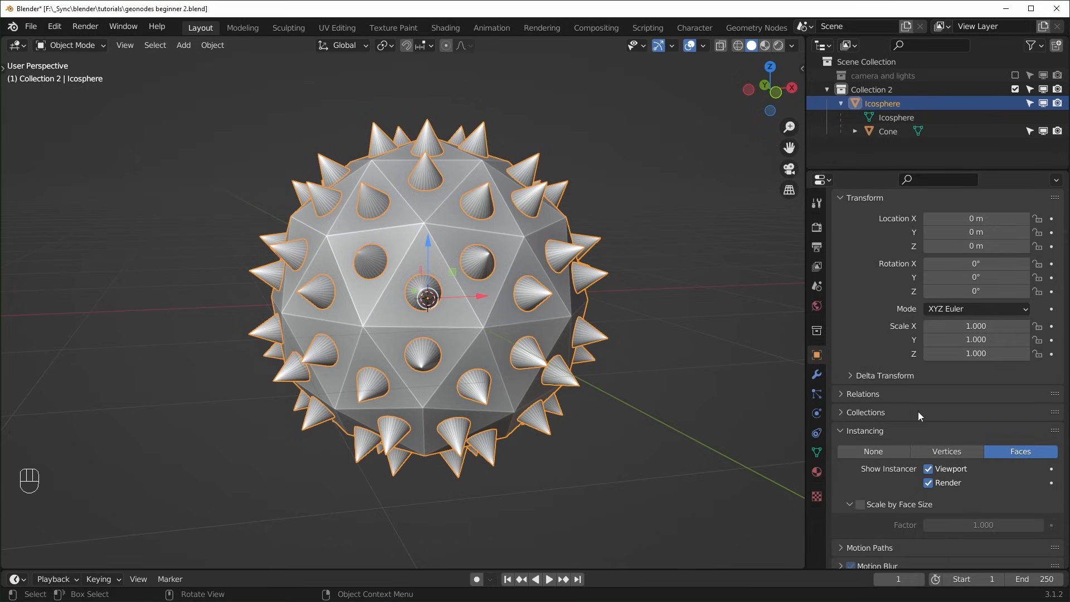
click(972, 452)
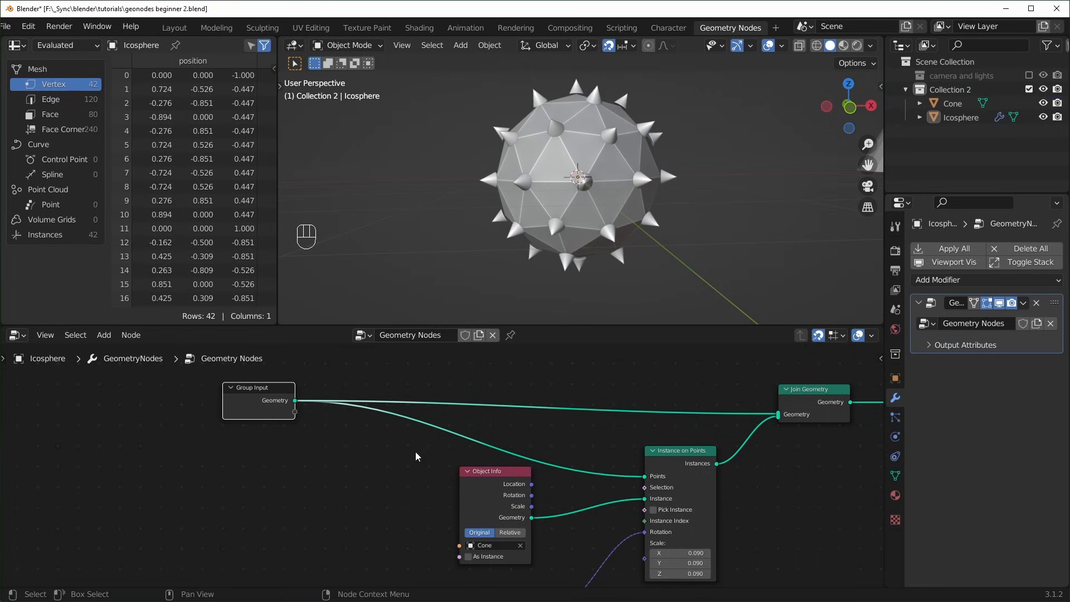
key(shift)
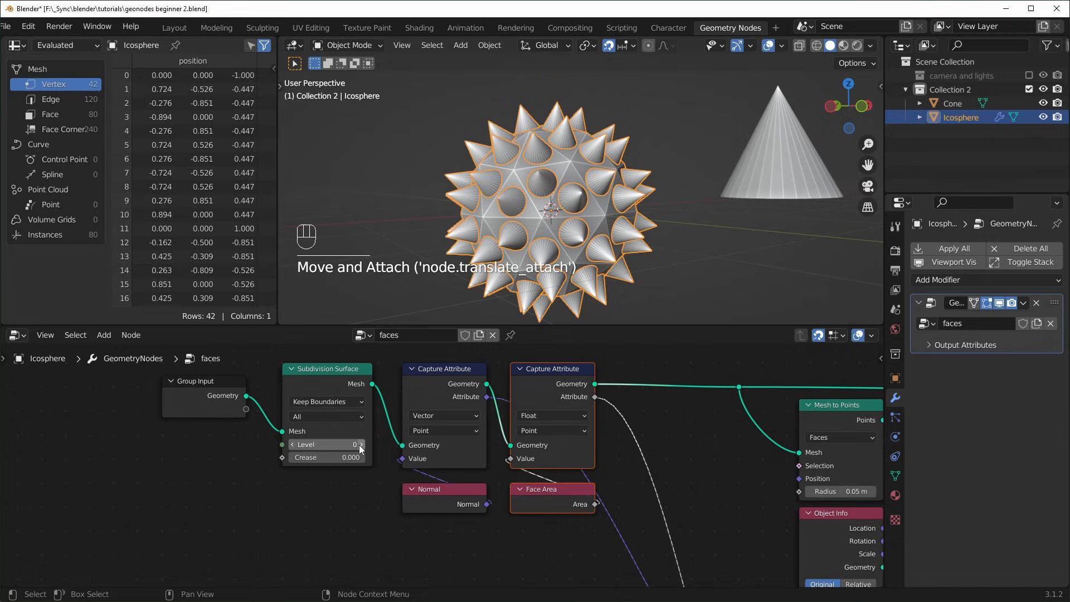
- Raise the level of the Subdivision Surface node in the faces node tree by two increments
click(362, 443)
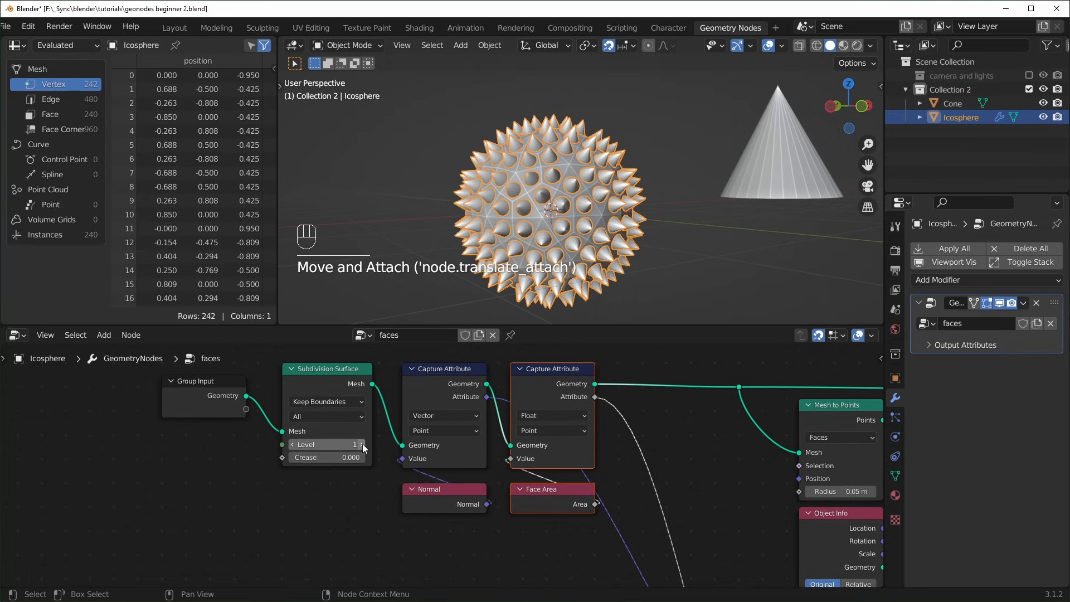
click(362, 444)
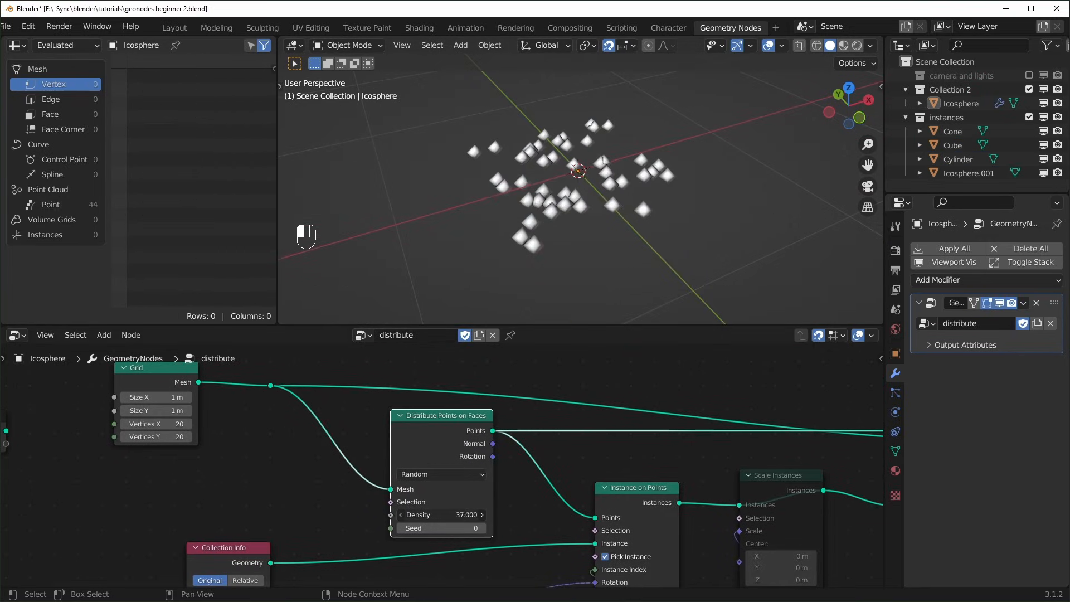
- Increase the density of the Distribute Points on Faces node in the distribute node tree
drag(440, 514, 535, 514)
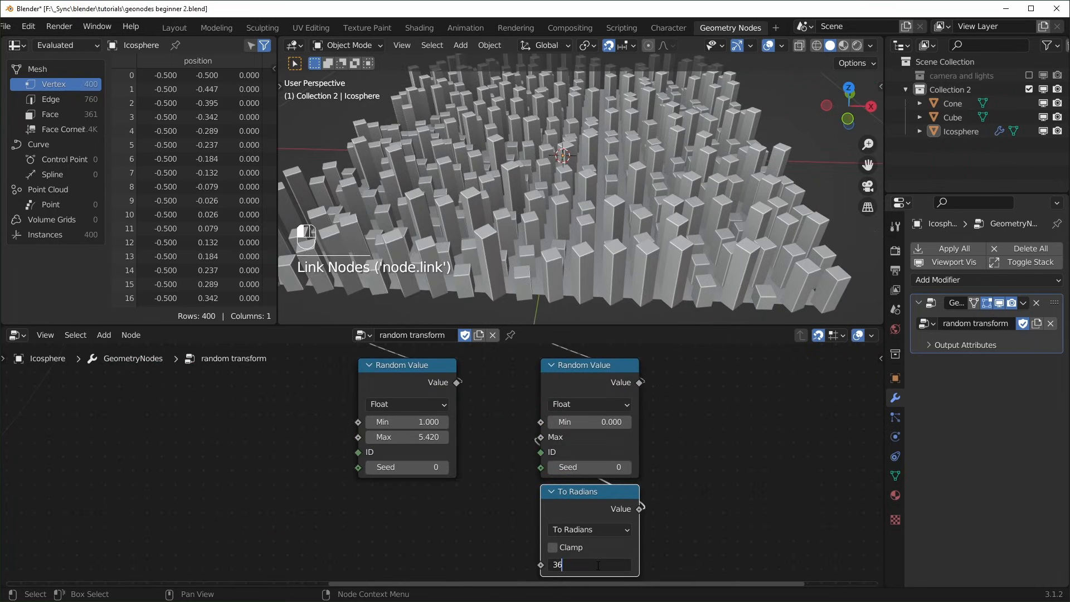
- Set the degrees of the To Radians node in the random transform node tree to 360
text(0)
key(Return)
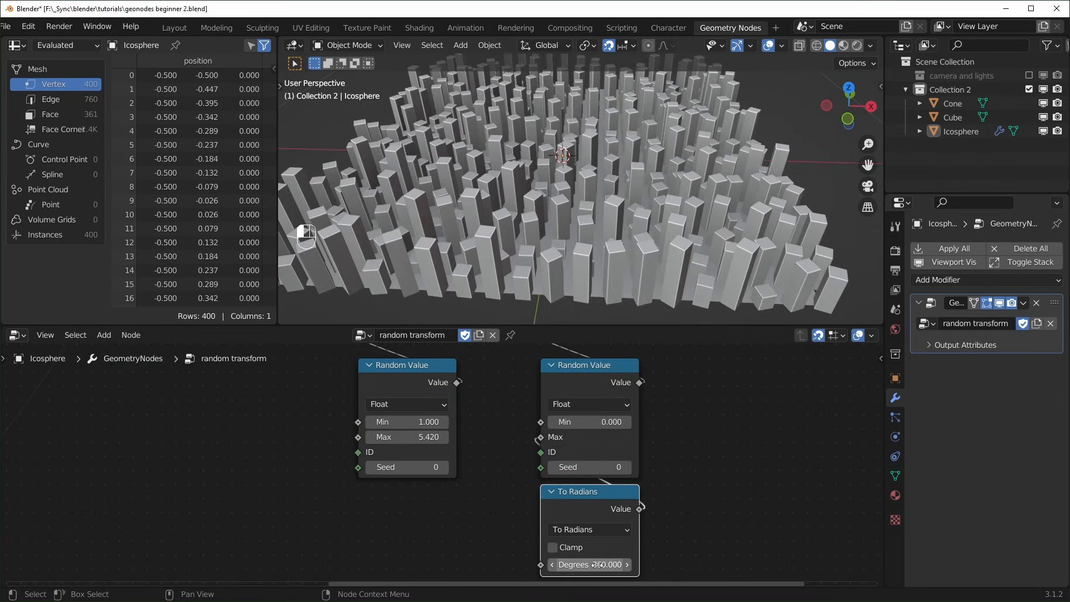
scroll(613, 237, down, 5)
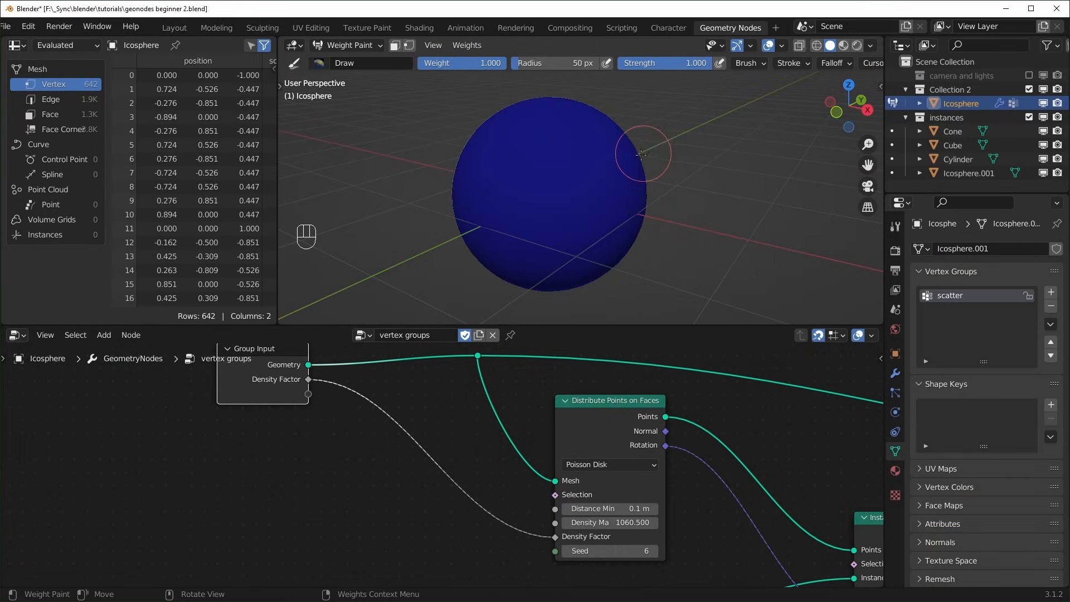
- Weight-paint a winding band across the icosphere in the scatter vertex group with weight 1.000
mouse_move(642, 155)
mouse_down()
mouse_move(552, 189)
mouse_move(485, 167)
mouse_move(453, 192)
mouse_up()
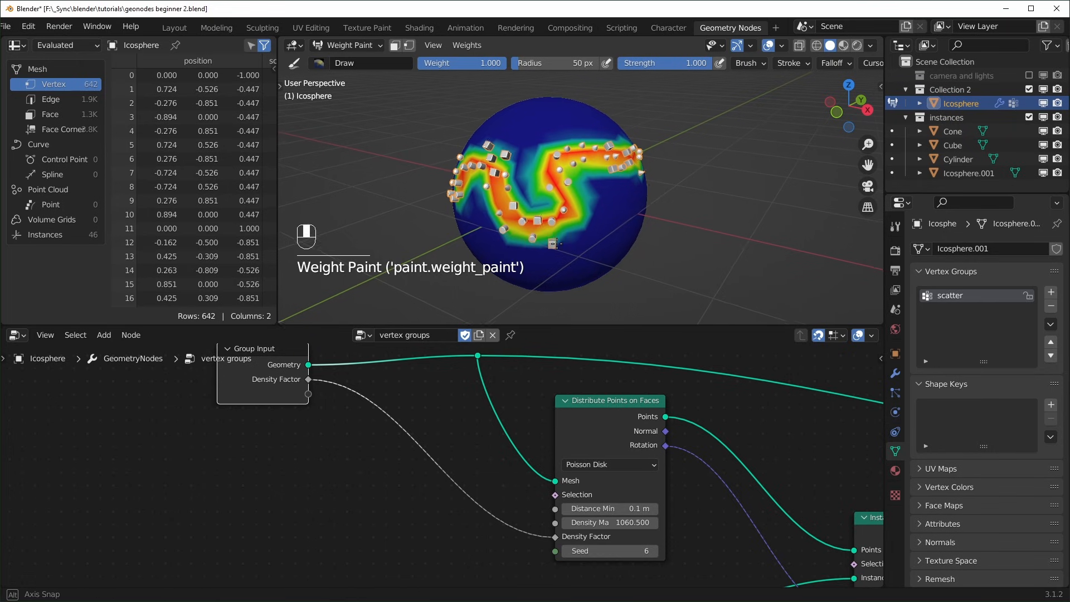
- Shift the Realize Instances node slightly towards the Set Position node in the realize node tree
click(537, 384)
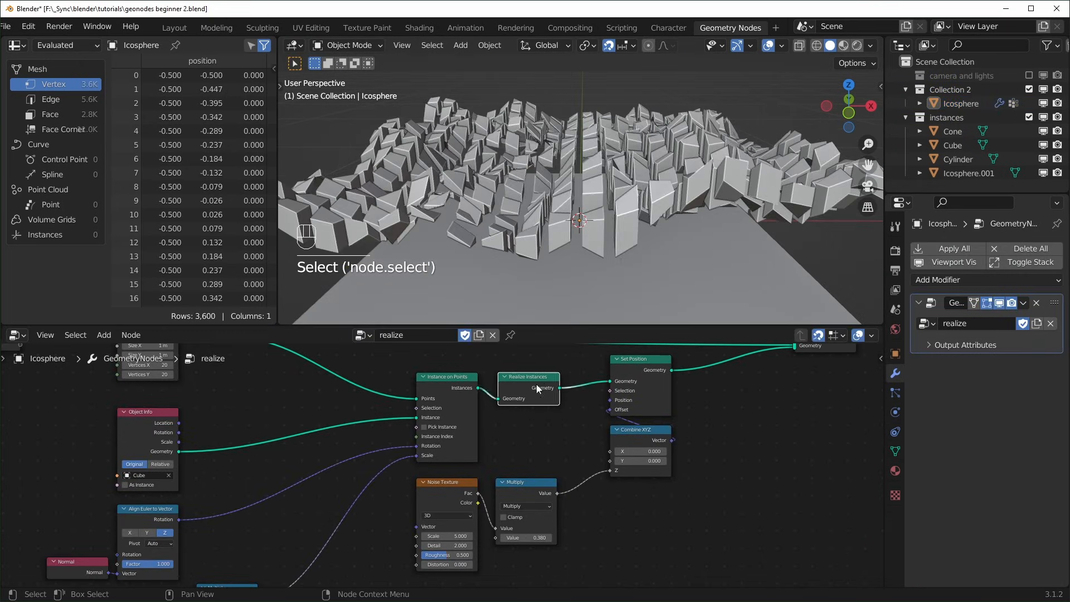
drag(536, 383, 552, 383)
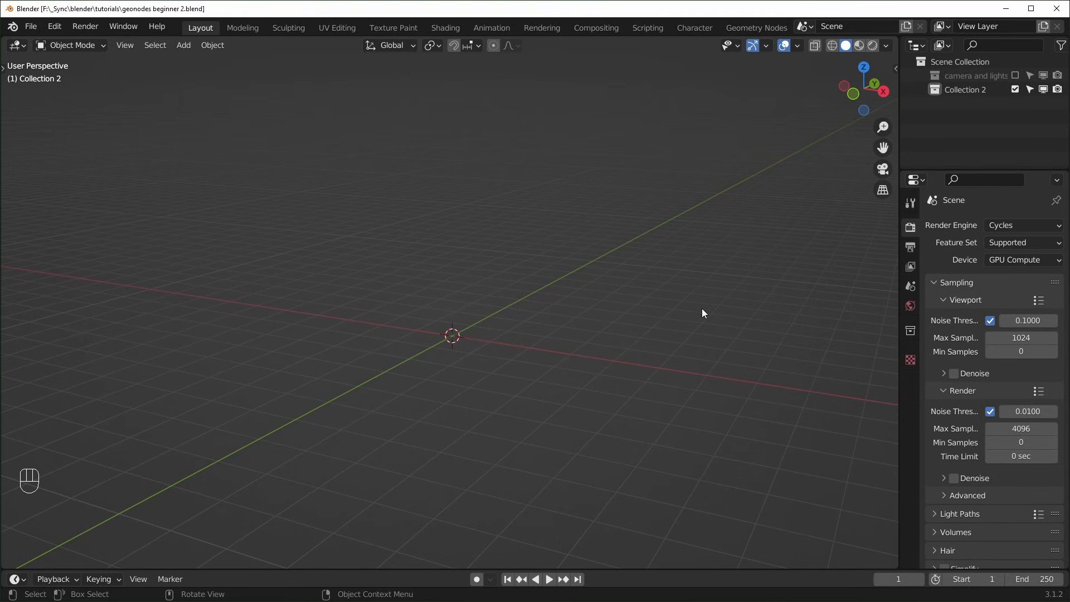
- Add an ico sphere mesh at the world origin
mouse_move(685, 307)
middle_down()
mouse_move(650, 294)
mouse_move(671, 304)
middle_up()
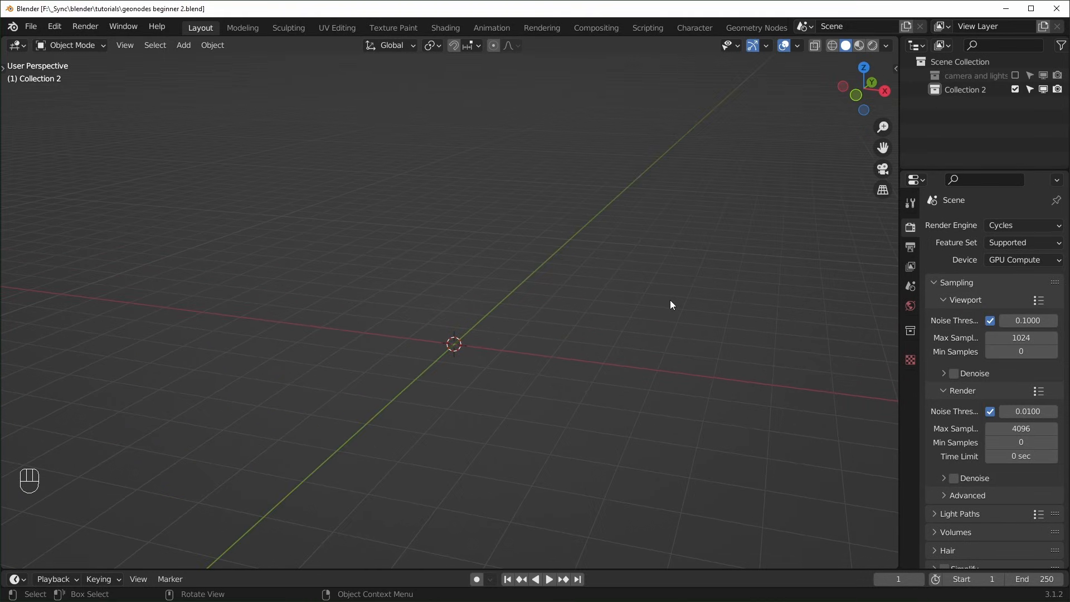
key(shift+a)
mouse_move(512, 250)
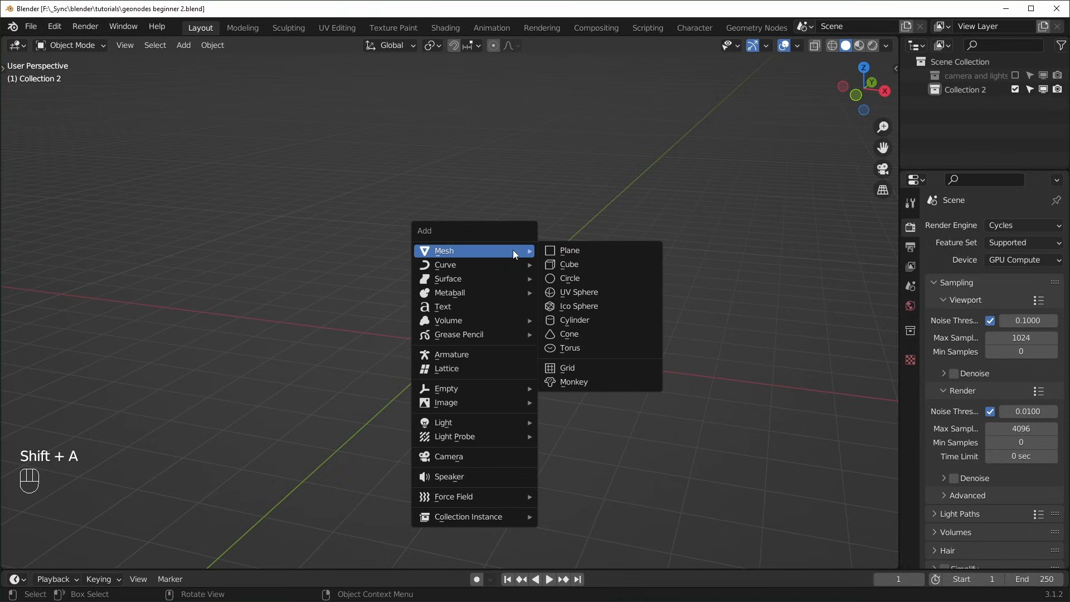
click(573, 307)
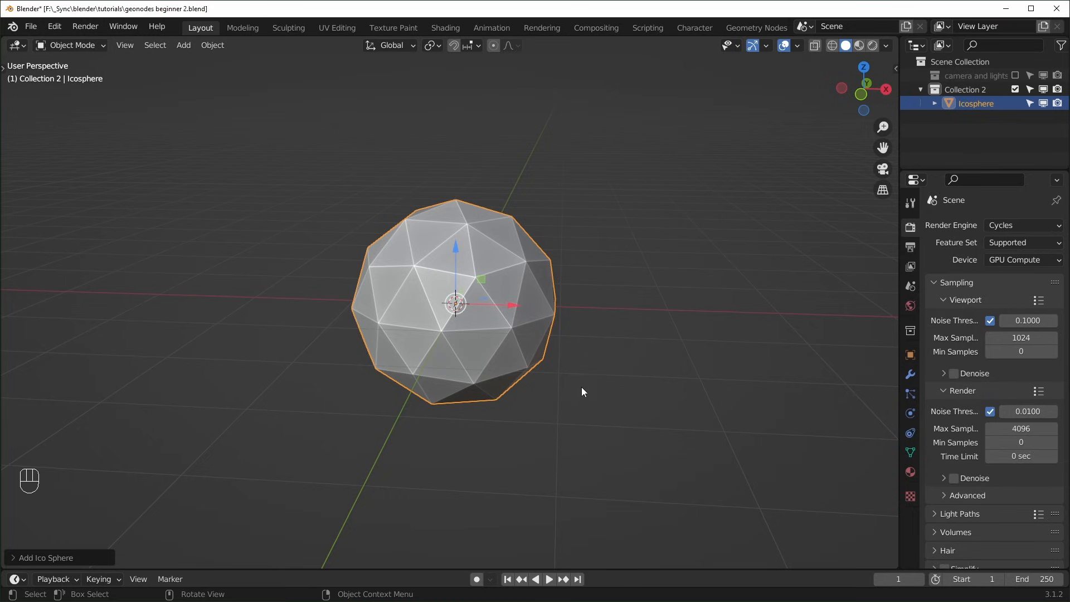
- Add a cone mesh and move it along the X axis to stand beside the icosphere
scroll(670, 360, down, 2)
click(671, 353)
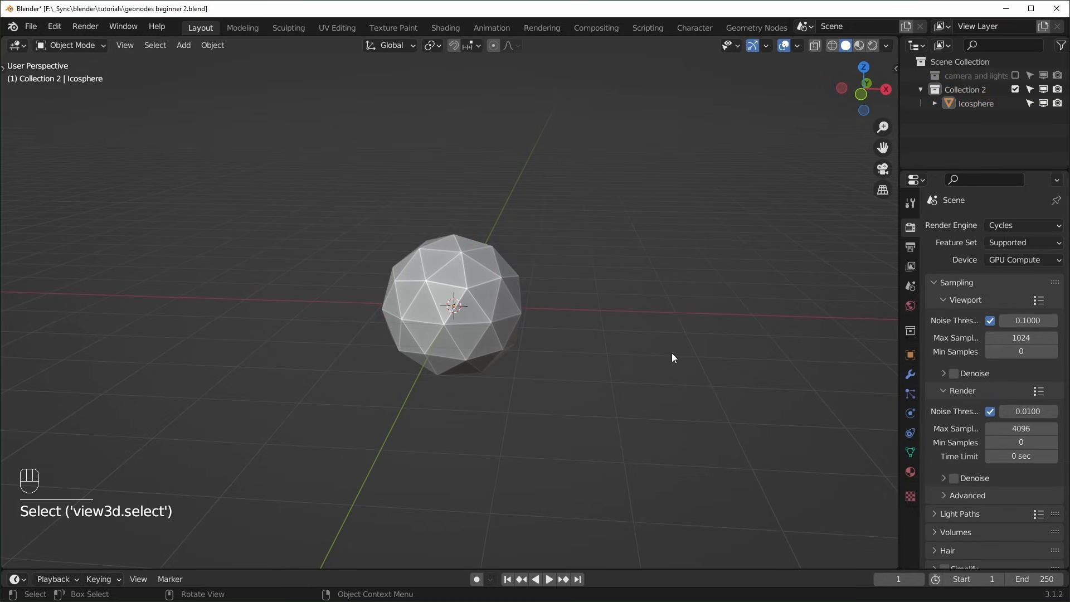
key(shift+a)
mouse_move(698, 316)
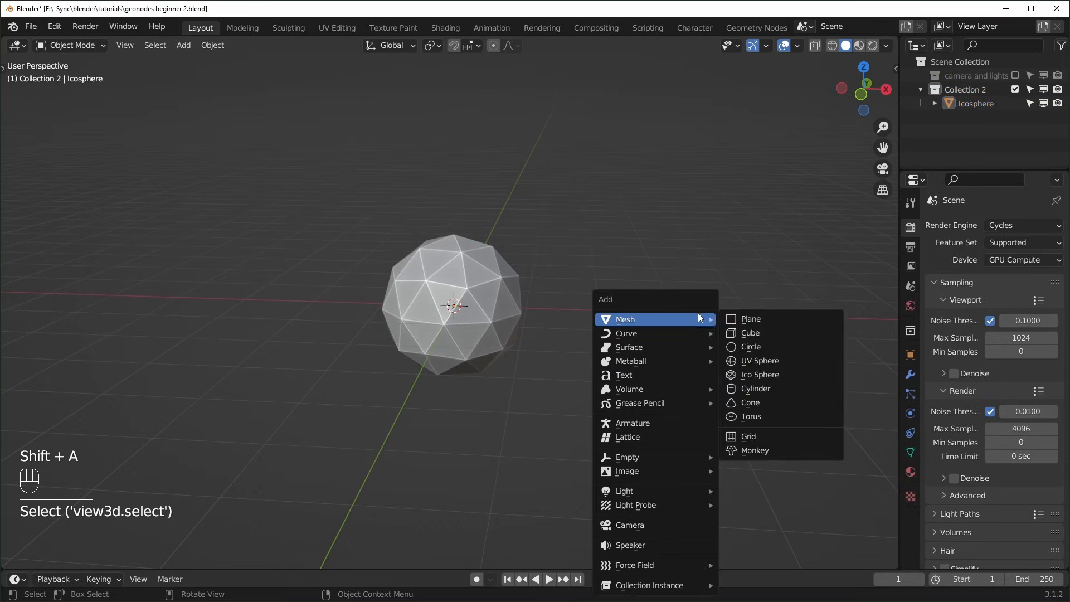
click(751, 402)
drag(516, 310, 724, 320)
- Move the cone's geometry up by 1 m along Z in Edit Mode, placing the object's origin at its base
key(Tab)
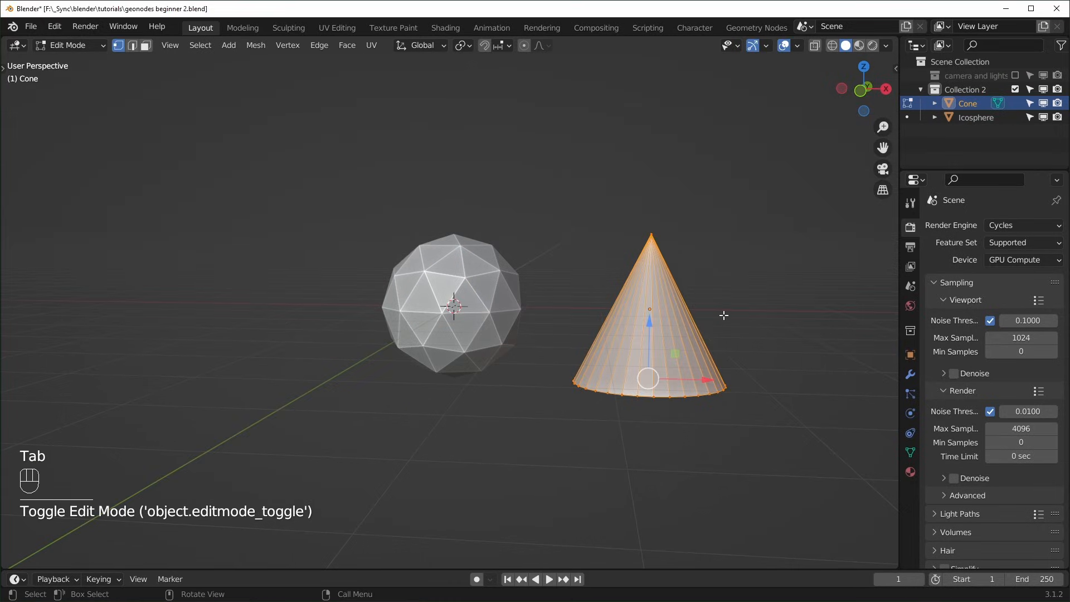
key(g)
key(z)
key(KP_1)
key(KP_Enter)
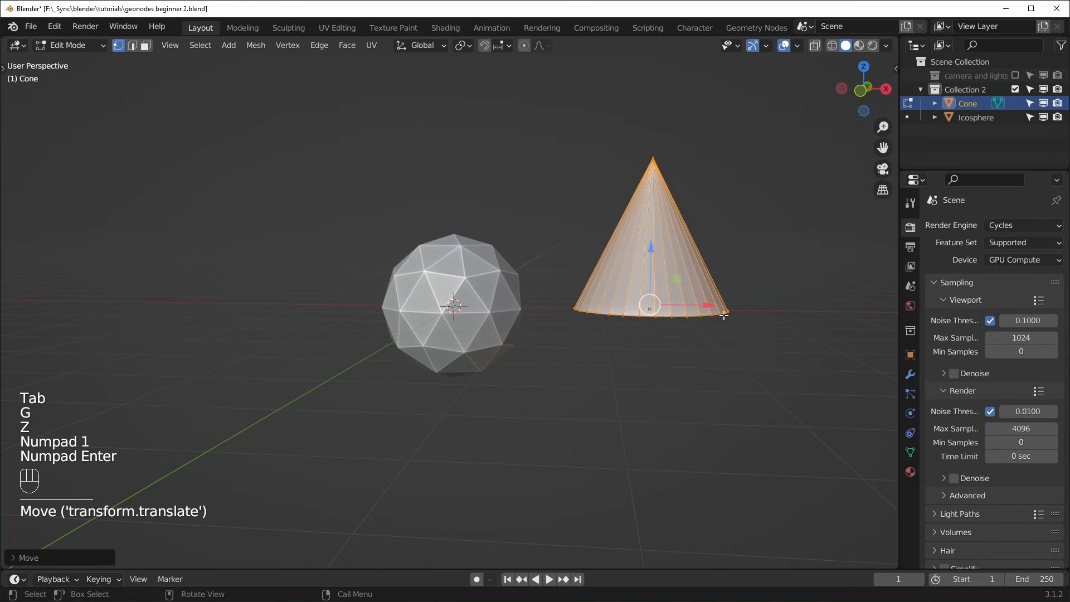
key(KP_1)
key(Tab)
- Try rotating the cone in the front view about the origin at its base
key(r)
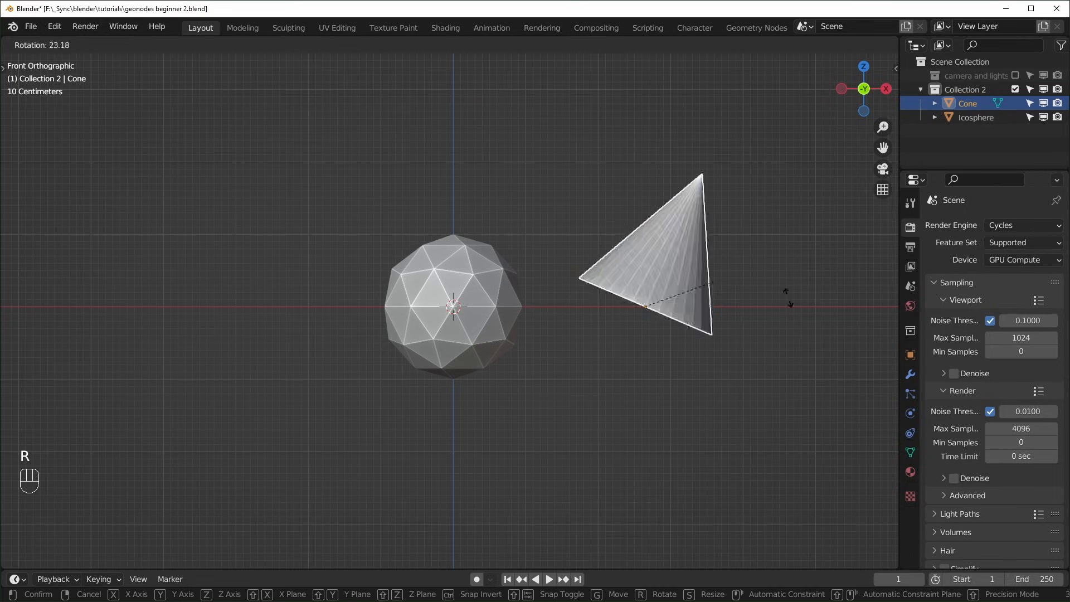
right_click(793, 289)
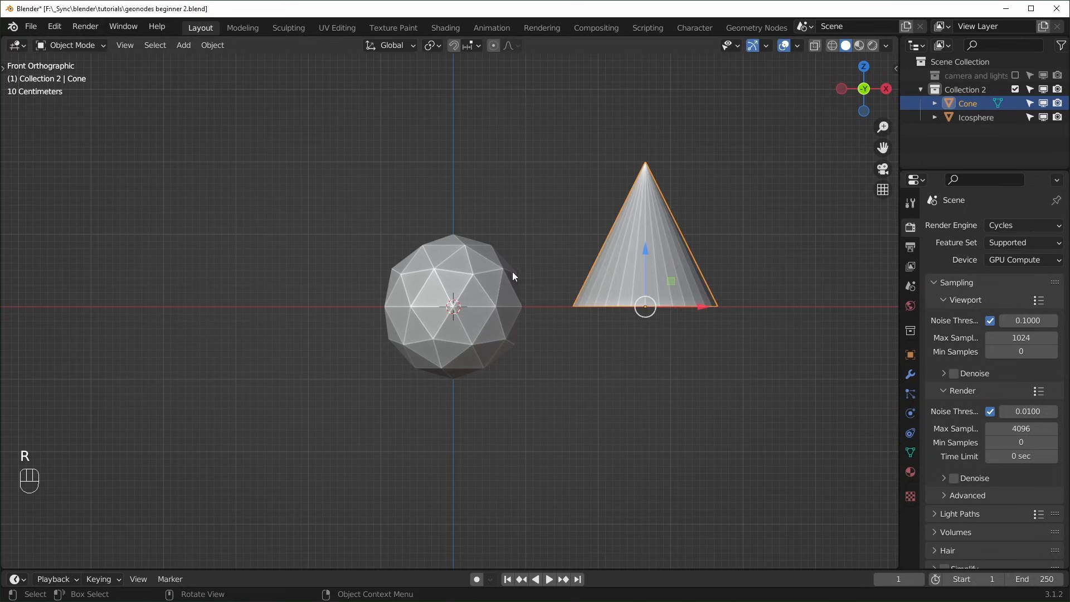
- Set the icosphere's object instancing to Vertices
middle_drag(513, 276, 469, 257)
click(468, 257)
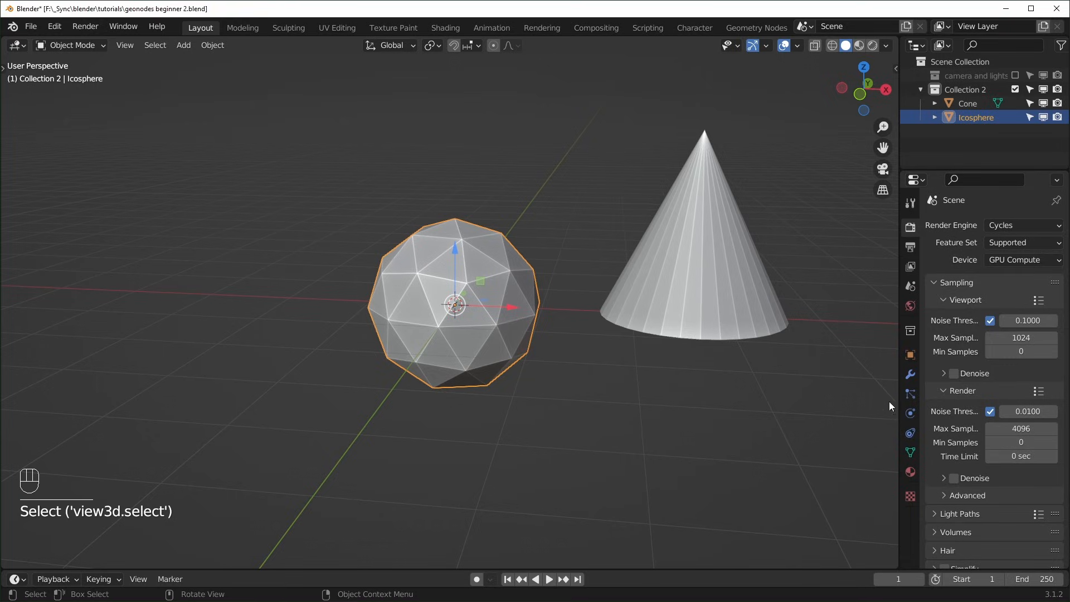
click(910, 354)
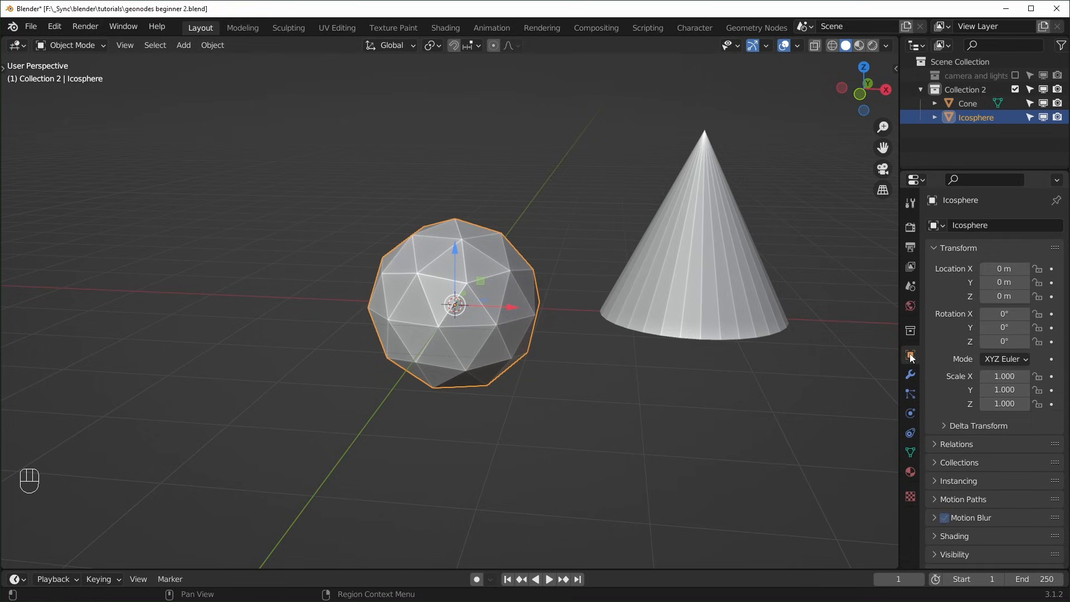
scroll(961, 384, down, 2)
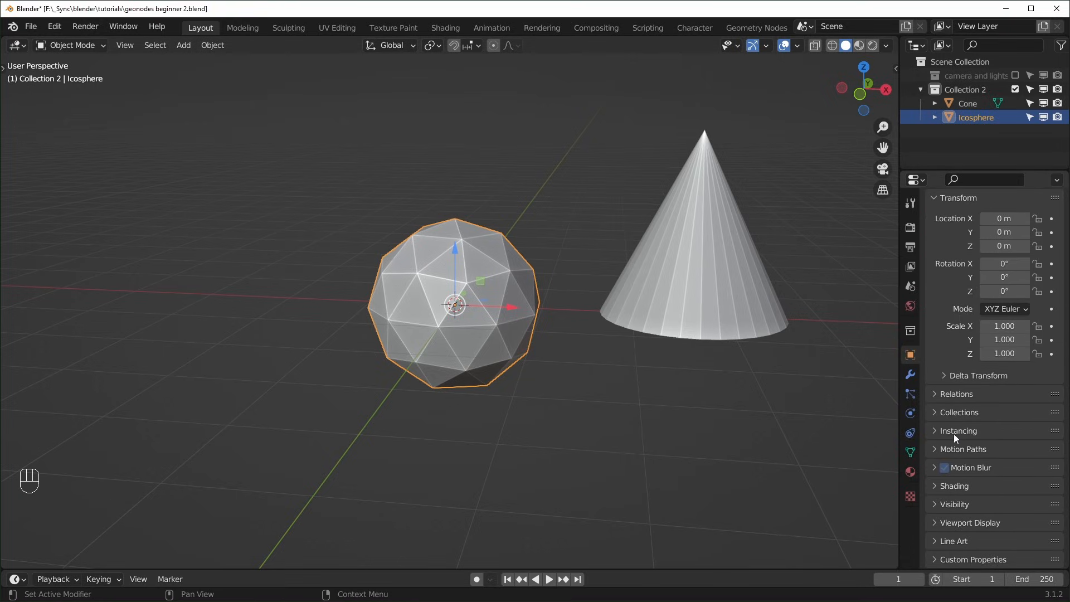
click(937, 431)
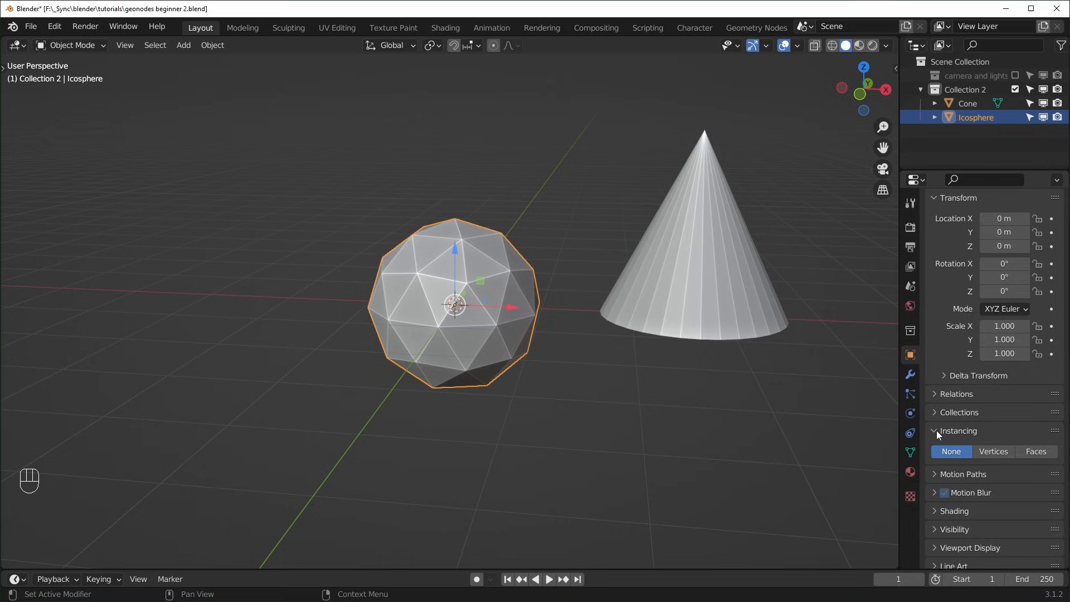
click(998, 452)
click(1032, 451)
click(992, 451)
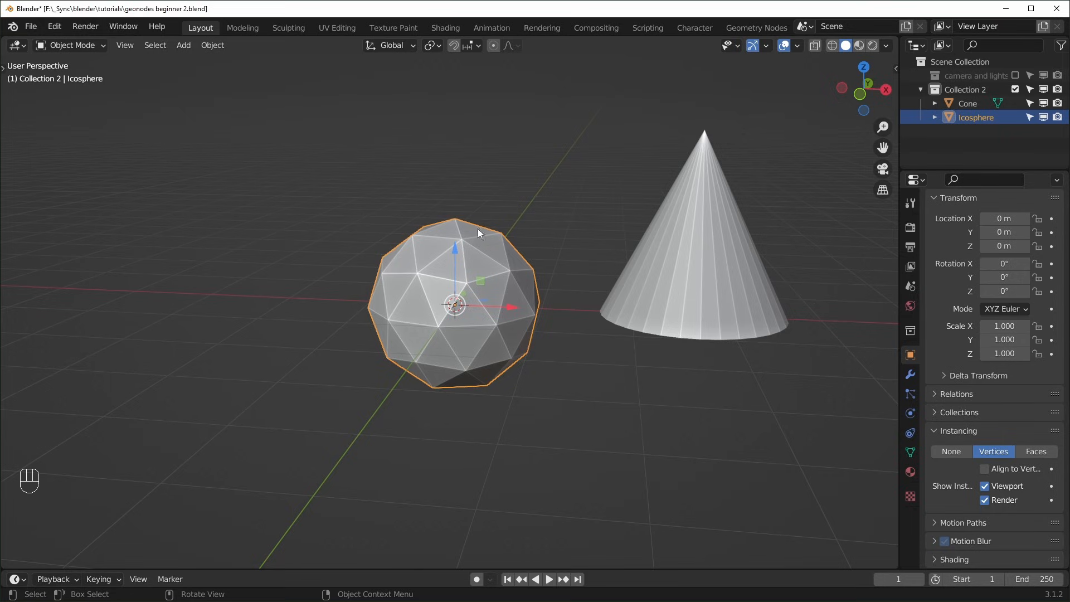
- Clear the cone's location and parent the cone to the icosphere with the Object option
click(699, 273)
key(alt+g)
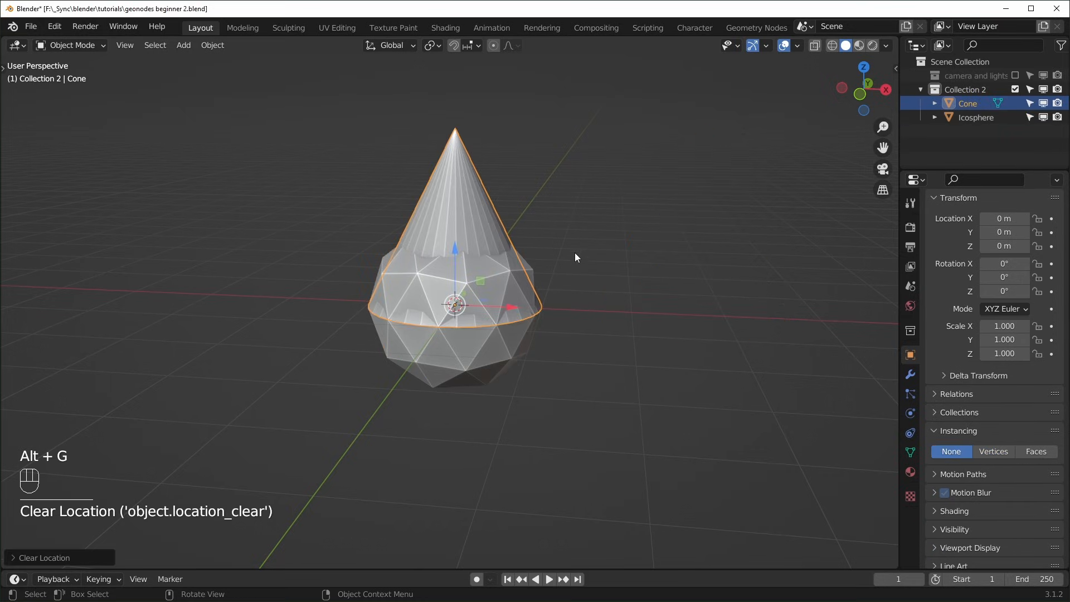
shift+click(497, 356)
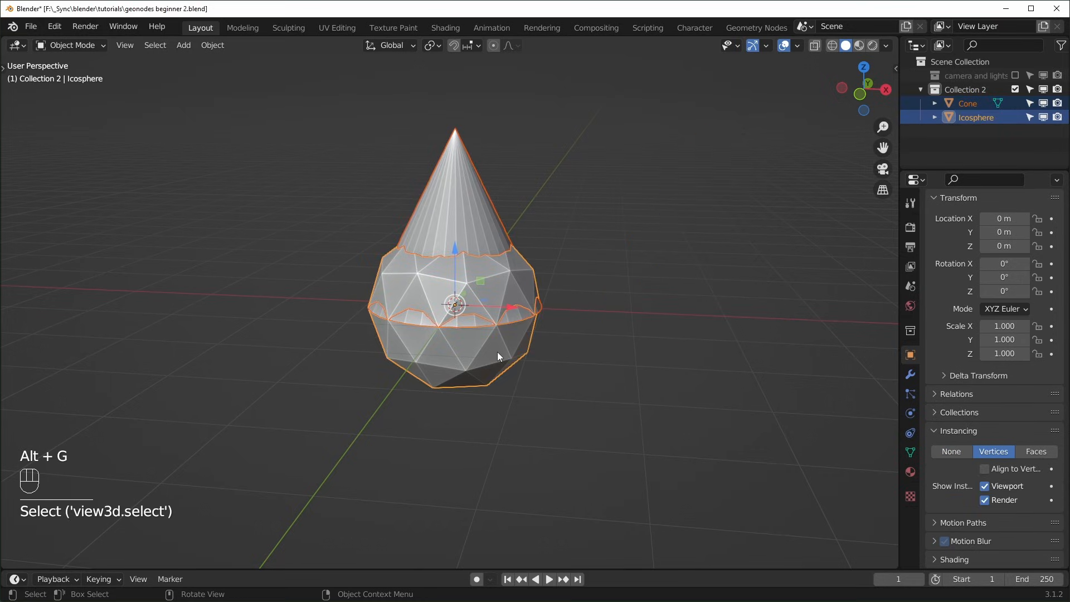
key(ctrl+p)
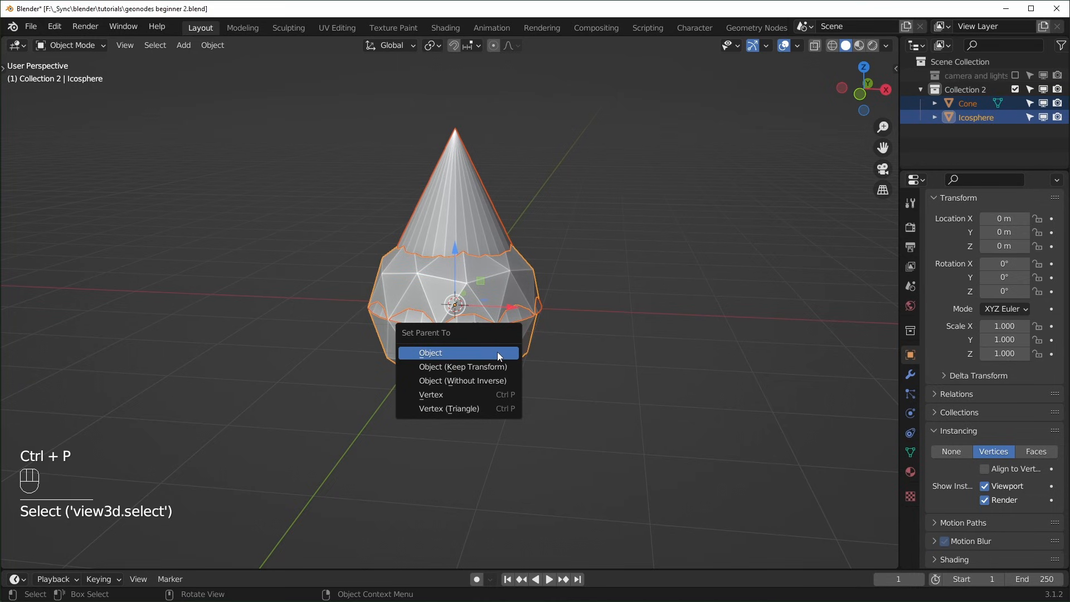
click(463, 356)
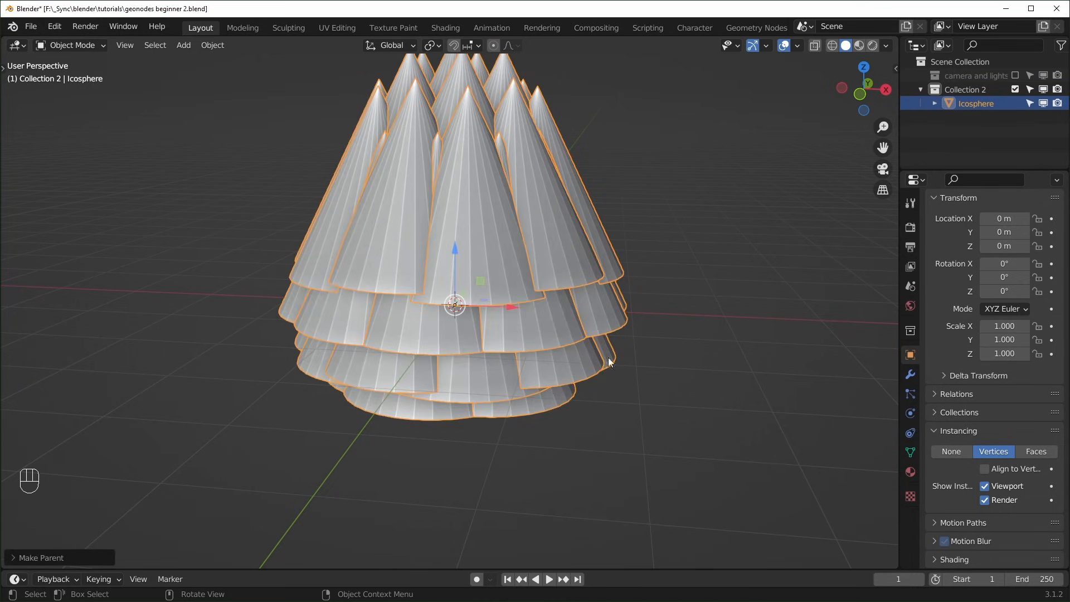
- Scale the cone under the icosphere down uniformly to about 0.095
middle_drag(771, 382, 716, 336)
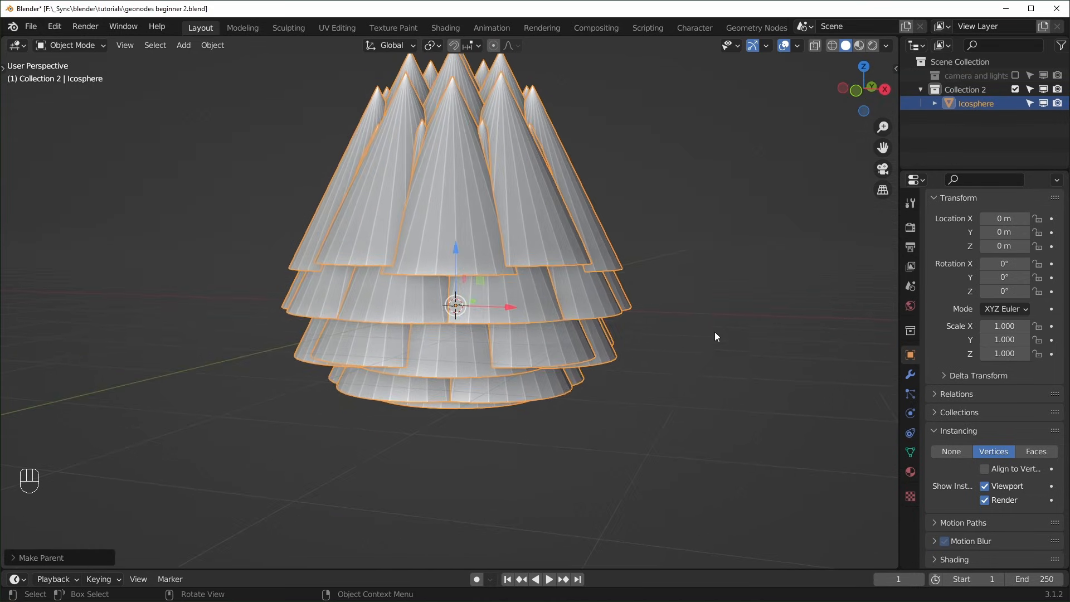
middle_drag(560, 343, 712, 269)
click(714, 270)
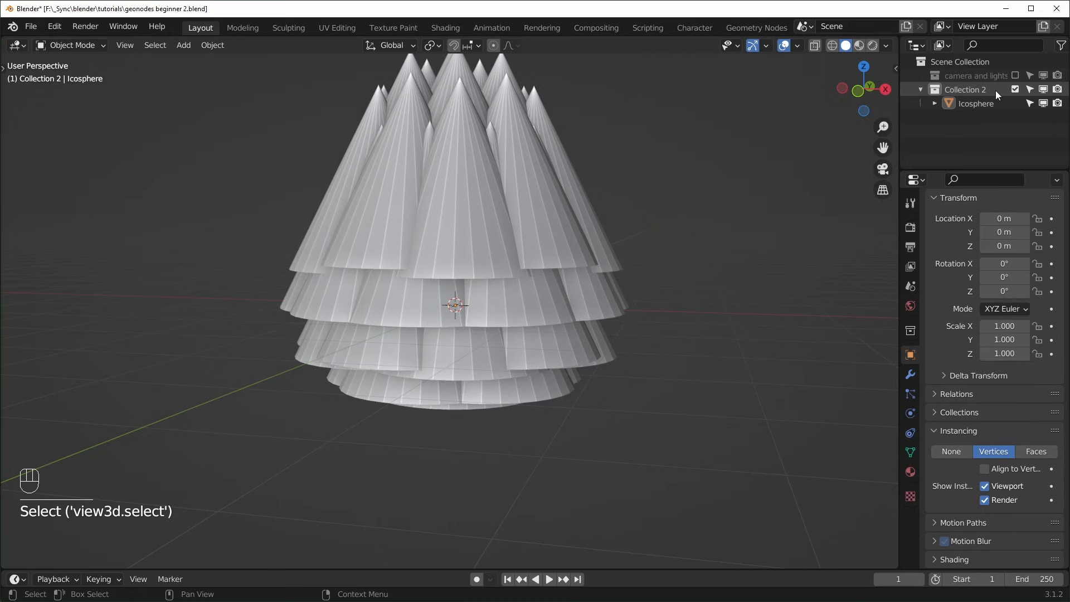
click(936, 103)
click(971, 131)
key(s)
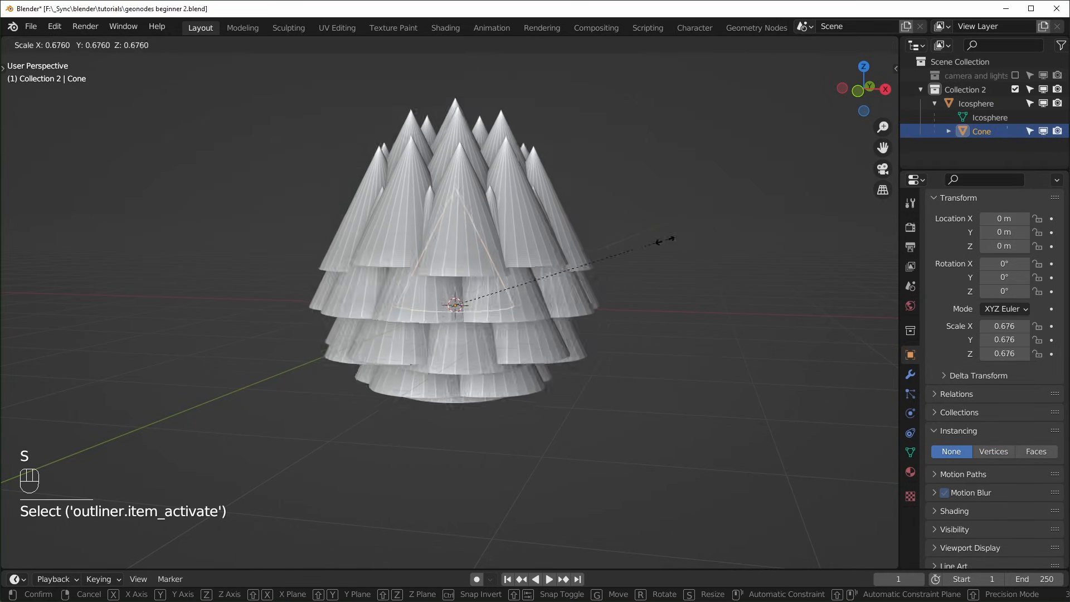
click(571, 294)
key(s)
click(578, 297)
scroll(546, 271, up, 2)
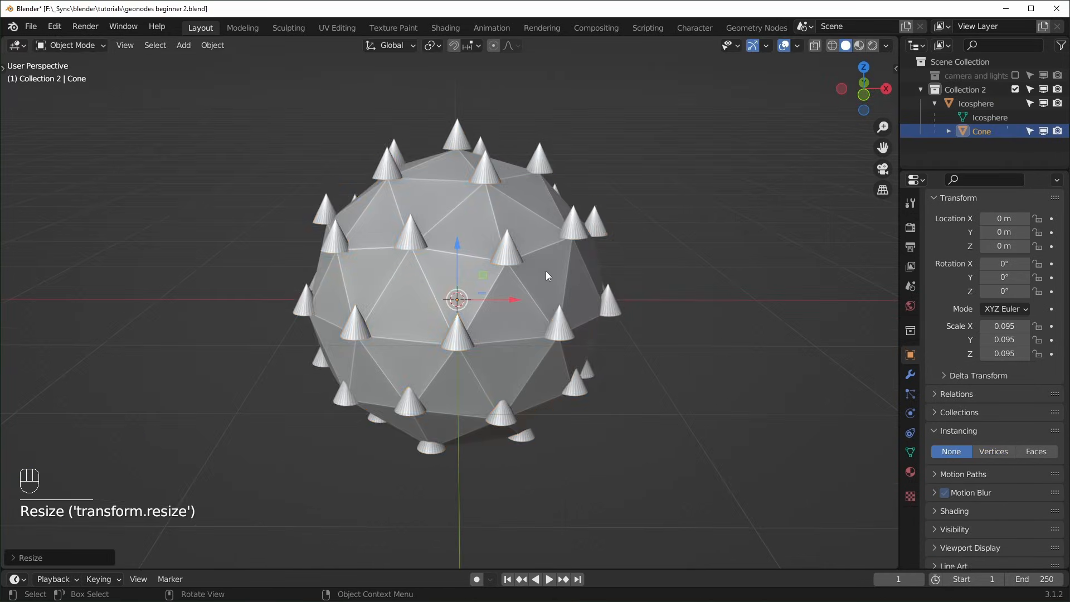
- Enable Align to Vertex Normal for the icosphere's vertex instancing and inspect the cones' orientation
click(594, 285)
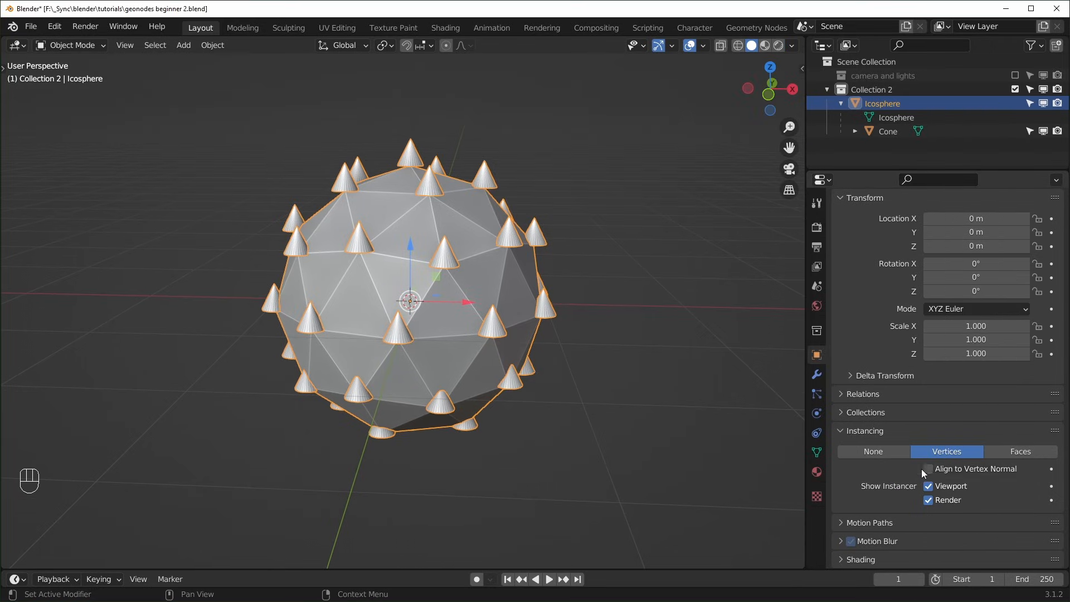
click(927, 469)
middle_drag(557, 375, 563, 286)
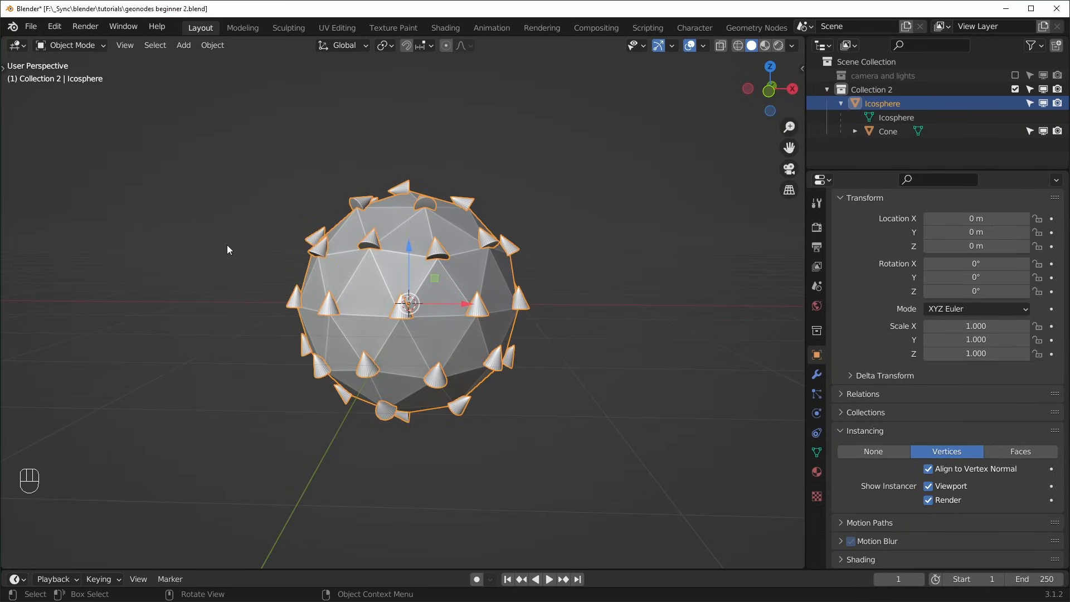
click(552, 268)
middle_drag(552, 268, 642, 289)
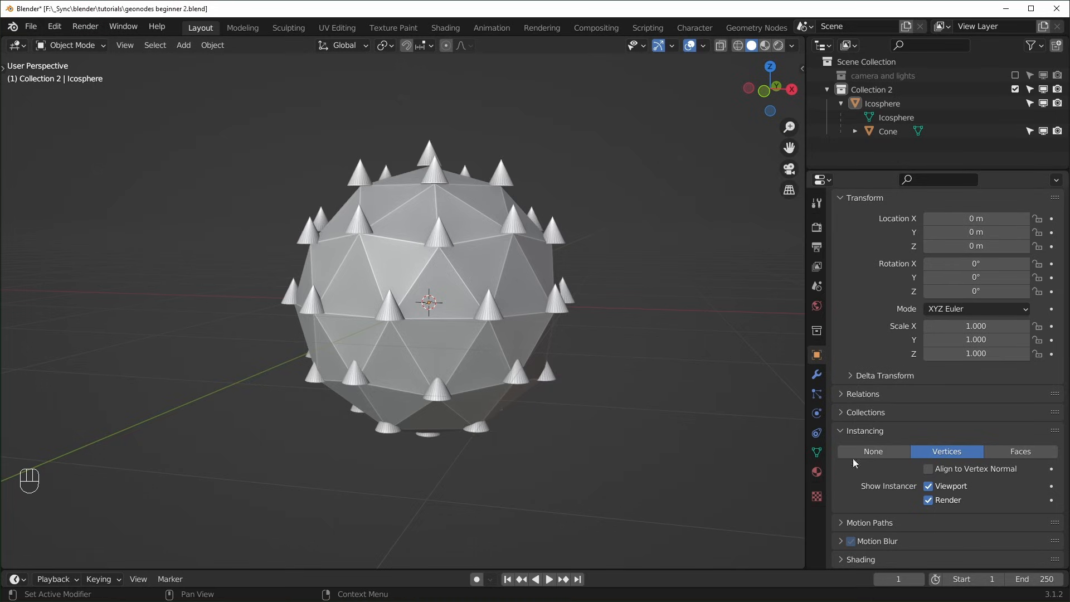
- Set the icosphere's object instancing to None and select the icosphere
click(868, 452)
click(435, 239)
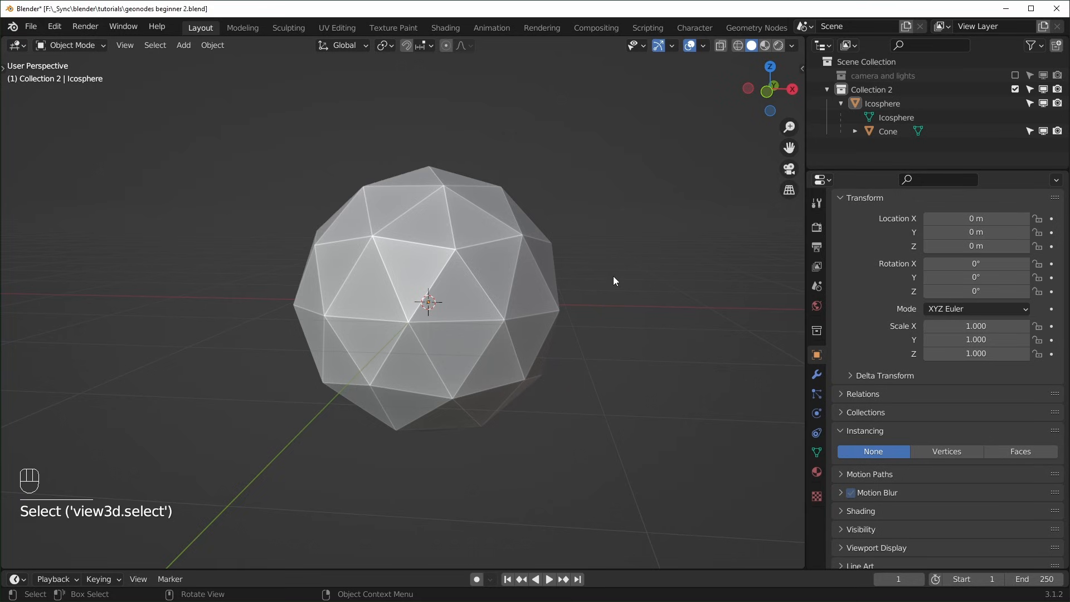
click(515, 235)
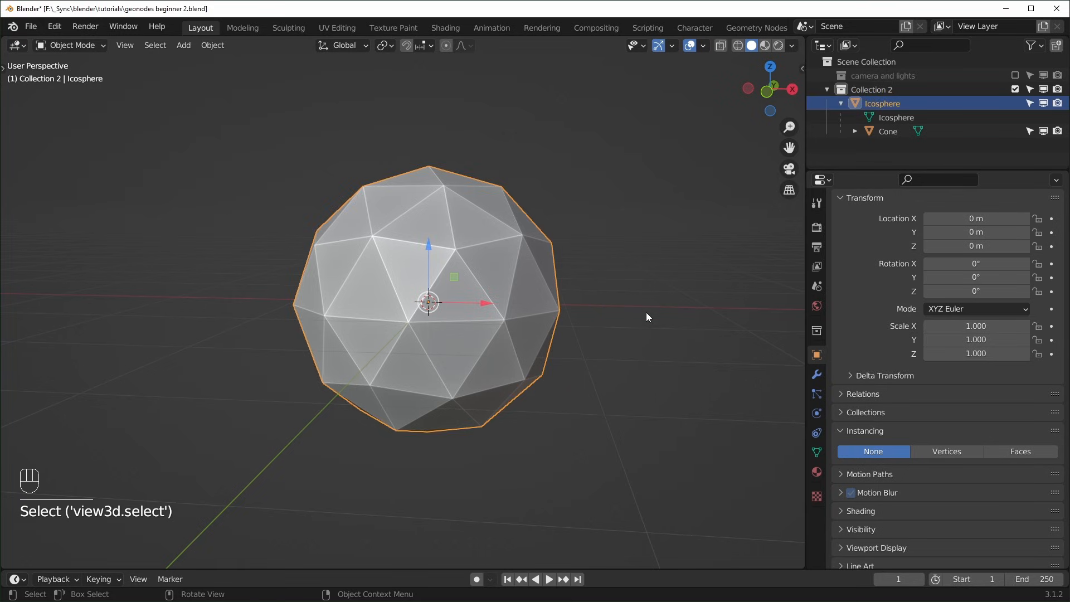
- Display the icosphere's vertex normals in Edit Mode at size 0.28 and inspect their directions
key(Tab)
click(703, 49)
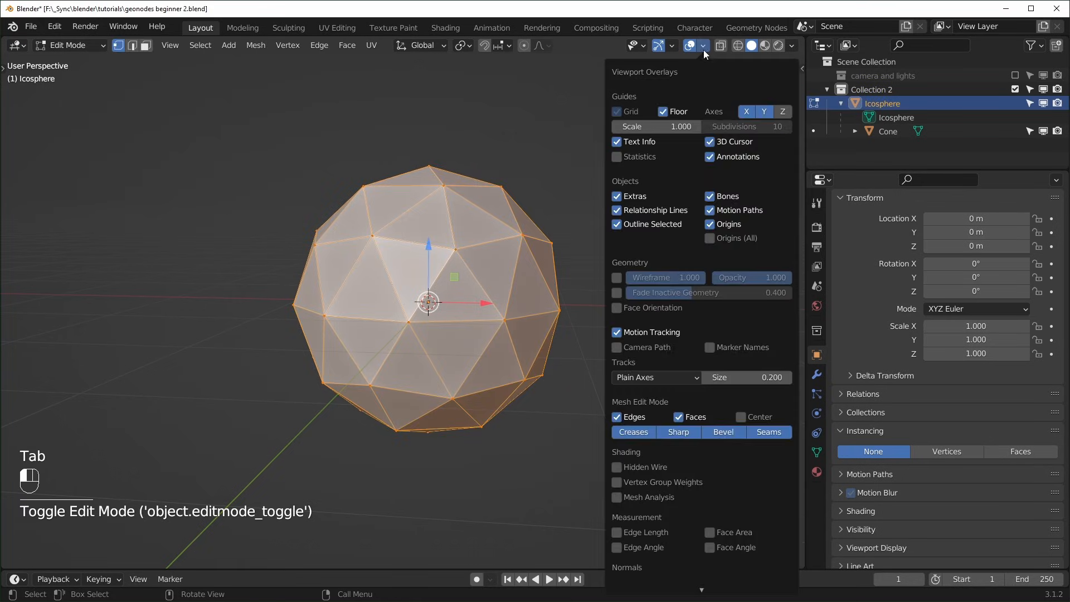
scroll(679, 349, down, 2)
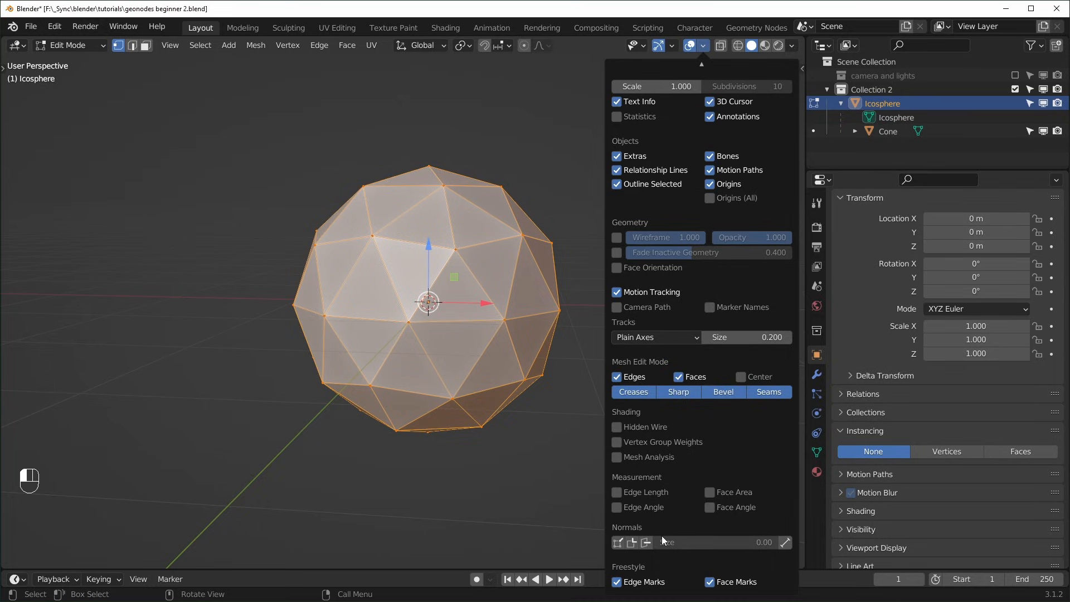
click(620, 546)
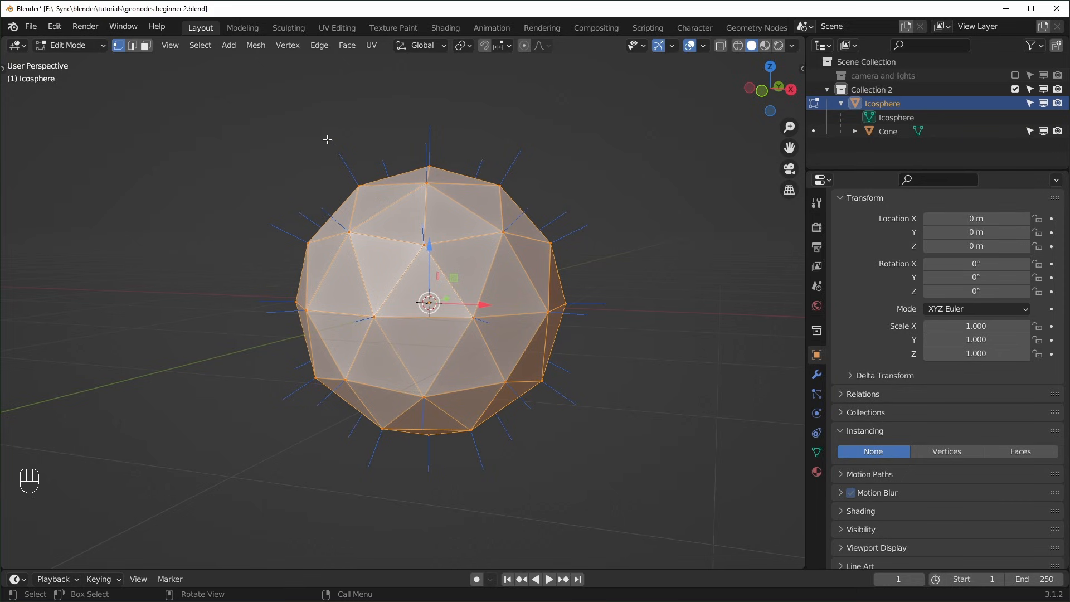
middle_drag(396, 209, 757, 260)
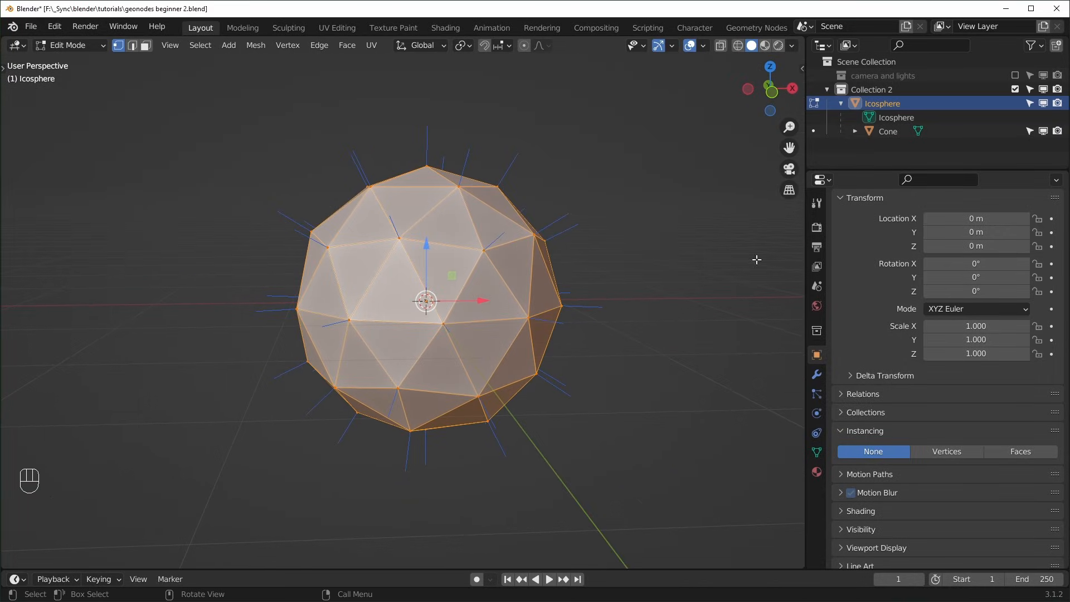
- Switch the normals overlay from vertex normals to face normals and examine their directions around the icosphere
click(703, 45)
scroll(684, 454, down, 3)
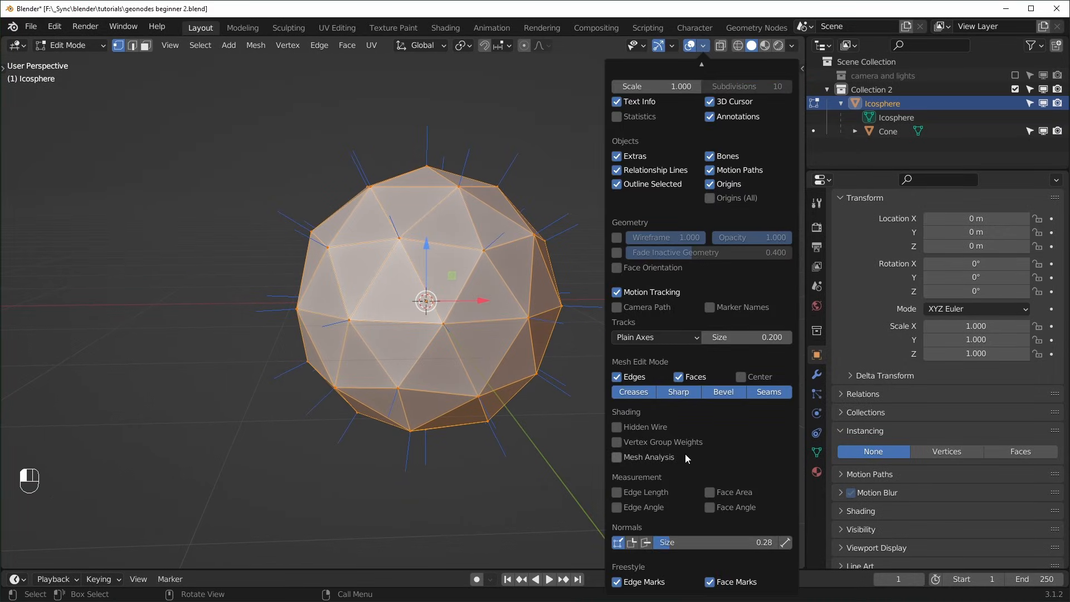
click(616, 543)
click(645, 544)
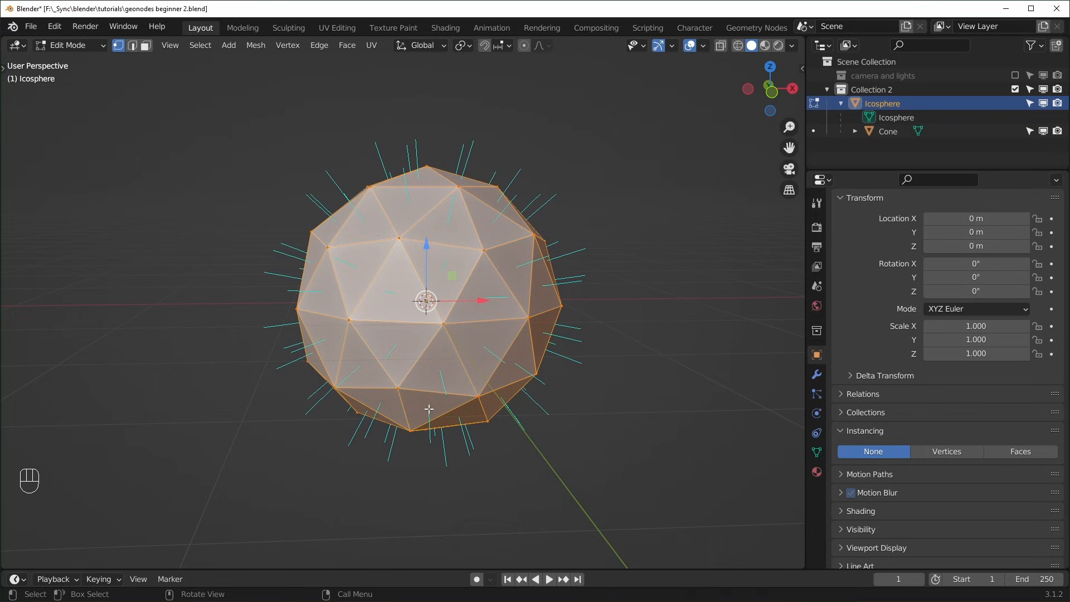
middle_drag(429, 410, 327, 386)
scroll(265, 235, up, 3)
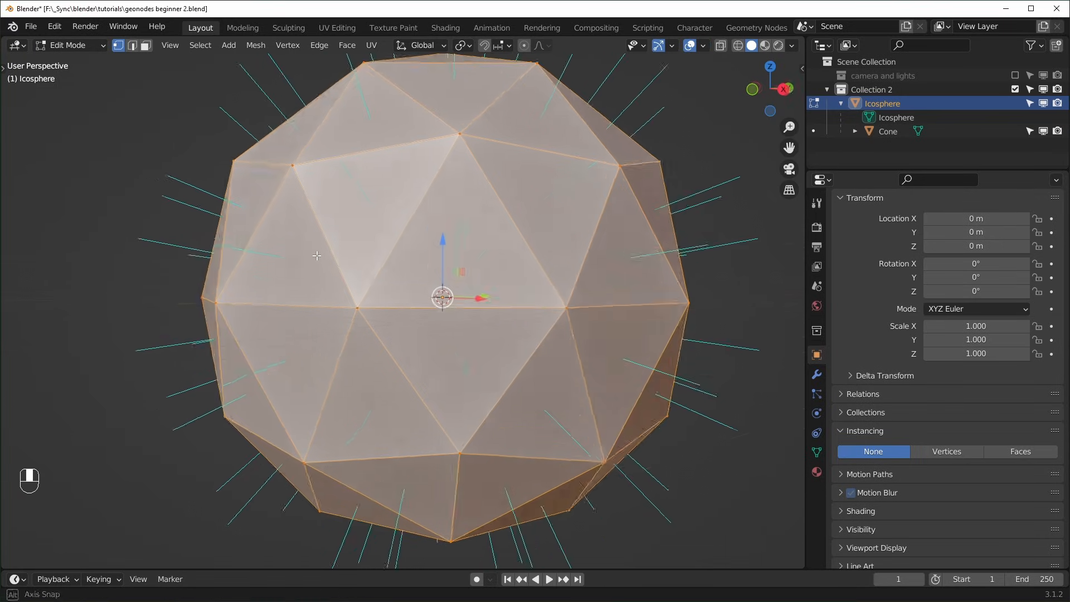
middle_drag(229, 230, 334, 254)
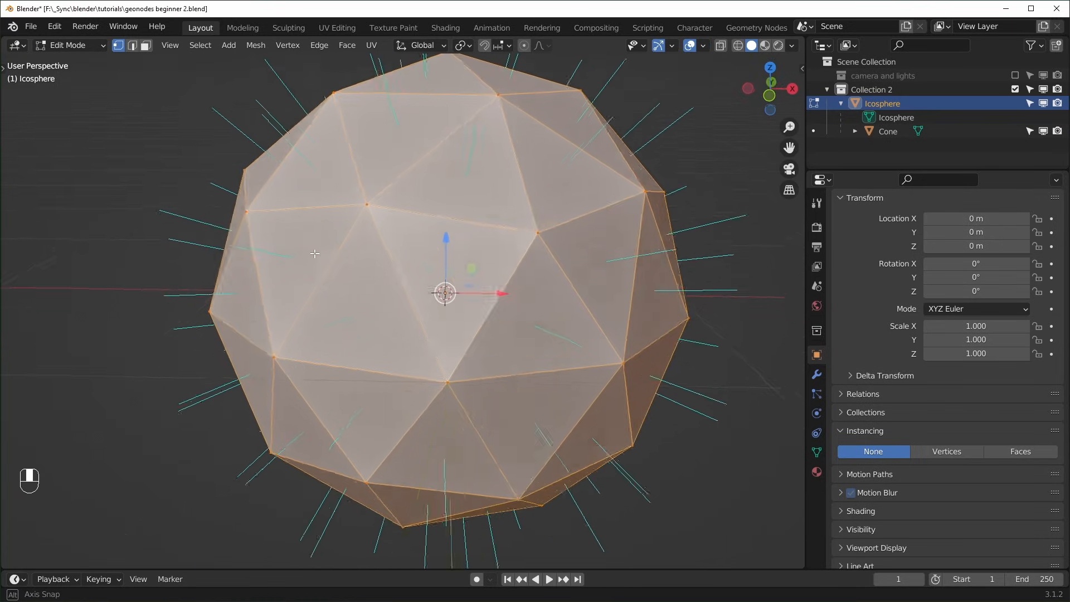
scroll(533, 228, down, 4)
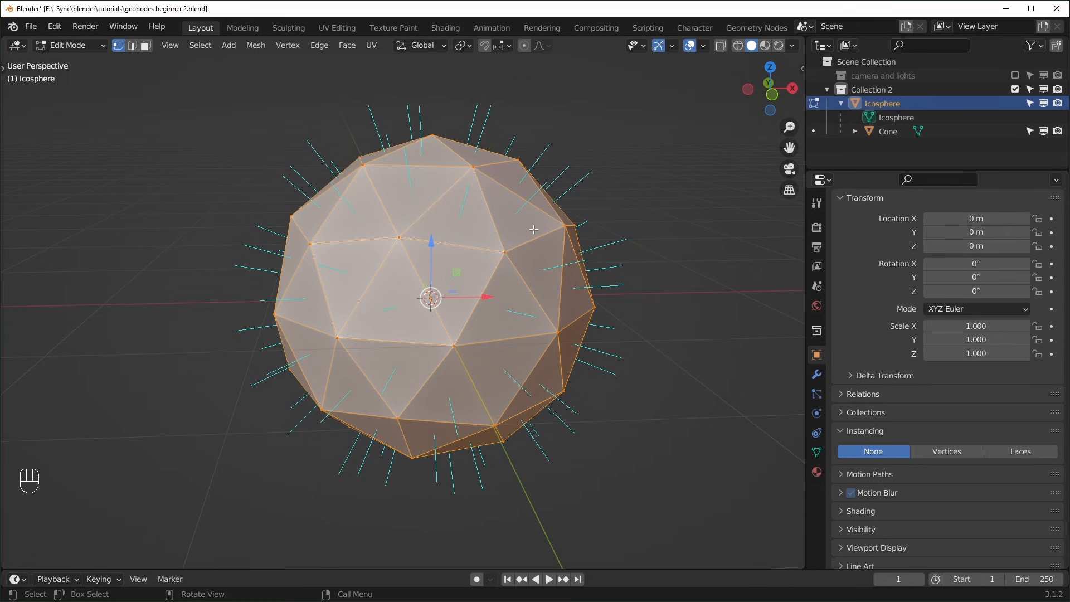
- Hide the face normals overlay and return the icosphere to Object Mode
click(705, 48)
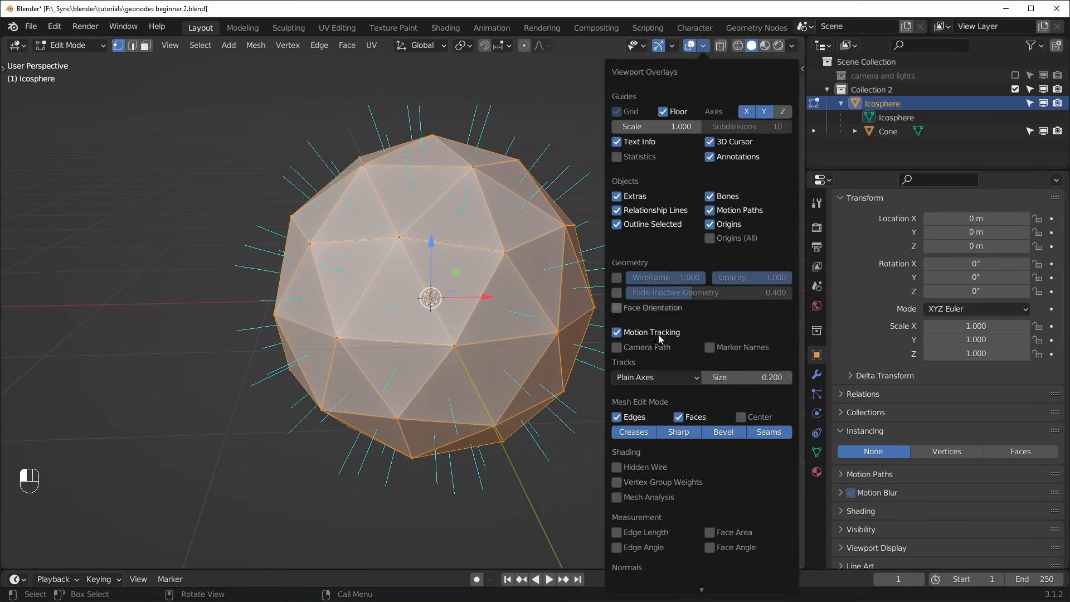
scroll(669, 494, down, 2)
key(Tab)
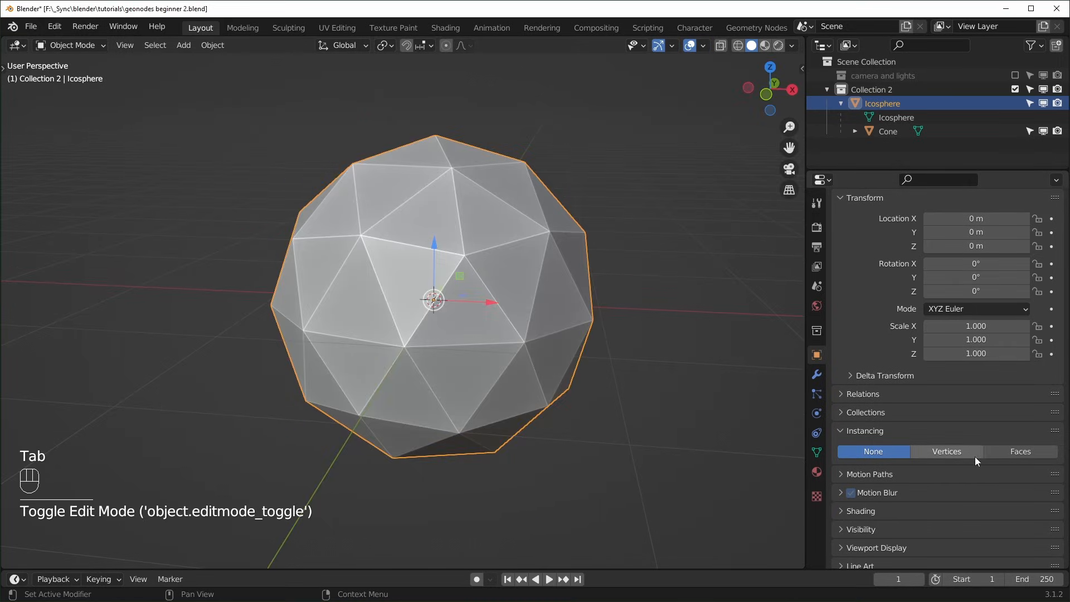
- Set the icosphere's instancing to Faces, comparing the cone placement with Vertices instancing
click(1019, 453)
mouse_move(432, 199)
middle_down()
mouse_move(457, 208)
mouse_move(432, 199)
middle_up()
click(972, 454)
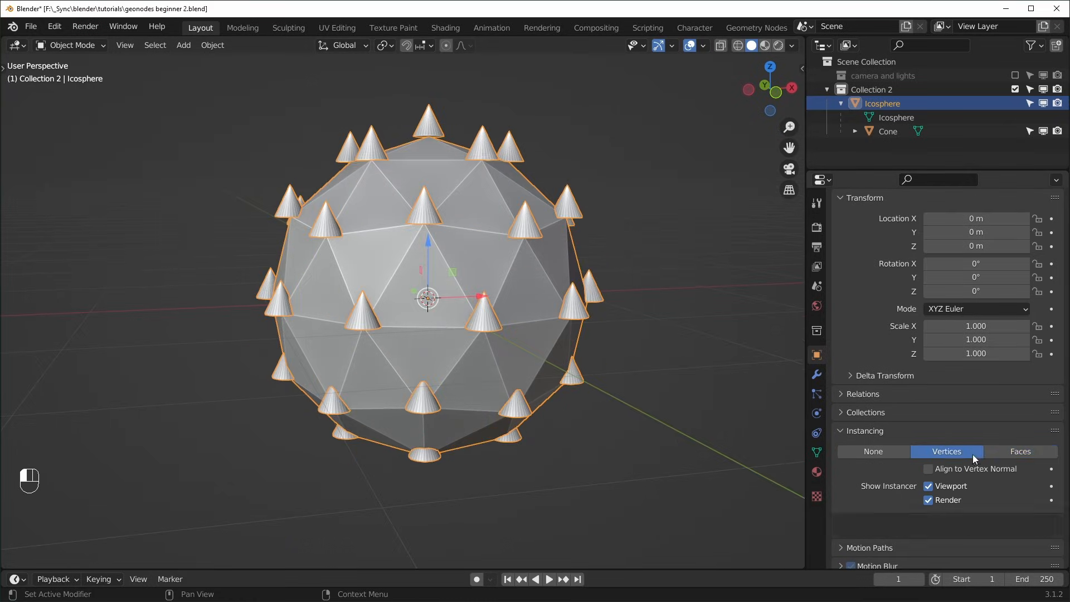
click(1018, 454)
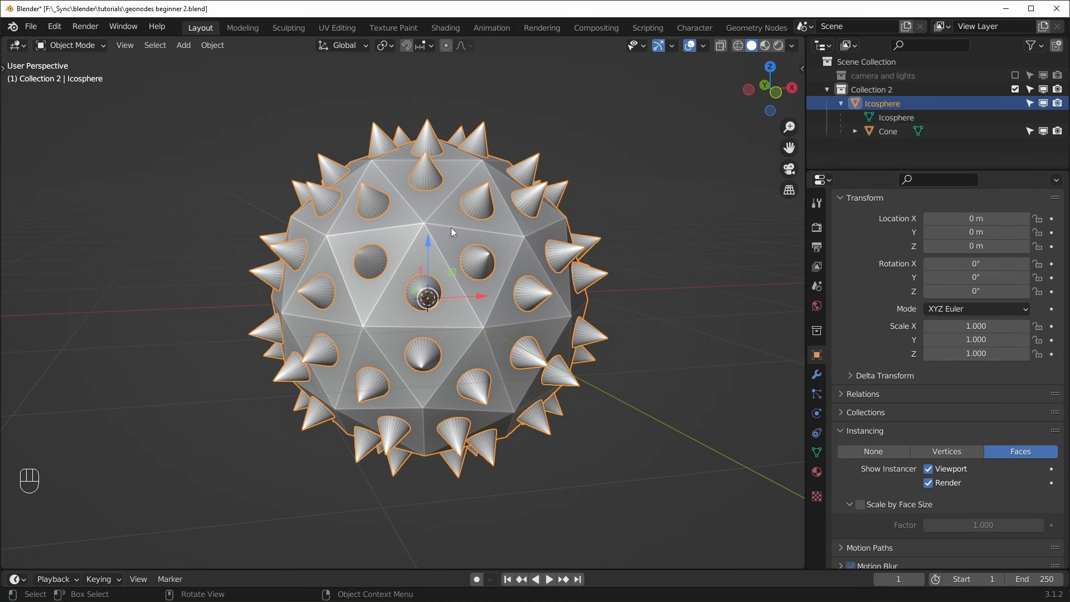
middle_drag(520, 305, 466, 304)
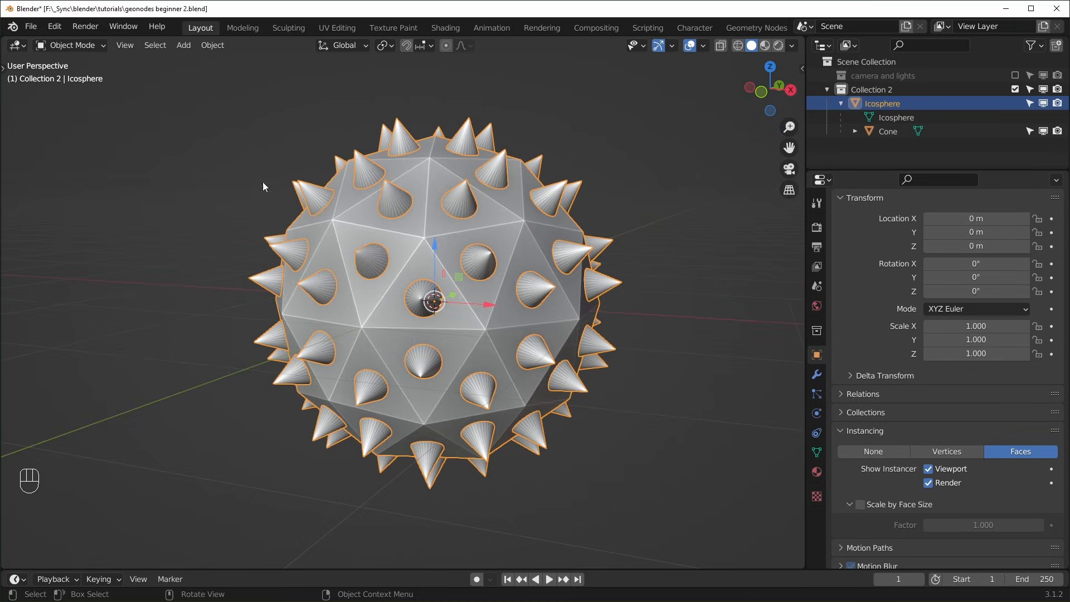
middle_drag(246, 180, 669, 313)
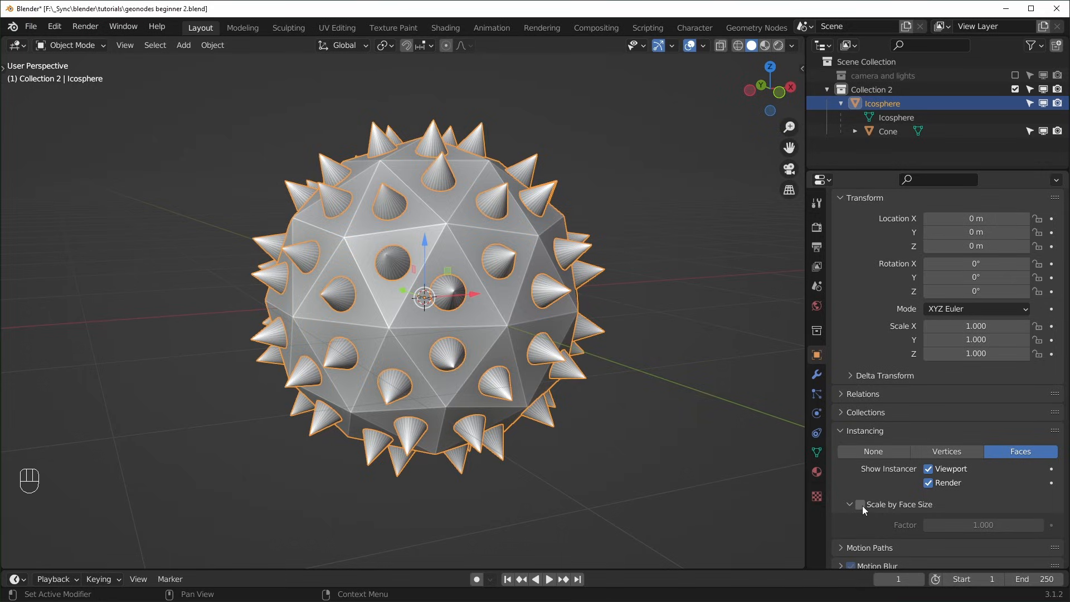
- Enable Scale by Face Size for the icosphere's face instancing and set its Factor to 3.9
click(861, 505)
drag(970, 525, 997, 525)
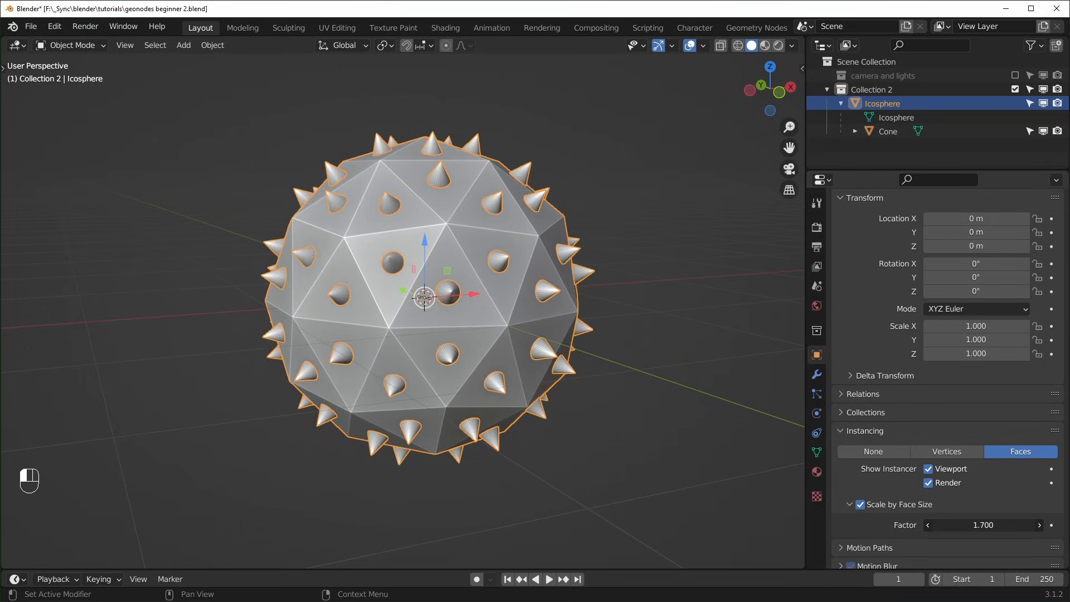
right_click(998, 525)
middle_drag(460, 289, 452, 289)
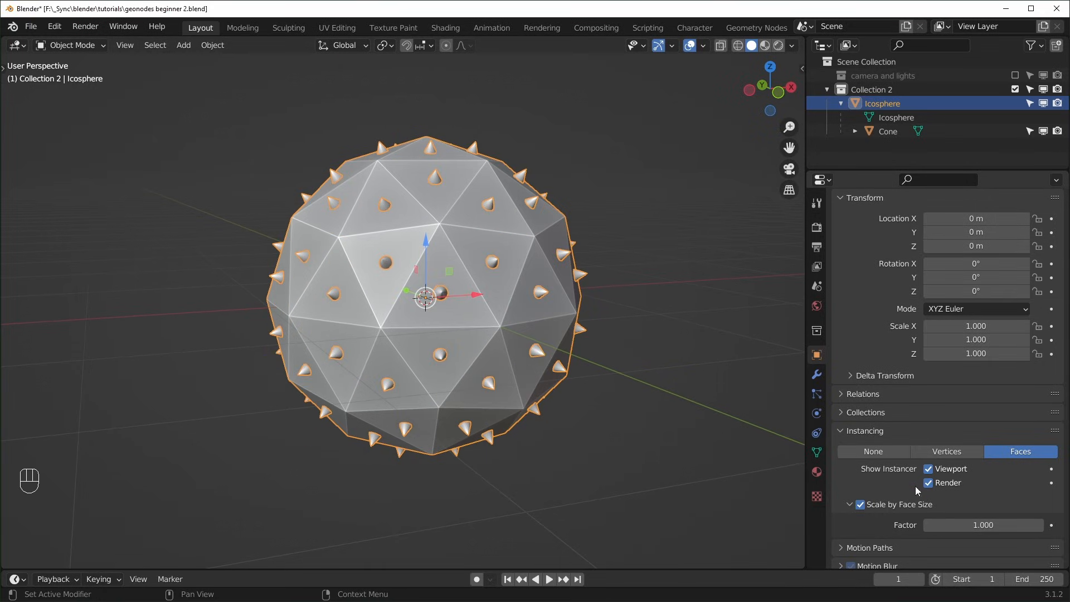
shift+drag(959, 525, 1031, 525)
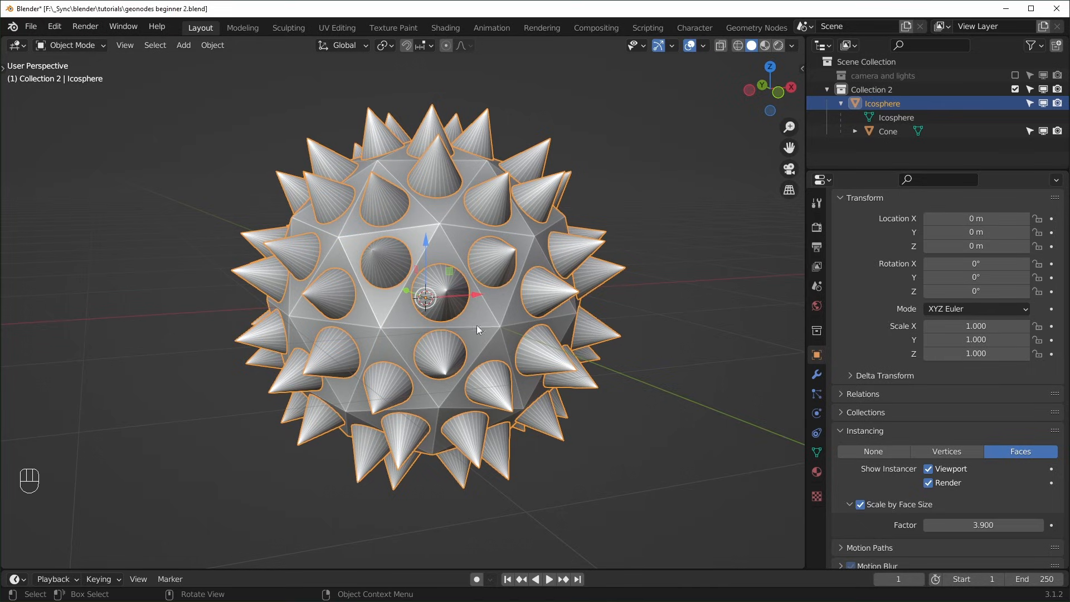
- In Edit Mode with face selection, select a front face of the icosphere and scale it to about 0.3
click(474, 324)
key(Tab)
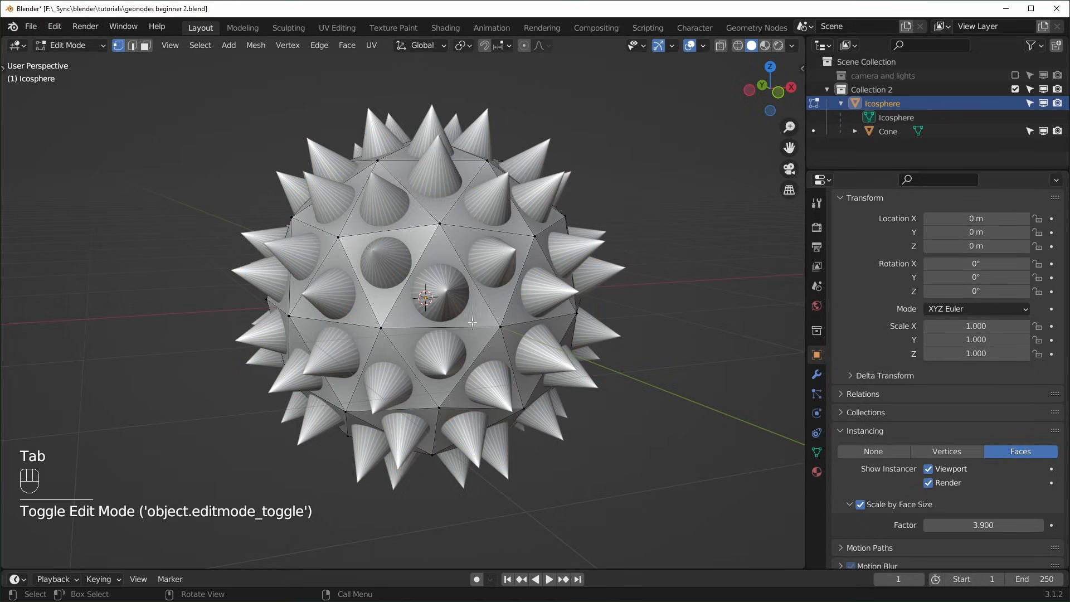
key(3)
click(459, 294)
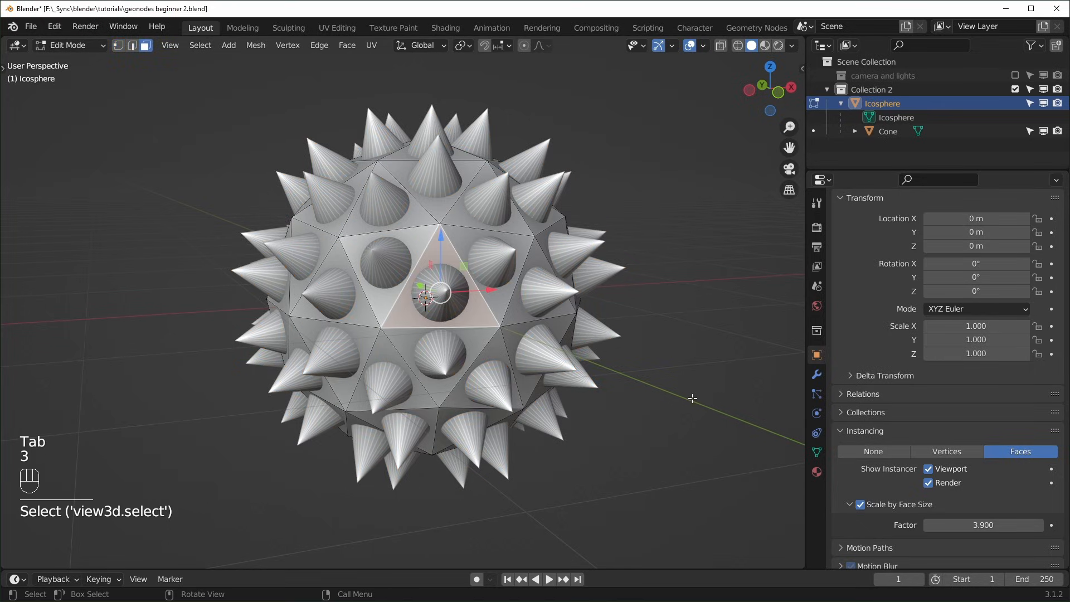
key(s)
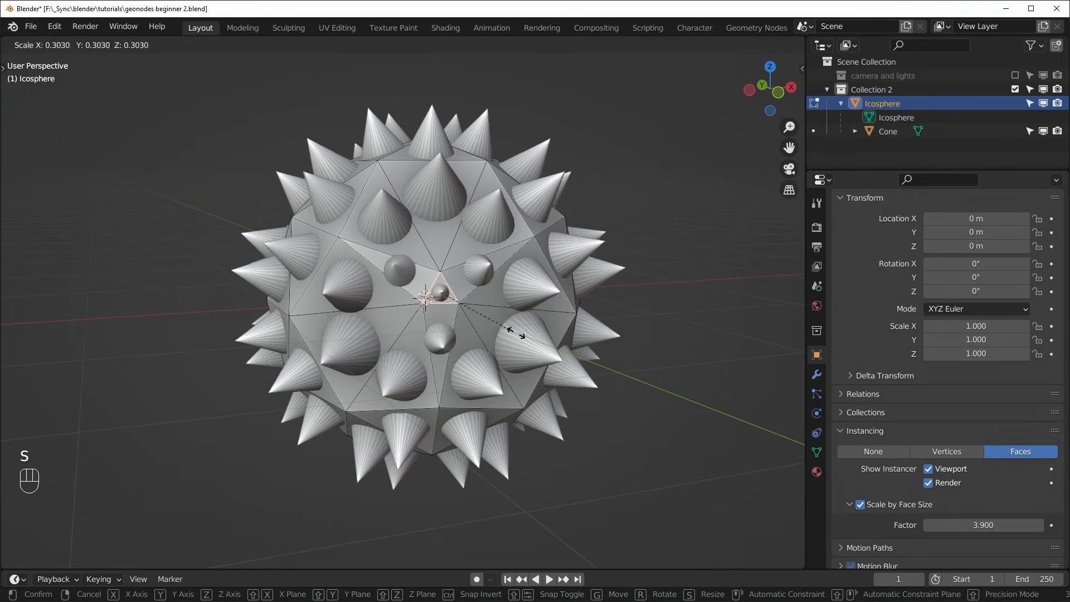
click(515, 333)
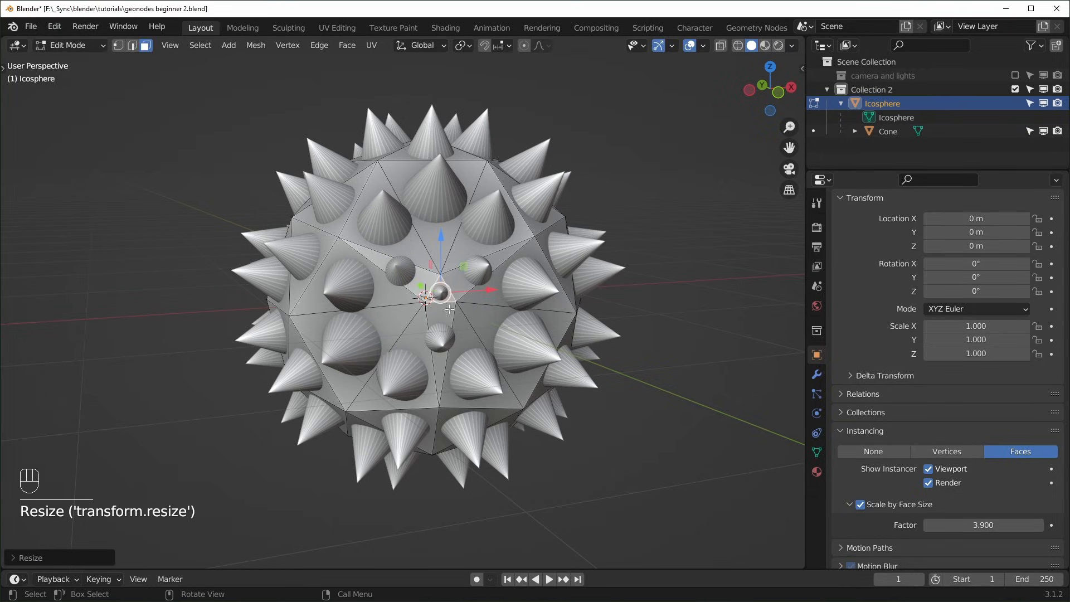
- Resize the selected icosphere face again, return to Object Mode, and inspect the cone sizes
key(s)
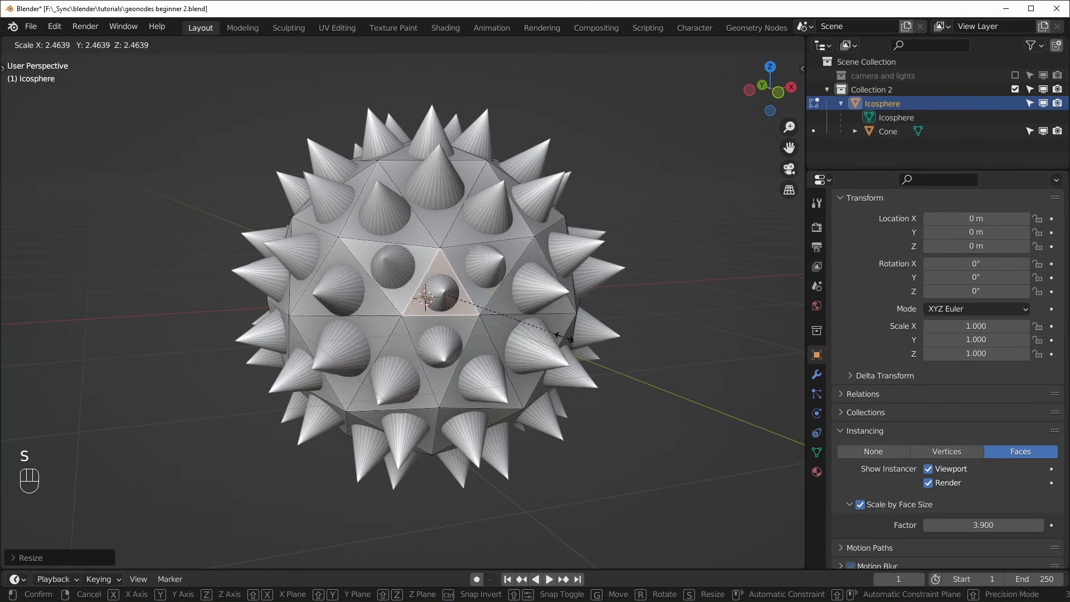
click(564, 336)
key(Tab)
scroll(568, 332, down, 2)
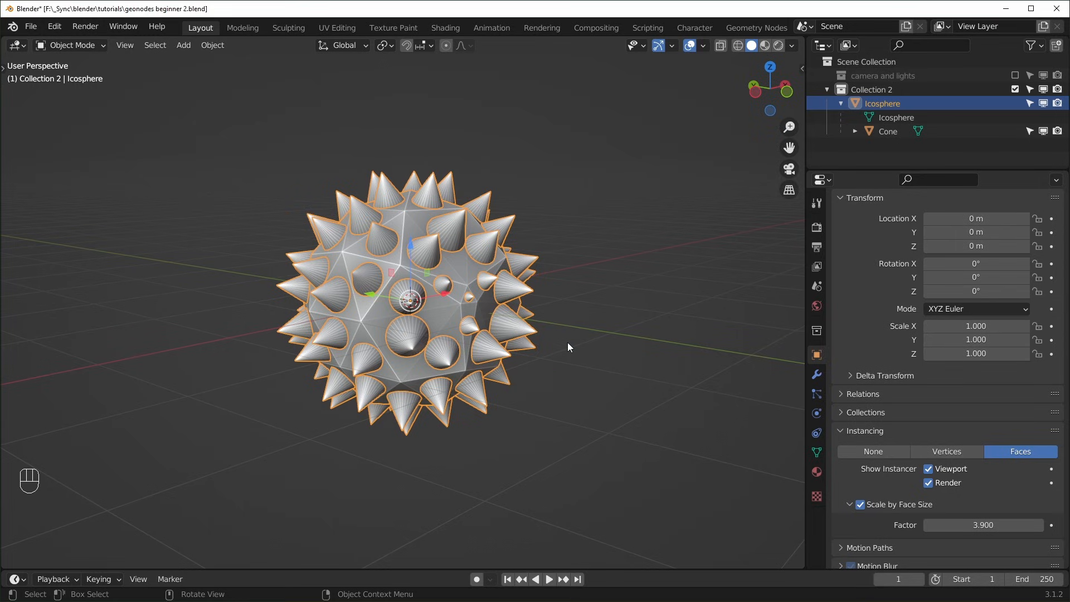
scroll(568, 343, up, 1)
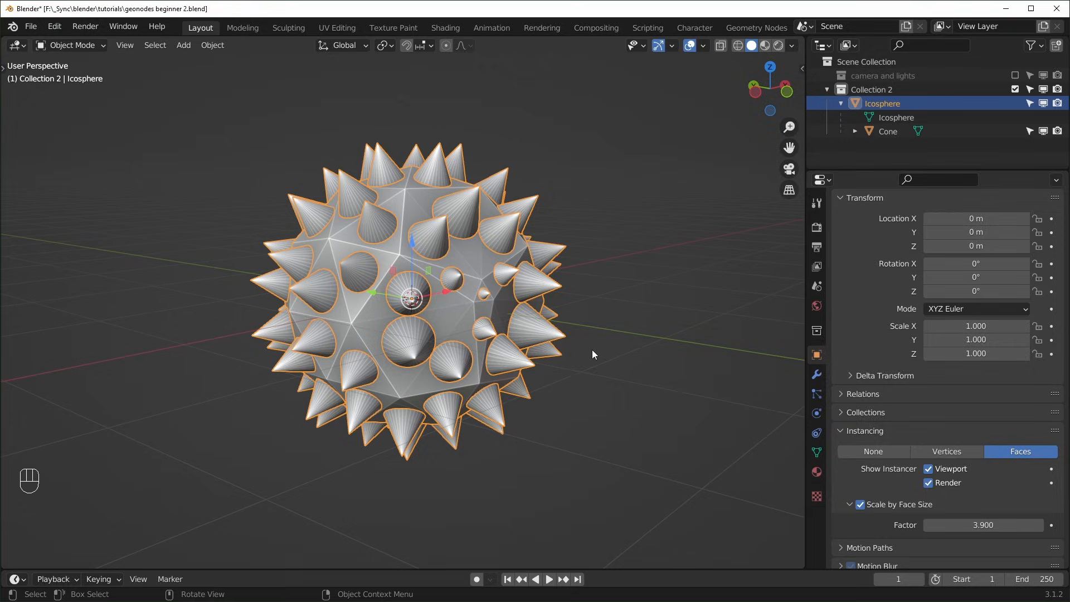
- Add an emitter particle system to the icosphere, play its animation, return to frame 1, and remove the system
click(817, 394)
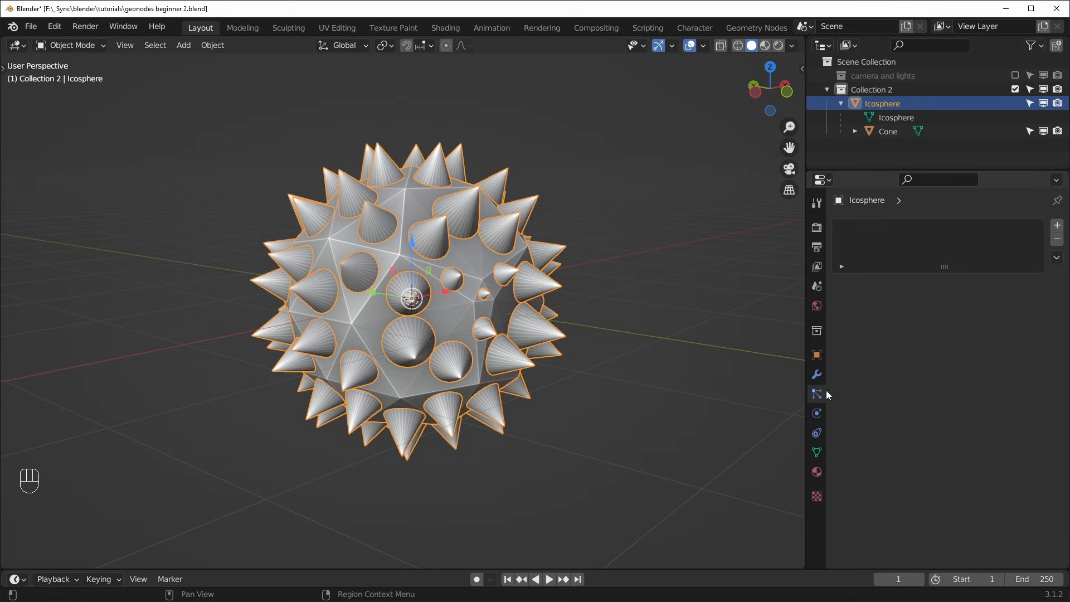
click(1057, 226)
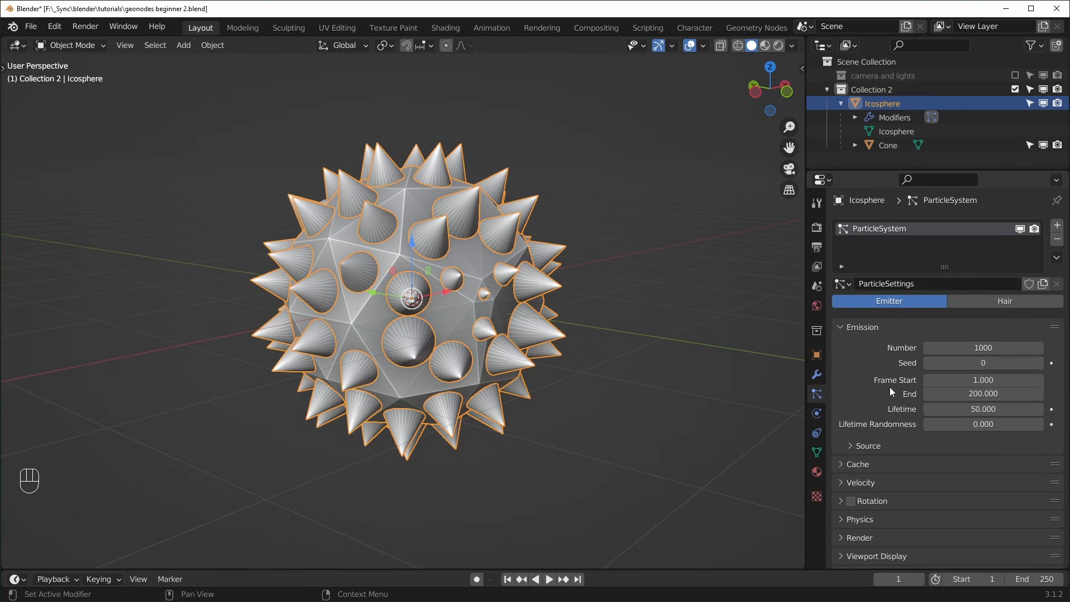
middle_drag(661, 386, 553, 370)
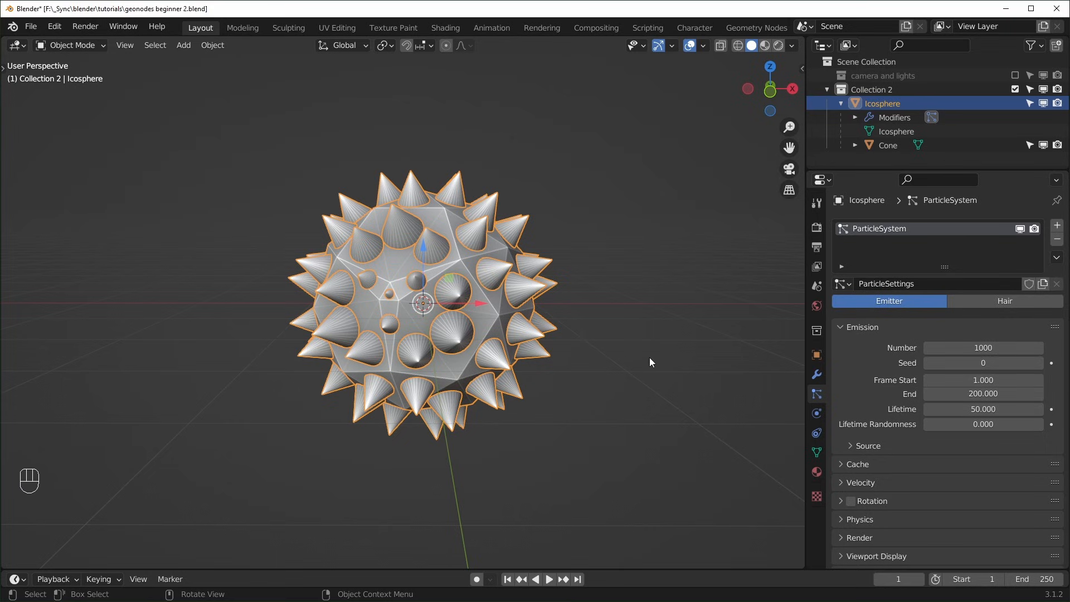
key(space)
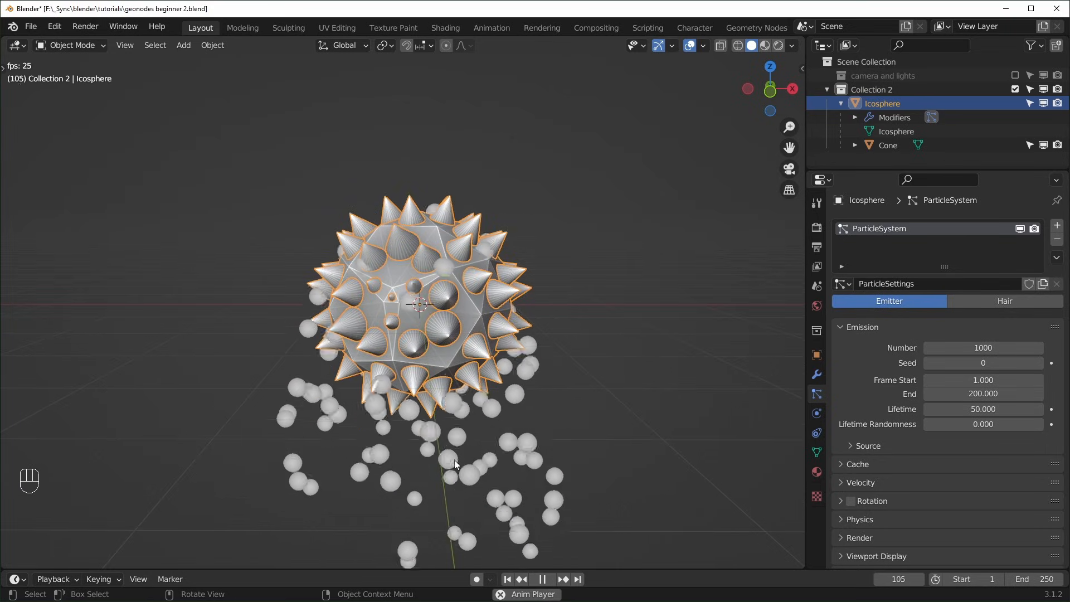
key(space)
key(shift+Left)
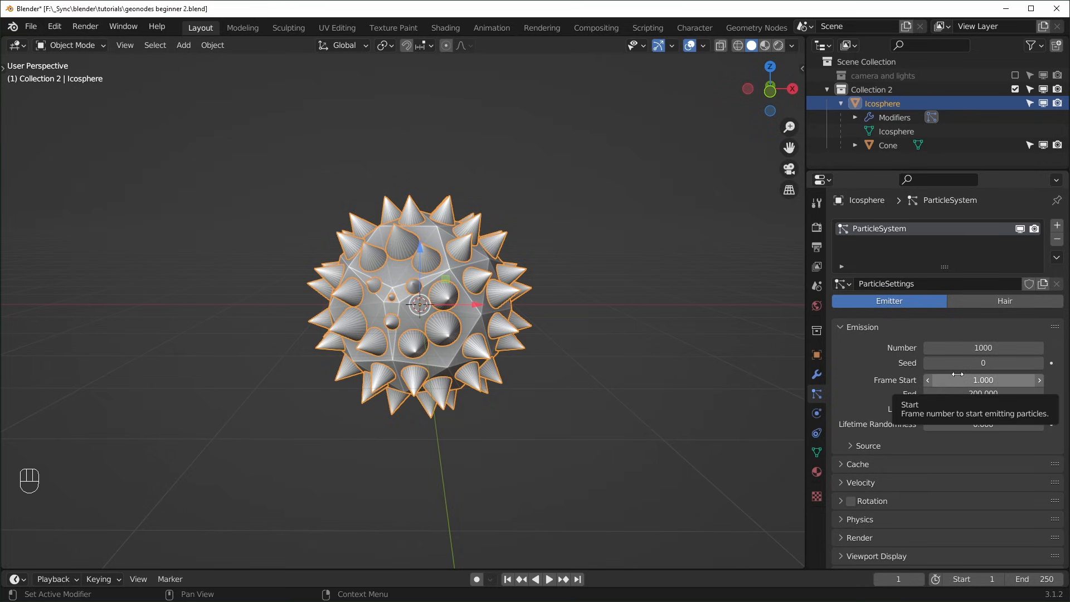
click(1057, 239)
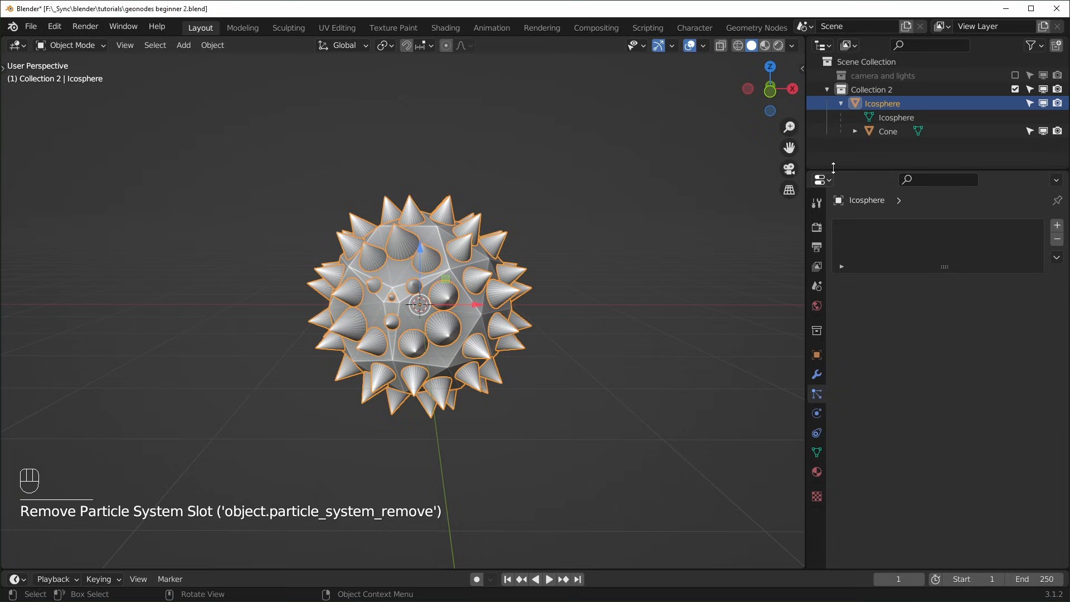
- Clear the cone's parent and move the cone along the X axis, away from the icosphere
click(888, 132)
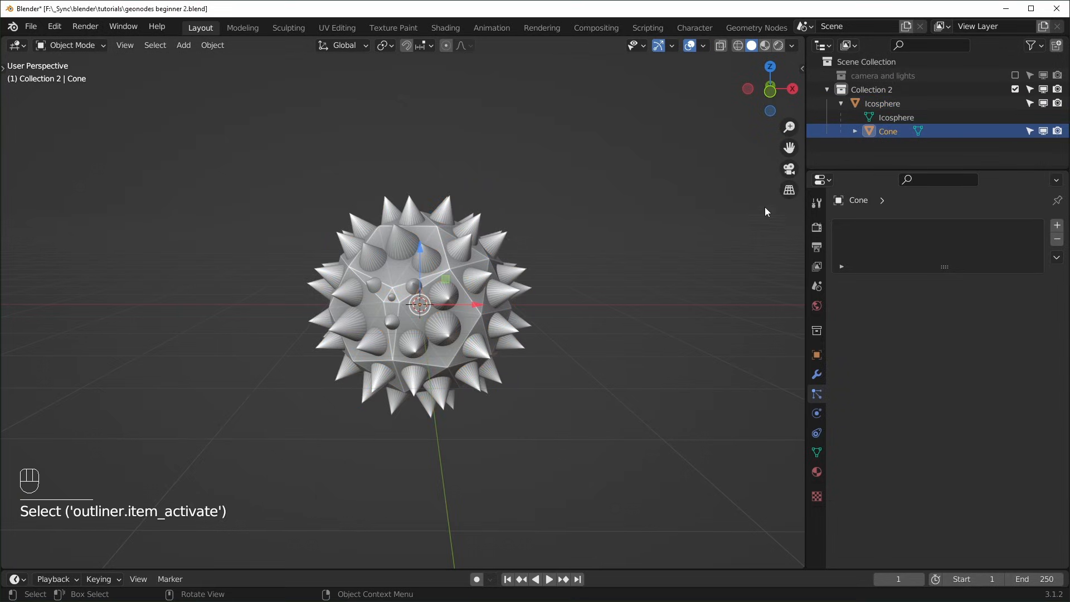
key(alt+p)
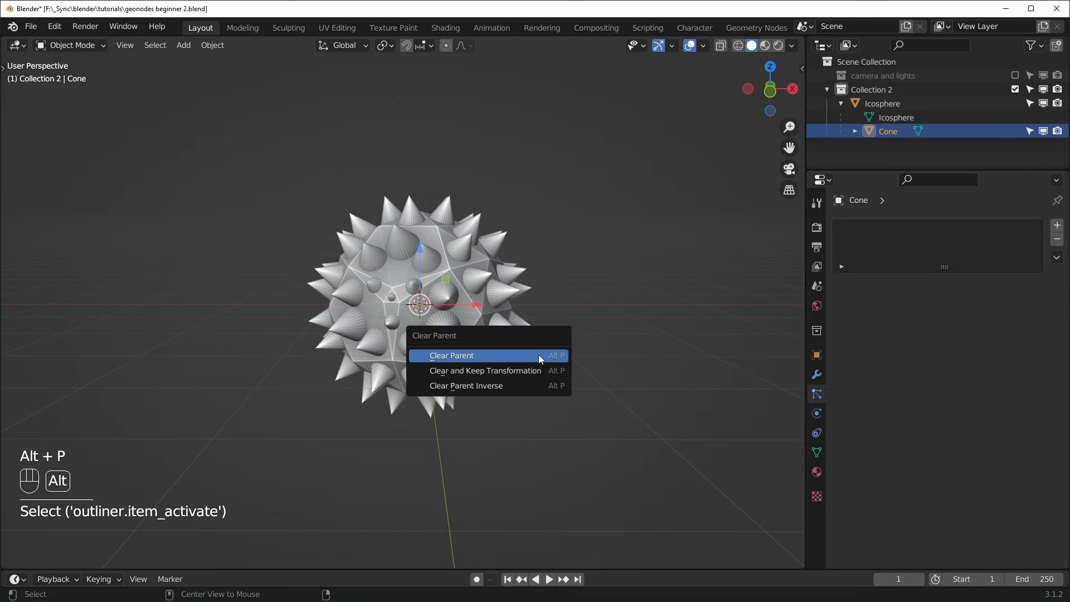
click(540, 359)
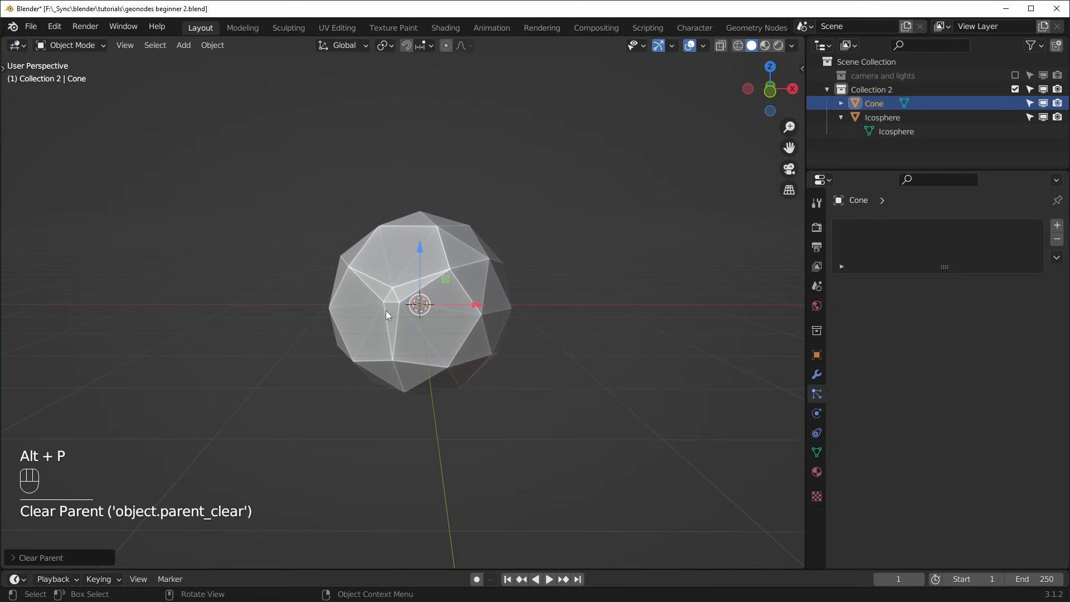
drag(476, 305, 735, 303)
middle_drag(665, 334, 637, 337)
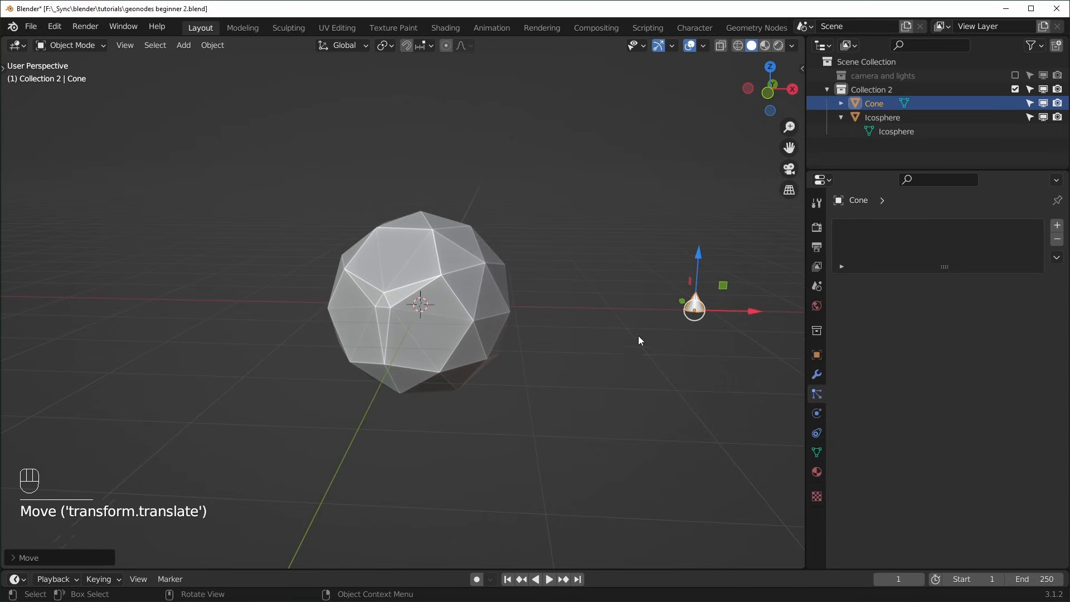
- Reset the cone's scale and move the cone farther from the icosphere along the X axis
click(692, 310)
key(alt+s)
scroll(708, 305, down, 2)
drag(664, 312, 796, 309)
- Delete the edited icosphere and add a fresh Ico Sphere mesh at the world origin
click(448, 292)
middle_drag(448, 292, 451, 299)
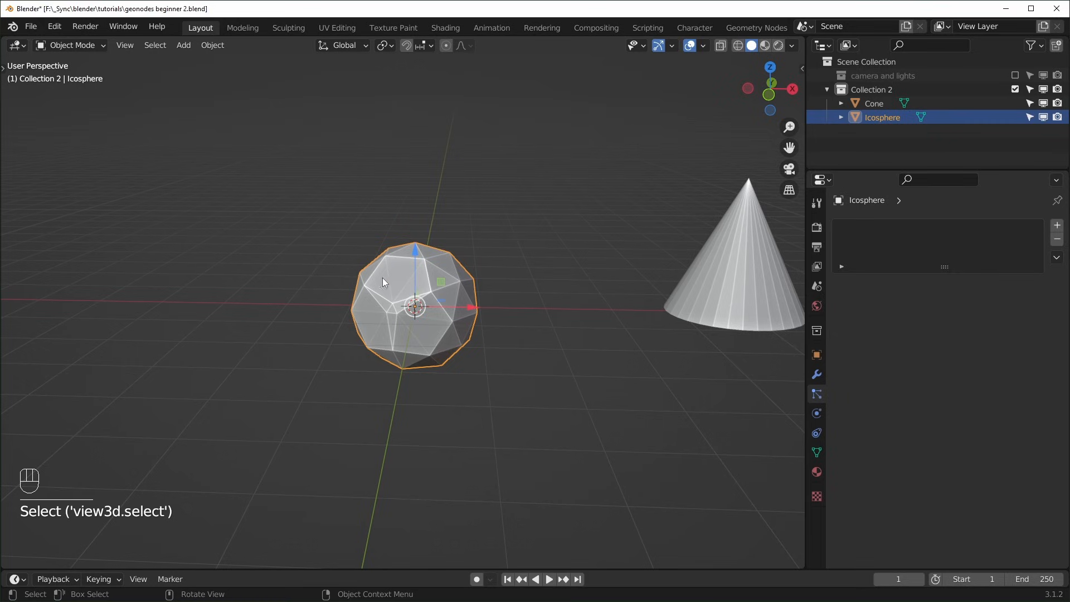
scroll(416, 301, up, 2)
key(x)
click(421, 294)
key(shift+a)
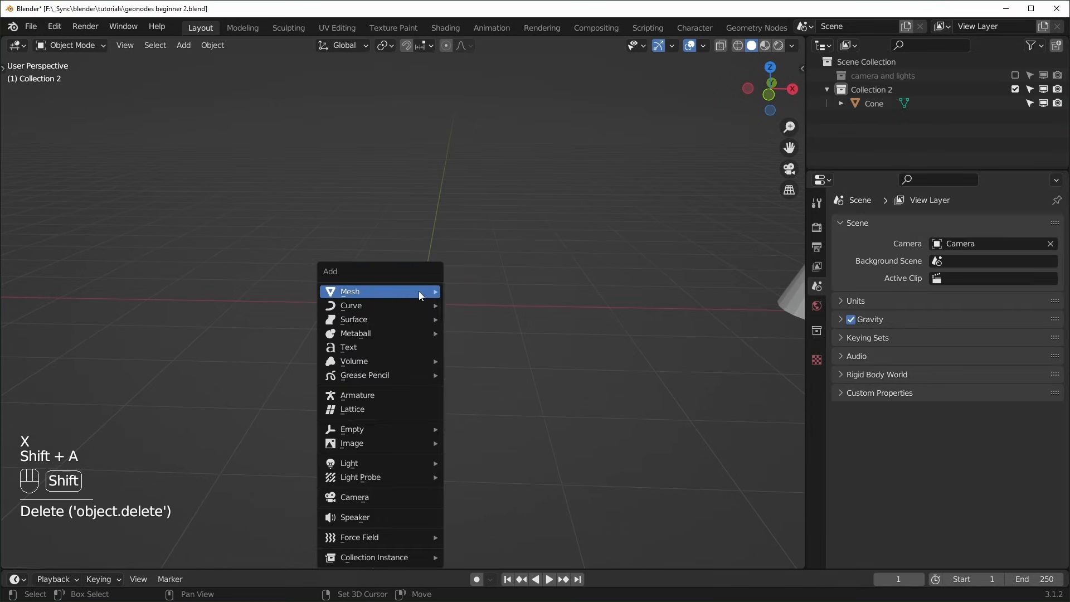
click(490, 338)
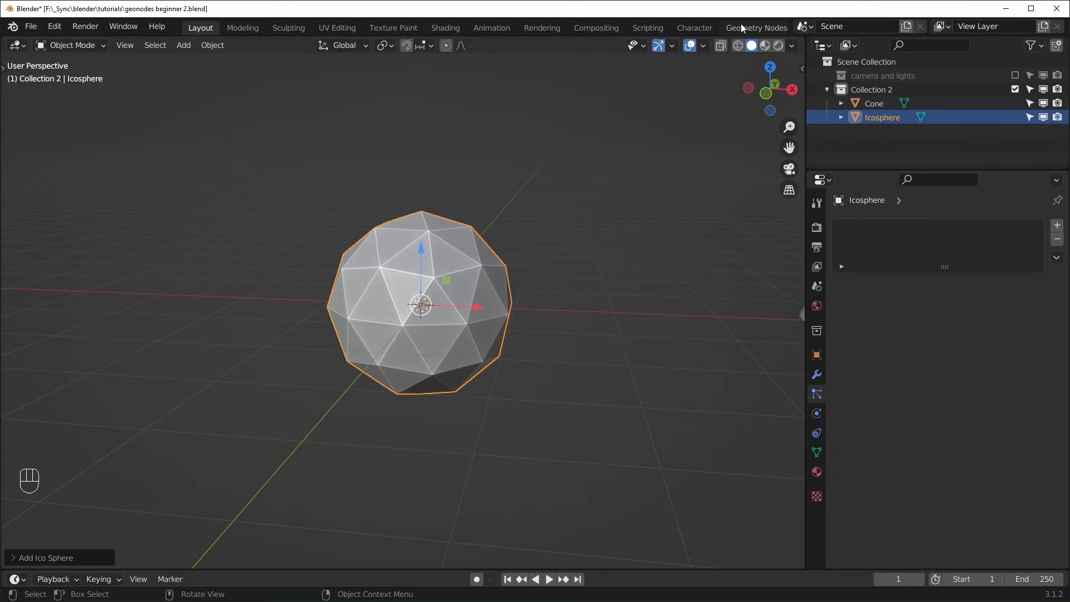
- Add a Geometry Nodes workspace from the General workspace presets
scroll(730, 26, down, 2)
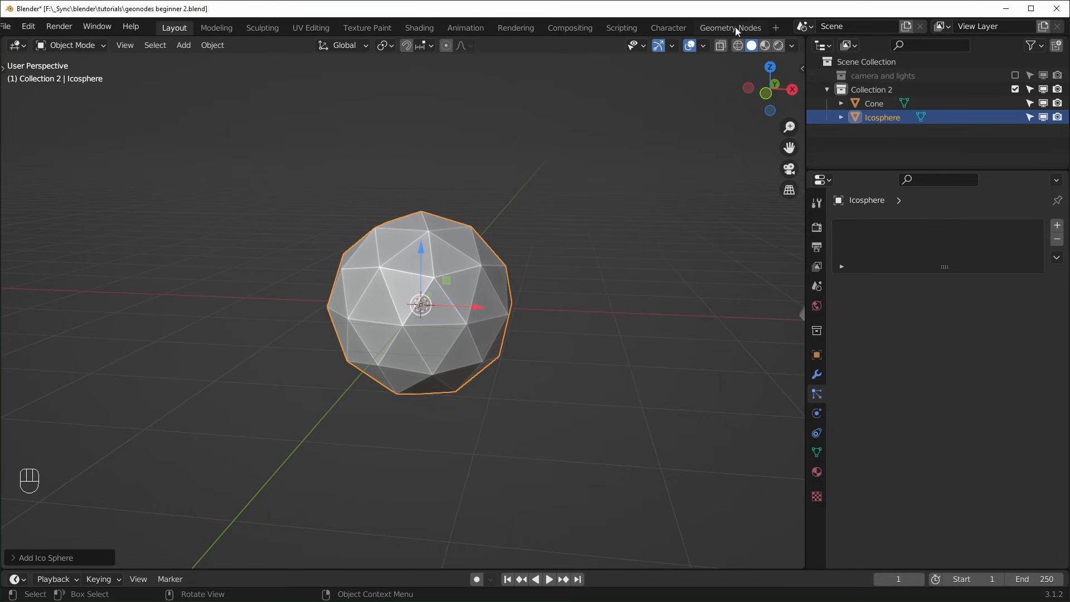
click(780, 31)
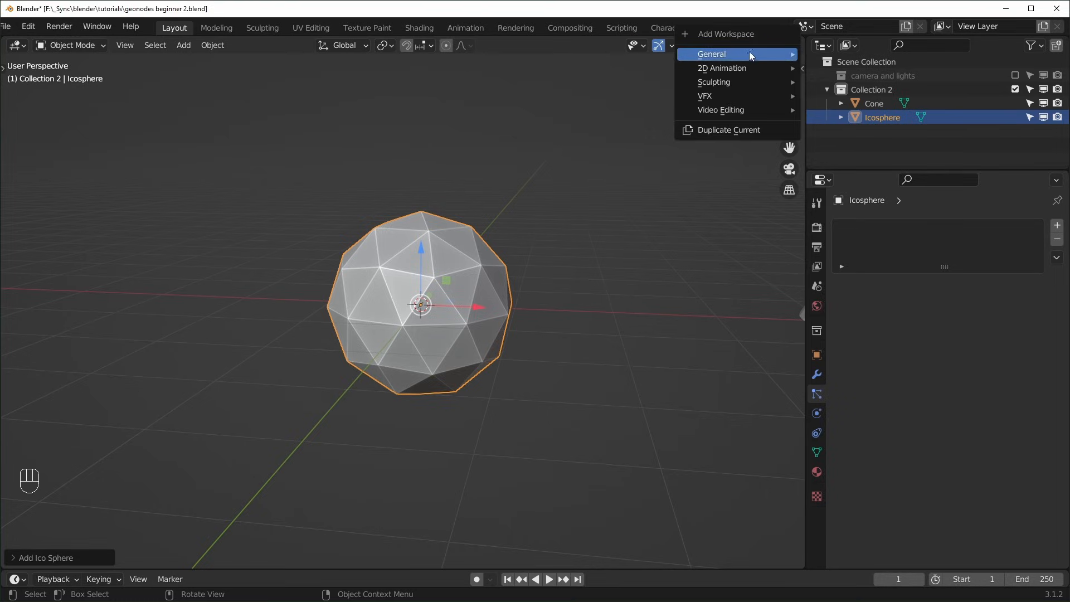
mouse_move(749, 55)
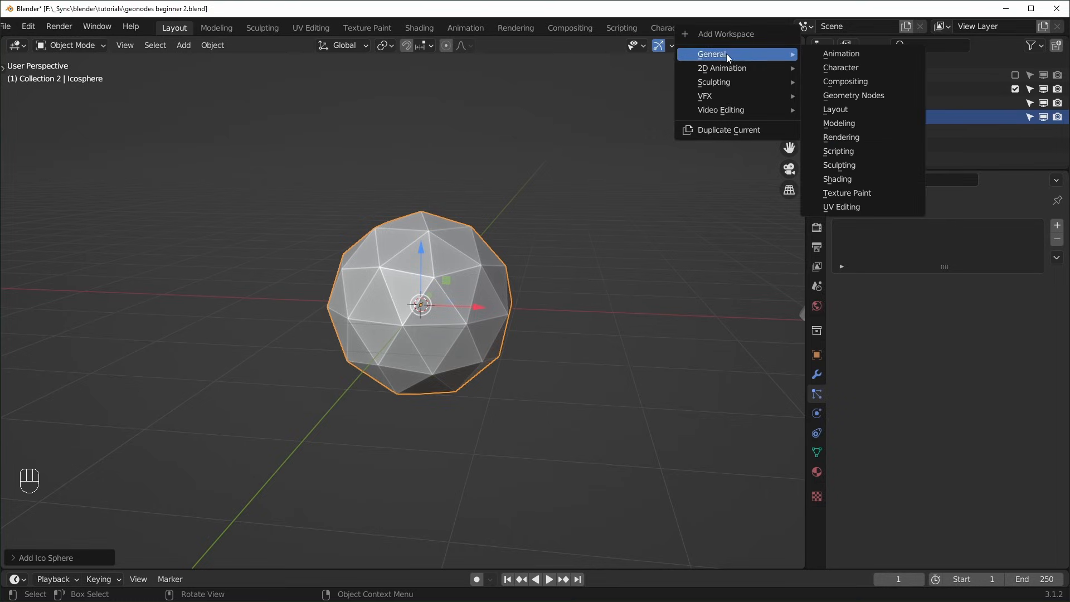
click(853, 96)
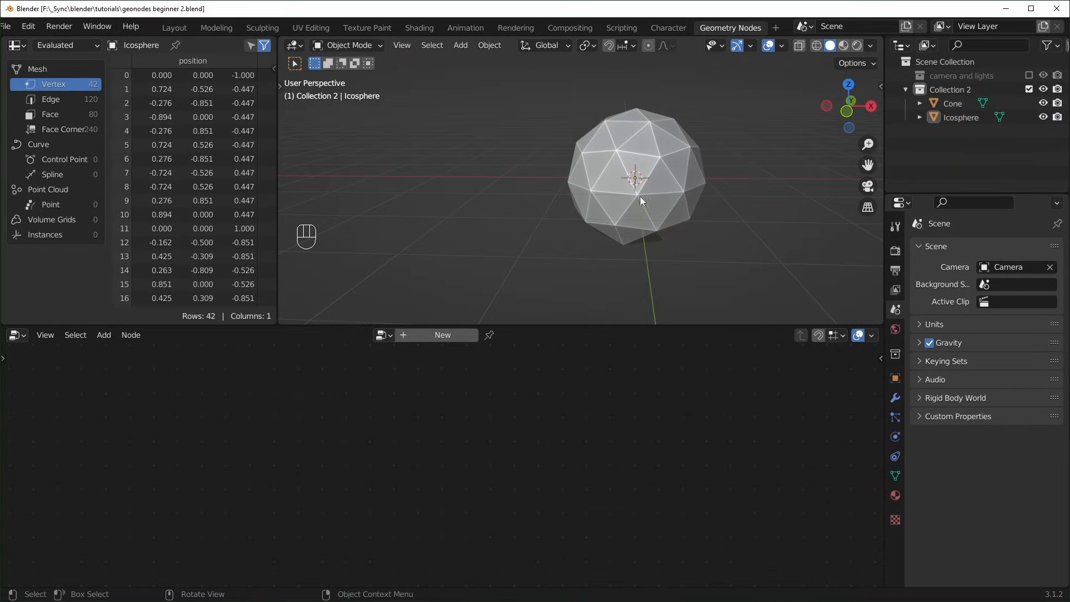
- Create a new Geometry Nodes tree on the icosphere and show its modifier properties
click(698, 174)
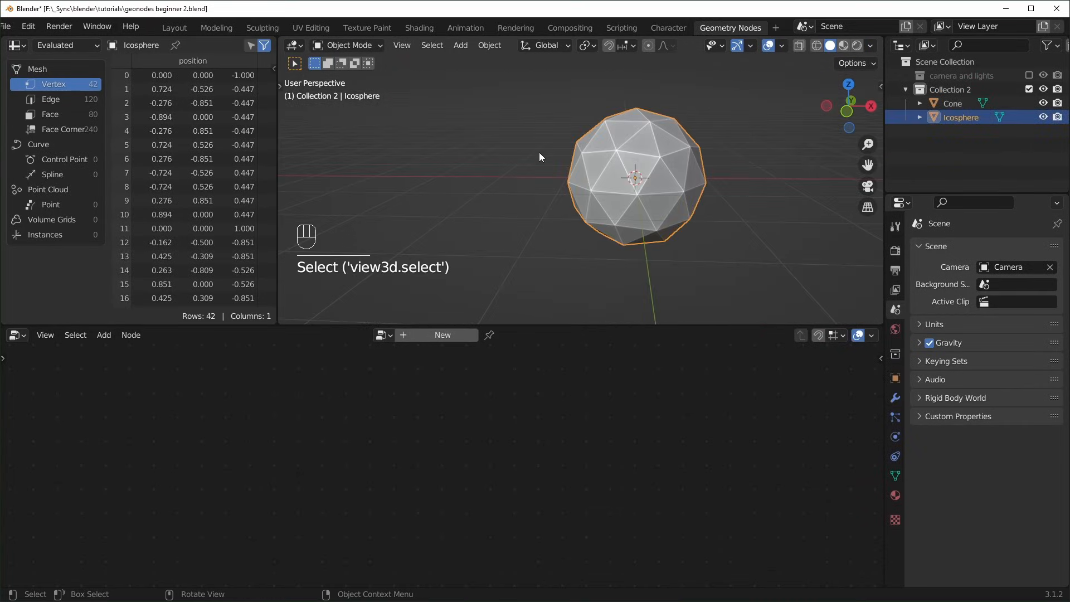
click(422, 336)
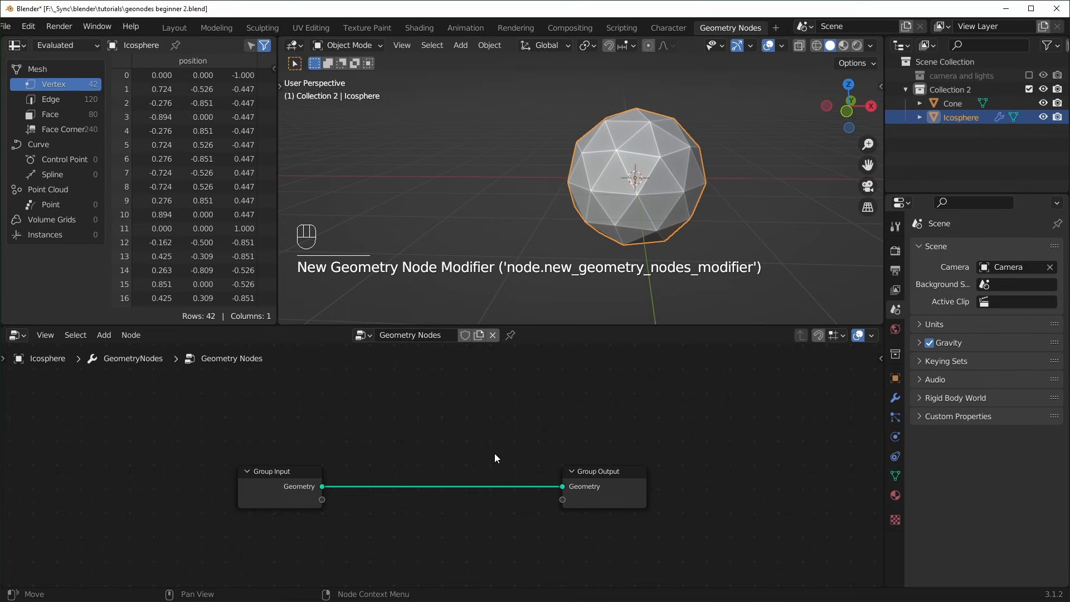
click(895, 397)
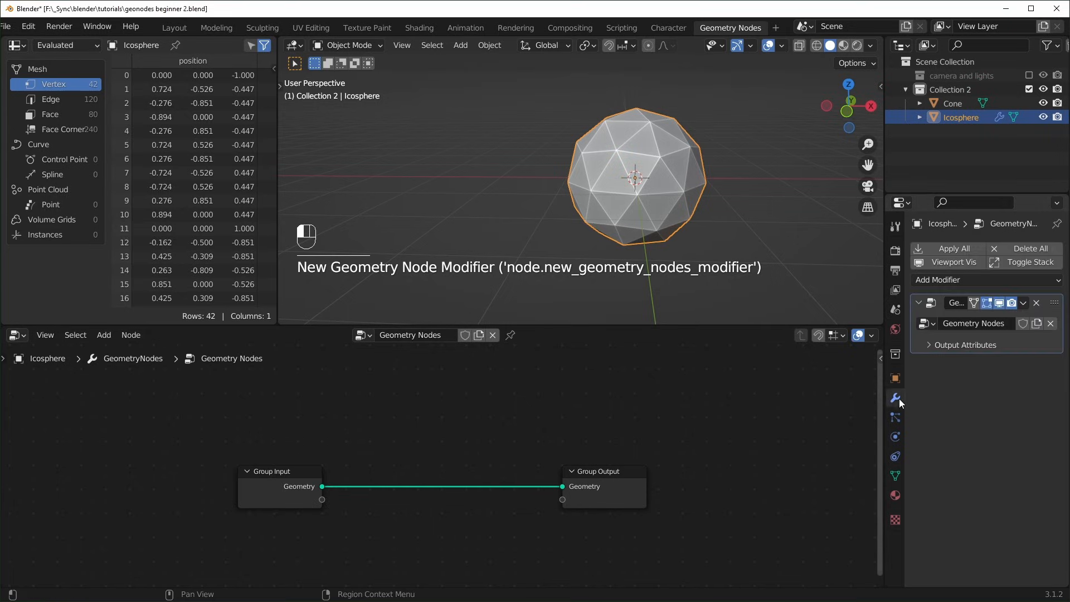
- Enable snapping in the node editor and move the Group Output node farther from Group Input
scroll(502, 417, up, 2)
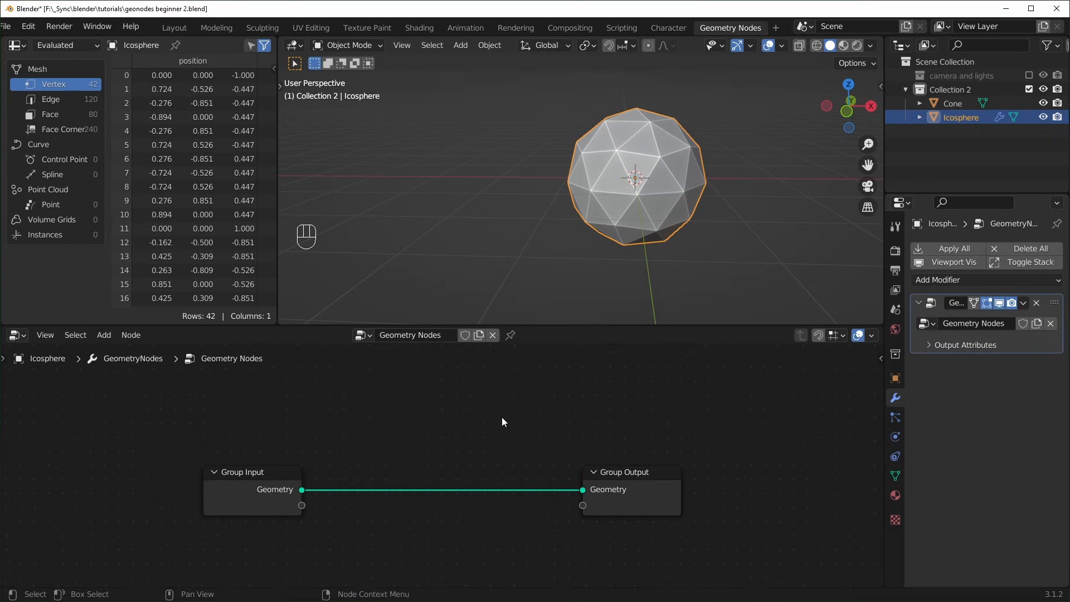
click(821, 337)
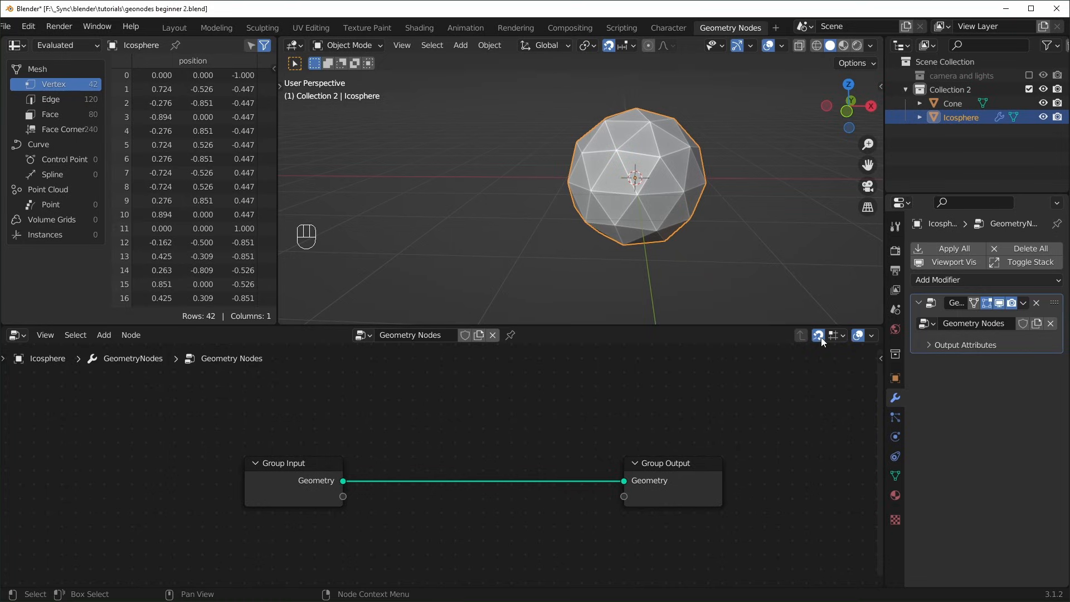
drag(673, 473, 708, 475)
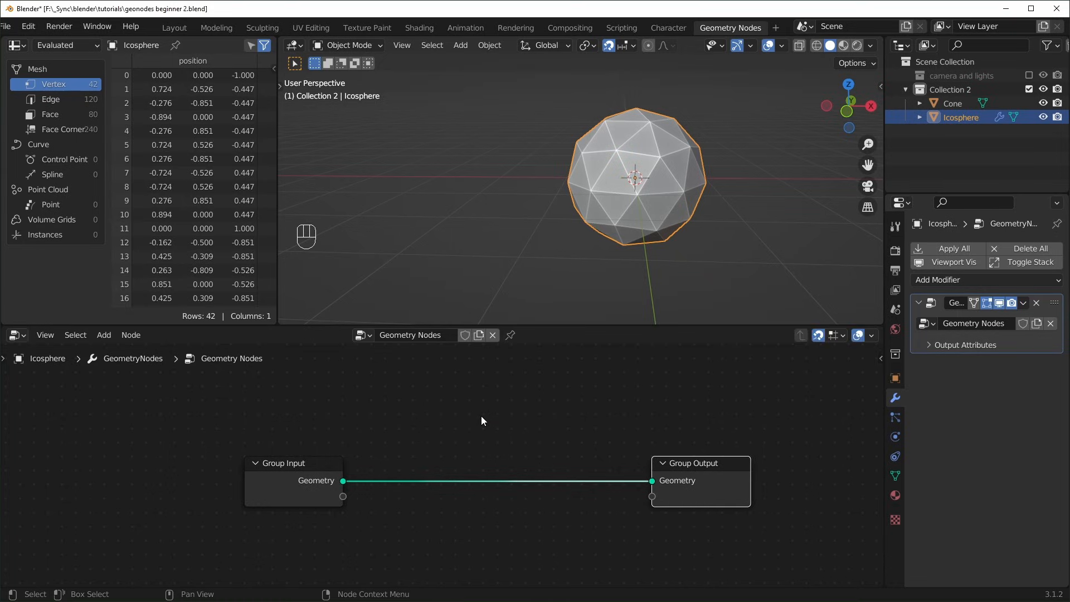
scroll(481, 417, down, 2)
- Add an Instance on Points node and insert it on the link between Group Input and Group Output
click(490, 396)
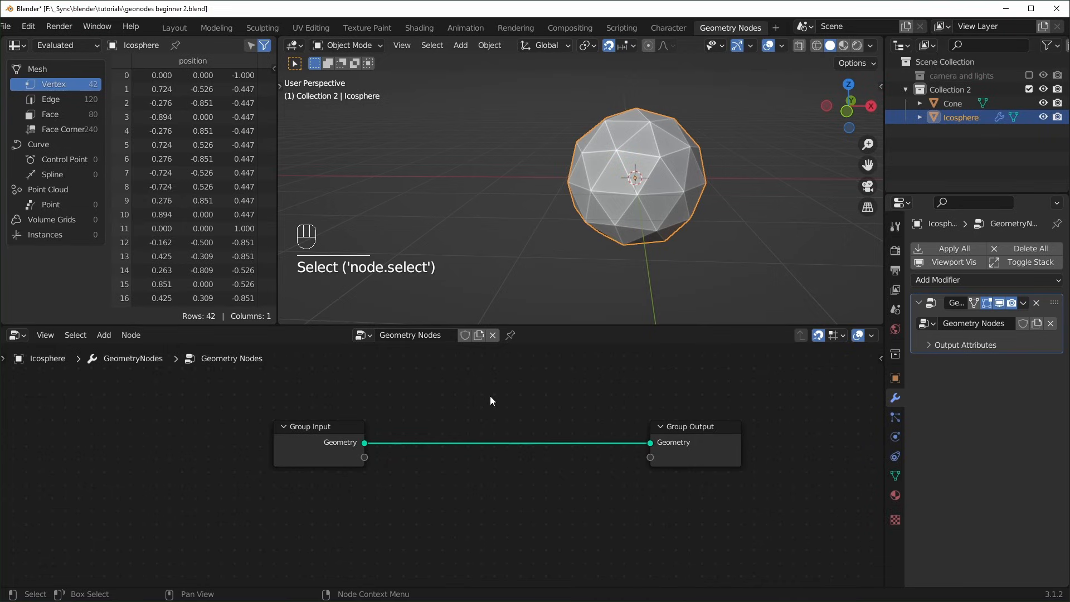
key(shift+a)
mouse_move(446, 368)
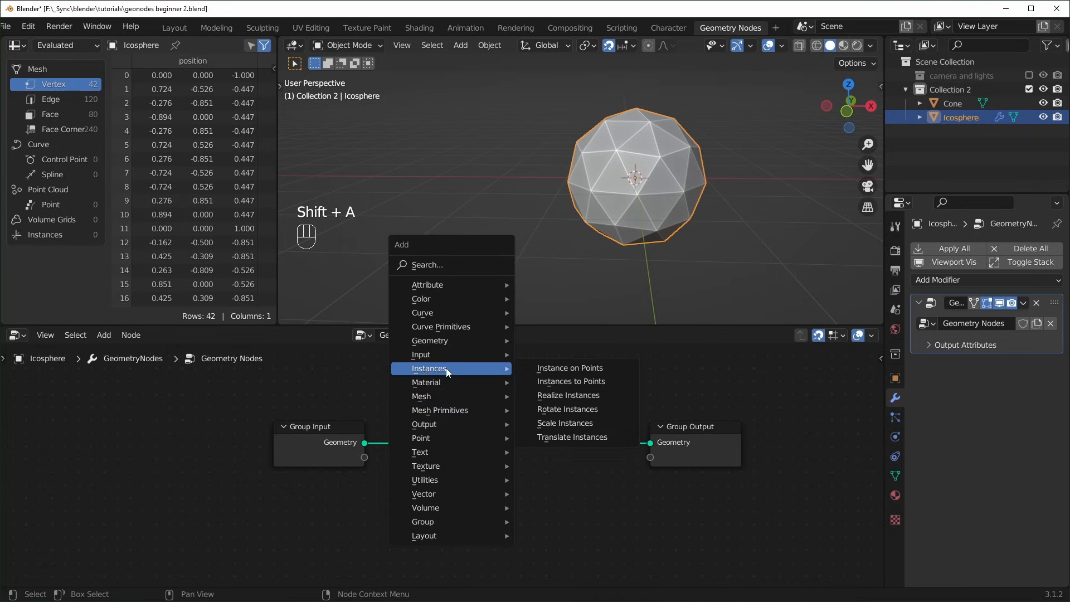
click(568, 370)
click(487, 465)
scroll(500, 505, up, 3)
middle_drag(502, 509, 511, 409)
scroll(543, 450, down, 2)
scroll(532, 412, down, 1)
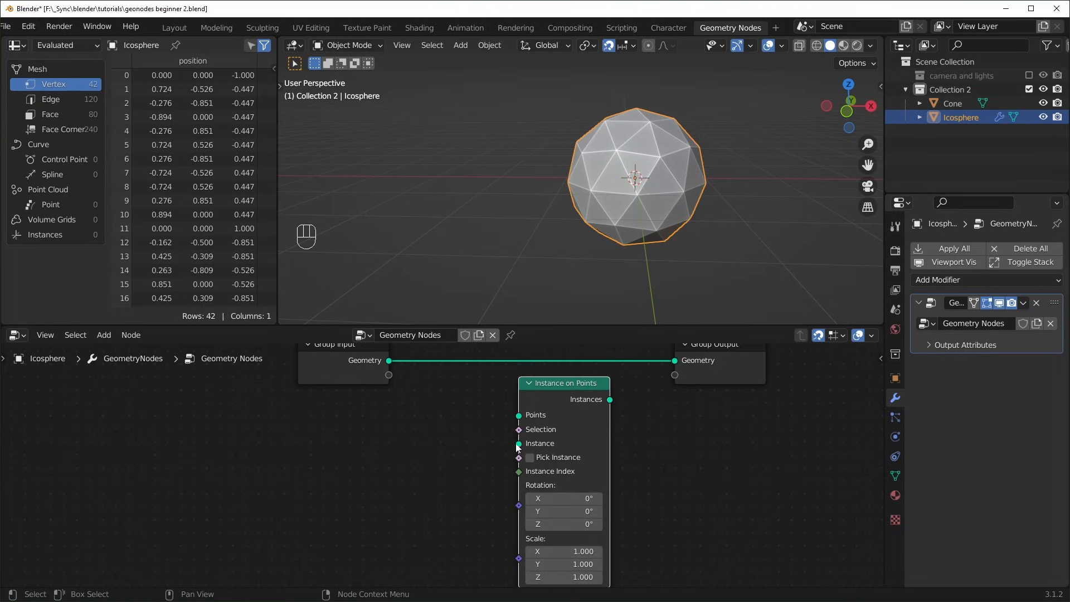
scroll(457, 463, down, 1)
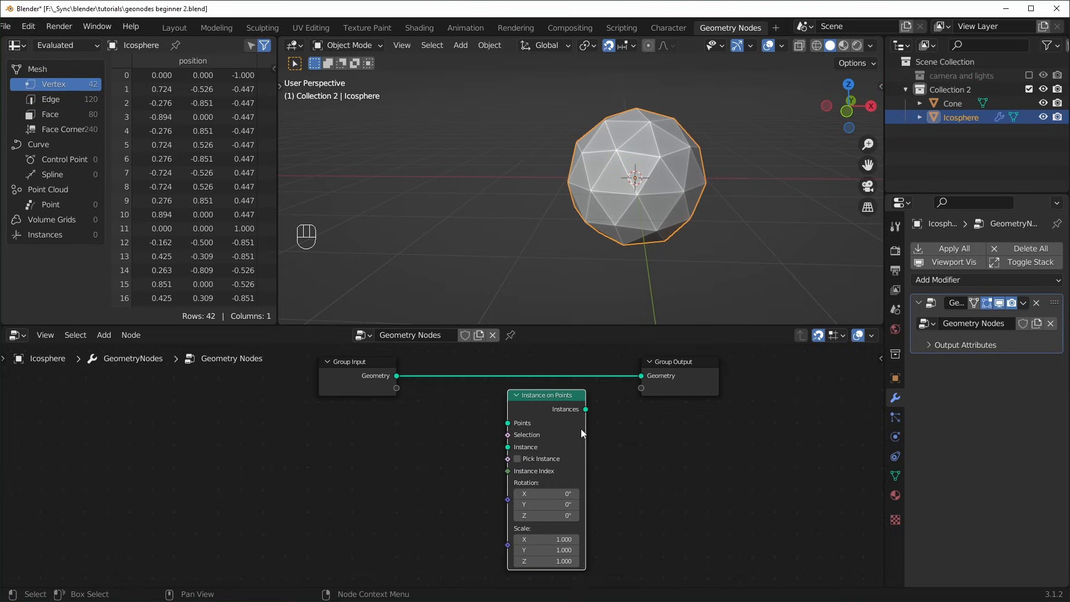
drag(539, 404, 535, 376)
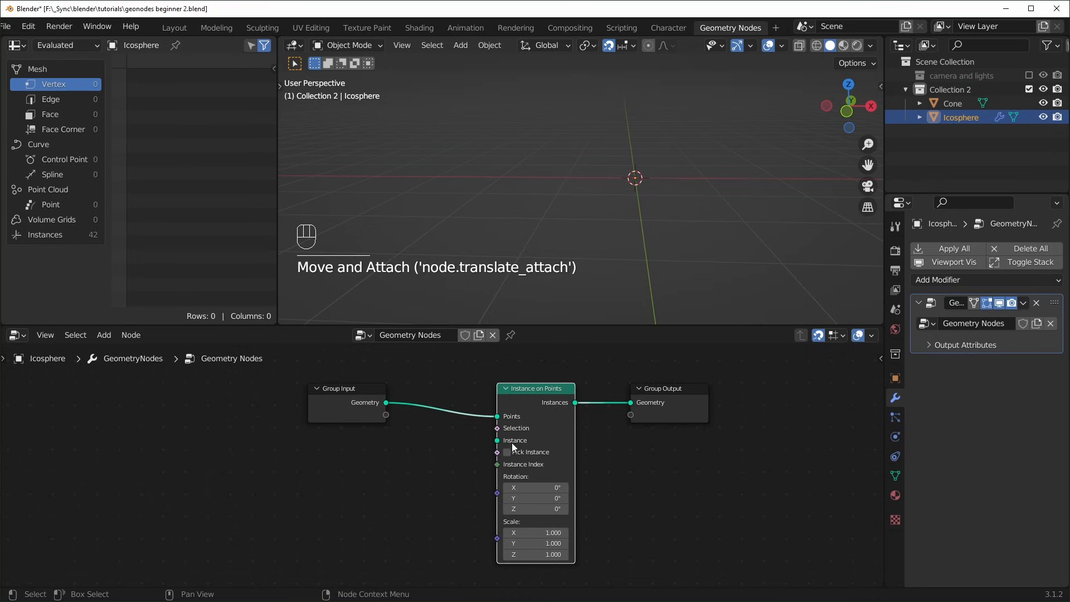
- Add an Object Info node below Group Input, open its object choices, and delete the node again
scroll(510, 440, up, 1)
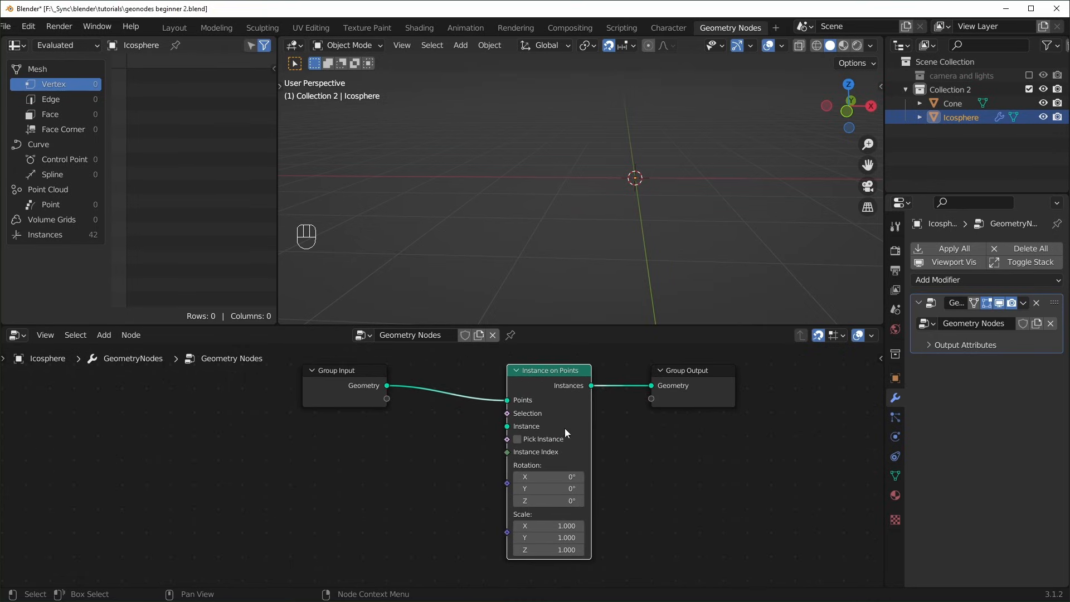
click(362, 467)
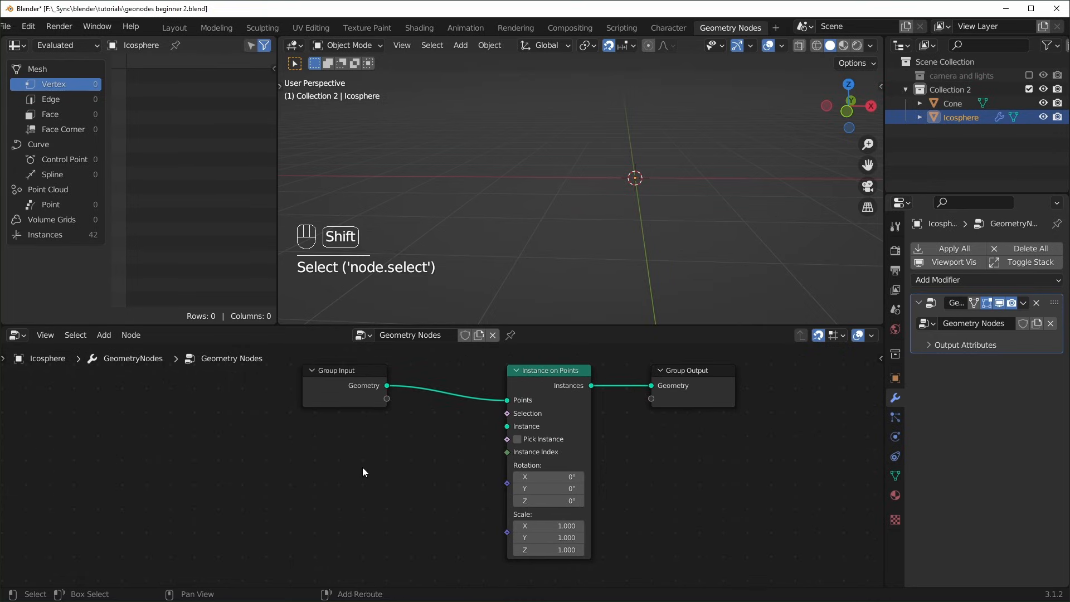
key(shift+a)
mouse_move(357, 404)
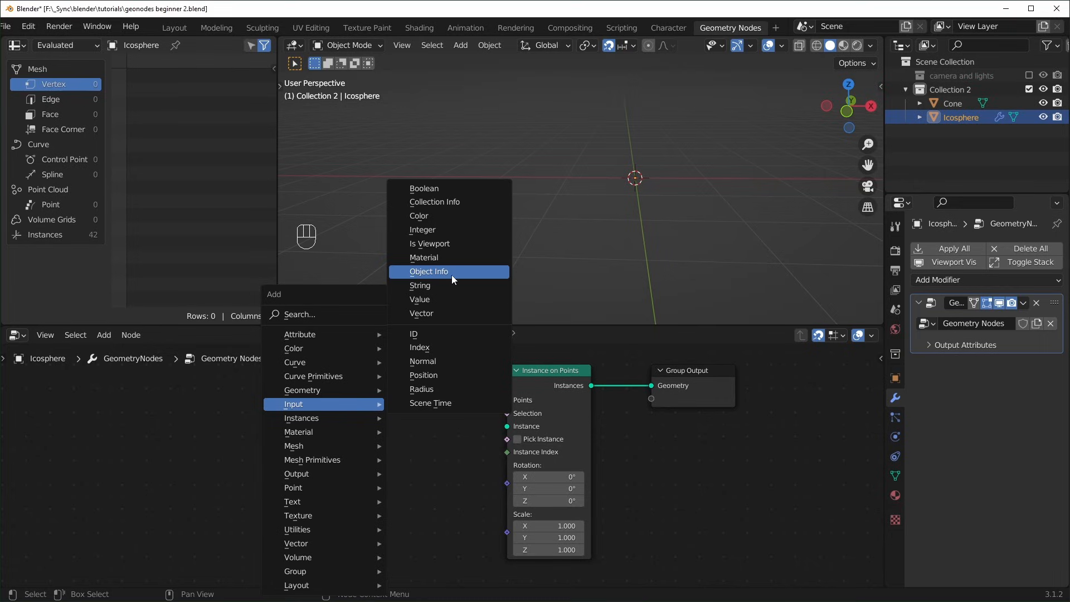
click(452, 275)
click(382, 538)
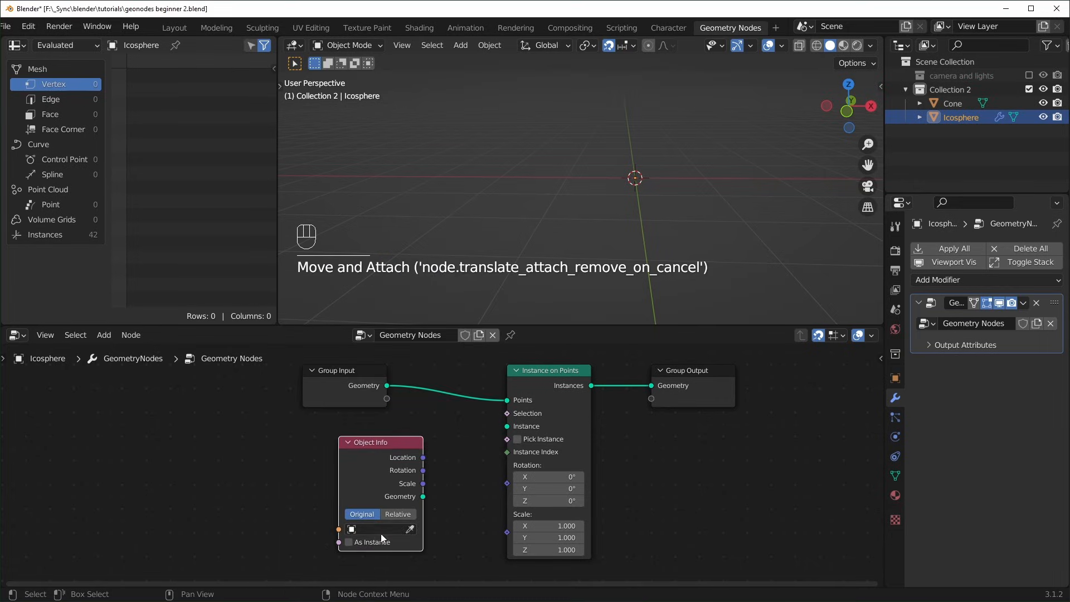
click(381, 529)
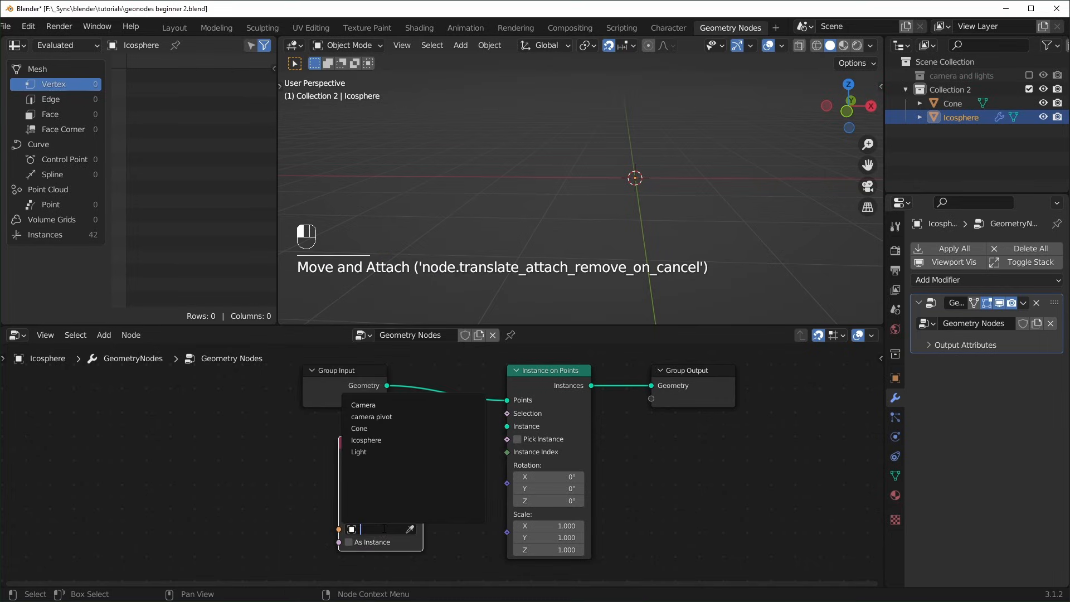
key(Escape)
click(376, 463)
key(x)
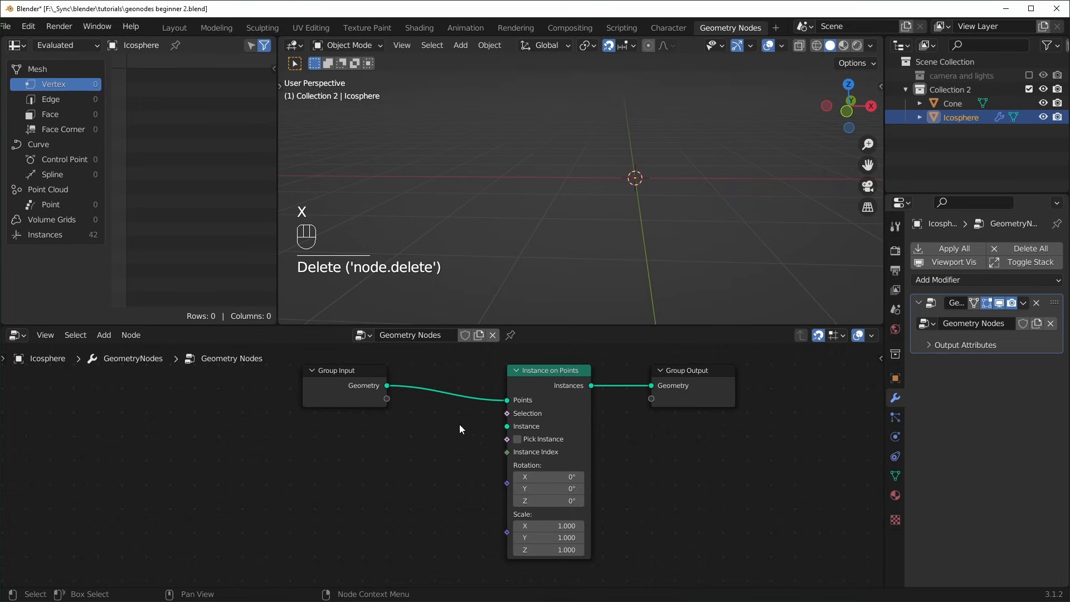
- Bring the Cone object into the node tree as an Object Info node and link its Geometry to the Instance input of Instance on Points
click(959, 102)
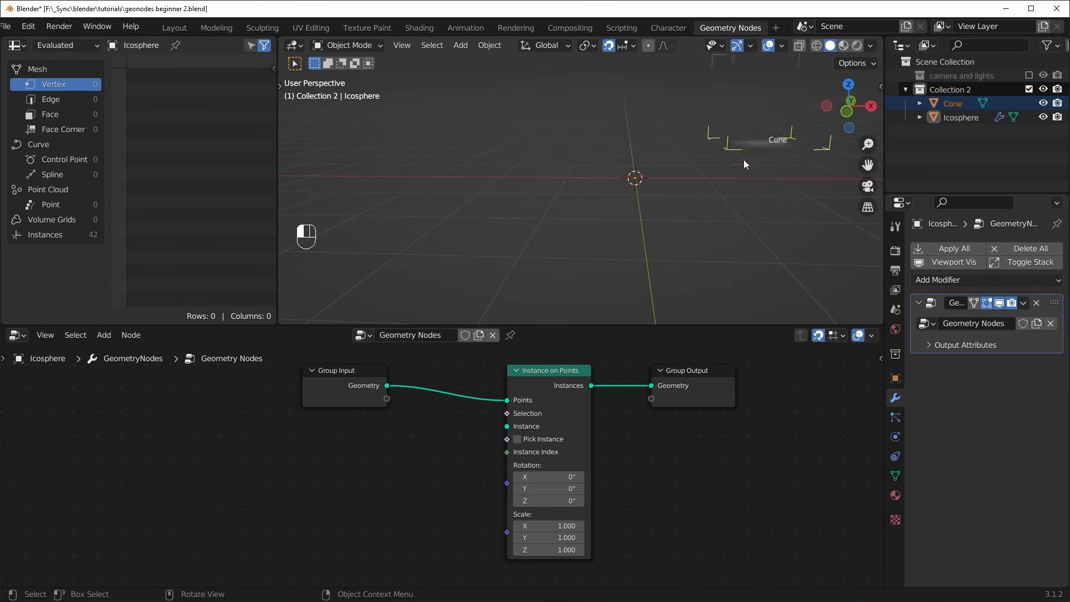
drag(543, 312, 361, 447)
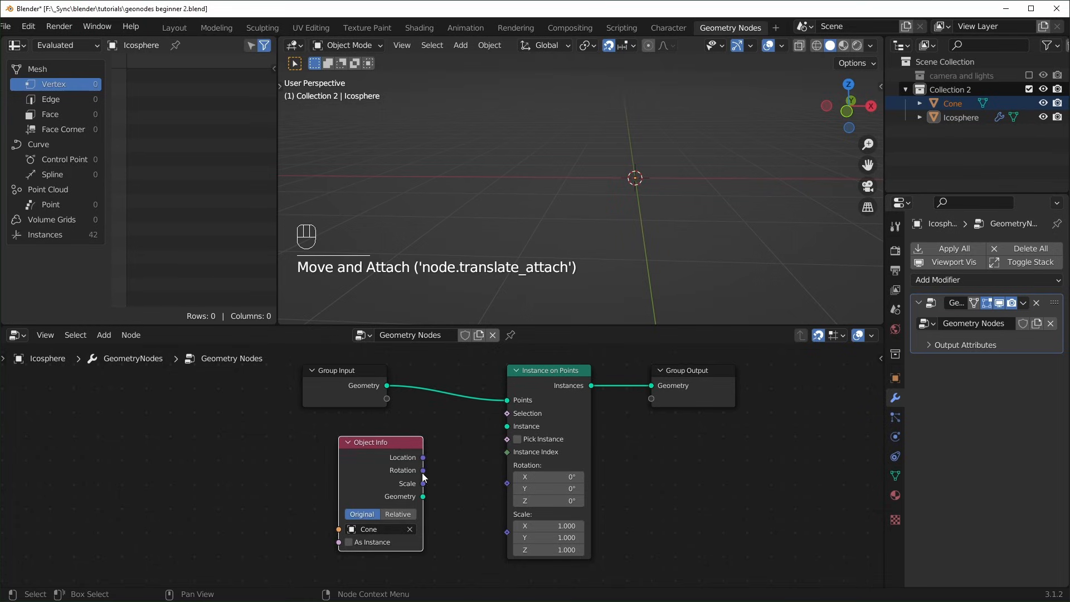
drag(422, 497, 514, 427)
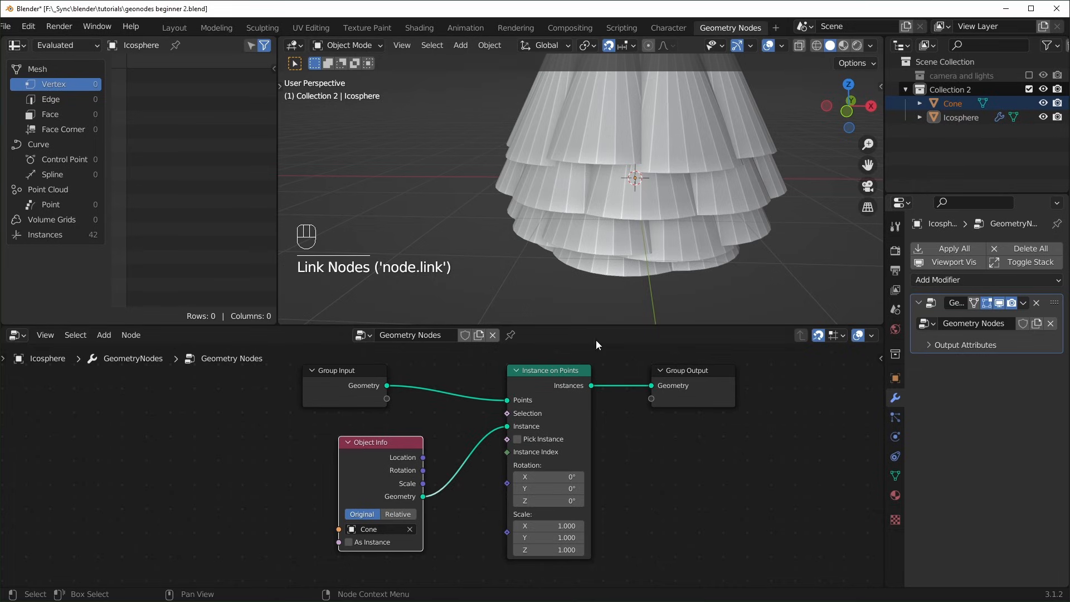
- Set the Instance on Points scale to 0.090 on all three axes and inspect the cones on the icosphere's points
click(960, 117)
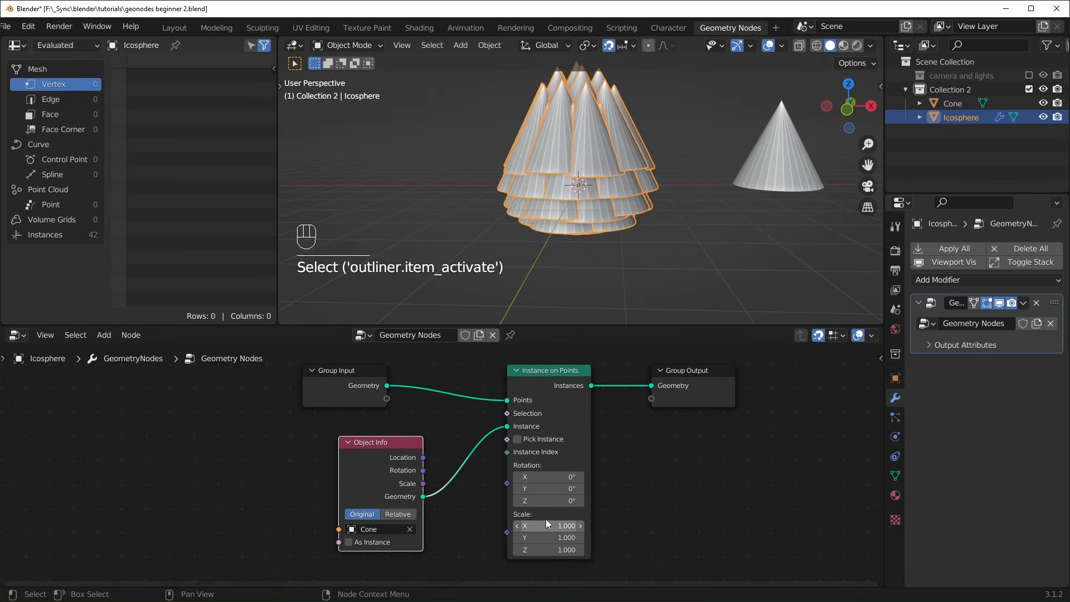
key(shift)
shift+drag(548, 549, 483, 550)
scroll(625, 228, up, 3)
click(635, 228)
middle_drag(624, 228, 641, 196)
scroll(613, 200, up, 1)
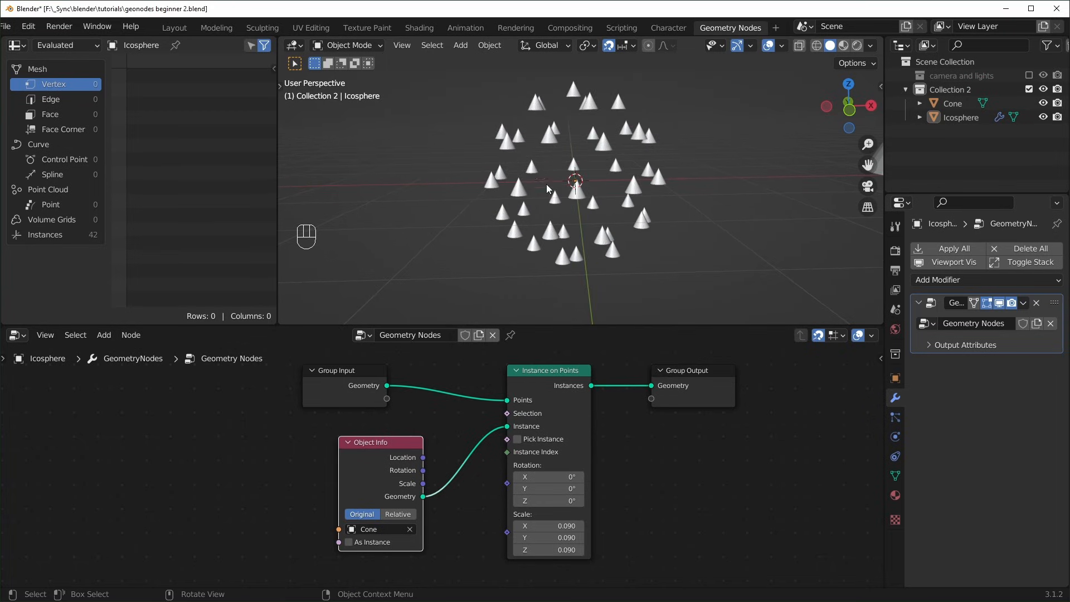
- Spread out the node layout by moving Object Info and Instance on Points lower, leaving more room before Group Output
scroll(575, 448, down, 2)
middle_drag(455, 467, 474, 443)
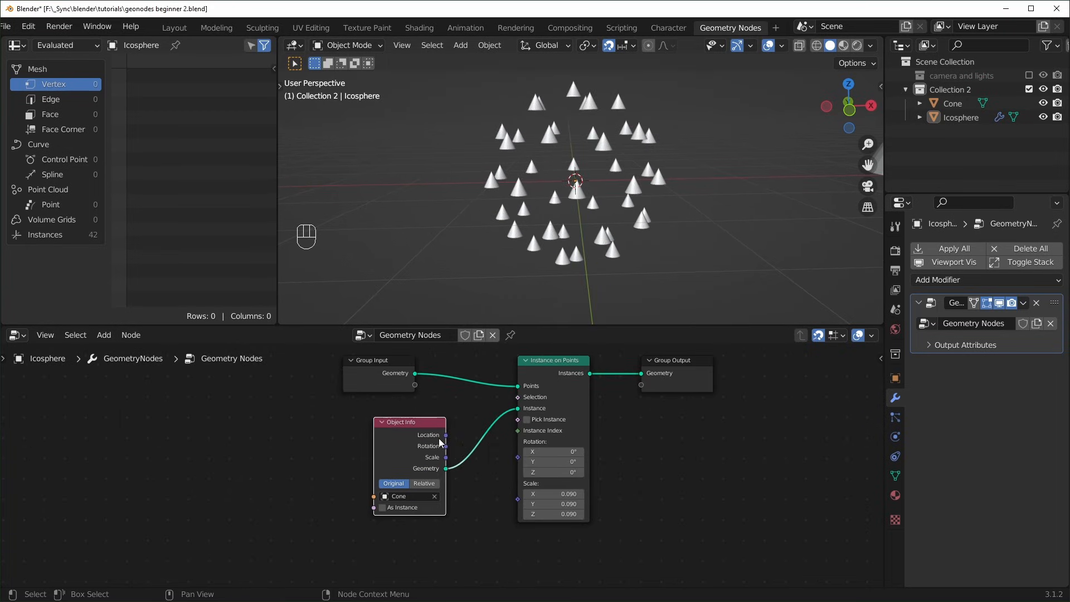
drag(406, 444, 346, 484)
drag(546, 371, 514, 436)
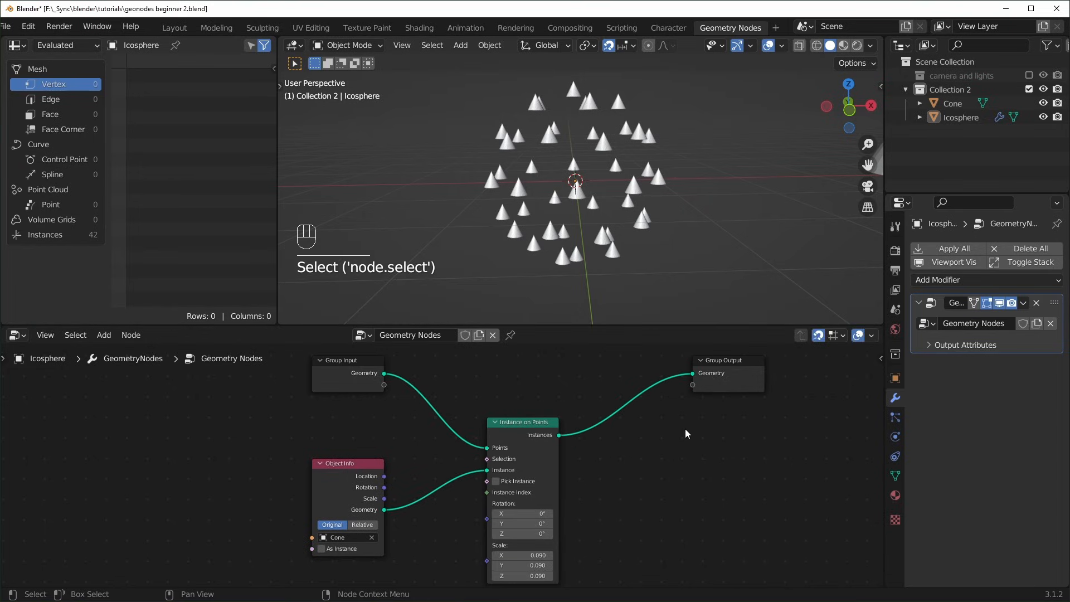
- Insert a Join Geometry node before Group Output and link the Group Input geometry into it alongside the instances
key(shift+a)
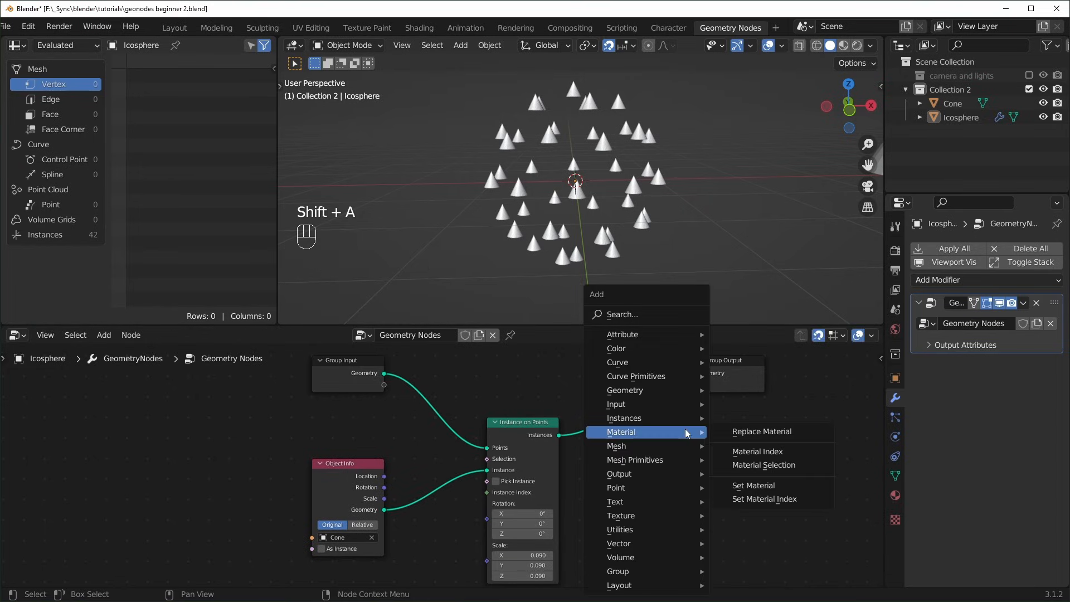
mouse_move(677, 393)
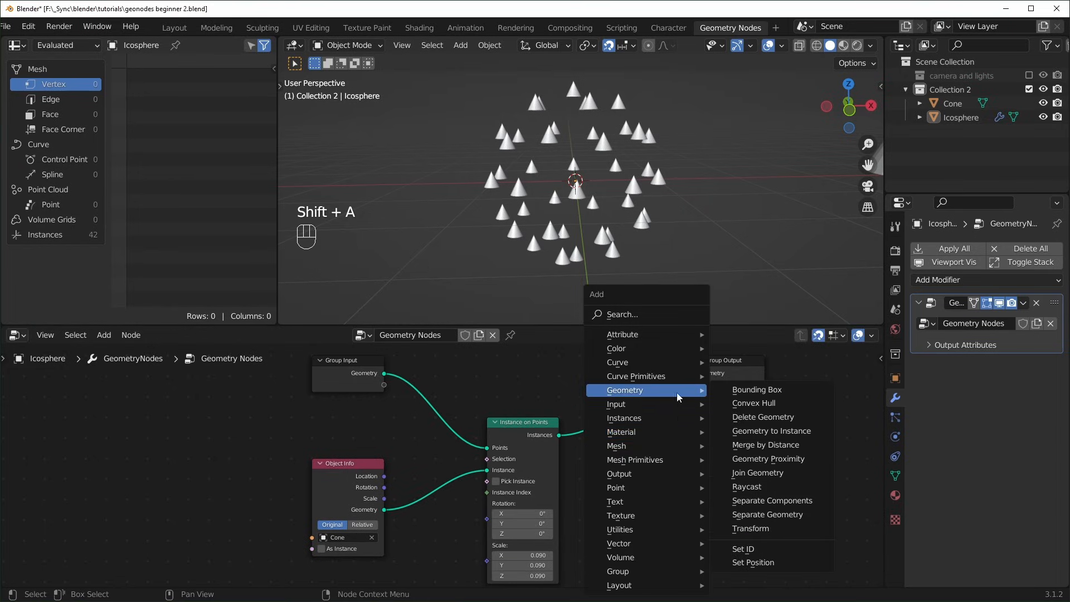
click(757, 473)
click(611, 347)
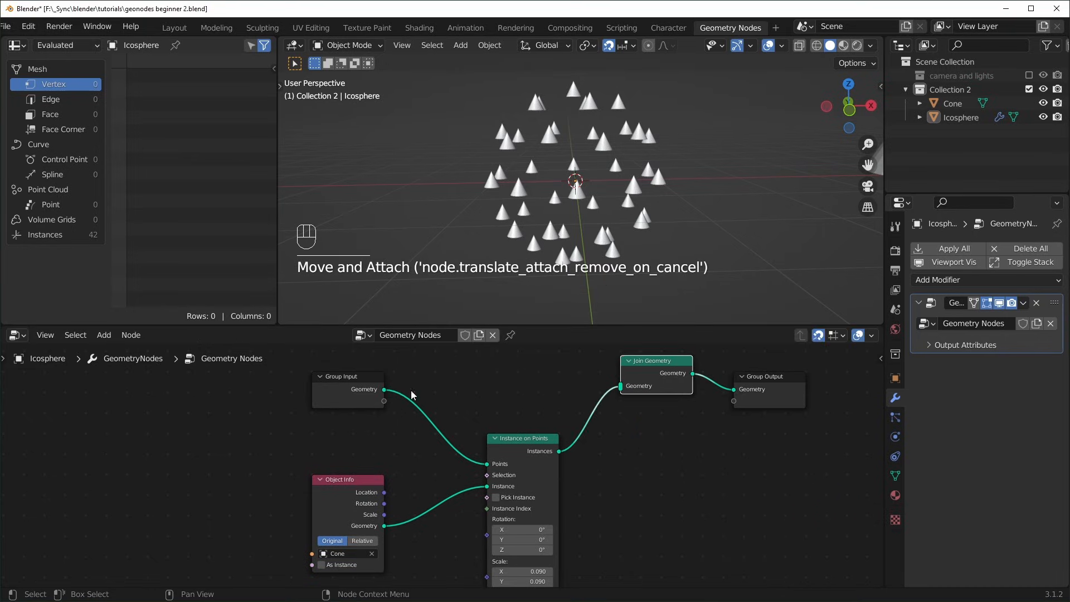
drag(385, 390, 625, 429)
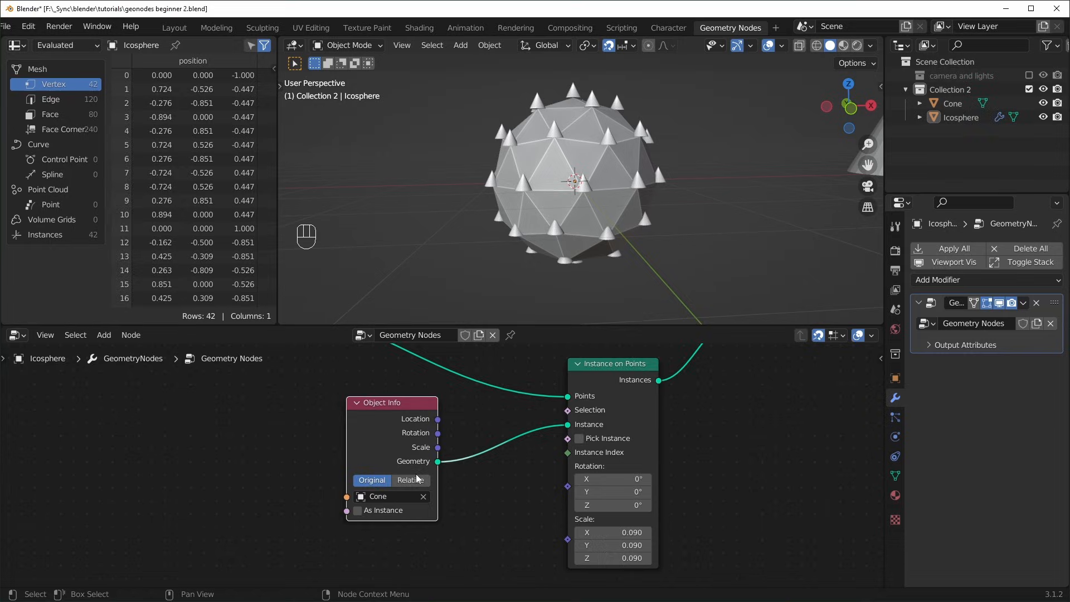
- Try clearing the original cone's location to bring it to the world origin, and undo the change
scroll(421, 475, up, 2)
middle_drag(338, 442, 387, 444)
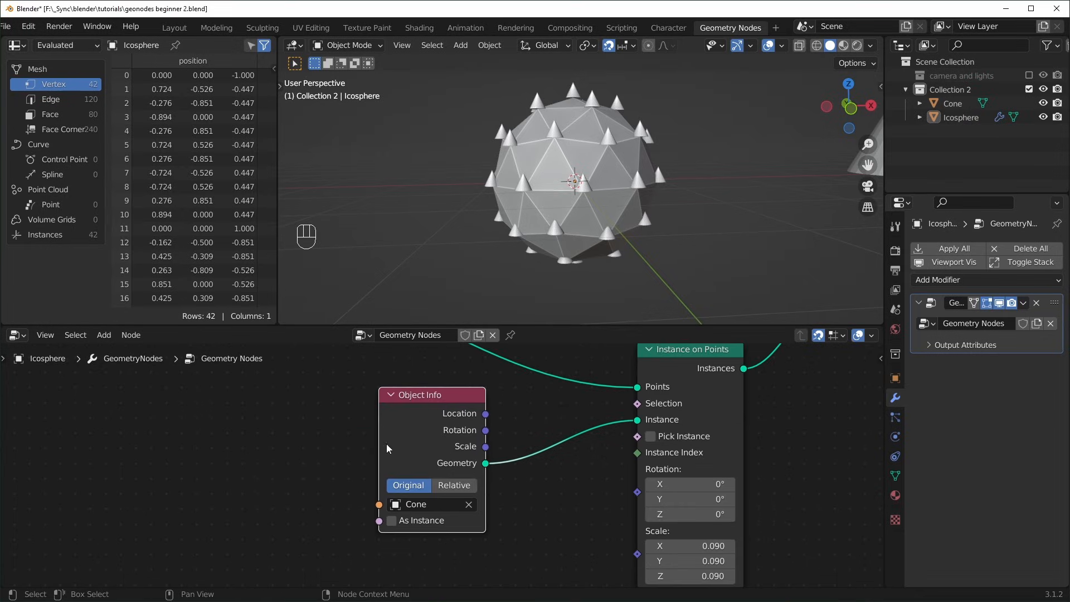
scroll(437, 484, down, 4)
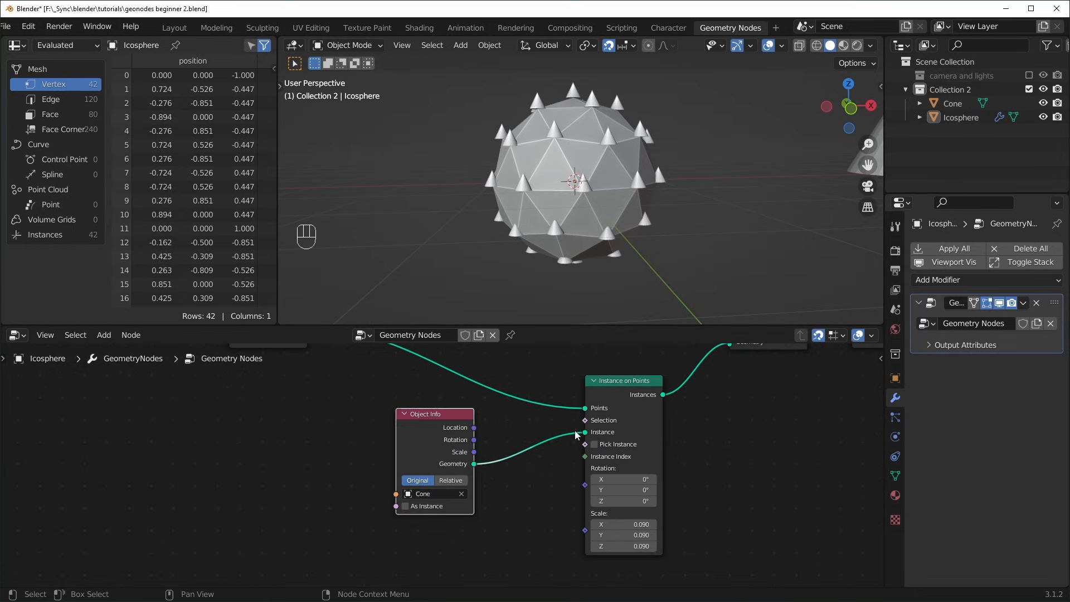
scroll(700, 238, down, 3)
middle_drag(762, 262, 663, 285)
click(706, 195)
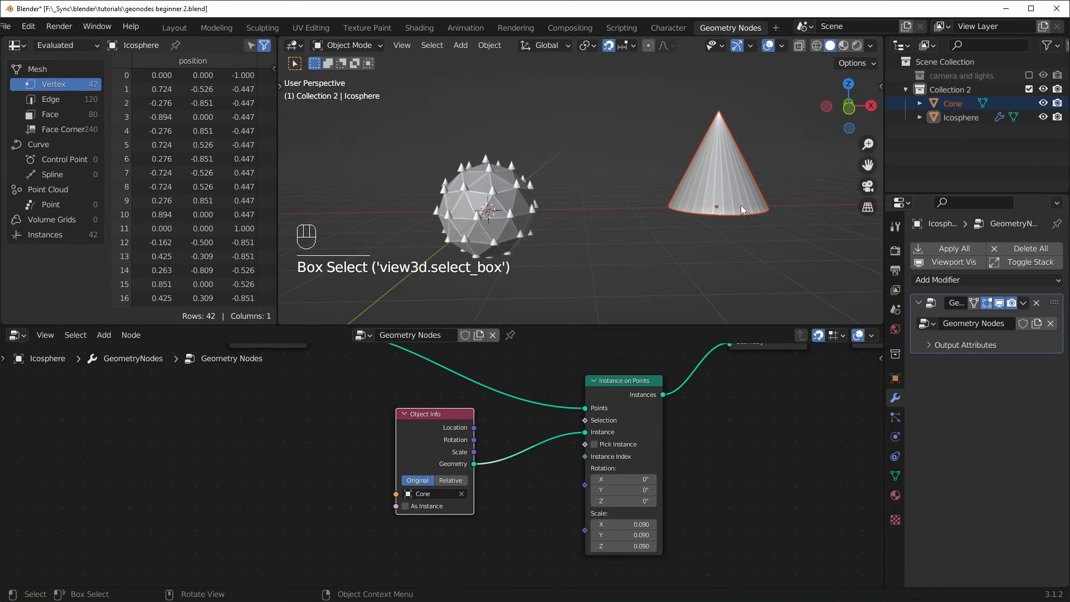
key(alt+g)
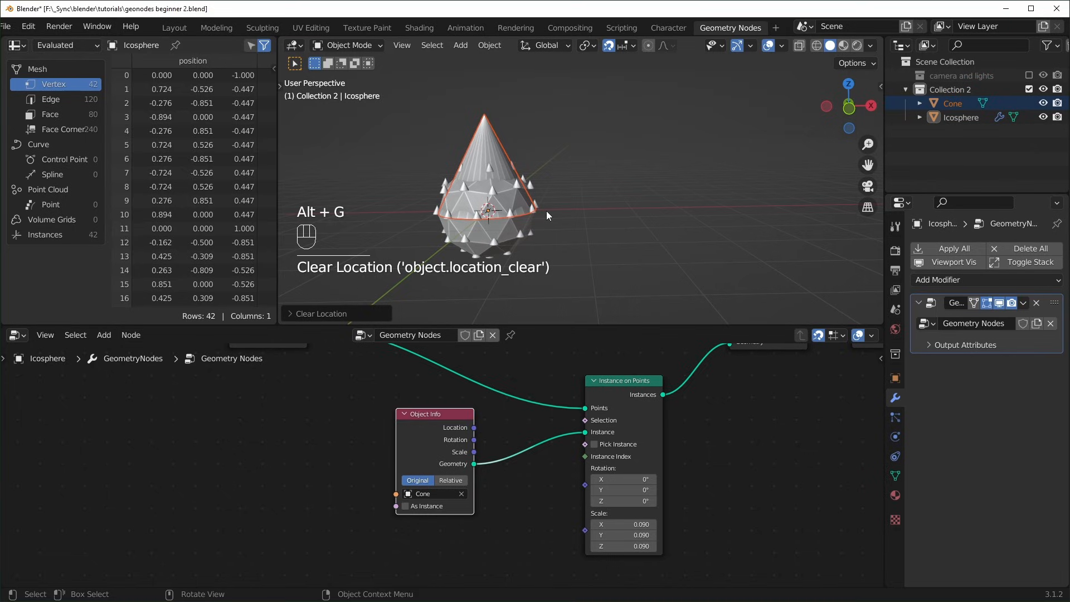
key(ctrl+z)
- Switch Object Info to Relative, test-move the original cone and cancel, and set the icosphere's Object Info back to Original
scroll(446, 469, up, 1)
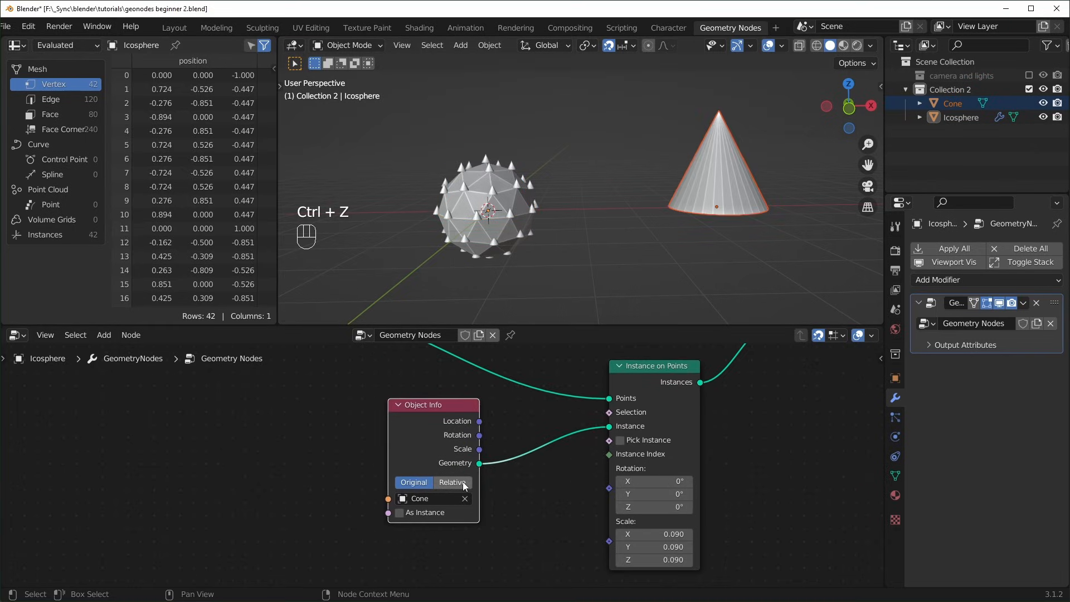
click(463, 483)
click(747, 200)
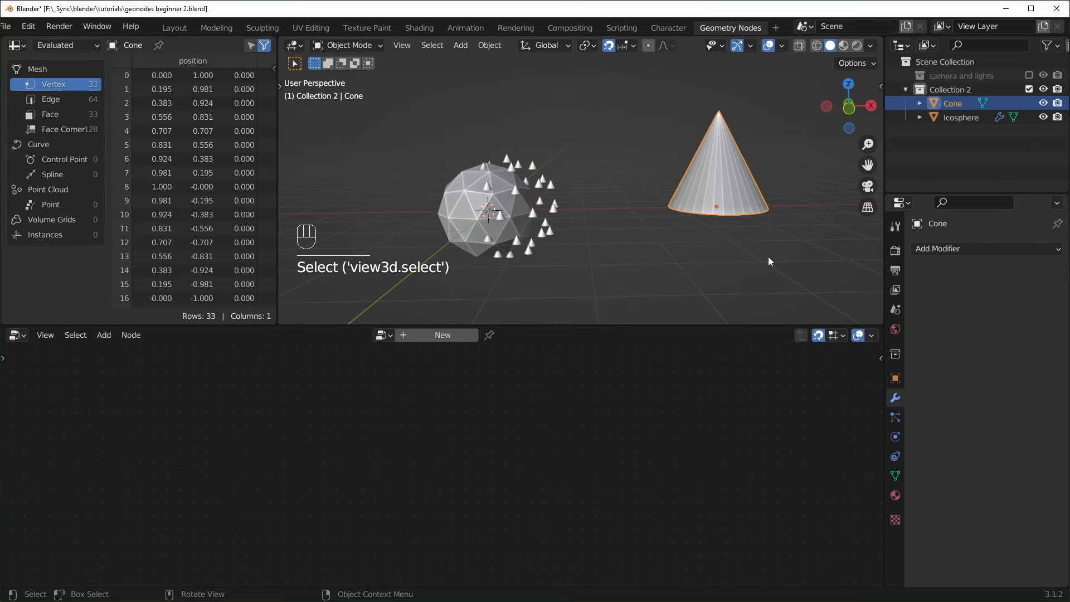
key(s)
right_click(733, 225)
key(g)
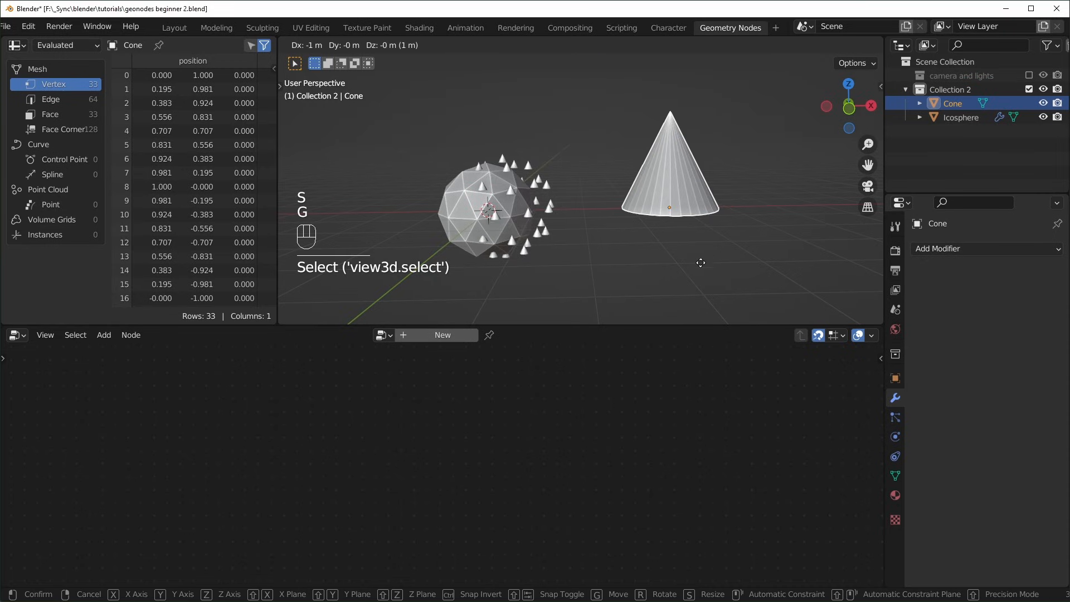
key(ctrl)
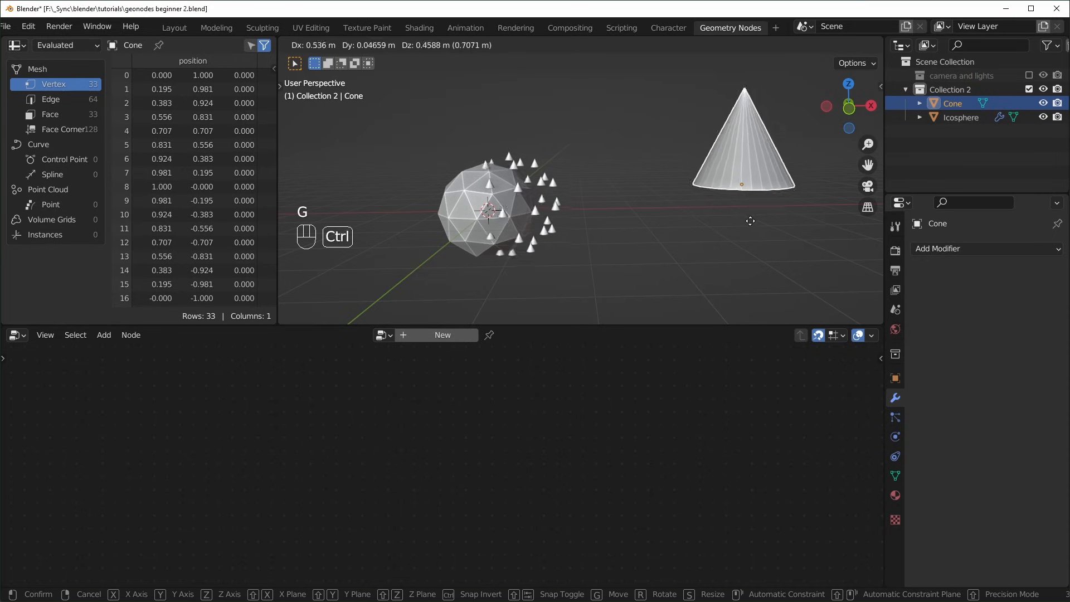
right_click(750, 221)
click(539, 194)
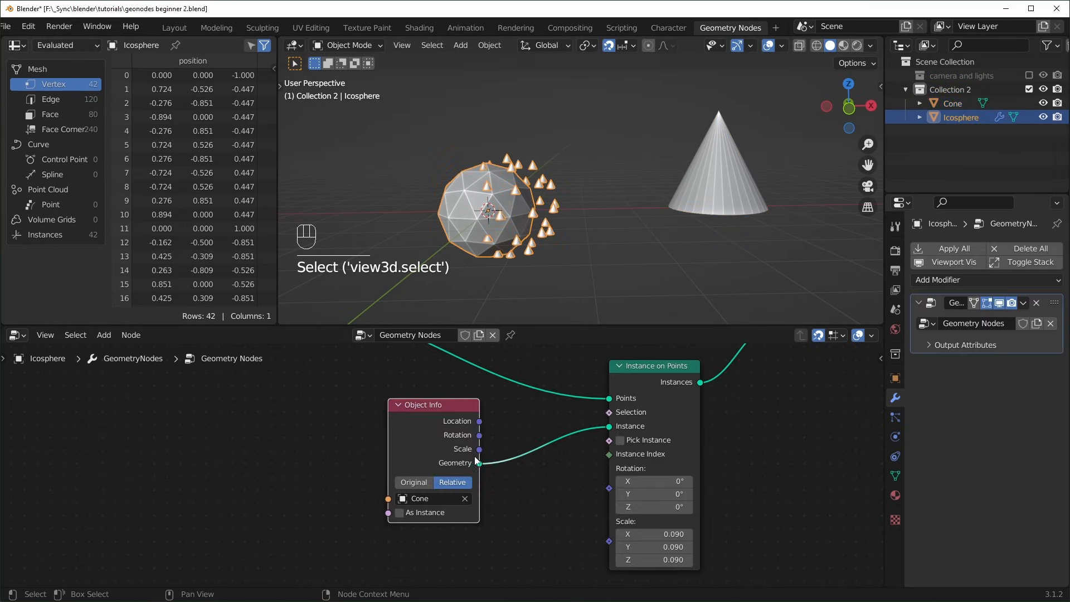
click(416, 483)
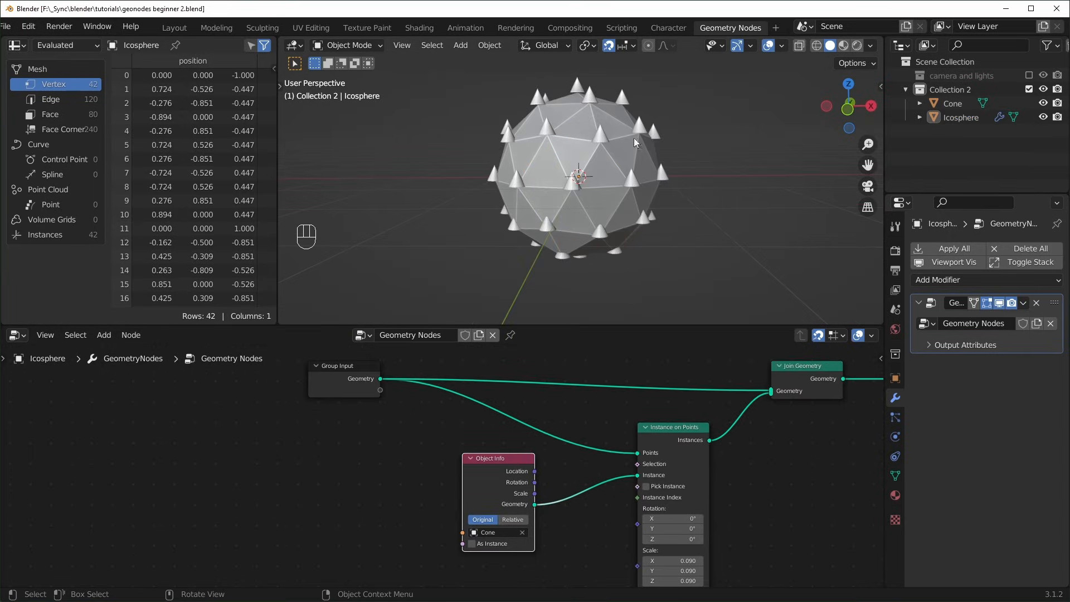
- Examine the Object Info node and the rotation settings of the Instance on Points node
middle_drag(482, 430, 482, 413)
middle_drag(510, 514, 507, 480)
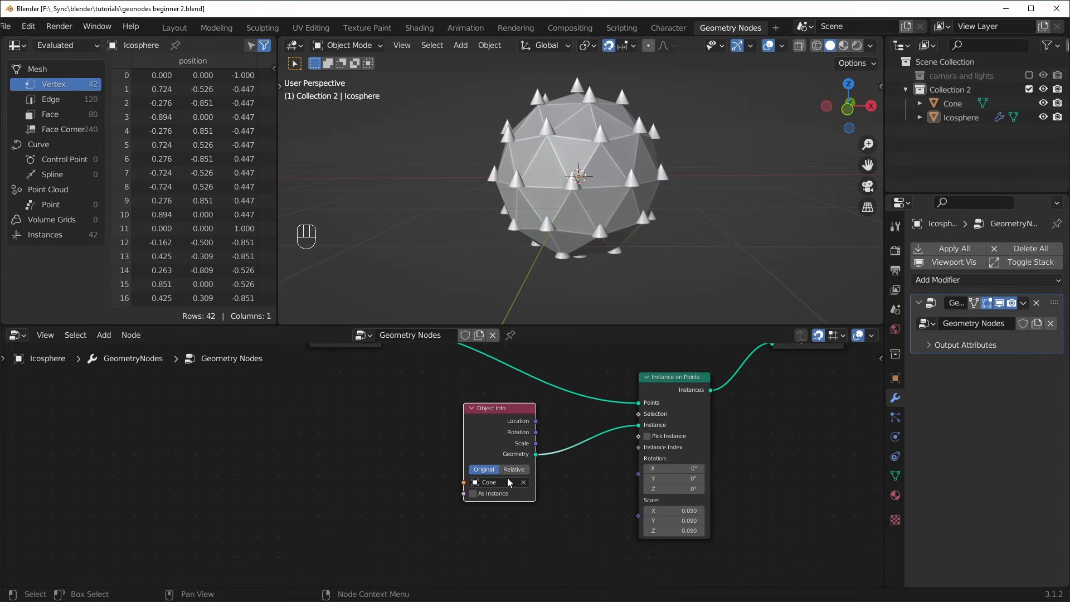
scroll(552, 521, up, 1)
middle_drag(557, 523, 552, 502)
mouse_move(686, 447)
shift+mouse_down()
mouse_move(689, 468)
mouse_move(671, 446)
mouse_move(707, 448)
shift+mouse_up()
right_click(691, 454)
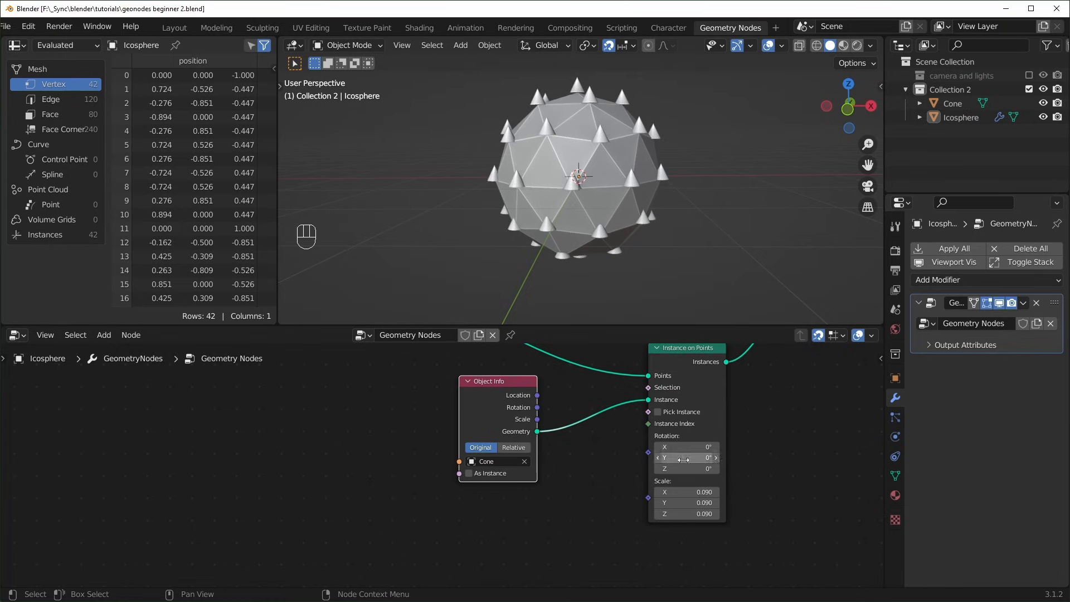
scroll(563, 511, up, 1)
middle_drag(562, 511, 511, 520)
scroll(577, 499, down, 4)
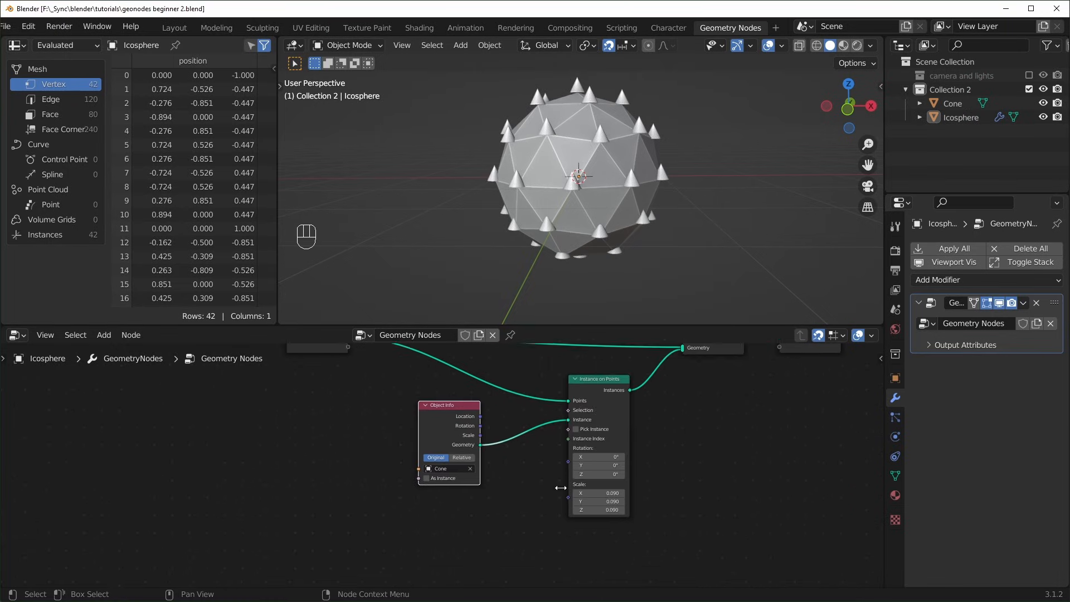
middle_drag(559, 487, 595, 488)
scroll(514, 518, up, 3)
- Add a Normal node below Object Info, link it to the Rotation input of Instance on Points, and inspect the cones' orientation
click(514, 517)
key(shift+a)
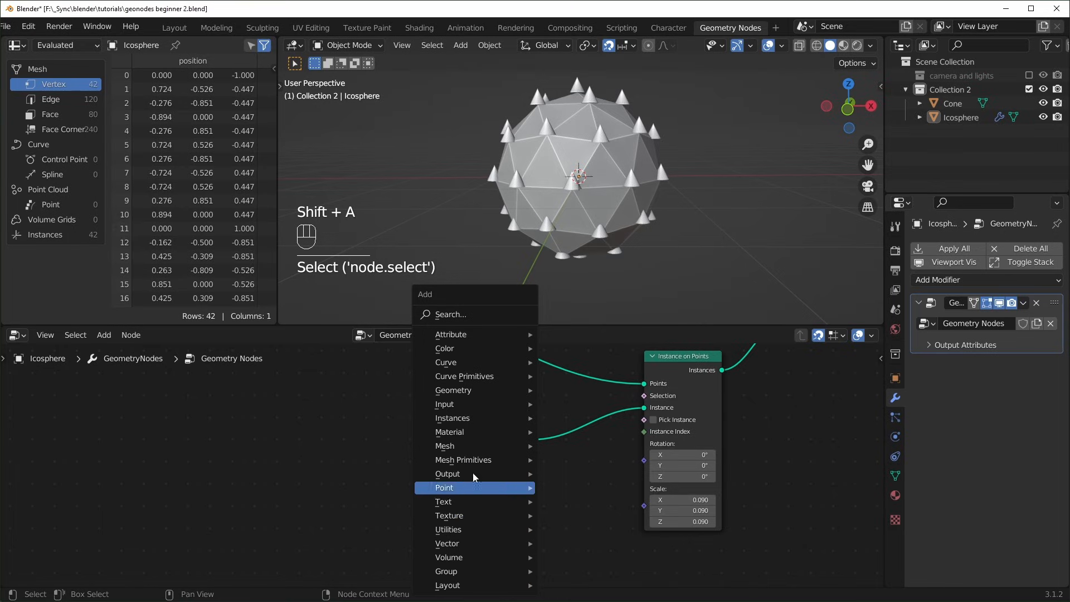
mouse_move(474, 405)
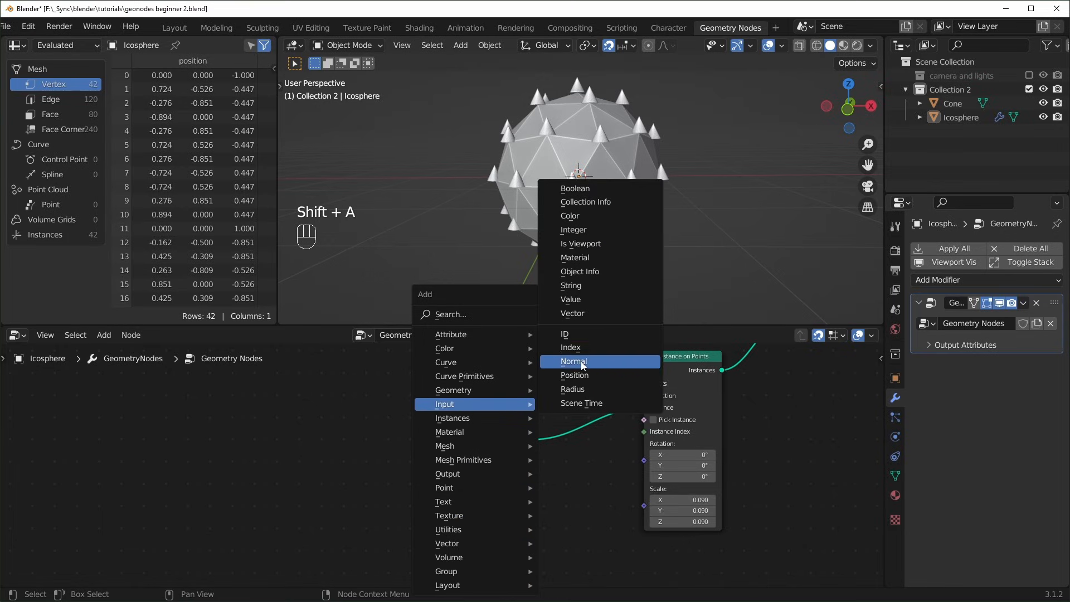
click(574, 361)
click(529, 514)
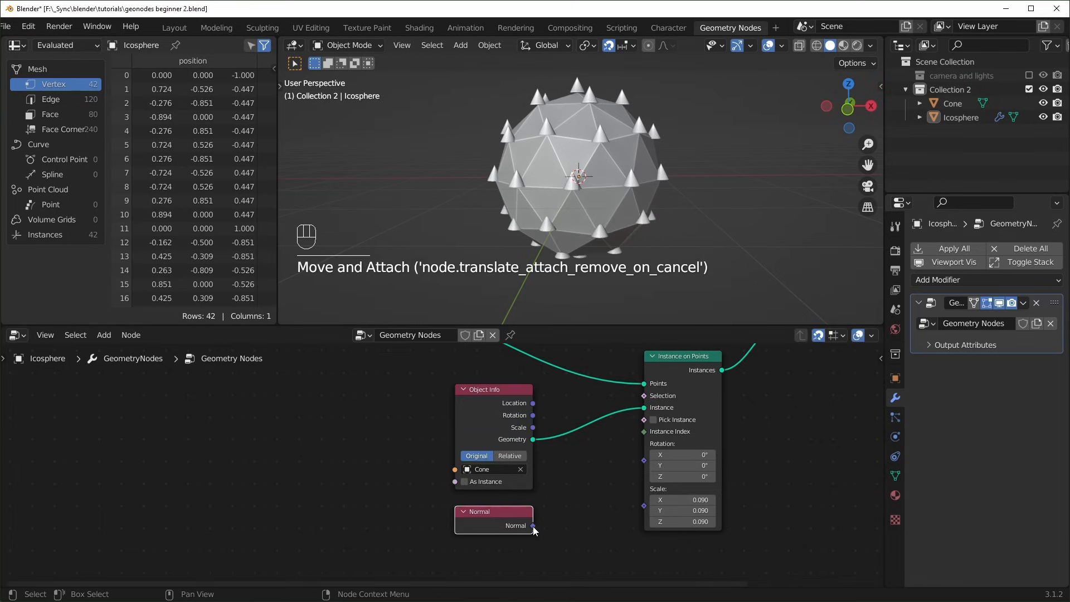
drag(534, 526, 641, 464)
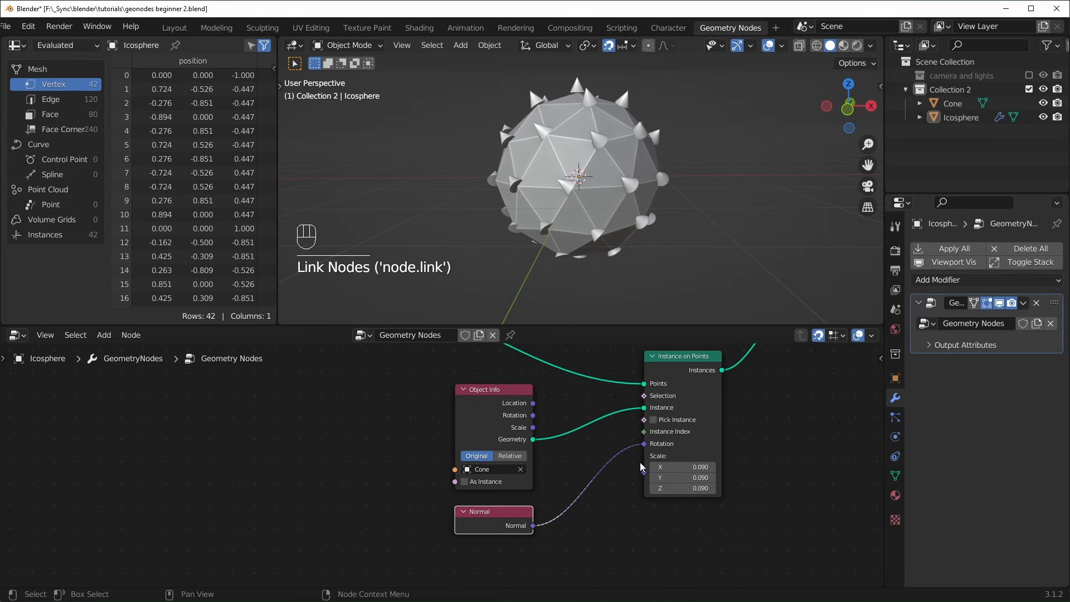
middle_drag(573, 251, 641, 239)
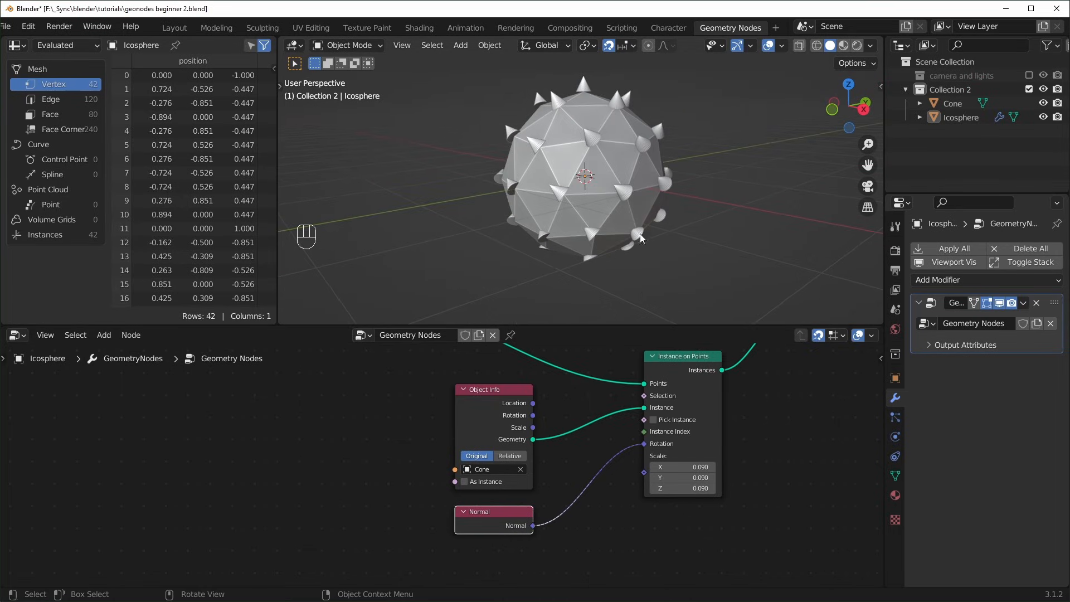
- Disconnect Normal from the Rotation input and add an Align Euler to Vector node beside the Normal node
drag(645, 443, 501, 519)
click(521, 510)
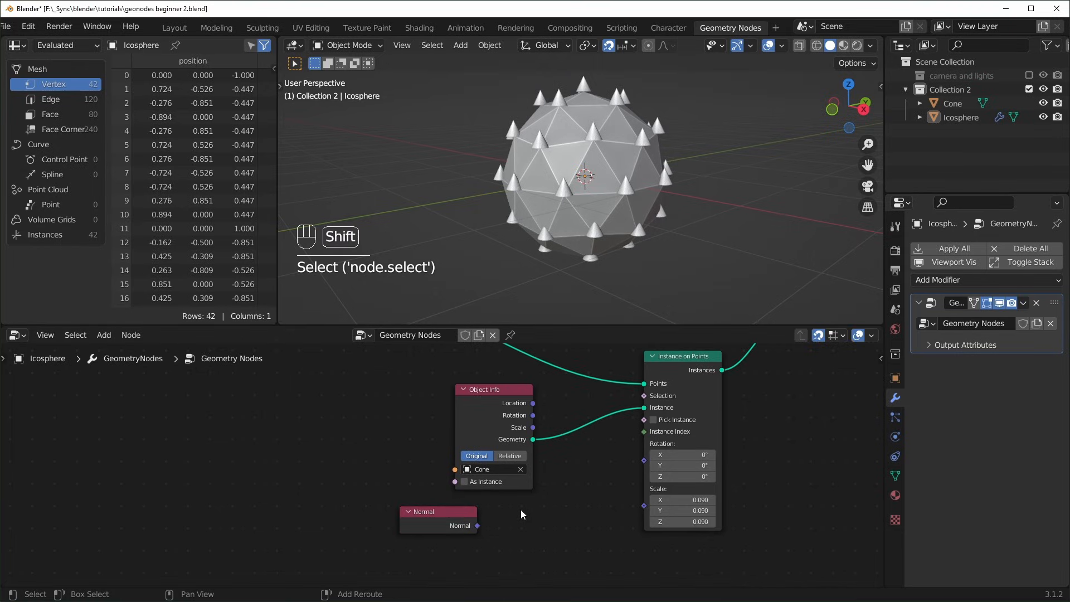
key(shift+a)
mouse_move(478, 531)
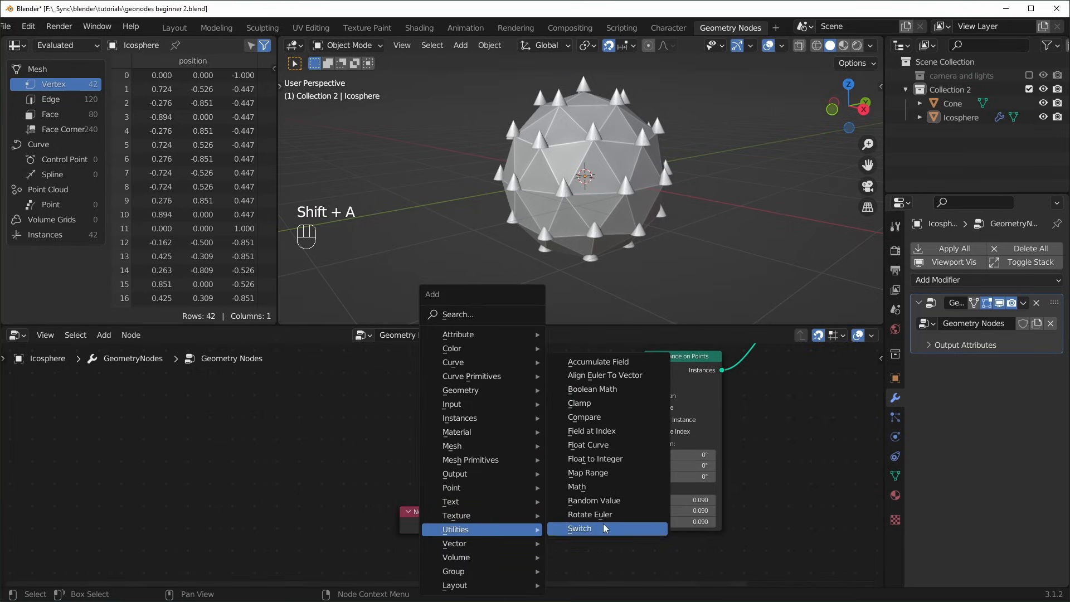
click(619, 376)
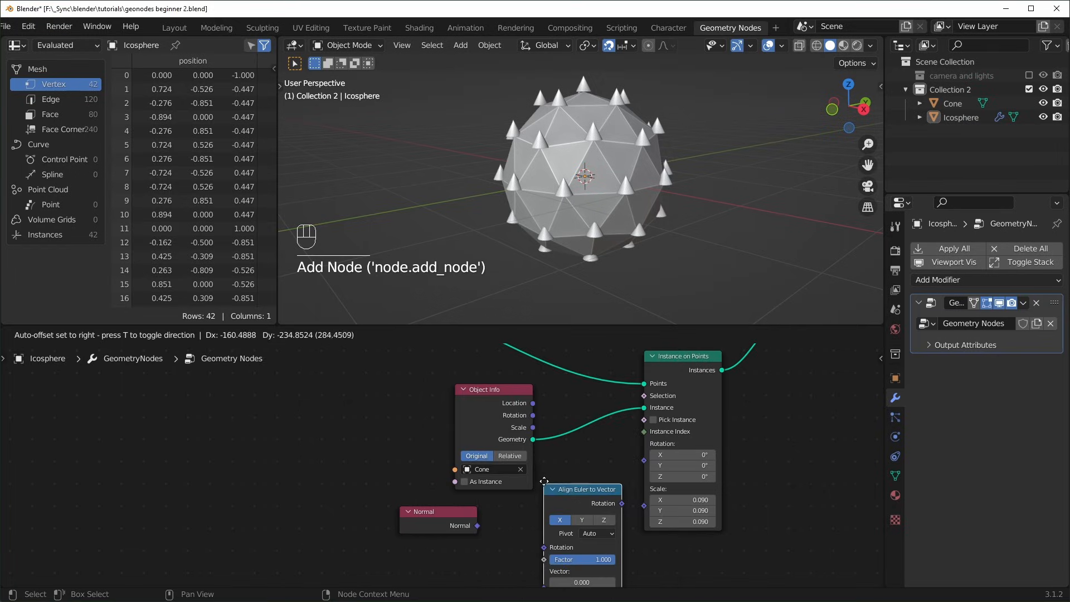
click(535, 498)
- Link Normal to the Vector input of Align Euler to Vector and its Rotation output to the Rotation input of Instance on Points
middle_drag(535, 497, 542, 427)
middle_drag(541, 427, 541, 424)
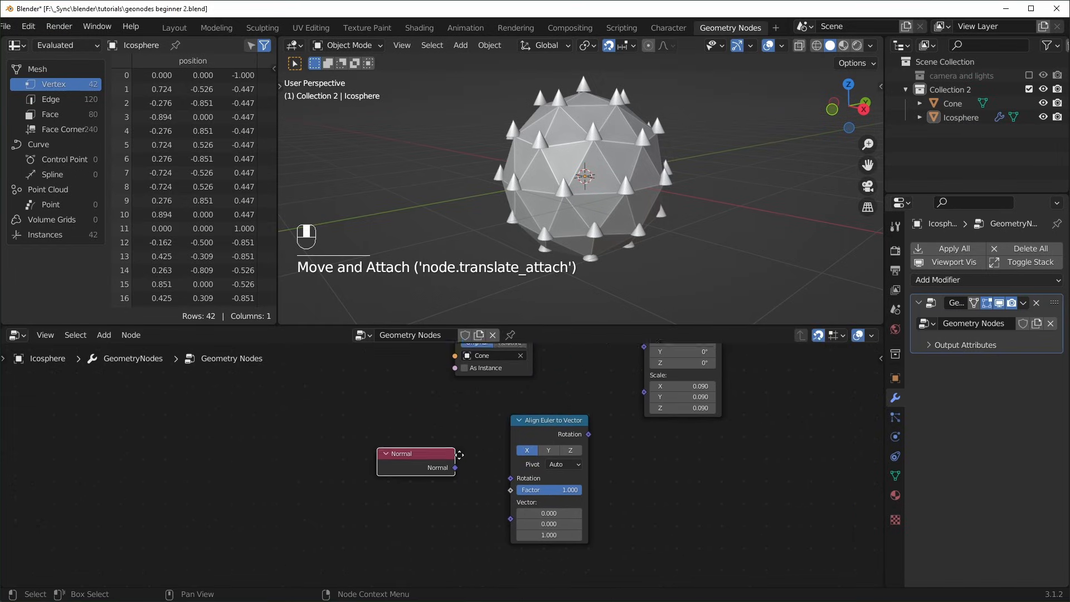
middle_drag(462, 475, 460, 457)
scroll(462, 457, up, 3)
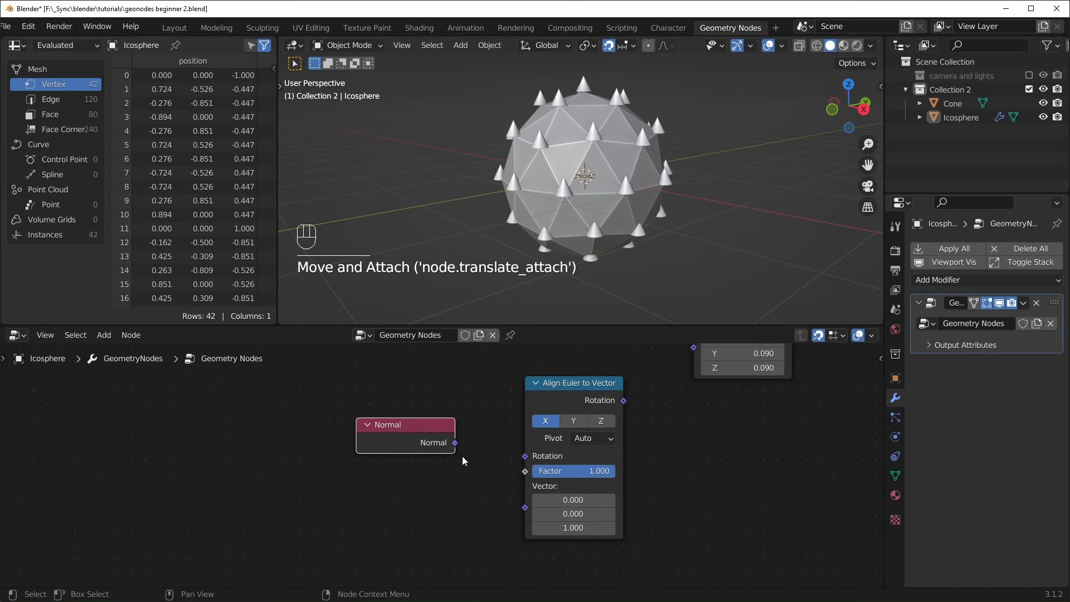
drag(456, 442, 550, 426)
scroll(524, 504, down, 2)
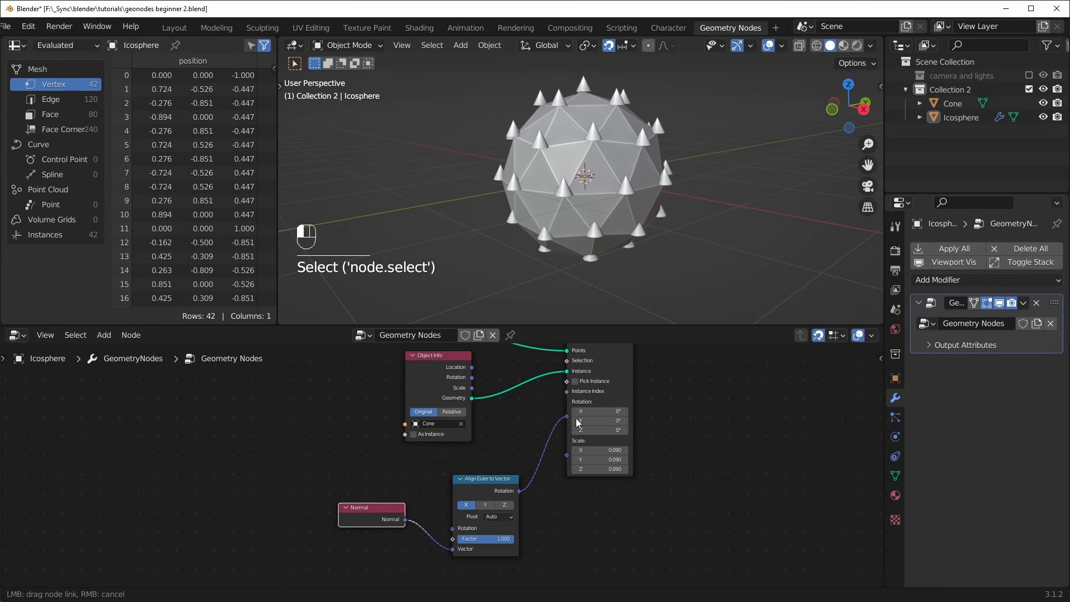
drag(578, 422, 568, 417)
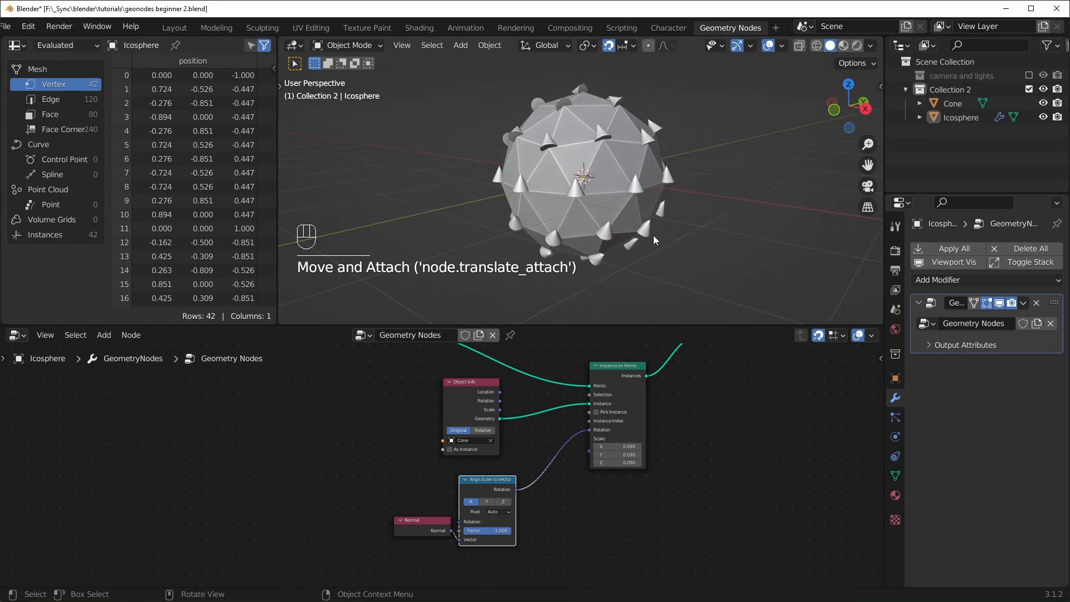
- Try the Y axis on Align Euler to Vector, settle on Z, and inspect the cones around the icosphere
middle_drag(653, 239, 613, 240)
scroll(511, 419, up, 2)
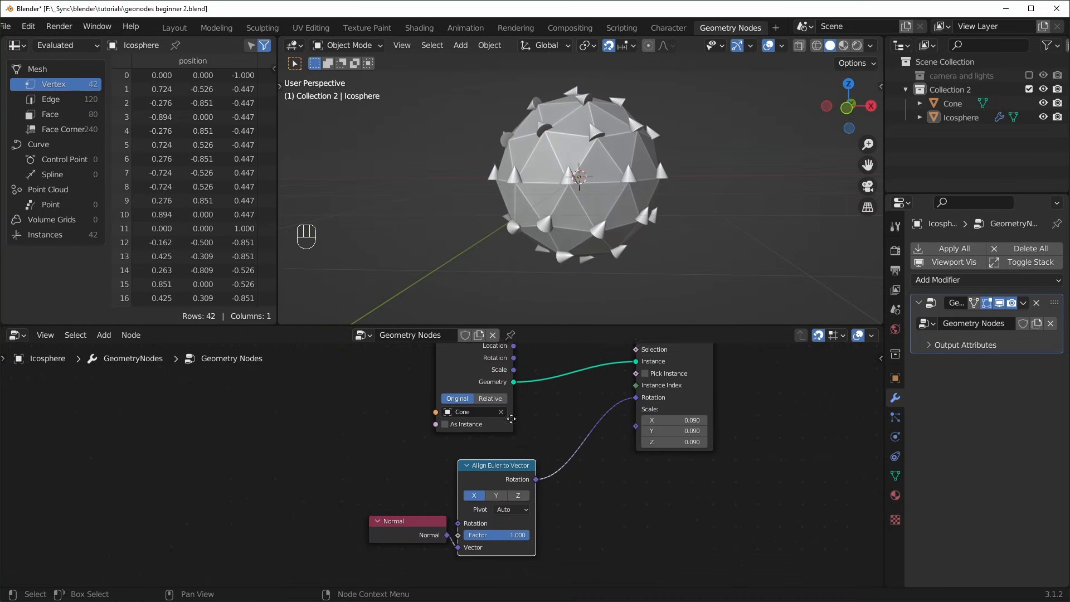
middle_drag(511, 419, 491, 370)
click(477, 446)
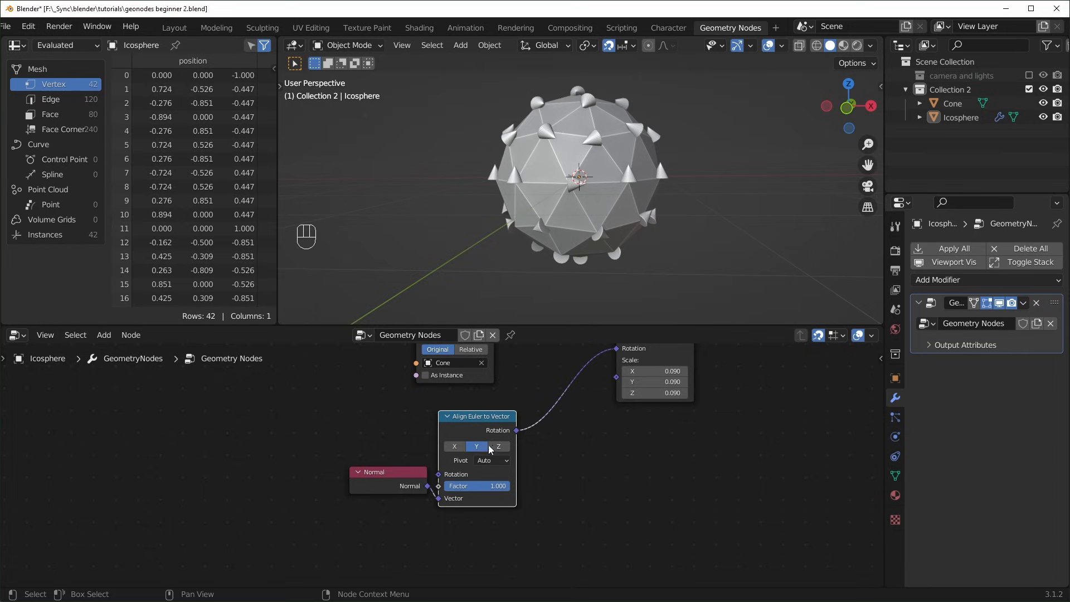
click(506, 447)
middle_drag(658, 256, 585, 257)
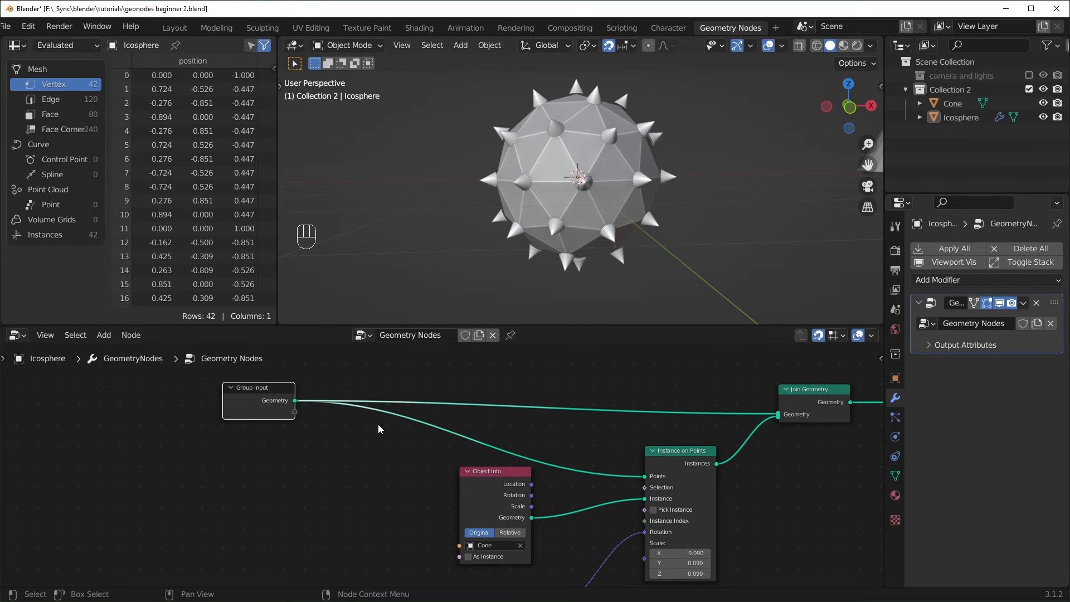
- Add a reroute where the two Group Input geometry links split, and arrange it and Group Input in a tidy line
key(shift)
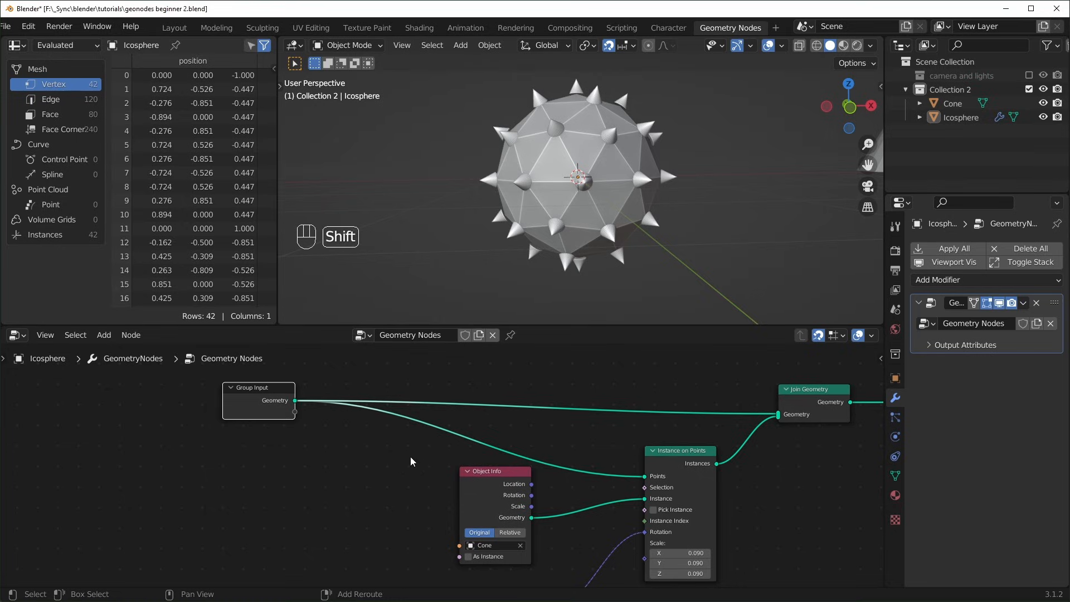
mouse_move(413, 450)
shift+right_down()
mouse_move(449, 385)
mouse_move(404, 422)
shift+right_up()
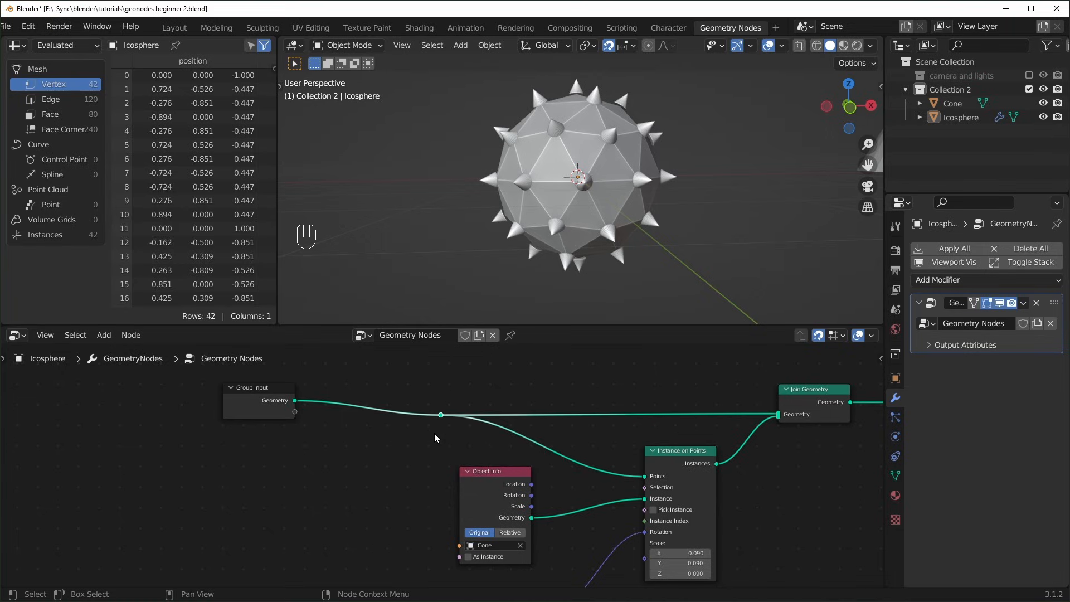
key(g)
middle_drag(335, 469, 352, 464)
drag(276, 391, 265, 393)
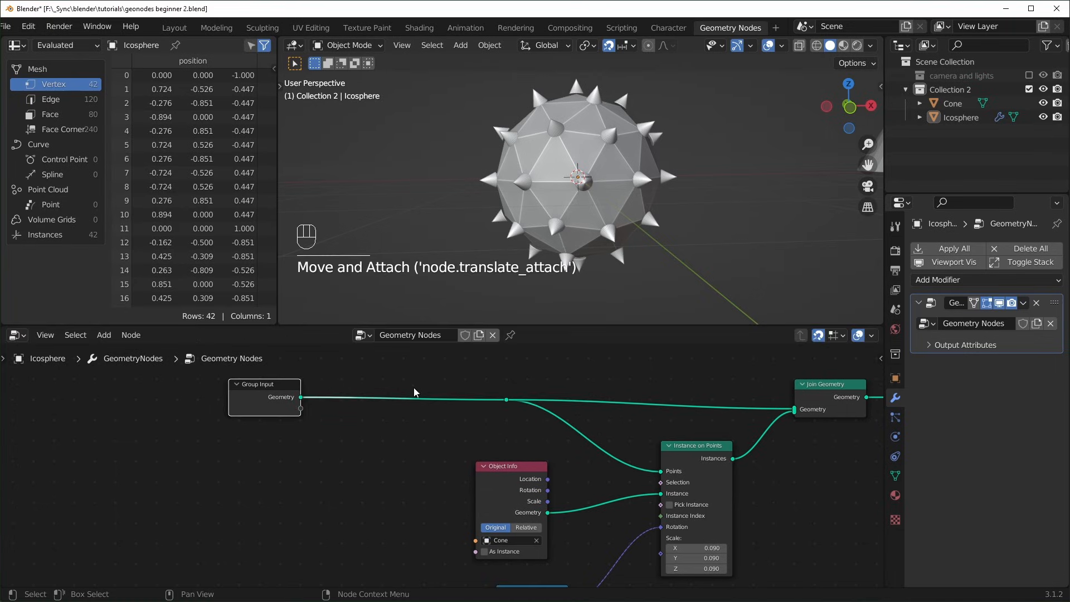
- Add a Subdivision Surface node on the geometry link between Group Input and the reroute
click(394, 451)
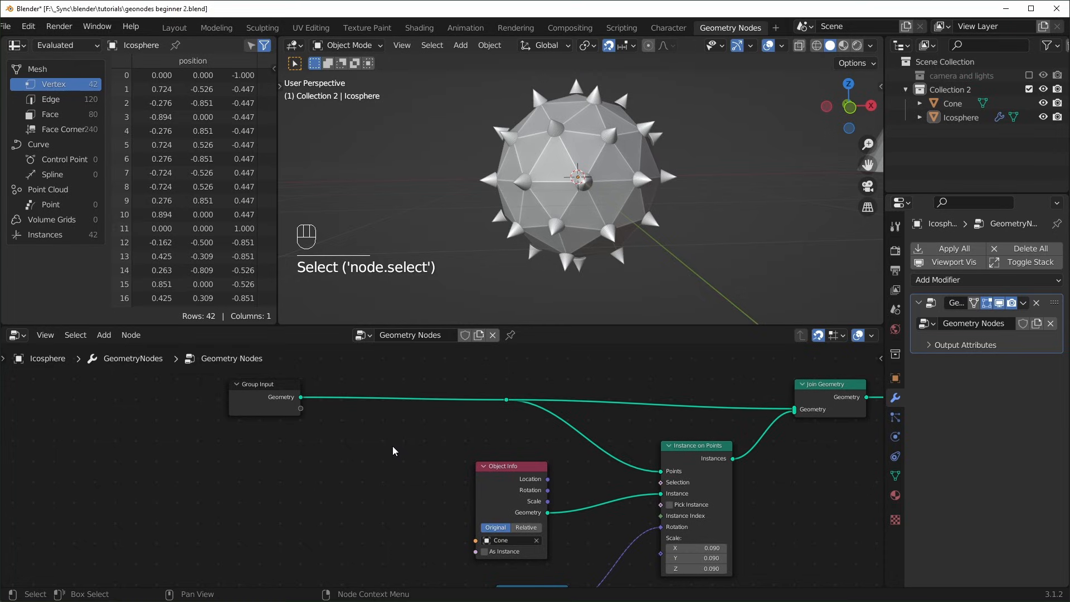
key(shift+a)
text(s)
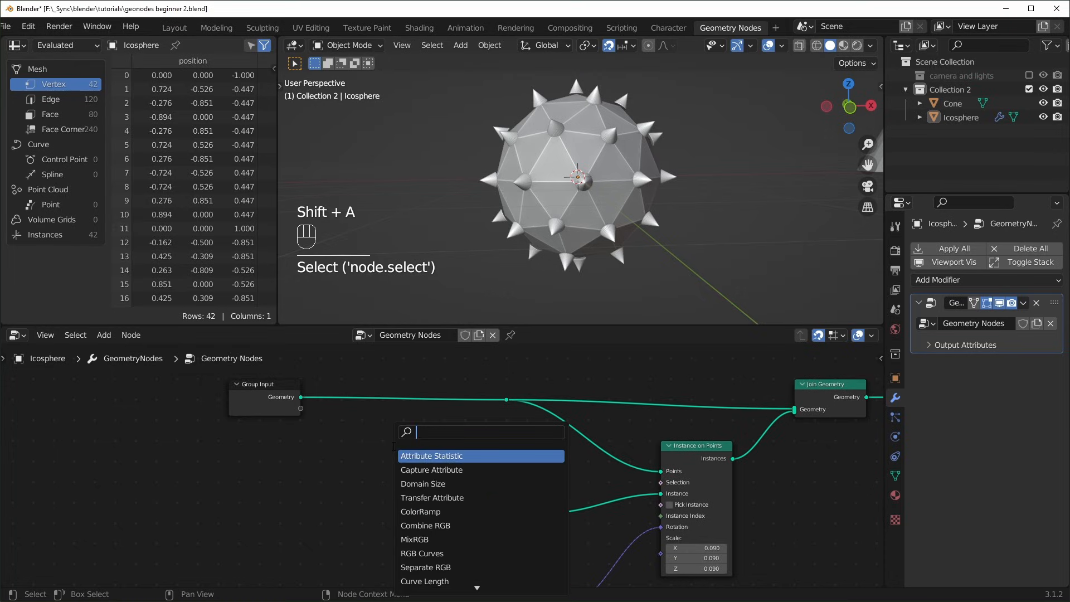
text(sub)
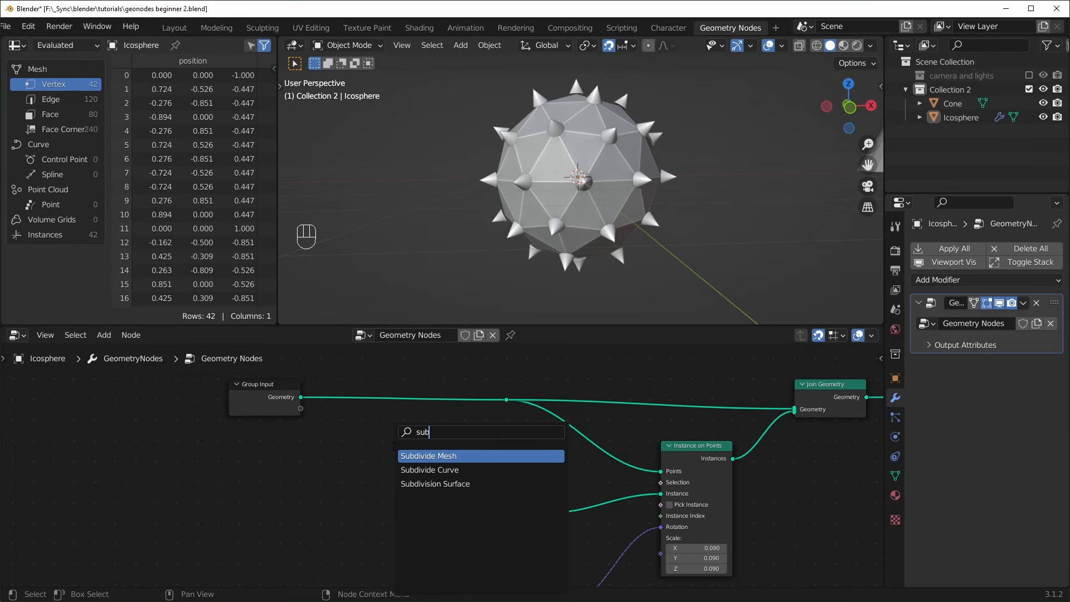
key(Down)
key(Down)
key(Return)
click(406, 395)
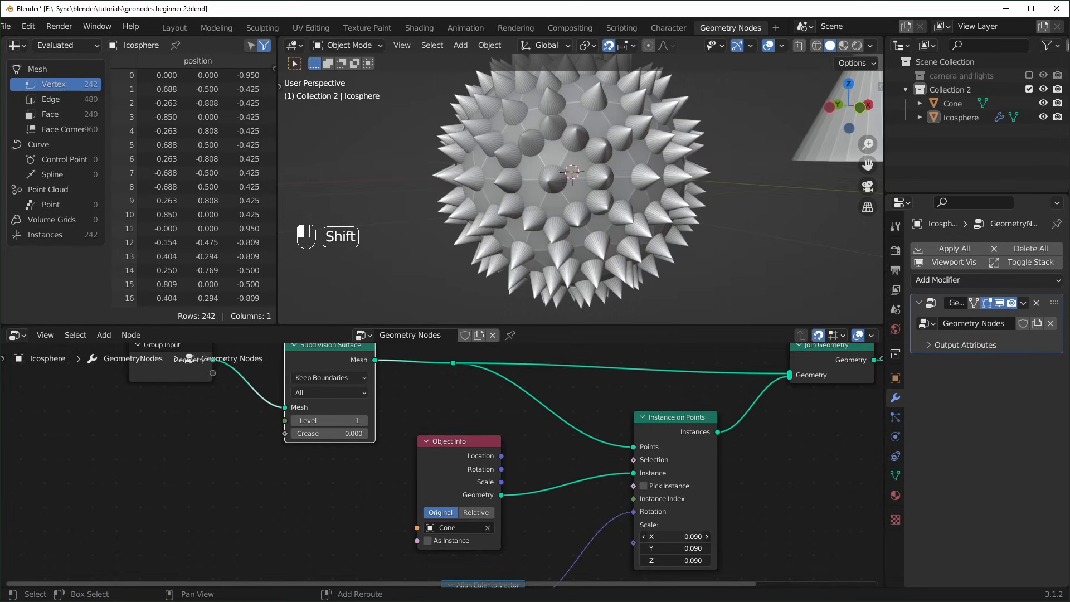
- Try a uniform instance scale of 0.020 and subdivision level 2, then settle on scale 0.050 with level 1
shift+drag(675, 537, 652, 537)
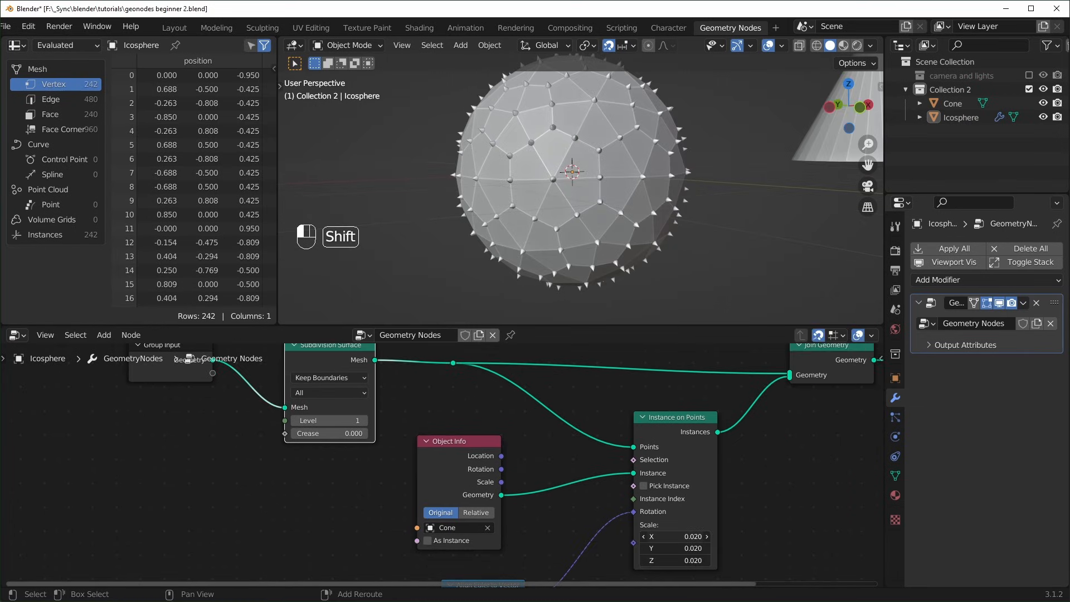
click(364, 422)
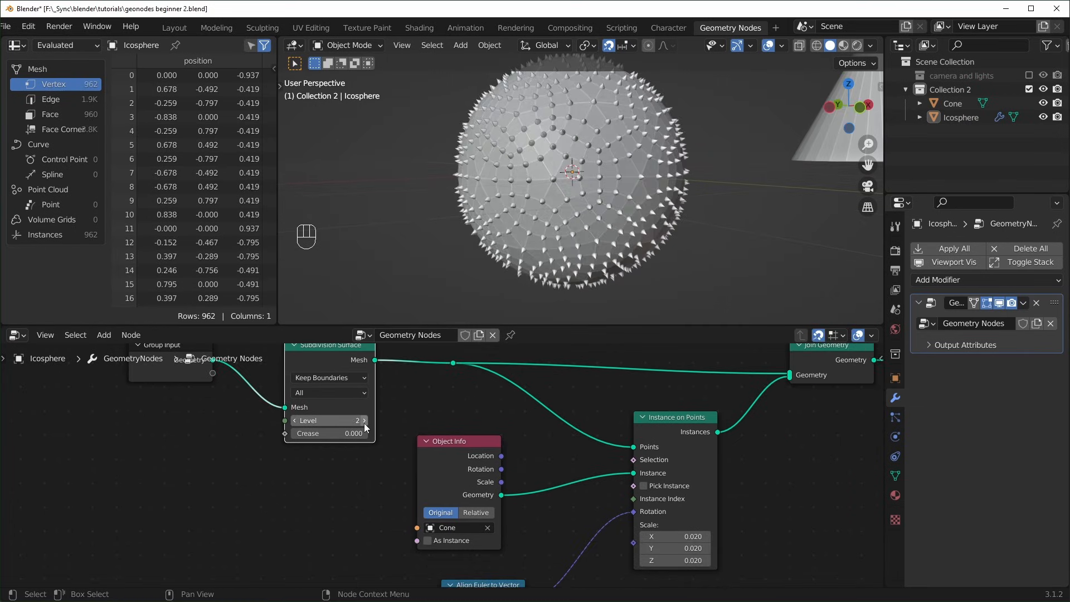
shift+drag(675, 537, 689, 537)
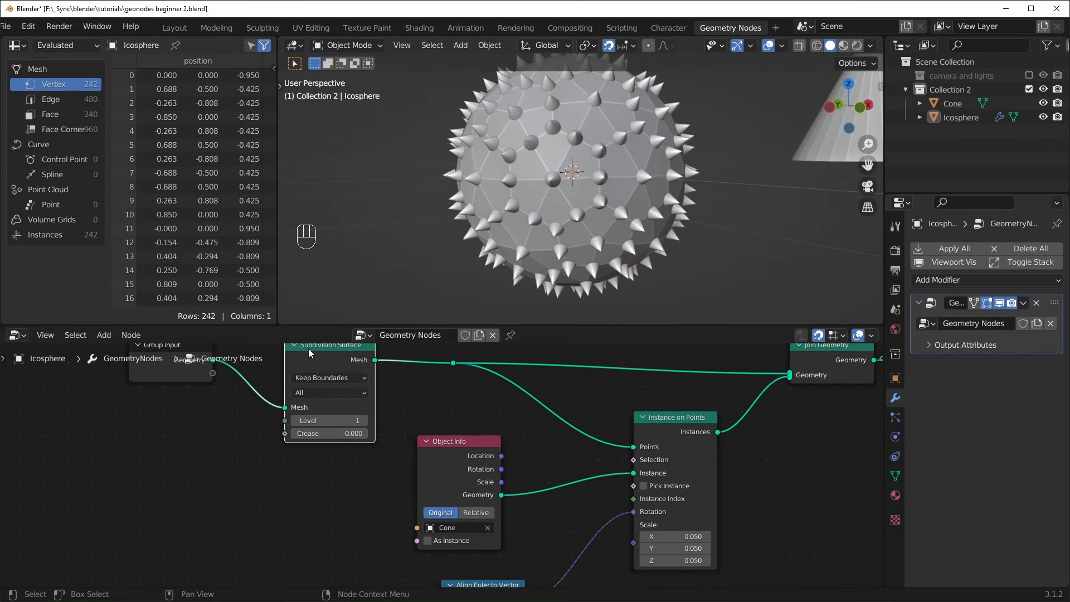
- Compare subdivision levels 0 to 2, leave Level at 0, and inspect the cones around the icosphere
click(295, 421)
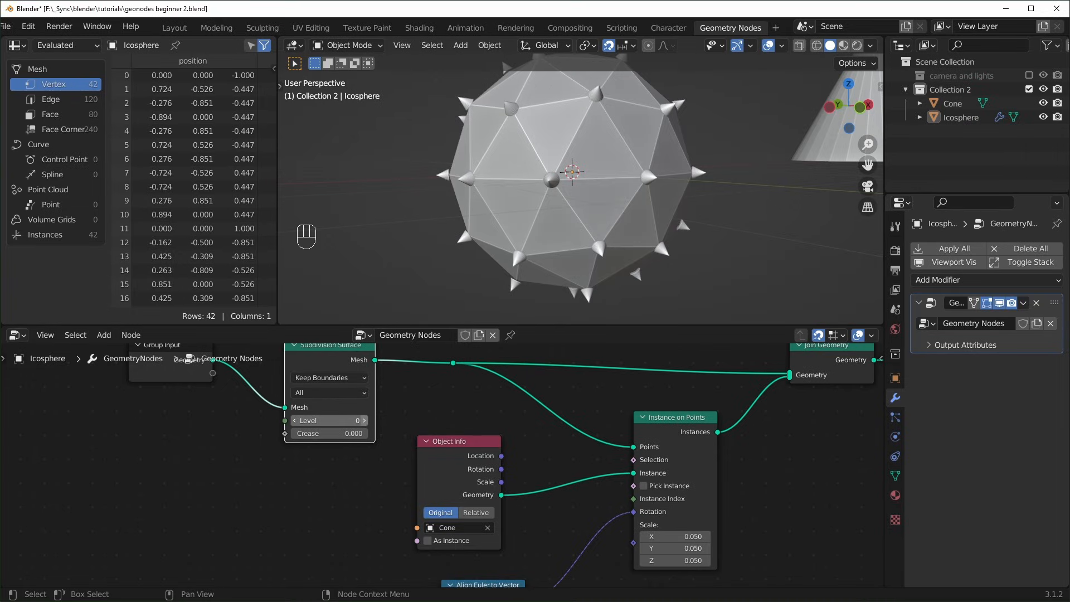
click(363, 422)
click(363, 422)
click(296, 422)
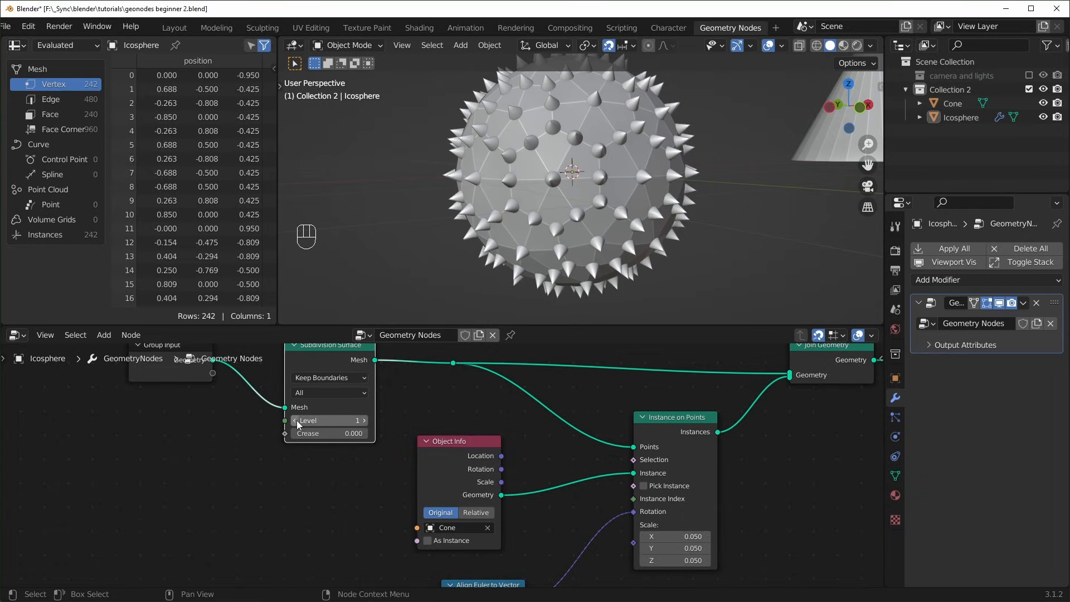
click(296, 421)
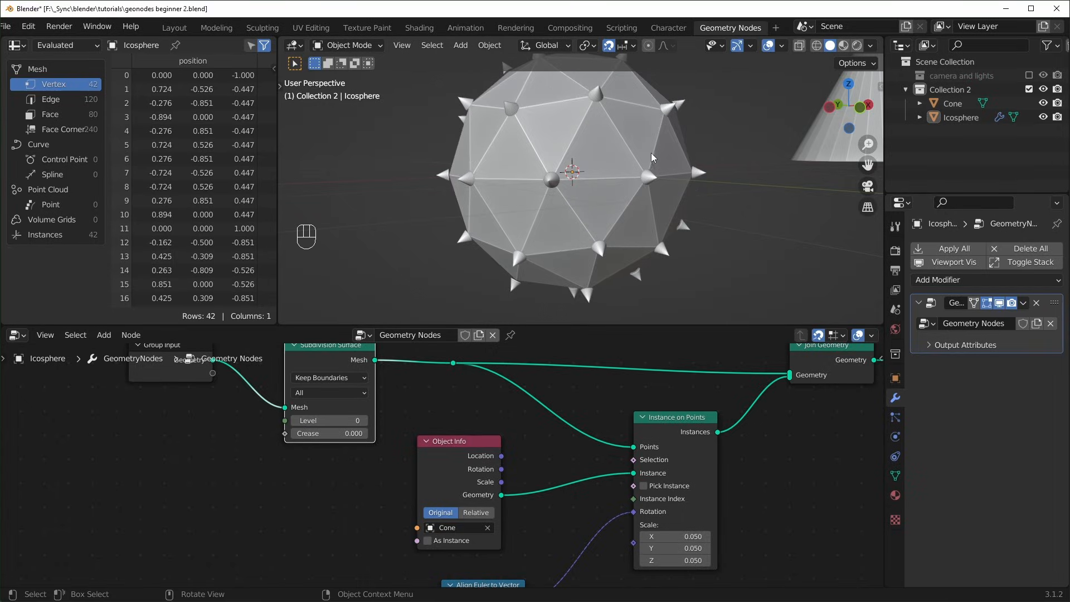
scroll(650, 155, down, 4)
scroll(642, 180, up, 2)
middle_drag(641, 182, 629, 197)
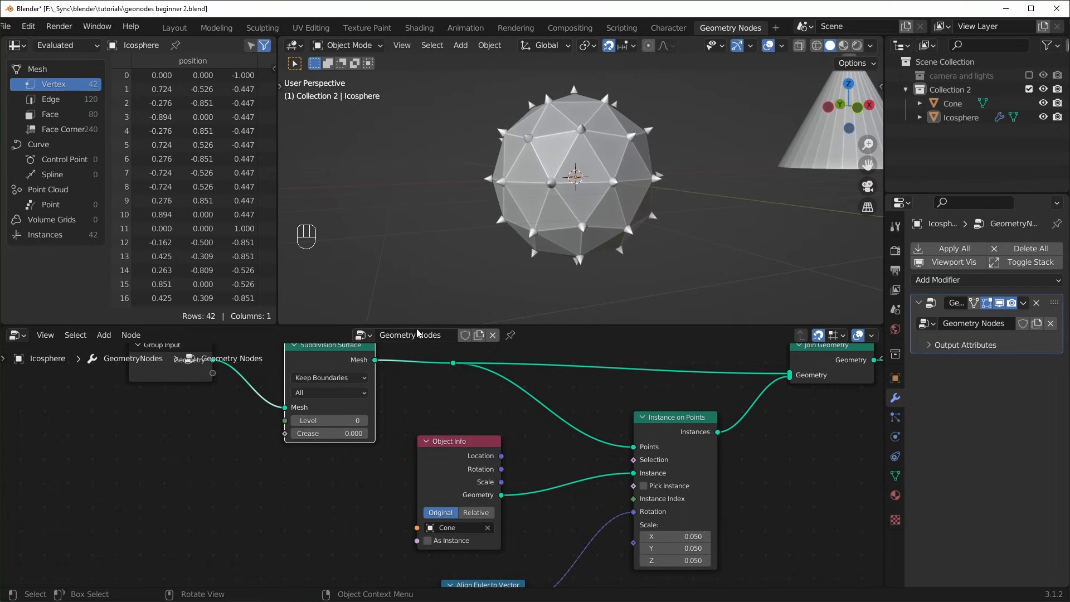
- Add a Face Area node below Normal and link its Area output to the Scale input of Instance on Points
scroll(437, 503, down, 3)
middle_drag(440, 504, 484, 373)
scroll(604, 461, up, 2)
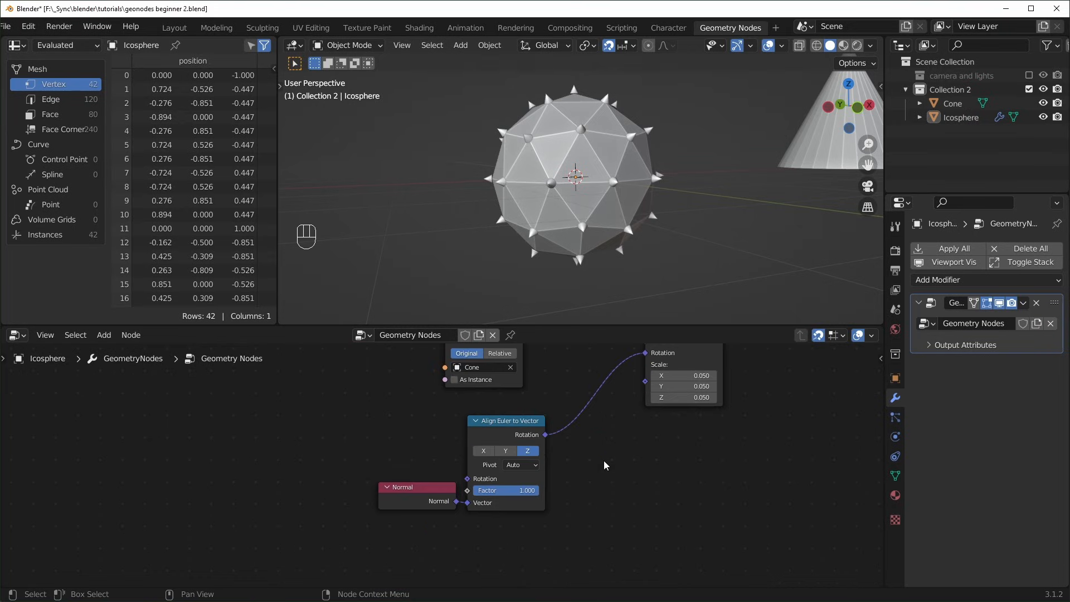
scroll(648, 462, up, 1)
middle_drag(636, 467, 633, 435)
key(shift+a)
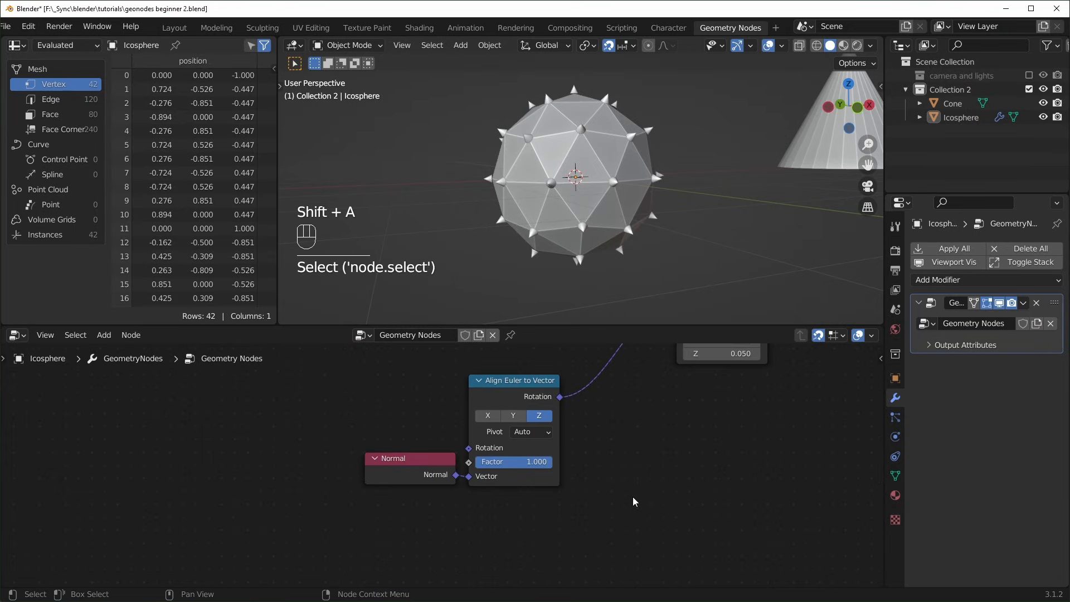
key(shift+a)
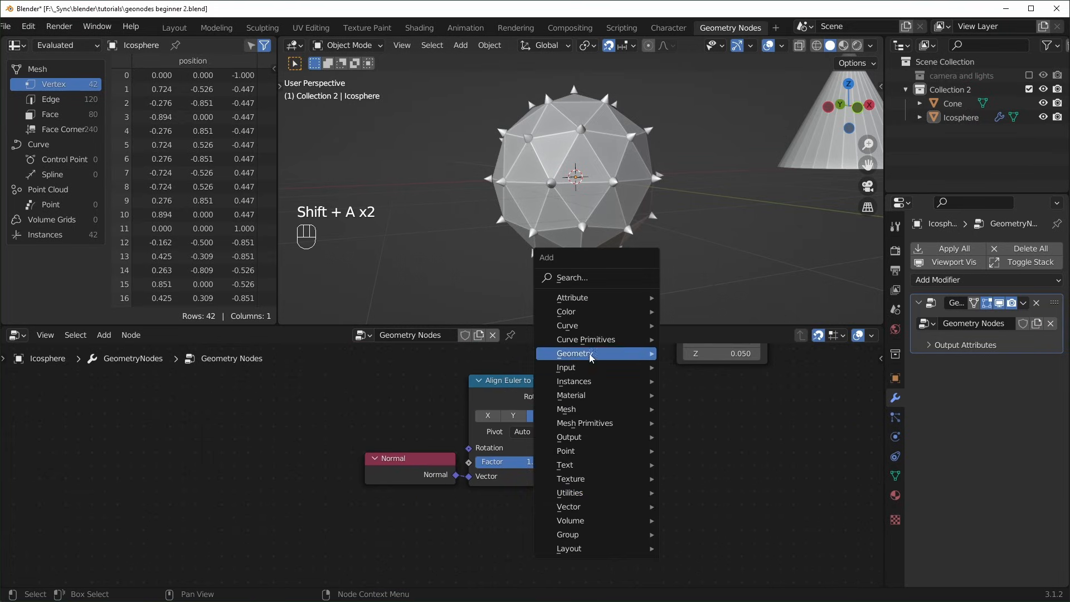
mouse_move(595, 416)
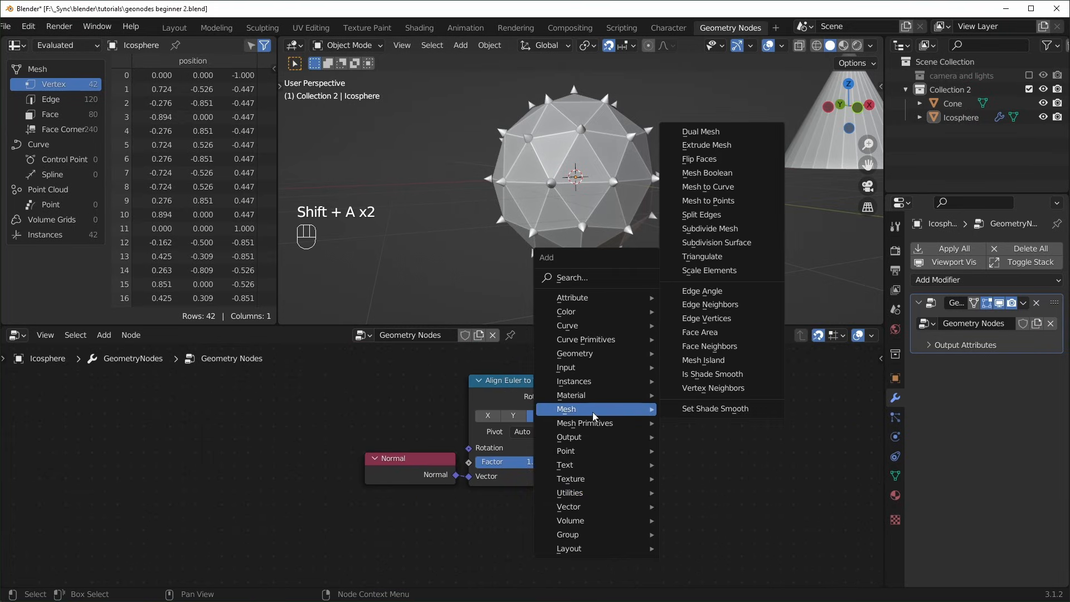
click(710, 333)
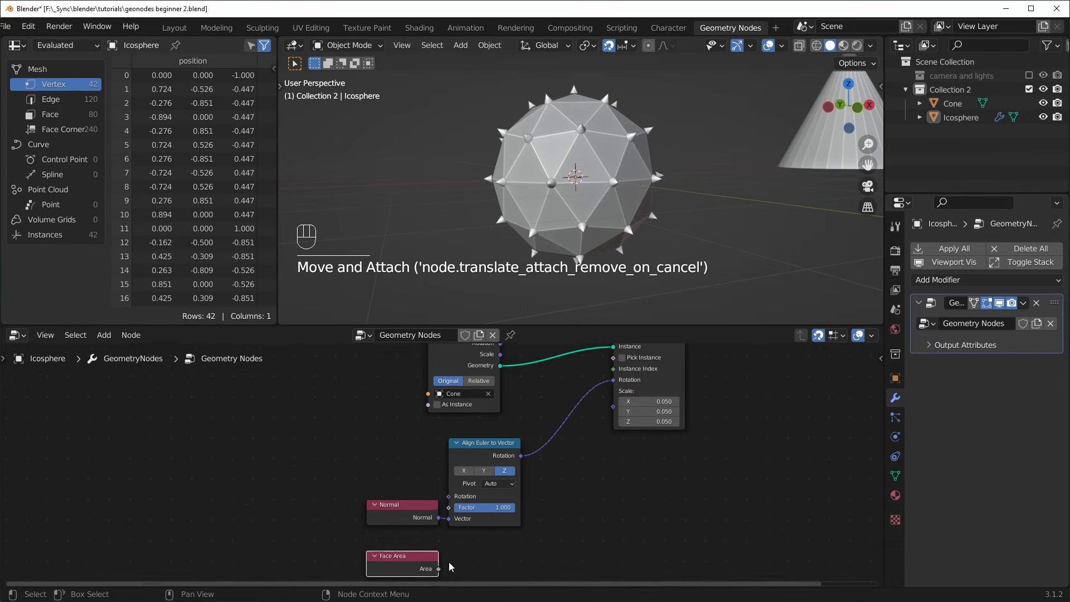
drag(442, 571, 614, 408)
- Try subdivision level 2 to check how face area drives the cone size, then return Level to 0
scroll(350, 458, up, 1)
middle_drag(348, 460, 490, 559)
middle_drag(459, 456, 451, 527)
scroll(461, 491, up, 1)
scroll(457, 513, up, 2)
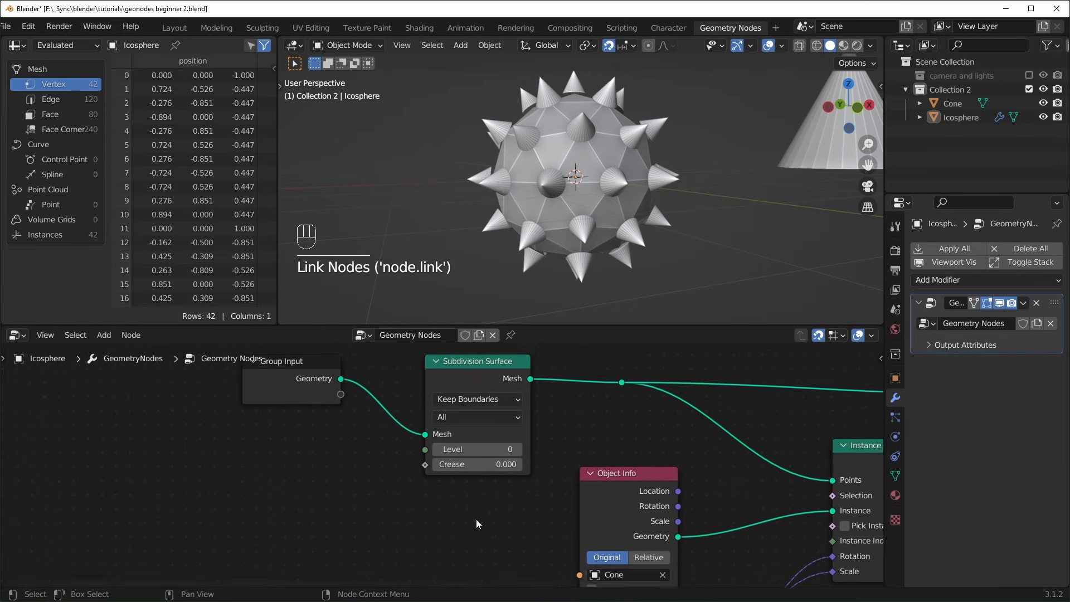
click(518, 450)
click(517, 451)
scroll(533, 283, up, 2)
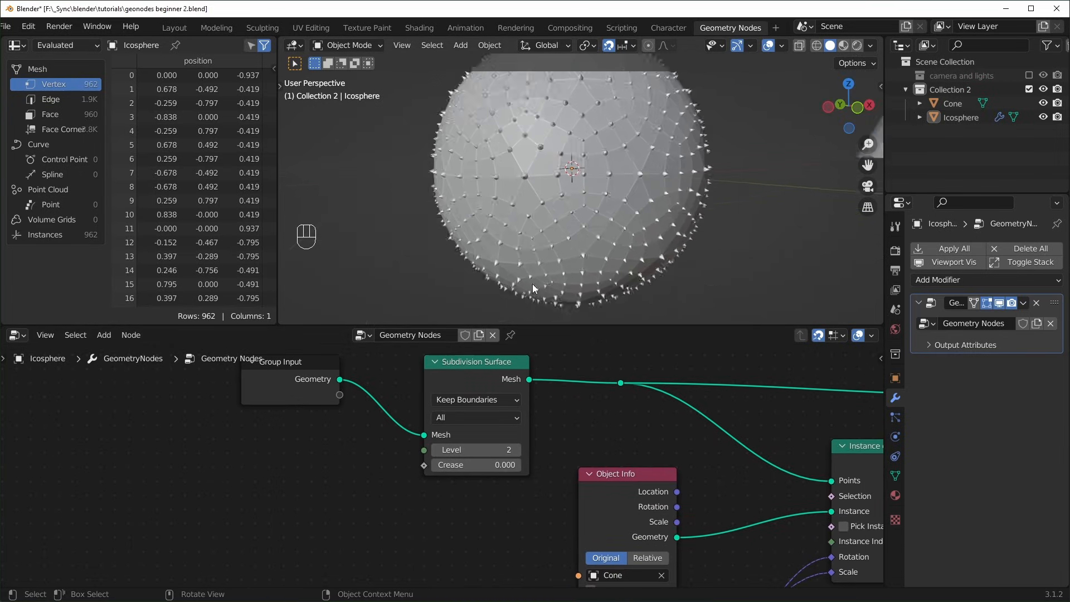
scroll(533, 285, up, 1)
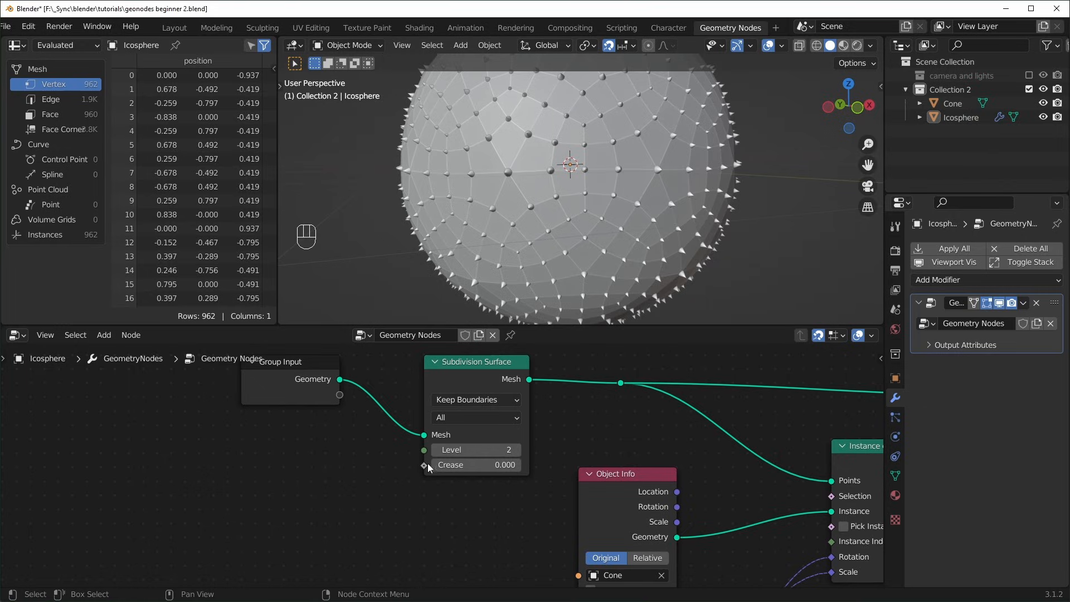
click(436, 451)
click(436, 450)
- Insert a Math node on the link between Face Area and the Scale input of Instance on Points
scroll(613, 519, down, 5)
middle_drag(613, 518, 558, 517)
scroll(593, 502, up, 2)
click(608, 526)
key(shift+a)
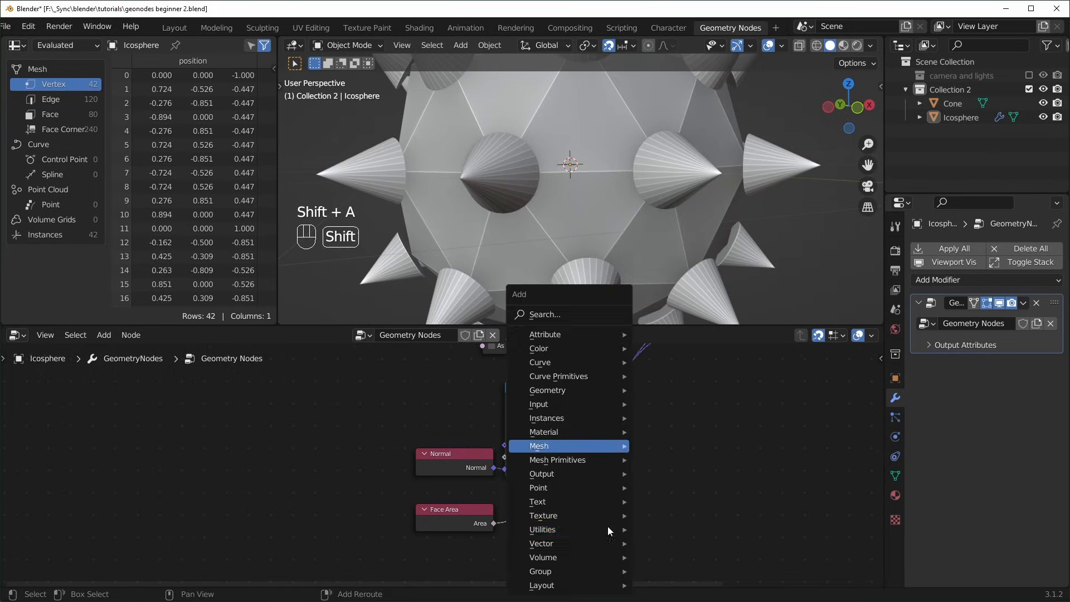
text(smath)
key(Return)
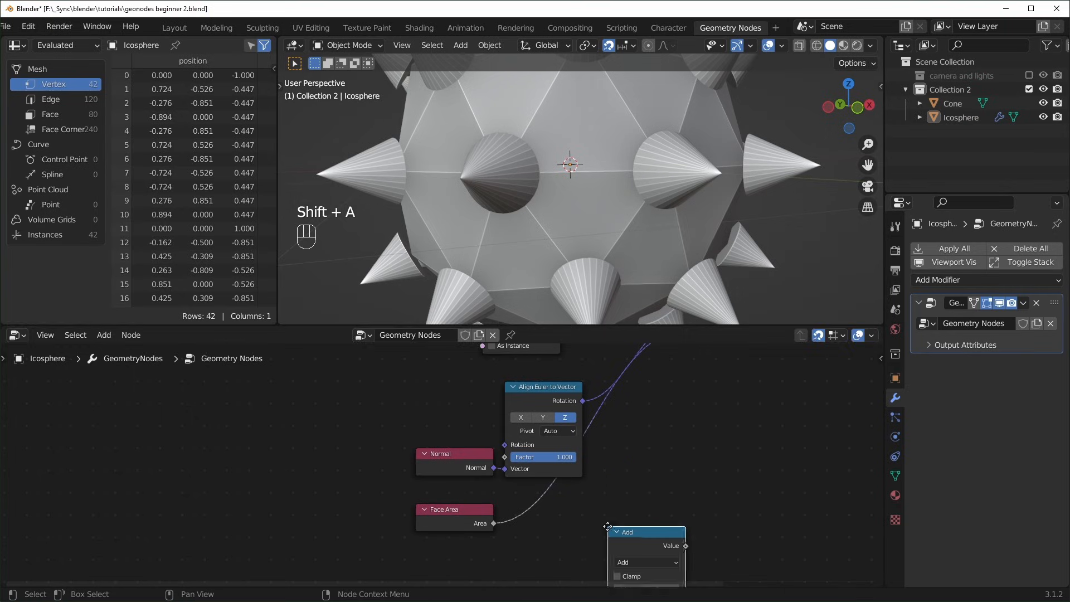
click(523, 482)
drag(591, 495, 580, 495)
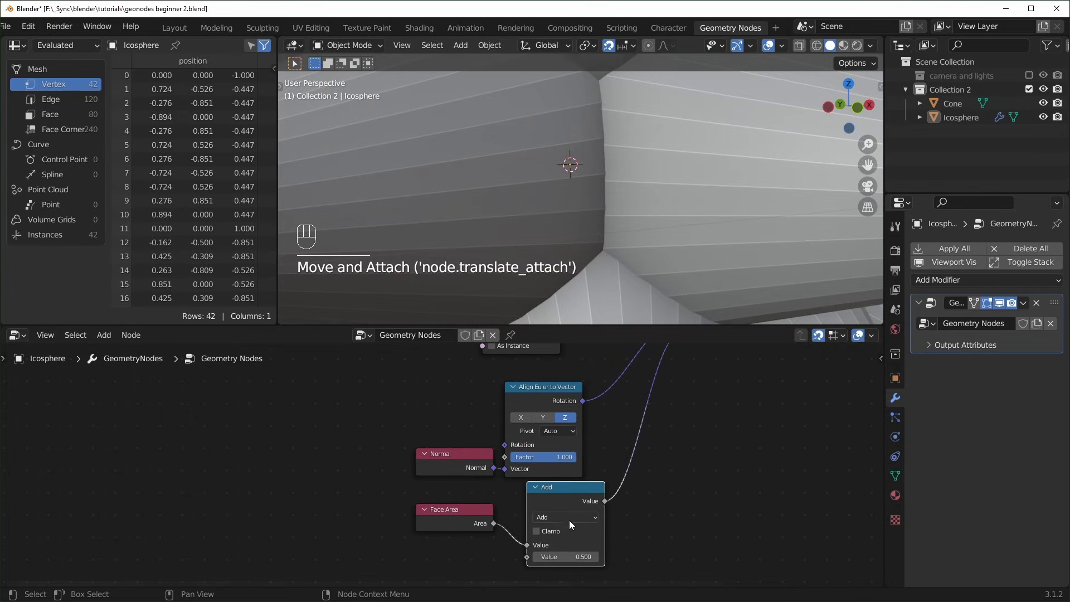
- Change the Math node to Square Root, place it beside Face Area, and inspect the resized cones
click(563, 519)
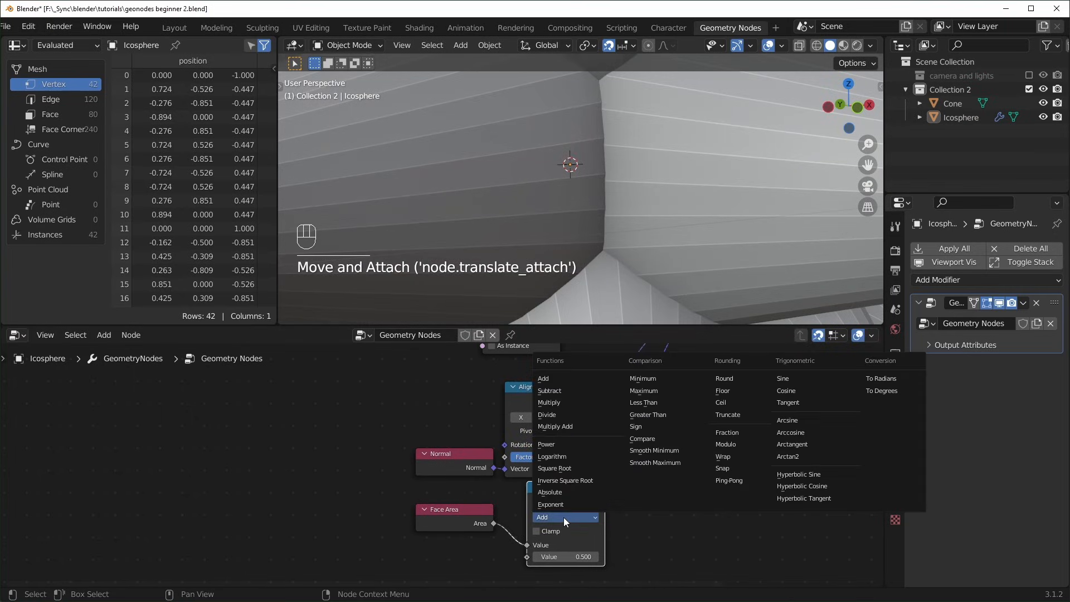
click(549, 471)
drag(551, 488, 527, 496)
scroll(446, 446, down, 2)
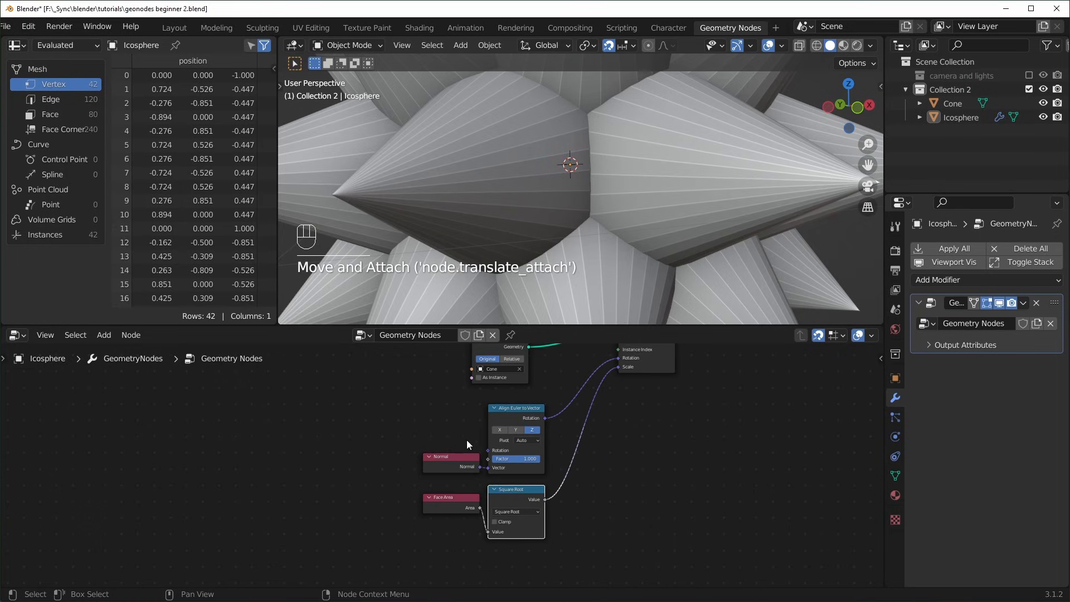
middle_drag(467, 444, 480, 513)
scroll(607, 165, down, 5)
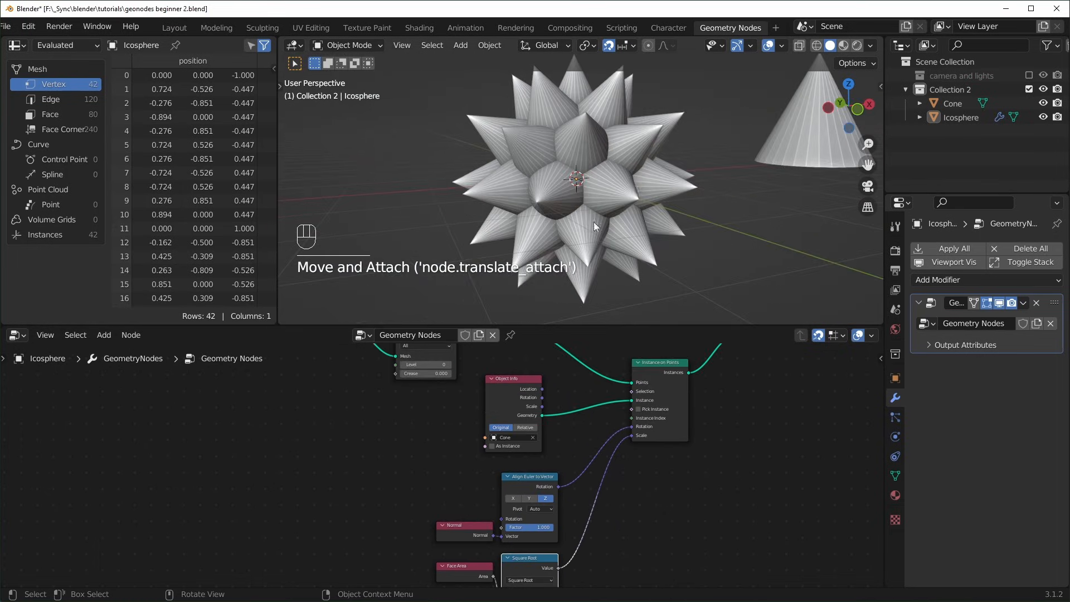
middle_drag(624, 237, 602, 229)
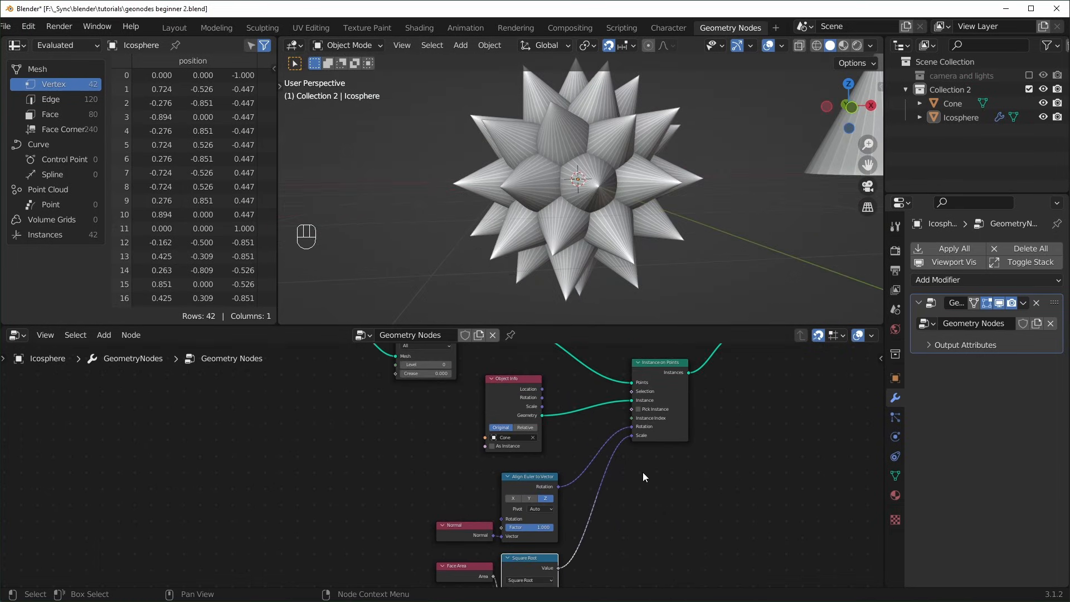
- Duplicate the Square Root node onto its output link, change the copy to Multiply, and fine-tune its multiplier
middle_drag(662, 551, 683, 444)
scroll(680, 446, up, 3)
scroll(623, 489, up, 1)
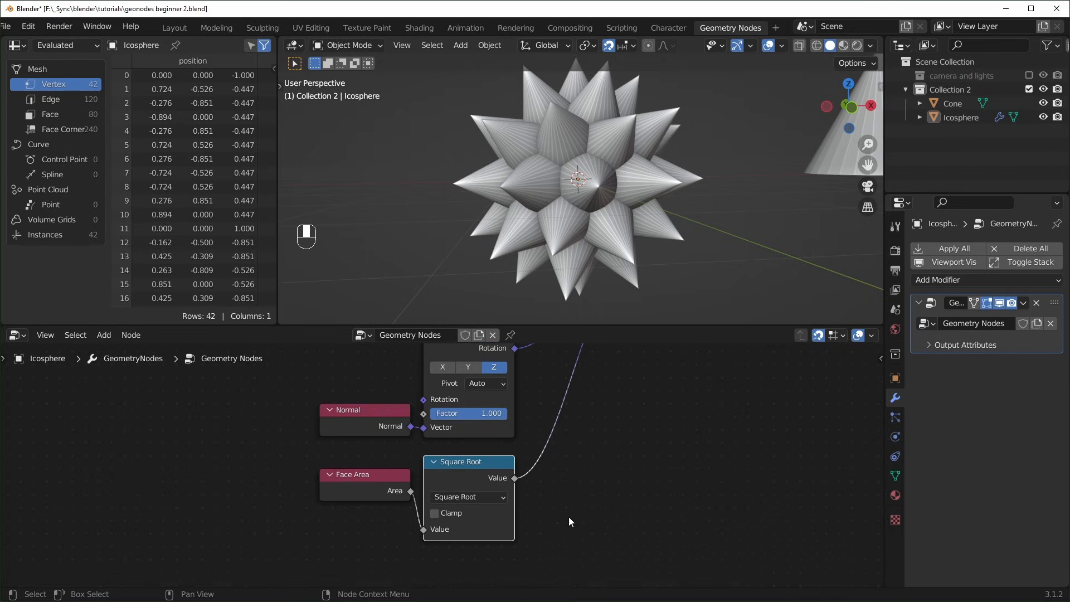
click(484, 476)
key(shift+d)
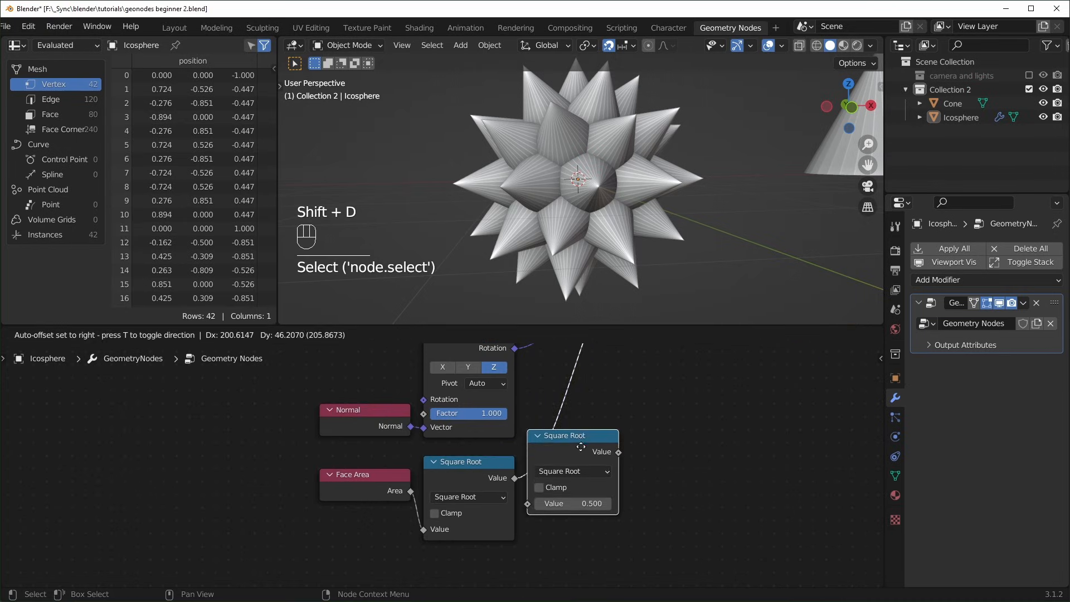
click(619, 452)
click(619, 484)
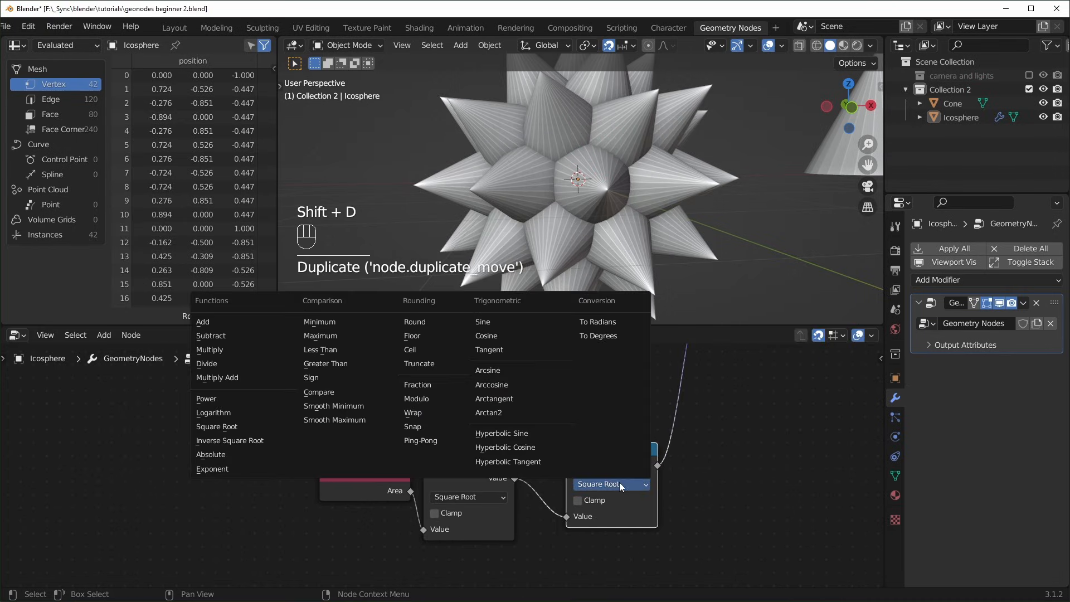
click(214, 350)
drag(608, 458, 569, 471)
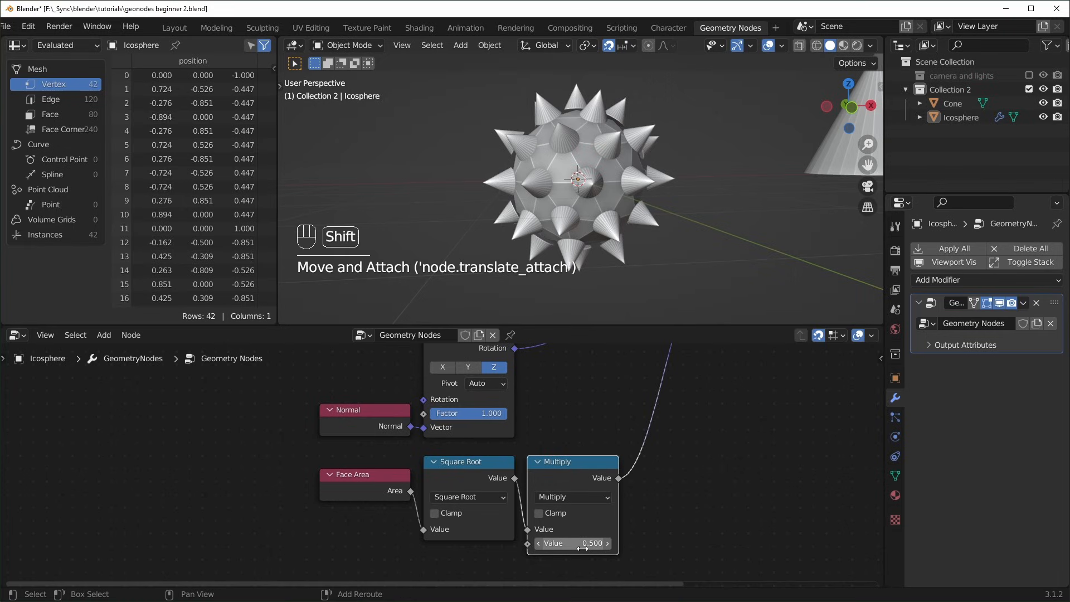
mouse_move(573, 543)
shift+mouse_down()
mouse_move(608, 543)
mouse_move(578, 543)
shift+mouse_up()
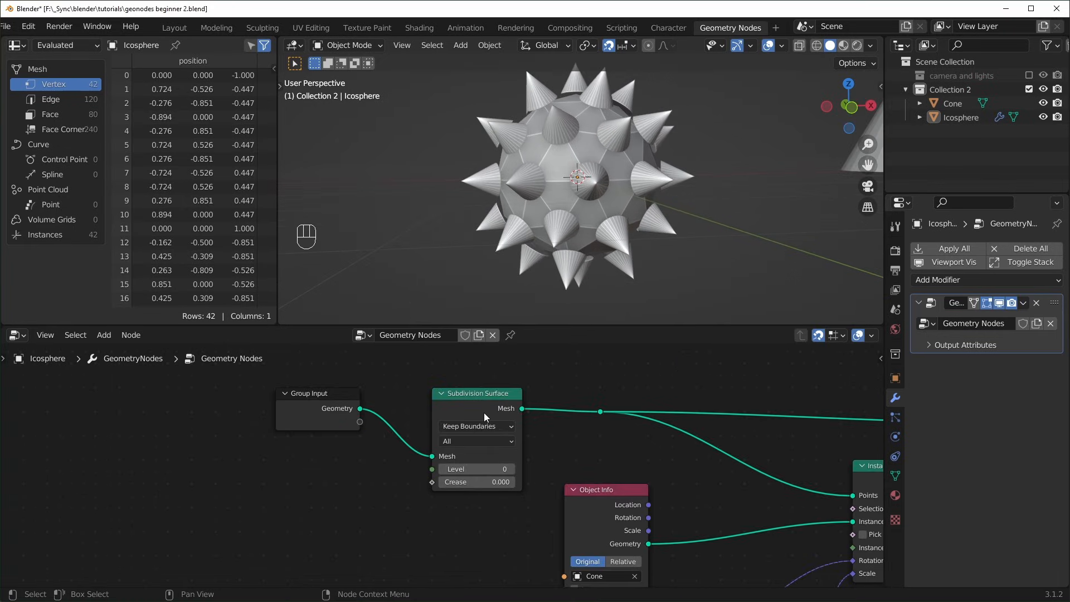
- Step the Subdivision Surface level up through 1 and 2, checking how the cone size adapts
click(512, 469)
scroll(557, 234, up, 4)
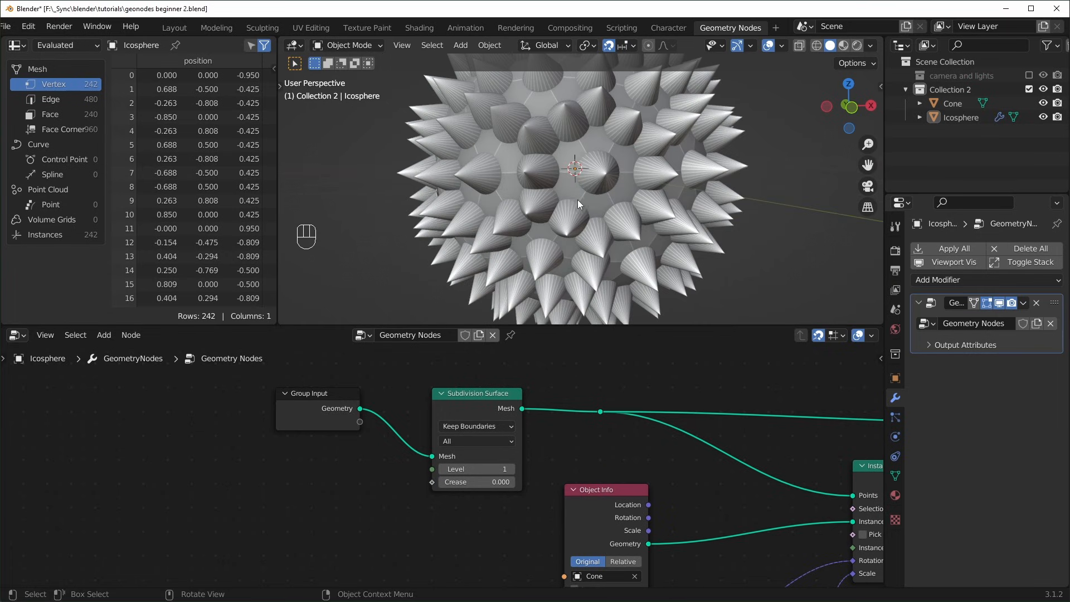
scroll(577, 199, down, 1)
click(512, 470)
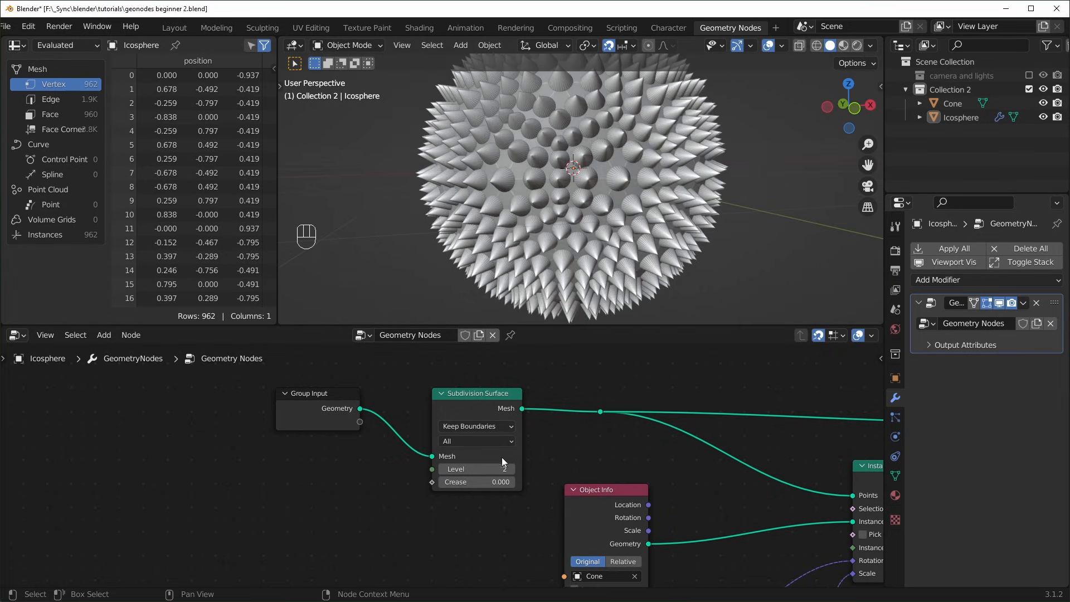
click(510, 470)
middle_drag(641, 262, 658, 272)
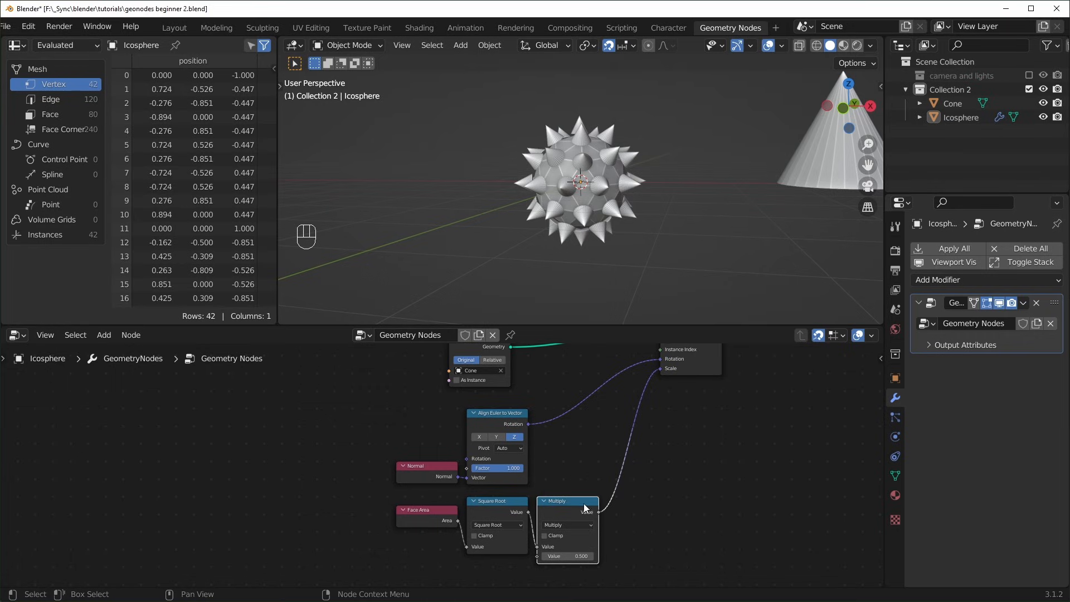
- Detach the Multiply node so that Square Root links directly to the Scale input of Instance on Points
alt+drag(567, 504, 601, 522)
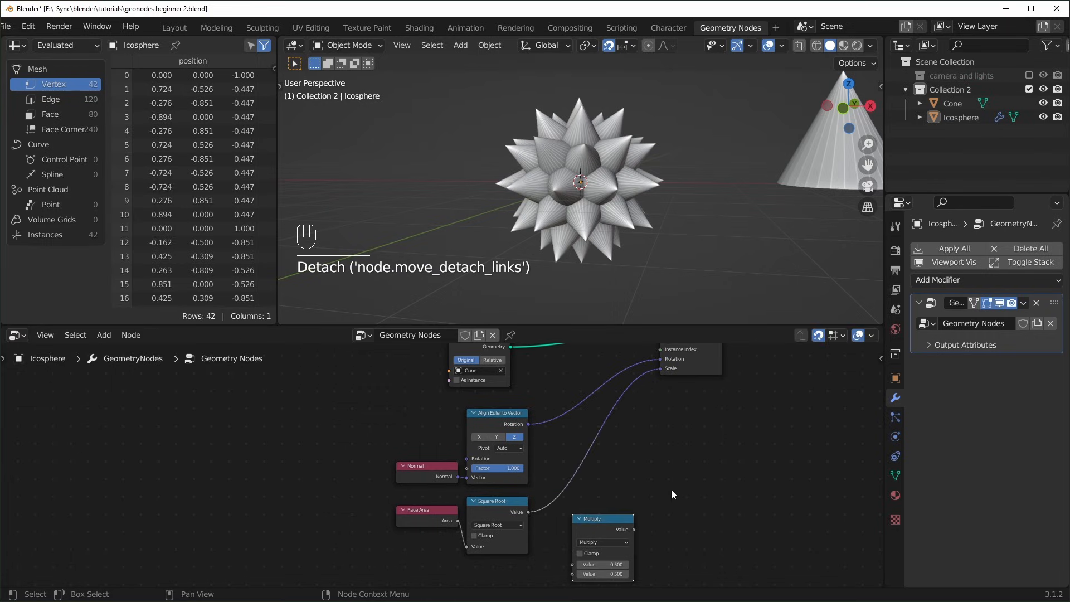
- Move the Object Info node away from the Instance on Points node to free space on its link
middle_drag(646, 422, 699, 489)
scroll(525, 395, up, 1)
drag(515, 384, 424, 403)
scroll(489, 412, up, 2)
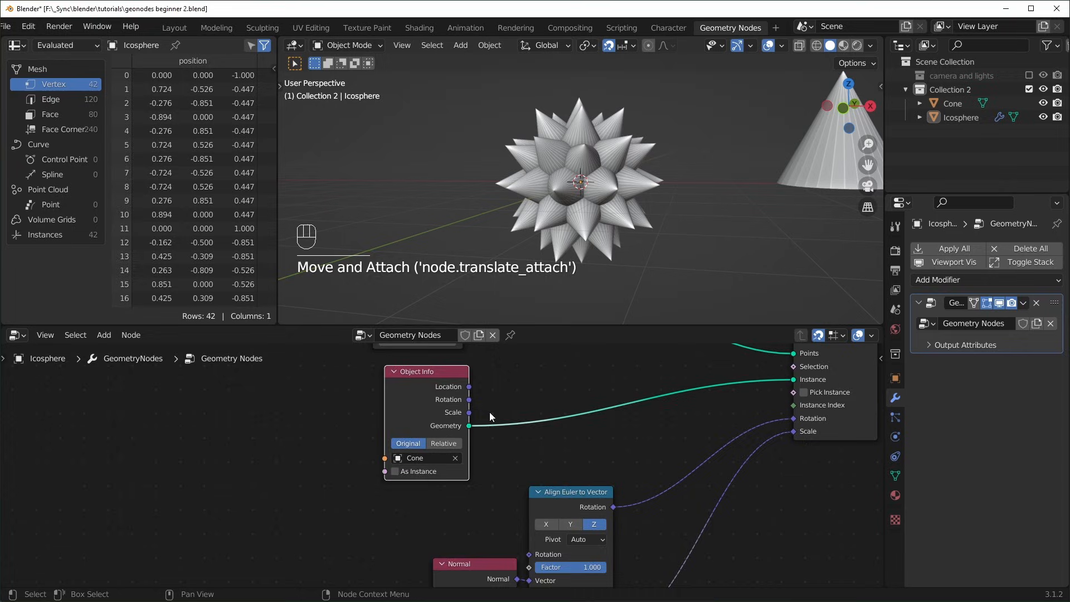
- Insert a Transform node on the link between Object Info's Geometry output and Instance on Points
click(562, 411)
scroll(562, 410, down, 2)
key(shift+a)
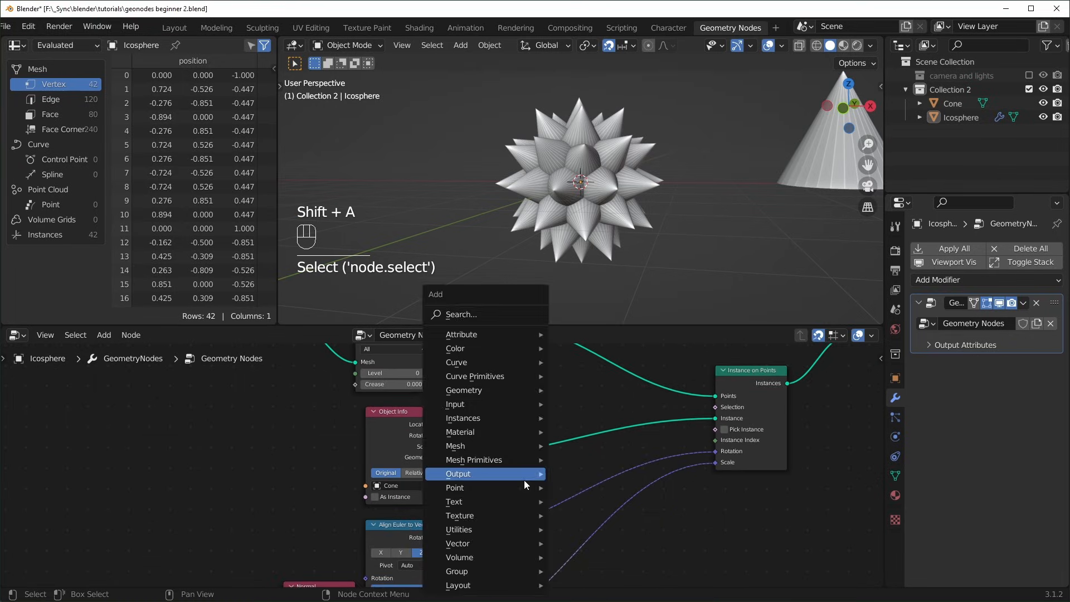
text(tran)
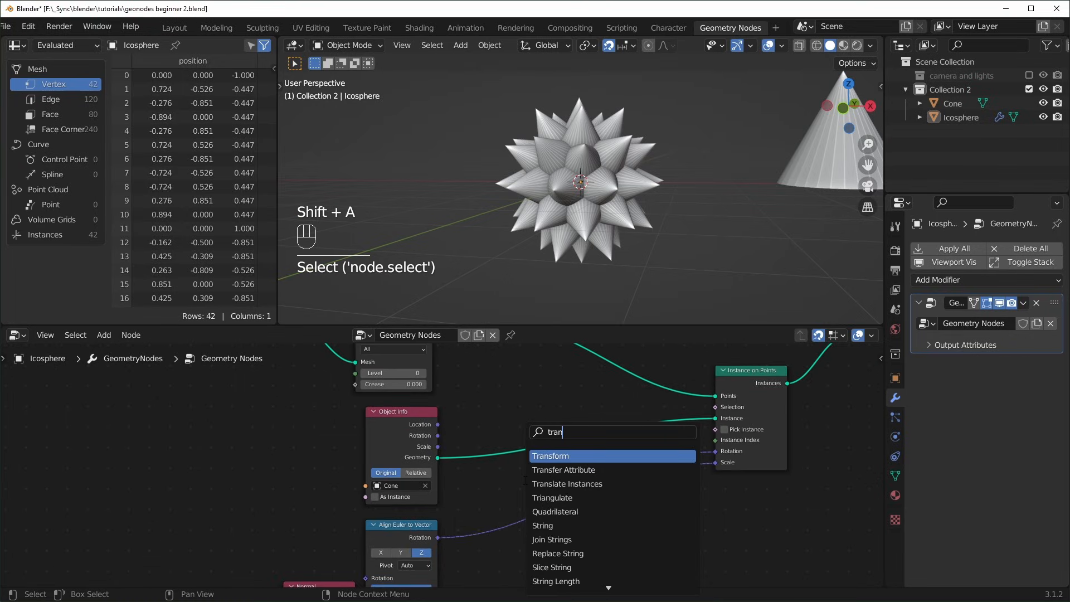
click(558, 456)
click(504, 413)
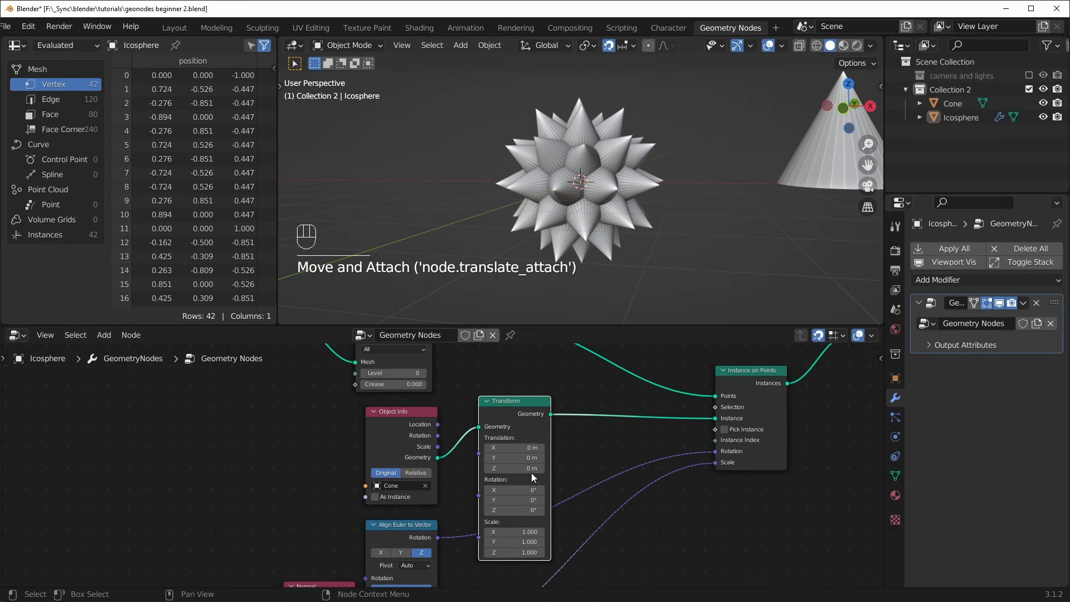
- Set the Transform node's scale to 0.340 on all axes, then delete the node while keeping the link
shift+drag(532, 531, 494, 552)
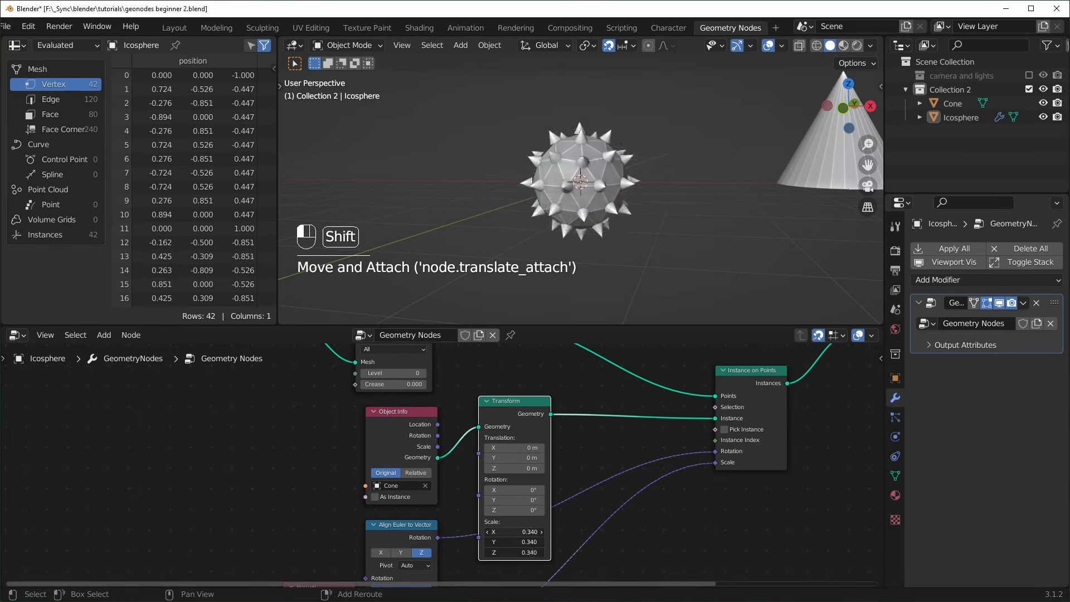
key(ctrl+x)
scroll(724, 517, down, 1)
- Add a Scale Instances node beside Instance on Points and move Join Geometry and Group Output aside to make room
key(shift+a)
mouse_move(741, 505)
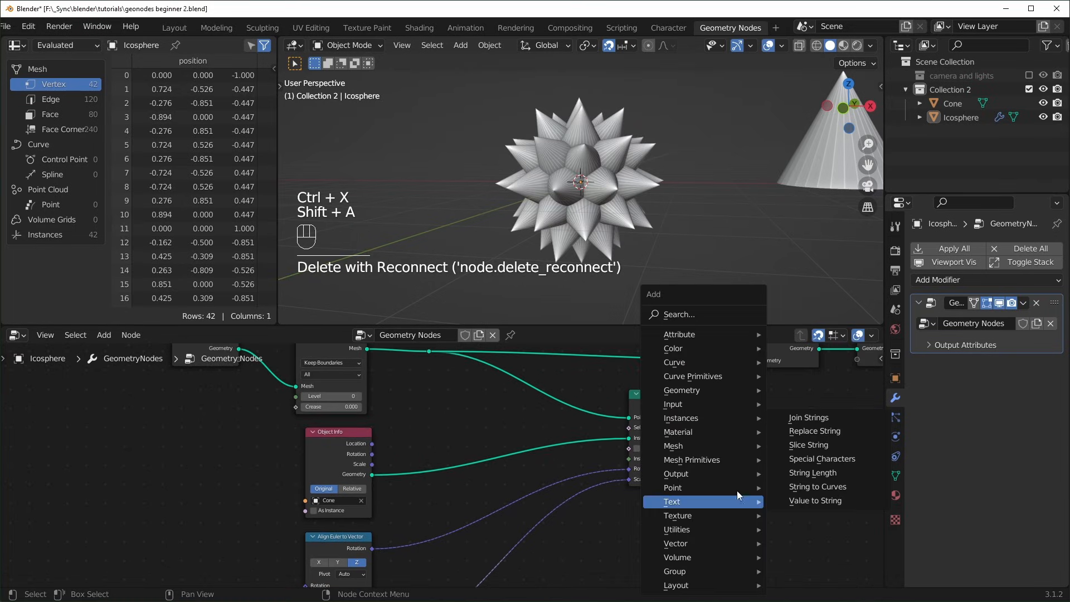
mouse_move(745, 422)
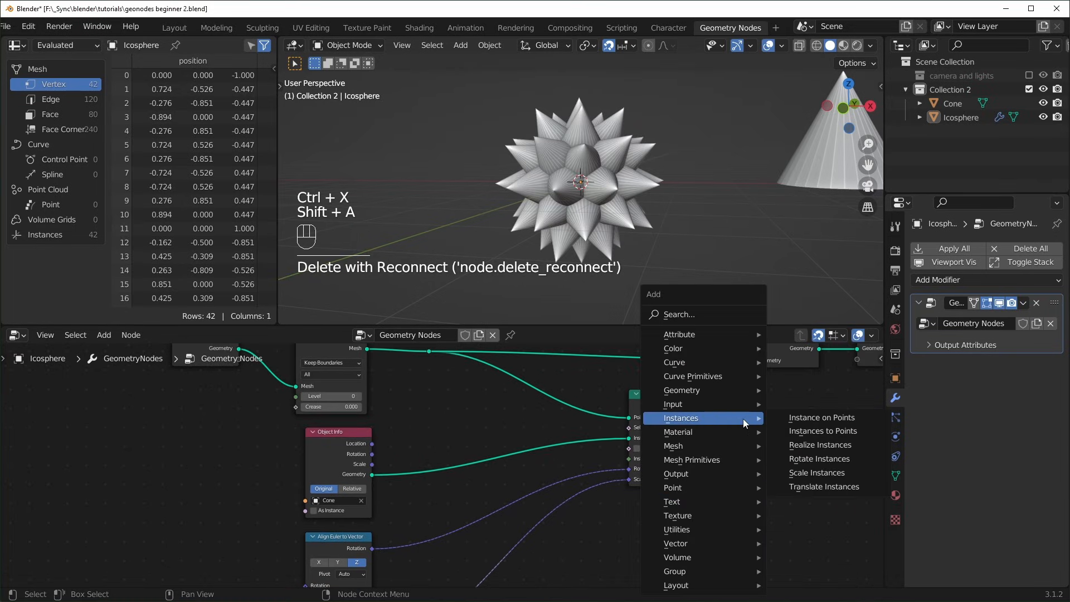
click(828, 471)
middle_drag(769, 443, 685, 447)
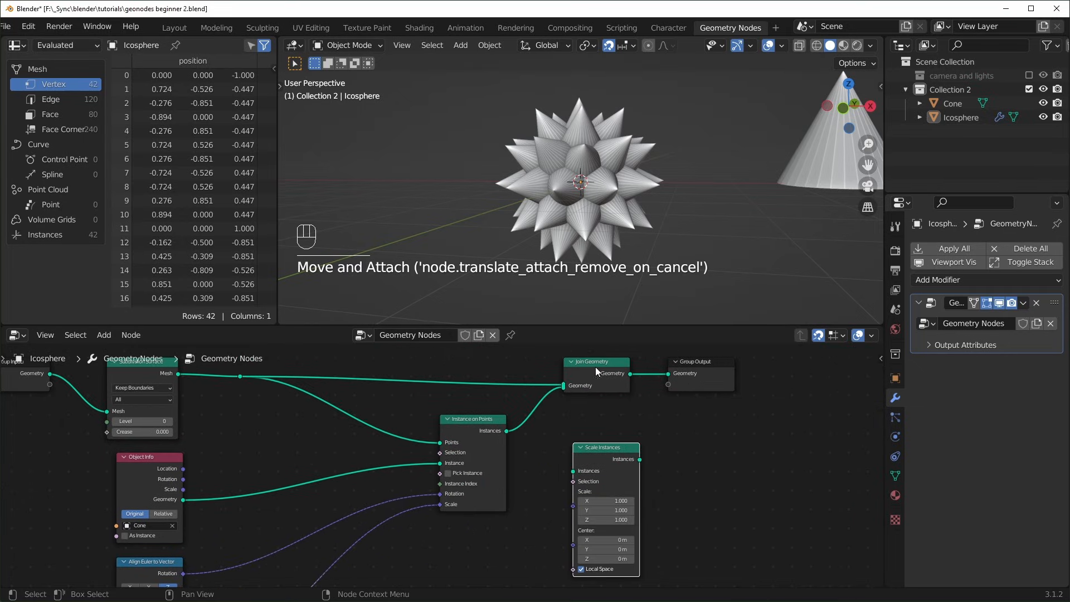
drag(579, 409, 733, 365)
drag(613, 364, 737, 365)
- Insert Scale Instances between Instance on Points and Join Geometry, and test its Scale values without keeping the change
scroll(483, 413, up, 2)
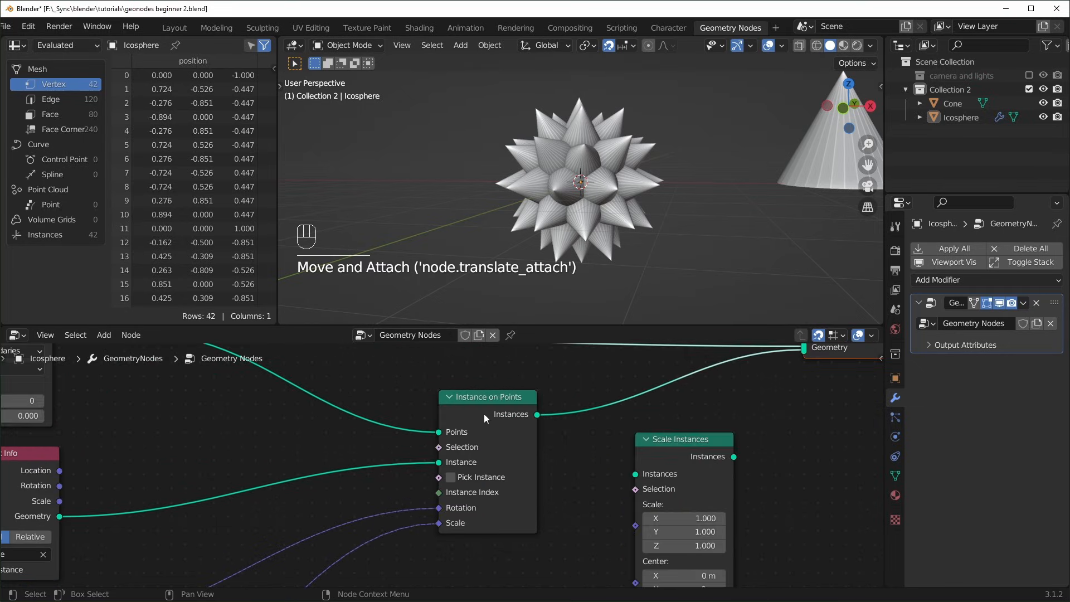
drag(687, 450, 645, 394)
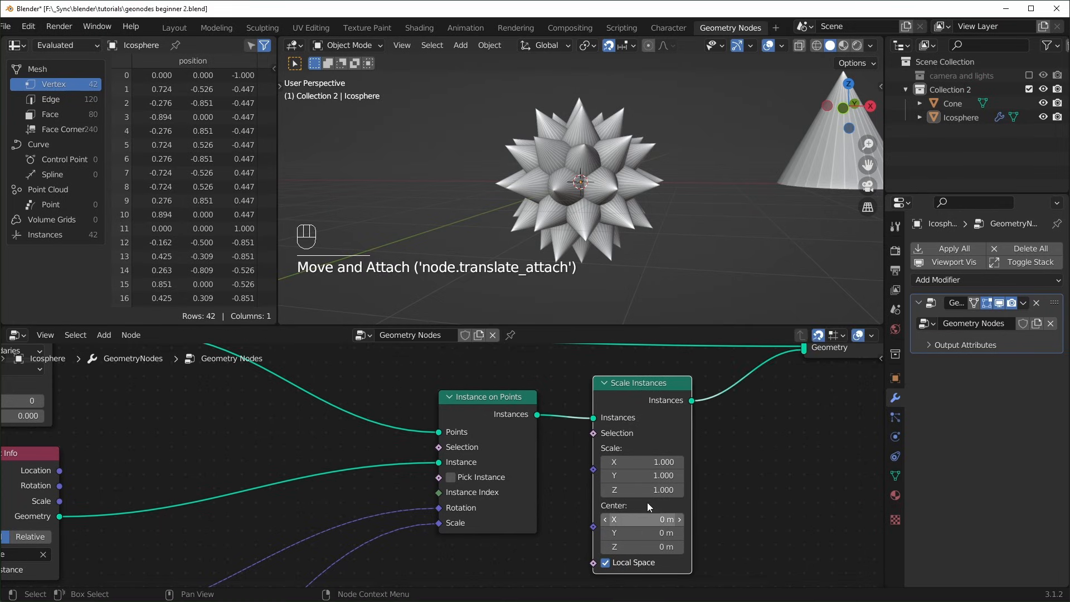
drag(641, 462, 614, 489)
right_click(652, 466)
- Add a Scale Elements node and insert it between Scale Instances and Join Geometry
key(shift+a)
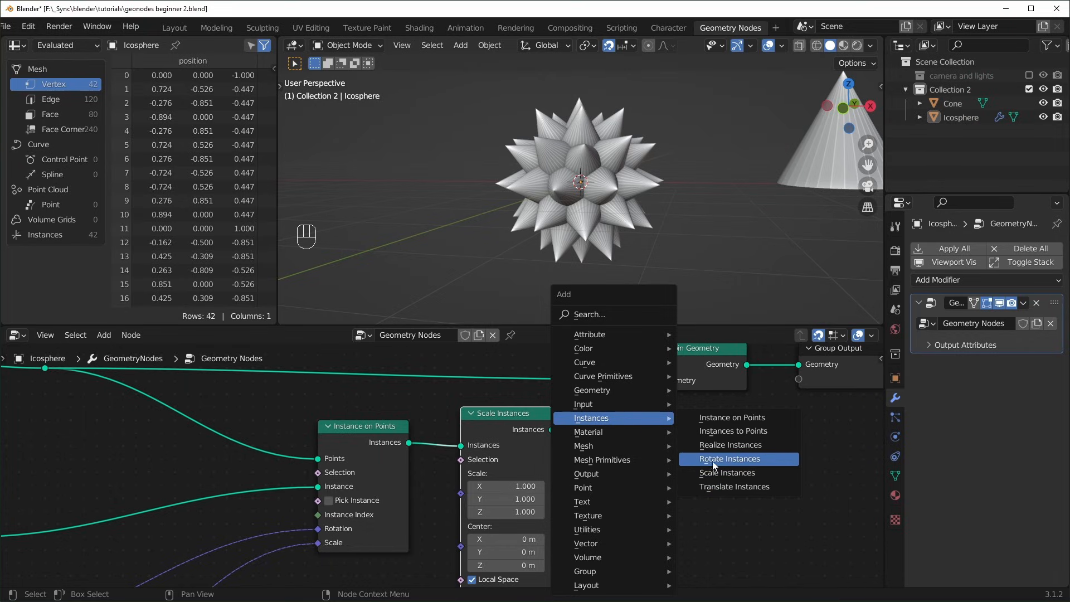
text(scale)
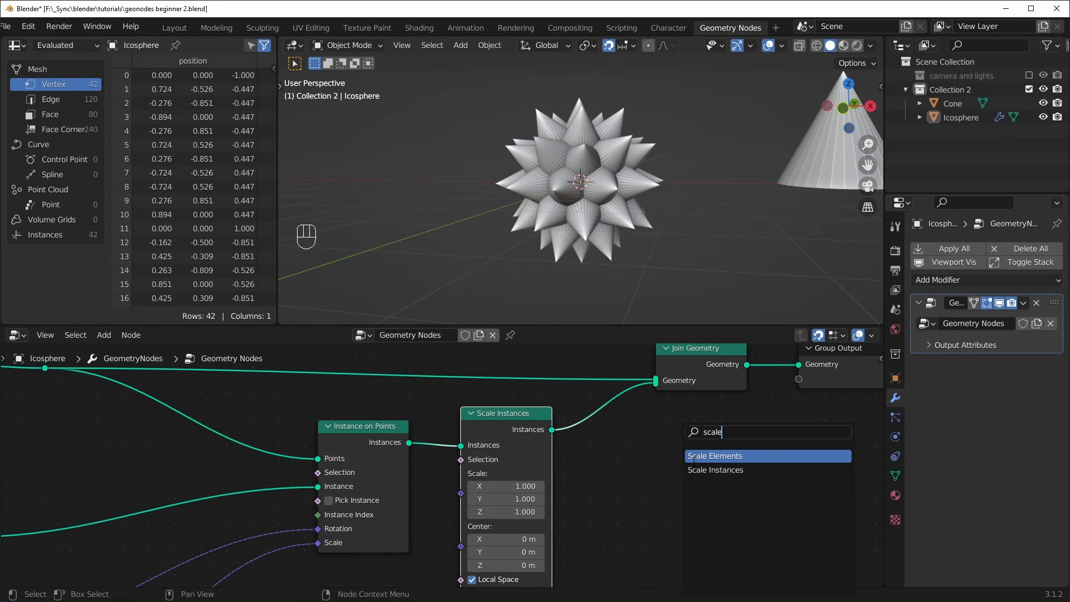
click(729, 456)
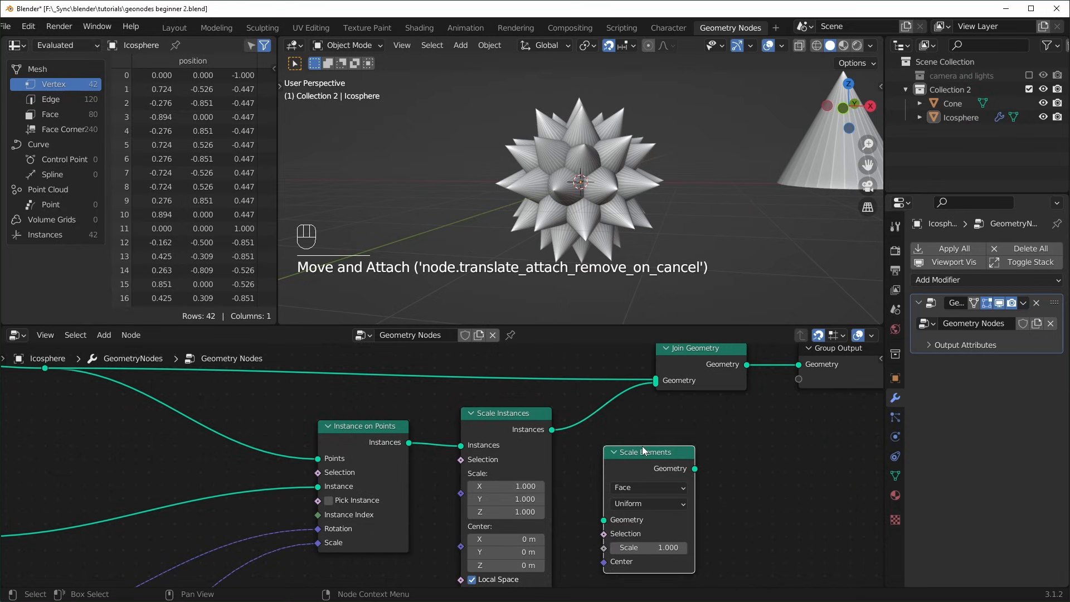
scroll(642, 446, down, 1)
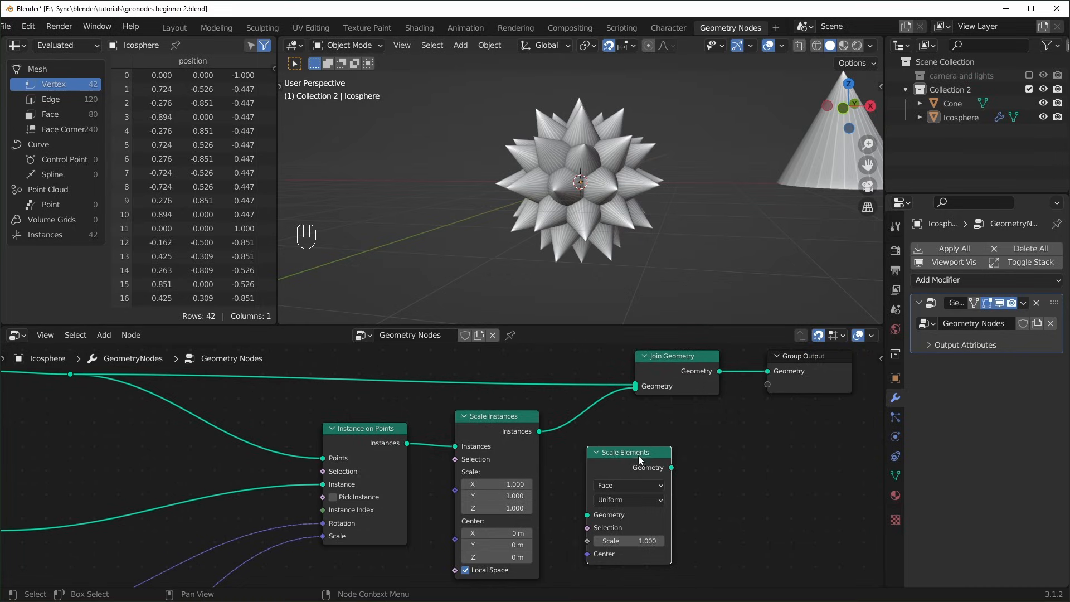
click(611, 414)
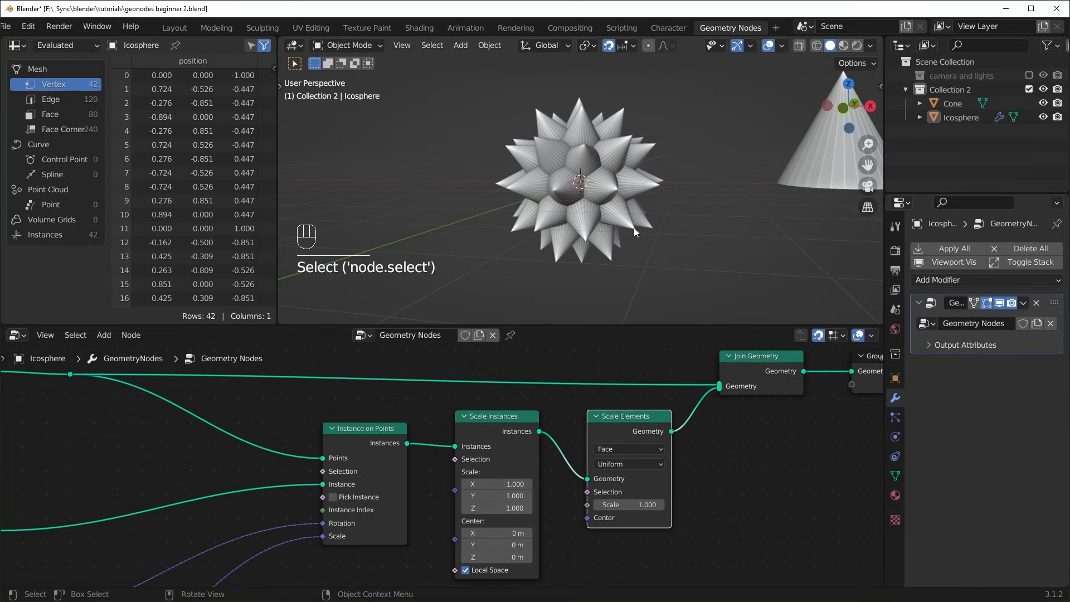
click(634, 413)
- Try rotating and scaling the original cone object, cancel both transforms, and reselect the icosphere
click(824, 163)
shift+middle_drag(824, 163, 660, 151)
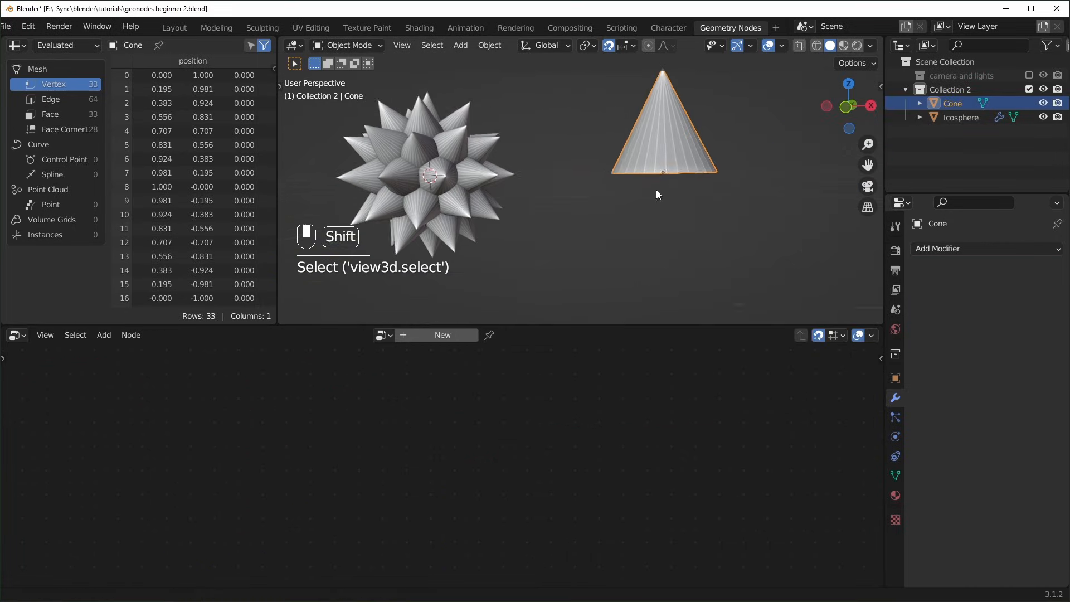
key(r)
right_click(725, 183)
key(s)
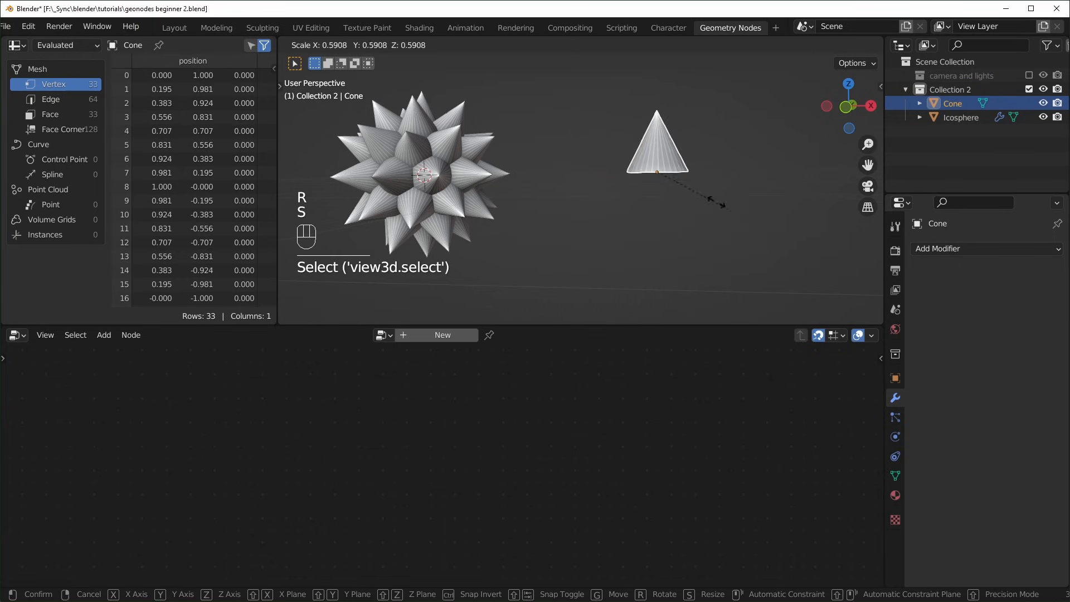
right_click(690, 195)
shift+middle_drag(562, 255, 699, 281)
click(601, 201)
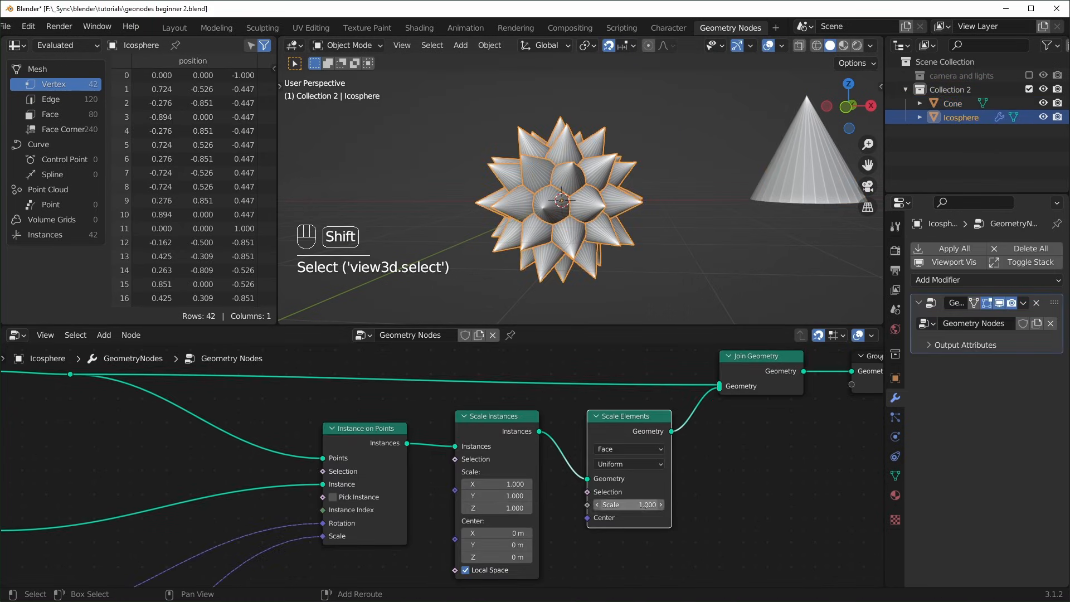
- Set the Scale Elements scale to 0.180, inspect the cones, then detach and delete the node
shift+drag(630, 504, 554, 504)
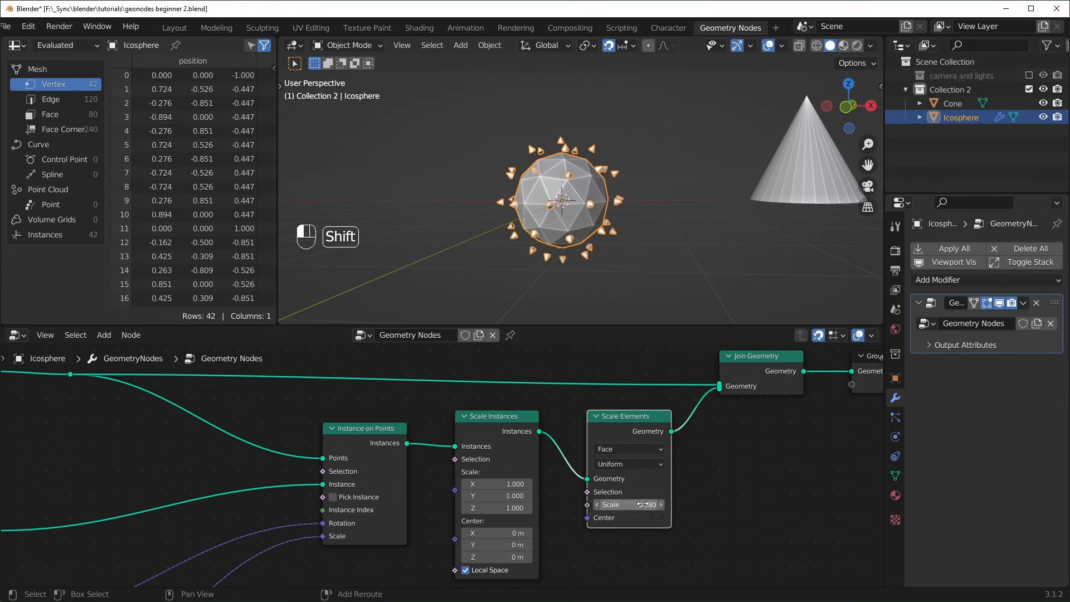
scroll(644, 229, up, 4)
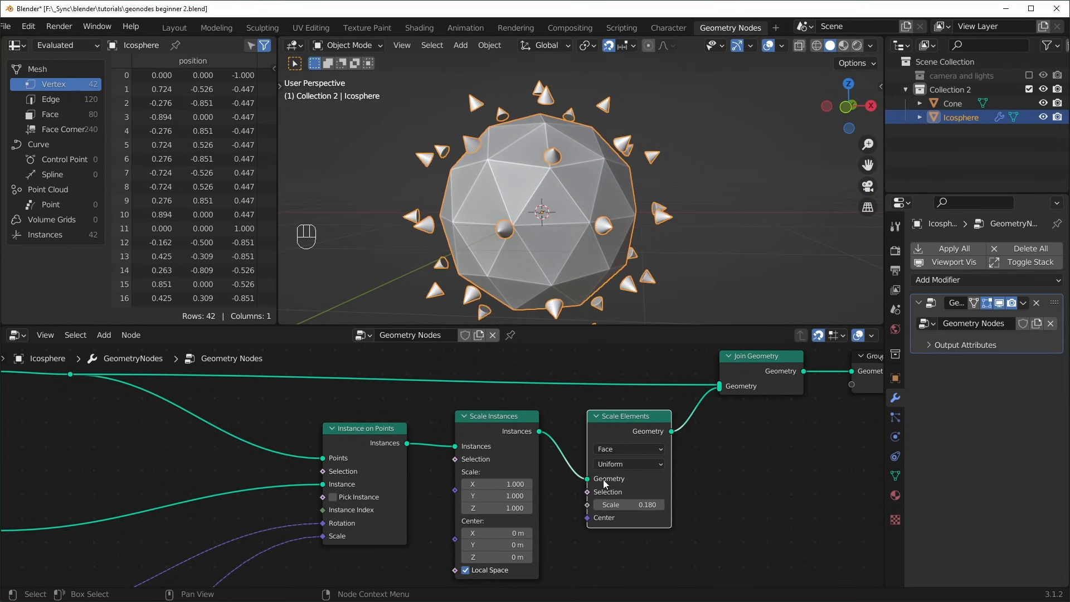
alt+drag(624, 421, 663, 440)
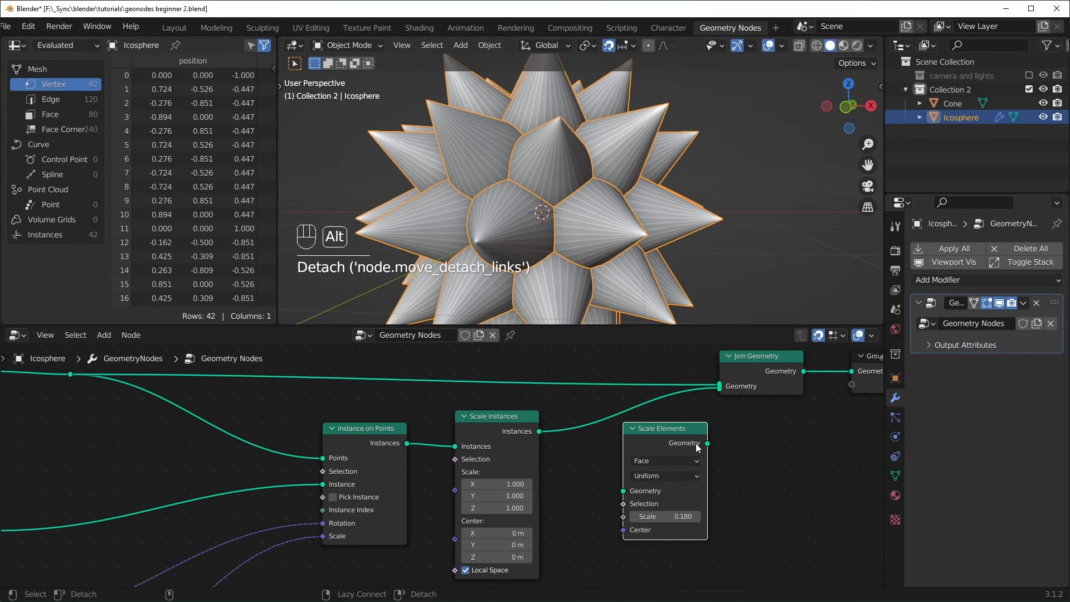
key(x)
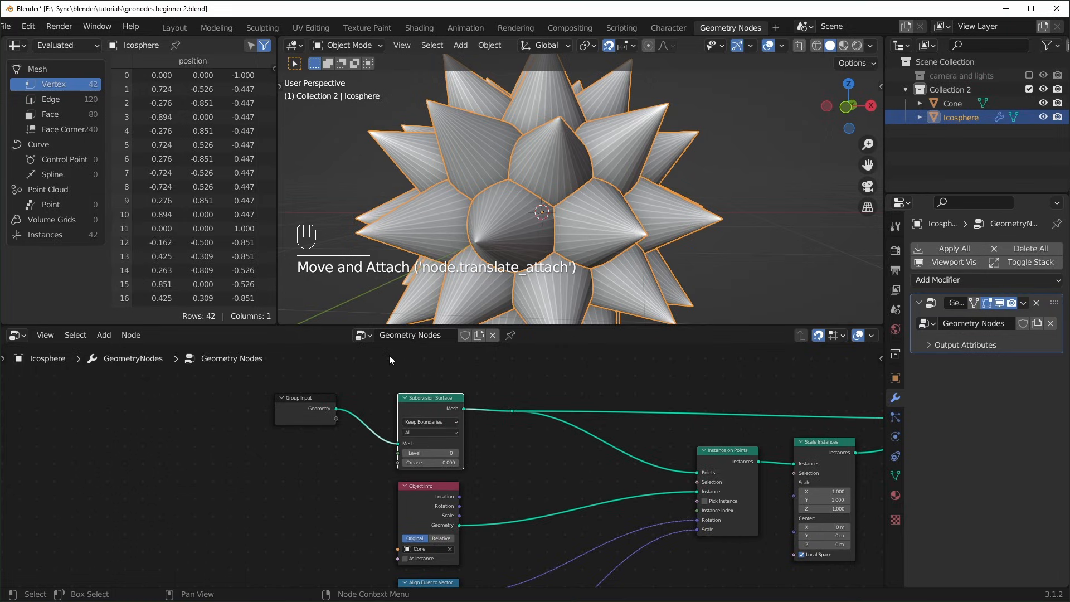
- Rename the geometry node group as vertices
click(433, 335)
text(vertices)
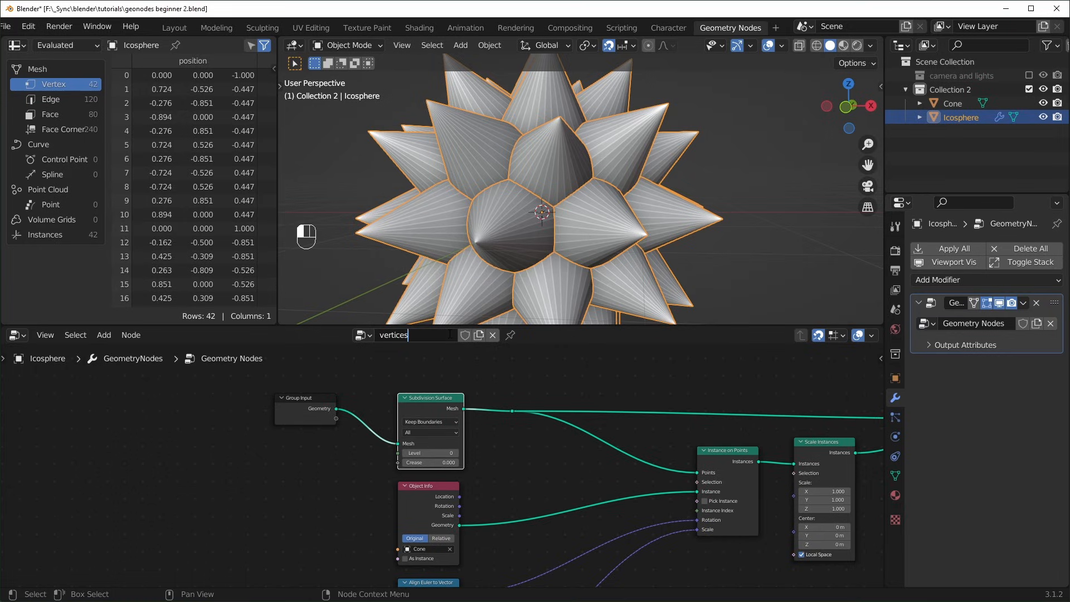
key(Return)
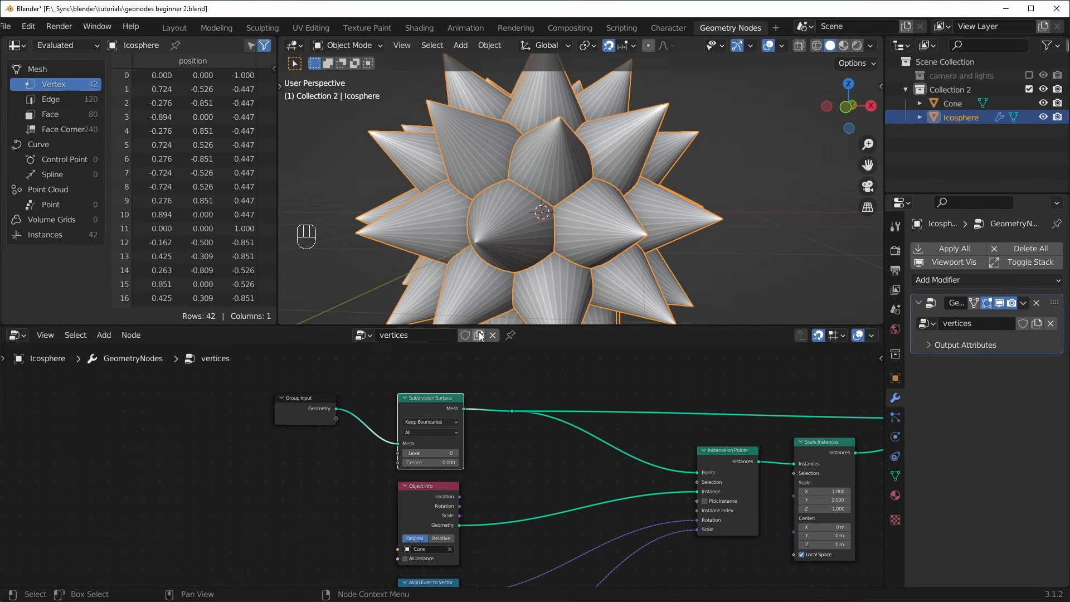
- Duplicate the vertices node group, name the copy faces, and keep it assigned to the icosphere
click(480, 335)
click(437, 333)
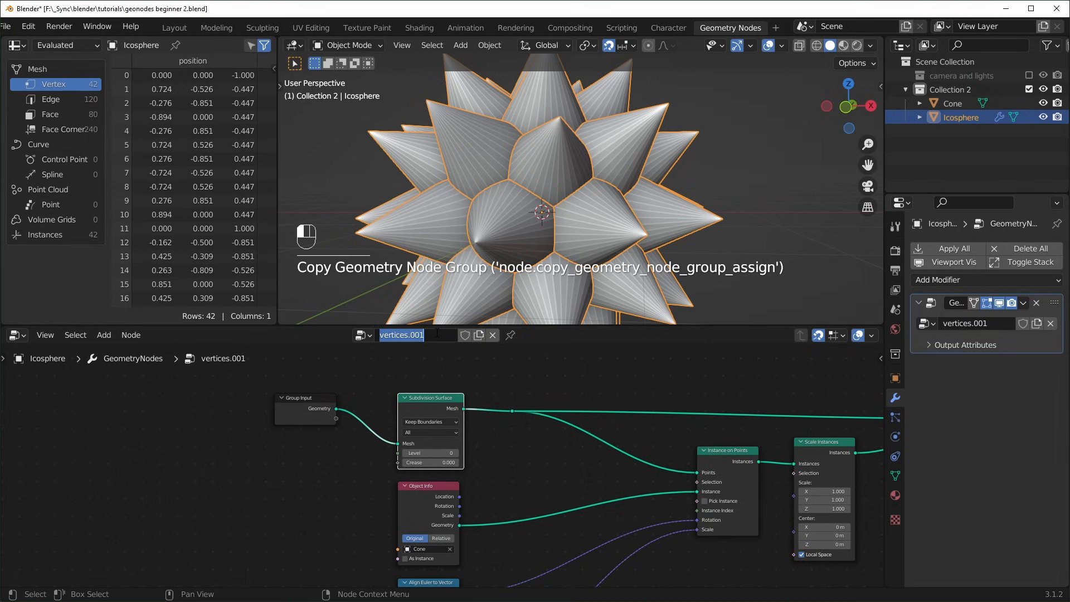
text(faces)
key(Return)
click(363, 335)
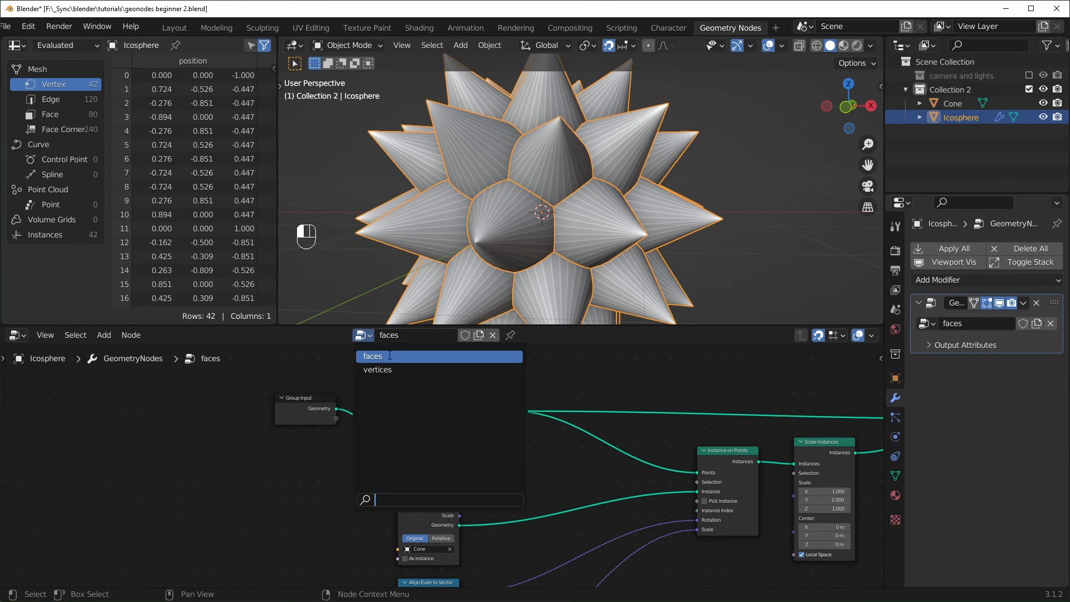
click(379, 357)
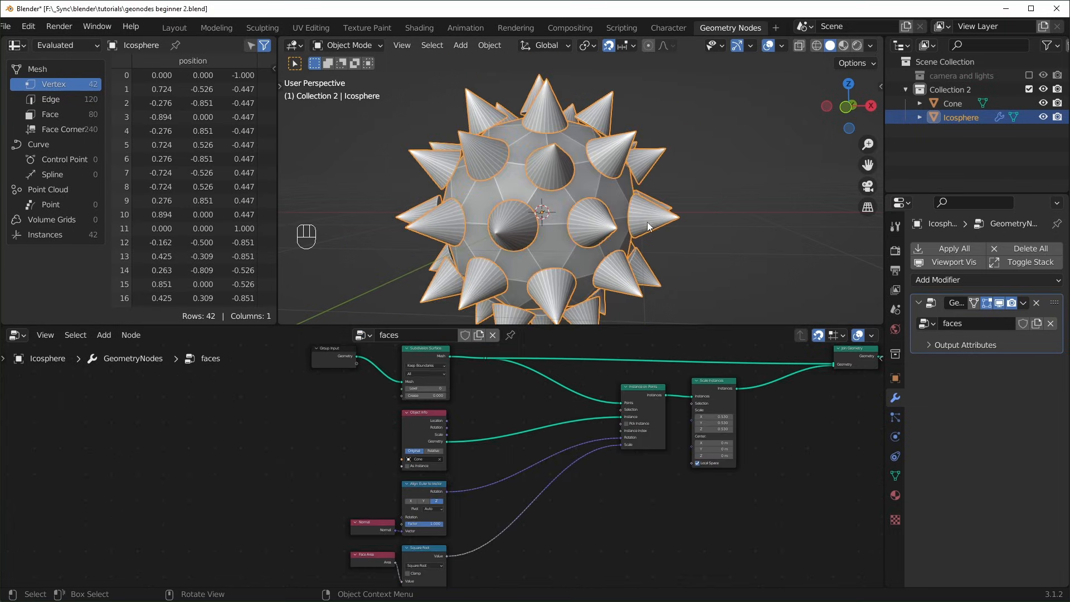
- Disconnect the Rotation and Scale inputs of Instance on Points and set its scale to 0.300 on all axes
scroll(647, 222, up, 3)
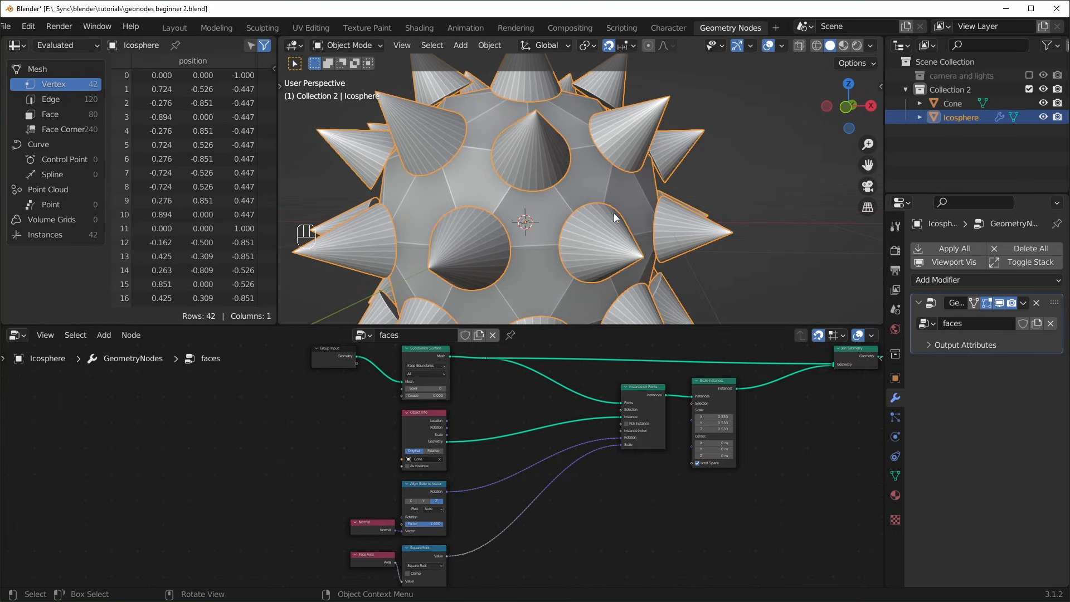
scroll(615, 456, up, 5)
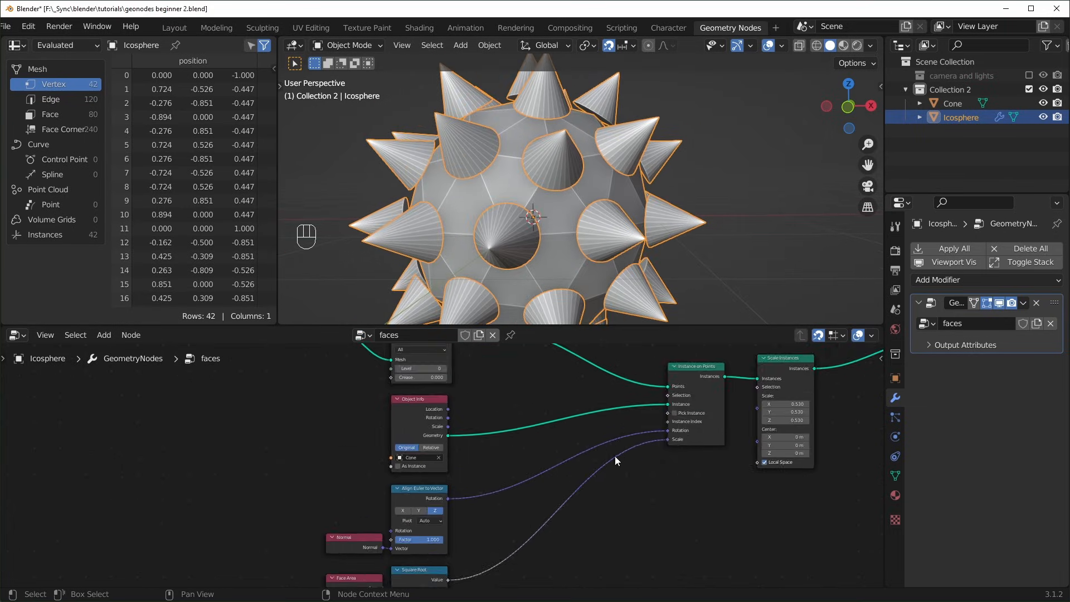
drag(642, 399, 610, 393)
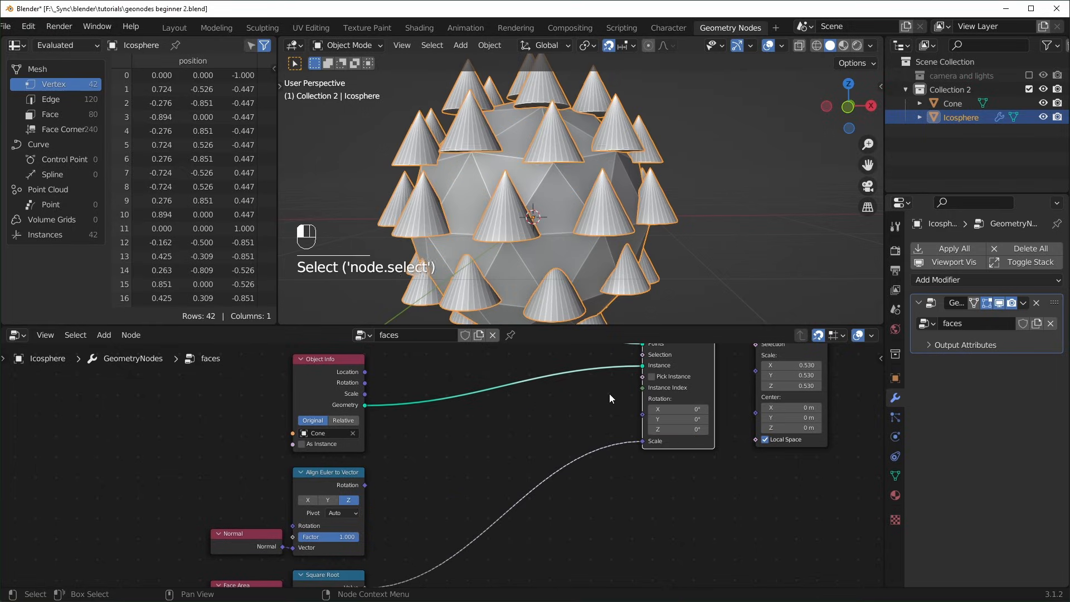
drag(644, 440, 504, 449)
shift+drag(677, 451, 730, 471)
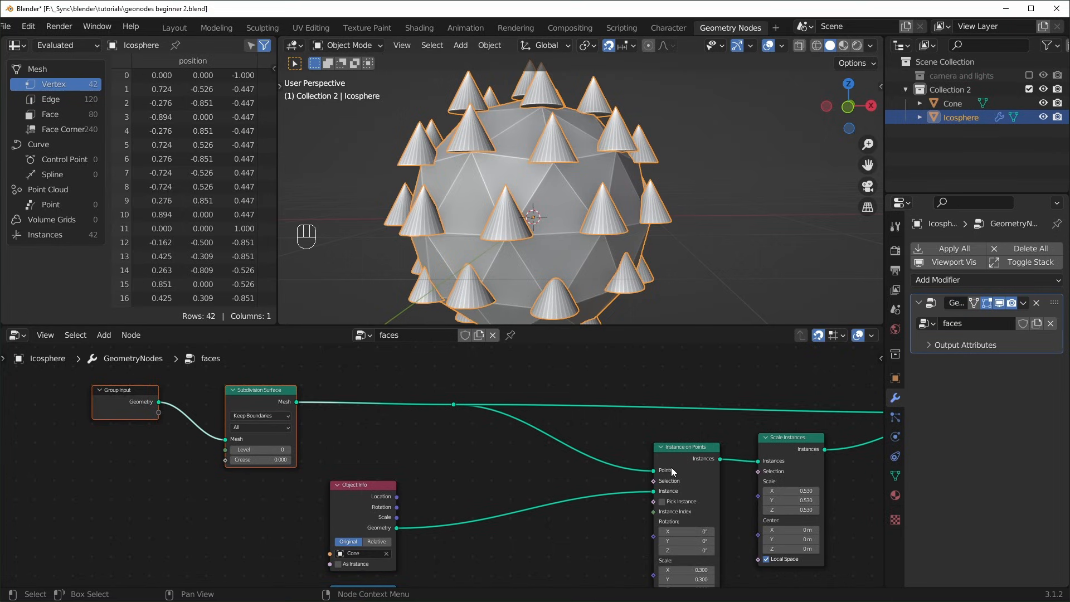
- Add a Mesh to Points node between the Subdivision Surface and Instance on Points nodes, leaving it unlinked
middle_drag(671, 467, 604, 460)
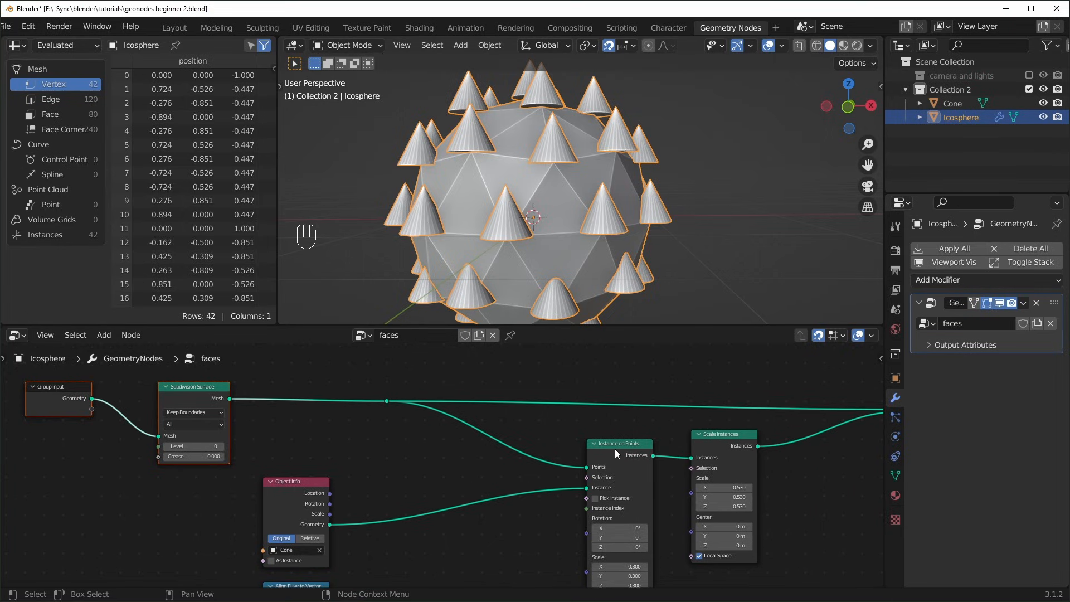
click(429, 445)
key(shift+a)
mouse_move(409, 442)
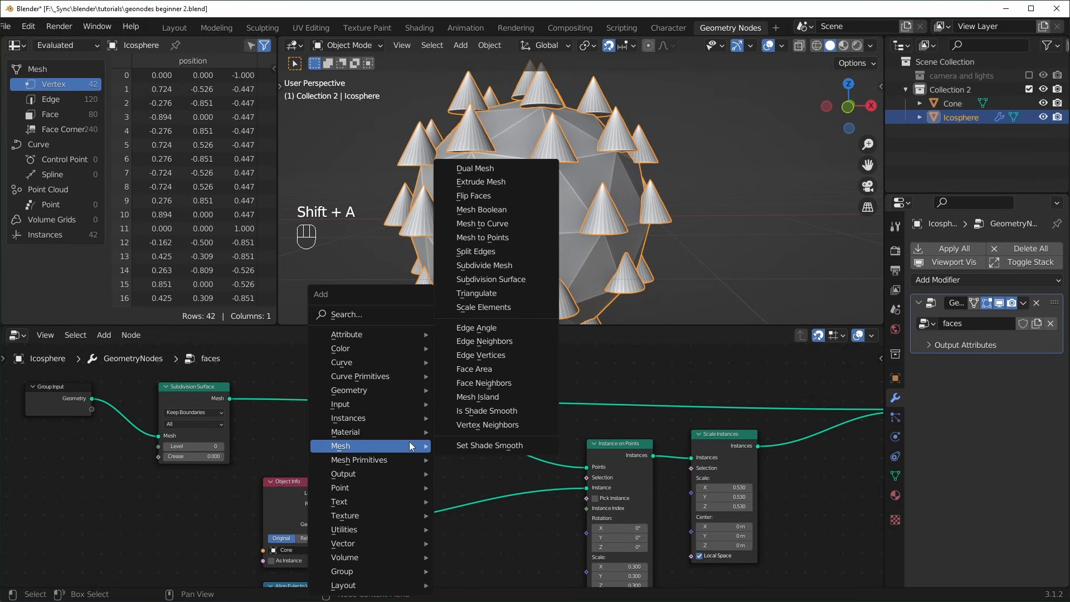
click(494, 239)
click(381, 391)
scroll(400, 445, up, 4)
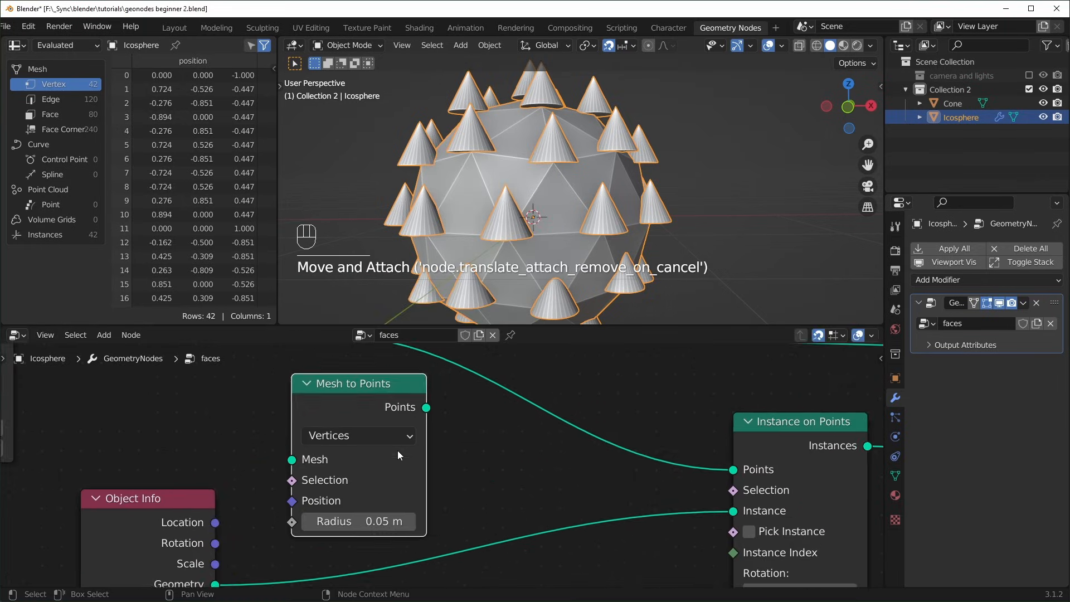
middle_drag(487, 447, 564, 479)
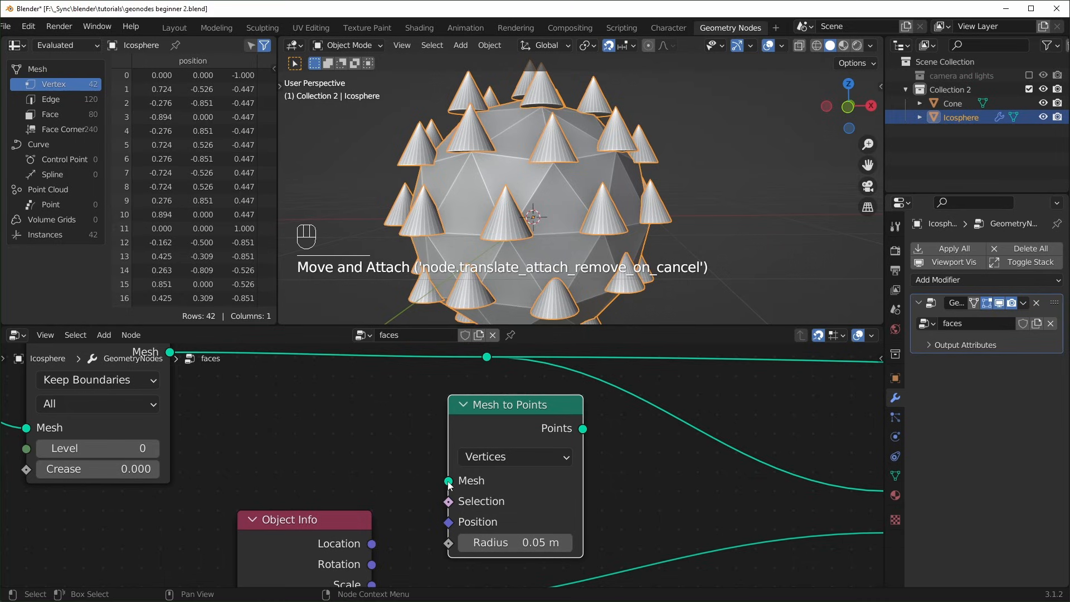
- Wire the Mesh to Points node between the subdivided mesh's reroute and the Points input of Instance on Points
drag(448, 480, 226, 432)
click(587, 431)
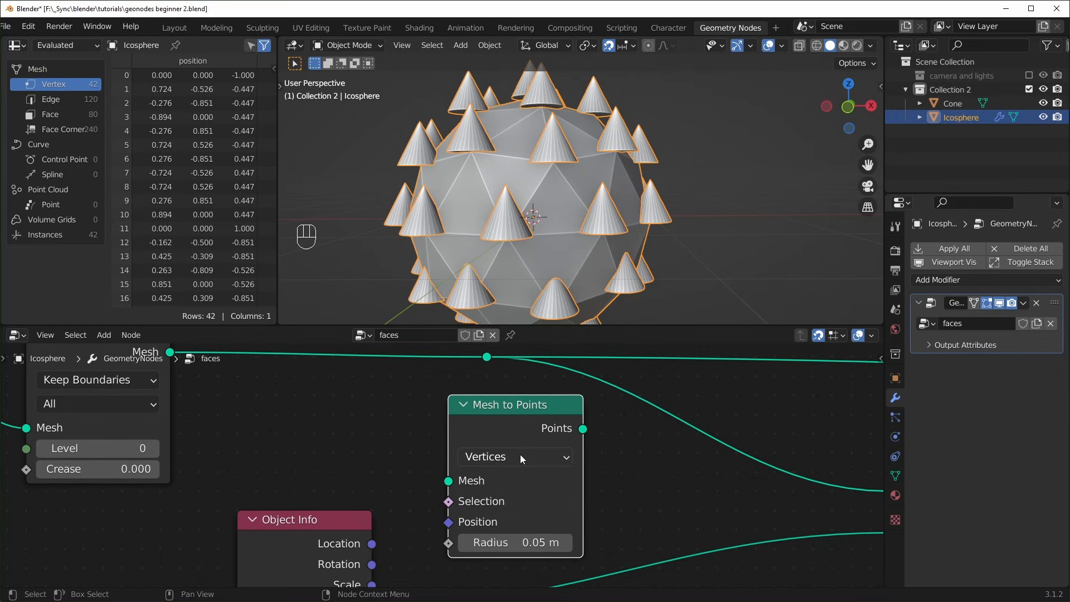
scroll(590, 462, down, 3)
middle_drag(590, 462, 550, 466)
scroll(526, 449, down, 2)
drag(439, 437, 546, 423)
scroll(445, 417, up, 1)
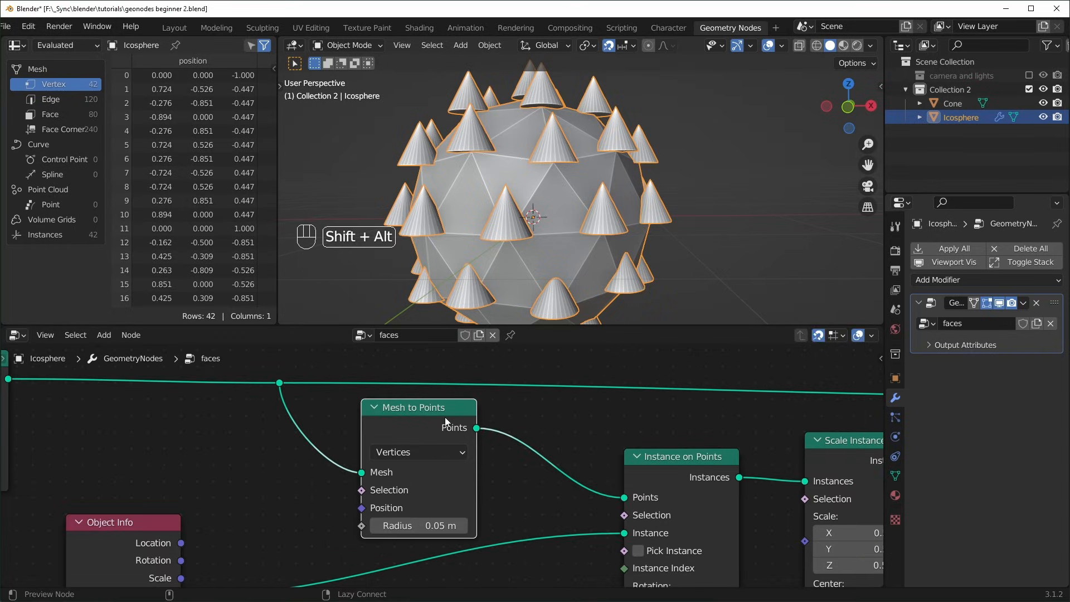
- Preview the Mesh to Points output, try its Edges mode, and settle on Faces
alt+shift+click(445, 417)
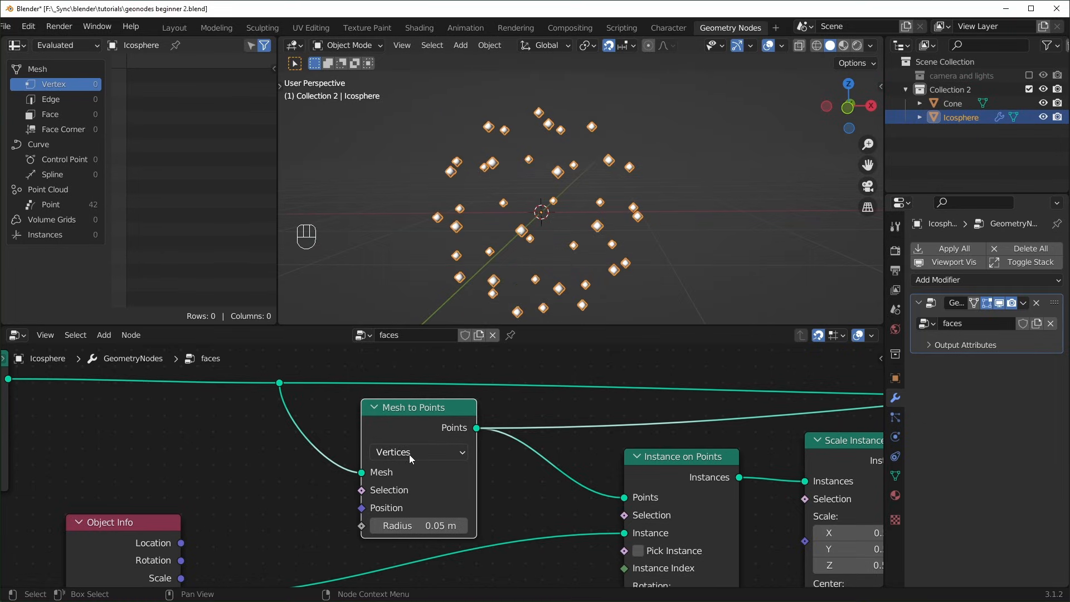
click(438, 449)
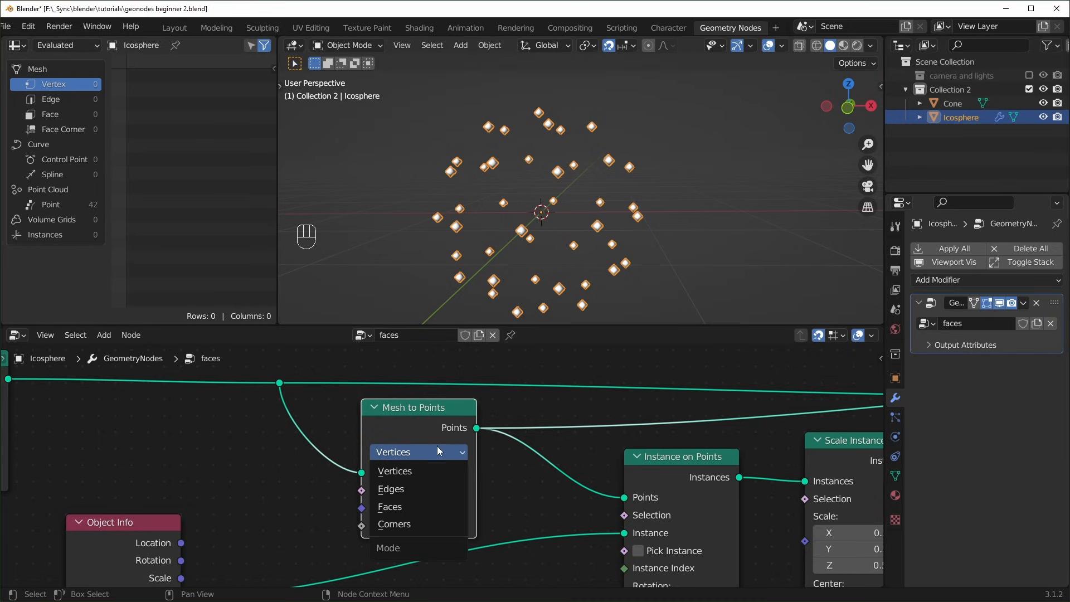
click(415, 490)
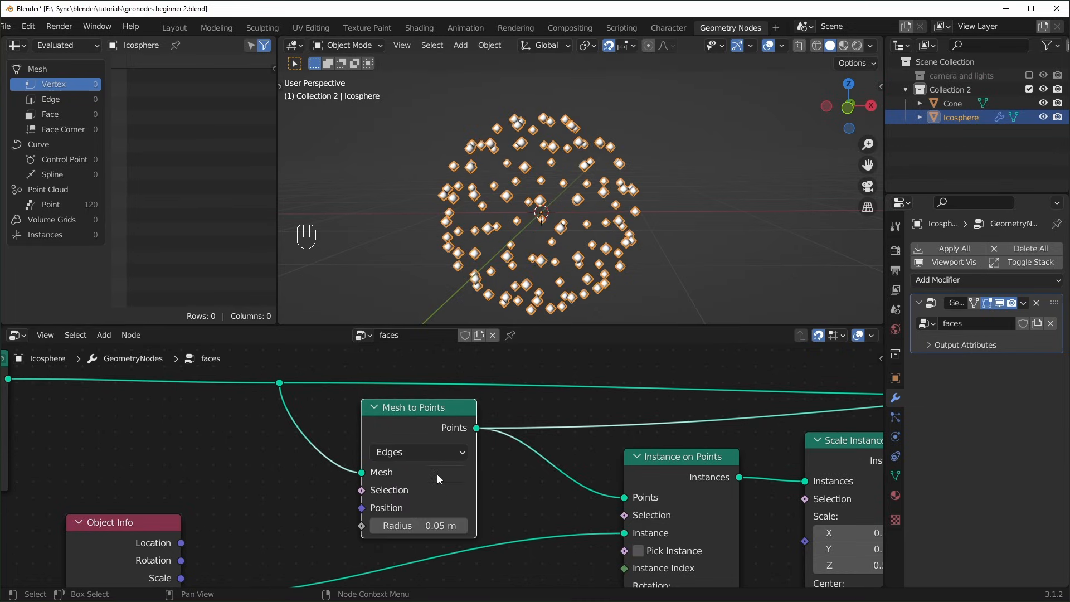
ctrl+scroll(429, 449, down, 1)
click(409, 453)
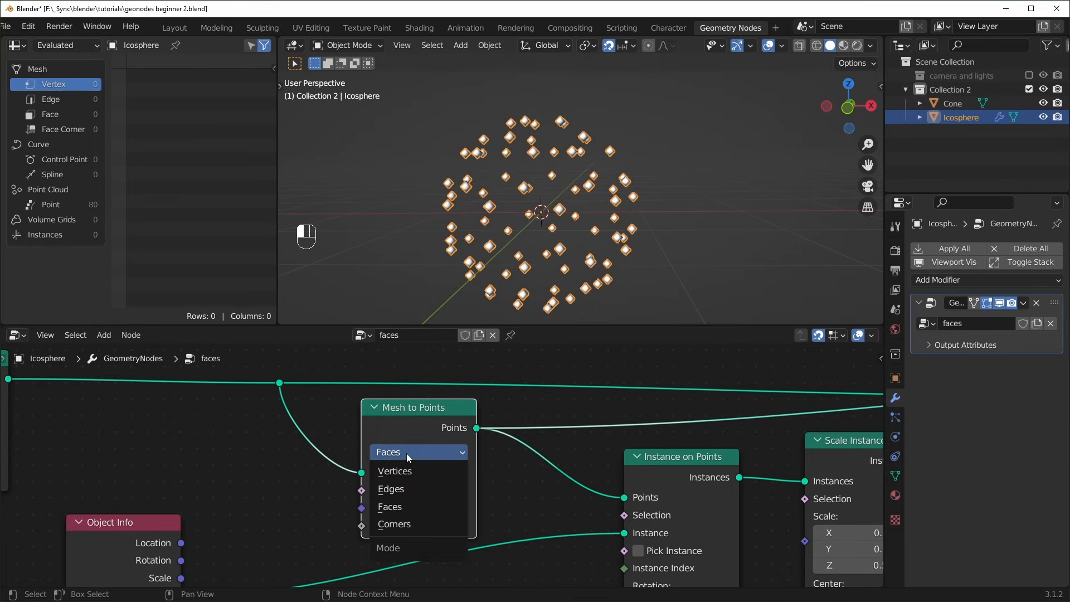
click(397, 507)
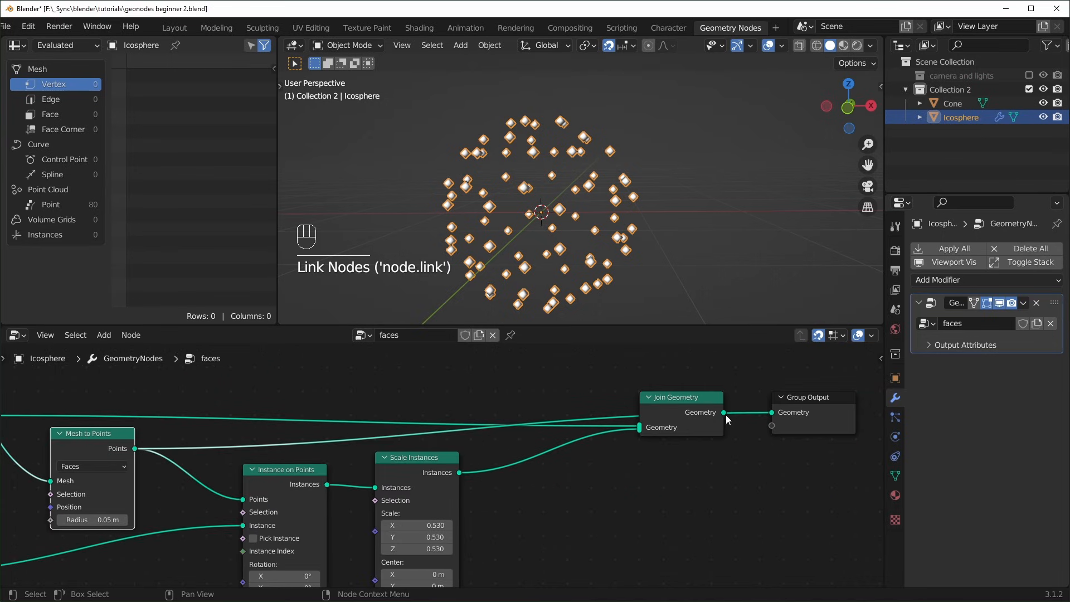
- Restore the Join Geometry link to Group Output, inspect the cones on the icosphere, and keep Mesh to Points on Faces
drag(725, 413, 781, 415)
middle_drag(472, 484, 557, 473)
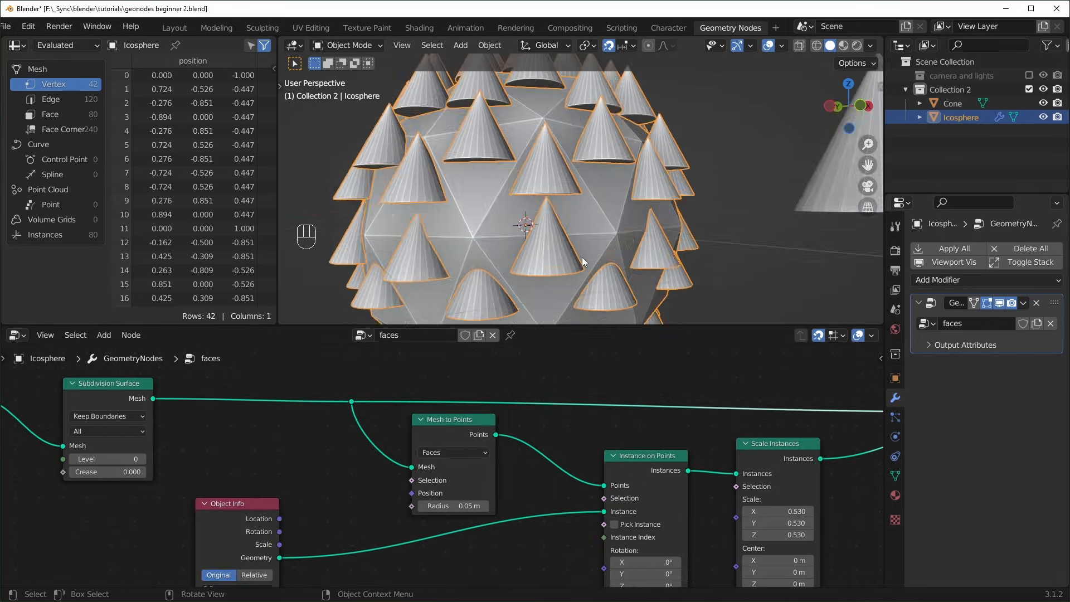
middle_drag(582, 257, 620, 258)
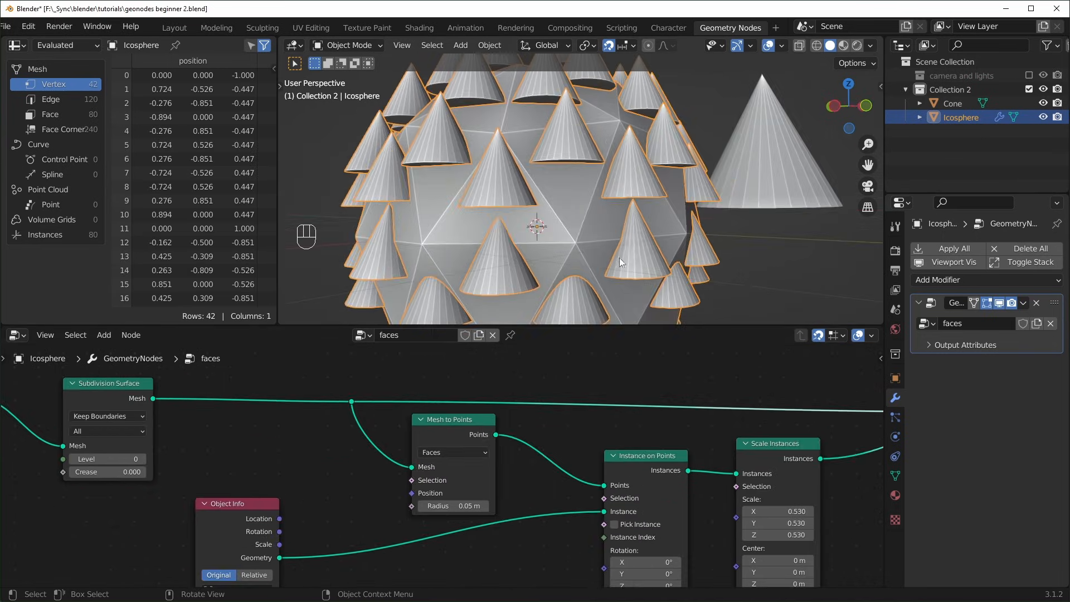
click(458, 453)
click(457, 466)
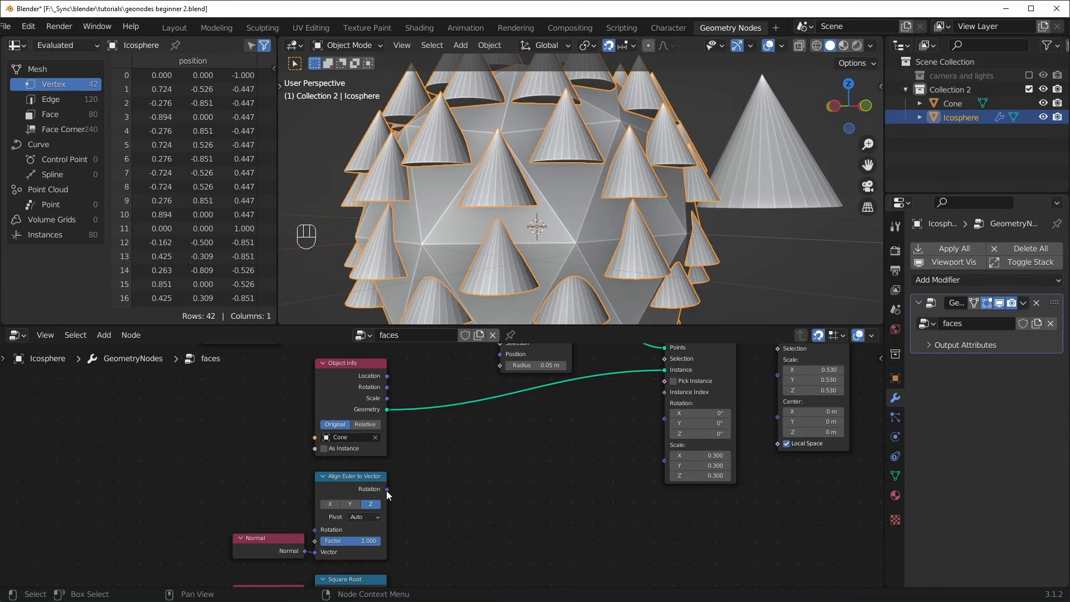
- Try driving Instance on Points' Rotation with Align Euler to Vector and its Scale with Square Root, and cut both links again
drag(387, 489, 665, 425)
scroll(693, 205, down, 4)
middle_drag(689, 237, 662, 248)
middle_drag(544, 441, 569, 344)
middle_drag(470, 482, 415, 522)
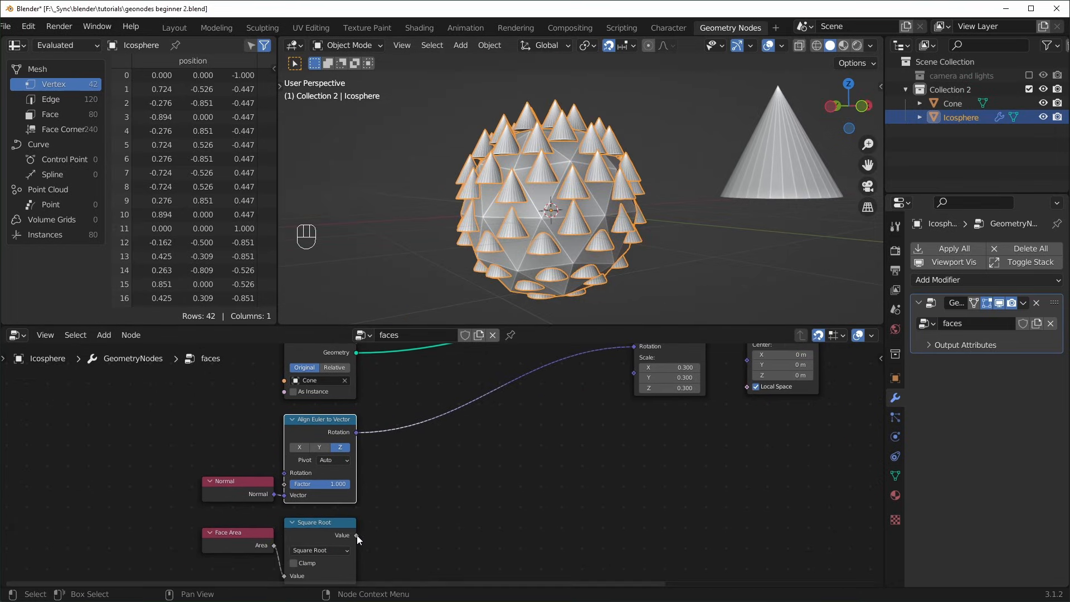
drag(357, 536, 640, 377)
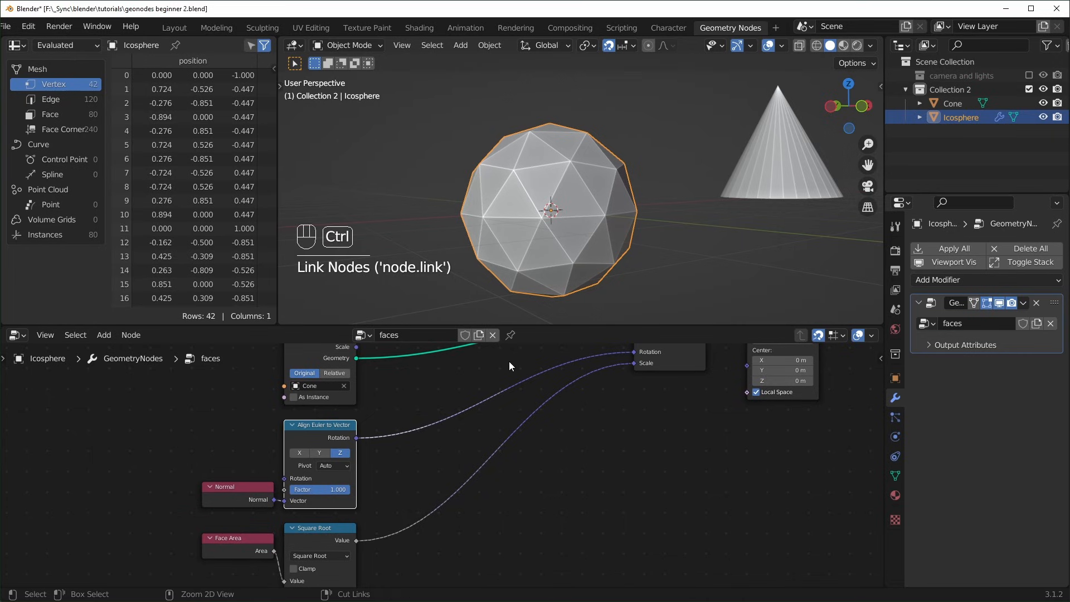
ctrl+right_drag(509, 361, 548, 399)
- Try feeding only the square root of the Face Area into the Scale input of Instance on Points
middle_drag(243, 433, 462, 384)
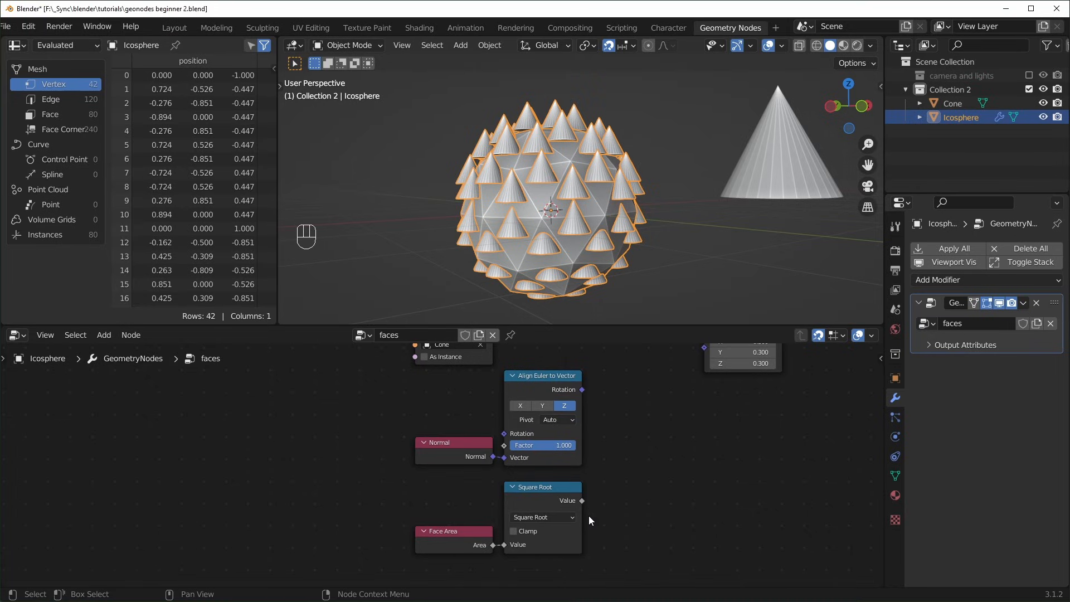
scroll(461, 484, up, 1)
middle_drag(461, 483, 457, 468)
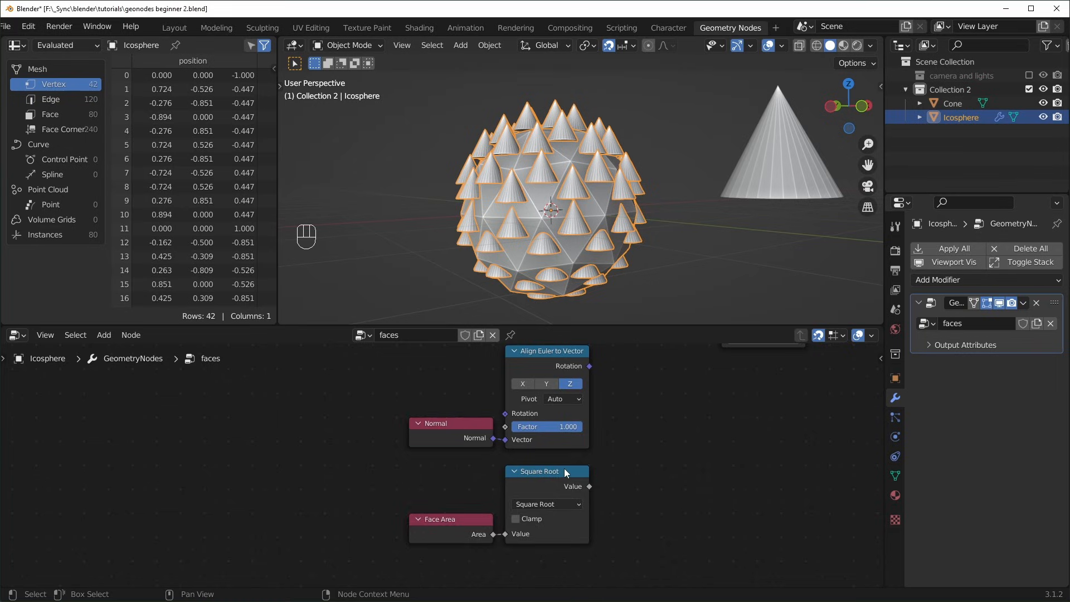
scroll(564, 468, down, 1)
middle_drag(568, 405, 572, 415)
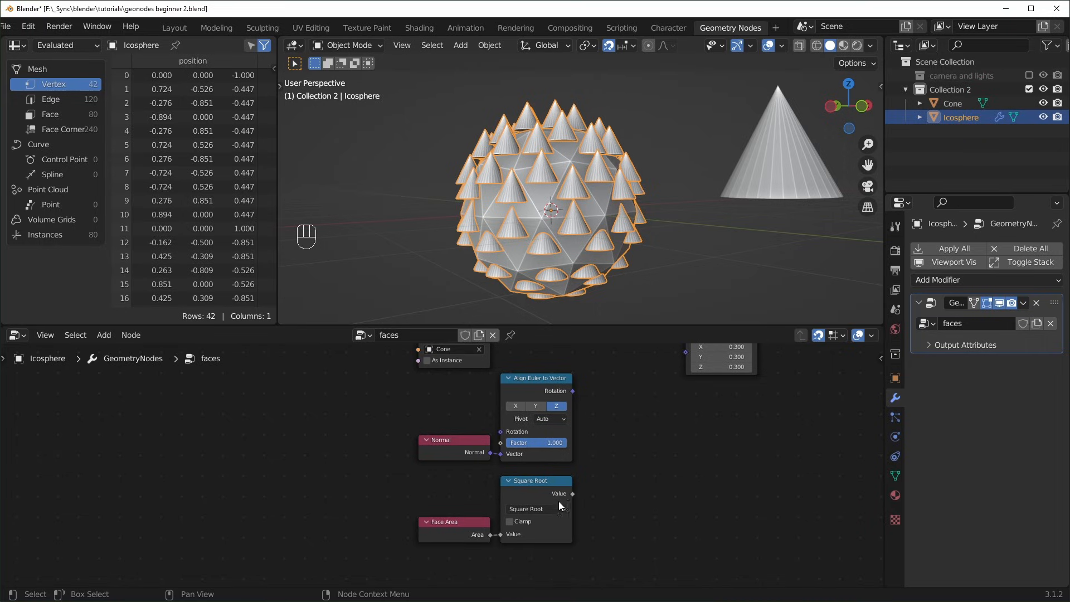
drag(571, 493, 553, 421)
scroll(685, 347, down, 1)
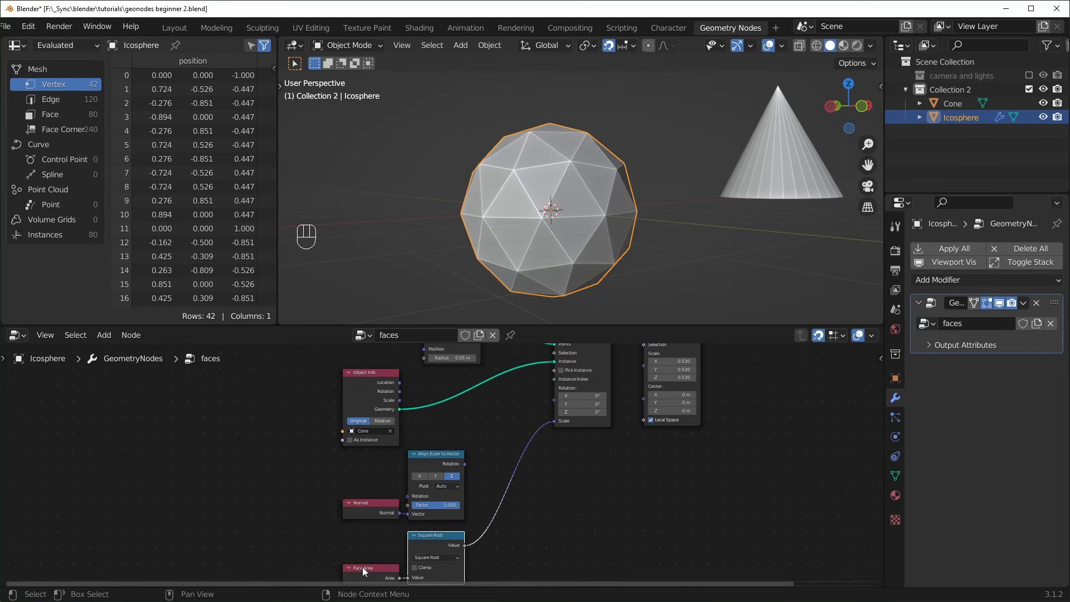
- Follow the nodes back from Instance on Points and preview the point cloud that Mesh to Points outputs
scroll(540, 419, up, 2)
middle_drag(540, 419, 533, 492)
middle_drag(565, 455, 573, 487)
scroll(546, 483, up, 3)
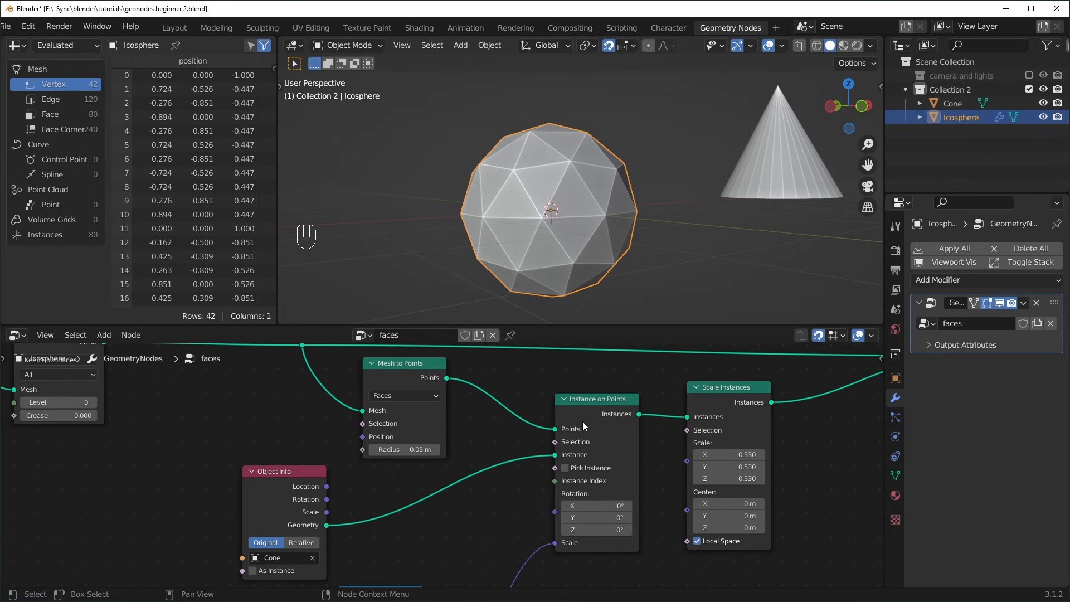
click(560, 429)
middle_drag(600, 419, 627, 434)
scroll(606, 431, up, 2)
drag(409, 377, 431, 386)
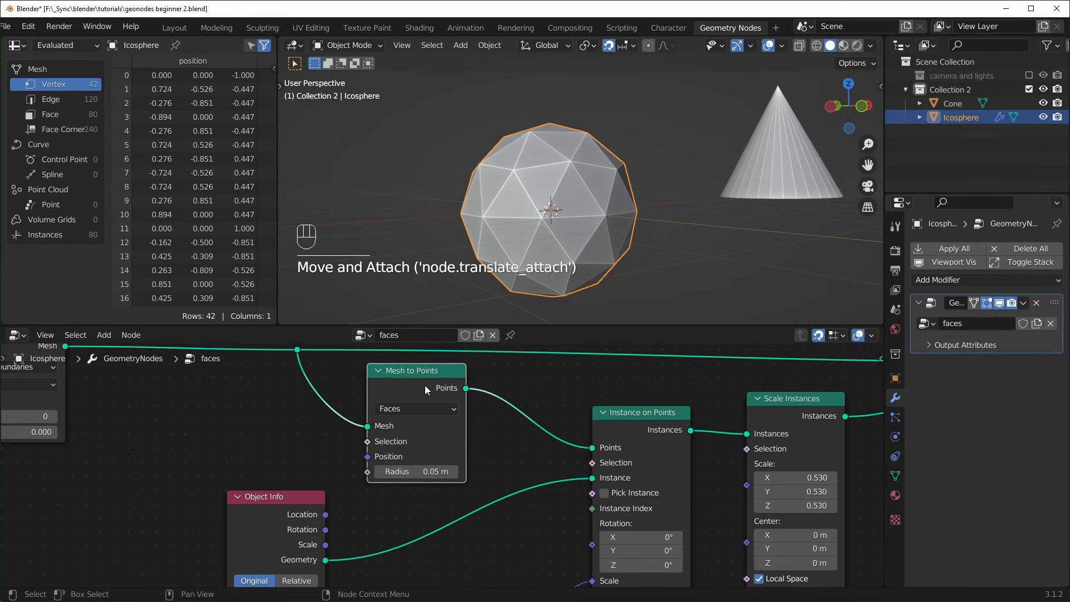
alt+shift+click(429, 379)
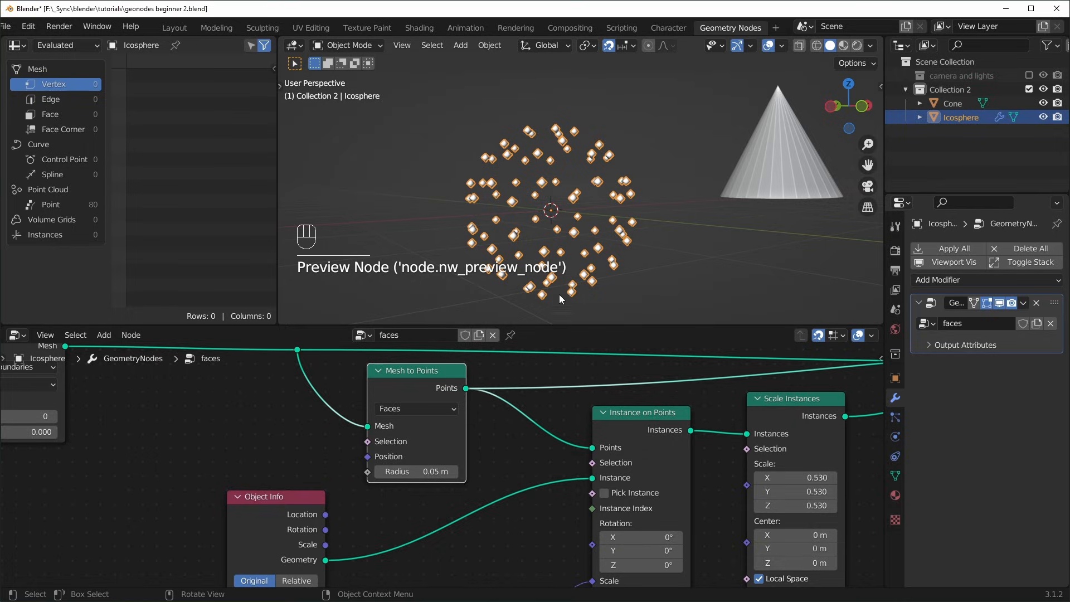
- Disconnect the Square Root value from the Scale input of Instance on Points
scroll(487, 448, down, 3)
middle_drag(494, 457, 524, 374)
middle_drag(505, 513, 533, 431)
middle_drag(474, 569, 509, 484)
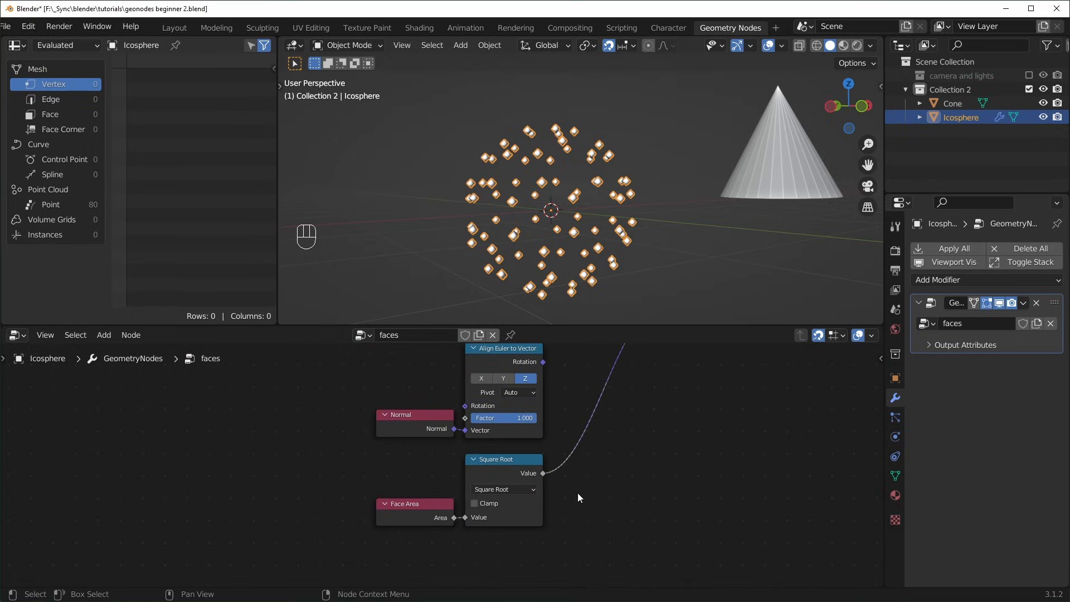
middle_drag(578, 492, 547, 553)
drag(586, 446, 573, 502)
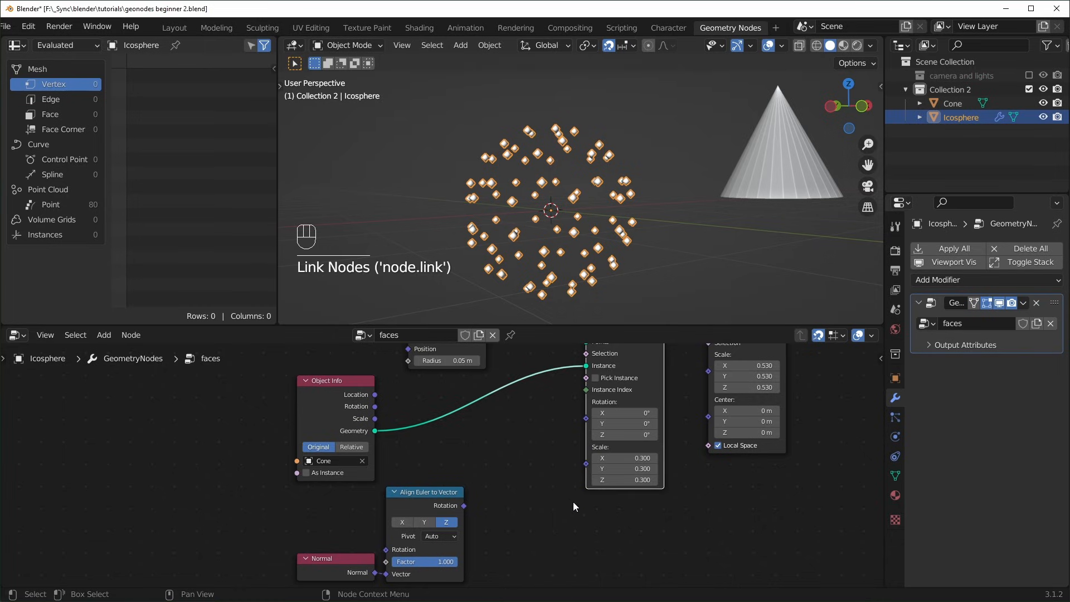
- Preview the Subdivision Surface mesh at the reroute, and return to viewing the joined geometry with cones
middle_drag(326, 577, 345, 547)
middle_drag(478, 485, 467, 517)
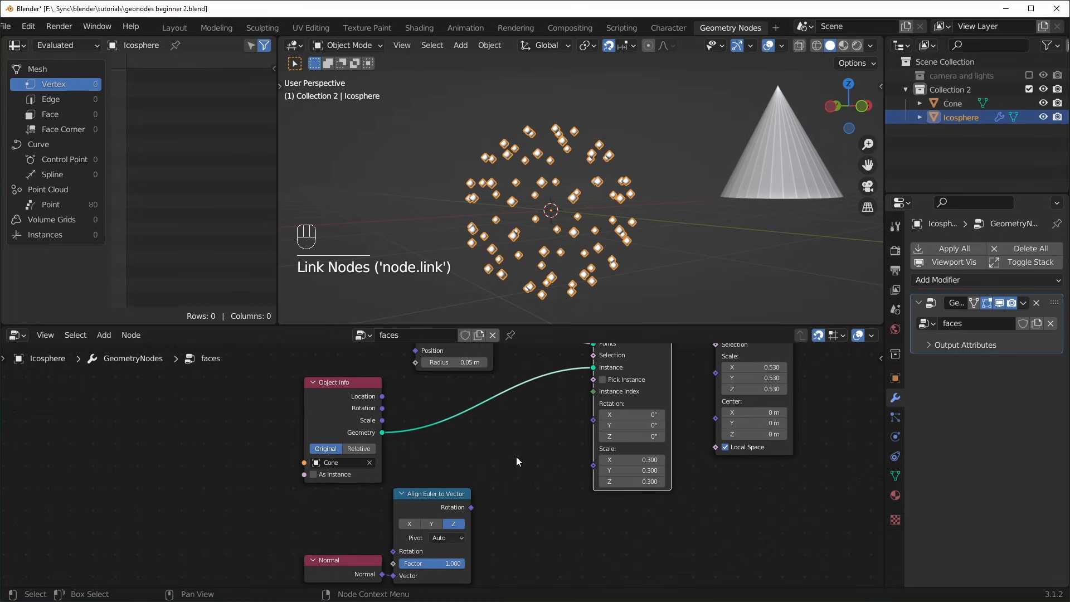
middle_drag(516, 457, 544, 546)
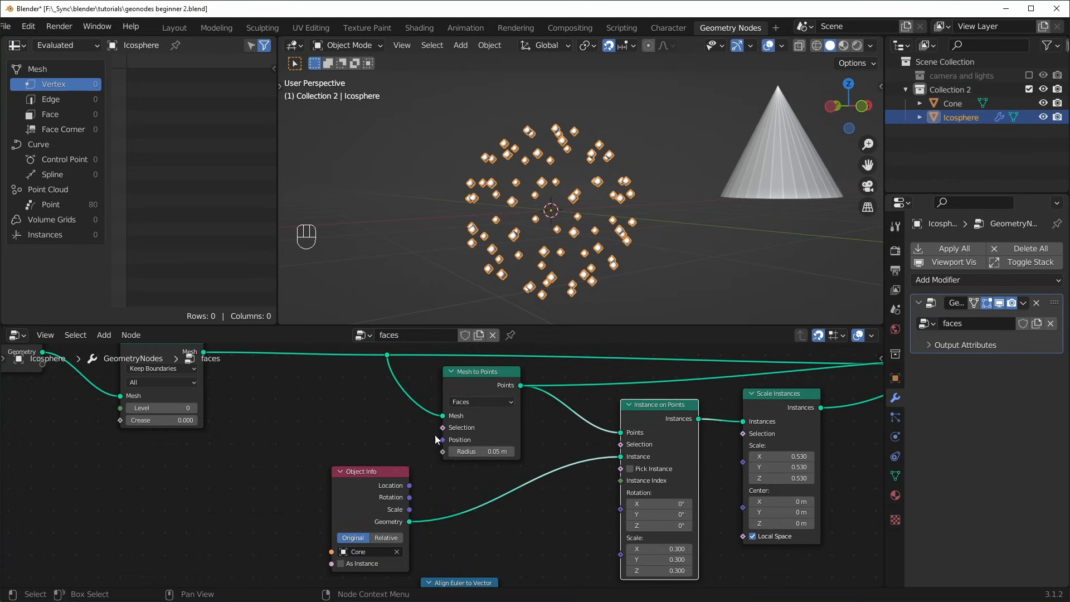
middle_drag(438, 435, 591, 462)
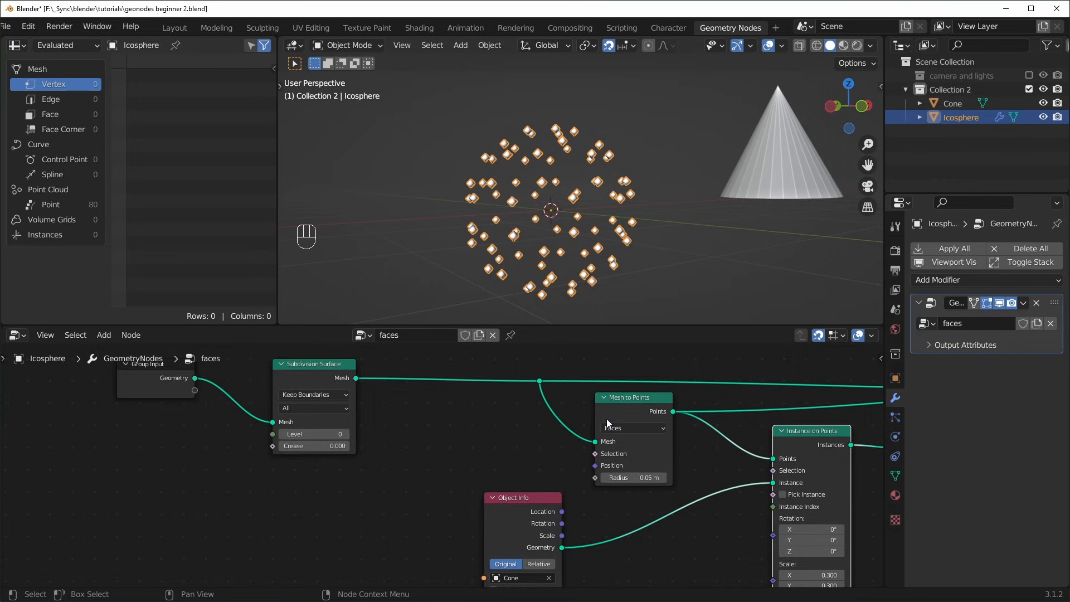
alt+shift+click(540, 381)
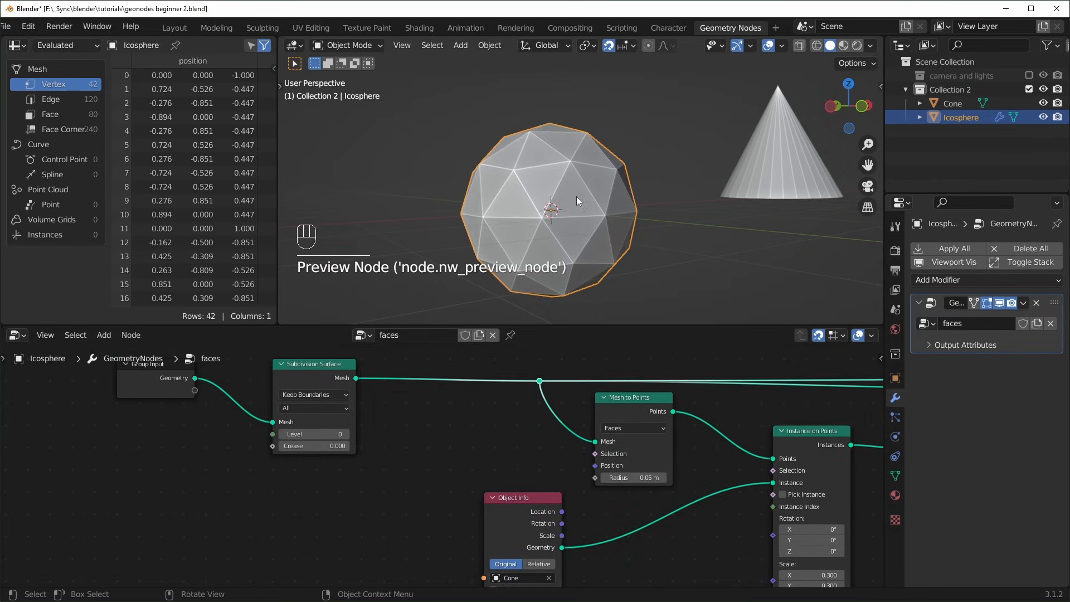
scroll(434, 437, down, 1)
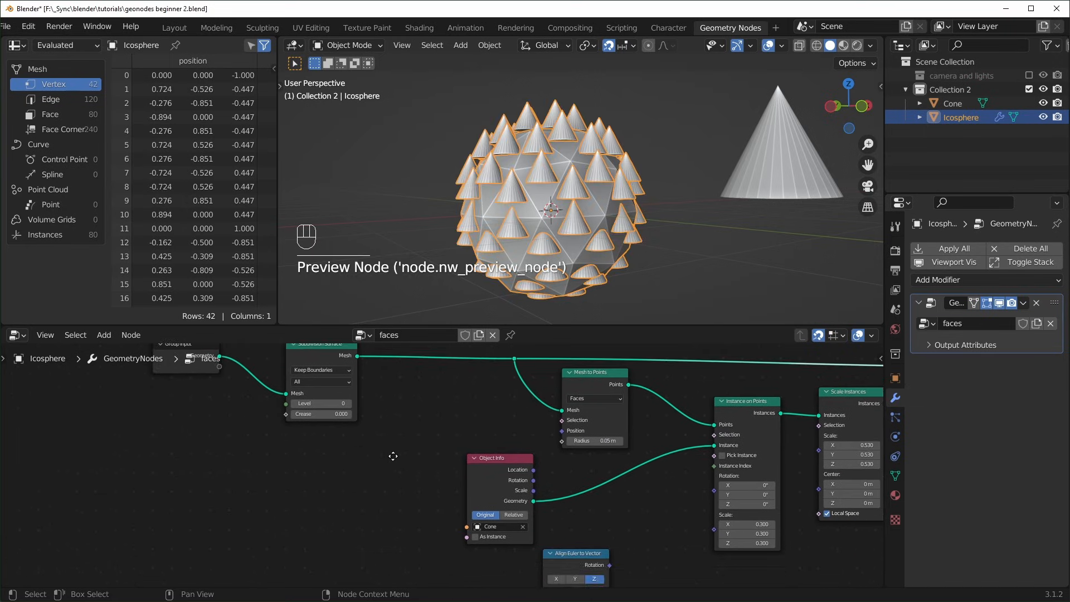
- Shift the Subdivision Surface node closer to Group Input and add an unlinked Capture Attribute node after it
middle_drag(394, 457, 405, 452)
click(405, 452)
click(309, 379)
drag(309, 379, 272, 370)
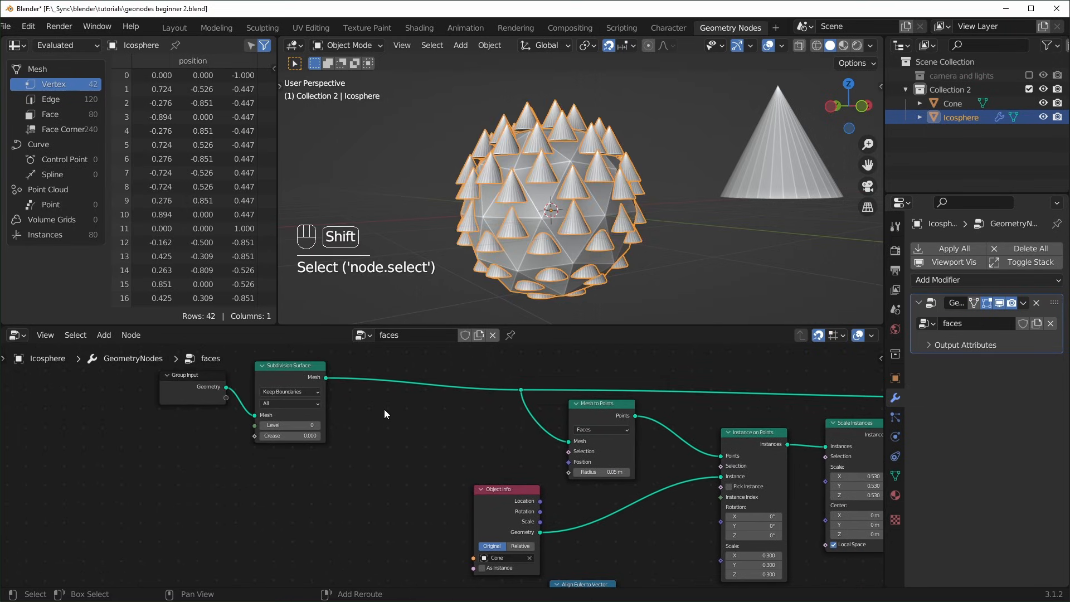
key(shift+a)
mouse_move(347, 299)
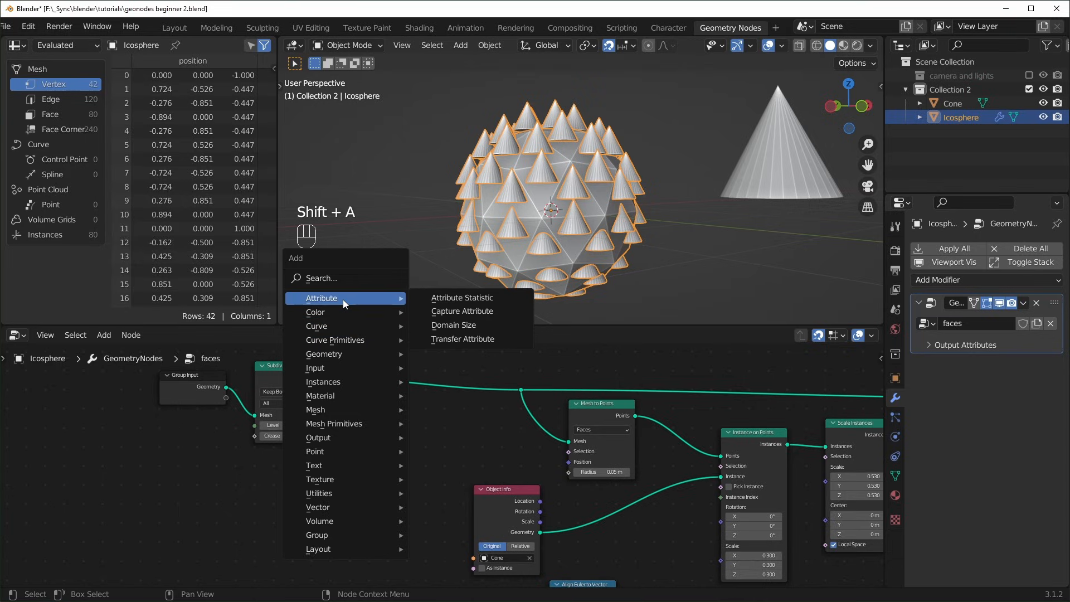
click(471, 313)
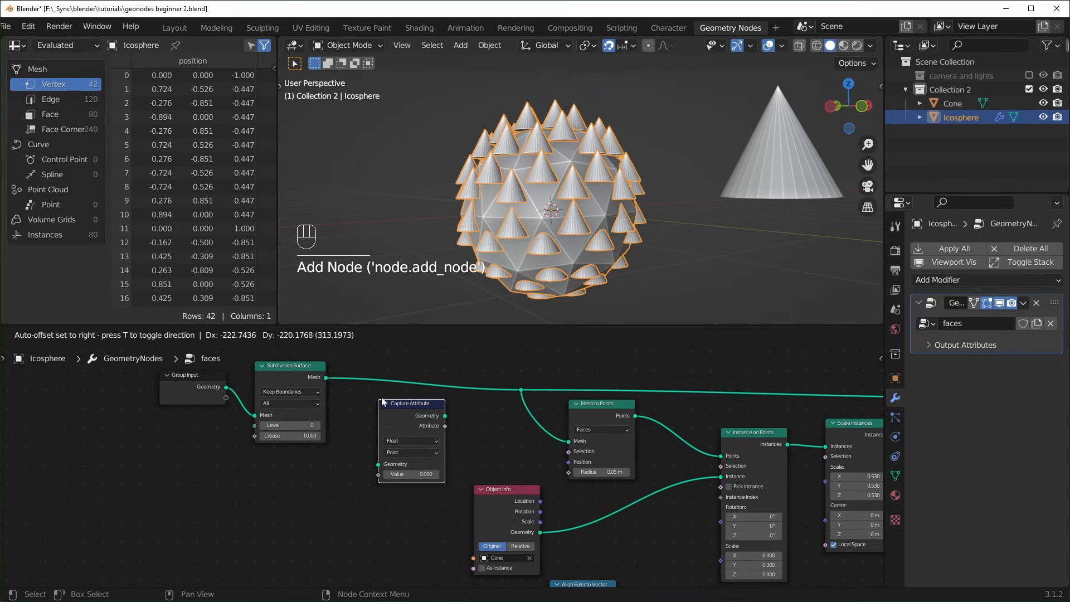
click(380, 400)
drag(417, 415, 398, 415)
- Insert the Capture Attribute node into the geometry link between Subdivision Surface and the reroute
scroll(433, 465, down, 3)
middle_drag(433, 469, 475, 425)
middle_drag(524, 504, 527, 478)
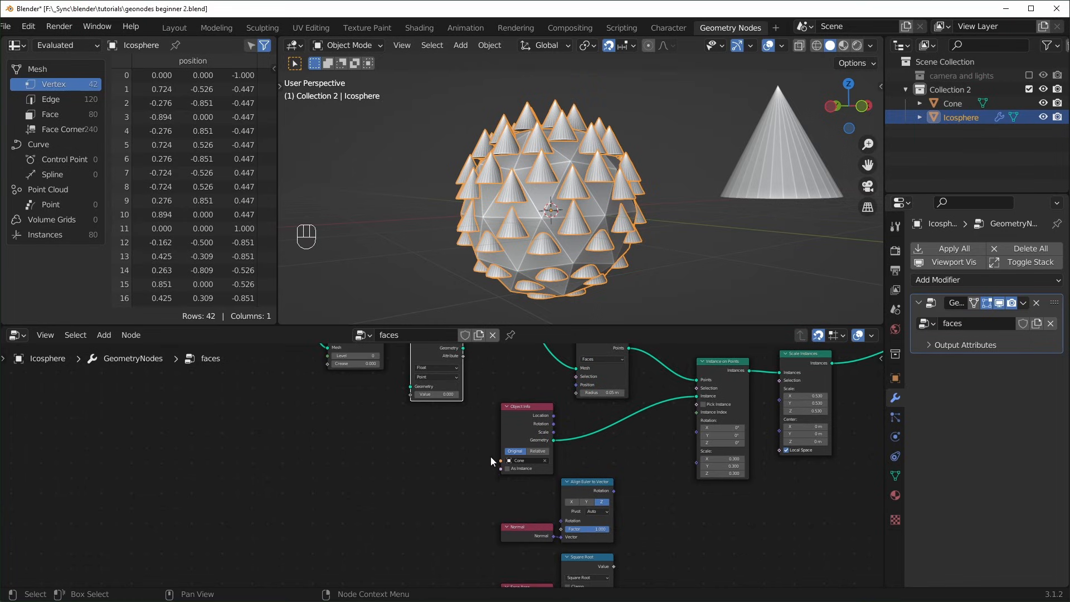
middle_drag(485, 443, 483, 510)
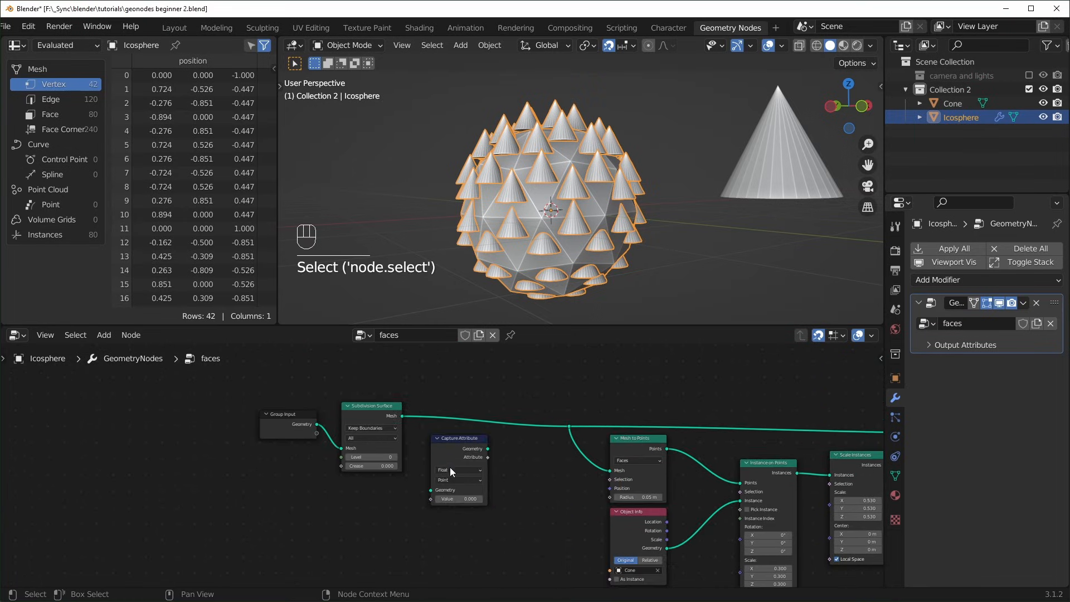
drag(454, 446, 455, 402)
scroll(454, 446, up, 3)
scroll(493, 470, up, 3)
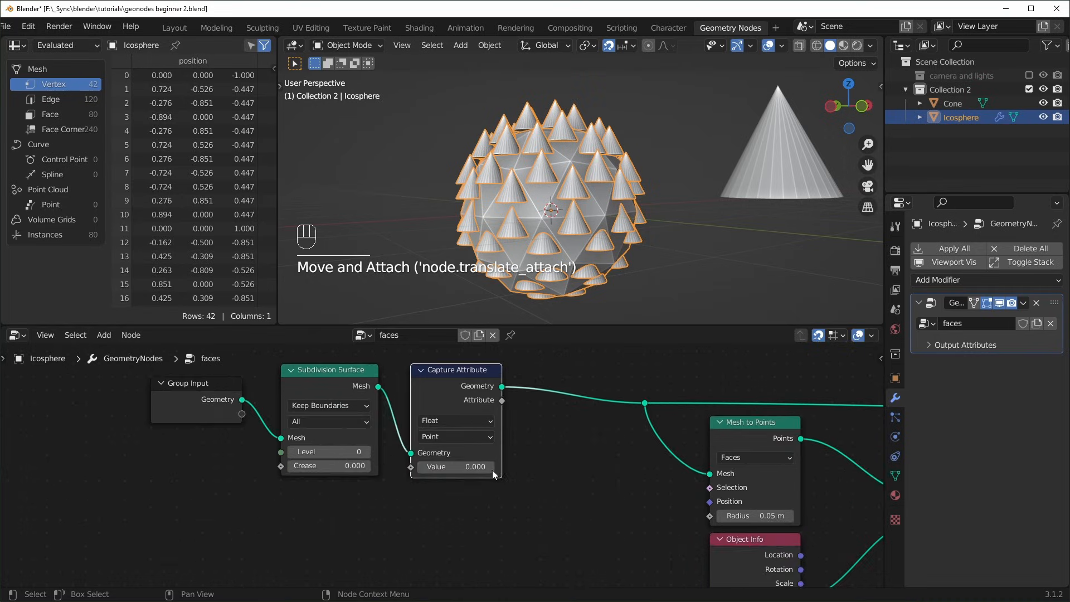
- Relocate the Normal node to sit directly beneath the Capture Attribute node
scroll(493, 470, down, 4)
middle_drag(493, 470, 533, 388)
drag(536, 511, 514, 421)
middle_drag(513, 422, 526, 520)
scroll(519, 493, up, 4)
drag(513, 518, 511, 501)
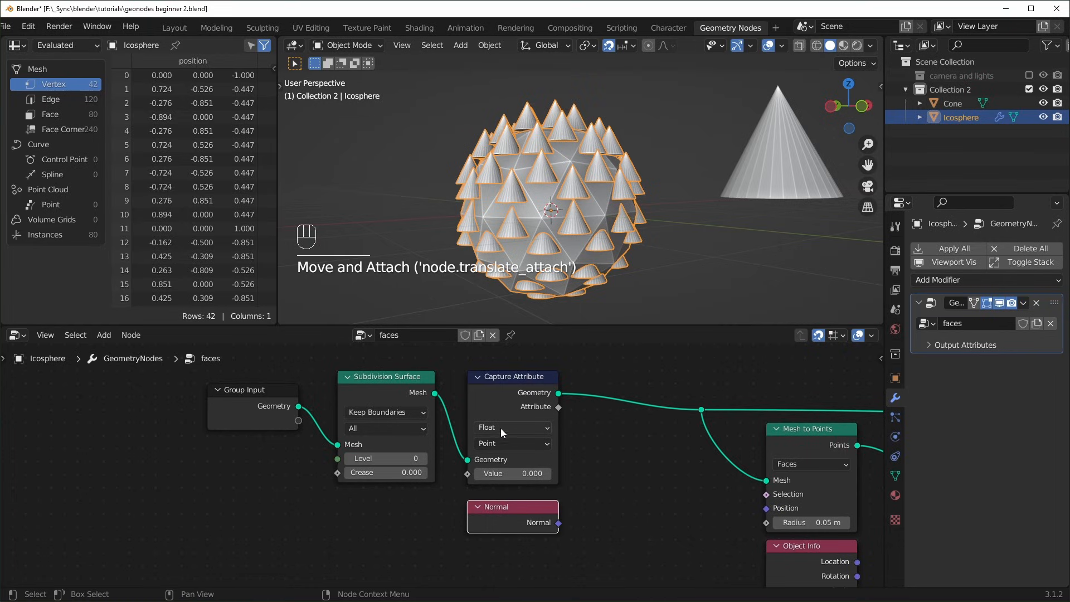
- Set the Capture Attribute data type to Vector and lower the Normal node to clear the expanded node
click(503, 428)
click(510, 470)
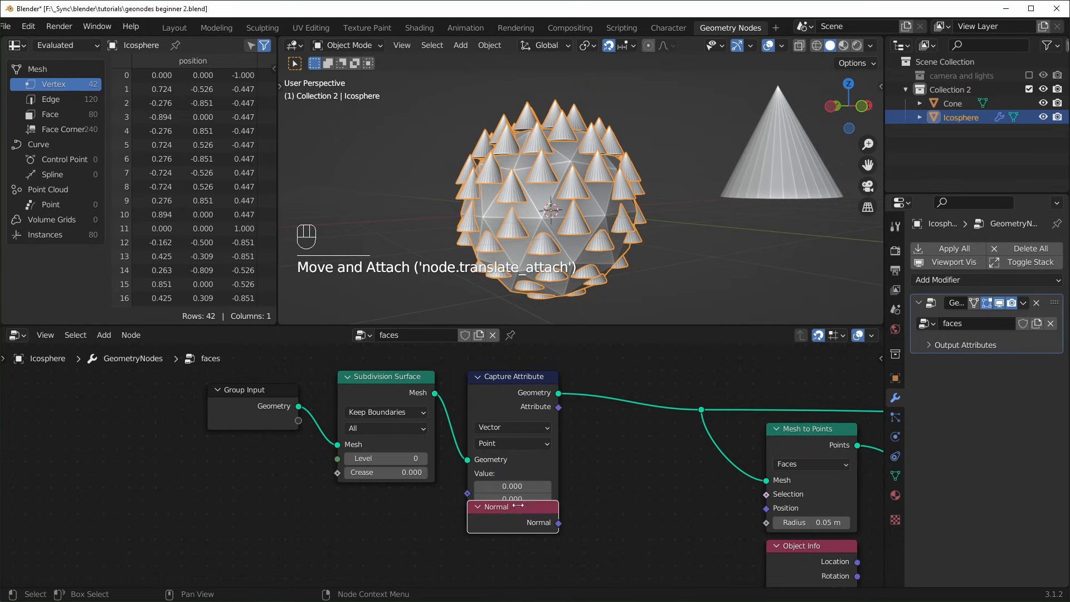
drag(517, 511, 534, 534)
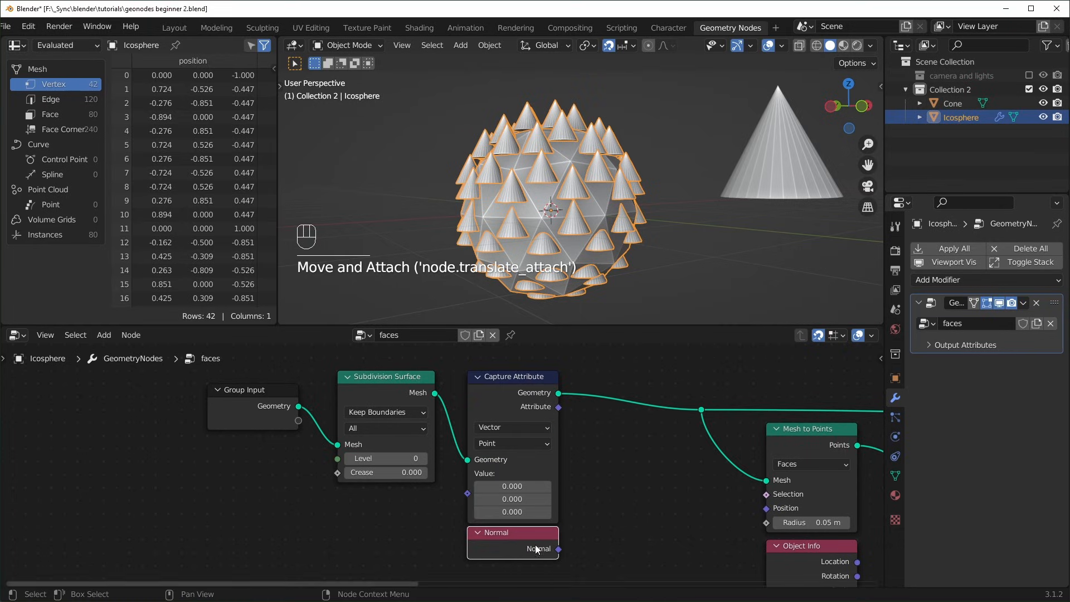
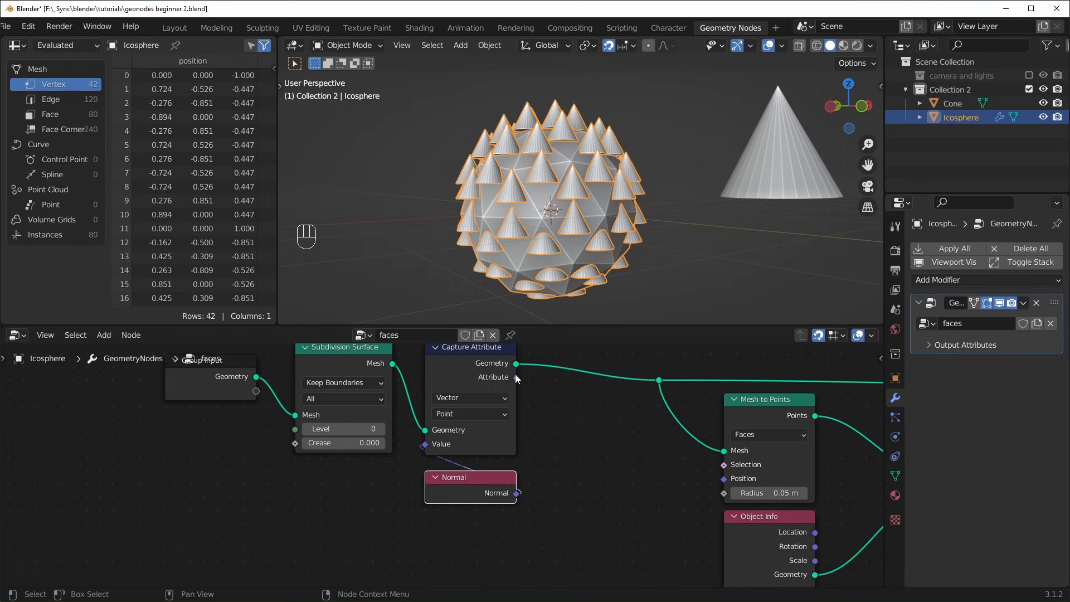
- Link the Capture Attribute node's Attribute output to the Vector input of the Align Euler to Vector node
scroll(546, 459, down, 5)
middle_drag(618, 516, 522, 479)
scroll(557, 478, down, 3)
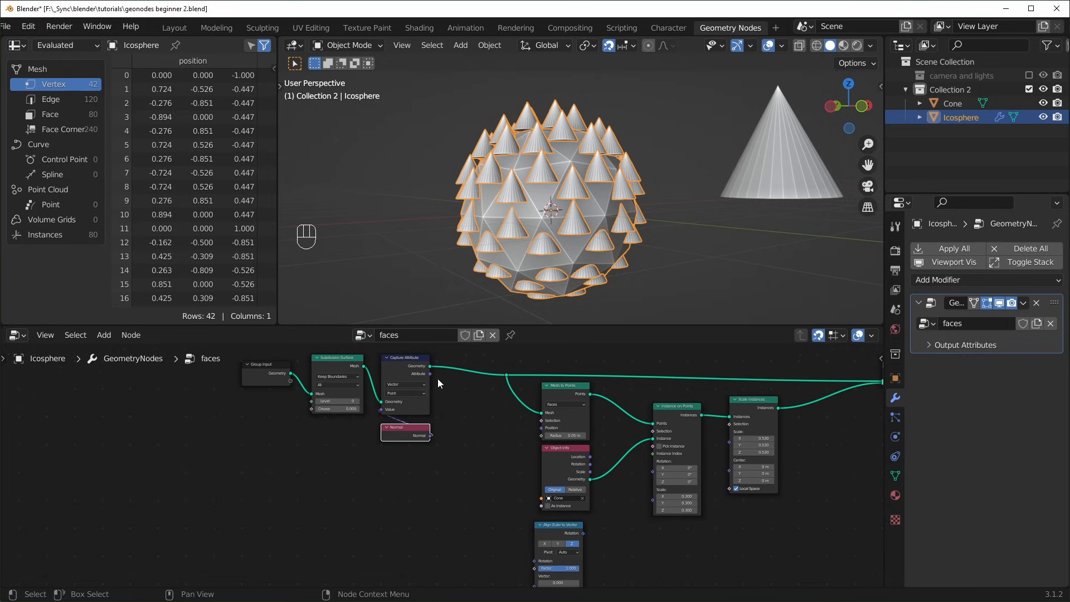
drag(431, 373, 535, 501)
- Link the Align Euler to Vector node's Rotation output to the Rotation input of Instance on Points
scroll(535, 490, up, 6)
mouse_move(512, 486)
middle_down()
mouse_move(554, 497)
mouse_move(499, 496)
middle_up()
middle_drag(619, 450, 510, 494)
drag(508, 497, 617, 401)
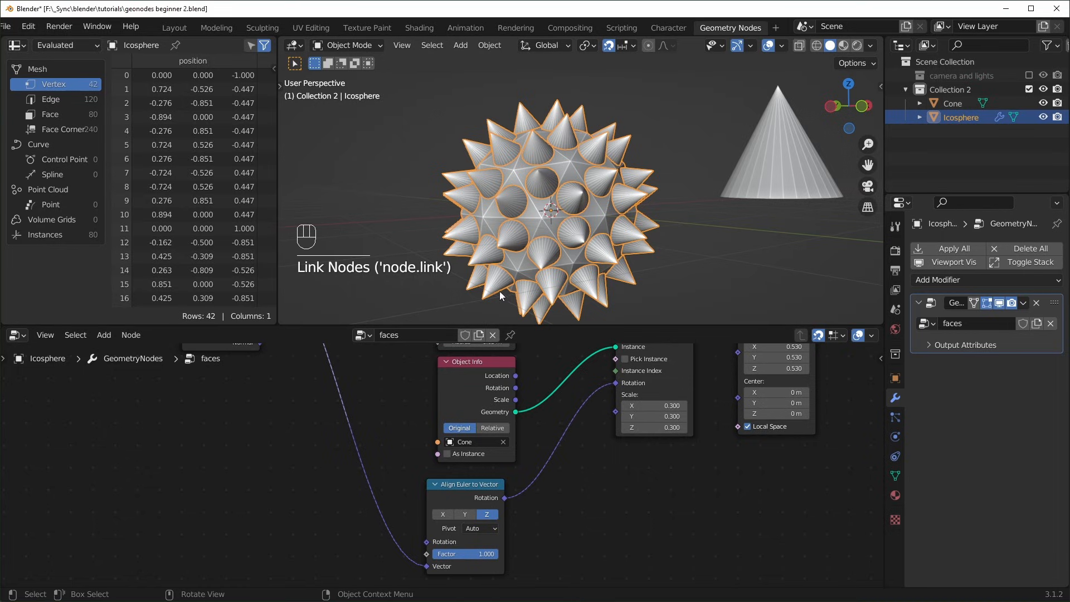
- Preview the output of the Capture Attribute node, the Mesh to Points node and finally the Join Geometry node
scroll(391, 421, down, 4)
middle_drag(329, 440, 443, 520)
scroll(441, 385, up, 1)
ctrl+shift+click(401, 364)
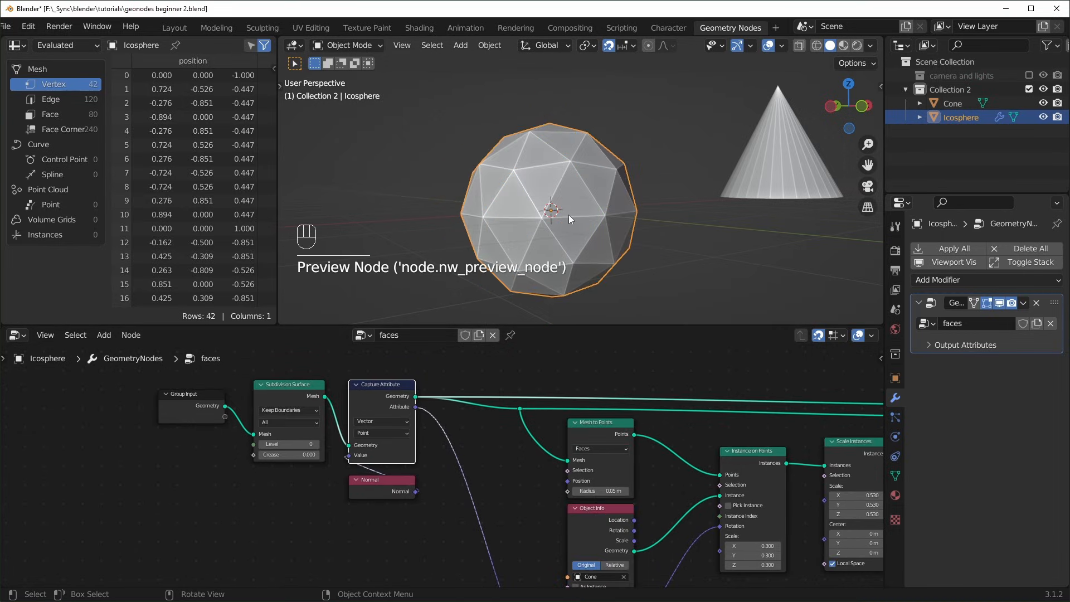
ctrl+shift+click(613, 449)
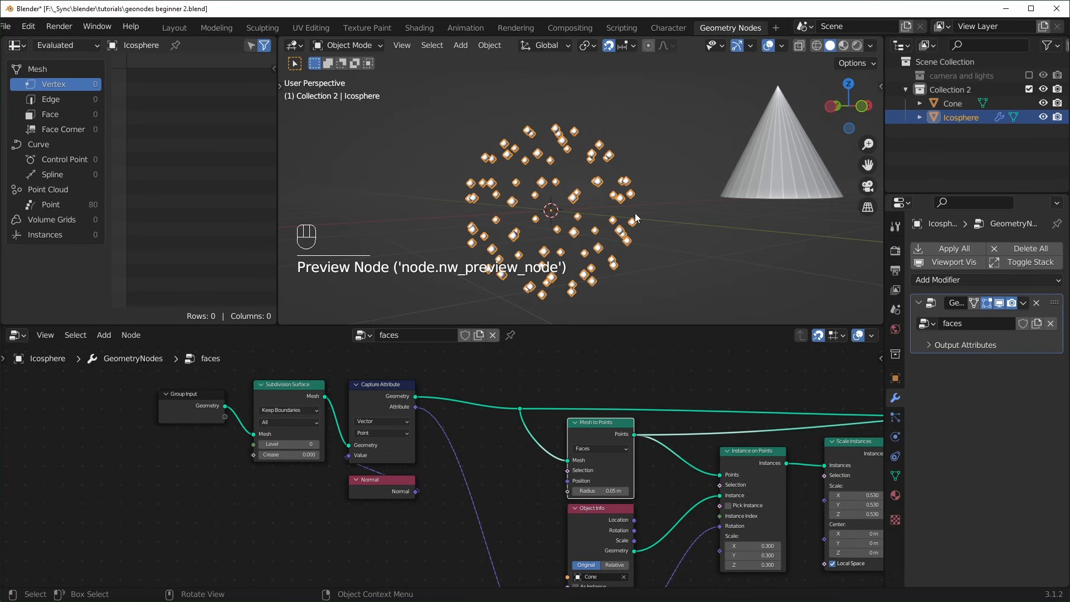
ctrl+scroll(580, 435, down, 8)
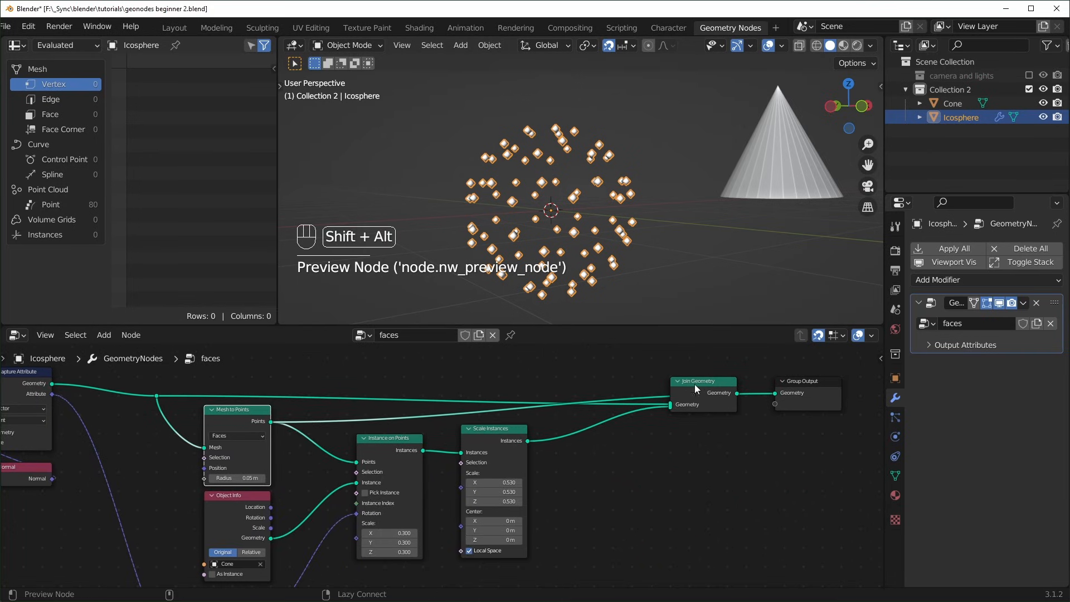
ctrl+shift+click(694, 385)
middle_drag(204, 518, 377, 472)
scroll(377, 471, down, 1)
middle_drag(219, 489, 455, 517)
click(533, 485)
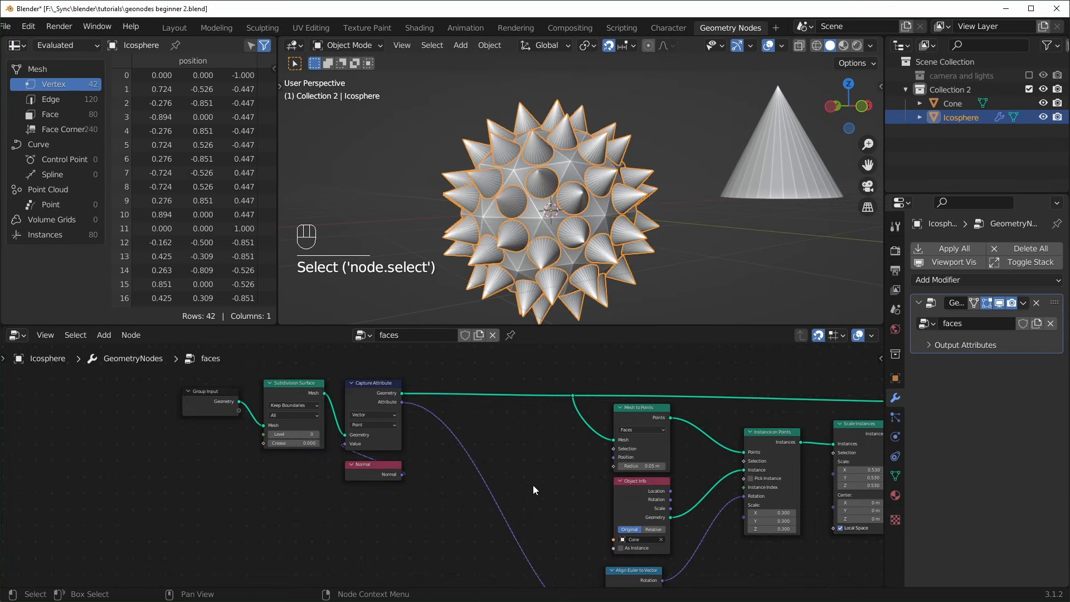
- Duplicate the Capture Attribute node into the geometry link after the original and set the copy's data type to Float
middle_drag(531, 527, 494, 495)
middle_drag(519, 548, 482, 398)
scroll(509, 514, up, 2)
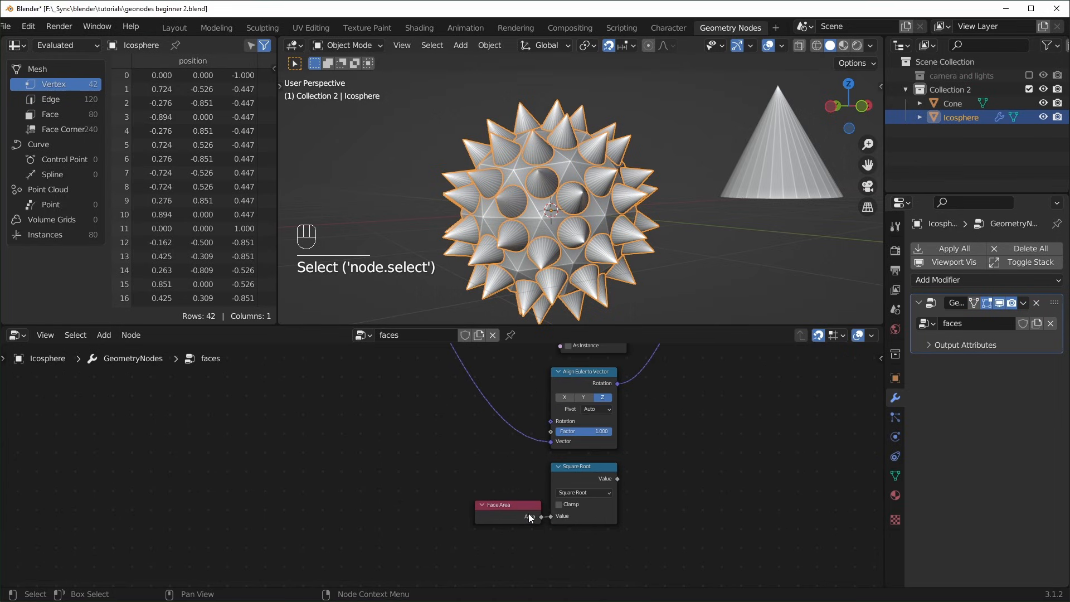
scroll(533, 507, down, 3)
middle_drag(534, 507, 578, 585)
middle_drag(417, 413, 383, 487)
scroll(326, 390, up, 6)
click(327, 390)
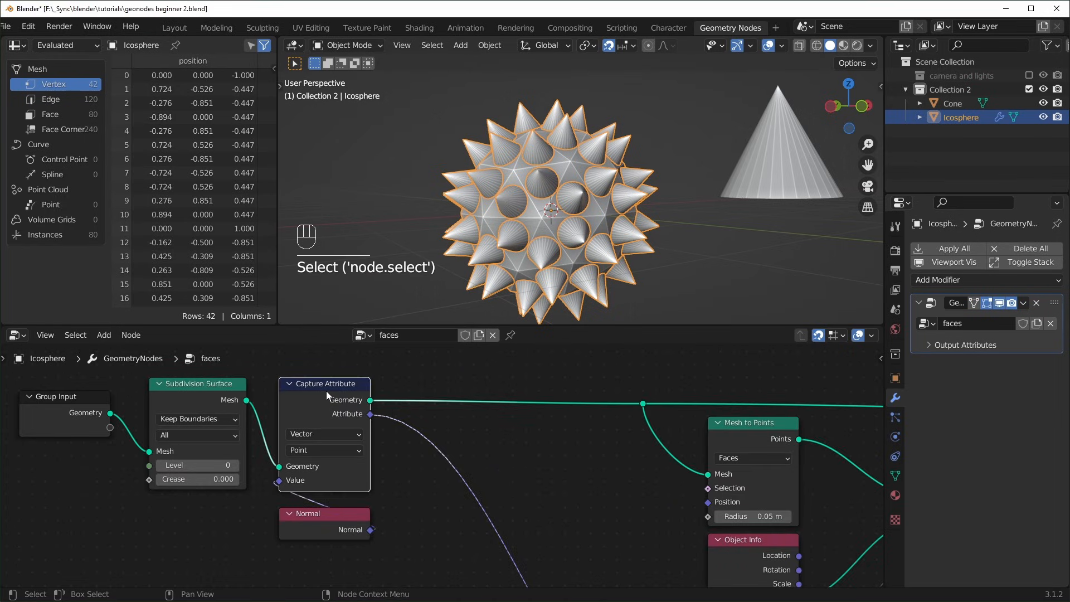
key(shift+d)
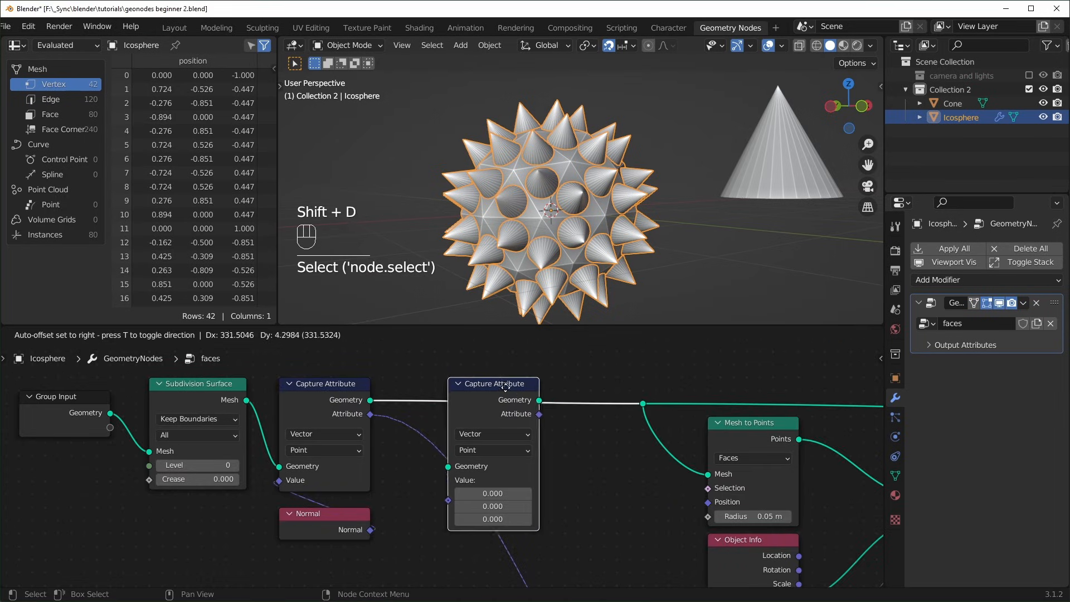
click(523, 416)
click(523, 421)
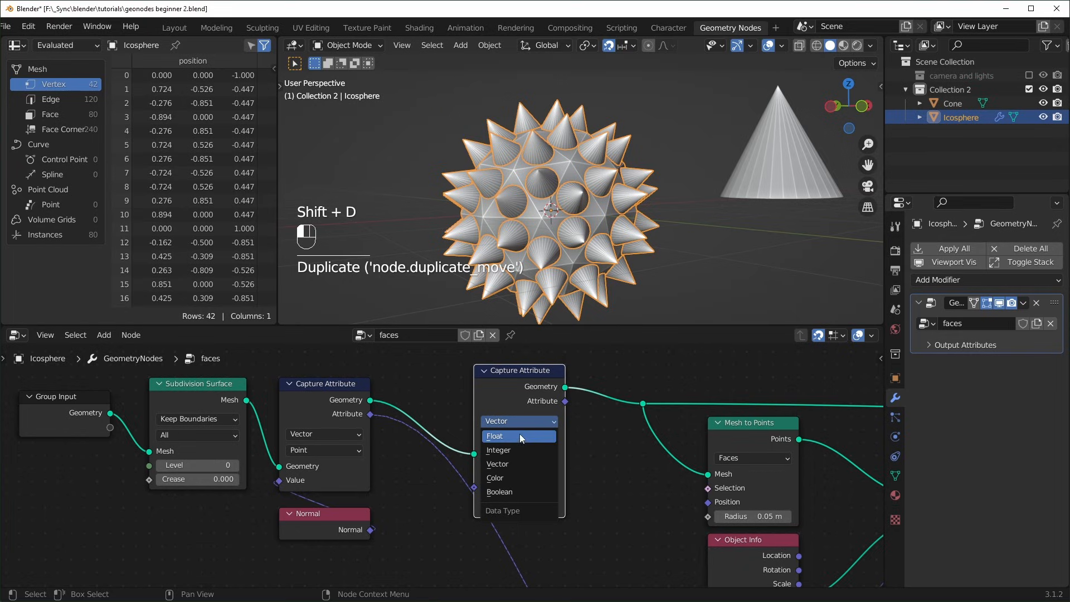
click(519, 434)
- Detach the Face Area node, place it beneath the Float Capture Attribute, and link its Area output to that node's Value
scroll(542, 504, down, 5)
middle_drag(583, 551, 567, 437)
alt+drag(569, 544, 541, 376)
alt+drag(540, 377, 535, 365)
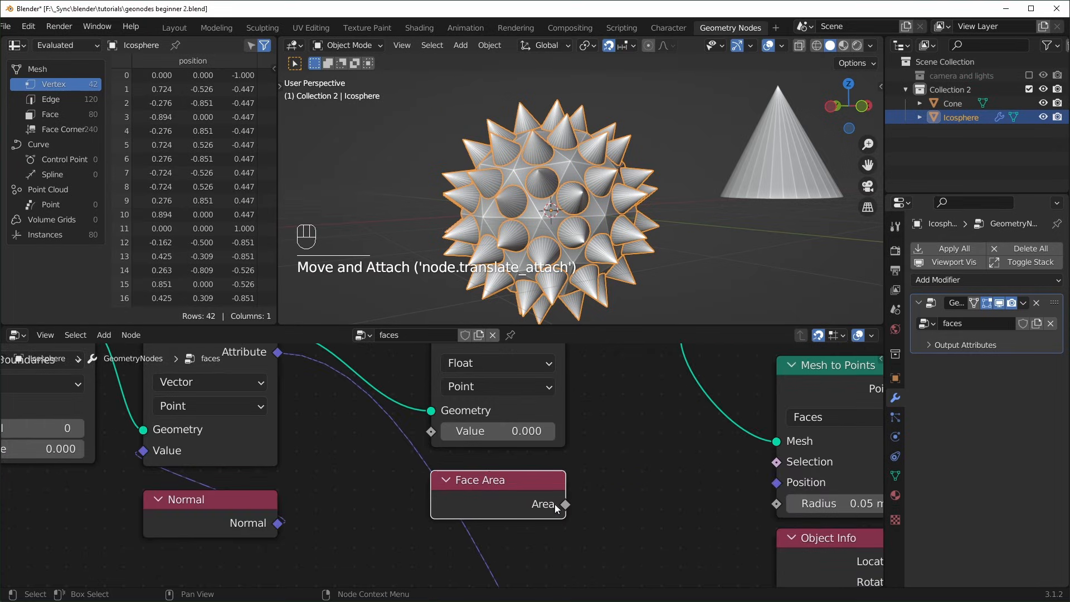
drag(565, 506, 436, 434)
- Route the captured face area through the Square Root node and into the Scale input of Instance on Points
scroll(565, 474, down, 2)
scroll(527, 429, down, 1)
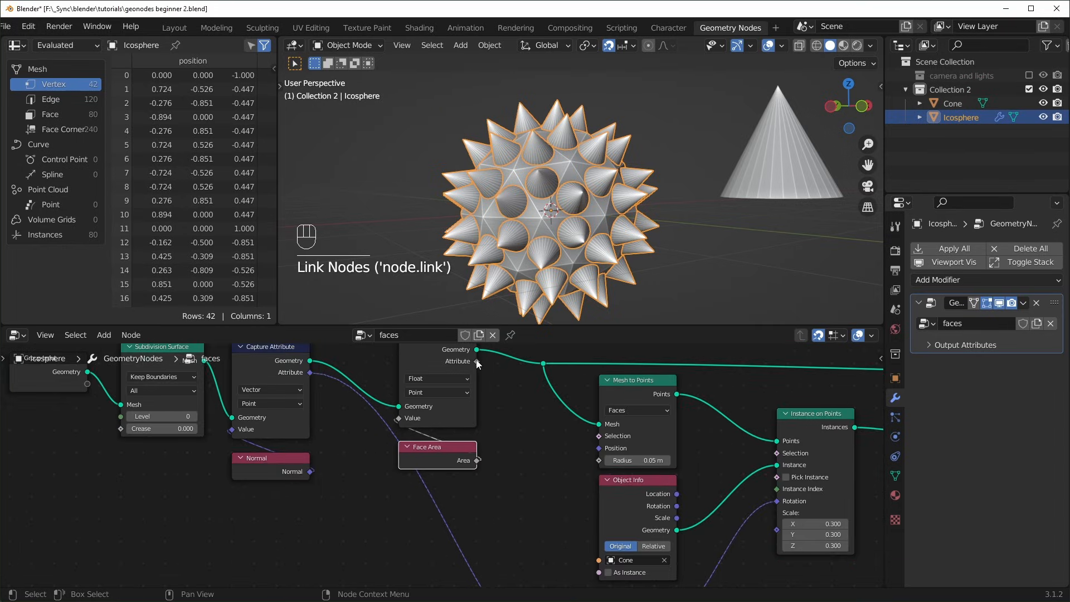
mouse_move(477, 364)
mouse_down()
mouse_move(509, 585)
mouse_move(584, 467)
mouse_up()
middle_drag(642, 427, 537, 510)
mouse_move(586, 455)
middle_down()
mouse_move(526, 494)
mouse_move(527, 509)
middle_up()
scroll(538, 492, down, 3)
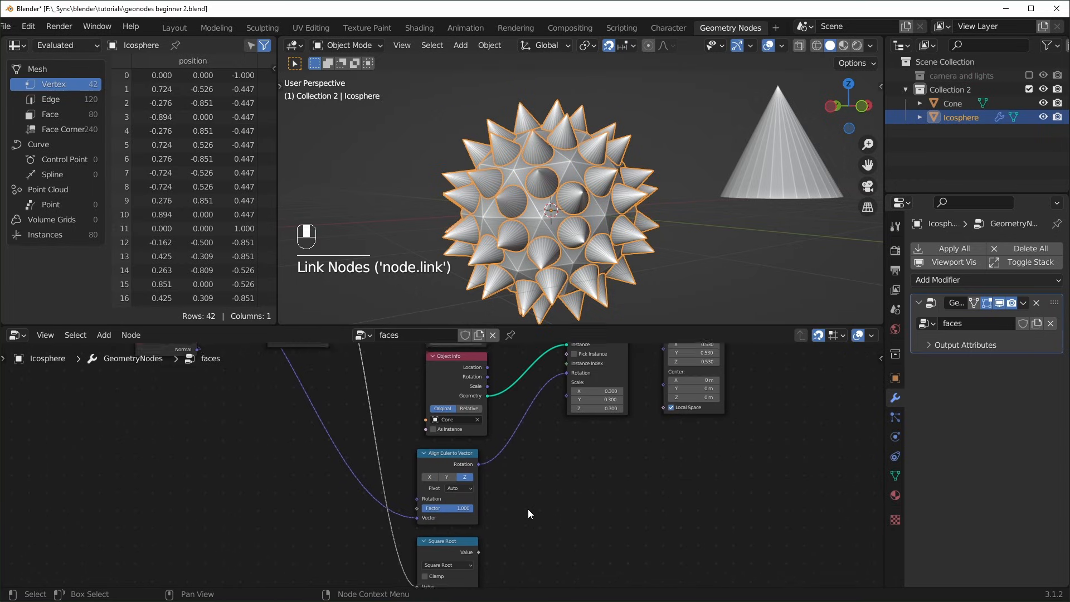
drag(478, 553, 564, 398)
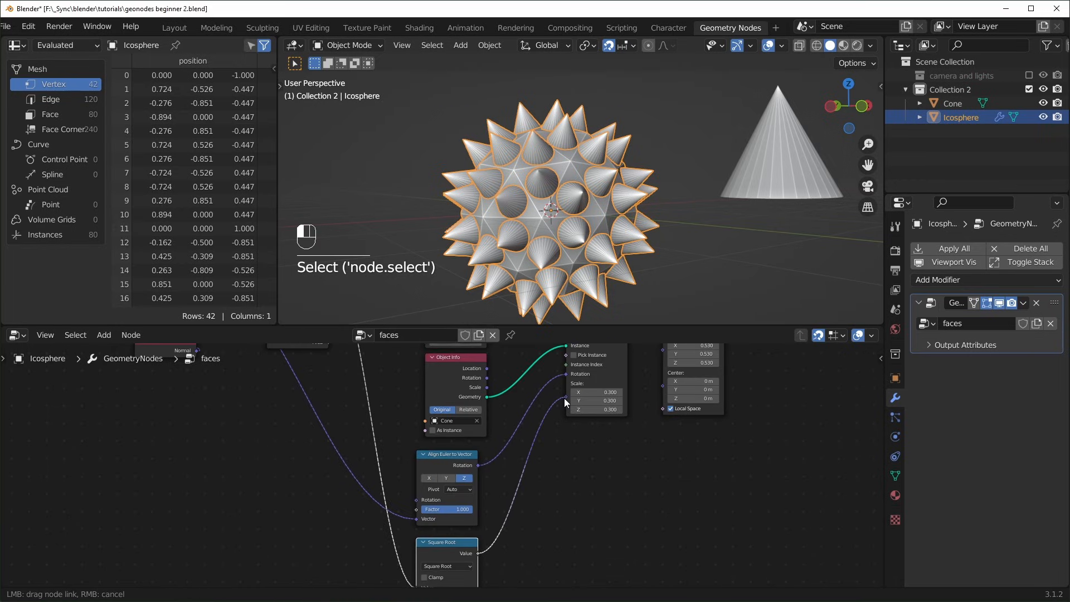
drag(565, 398, 564, 398)
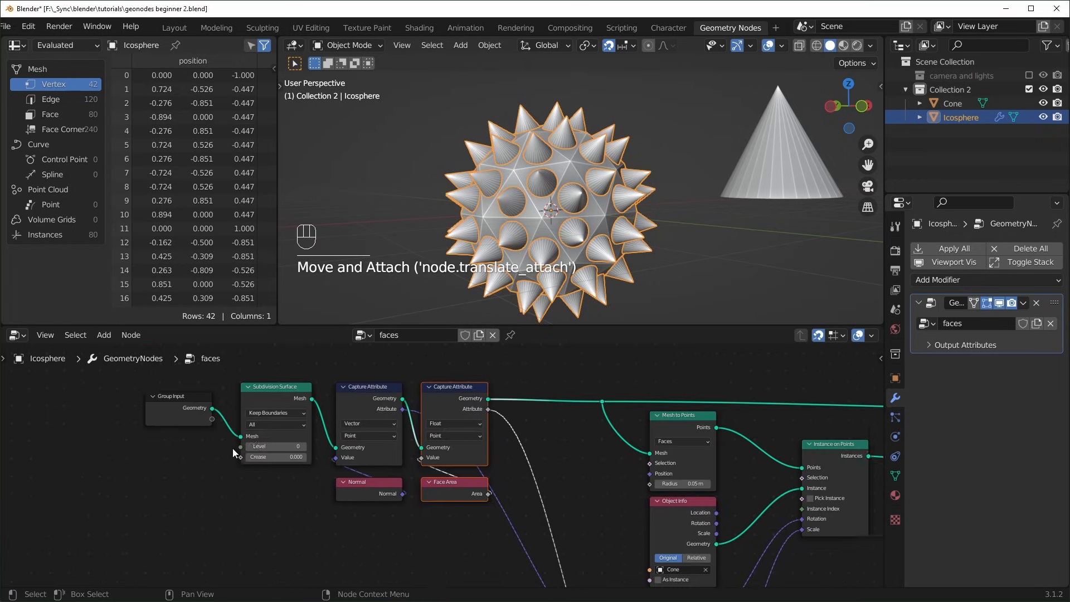
- Try a Subdivision Surface level of 2, inspect the cones up close, and return the level to 0
middle_drag(232, 447, 280, 445)
scroll(335, 454, up, 3)
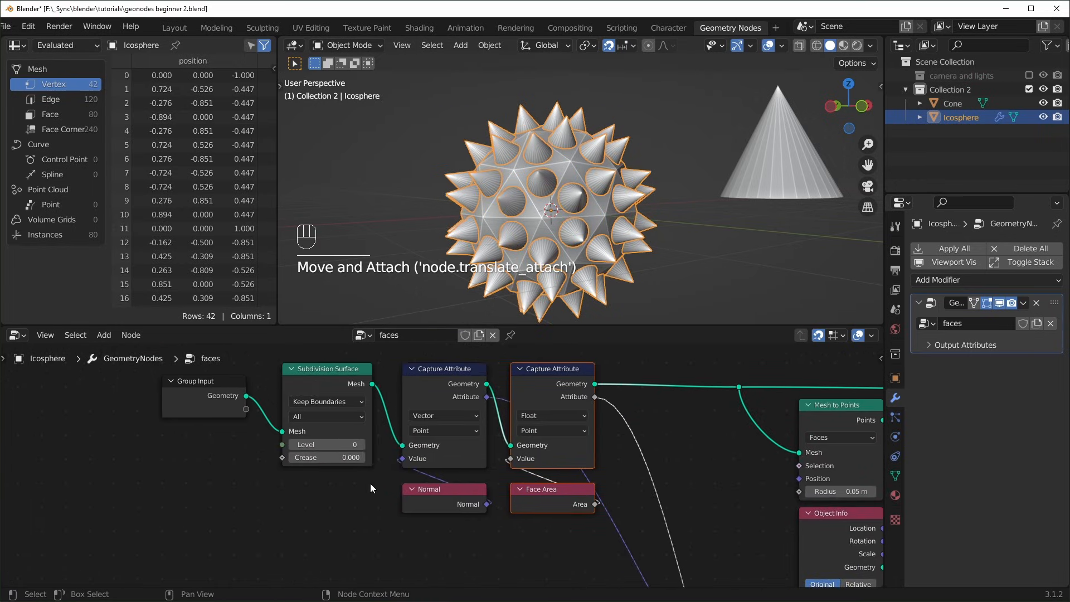
click(363, 444)
click(363, 445)
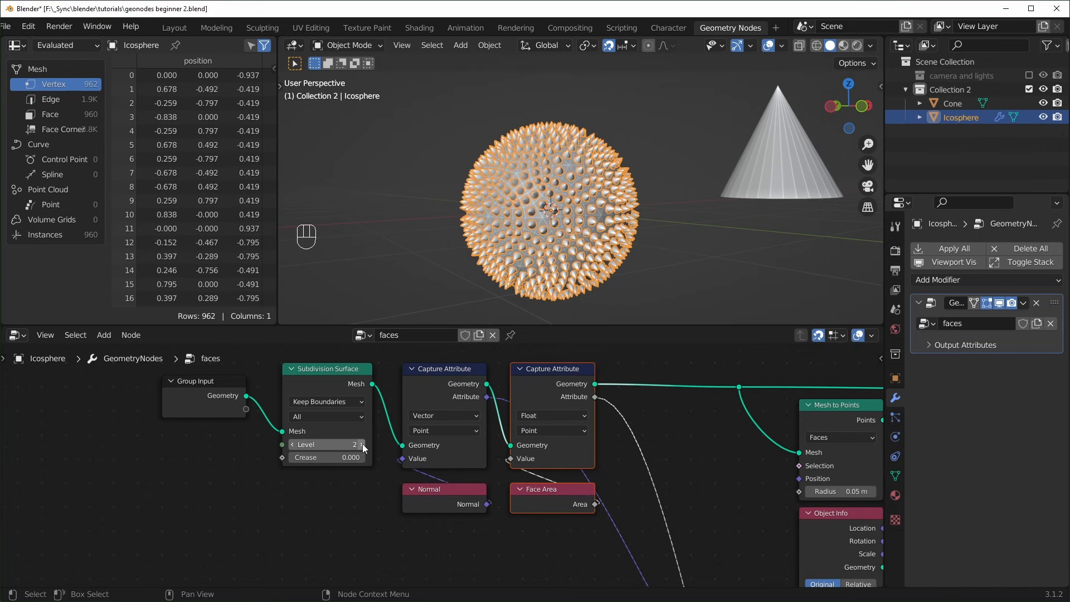
scroll(538, 235, up, 4)
middle_drag(539, 236, 653, 203)
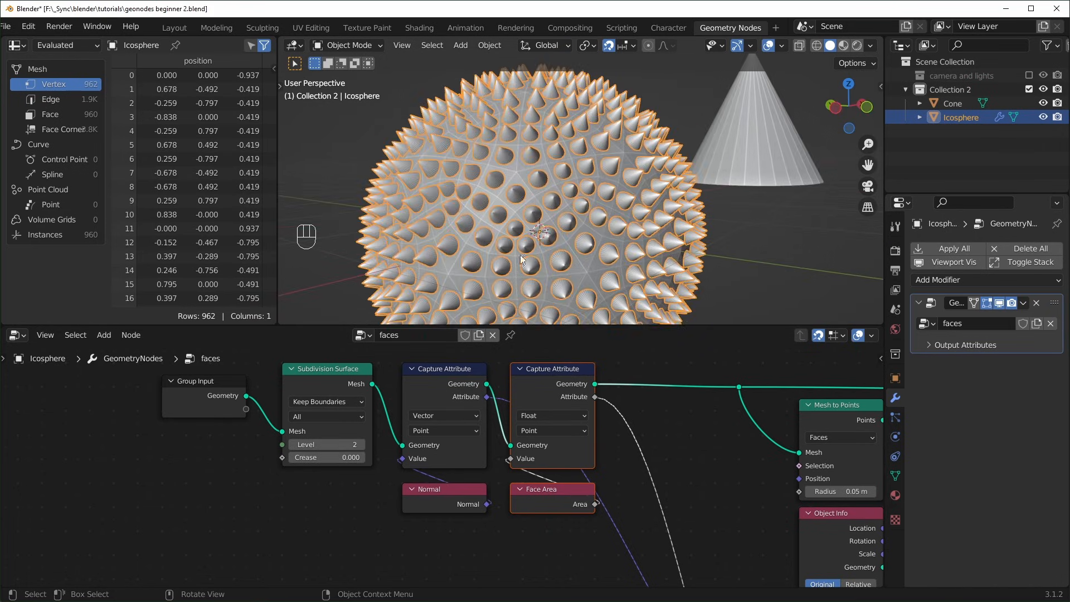
click(290, 444)
click(289, 445)
- Review the complete faces node tree from Group Input to the Square Root node and save the file
key(Home)
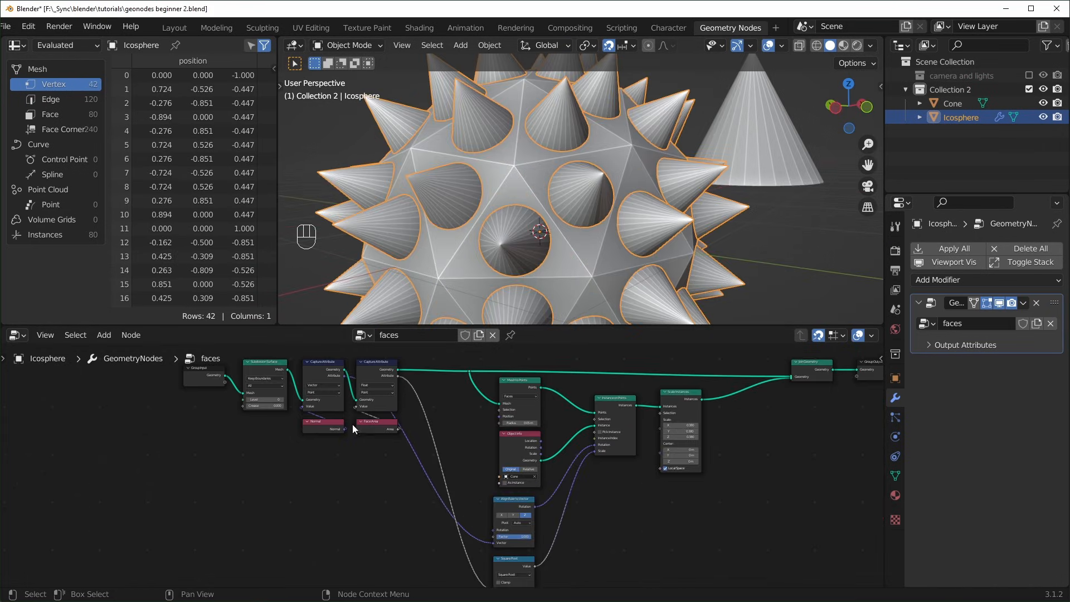
middle_drag(406, 472, 404, 460)
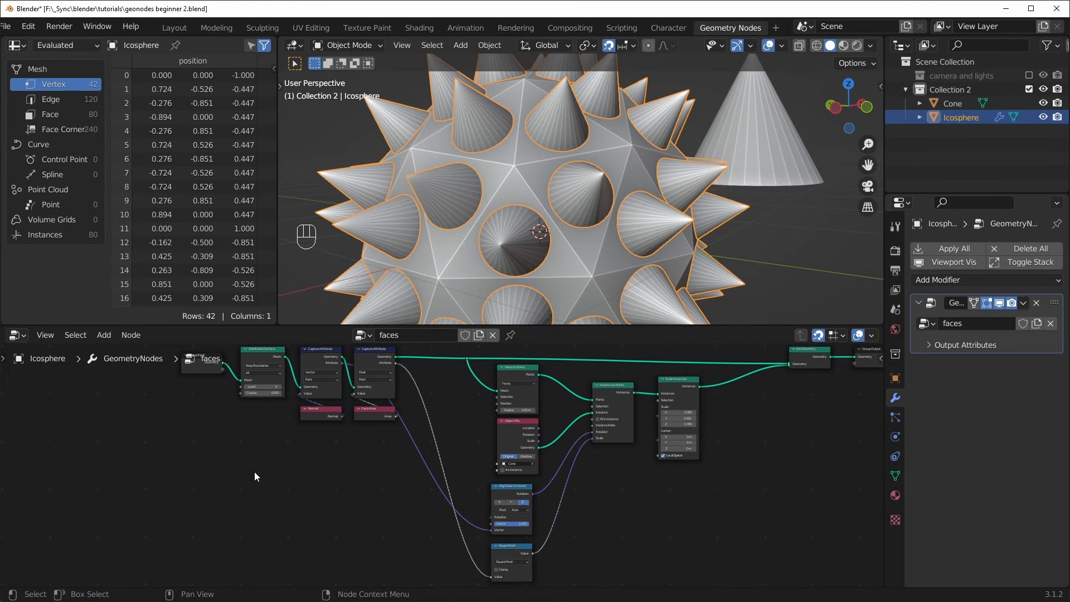
scroll(441, 402, up, 3)
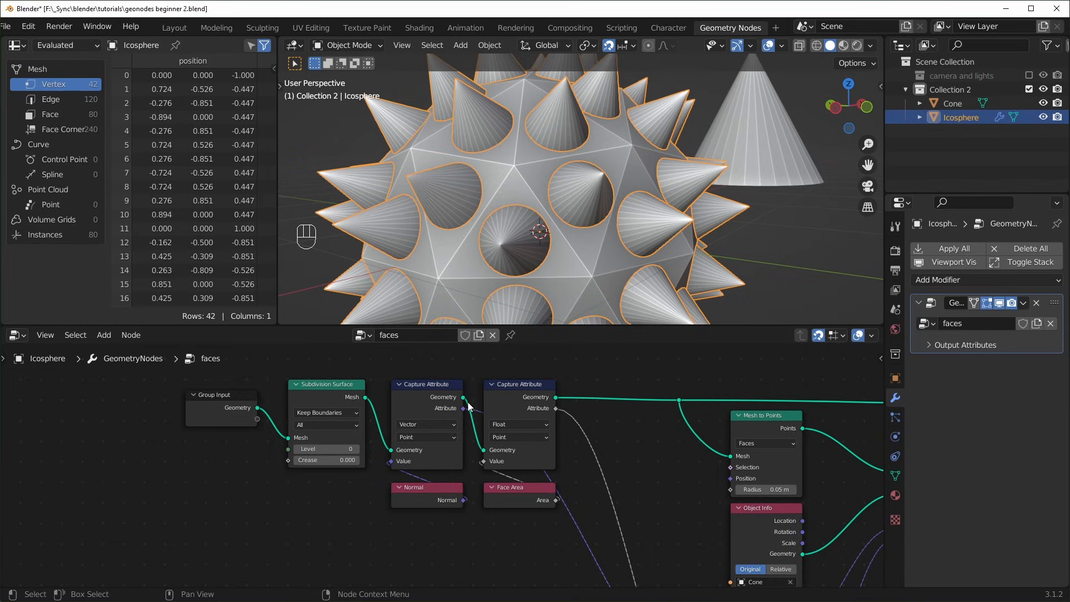
scroll(641, 502, down, 3)
middle_drag(688, 527, 508, 397)
scroll(479, 471, down, 1)
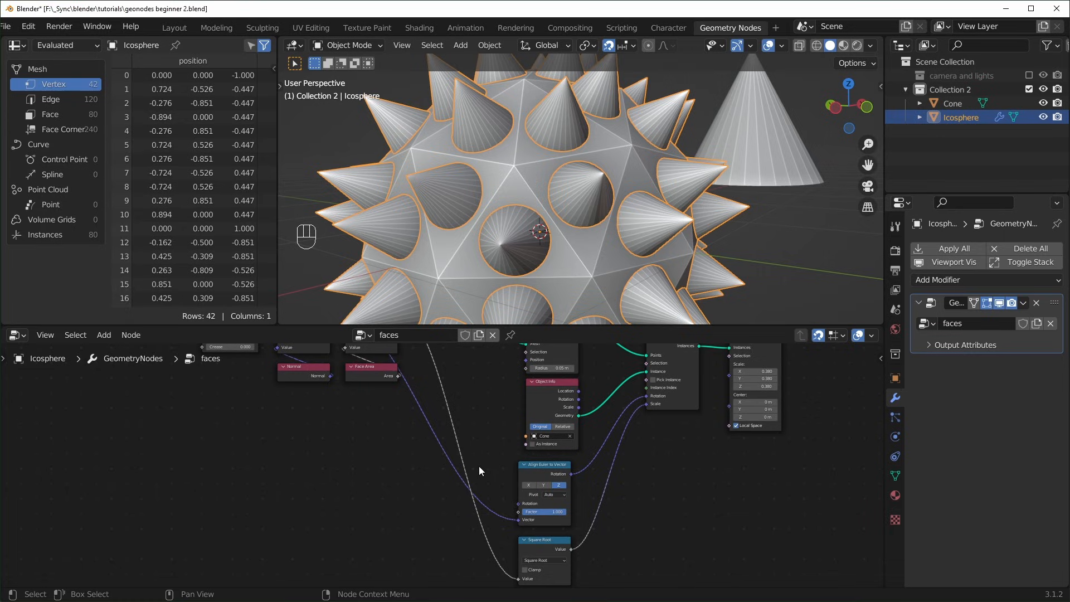
key(ctrl+s)
key(Home)
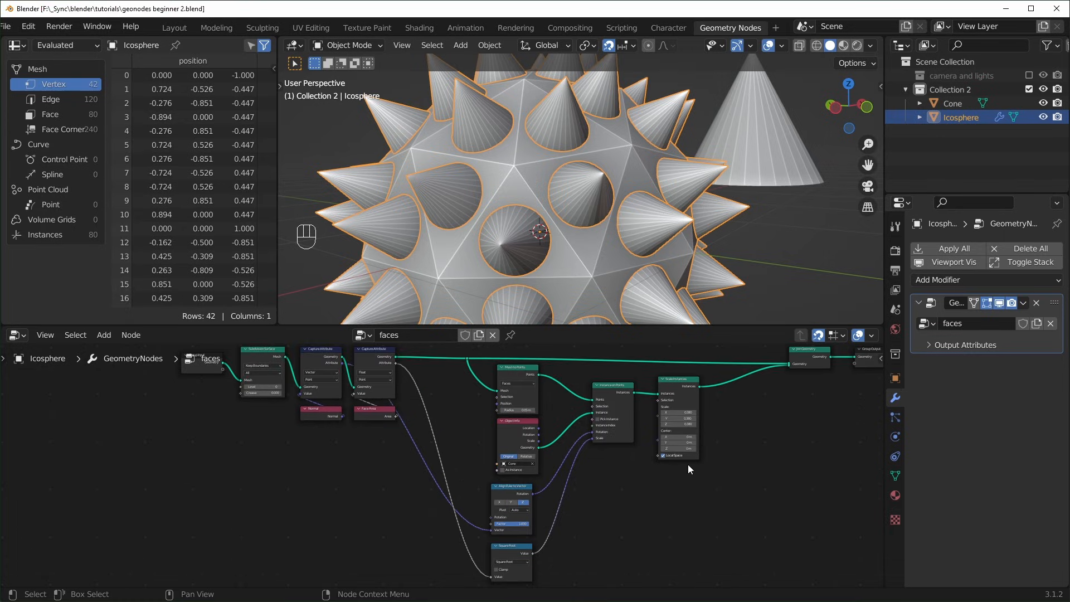
- Load the vertices node tree on the icosphere as the basis for a tree named random transform
scroll(688, 464, up, 3)
middle_drag(688, 468, 651, 485)
scroll(600, 483, down, 2)
middle_drag(524, 481, 571, 483)
click(364, 334)
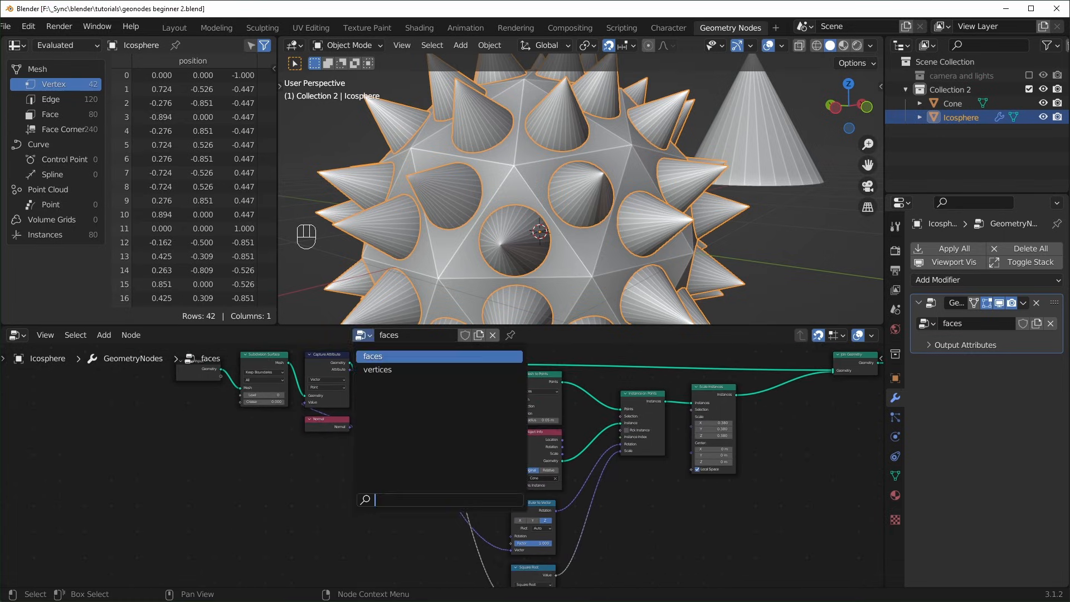
click(364, 335)
click(381, 370)
- Replace the Subdivision Surface node with a Grid node and link its Mesh output to the reroute
click(399, 438)
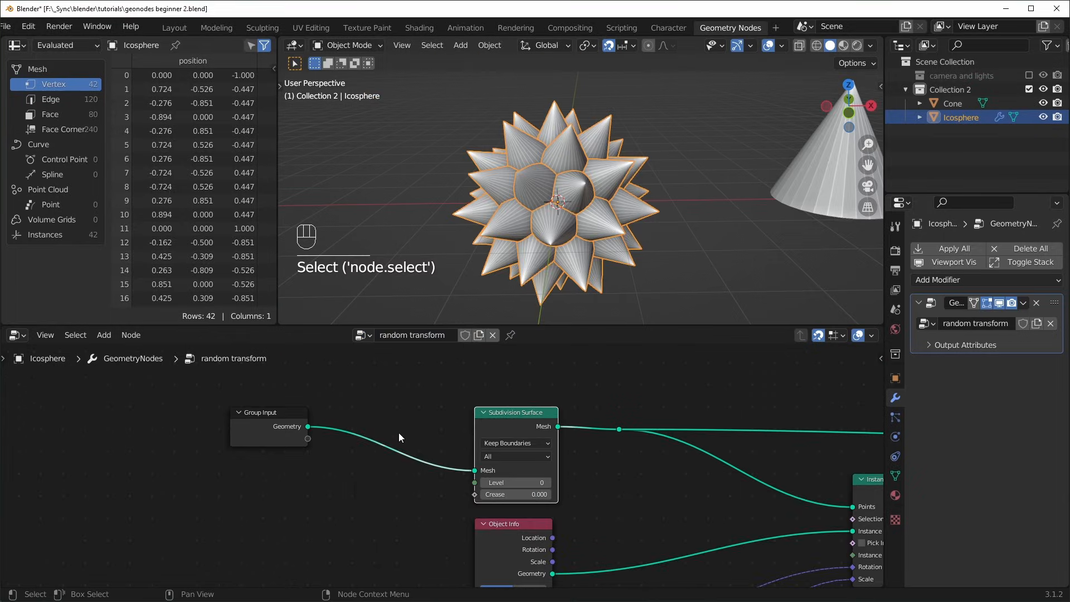
drag(368, 372, 569, 472)
key(x)
key(shift+a)
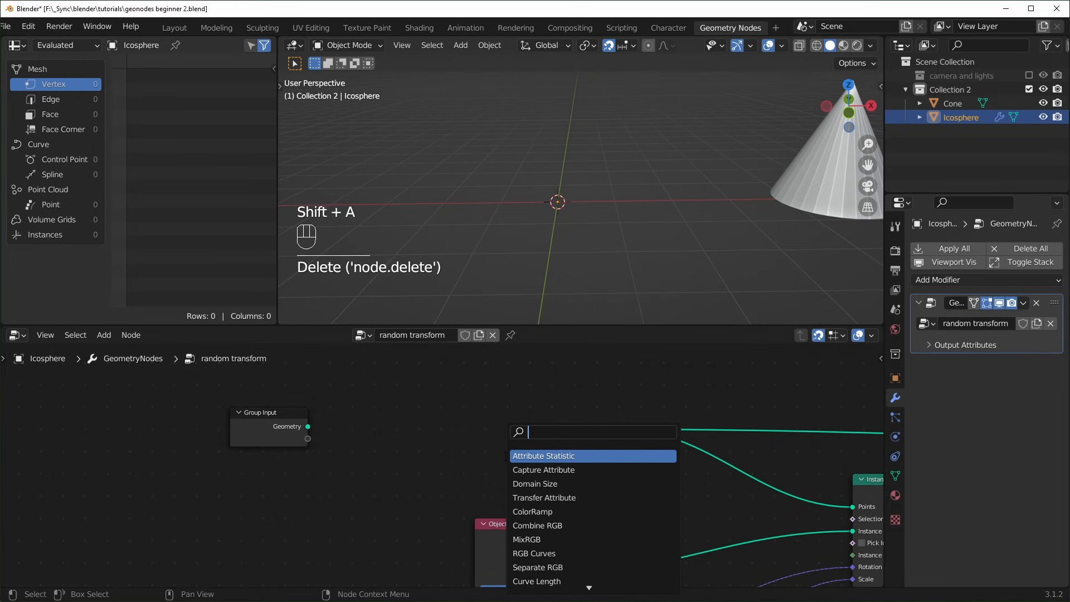
text(grid)
key(Return)
click(498, 434)
drag(496, 427, 619, 429)
- Set both Vertices X and Vertices Y of the Grid node to 20
drag(471, 464, 471, 476)
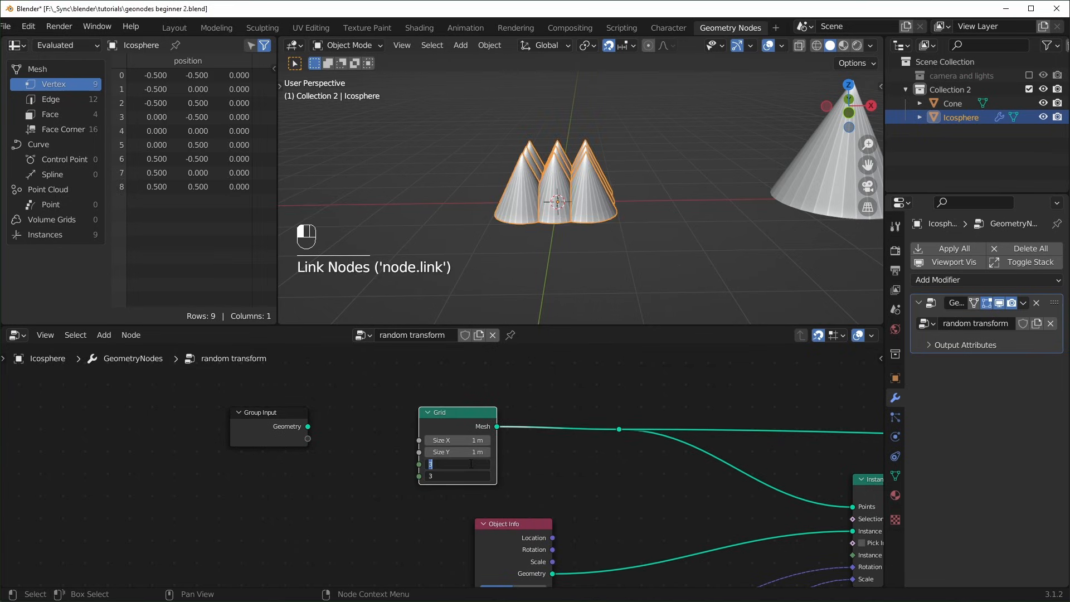
text(20)
key(Return)
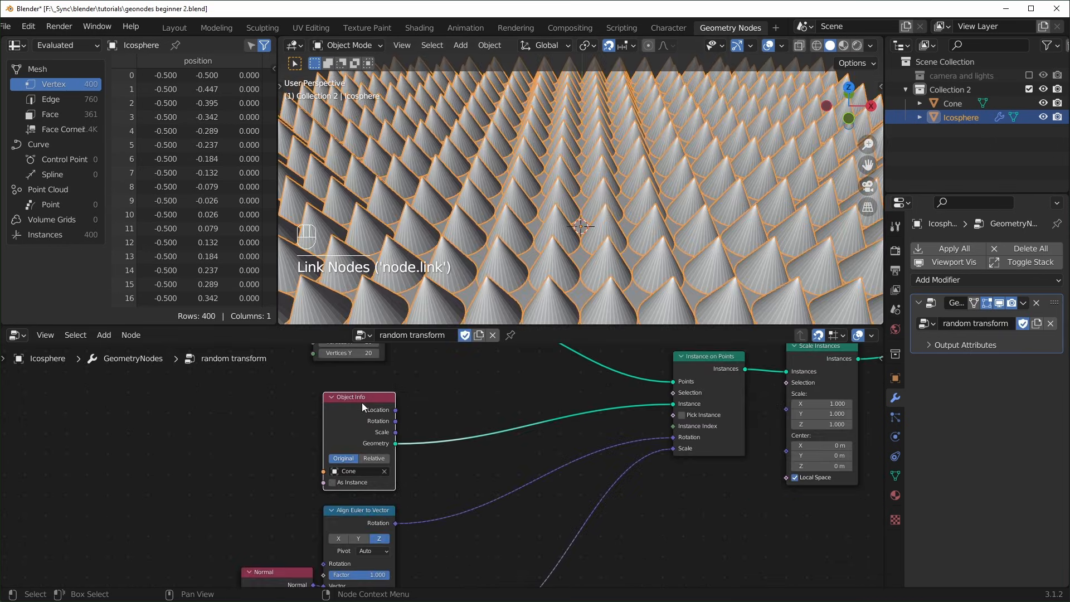
middle_drag(484, 251, 489, 232)
scroll(489, 231, down, 7)
scroll(443, 389, up, 1)
key(shift+a)
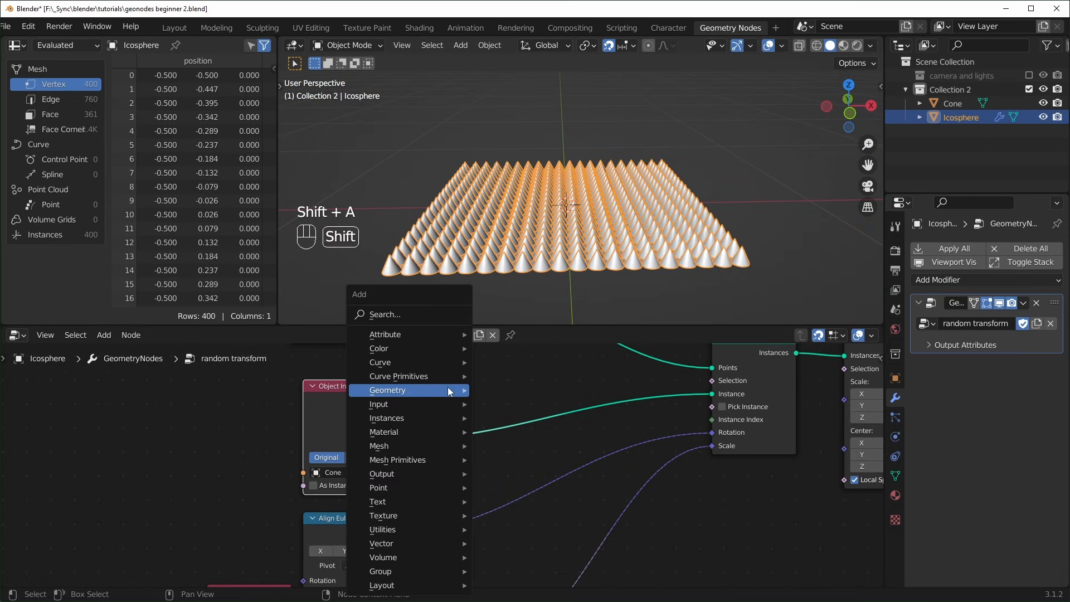
mouse_move(447, 390)
key(s)
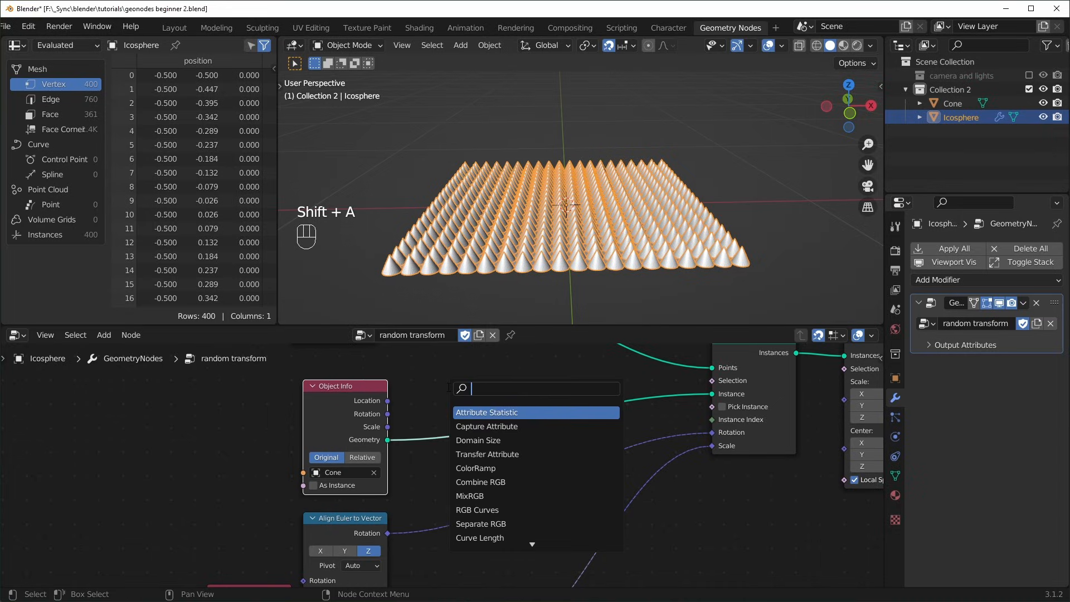
key(BackSpace)
key(BackSpace)
text(cube)
- Add a mesh cube to the scene at the 3D cursor and enter Edit Mode on it
scroll(699, 209, down, 5)
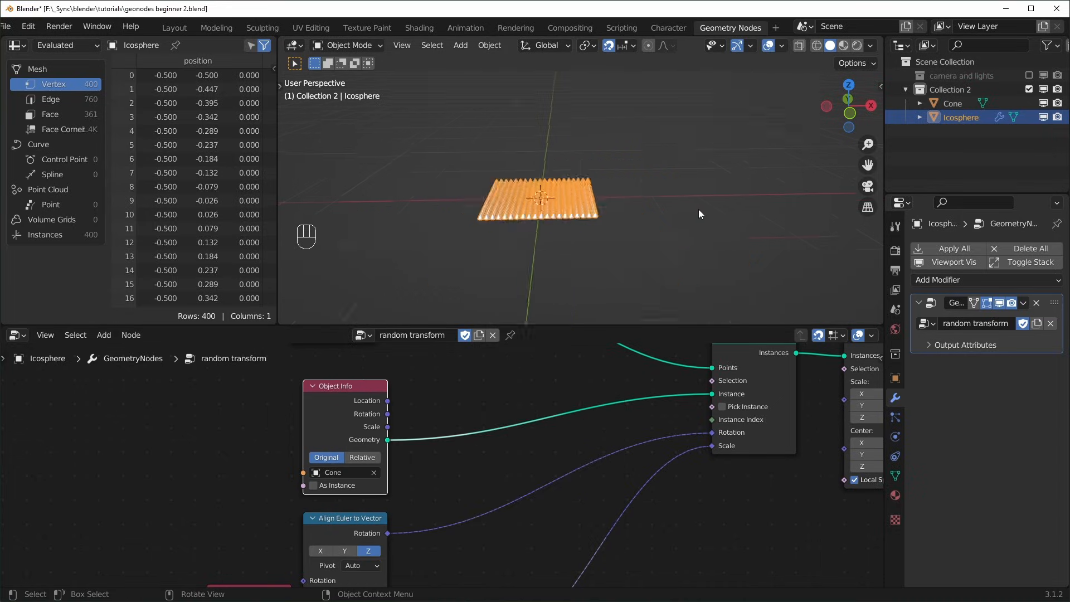
shift+middle_drag(704, 210, 673, 206)
scroll(700, 210, down, 3)
shift+middle_drag(754, 209, 707, 208)
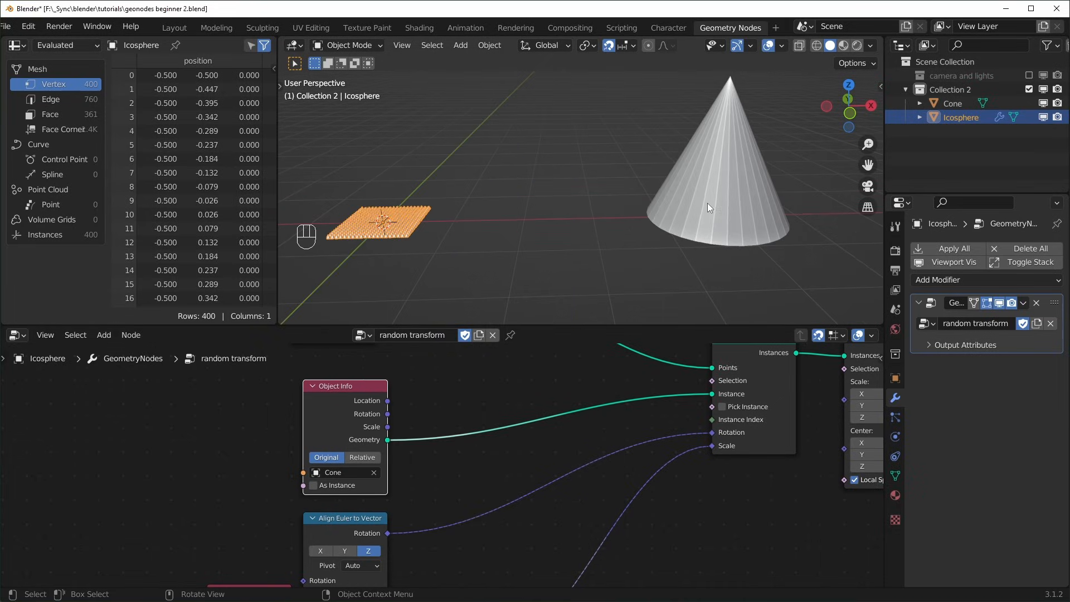
key(shift+a)
mouse_move(514, 227)
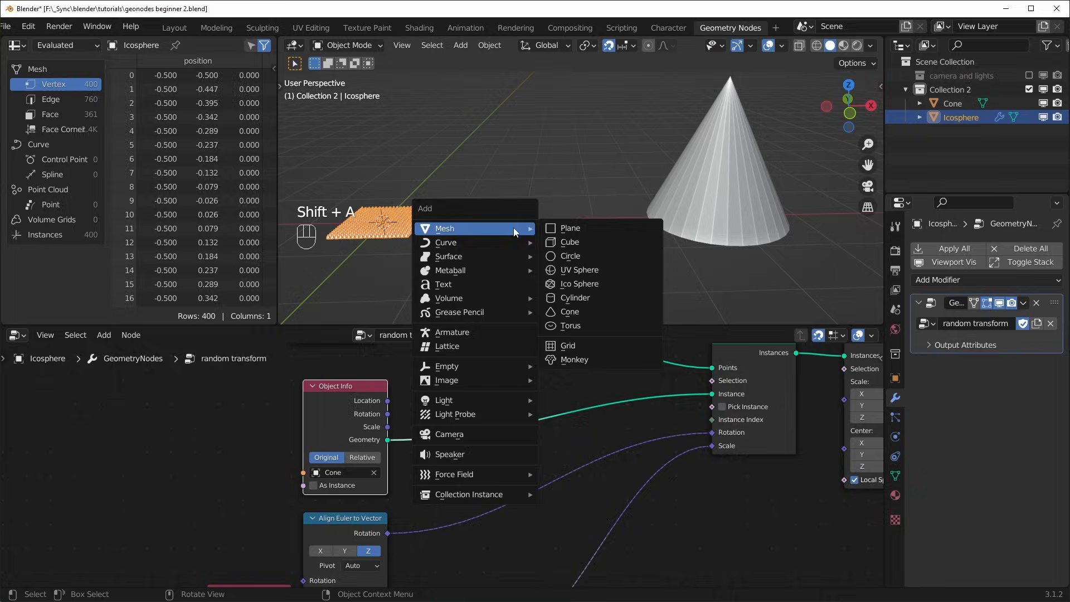
click(574, 239)
scroll(546, 246, down, 3)
key(Tab)
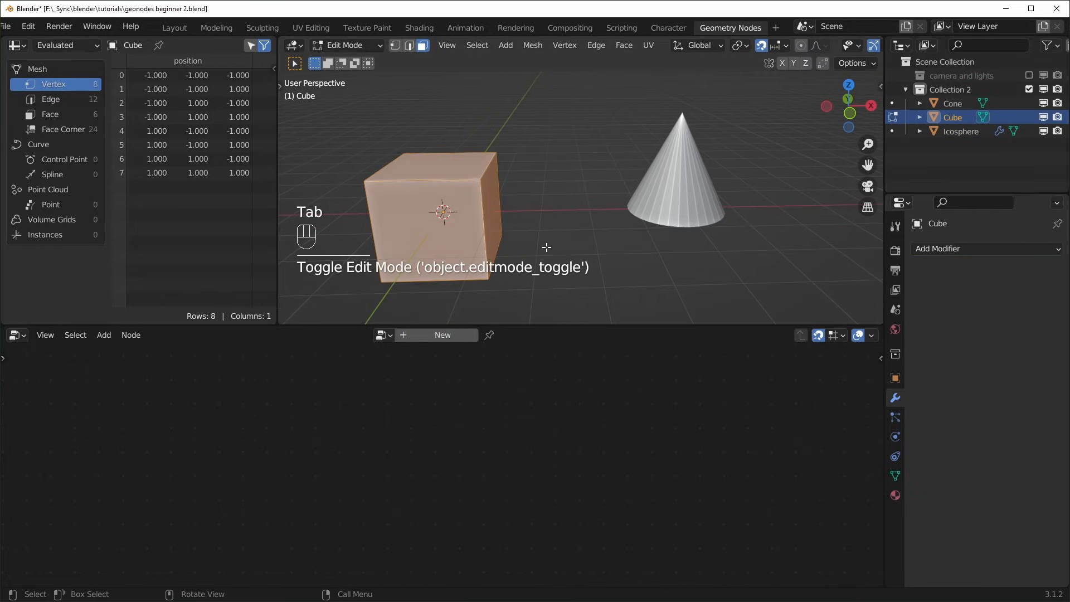
- Move the cube's whole mesh up 1 m along Z and return to Object Mode
key(g)
key(z)
key(KP_1)
key(KP_Enter)
key(Tab)
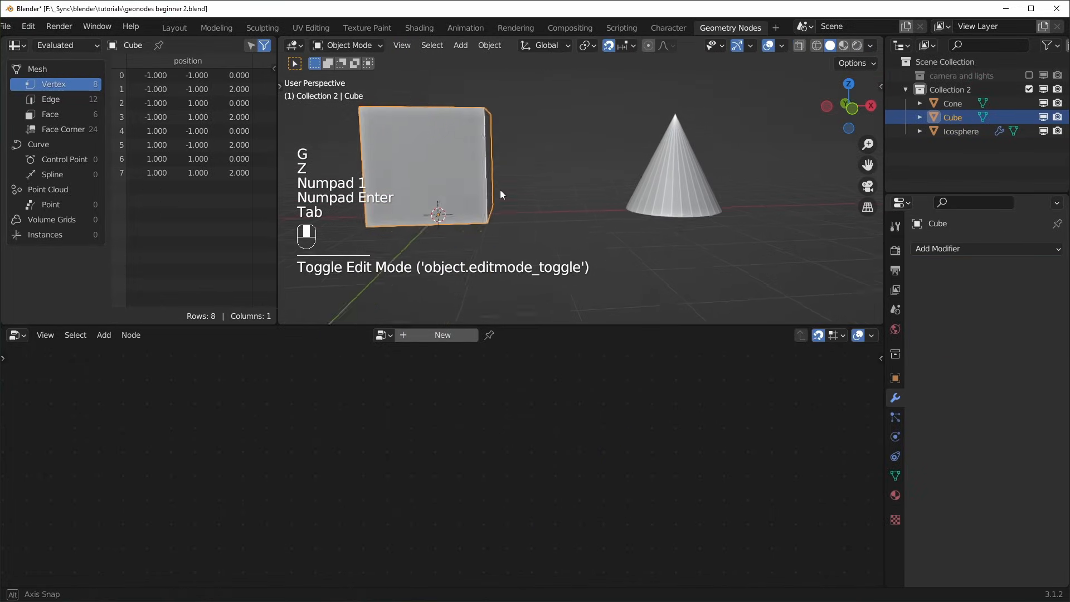
- Move the cube object along the X axis
key(r)
right_click(539, 206)
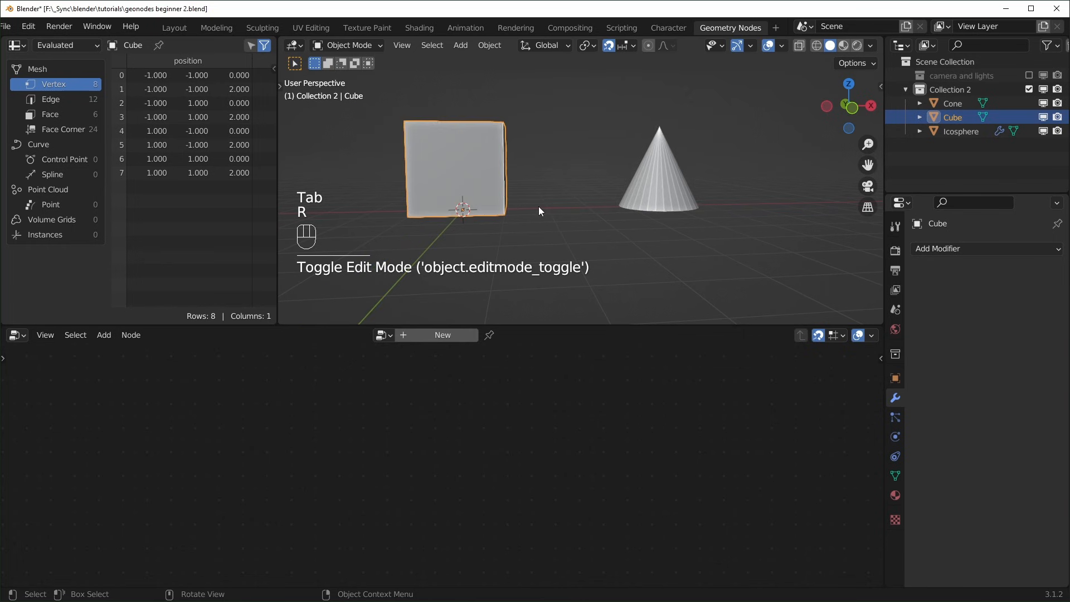
scroll(538, 206, down, 3)
key(g)
key(x)
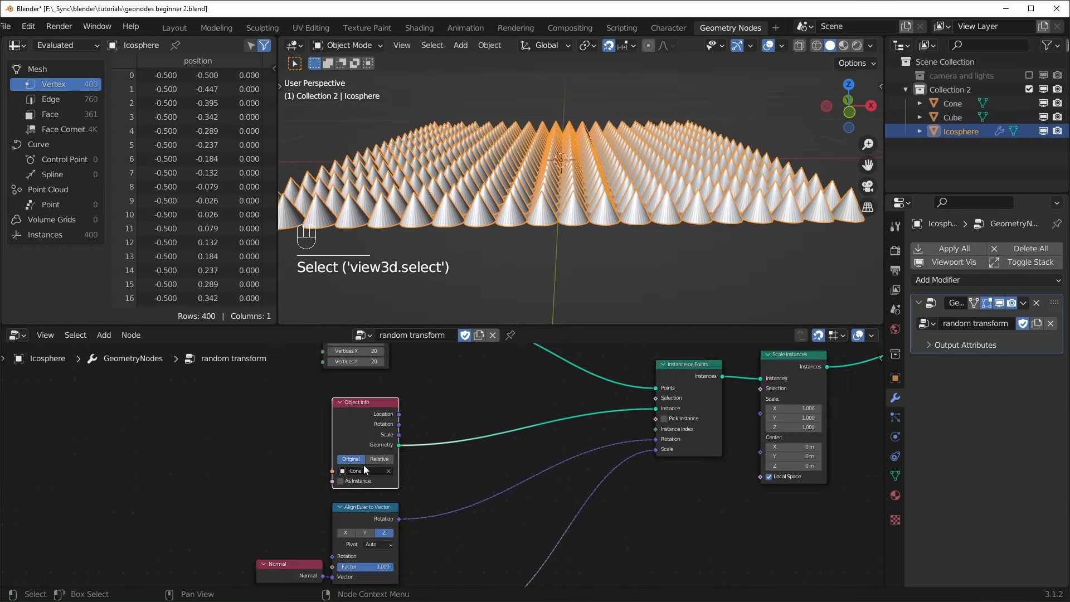
- Set the object in the icosphere tree's Object Info node to Cube
click(346, 475)
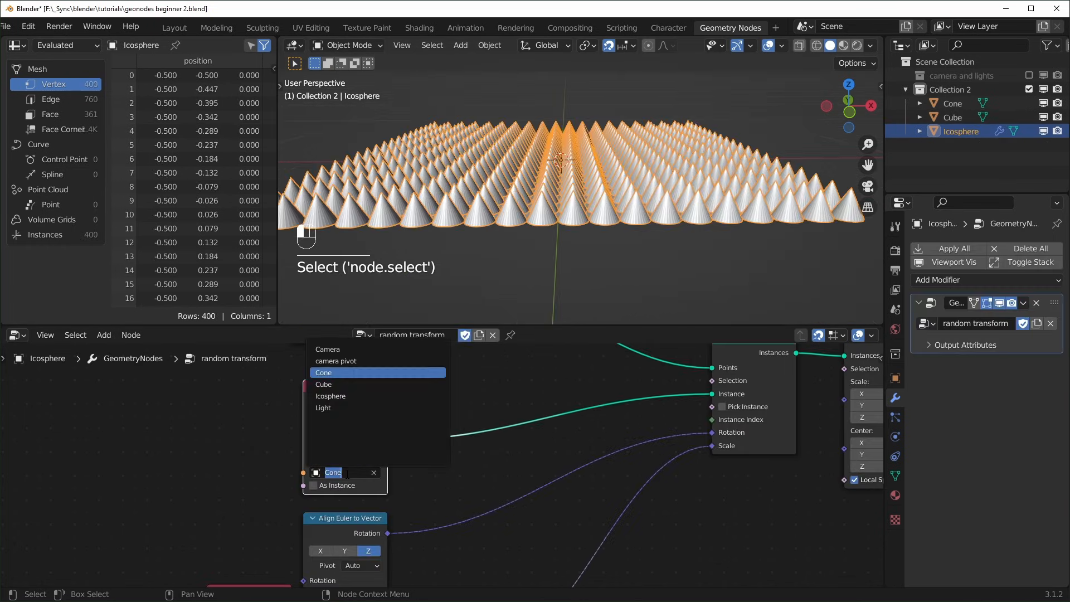
click(340, 384)
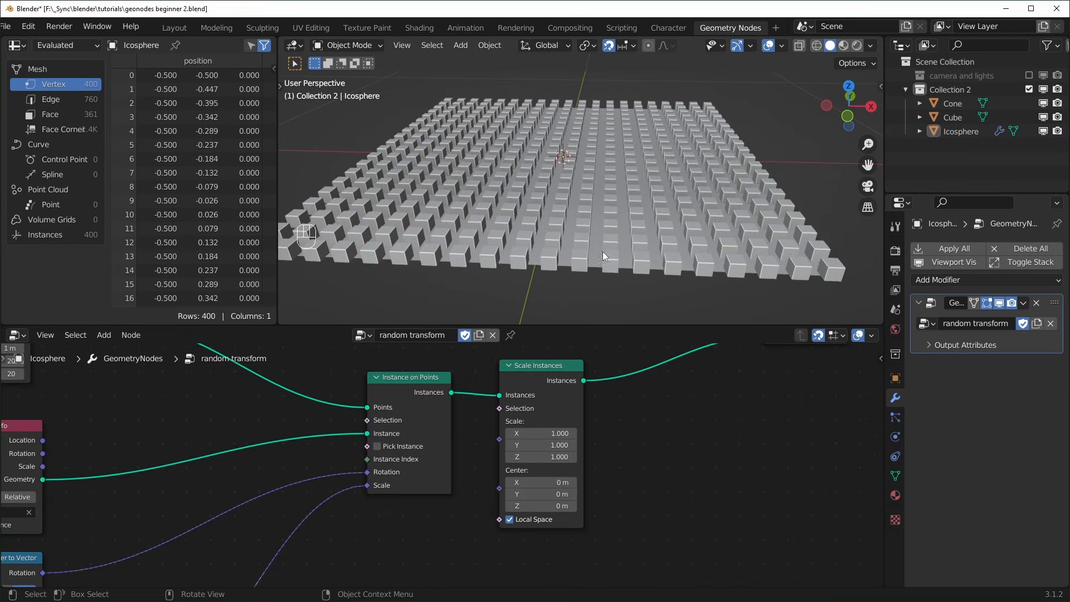
- Try a Z scale of 1.830 on the Scale Instances node
middle_drag(603, 252, 498, 213)
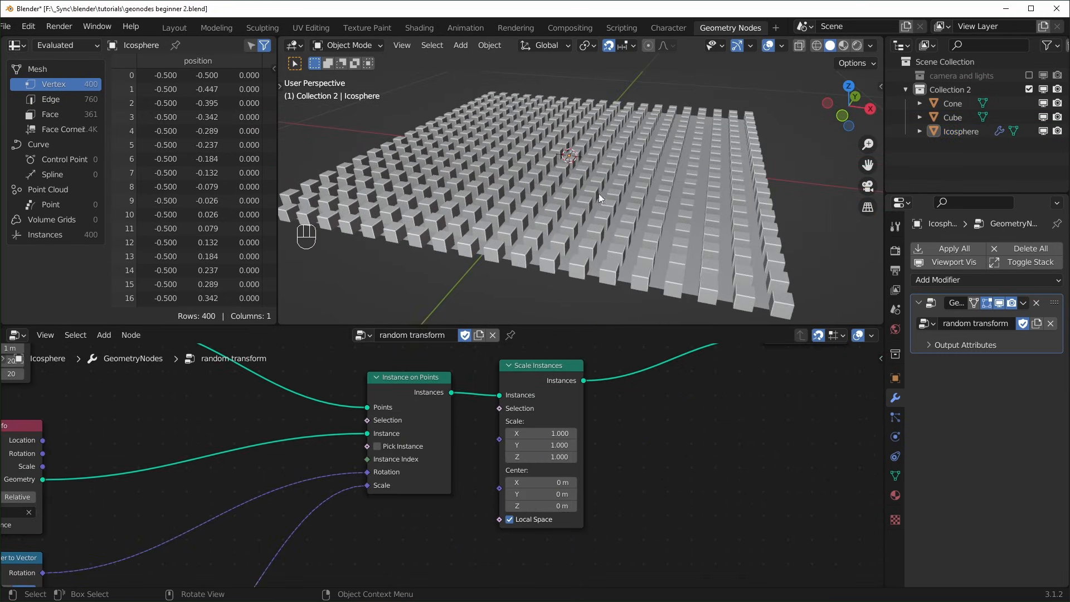
mouse_move(549, 457)
shift+mouse_down()
mouse_move(602, 457)
mouse_move(531, 460)
shift+mouse_up()
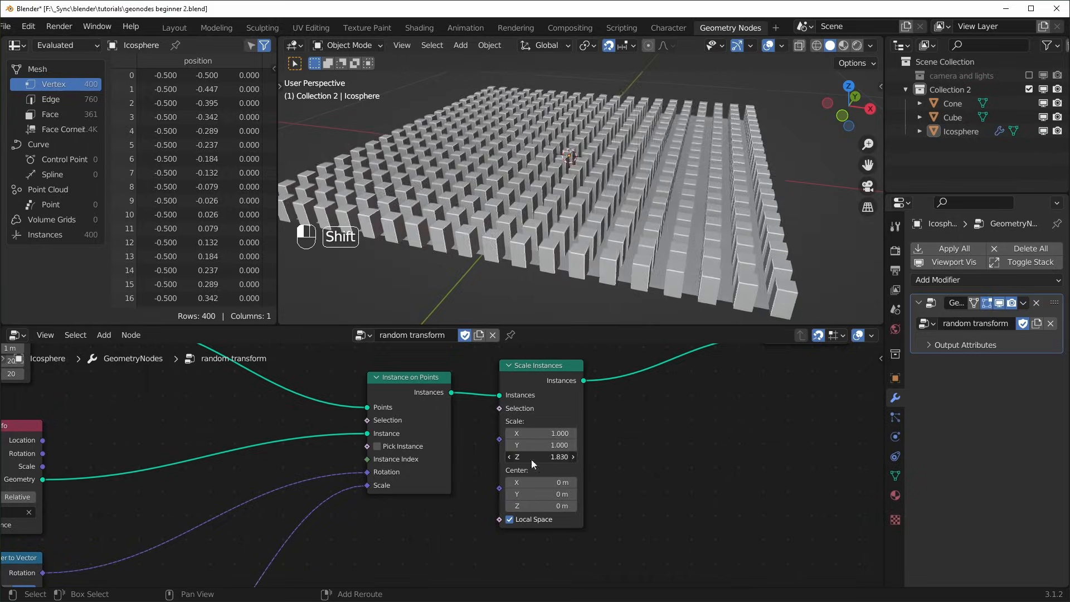
right_click(531, 462)
drag(545, 389, 557, 389)
scroll(545, 464, up, 4)
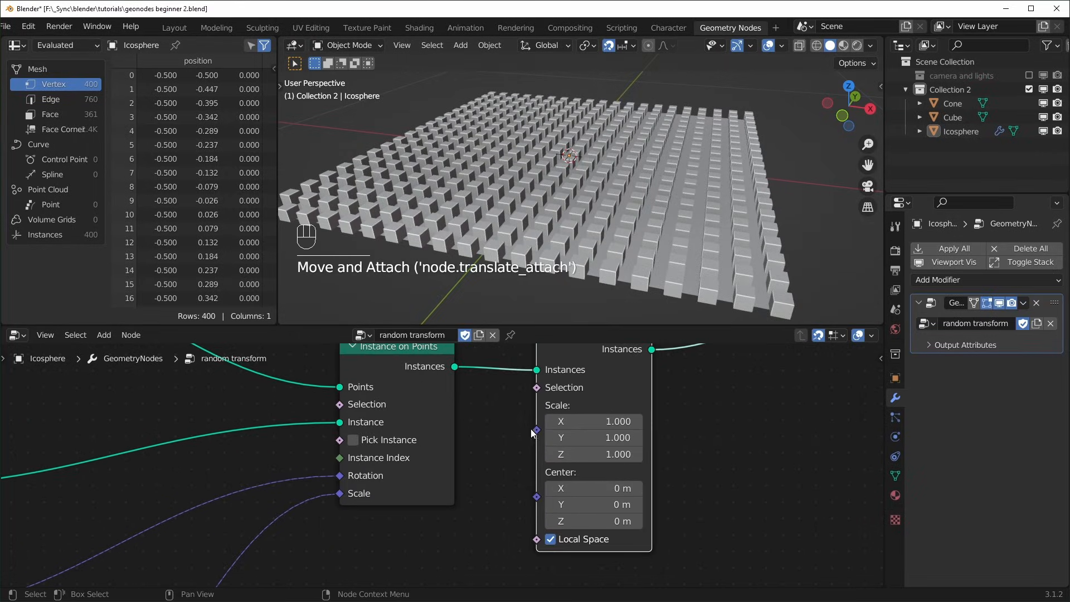
drag(537, 431, 512, 413)
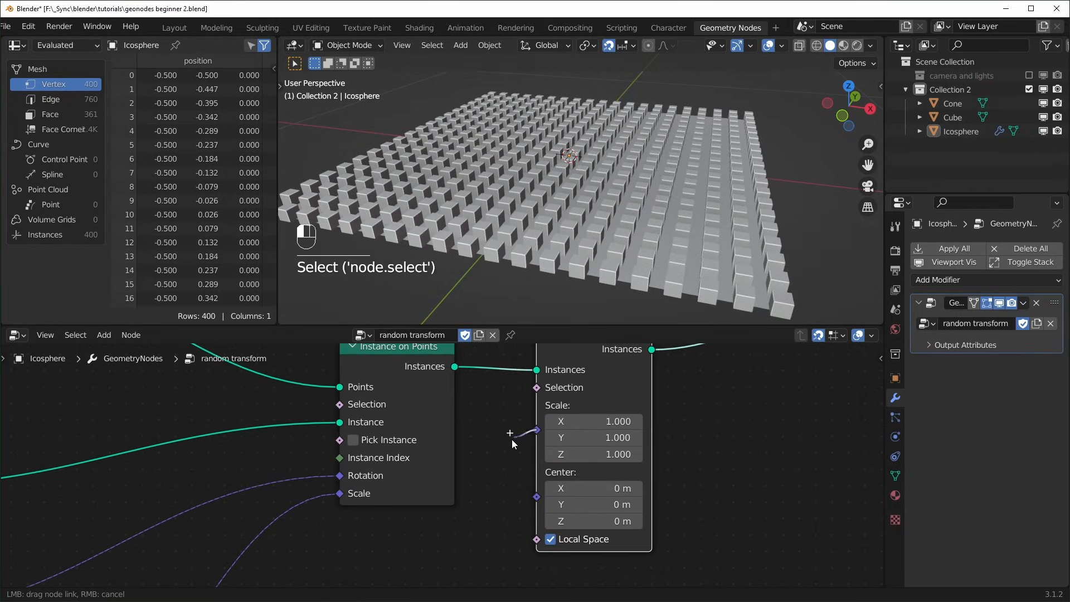
drag(503, 450, 502, 450)
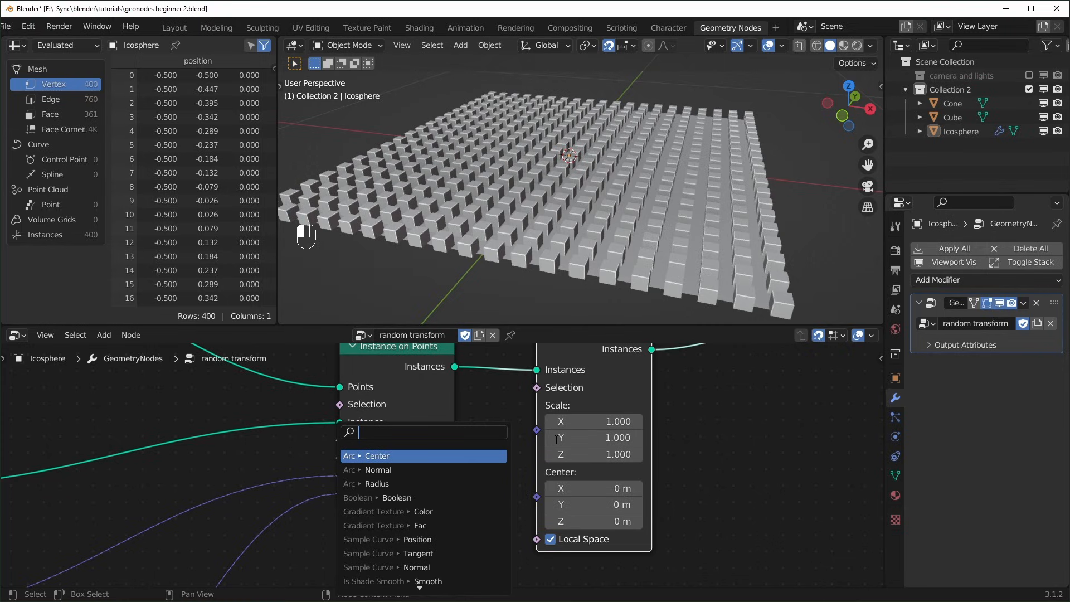
key(Escape)
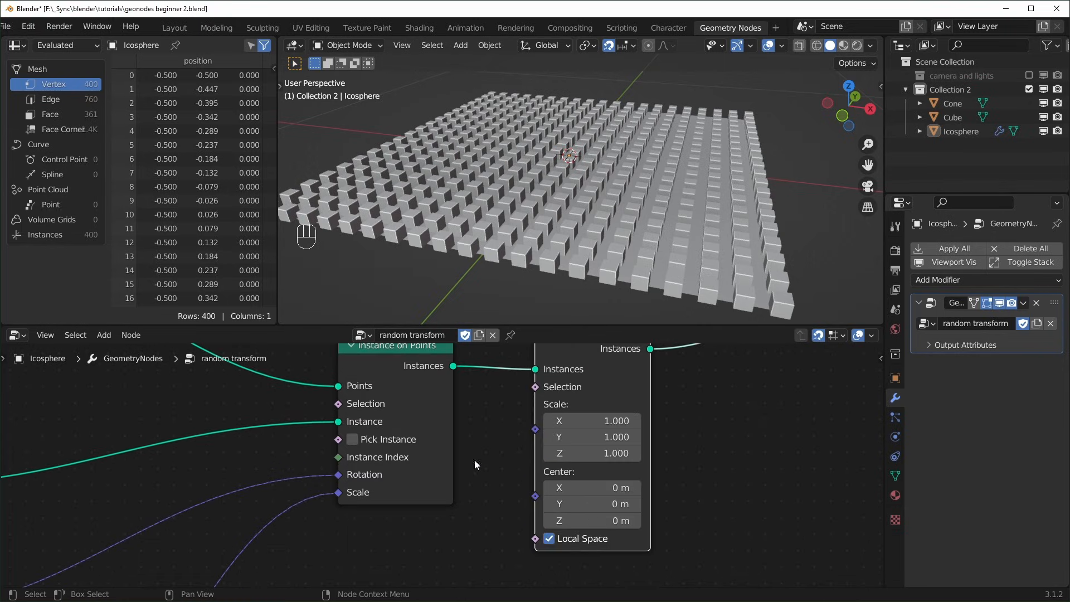
- Add a Random Value node linked to the Scale input of Scale Instances and place it below that node
drag(535, 429, 483, 463)
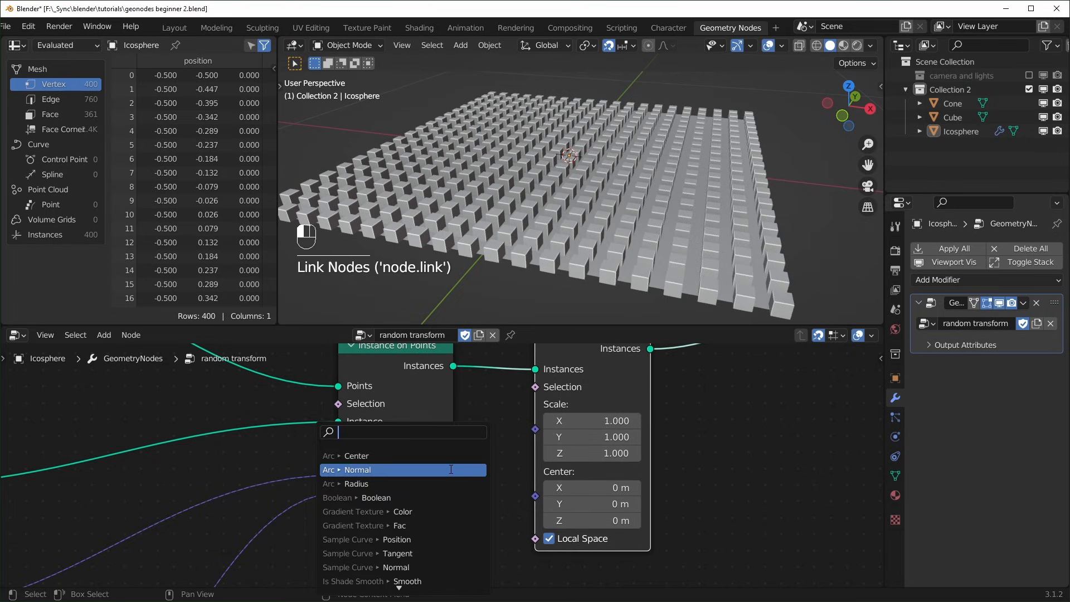
text(rand)
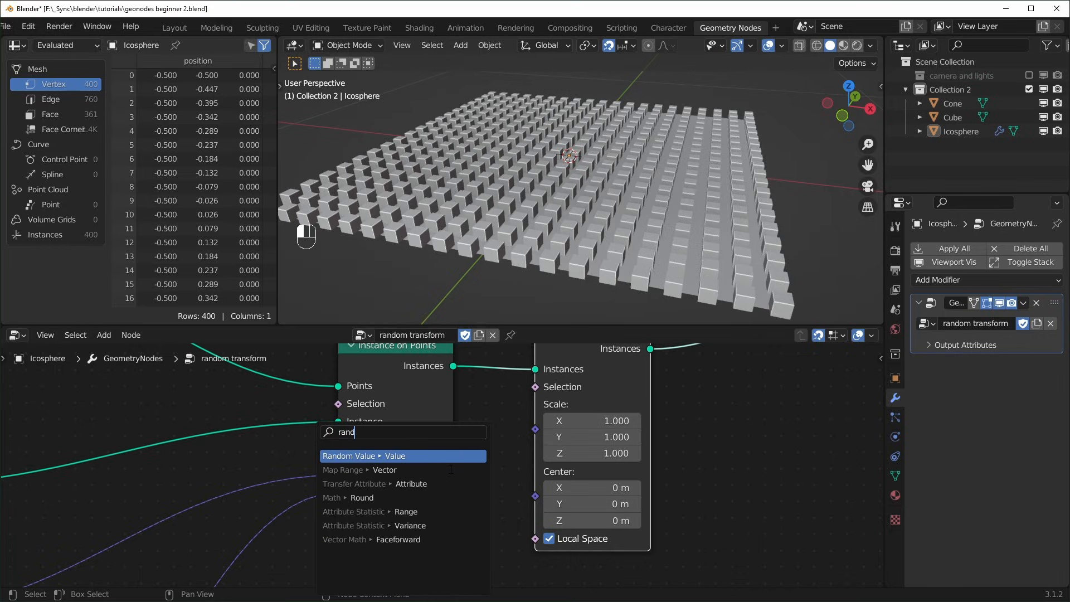
key(Return)
click(601, 578)
middle_drag(600, 579, 534, 432)
drag(533, 432, 539, 441)
scroll(527, 472, down, 2)
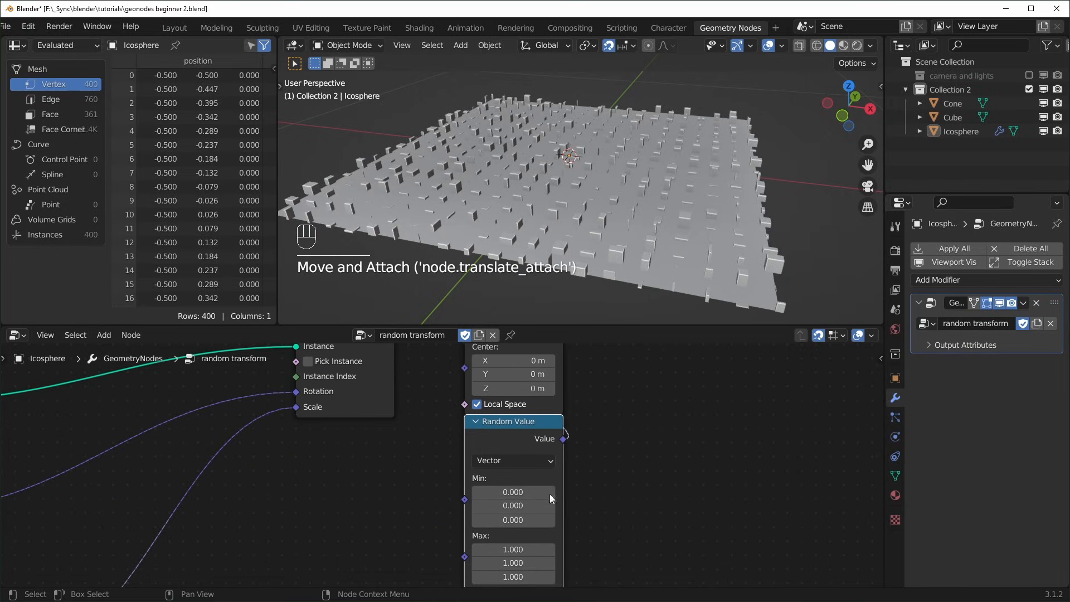
- Switch the Random Value node's data type to Float and link its Value to the Scale input of Scale Instances
scroll(550, 494, down, 1)
middle_drag(555, 267, 613, 249)
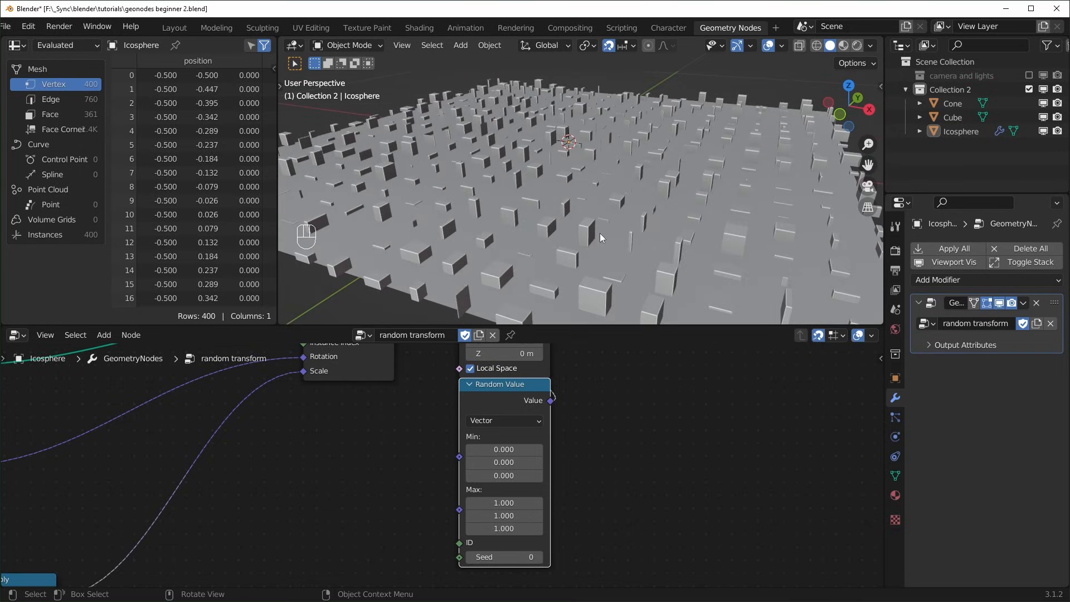
middle_drag(520, 405, 532, 447)
click(514, 459)
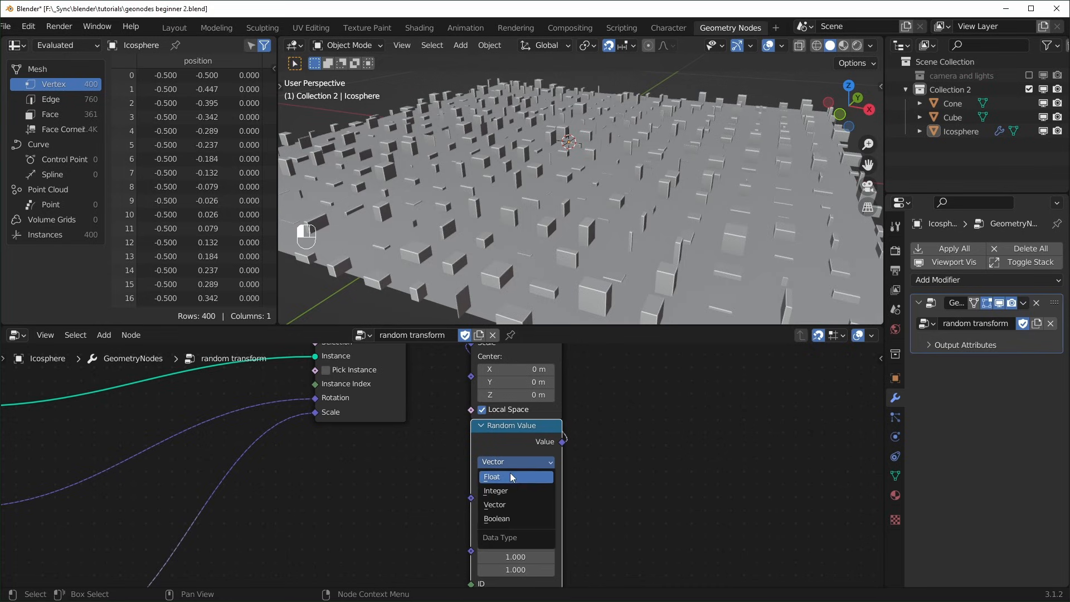
click(510, 476)
drag(533, 448, 536, 483)
middle_drag(574, 455, 581, 486)
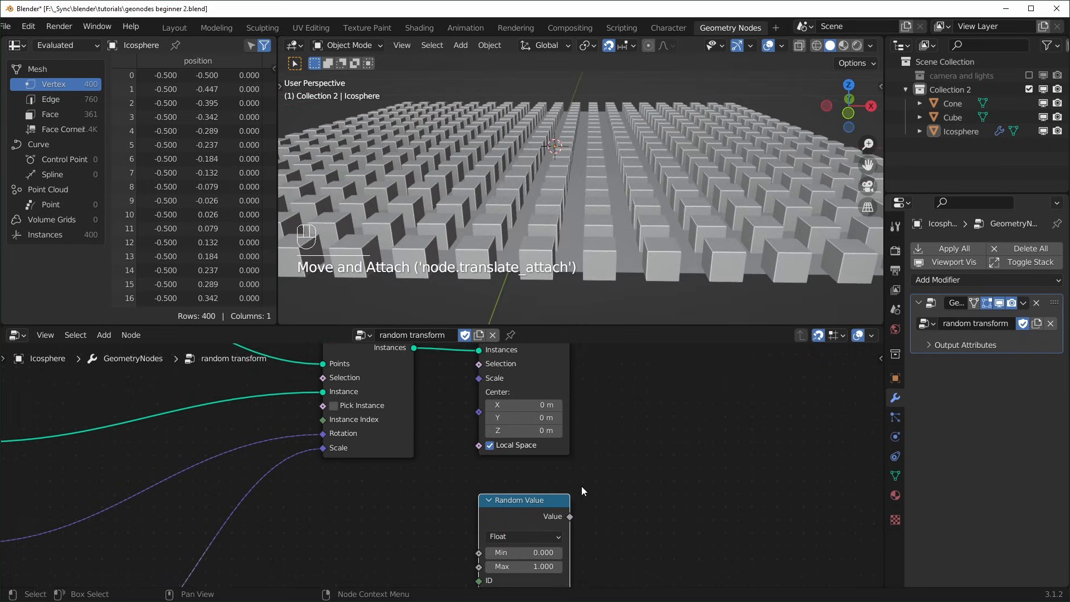
drag(553, 510, 473, 391)
drag(506, 491, 507, 468)
- Set the Random Value node's Min to 0.500 and Max to 1.520
middle_drag(501, 162, 438, 185)
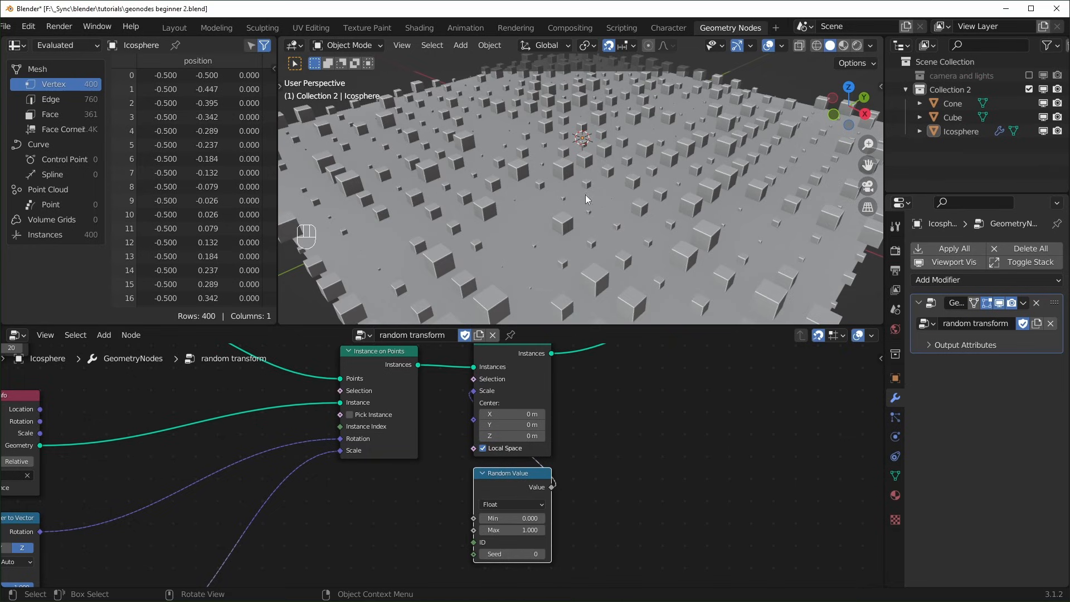
scroll(624, 468, up, 1)
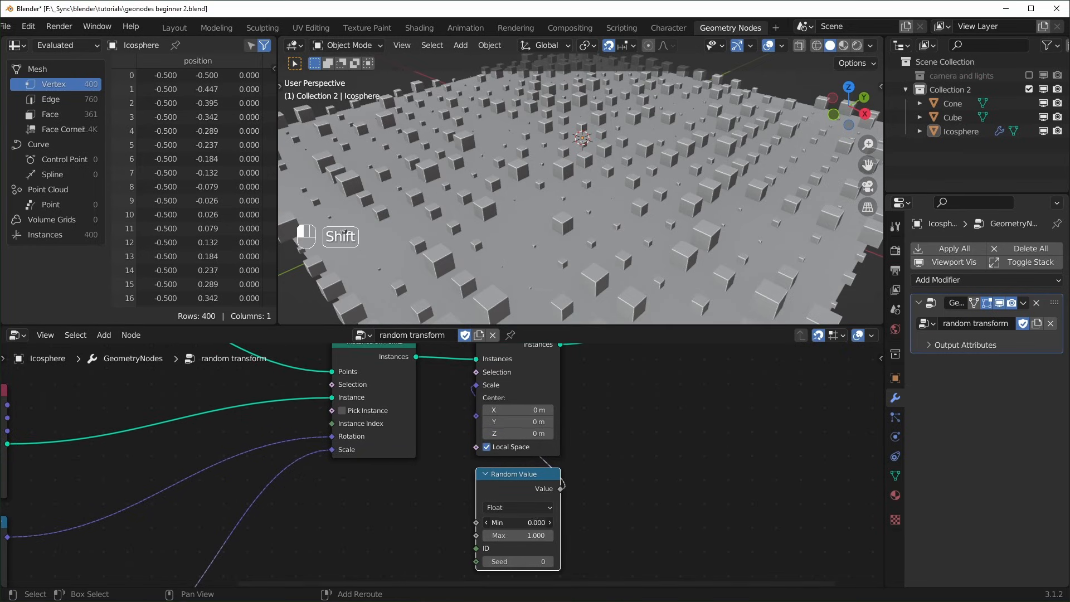
shift+drag(523, 523, 549, 523)
shift+drag(538, 535, 539, 535)
- Detach Random Value from Scale Instances and add a Combine XYZ node that feeds the Scale input instead
drag(513, 494, 513, 530)
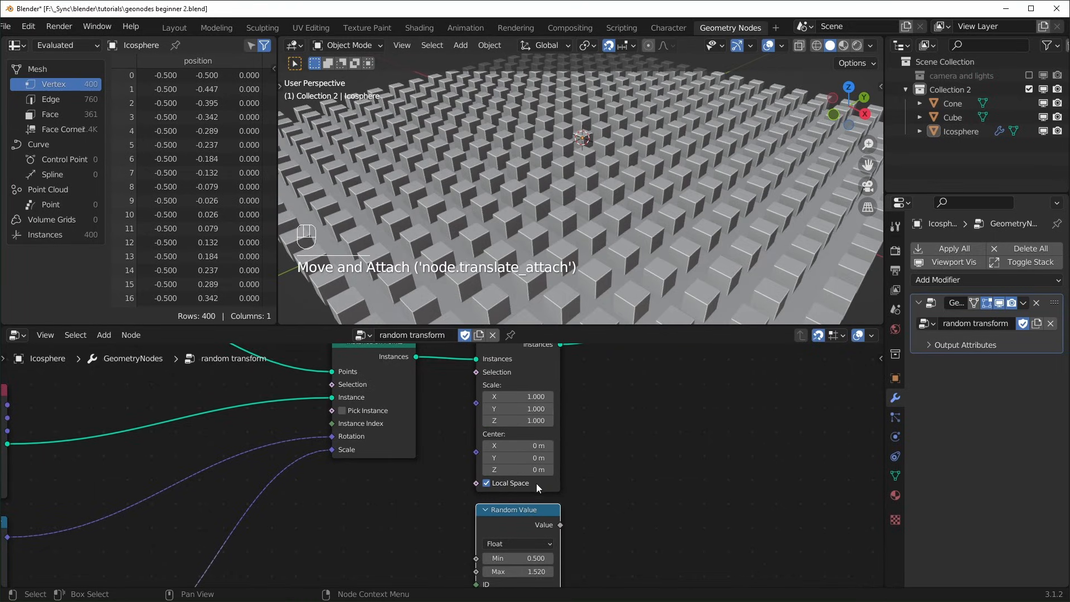
middle_drag(549, 437, 604, 421)
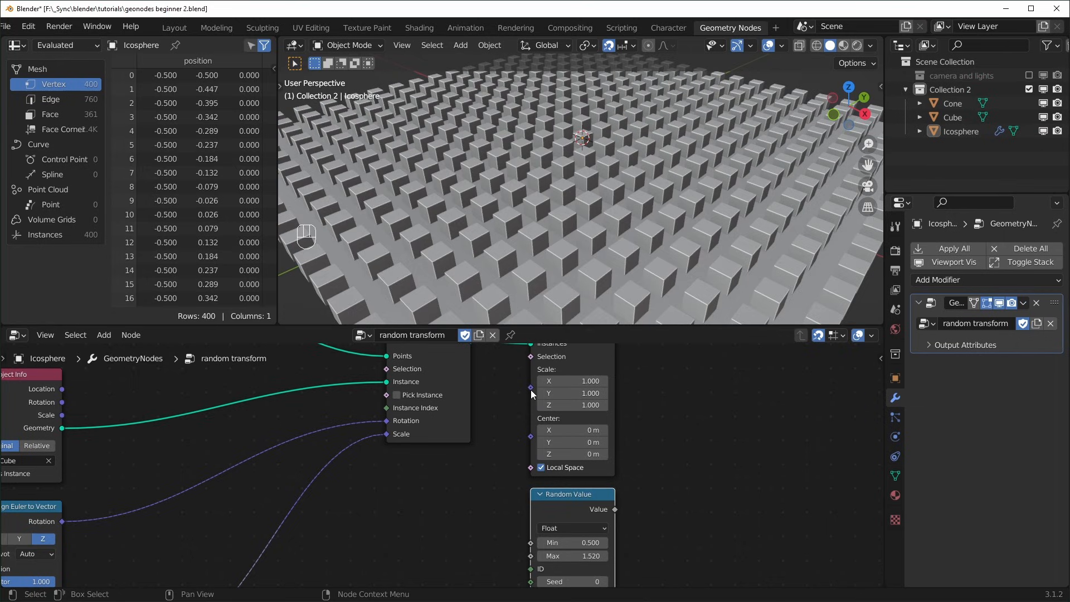
drag(529, 387, 468, 482)
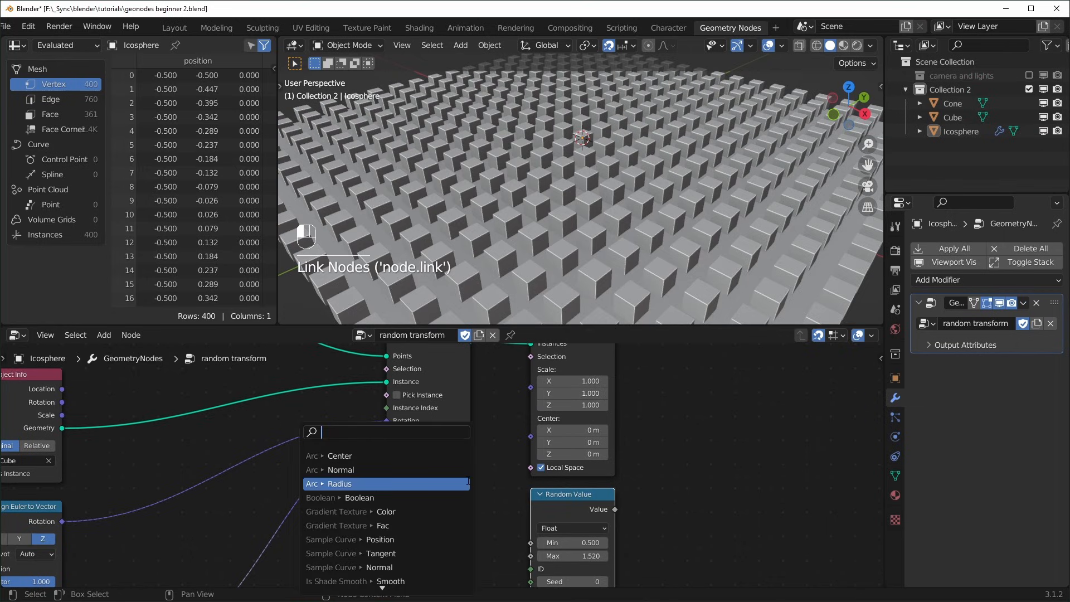
text(combine)
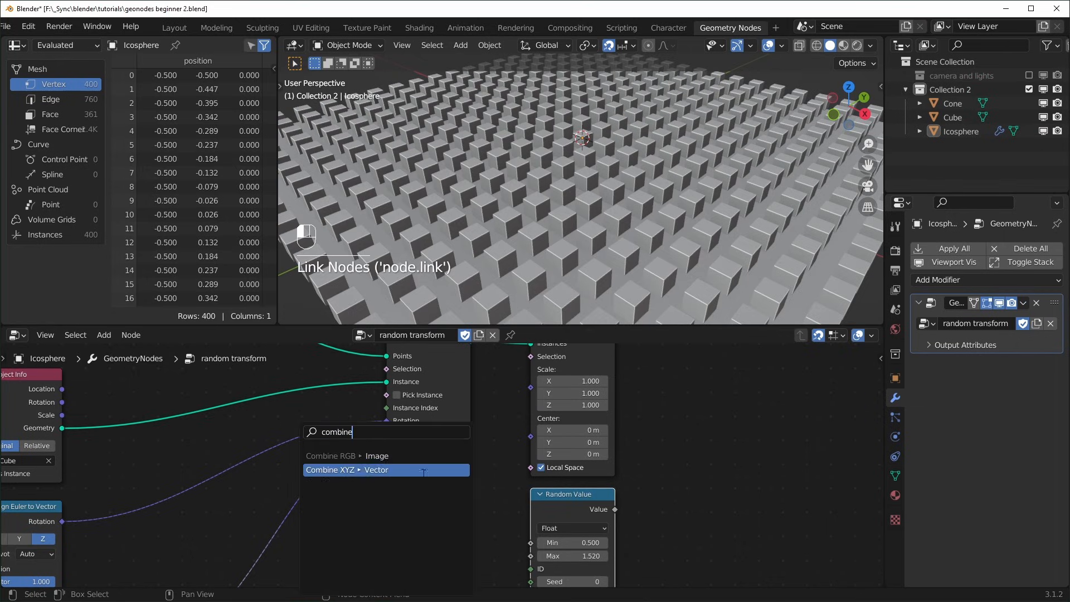
click(466, 471)
click(594, 530)
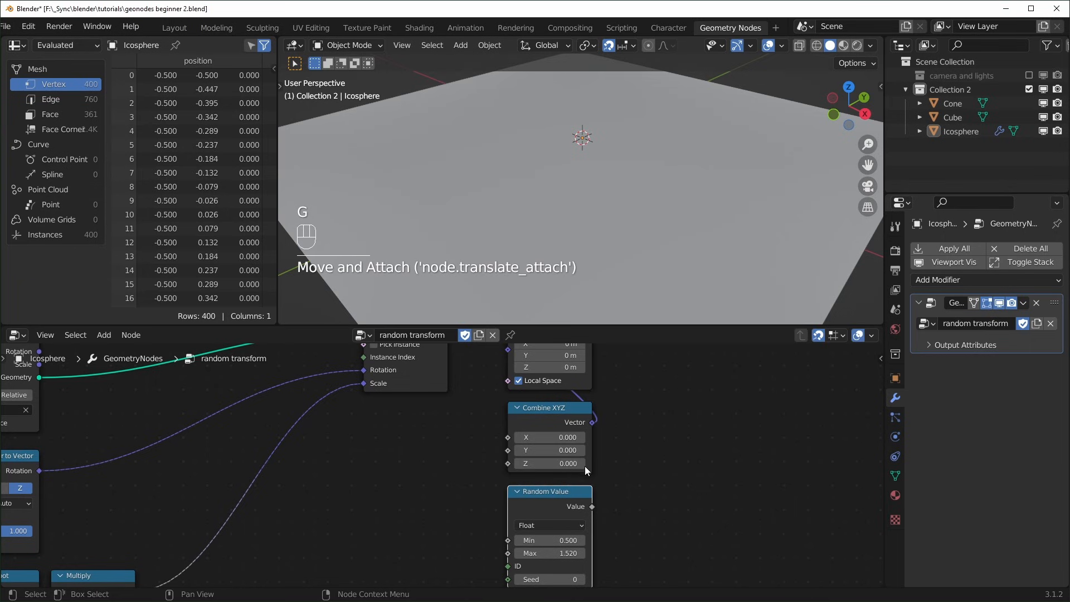
- Unlink Combine XYZ from the Scale input of Scale Instances and reconnect the two nodes
scroll(583, 465, up, 1)
middle_drag(553, 432, 527, 529)
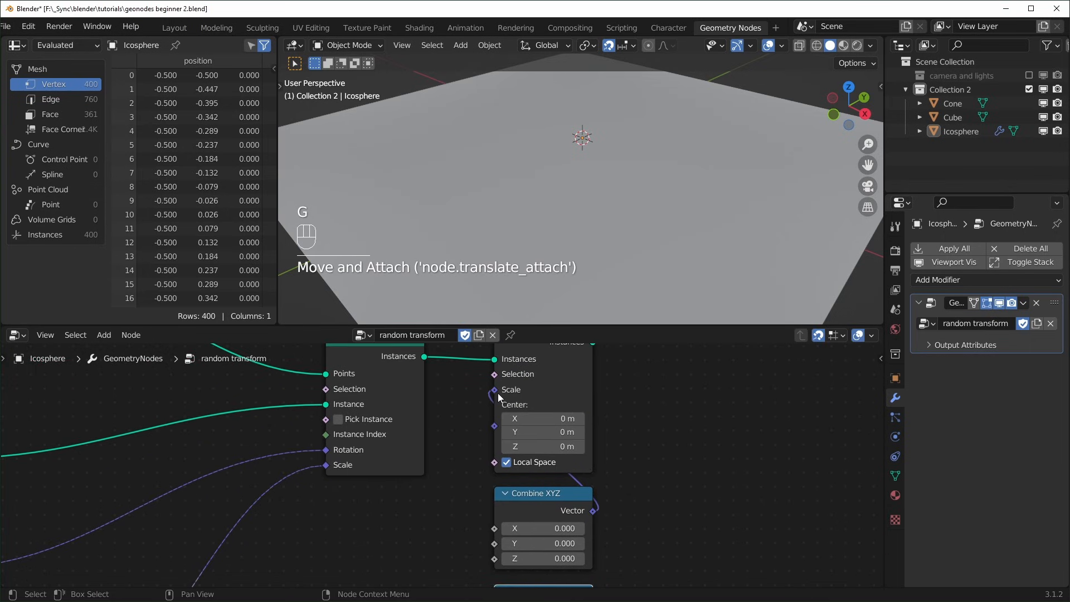
drag(495, 390, 470, 406)
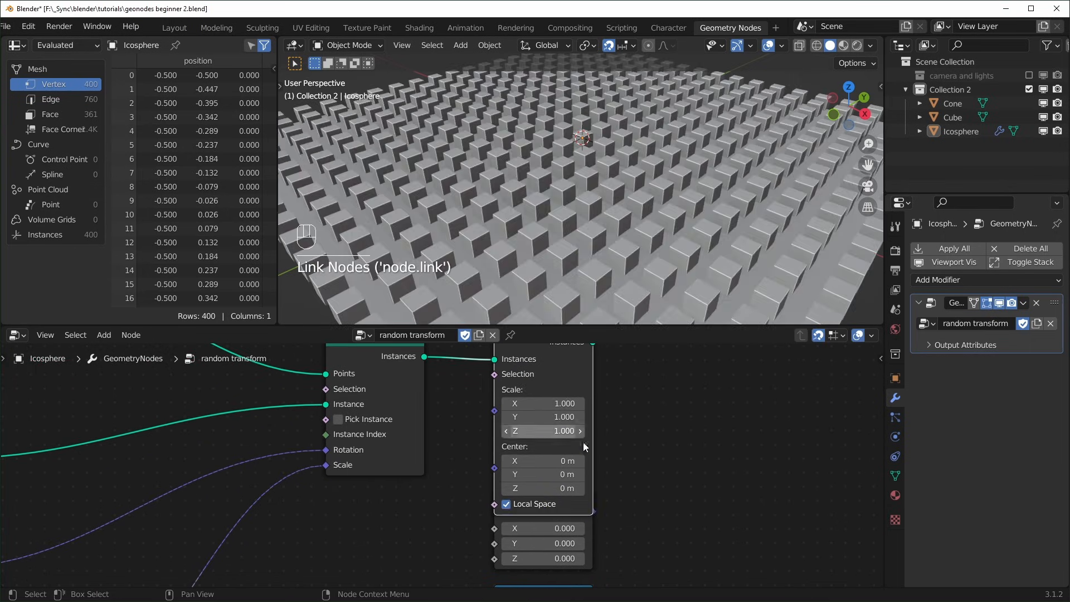
click(644, 508)
alt+right_drag(581, 529, 569, 435)
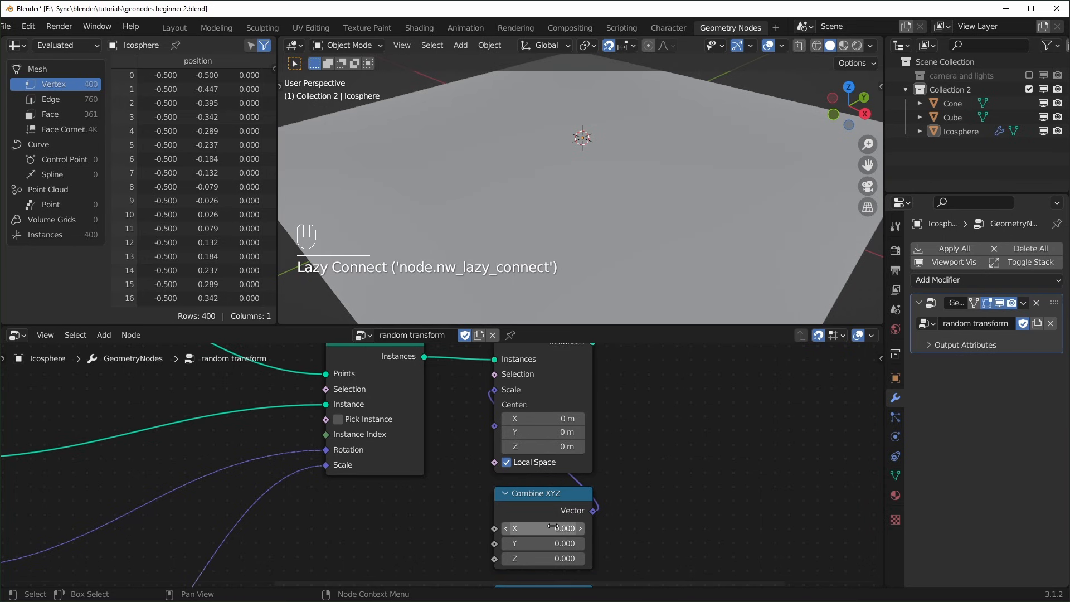
- Set the X, Y and Z values of the Combine XYZ node to 1
shift+drag(553, 528, 552, 559)
text(1)
key(Return)
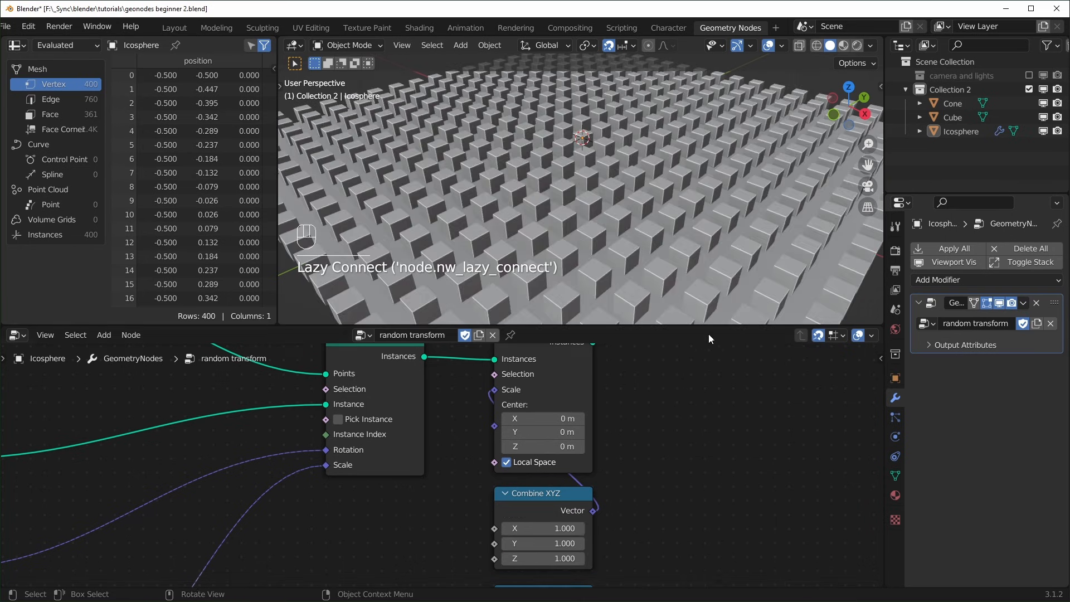
- Link the Random Value node's Value output to the Z input of Combine XYZ
middle_drag(577, 538, 583, 480)
scroll(583, 482, down, 1)
middle_drag(600, 535, 587, 486)
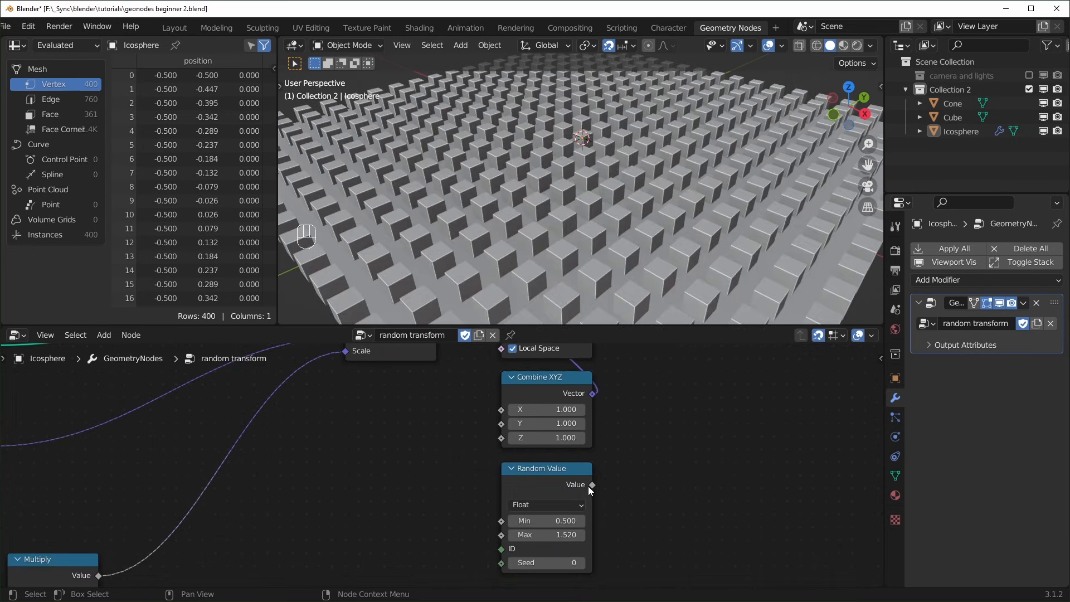
drag(591, 485, 504, 439)
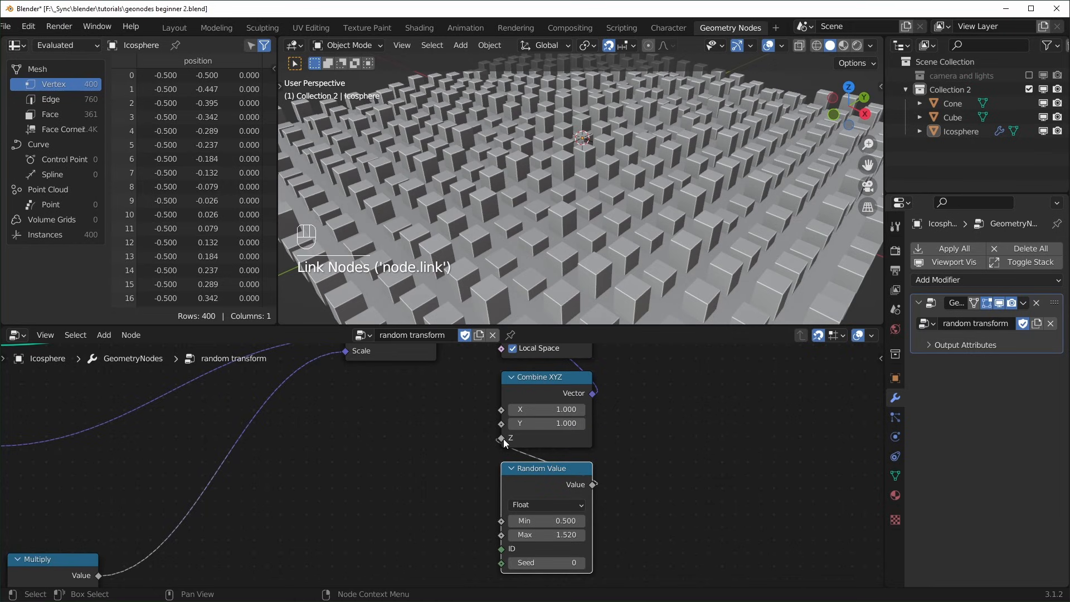
- Set the Random Value node's Min to 1 and Max to 5.420
middle_drag(551, 527, 563, 524)
click(570, 519)
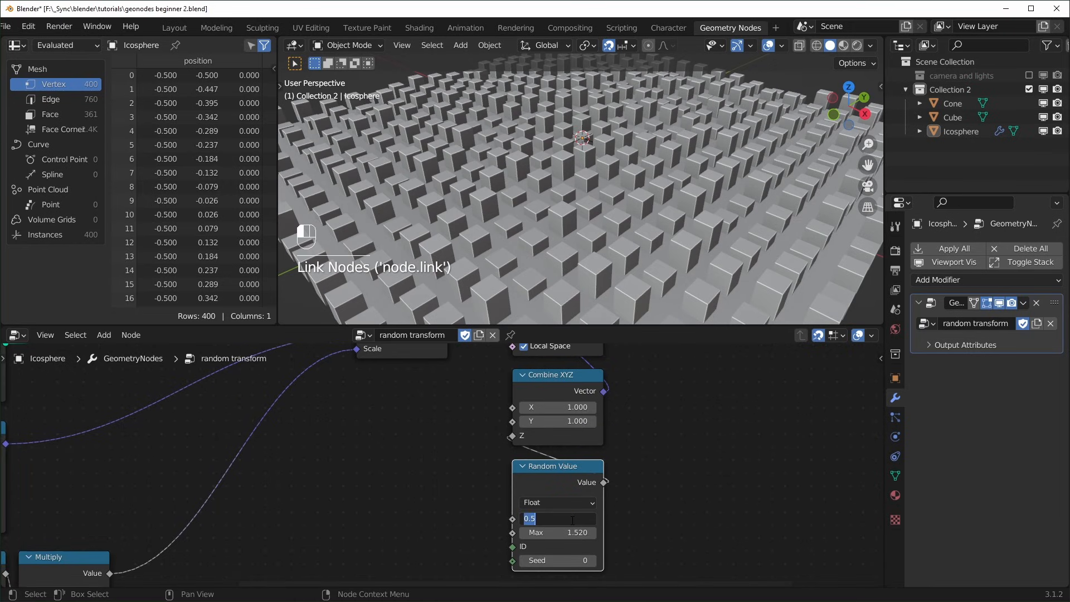
text(1)
key(Return)
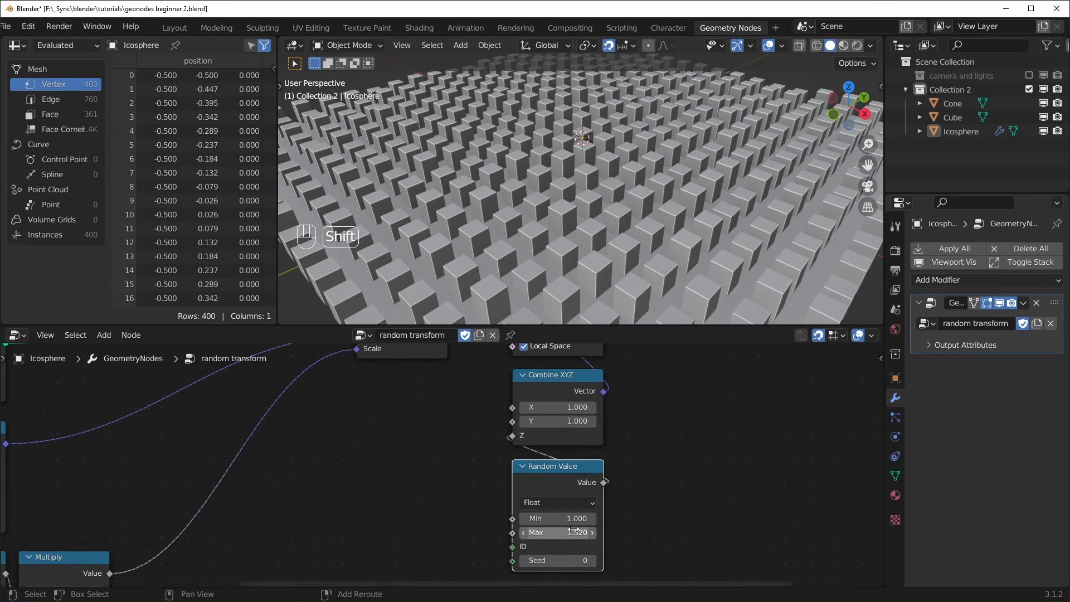
shift+drag(575, 532, 614, 529)
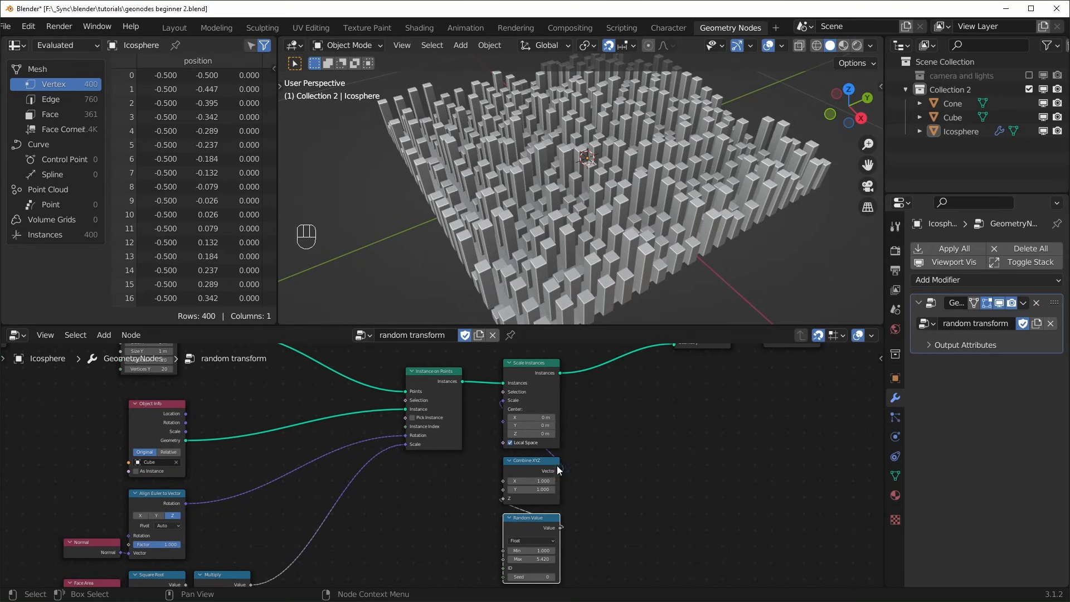
middle_drag(582, 260, 667, 195)
middle_drag(596, 207, 761, 219)
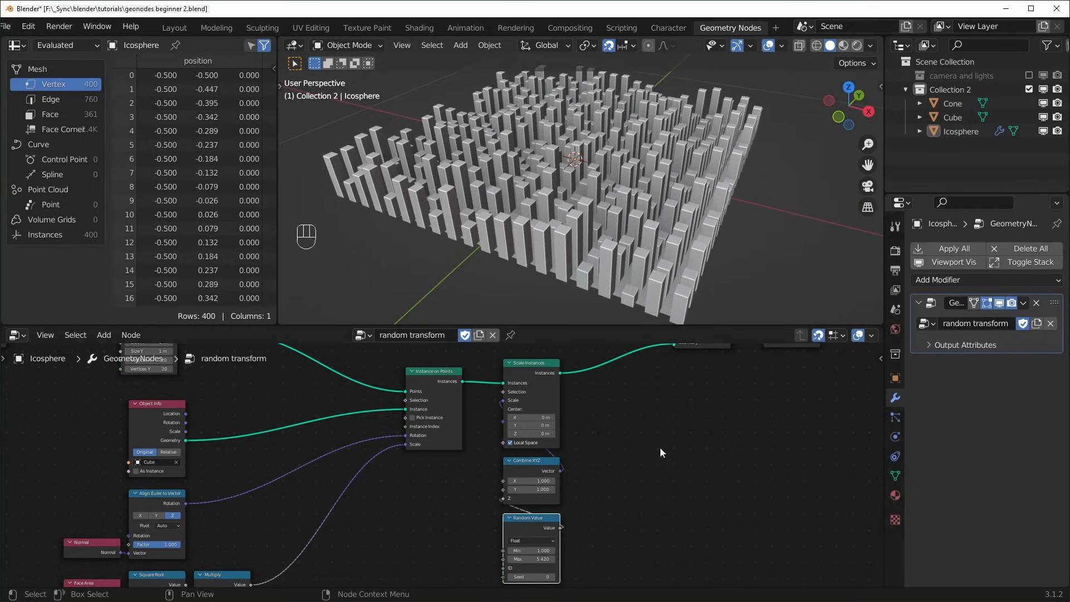
- Move the Join Geometry node farther from Scale Instances to make room between them
scroll(660, 445, up, 2)
drag(697, 384, 811, 396)
click(604, 463)
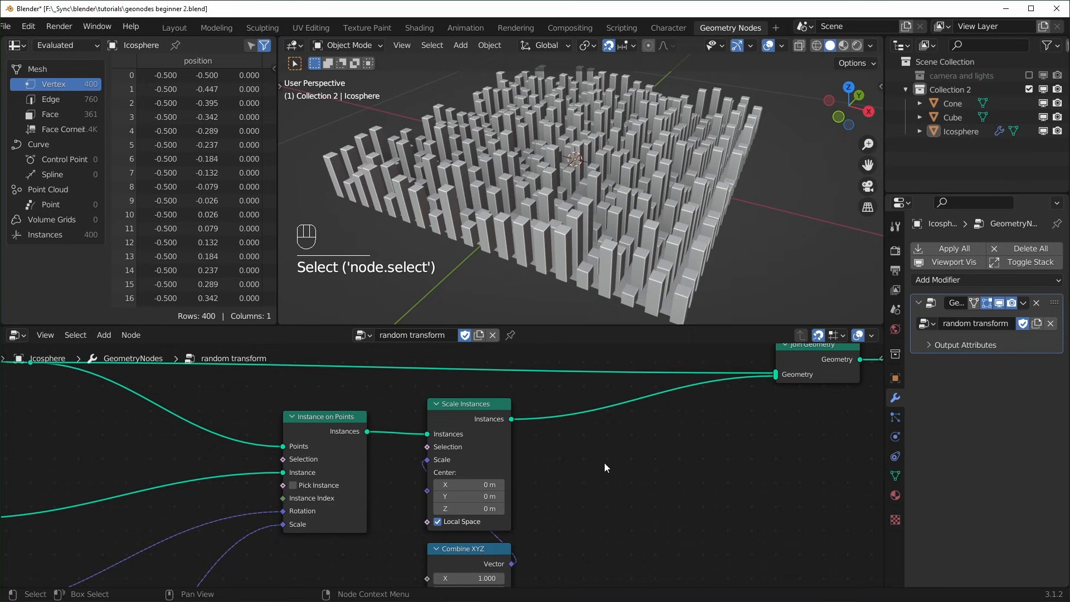
- Add a Rotate Instances node on the link between Scale Instances and Join Geometry
key(shift+a)
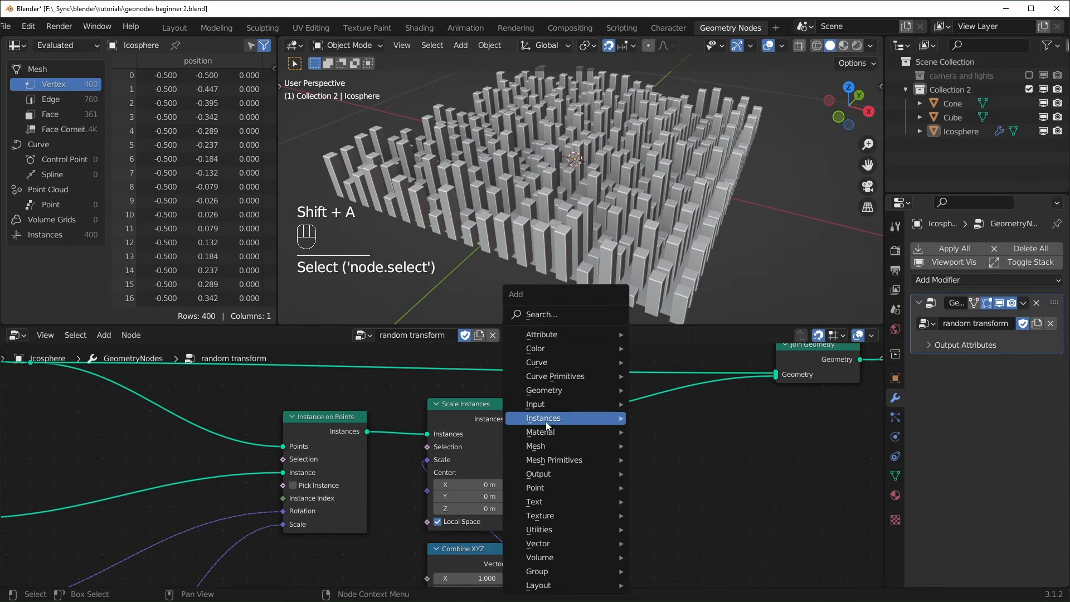
mouse_move(546, 419)
click(687, 458)
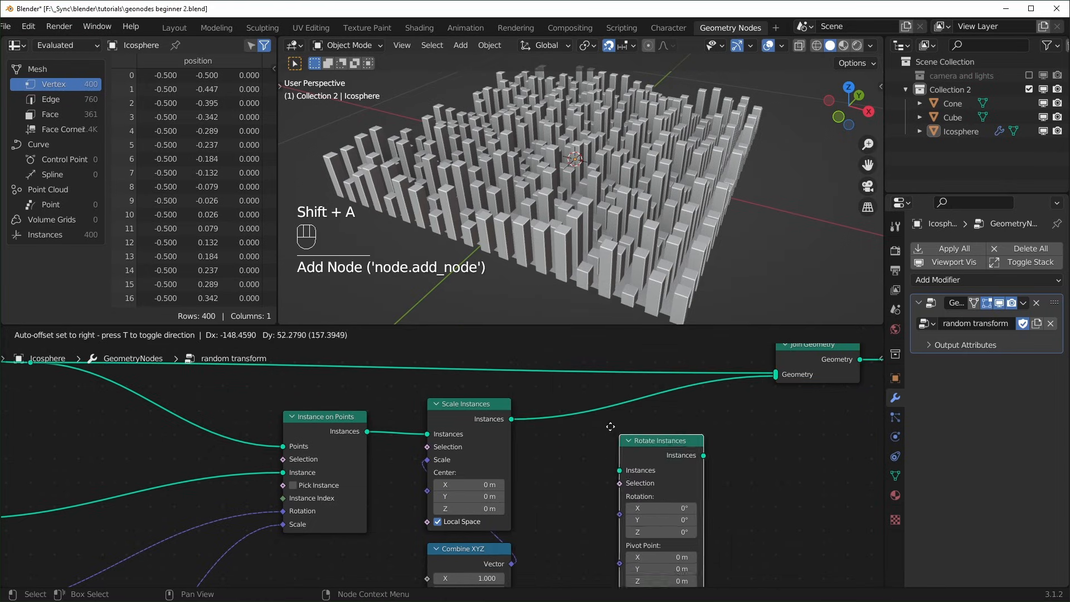
click(557, 397)
- Add a Translate Instances node beside Rotate Instances and delete it again
key(shift+a)
mouse_move(728, 442)
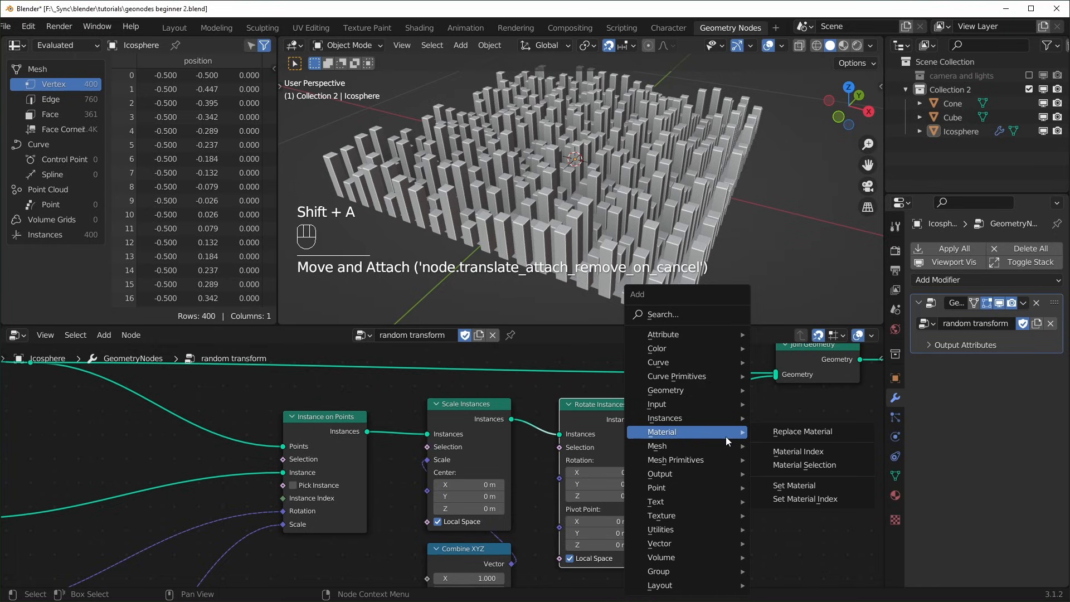
mouse_move(691, 418)
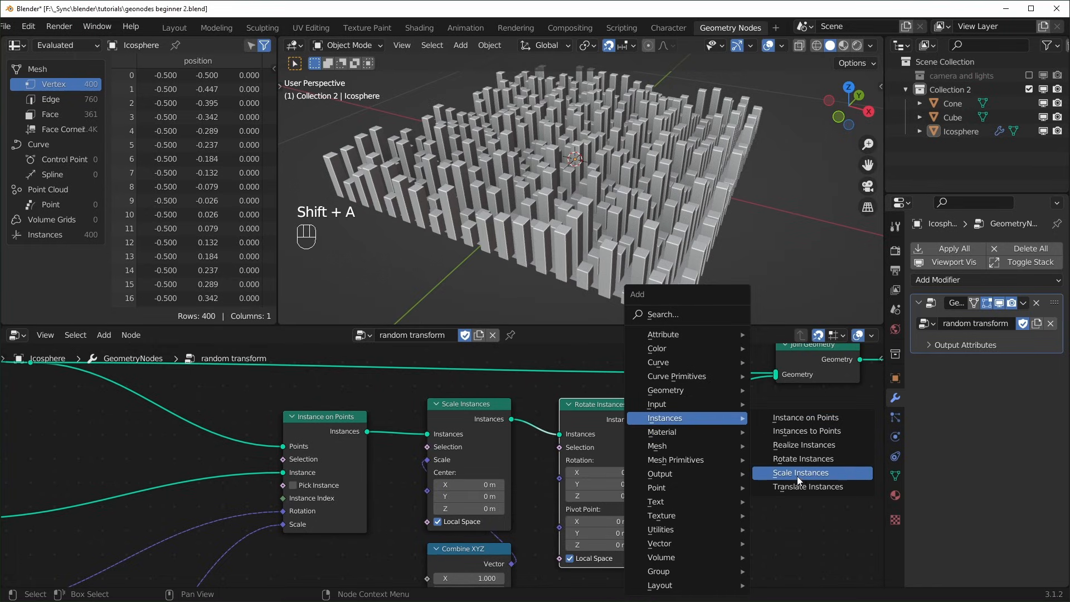
click(806, 487)
click(731, 433)
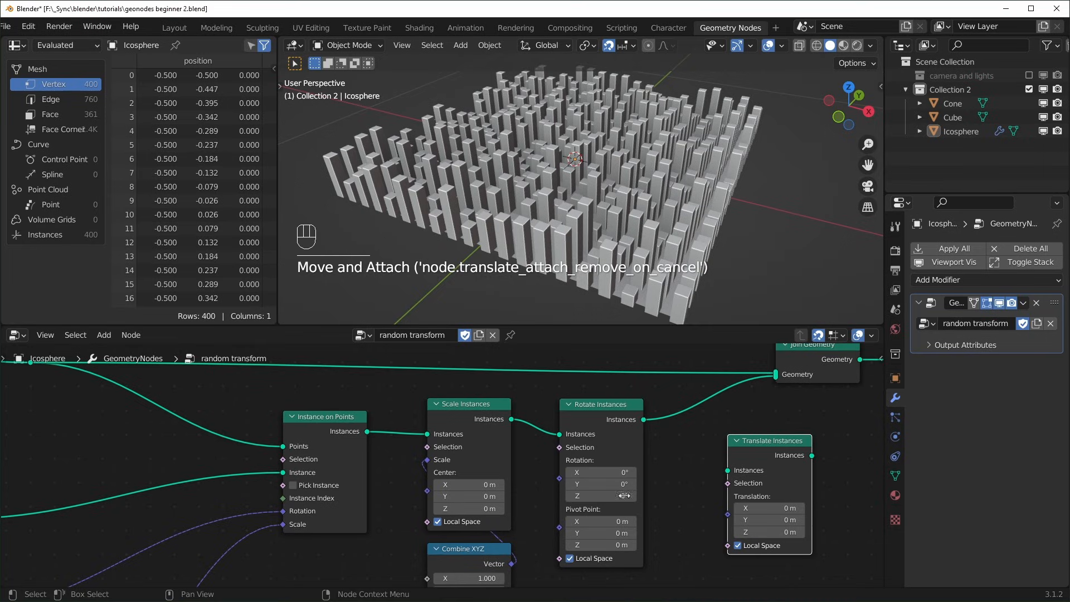
click(768, 445)
mouse_move(774, 449)
mouse_down()
mouse_move(784, 419)
mouse_move(773, 450)
mouse_up()
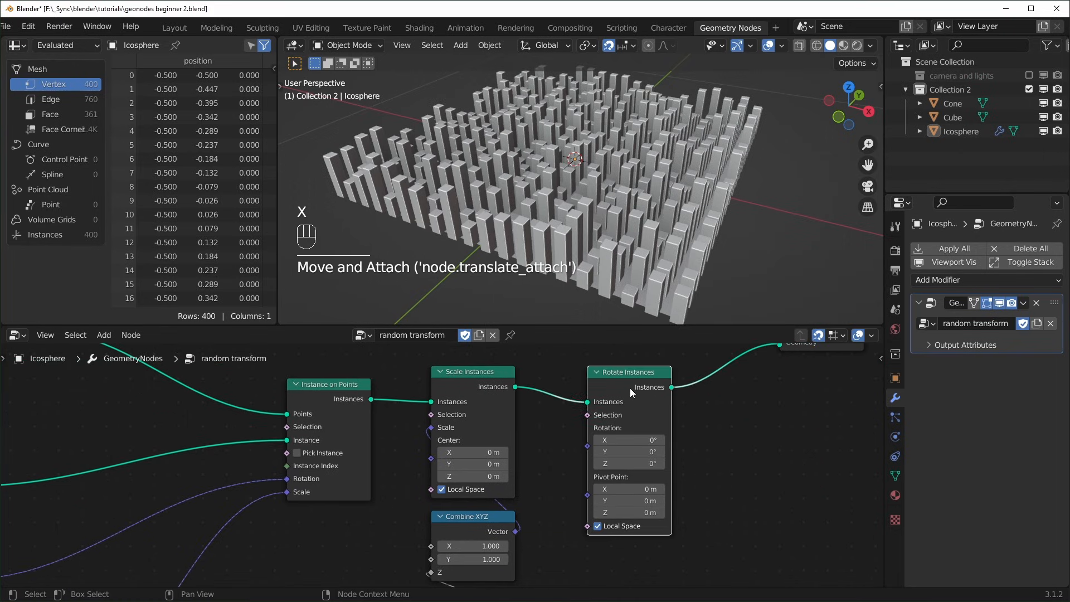
- Duplicate the Combine XYZ node that drives the scale and place the copy below Rotate Instances
mouse_move(628, 463)
mouse_down()
mouse_move(647, 464)
mouse_move(627, 463)
mouse_up()
right_click(627, 463)
middle_drag(594, 490, 594, 456)
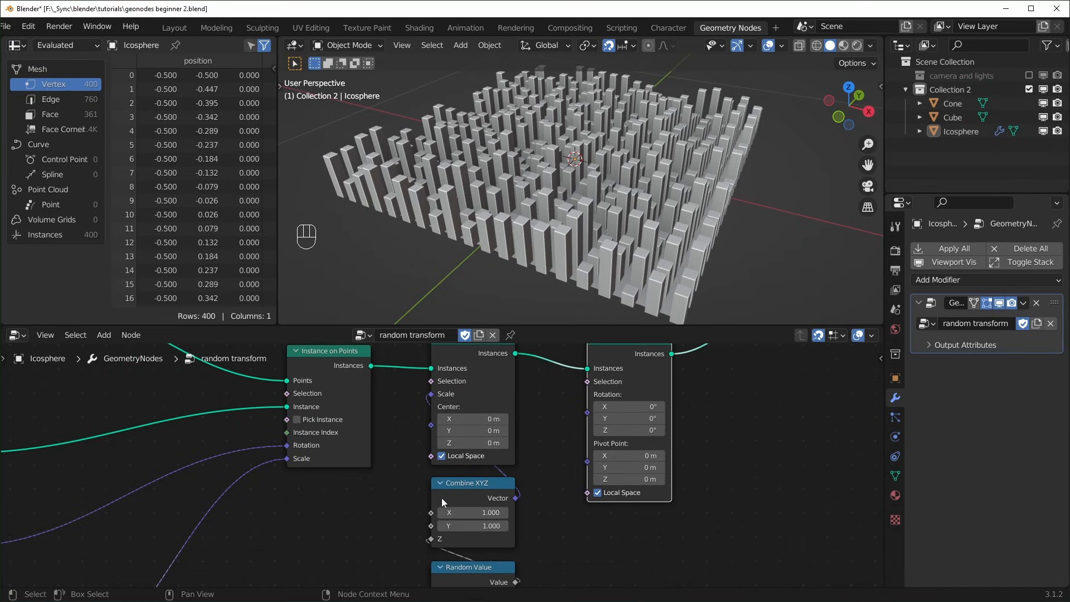
middle_drag(468, 472, 486, 427)
scroll(470, 491, down, 2)
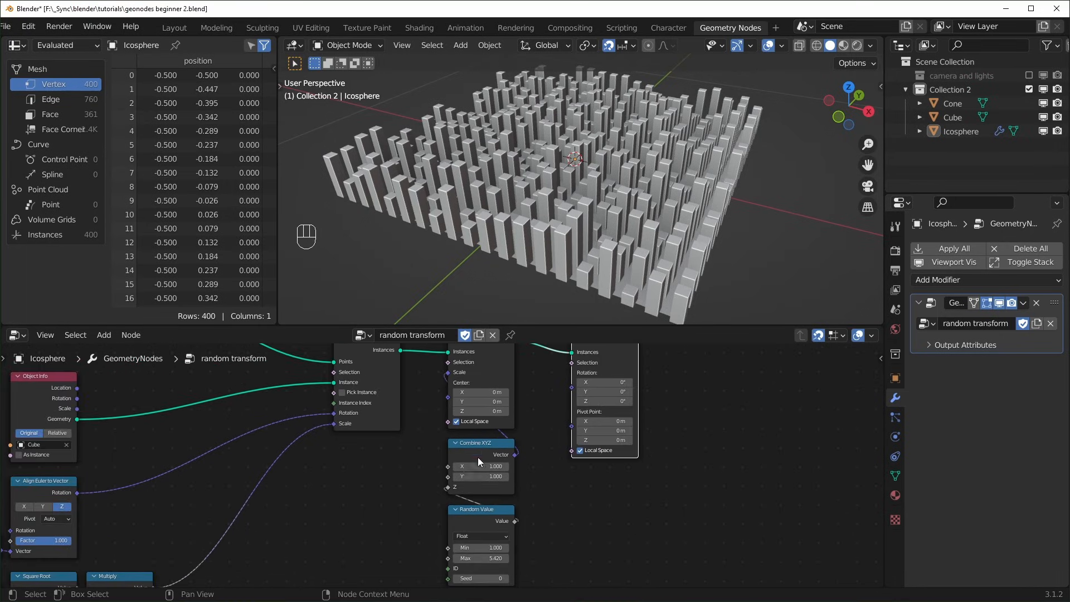
click(492, 444)
key(shift+d)
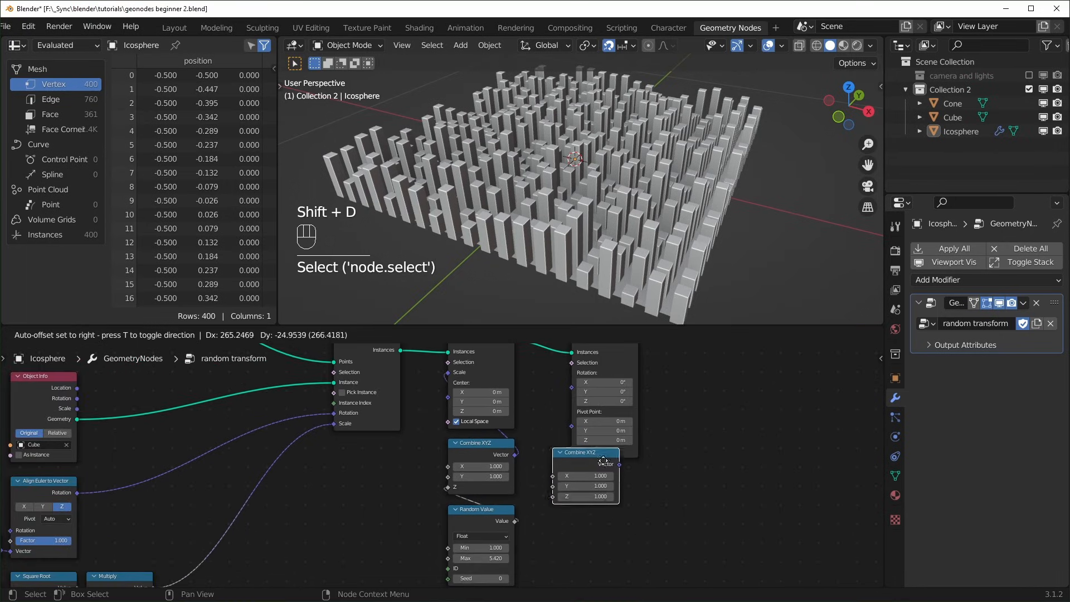
click(613, 471)
- Link the duplicated Combine XYZ's Vector to Rotate Instances' Rotation input and set its X, Y and Z to 0
drag(640, 484, 572, 387)
mouse_move(611, 492)
mouse_down()
mouse_move(611, 463)
mouse_move(620, 487)
mouse_up()
key(Return)
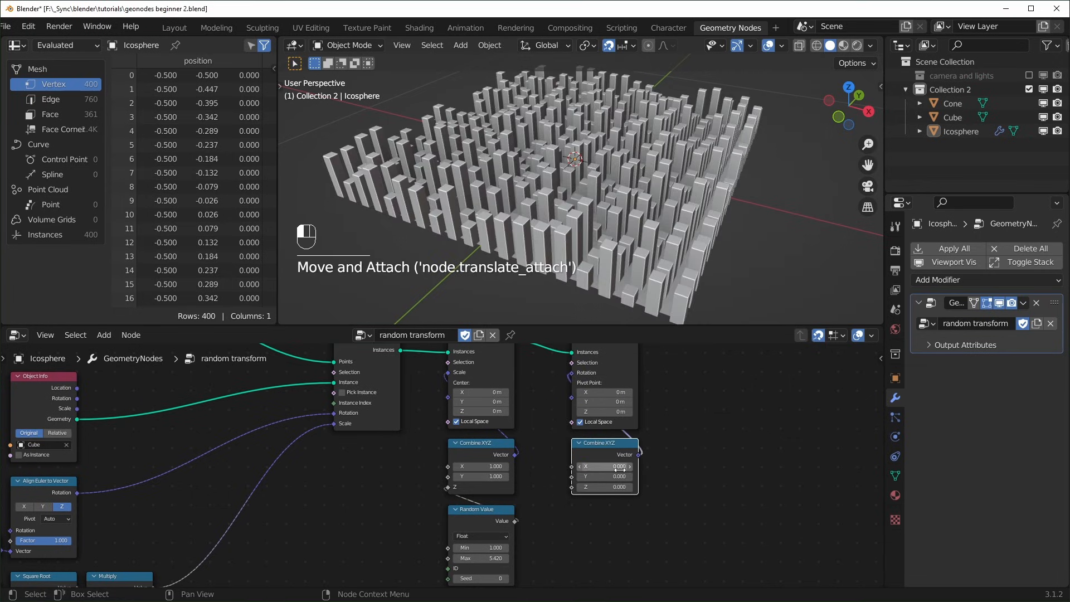
- Duplicate the Random Value node below the new Combine XYZ and relink that Combine XYZ's Vector to the Rotation input
click(483, 517)
key(shift+d)
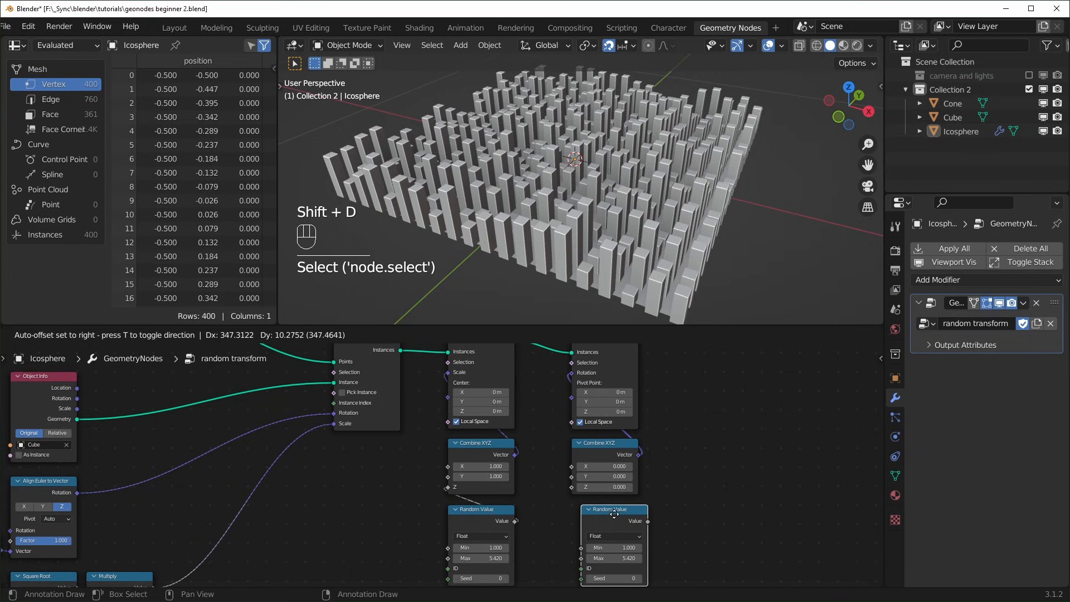
click(616, 519)
scroll(587, 357, up, 2)
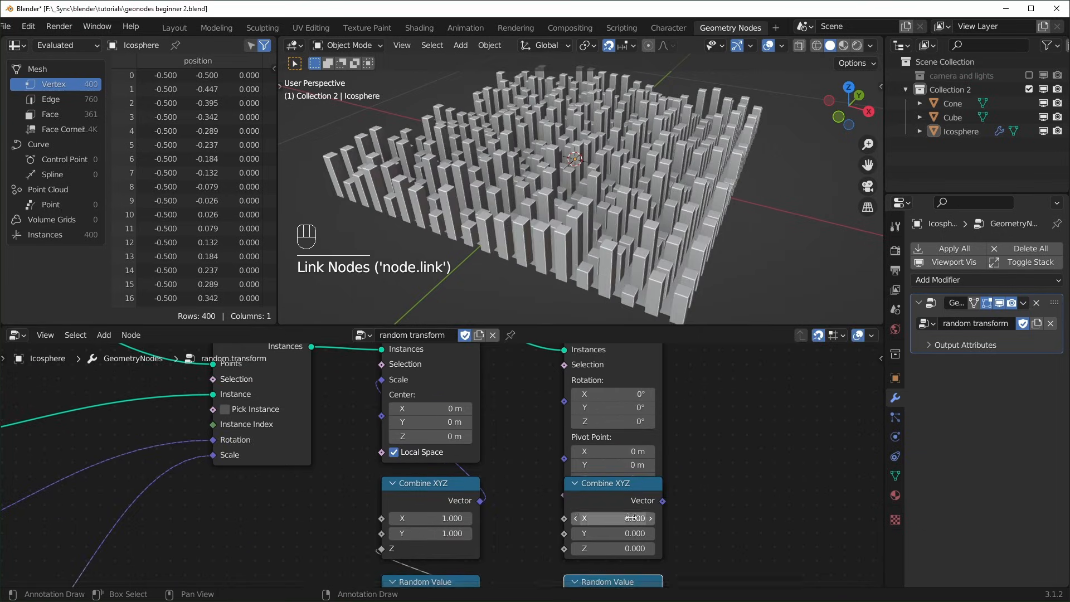
drag(663, 501, 565, 401)
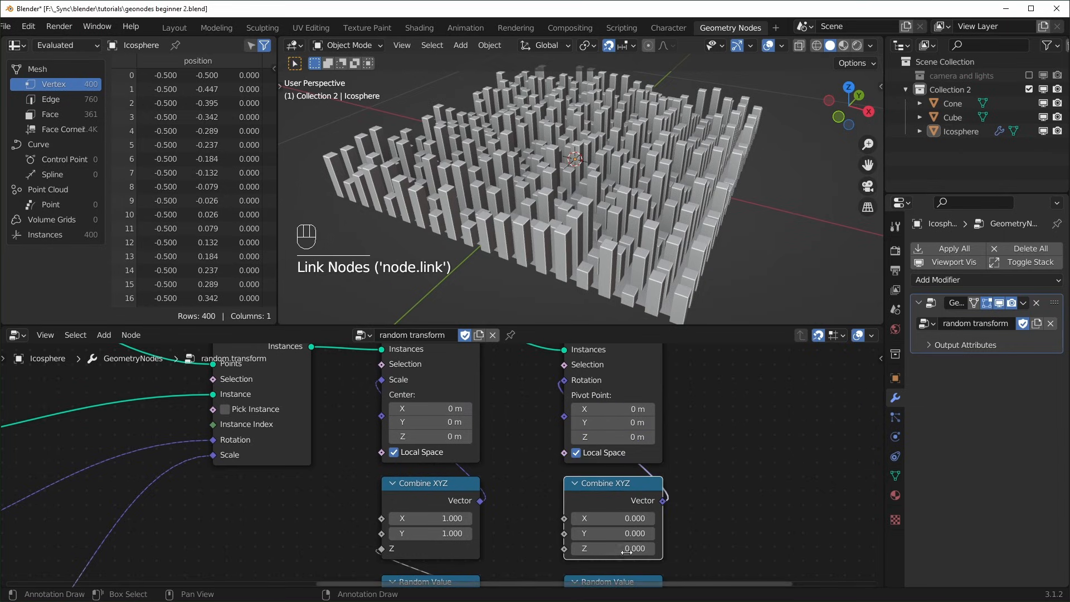
- Try different Z rotations in the new Combine XYZ node, ending with tau, and reset Z to 0
mouse_move(614, 548)
shift+mouse_down()
mouse_move(647, 548)
mouse_move(626, 553)
shift+mouse_up()
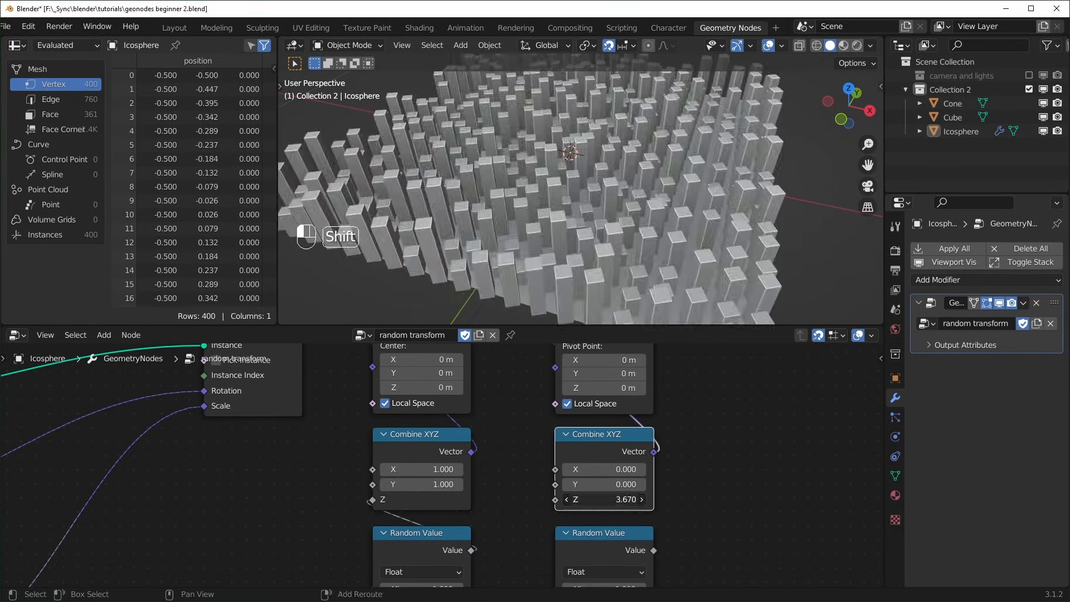
shift+drag(618, 499, 585, 500)
click(606, 500)
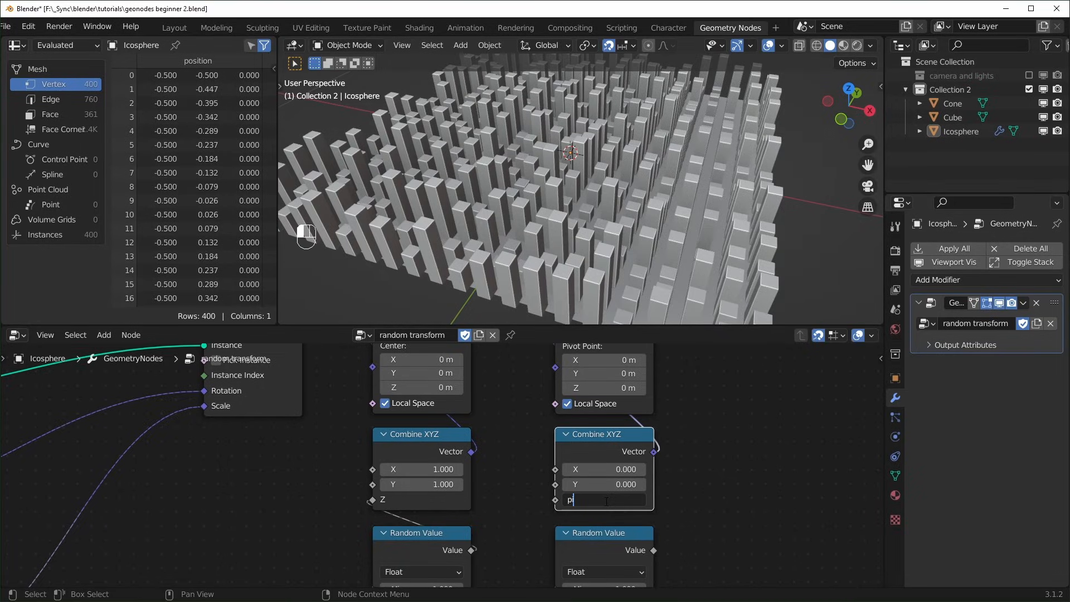
key(Return)
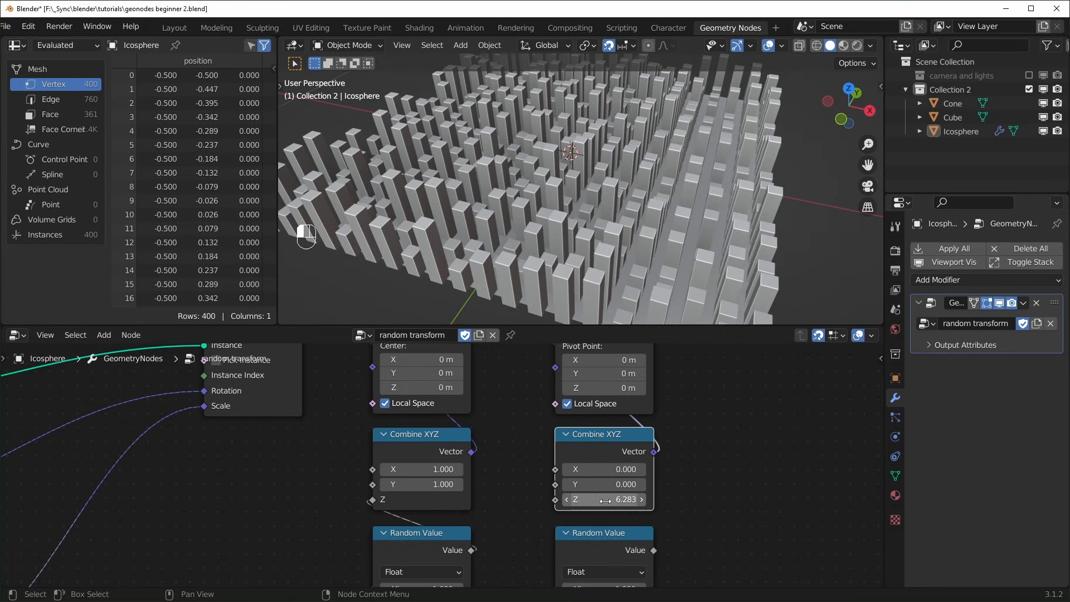
click(605, 500)
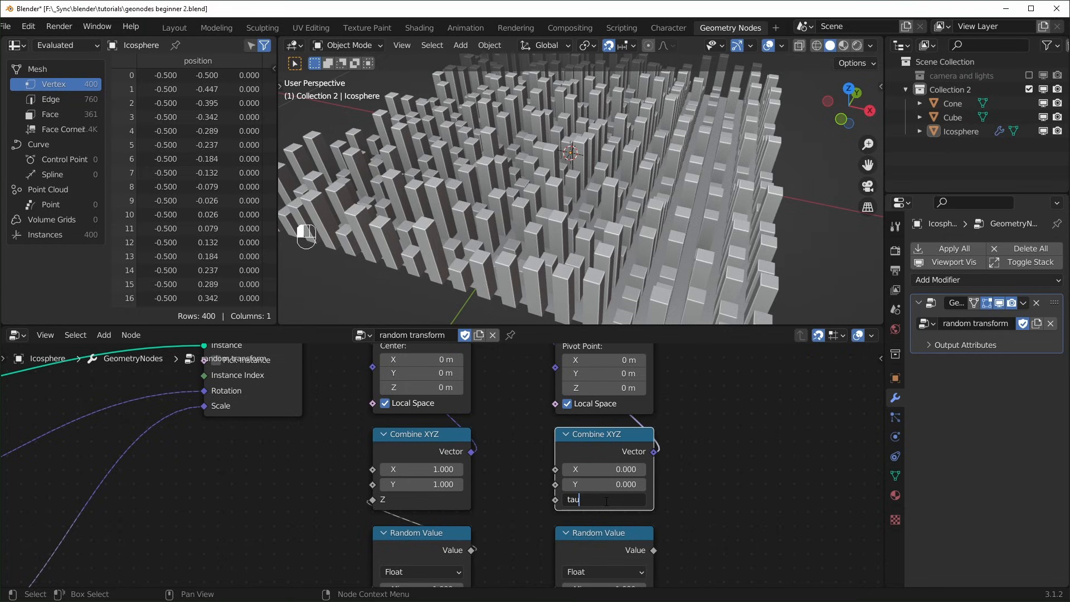
key(Return)
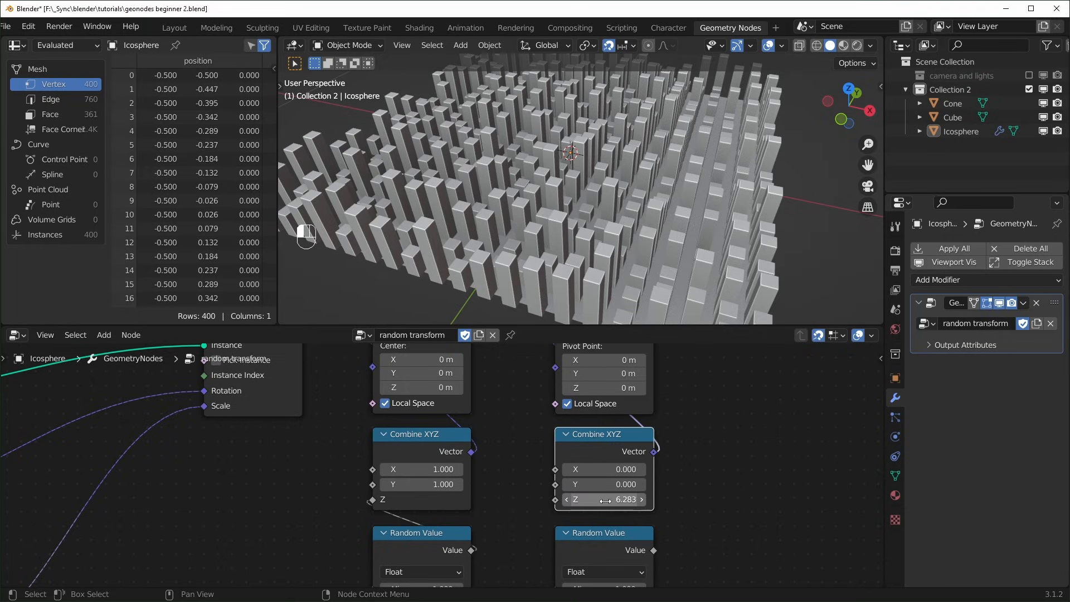
middle_drag(695, 494, 697, 469)
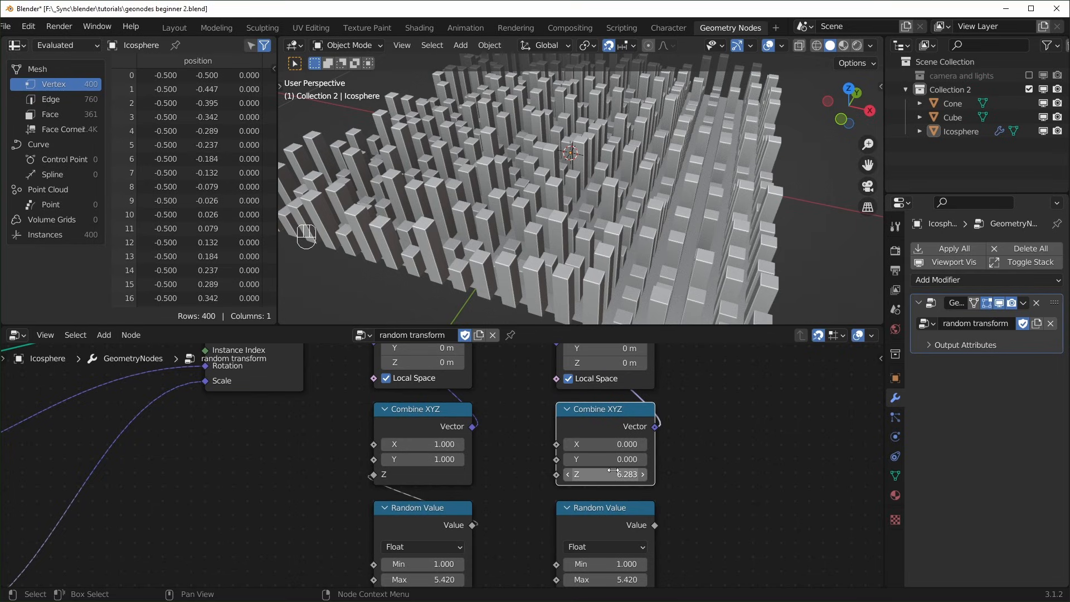
click(613, 472)
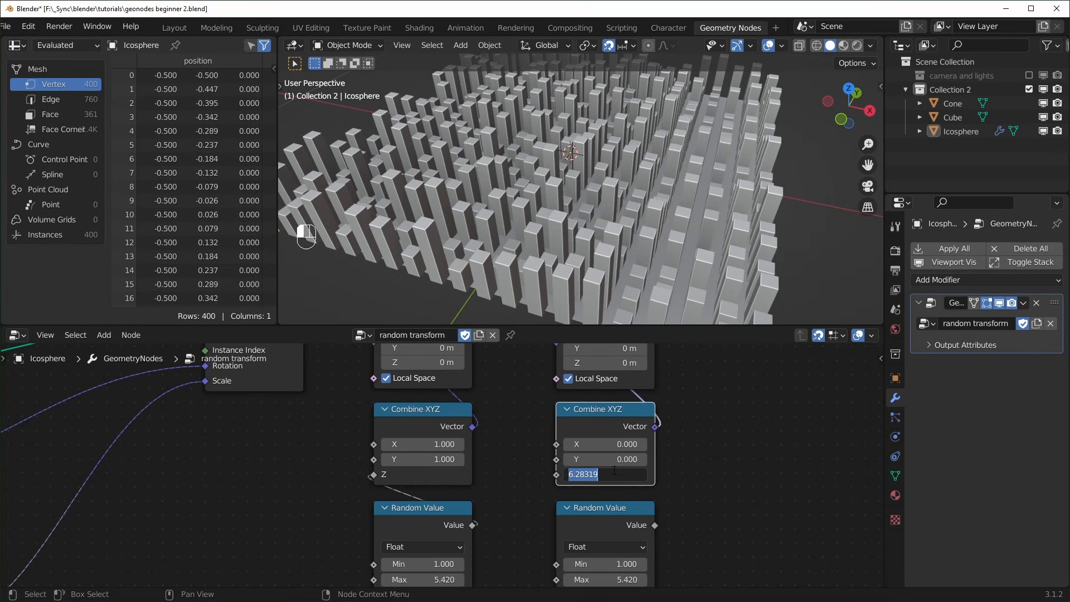
text(0)
click(719, 480)
- Add a Math node near the new Combine XYZ and set its operation to To Radians
key(shift+a)
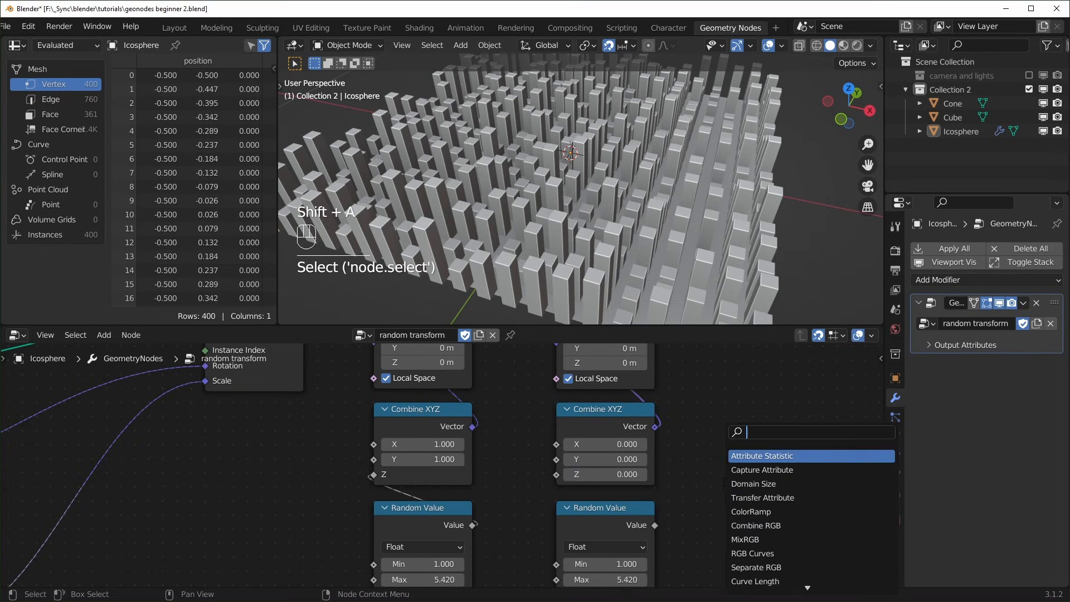
text(math)
key(Return)
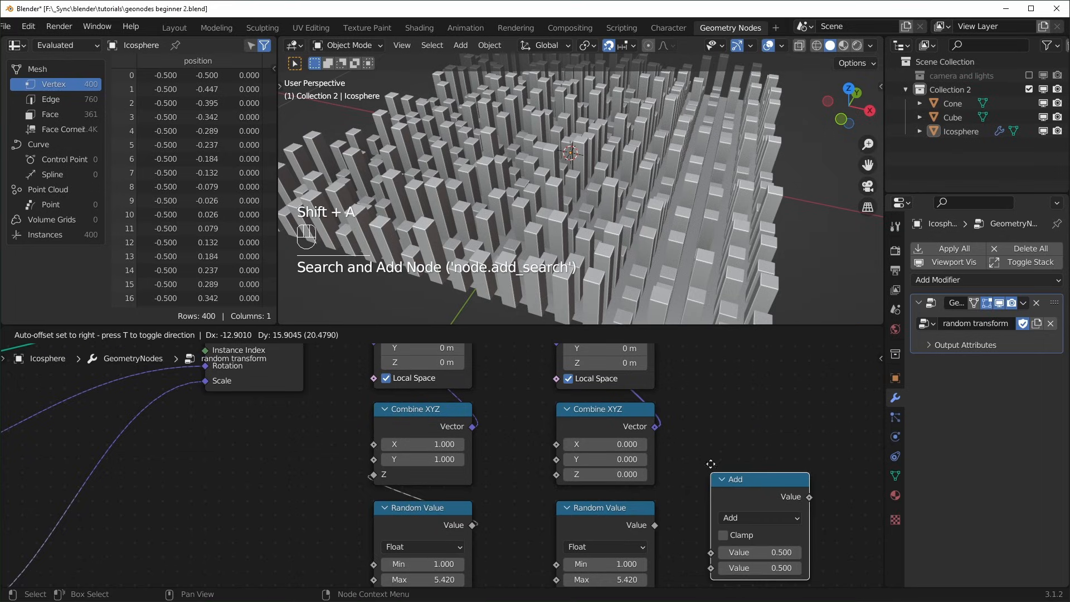
click(737, 482)
click(738, 485)
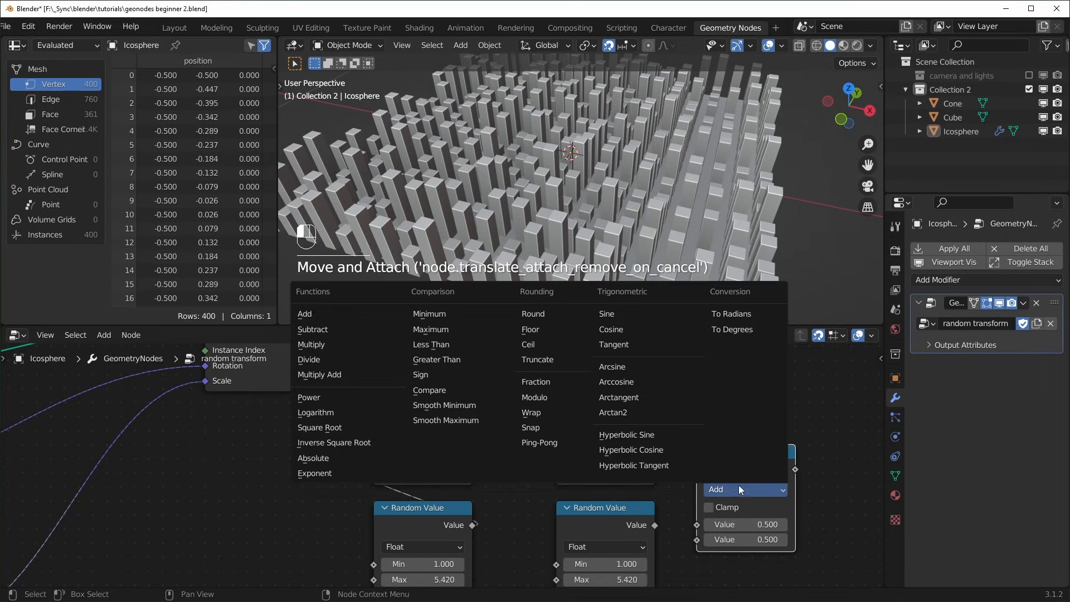
click(728, 315)
- Link the To Radians value directly to the rotation Combine XYZ's Z input and set Degrees to 45
drag(746, 452, 566, 424)
drag(604, 457, 604, 443)
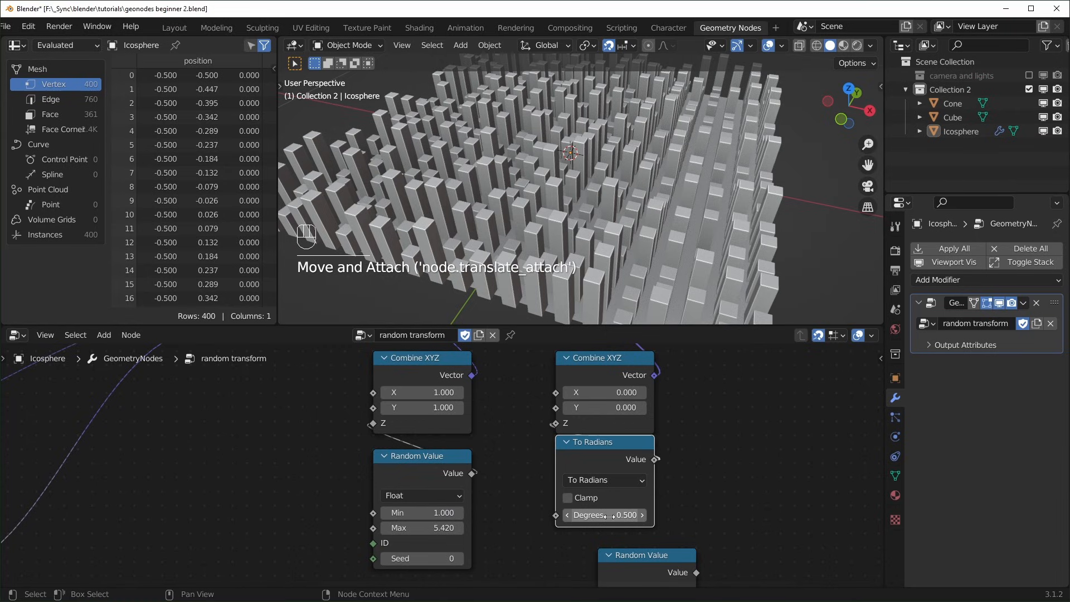
click(606, 516)
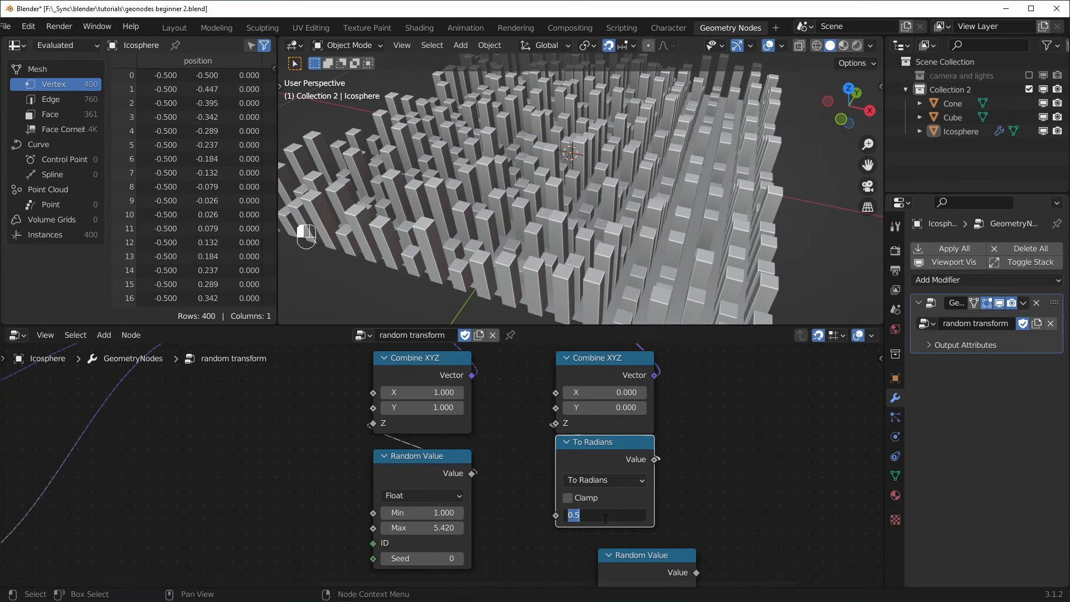
key(Return)
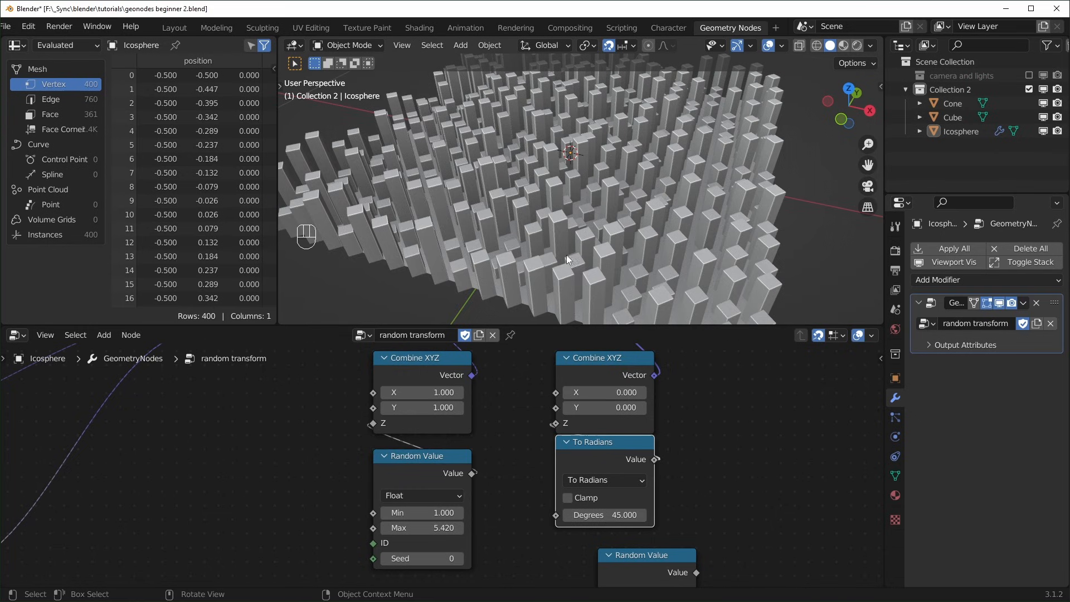
middle_drag(569, 259, 599, 244)
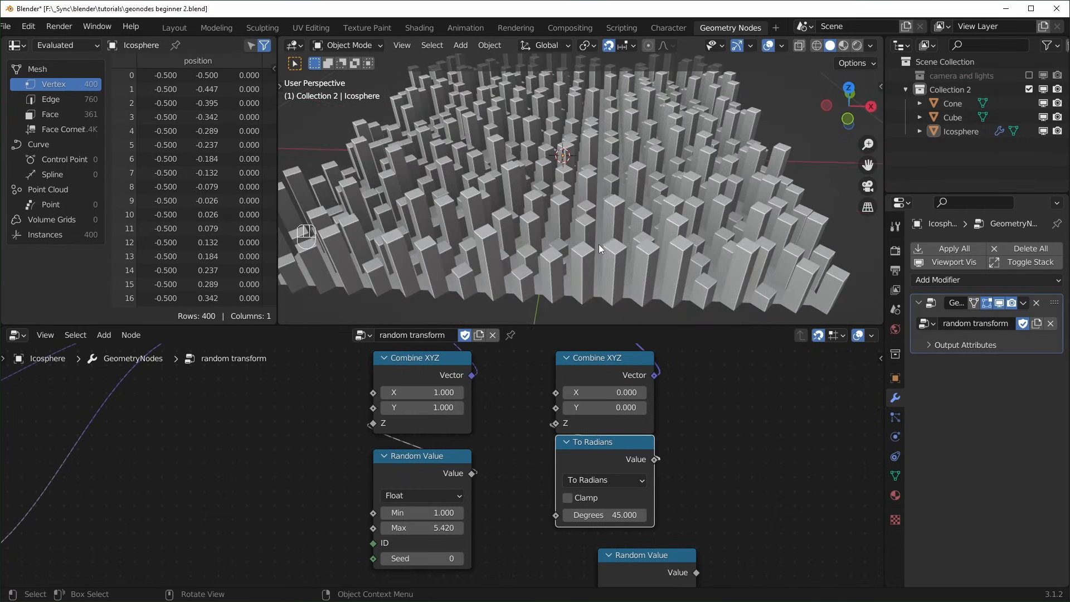
- Link the duplicated Random Value's output to the rotation Combine XYZ's Z input and set its Min and Max to 0
drag(664, 490, 621, 390)
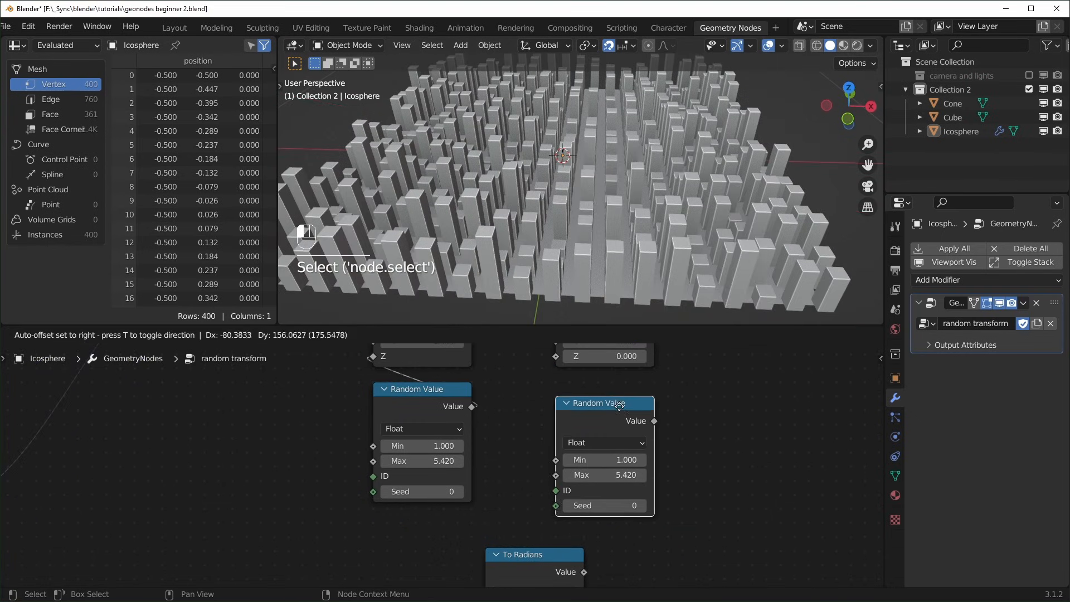
middle_drag(637, 416, 641, 468)
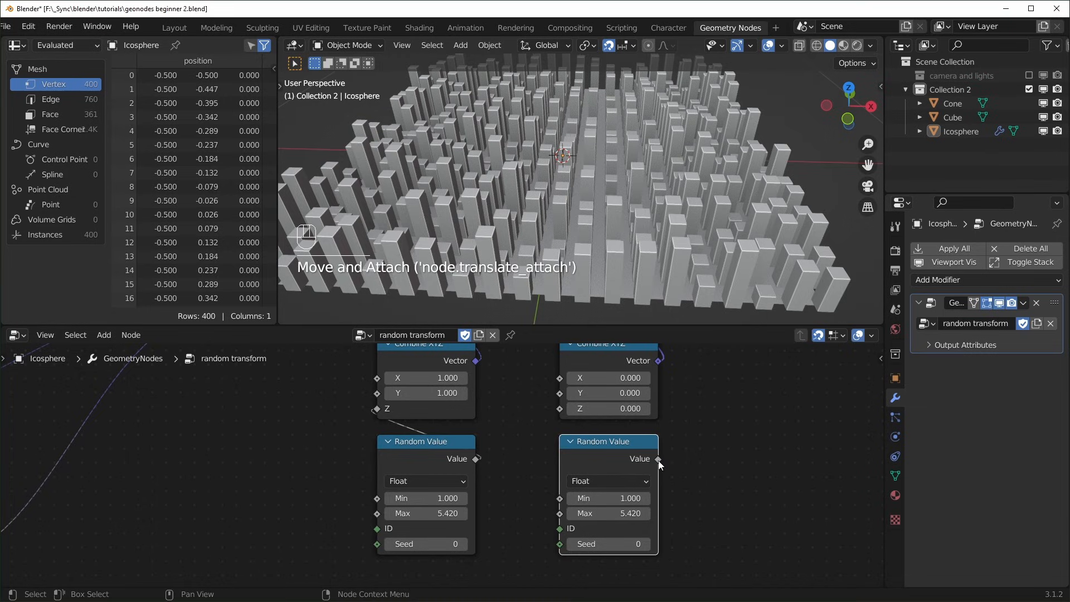
drag(659, 459, 560, 426)
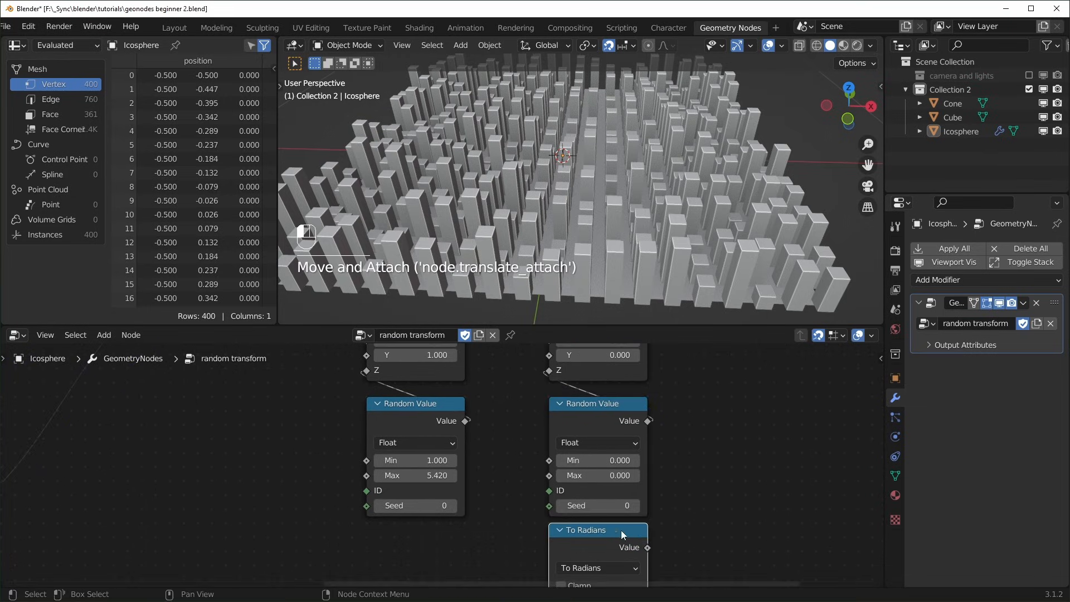
- Link the To Radians output to the rotation Random Value's Max input and set Degrees to 360
drag(621, 530, 548, 440)
click(598, 564)
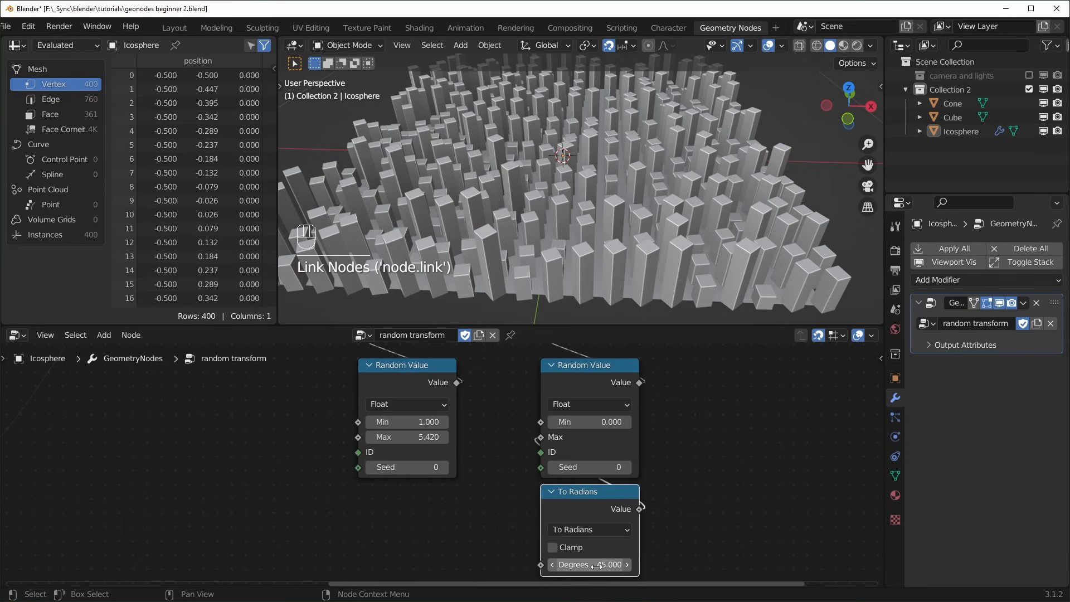
text(360)
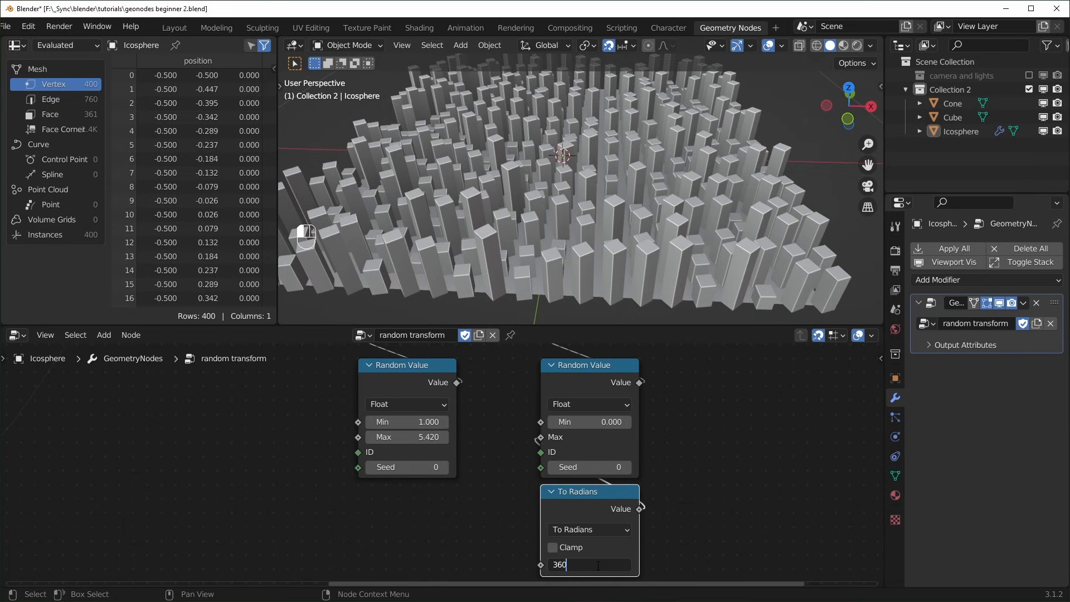
key(Return)
- Inspect the randomly rotated cube instances from the top view and from several other angles
middle_drag(643, 115, 613, 234)
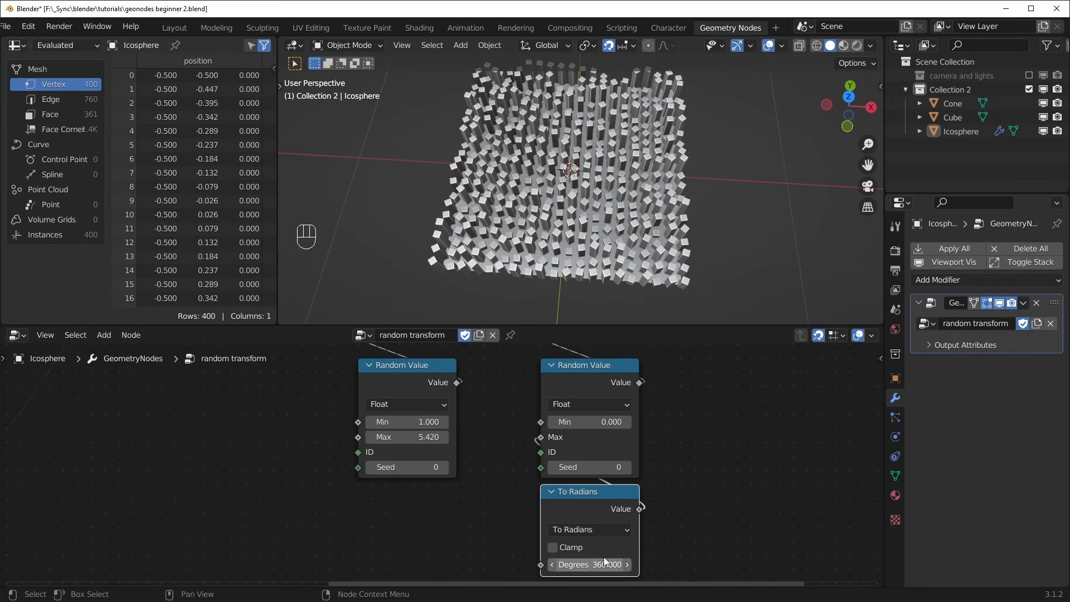
middle_drag(594, 167, 560, 119)
key(KP_7)
scroll(547, 199, up, 4)
scroll(602, 201, down, 3)
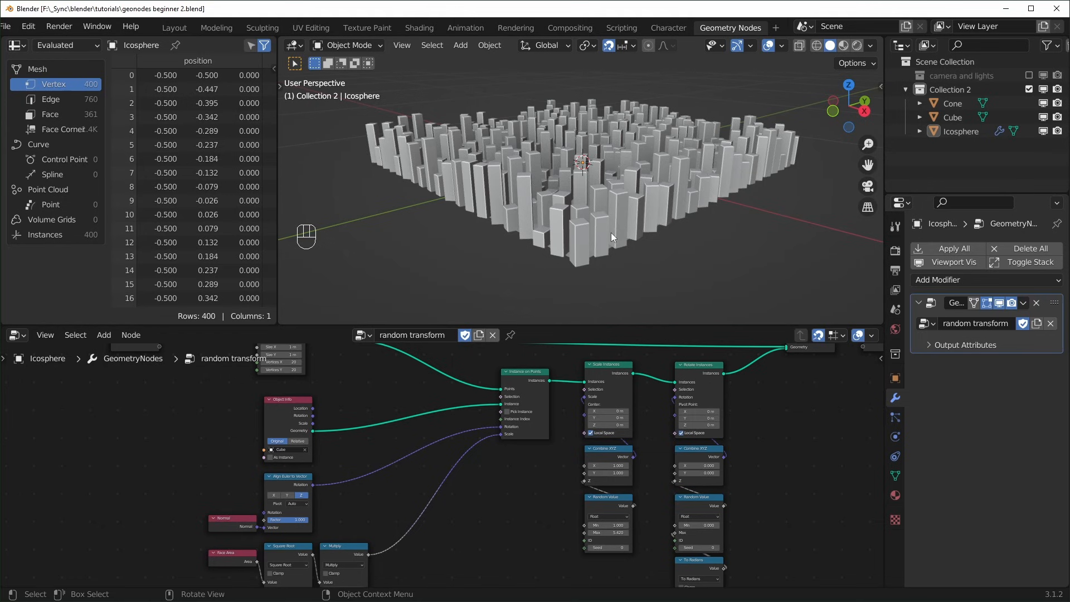
middle_drag(611, 233, 590, 242)
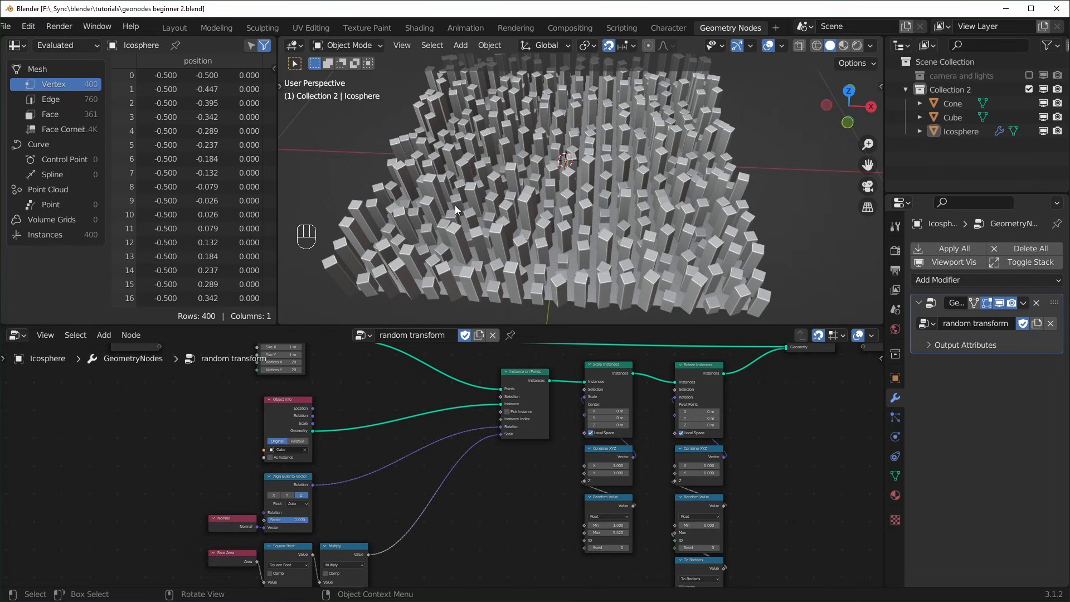
- Add a Collection Info node beside the Object Info node and open its collection list
scroll(435, 473, up, 4)
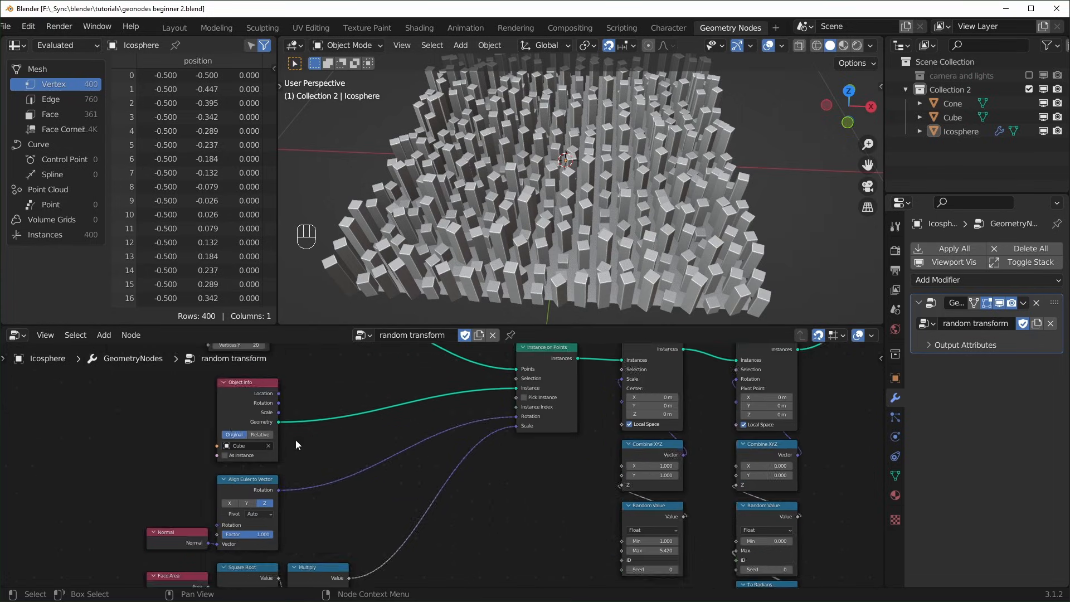
middle_drag(240, 425, 408, 459)
scroll(408, 459, up, 3)
mouse_move(395, 393)
mouse_down()
mouse_move(410, 383)
mouse_move(394, 392)
mouse_up()
click(284, 427)
key(shift+a)
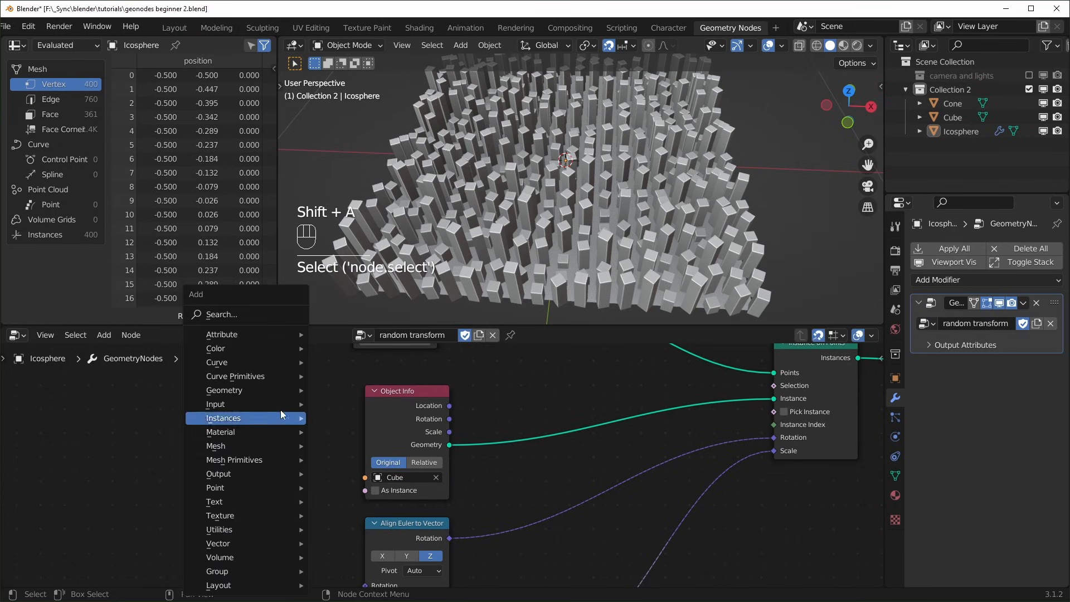
mouse_move(232, 407)
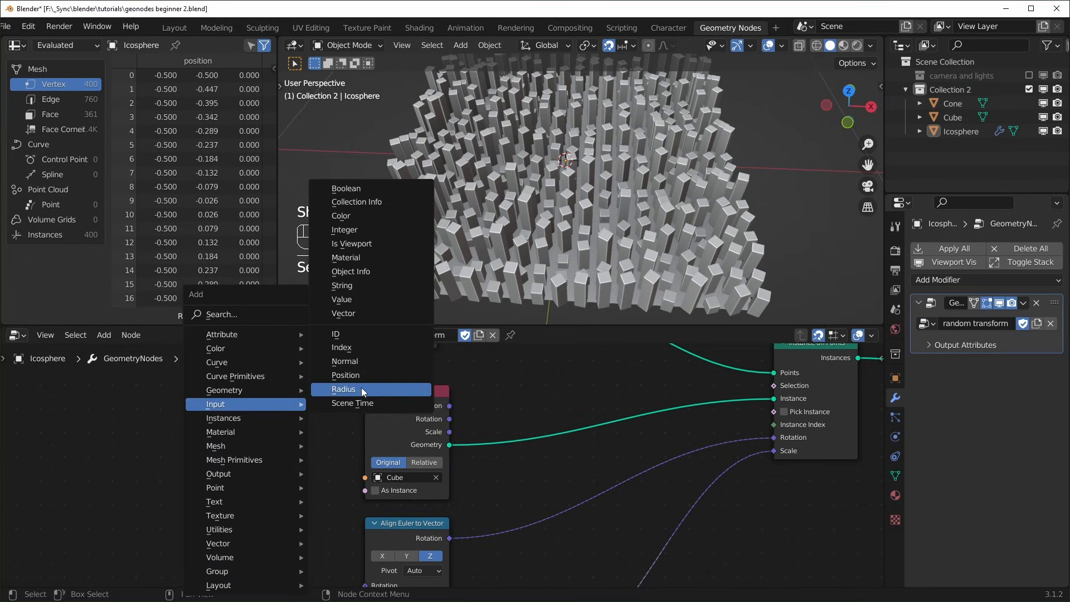
click(356, 202)
click(280, 462)
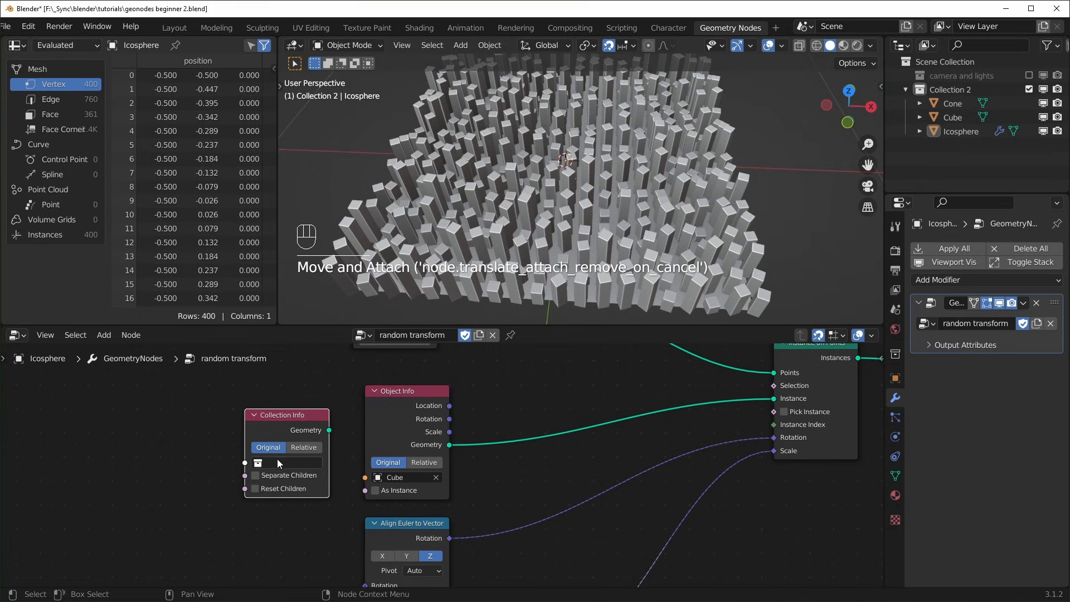
click(287, 463)
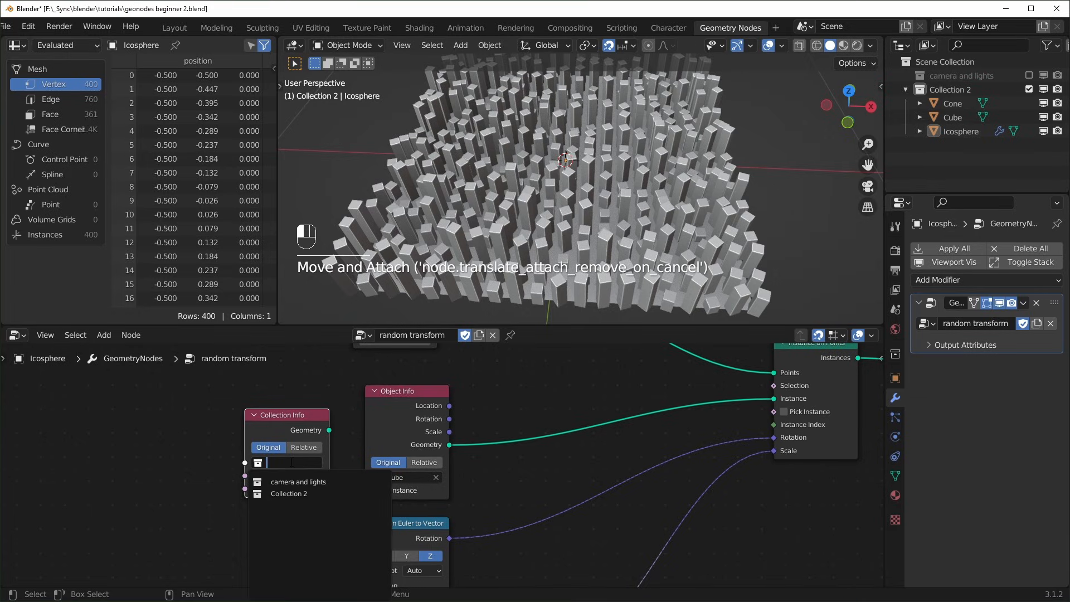
click(534, 465)
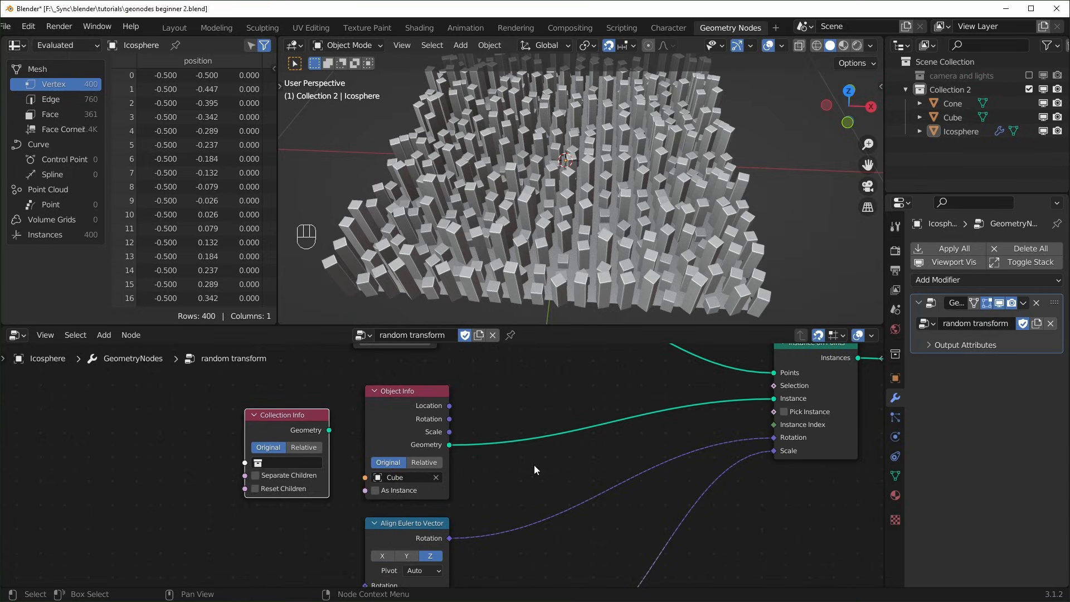
- Create a new collection in the scene and move the cone and cube into it
scroll(725, 235, down, 5)
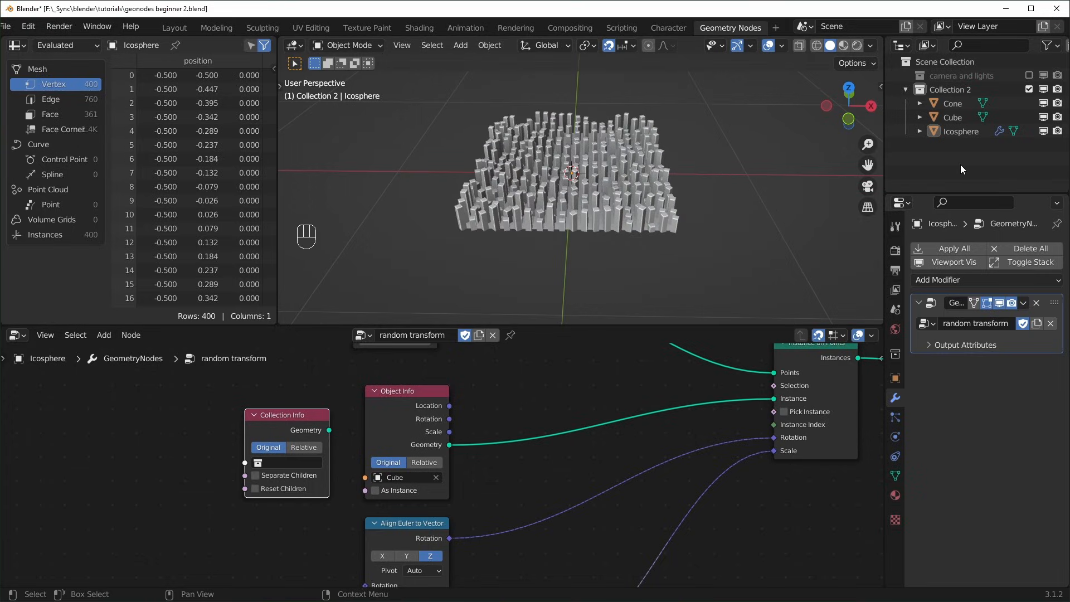
key(c)
shift+middle_drag(863, 212, 685, 219)
scroll(774, 232, down, 5)
middle_drag(775, 232, 730, 219)
shift+middle_drag(731, 218, 605, 229)
scroll(643, 218, down, 3)
drag(500, 96, 697, 192)
scroll(680, 201, up, 3)
shift+middle_drag(683, 214, 654, 233)
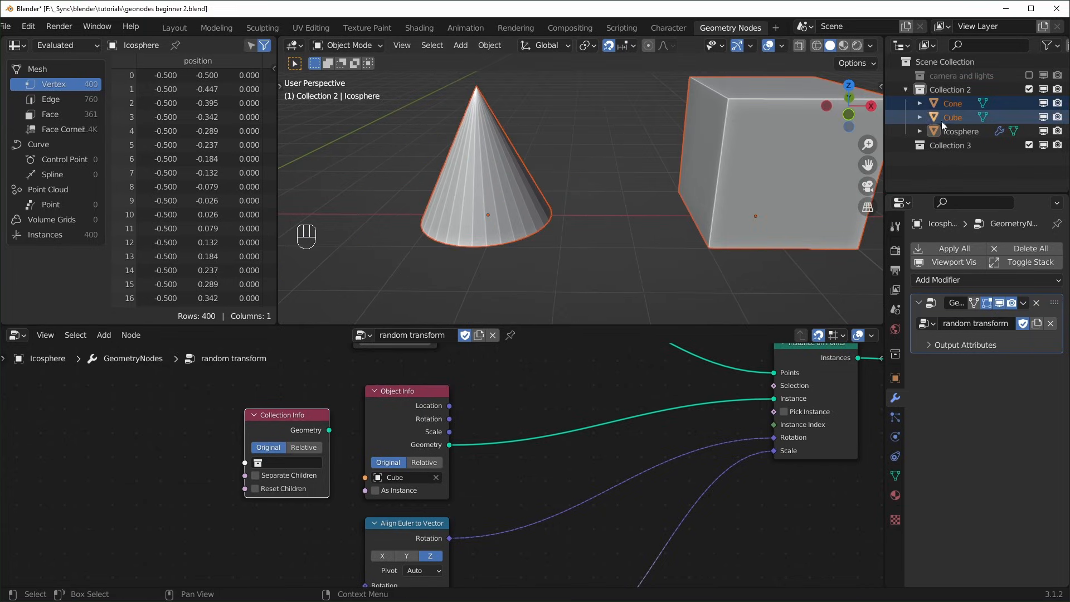
mouse_move(942, 121)
mouse_down()
mouse_move(951, 146)
mouse_move(954, 112)
mouse_up()
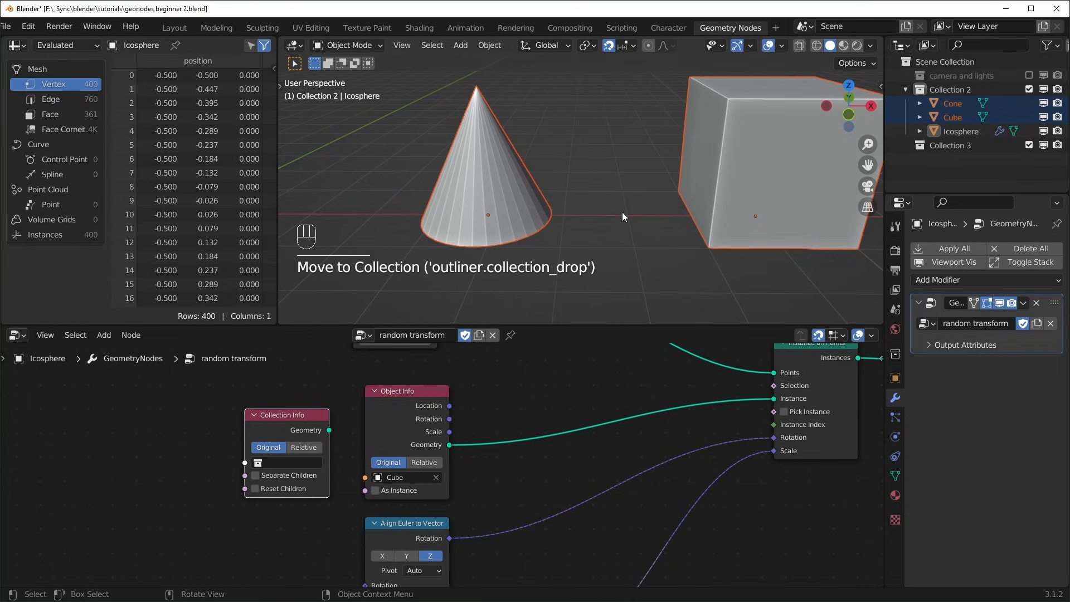
key(m)
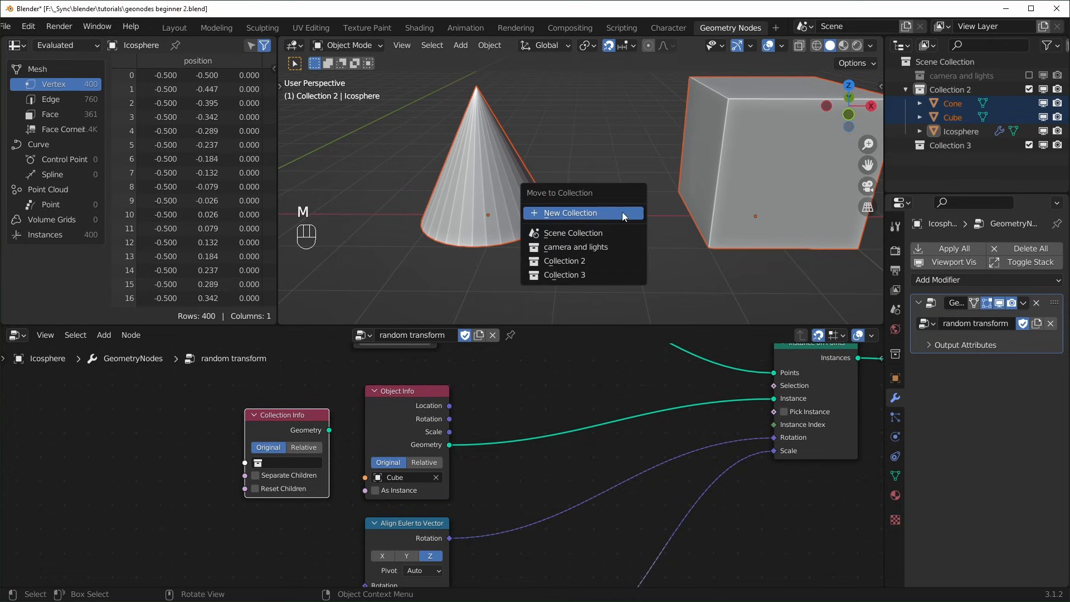
click(570, 274)
- Rename Collection 3 as instances
double_click(962, 116)
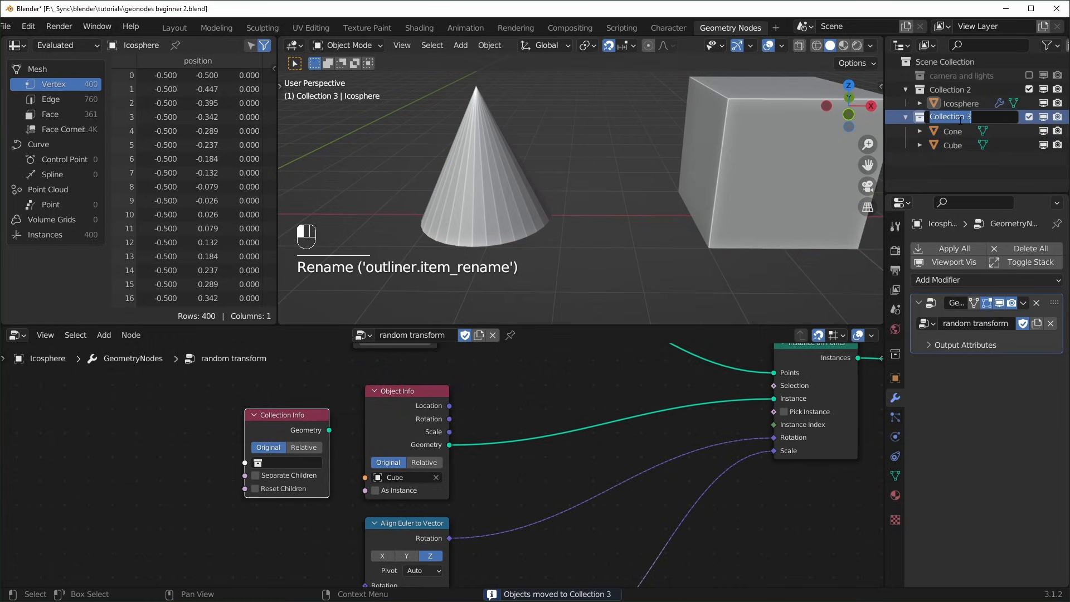
text(instances)
key(Return)
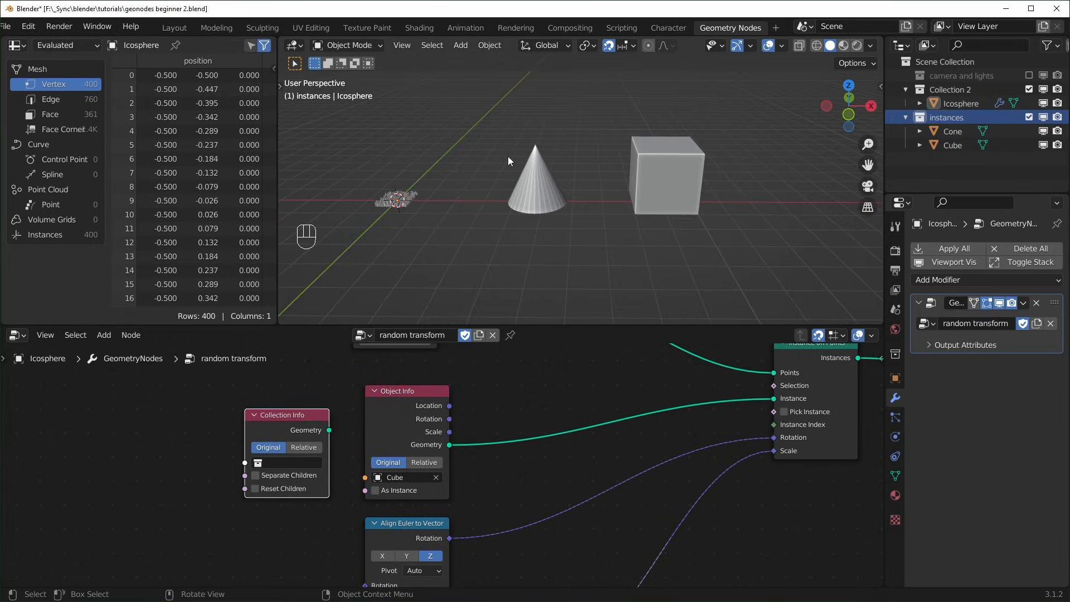
- Add an ico sphere mesh to the instances collection
click(540, 187)
scroll(585, 228, down, 2)
shift+middle_drag(586, 229, 612, 226)
click(600, 236)
key(shift+a)
mouse_move(600, 236)
click(661, 293)
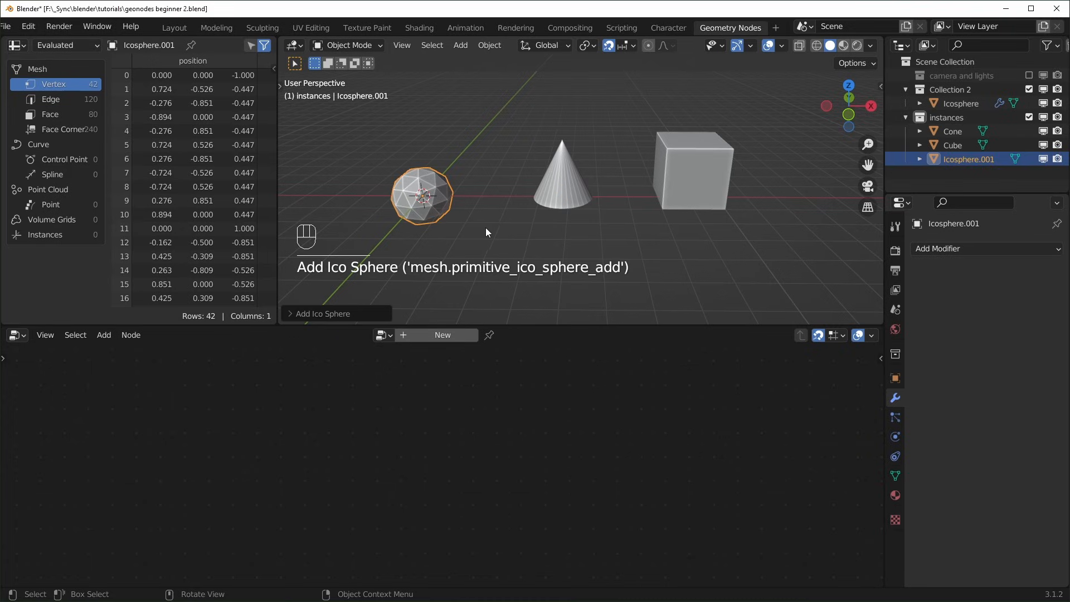
- Raise the ico sphere's mesh 1 m along Z in Edit Mode and move the object beyond the cube
key(Tab)
key(g)
key(z)
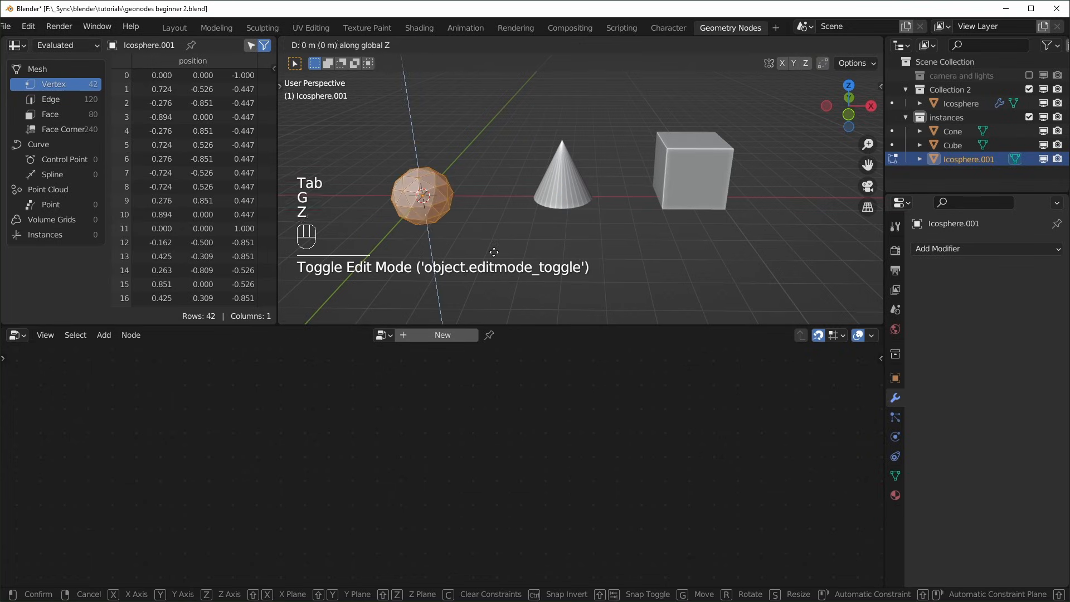
key(KP_1)
key(KP_Enter)
key(Tab)
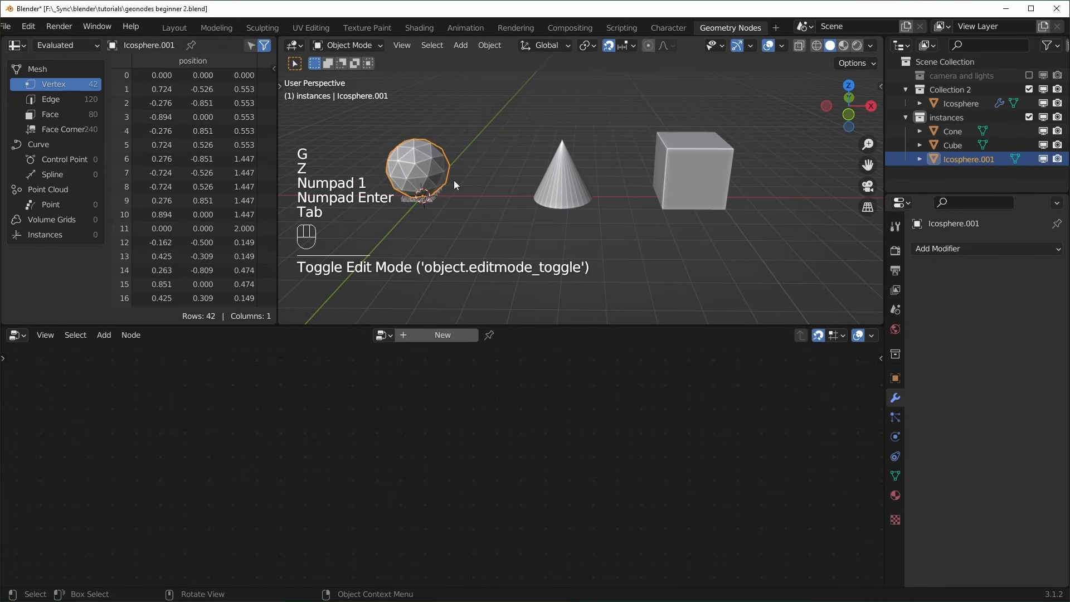
key(g)
key(z)
- Add a cylinder beyond the ico sphere and exclude the instances collection from the view layer
key(shift+a)
key(shift+a)
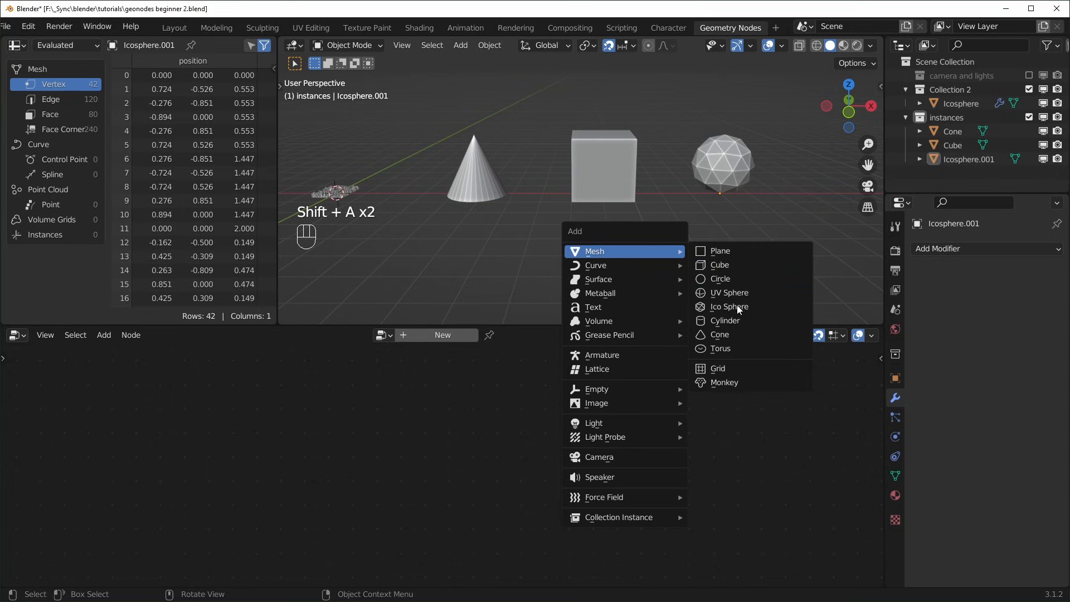
click(738, 326)
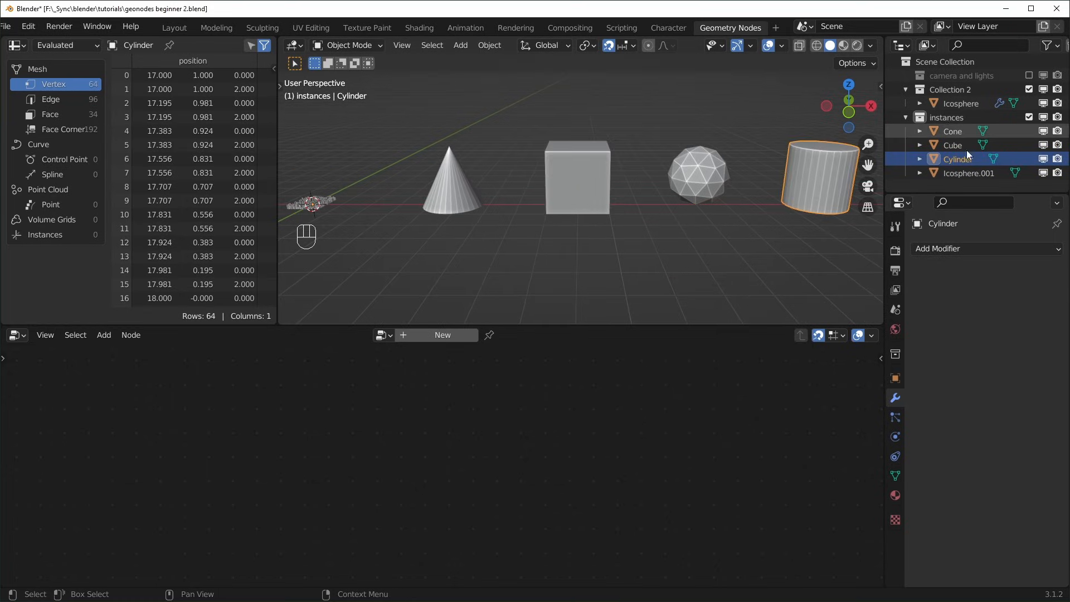
click(1029, 117)
shift+middle_drag(516, 234, 528, 262)
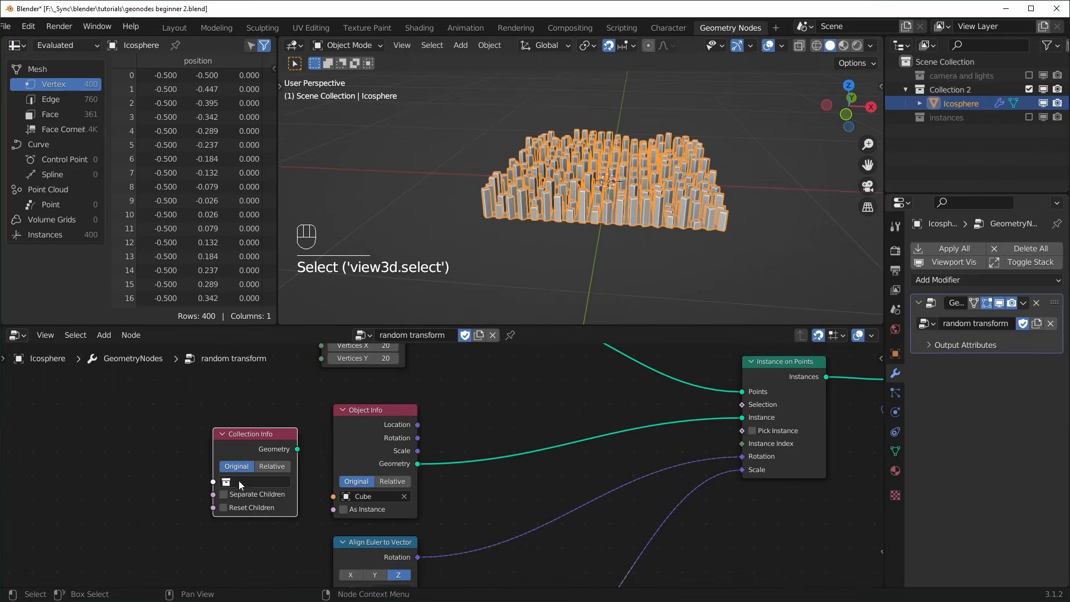
- Replace the Object Info and empty Collection Info nodes with an instances Collection Info node and link its Geometry to Instance on Points' Instance input
click(244, 481)
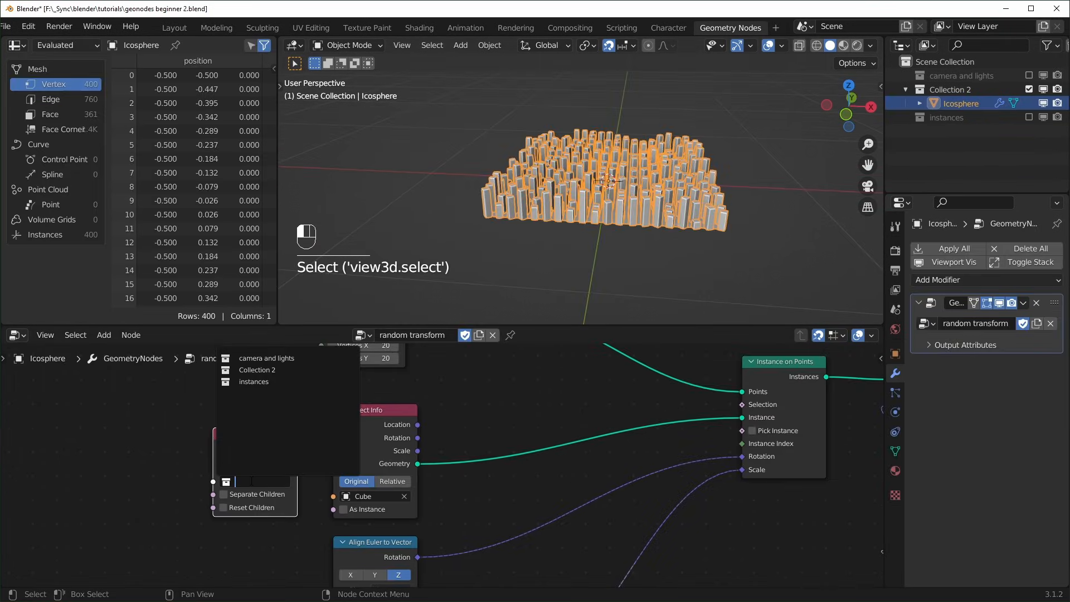
key(x)
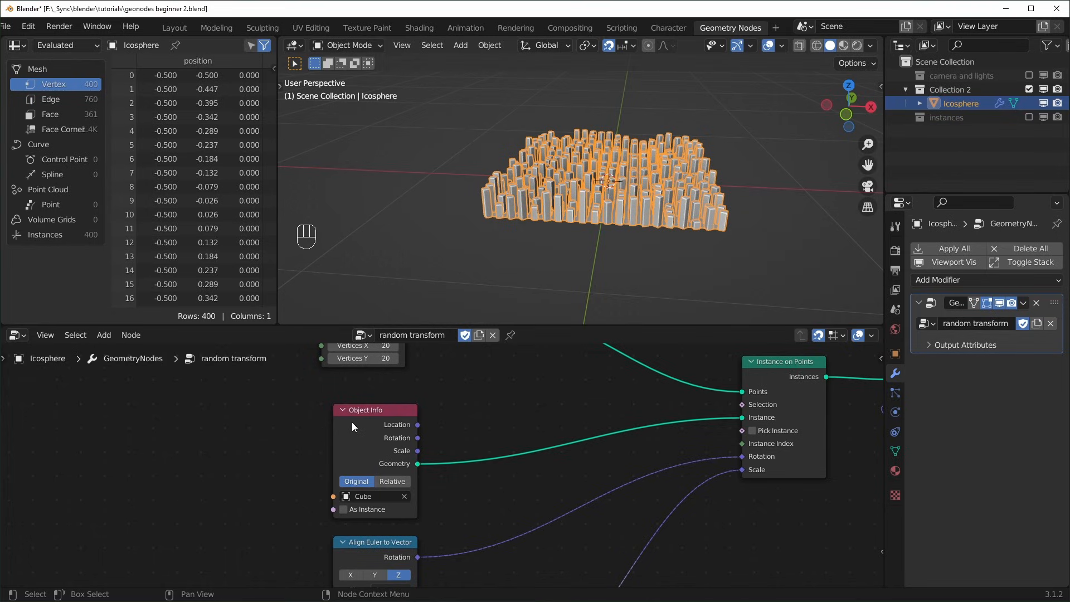
drag(946, 118, 161, 403)
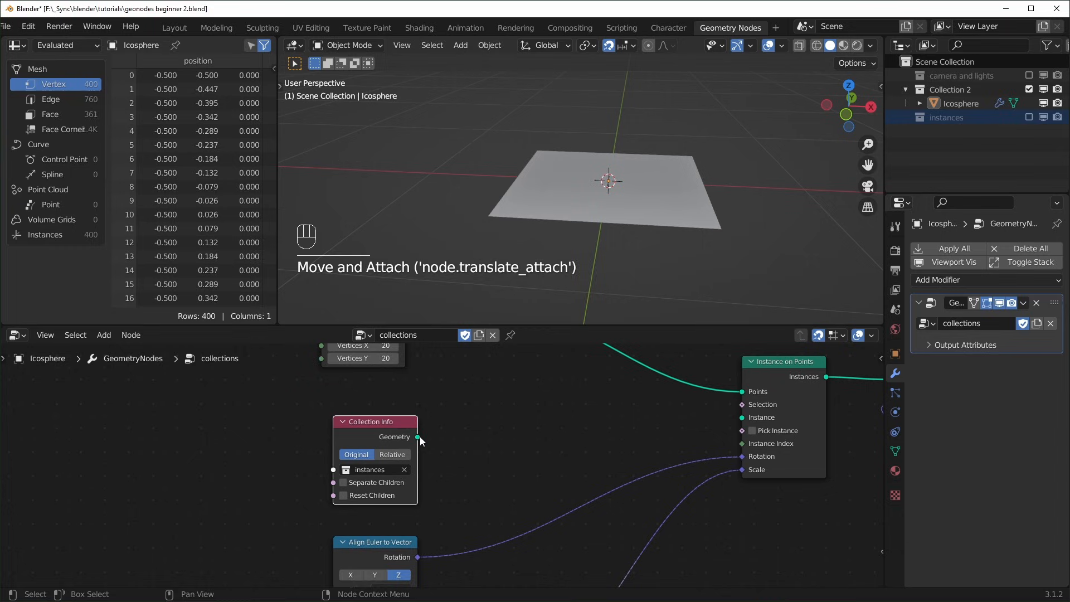
drag(418, 436, 742, 418)
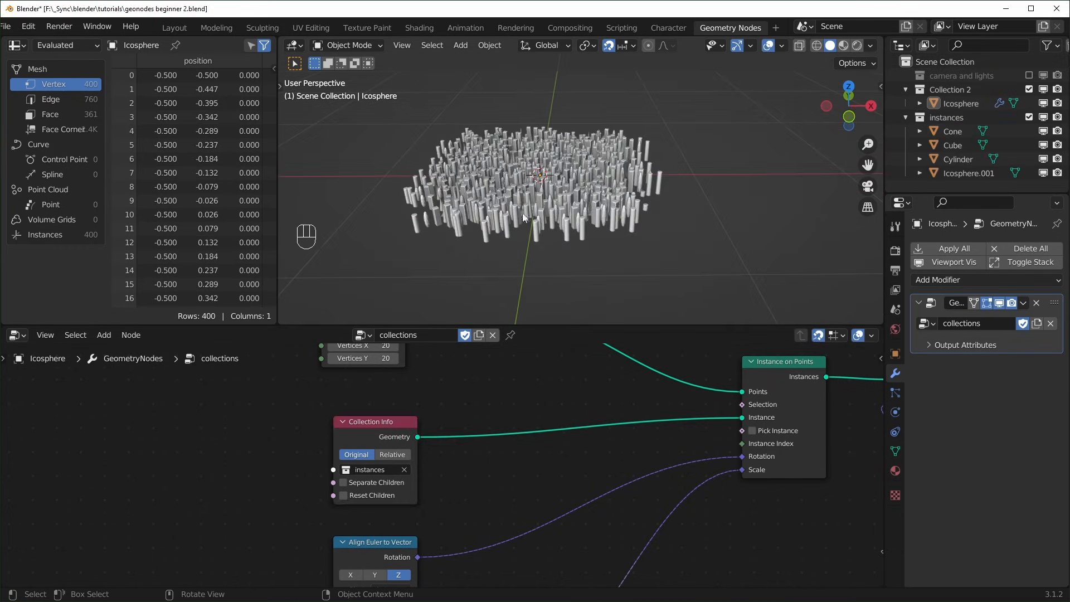
- Compare the instanced grid with the four source objects in the instances collection
scroll(618, 244, down, 7)
shift+middle_drag(785, 215, 447, 246)
scroll(480, 243, down, 3)
drag(502, 133, 780, 236)
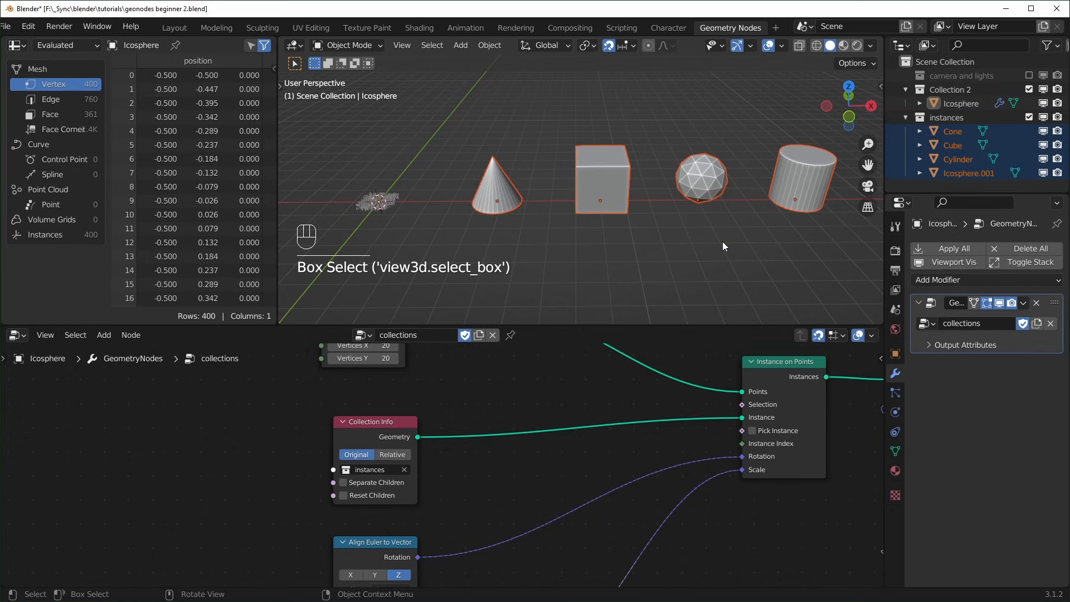
click(720, 243)
shift+middle_drag(412, 223, 560, 232)
scroll(561, 232, up, 4)
scroll(561, 231, up, 5)
shift+middle_drag(459, 257, 624, 233)
scroll(624, 233, up, 4)
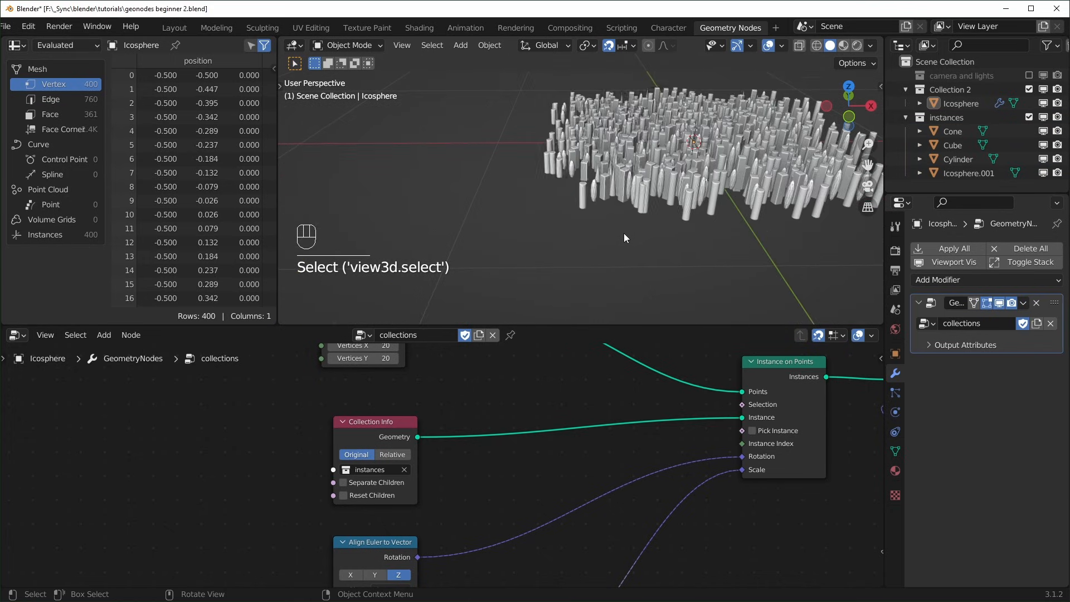
shift+middle_drag(705, 207, 610, 233)
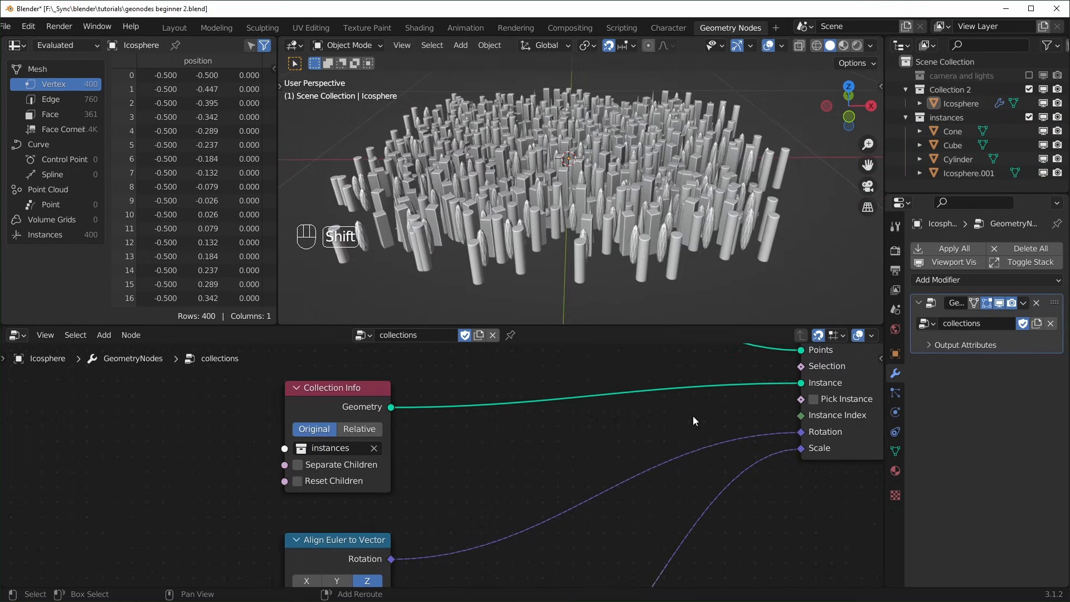
- Enable Separate Children and Reset Children on Collection Info, and Pick Instance on the Instance on Points node
scroll(315, 496, up, 2)
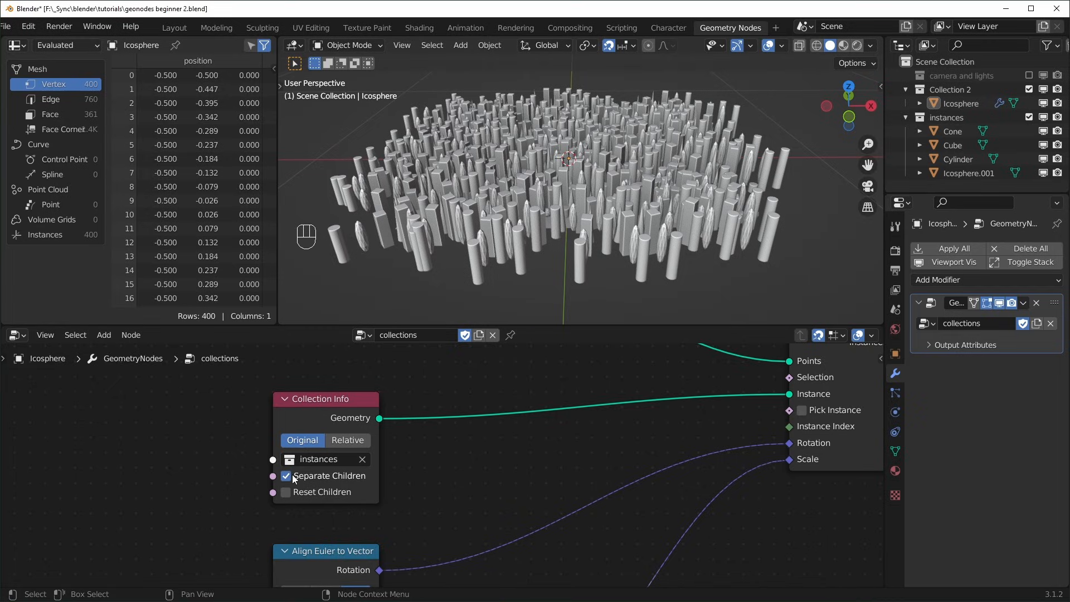
click(803, 411)
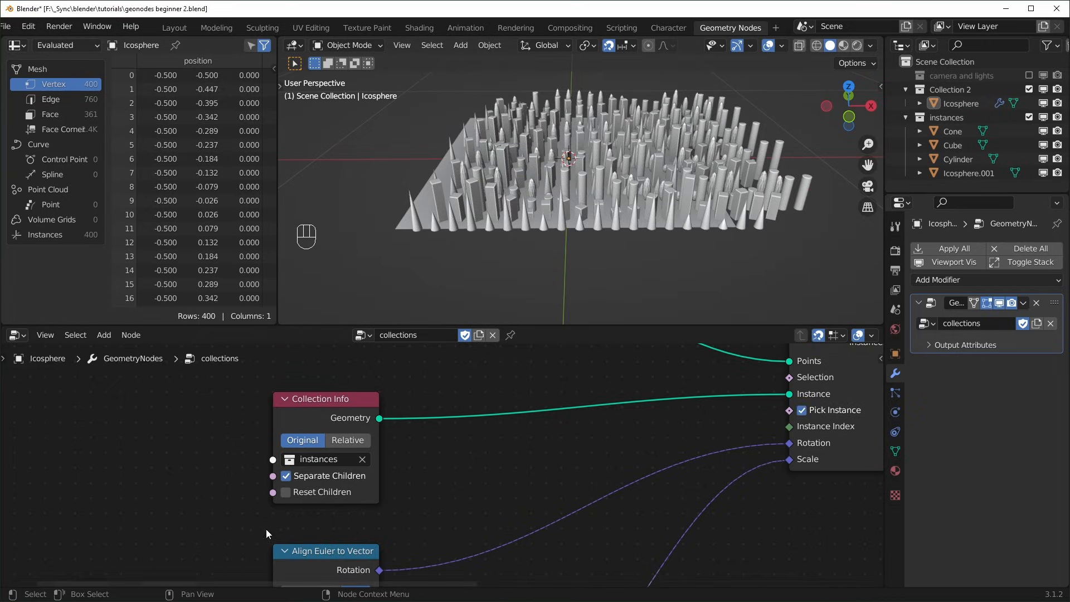
click(286, 492)
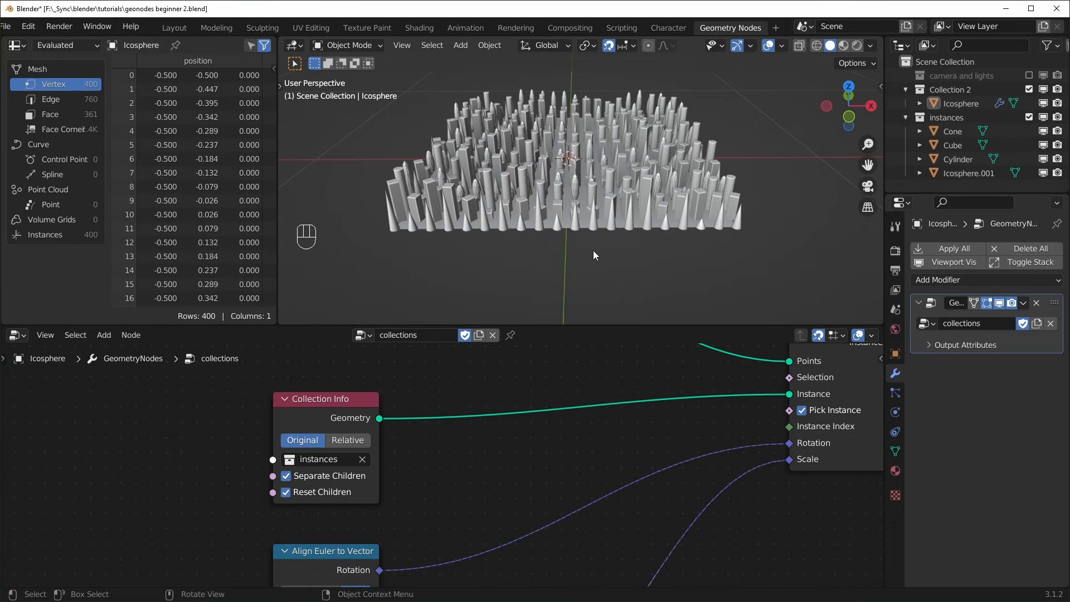
- Clear the source cone's location and undo the change
scroll(593, 255, down, 7)
scroll(317, 466, up, 1)
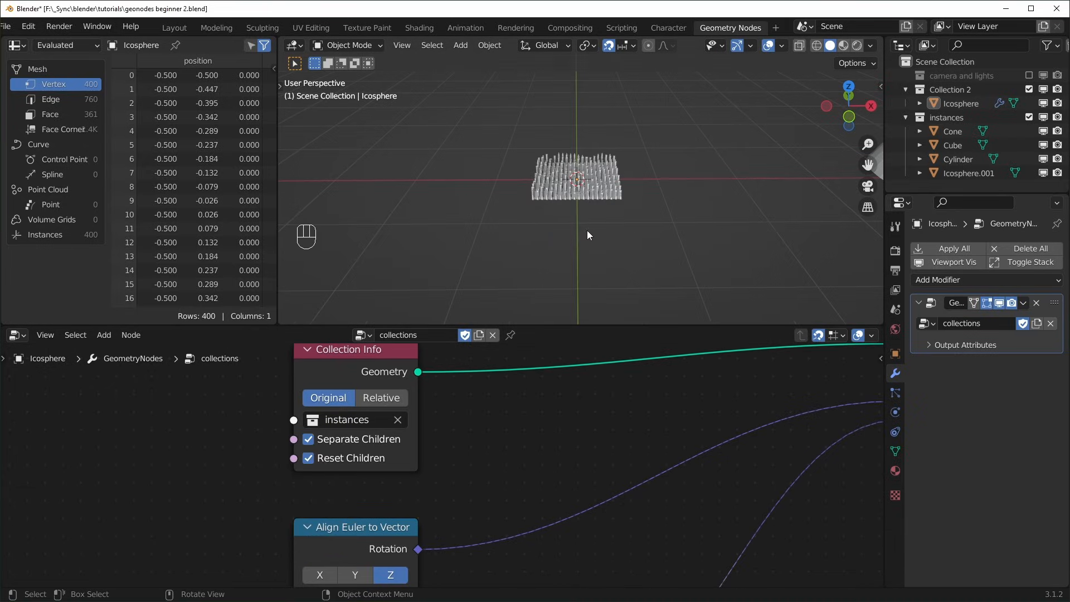
shift+middle_drag(587, 230, 551, 202)
click(647, 167)
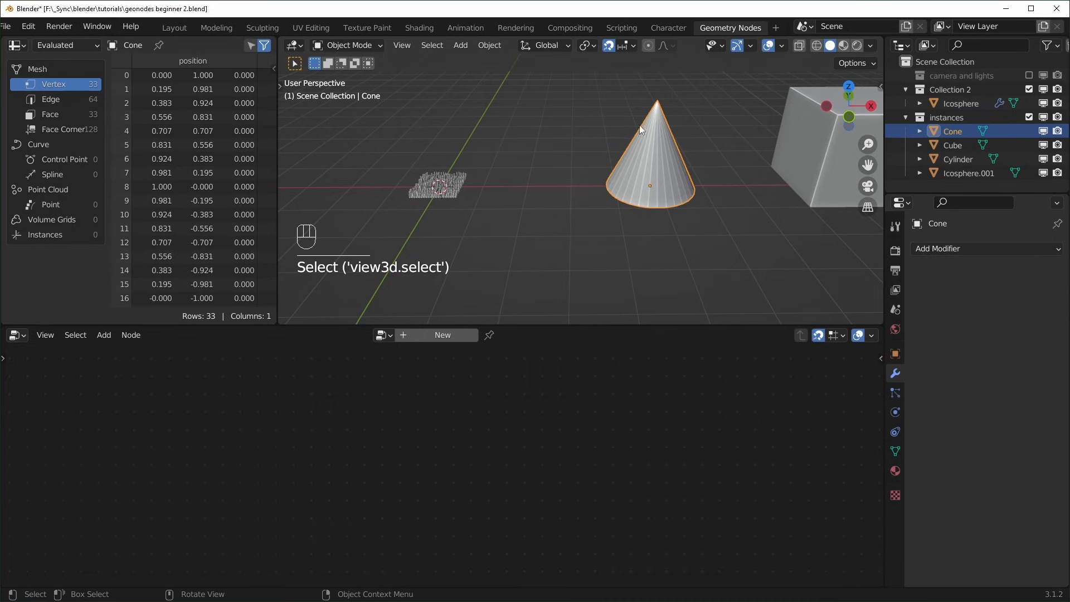
key(alt+g)
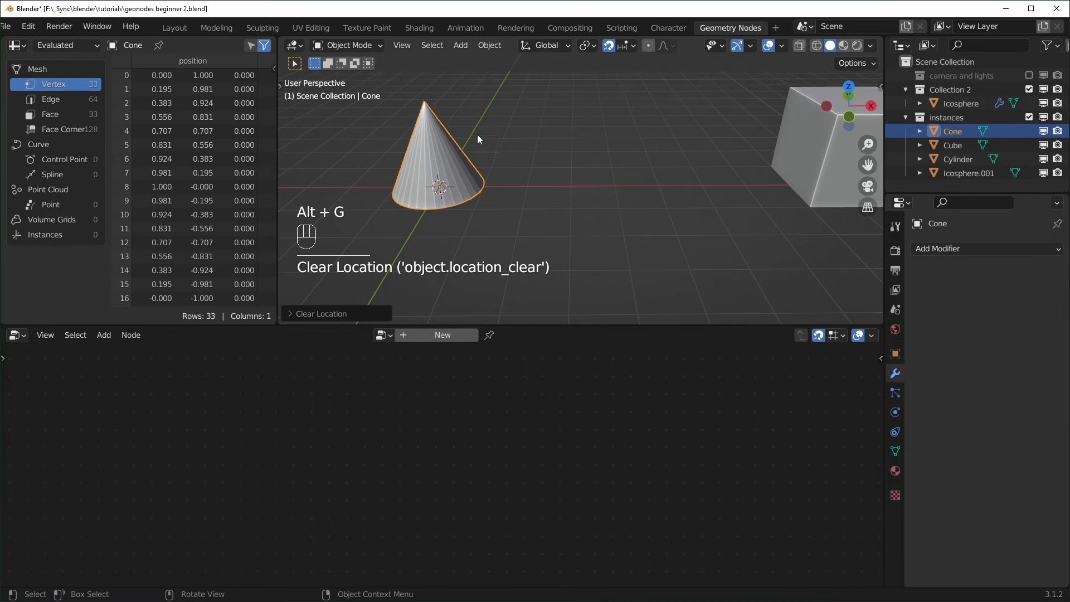
key(ctrl+z)
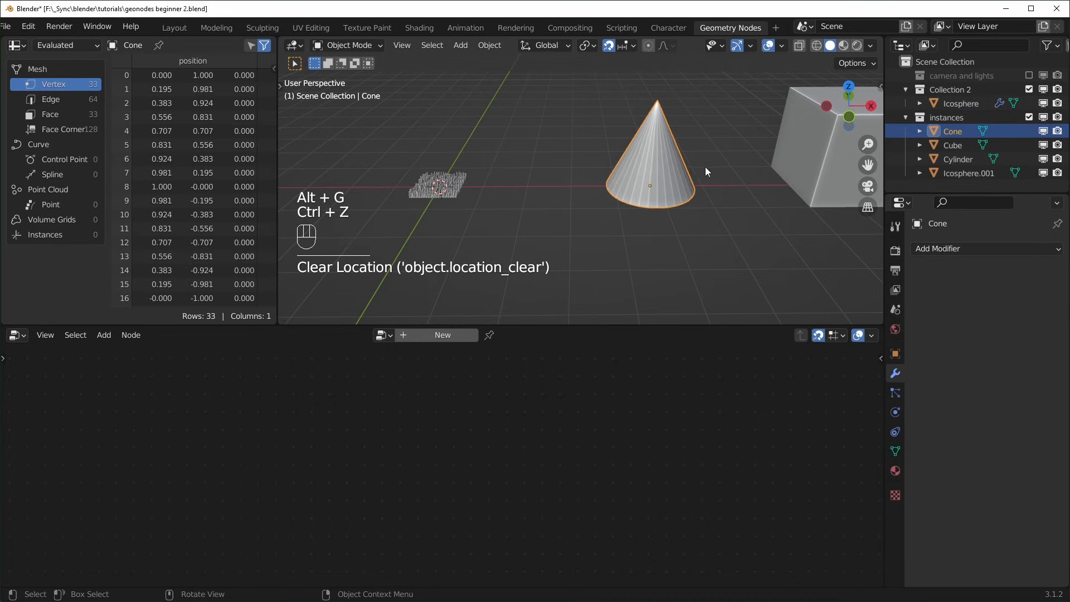
- Reselect the instanced grid object and disable Reset Children on its Collection Info node
shift+middle_drag(704, 166, 688, 222)
scroll(625, 210, down, 2)
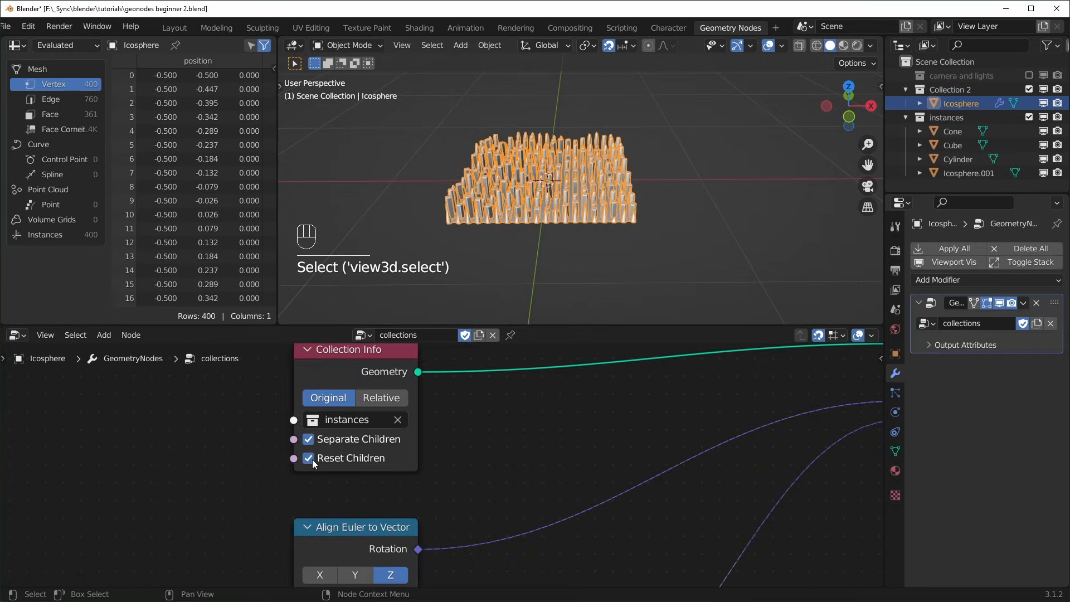
click(308, 458)
- Move the source cone freely upward and back toward the instanced grid
scroll(625, 220, down, 3)
shift+middle_drag(624, 219, 606, 235)
click(684, 179)
key(g)
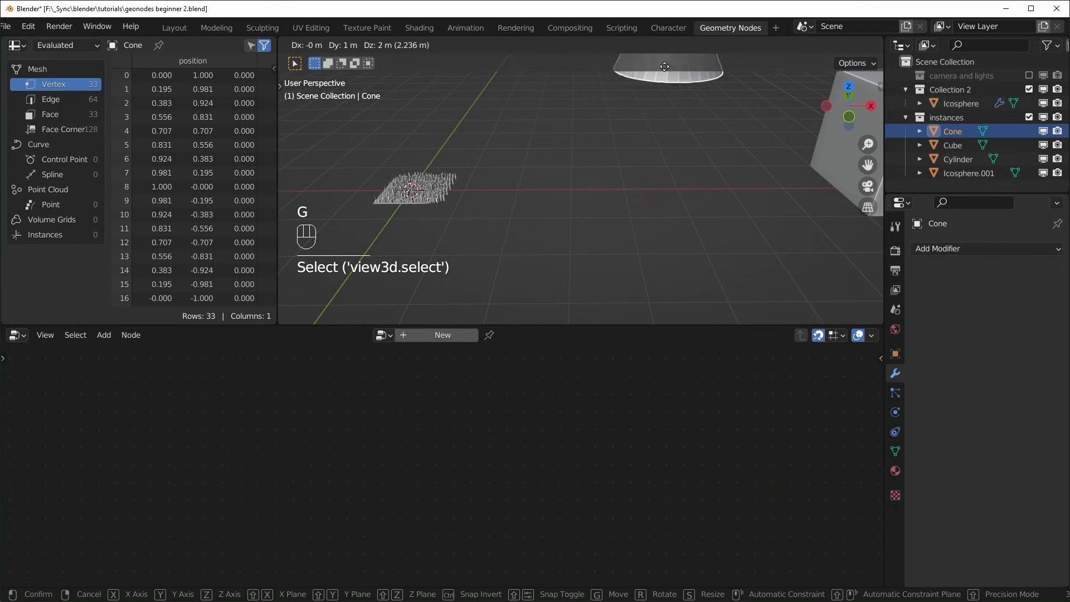
click(451, 113)
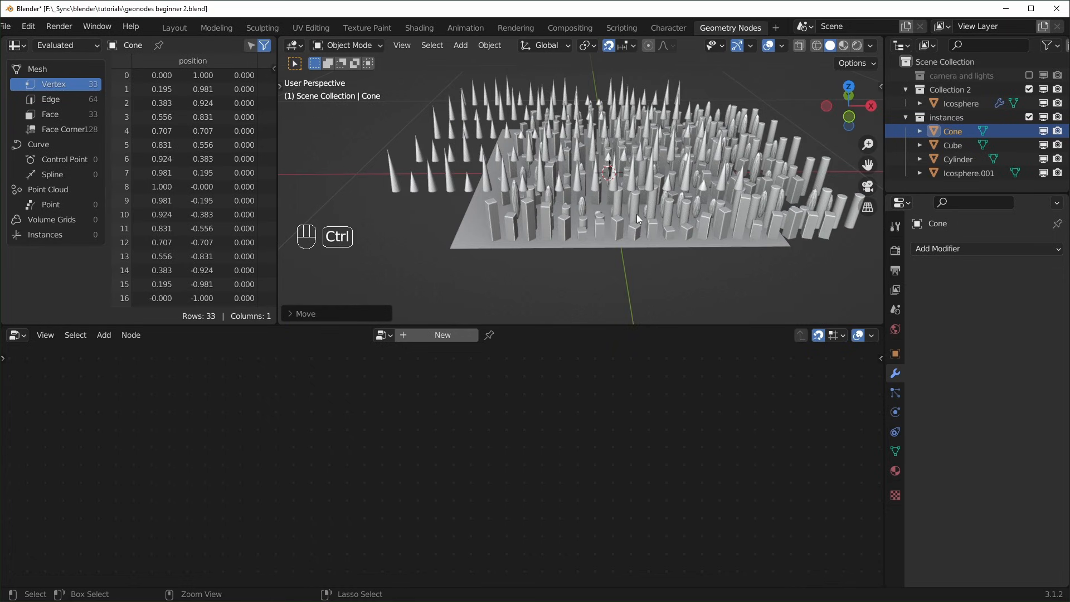
- Undo the source cone's move and re-enable Reset Children on the grid object's Collection Info node
key(ctrl+z)
key(ctrl+z)
click(323, 459)
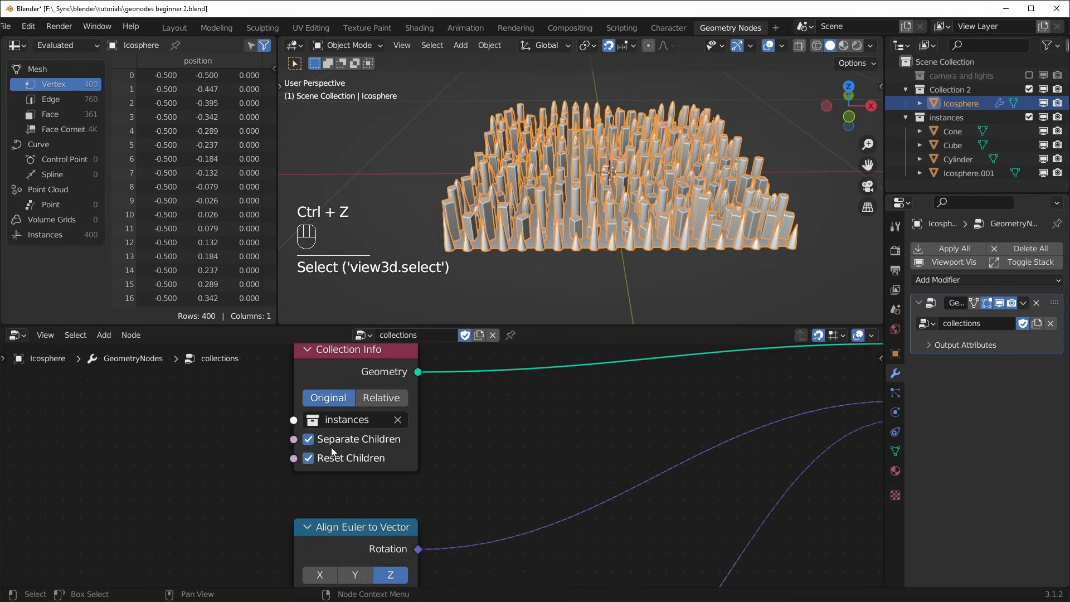
- Mute the Scale Instances and Rotate Instances nodes together
click(654, 248)
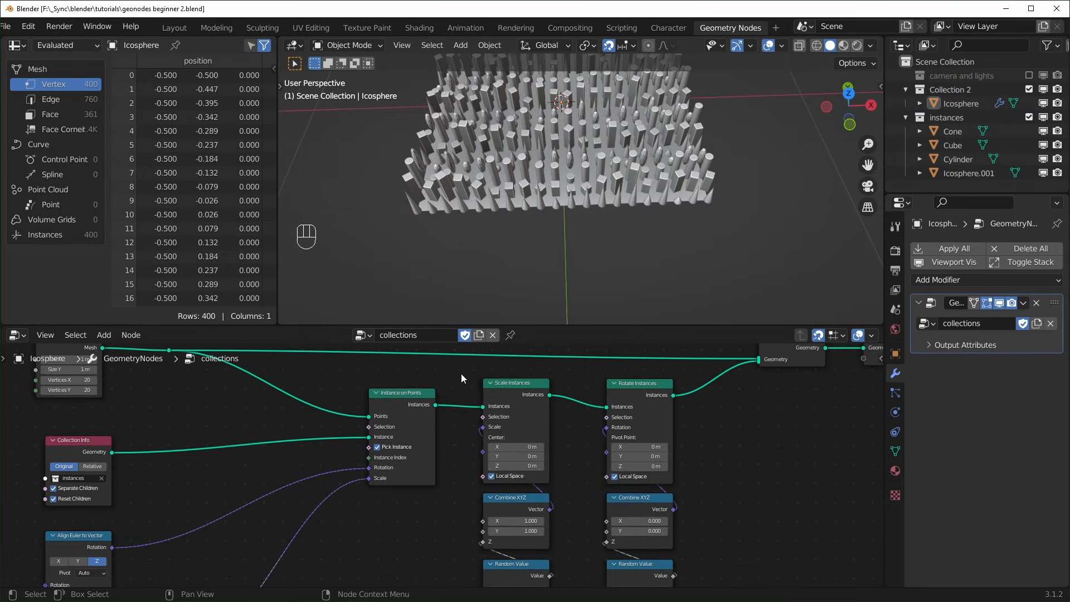
drag(461, 373, 502, 408)
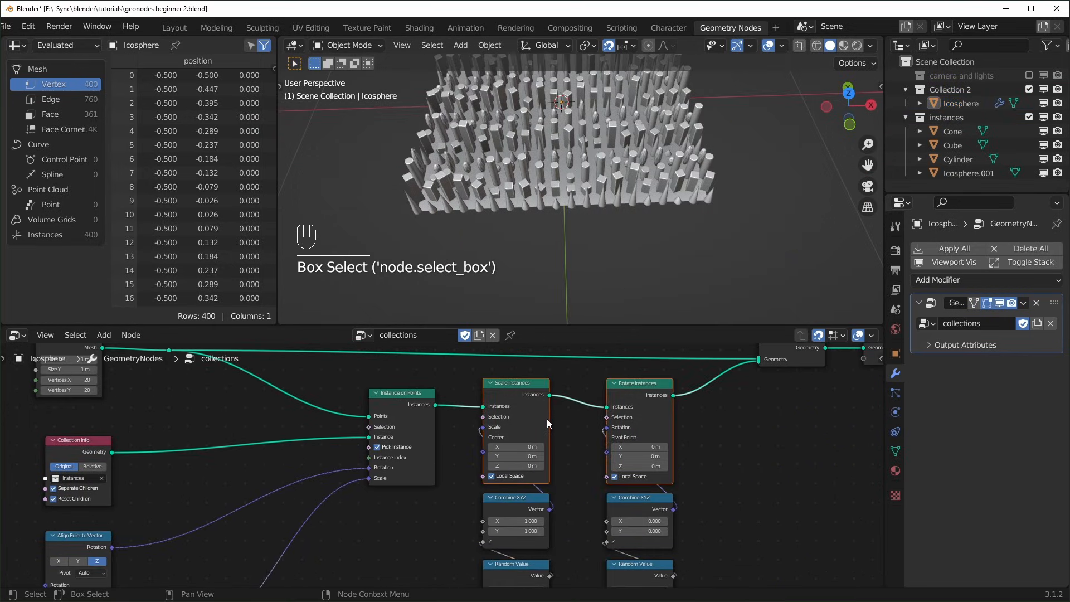
key(m)
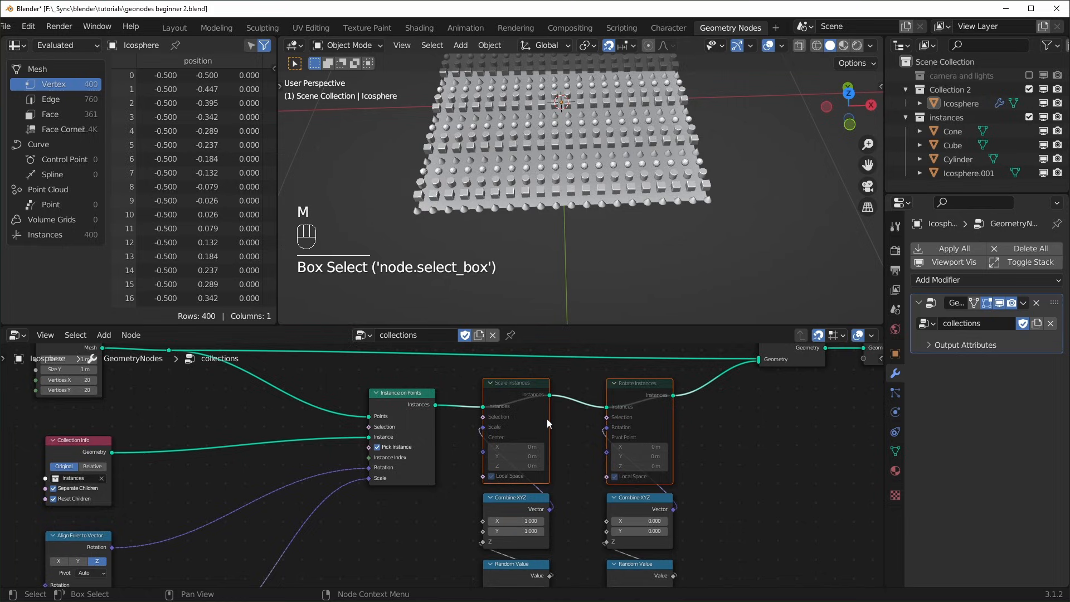
- Examine from a closer angled view how the collection's shapes are distributed across the instanced grid
click(583, 276)
key(KP_Decimal)
key(KP_7)
shift+middle_drag(599, 87, 699, 282)
scroll(617, 199, up, 2)
middle_drag(565, 162, 611, 236)
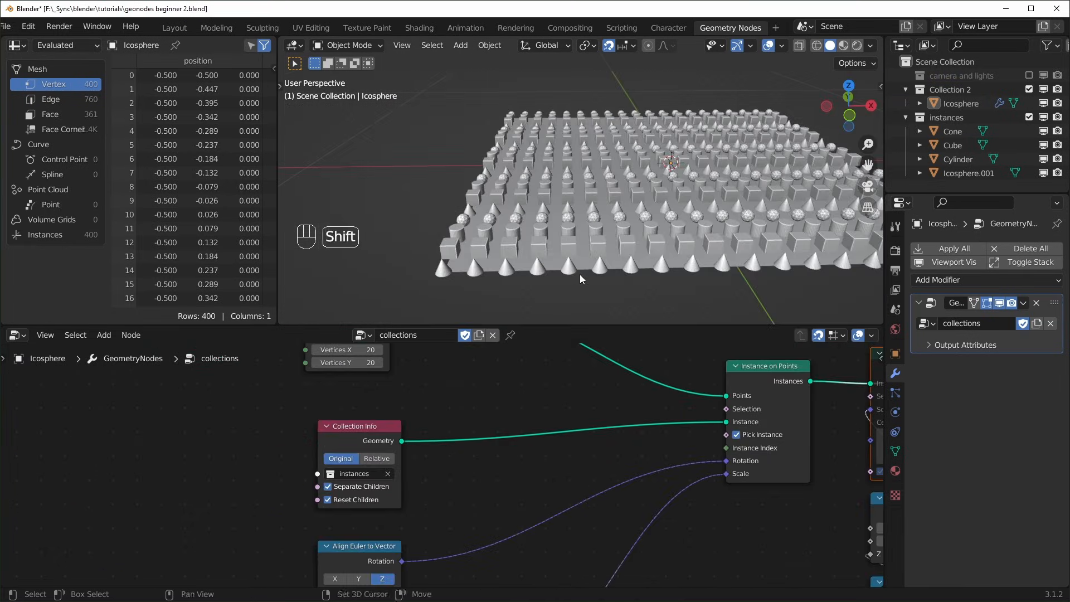
shift+middle_drag(580, 274, 388, 277)
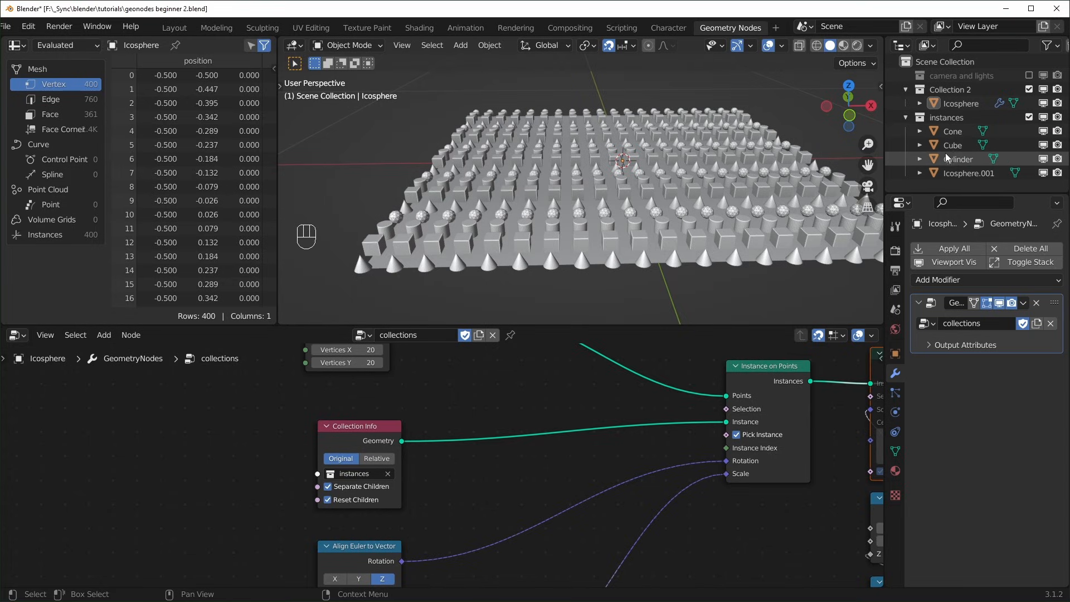
- Add an Integer node feeding the Instance Index input and place it directly below the Instance on Points node
middle_drag(714, 544, 634, 526)
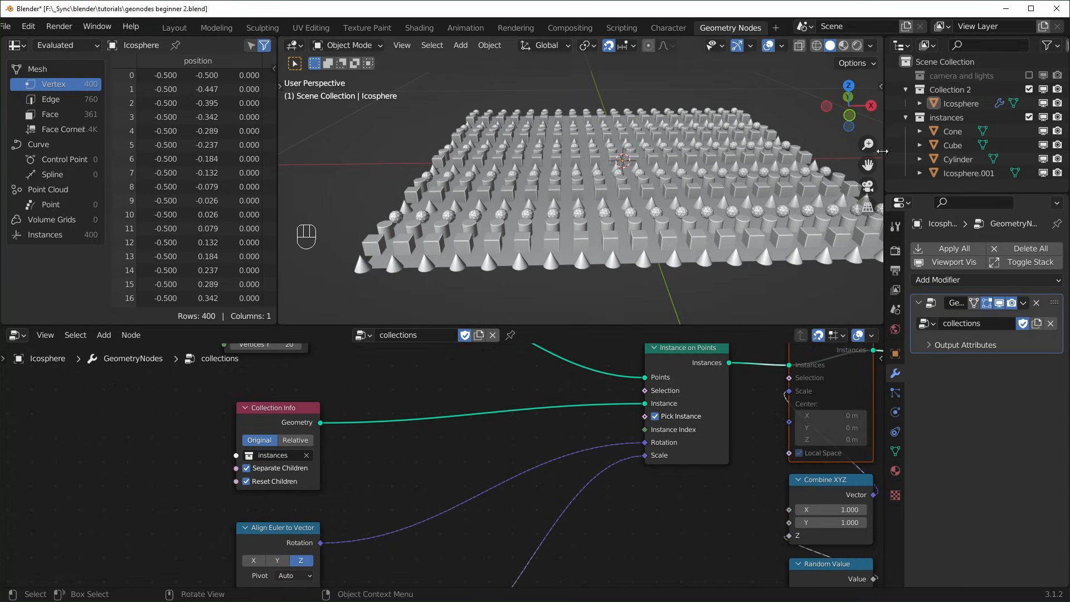
drag(645, 429, 615, 431)
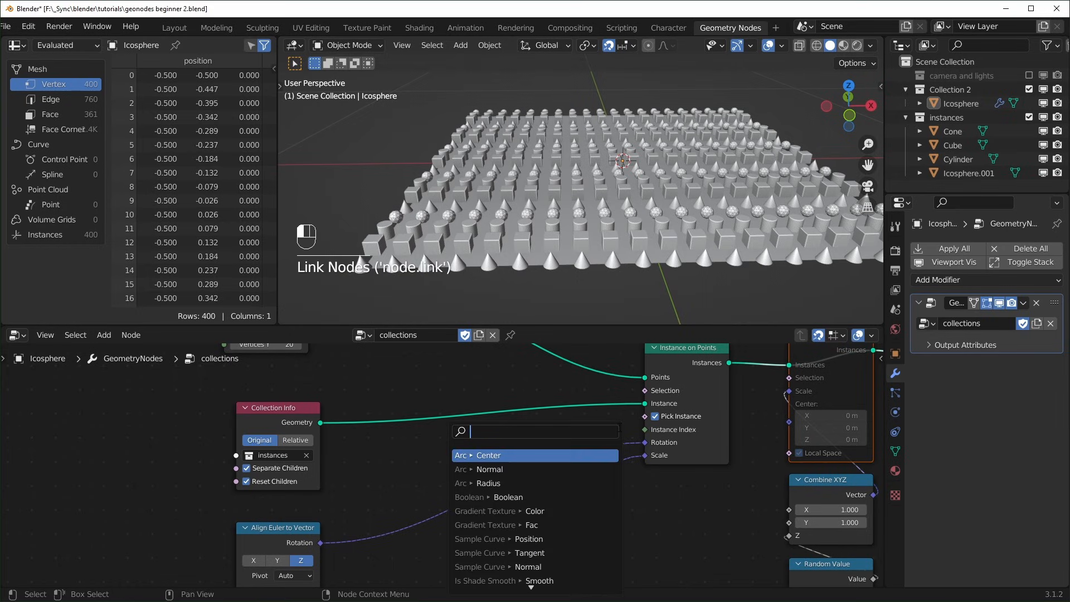
text(integer)
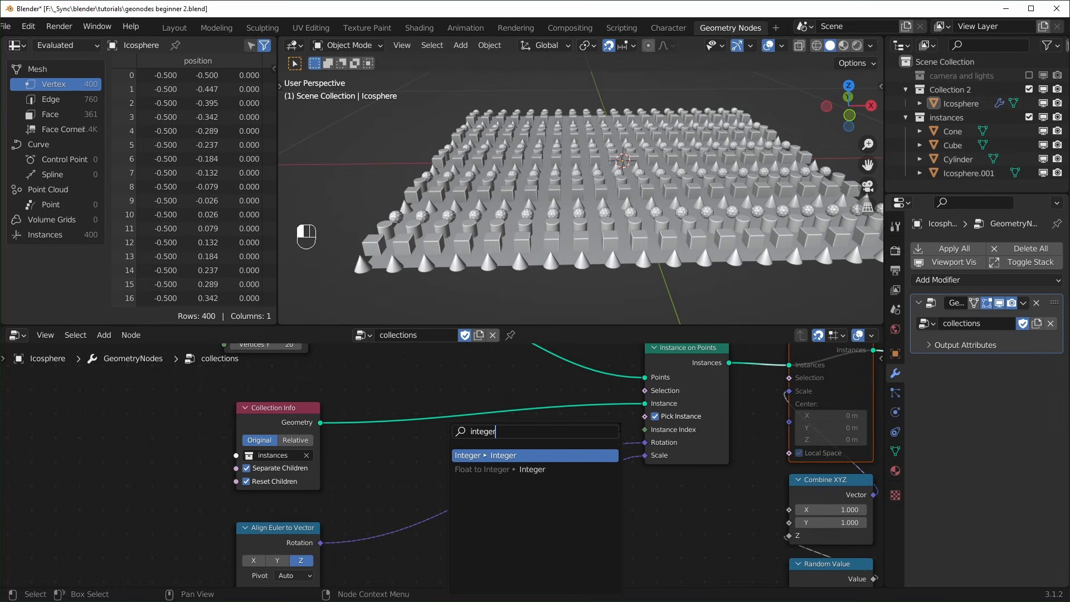
key(Return)
click(628, 430)
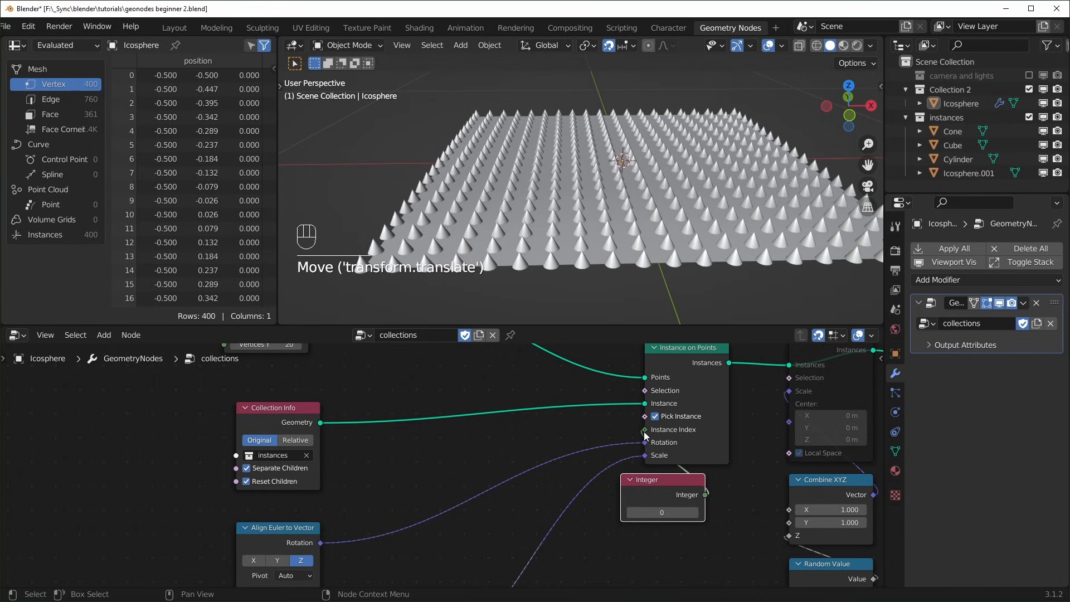
scroll(685, 487, up, 3)
middle_drag(689, 487, 609, 488)
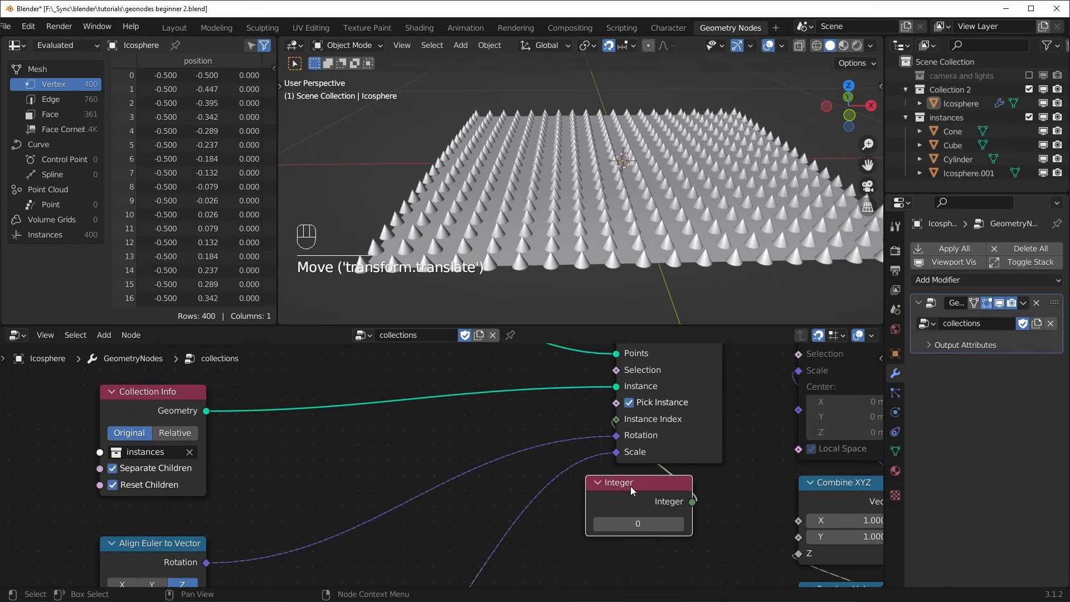
drag(632, 487, 661, 487)
- Raise the Integer value one by one to 3, comparing the instanced shape with the collection's object order
scroll(663, 226, down, 1)
middle_drag(662, 225, 690, 232)
scroll(696, 236, up, 1)
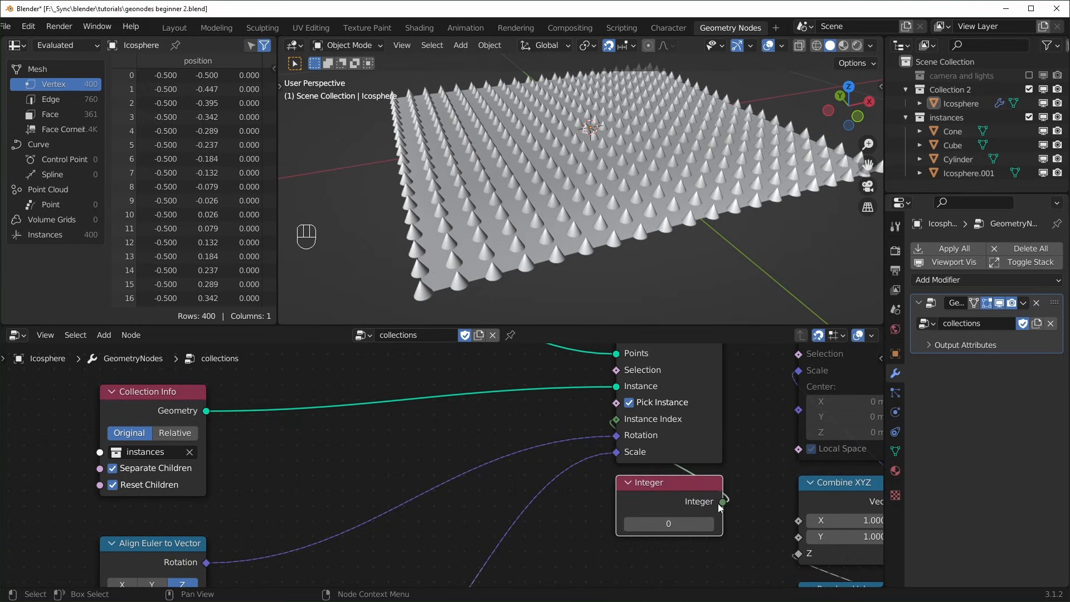
click(709, 525)
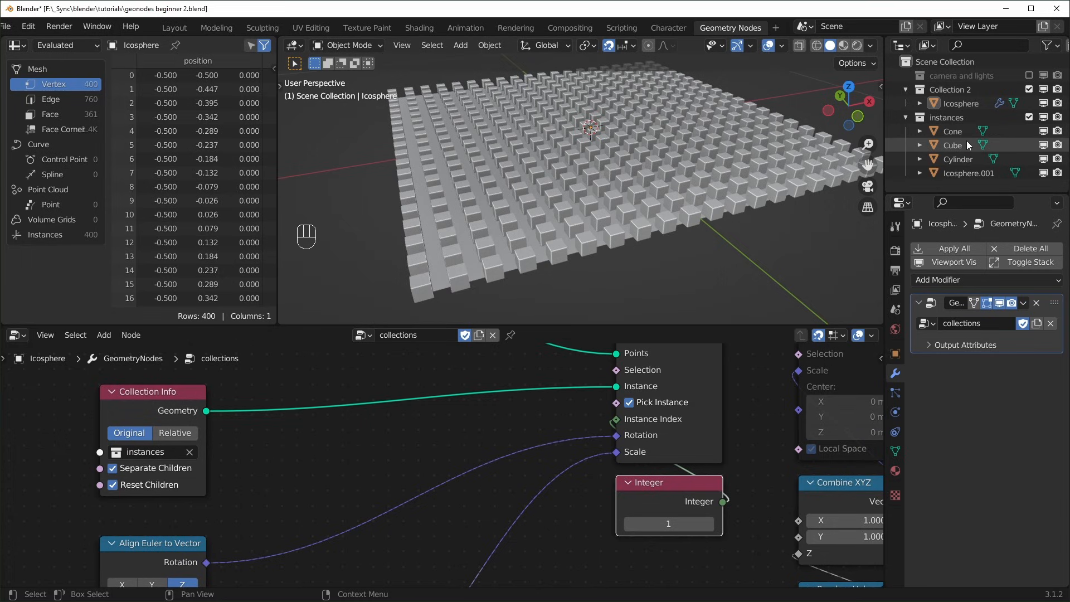
click(709, 527)
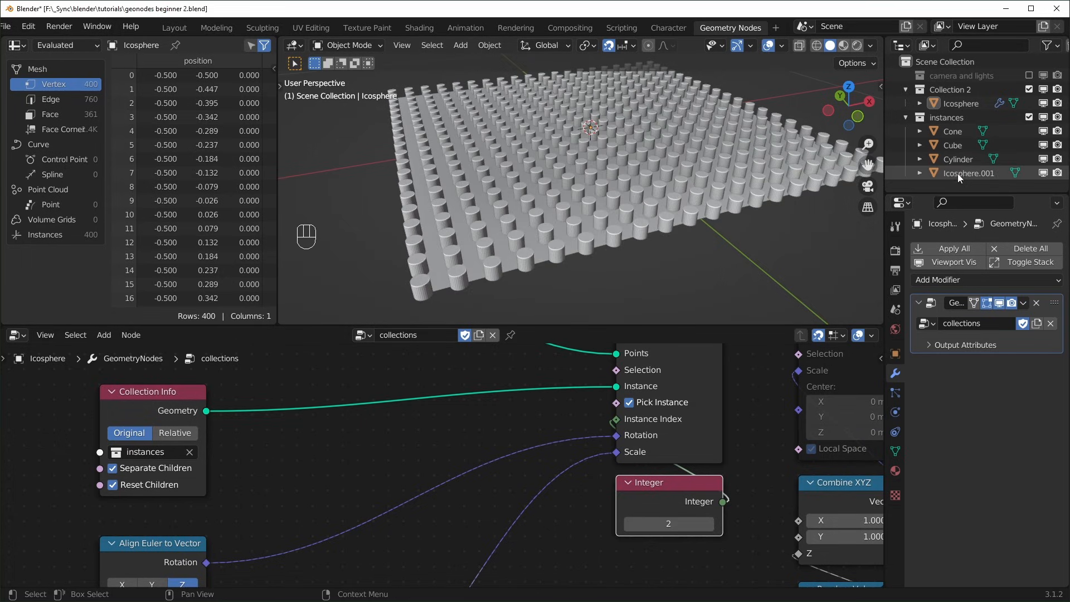
click(713, 522)
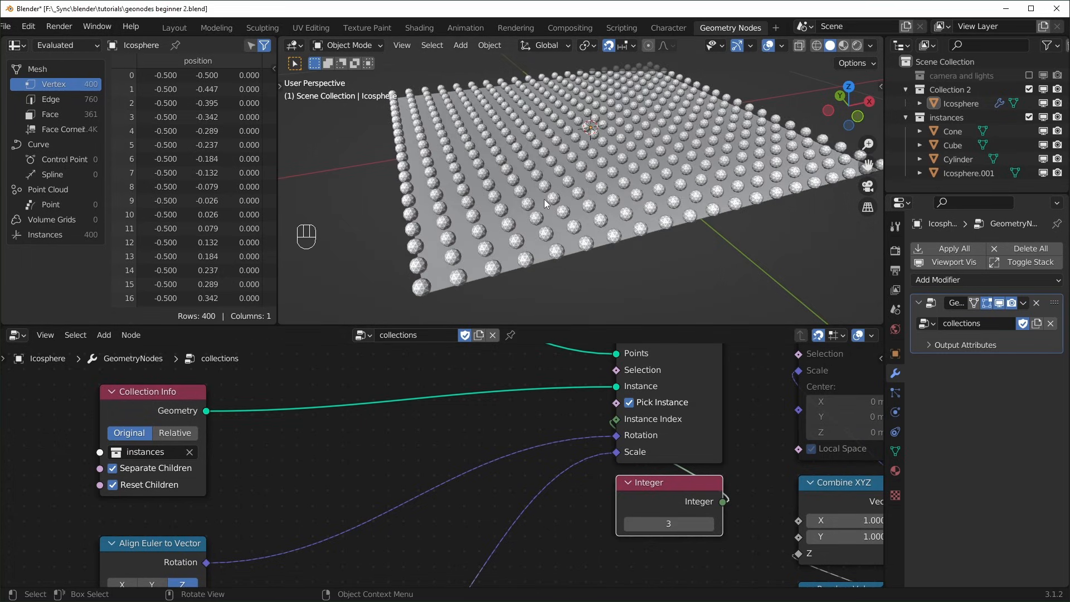
- Keep raising the Integer value to 18 to cycle through the shapes, and lower it to -72
click(710, 525)
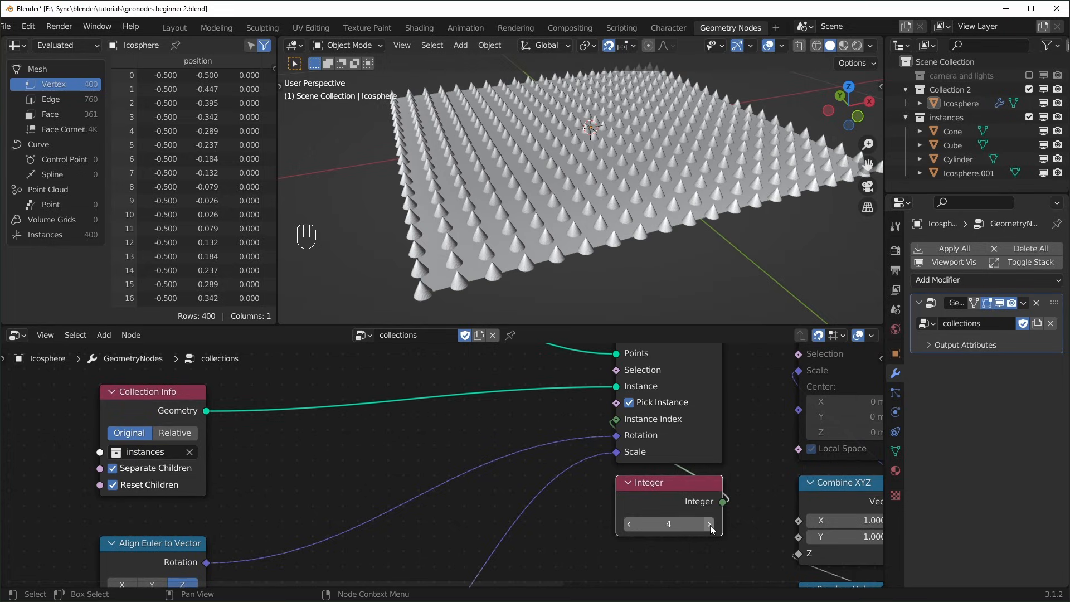
click(710, 525)
click(710, 525)
click(710, 525)
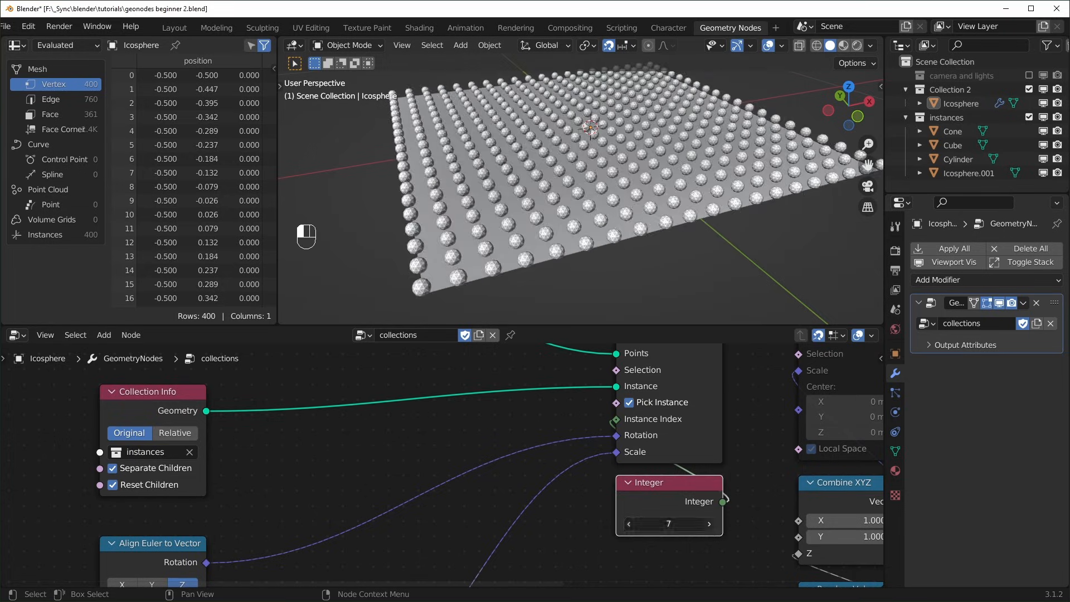
click(709, 525)
click(709, 525)
click(711, 525)
click(710, 525)
click(710, 525)
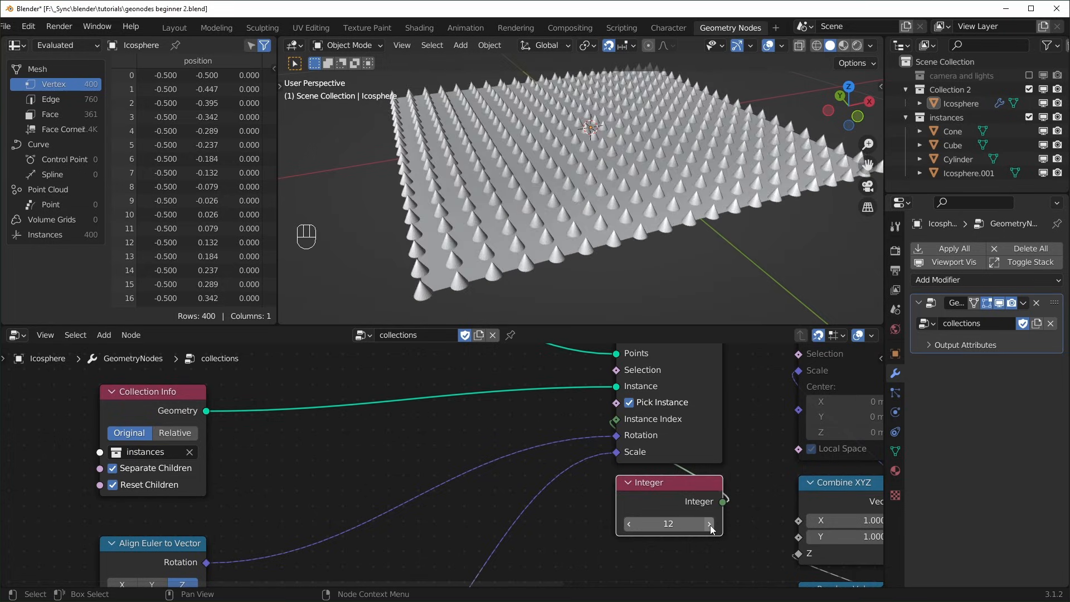
click(710, 525)
click(710, 525)
click(710, 525)
click(710, 525)
click(710, 525)
click(710, 525)
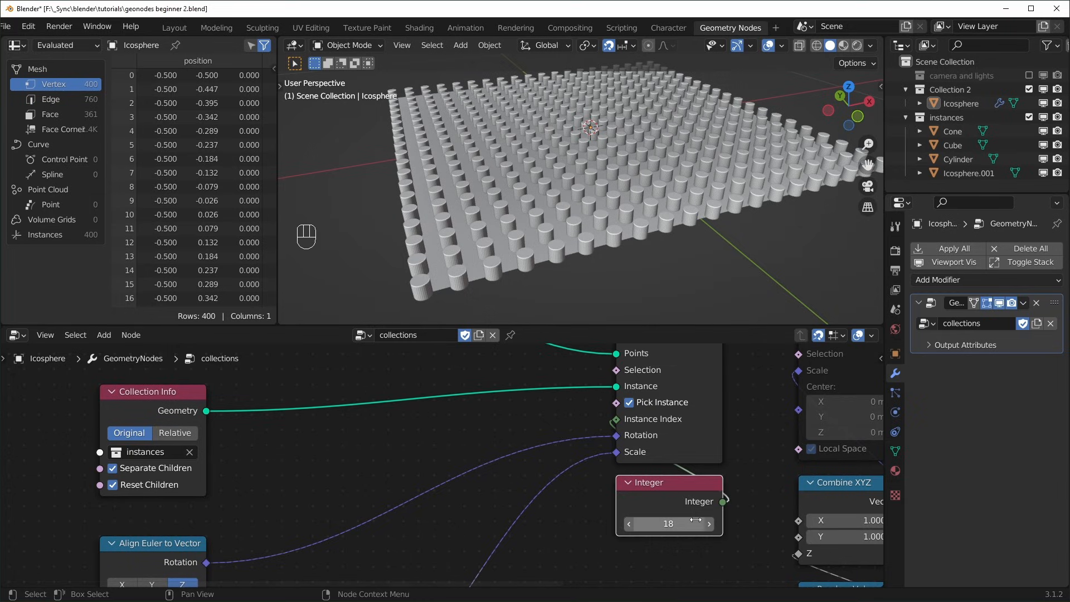
shift+drag(671, 525, 580, 526)
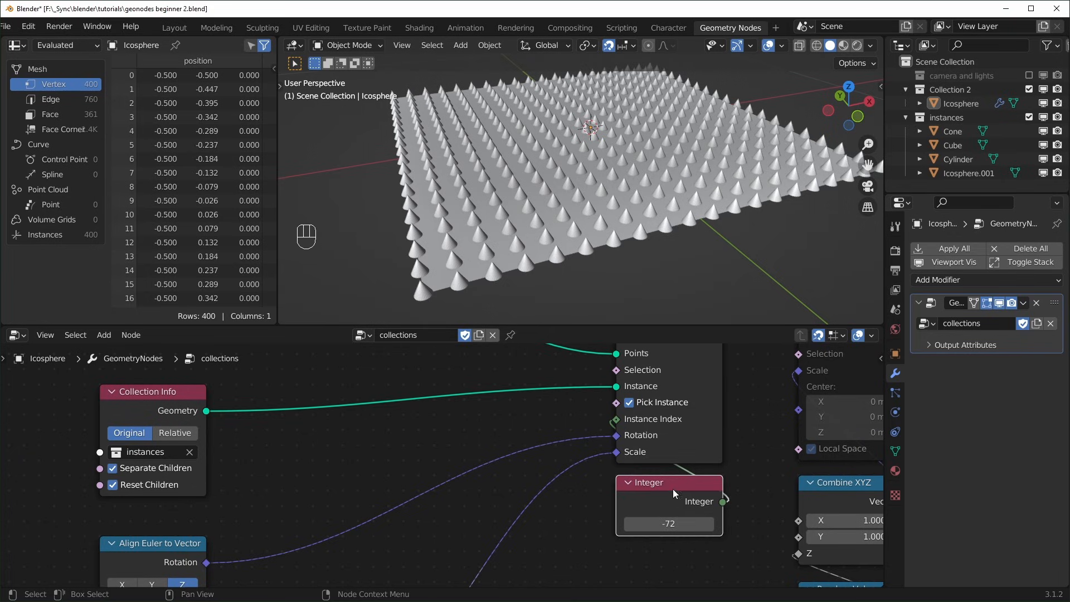
- Detach the Integer node and connect a new integer Random Value node to Instance Index, placed below Instance on Points
alt+drag(674, 489, 676, 563)
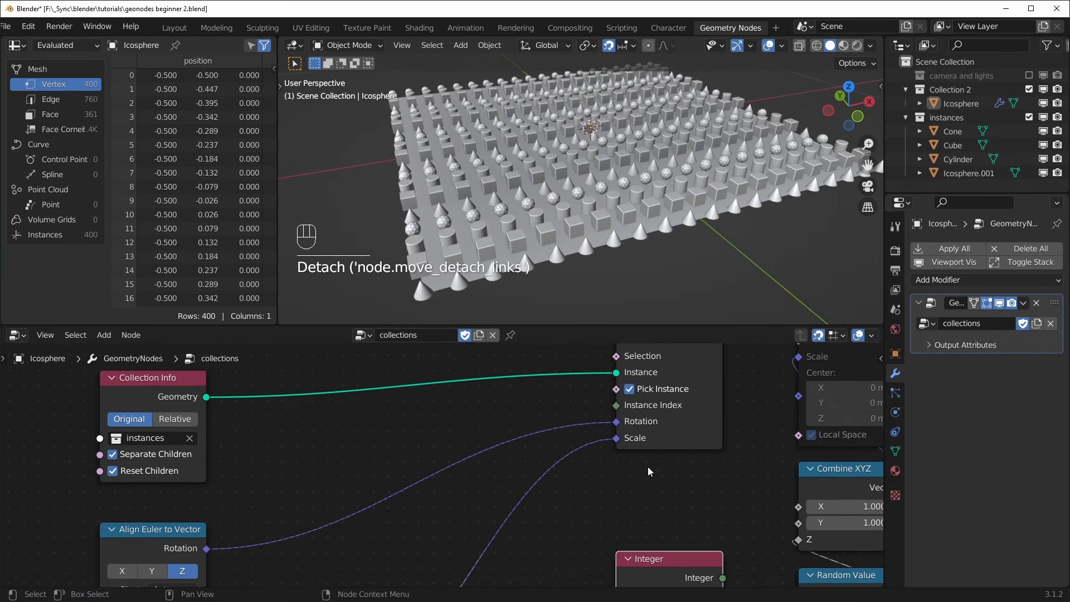
drag(619, 412, 499, 392)
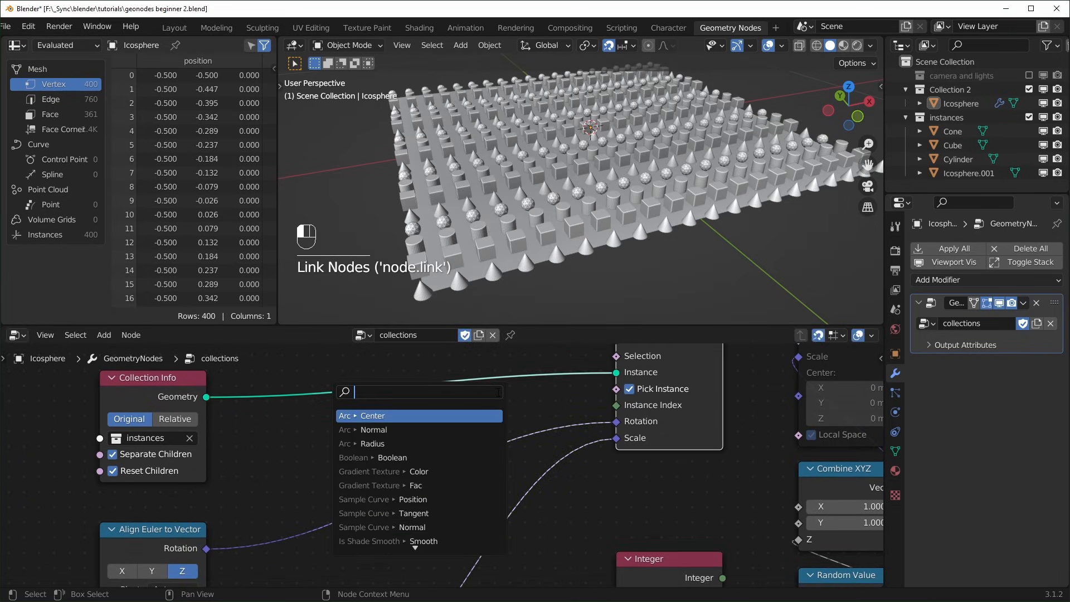
text(rand)
key(Return)
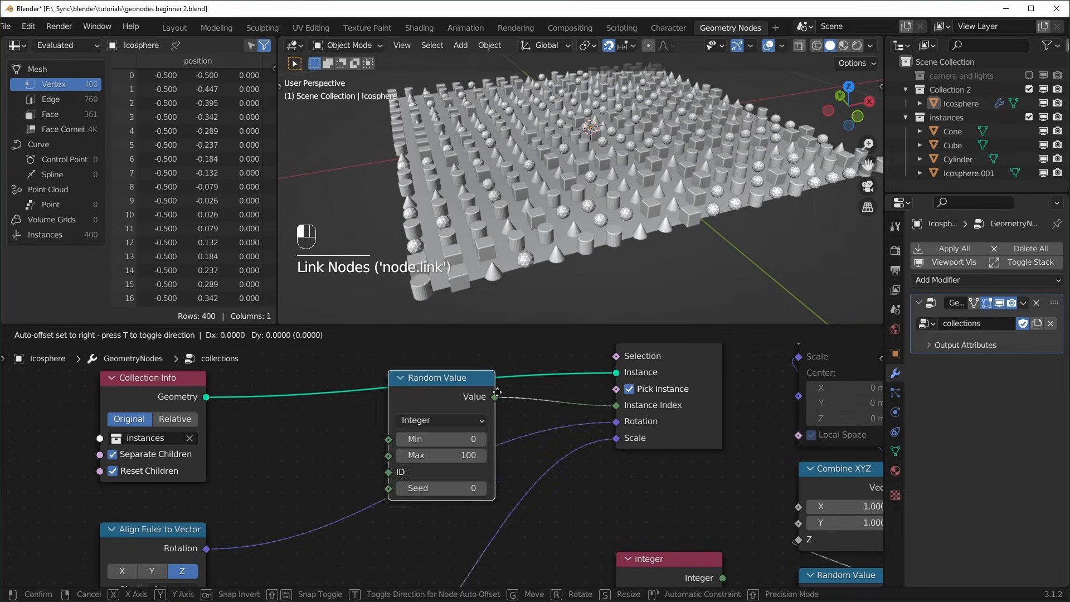
click(718, 459)
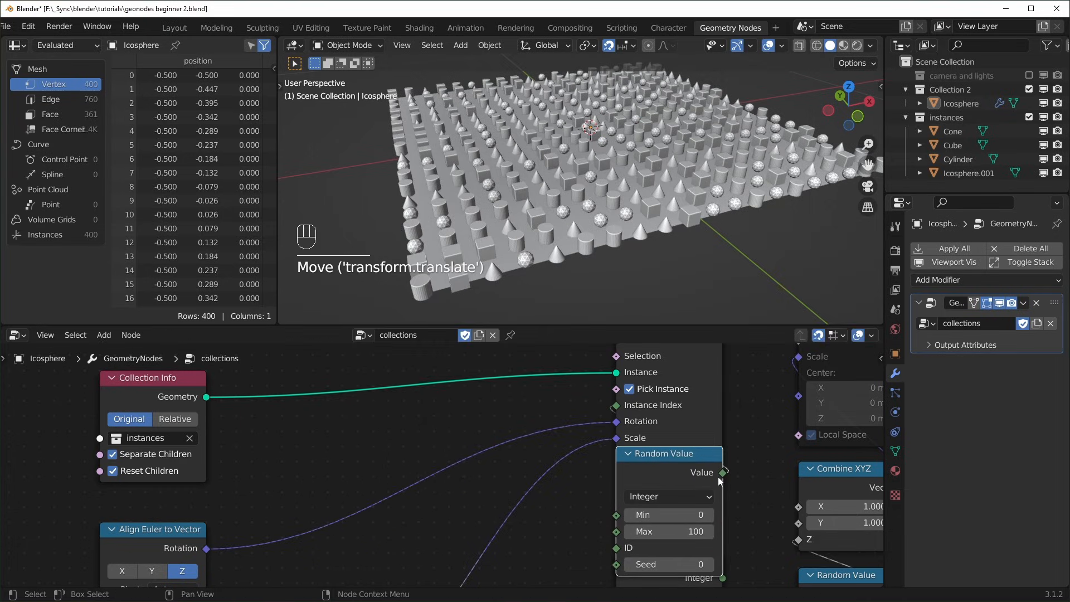
- Tidy the layout by moving the Integer node lower and centring the Random Value node beneath Instance on Points
middle_drag(756, 499, 734, 407)
click(663, 495)
key(g)
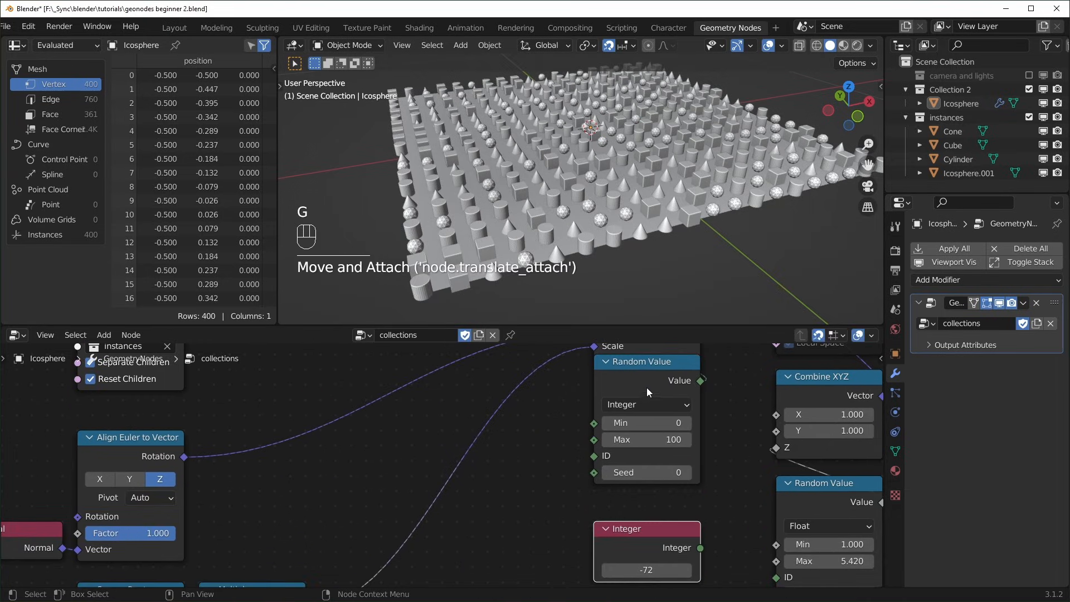
click(648, 363)
key(g)
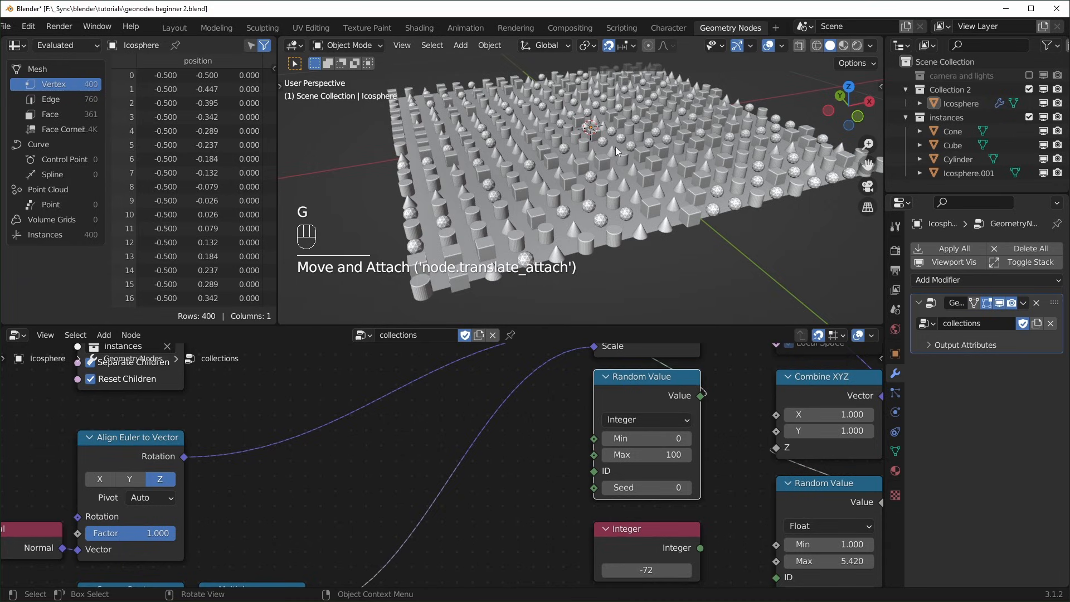
- Set the seed of the integer Random Value node to 4 to vary the random instance selection
middle_drag(617, 151, 655, 186)
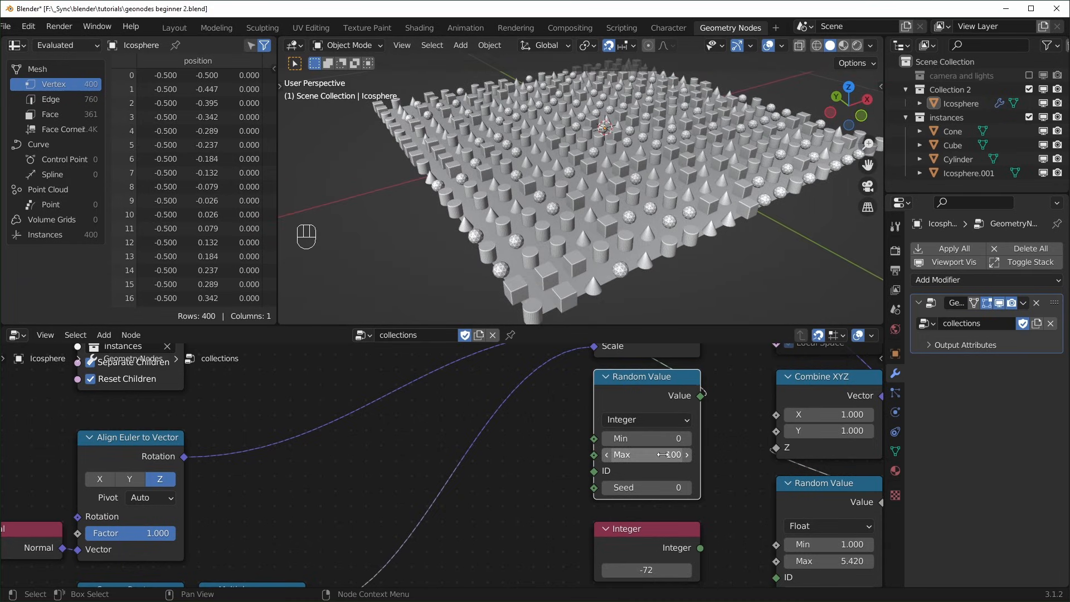
middle_drag(630, 202, 629, 241)
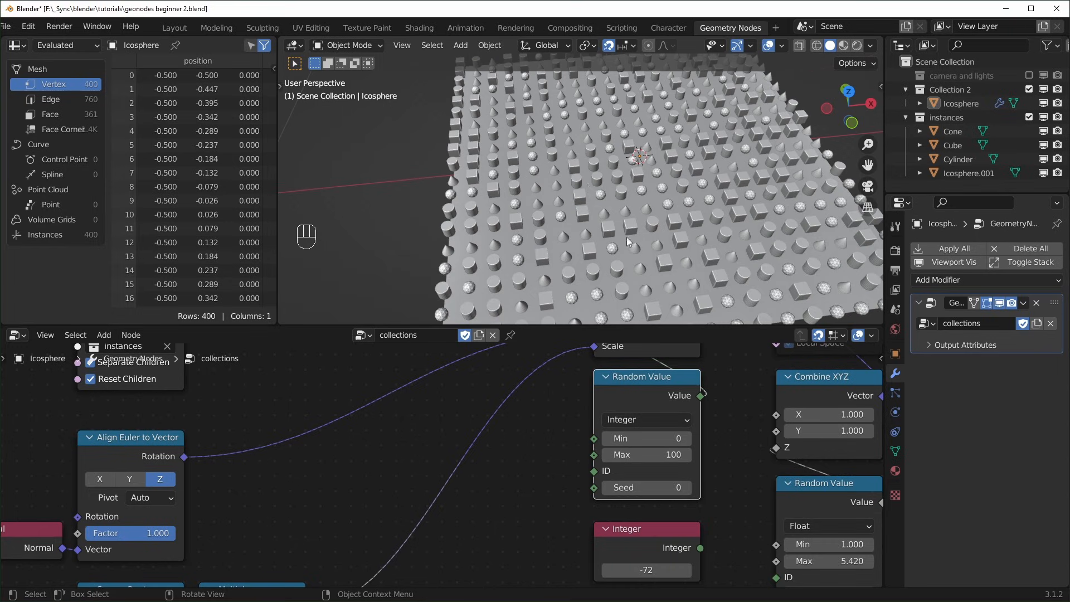
middle_drag(579, 179, 467, 213)
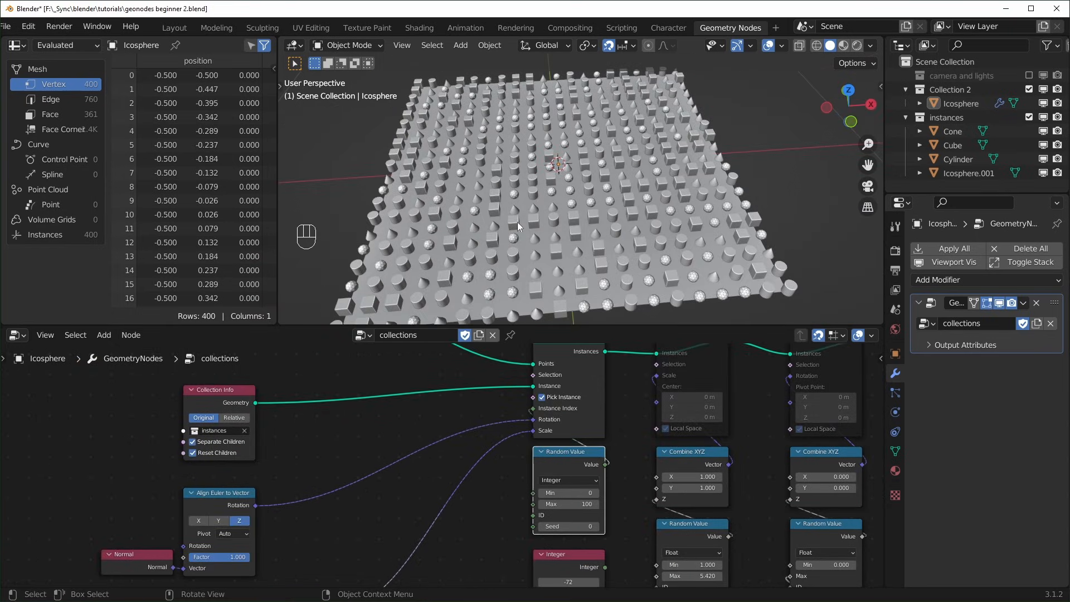
click(597, 527)
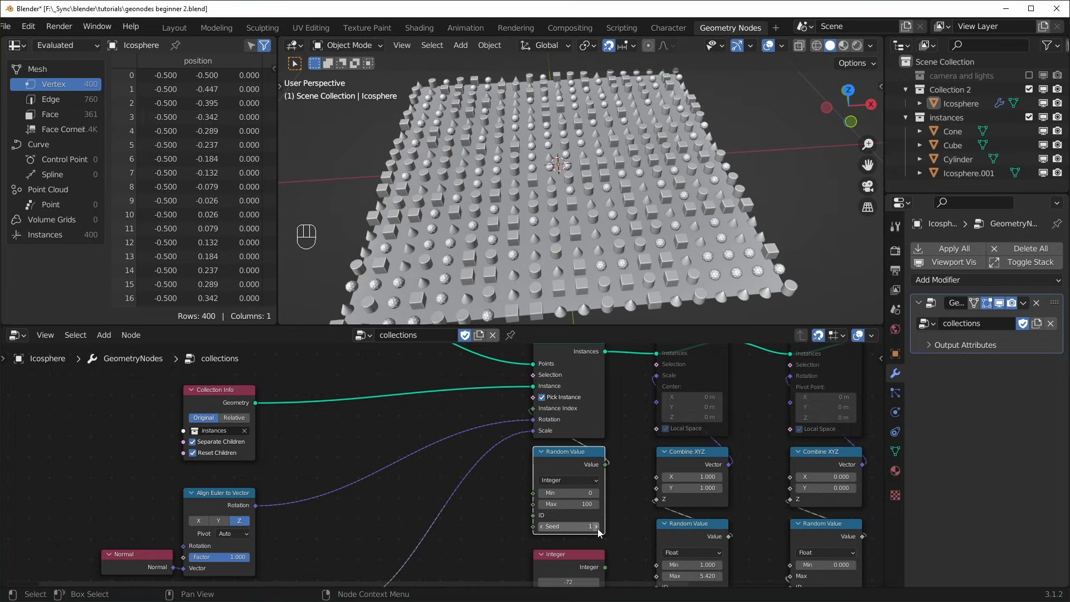
click(596, 527)
click(596, 526)
click(597, 527)
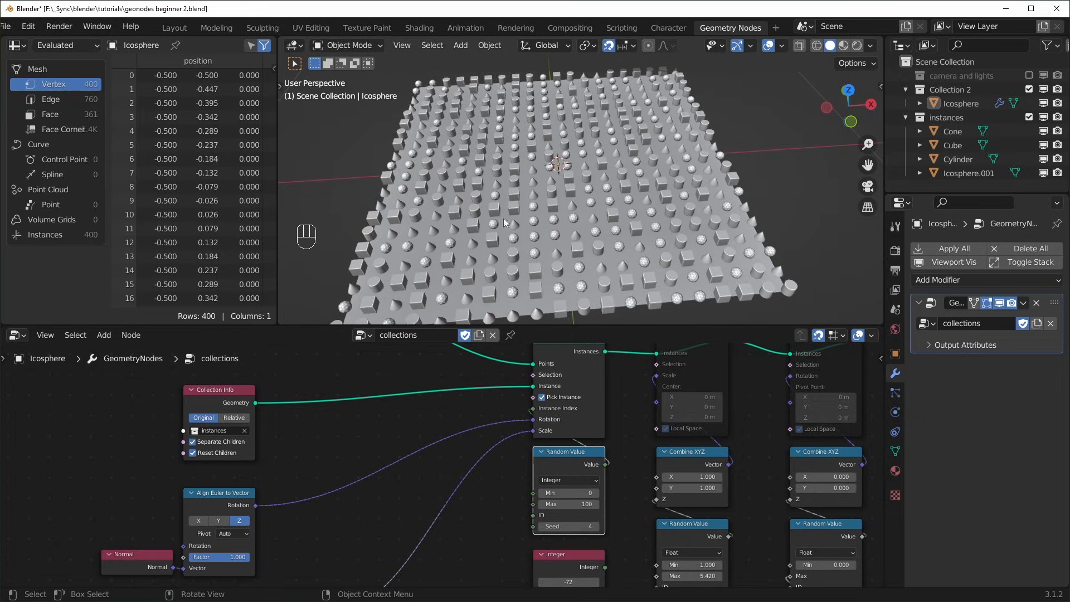
middle_drag(449, 271, 485, 240)
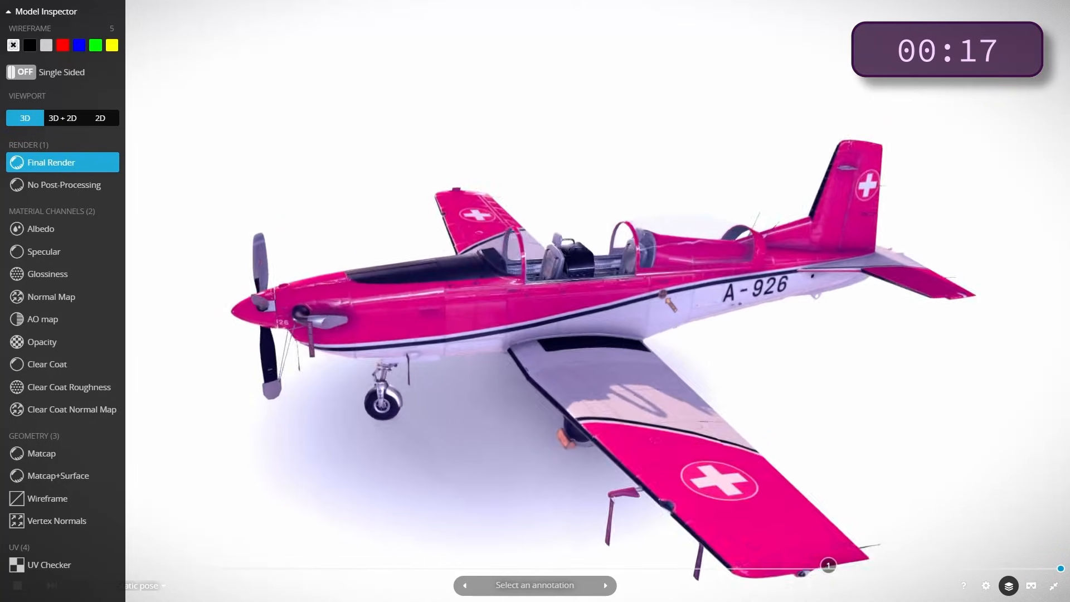
key(5)
key(4)
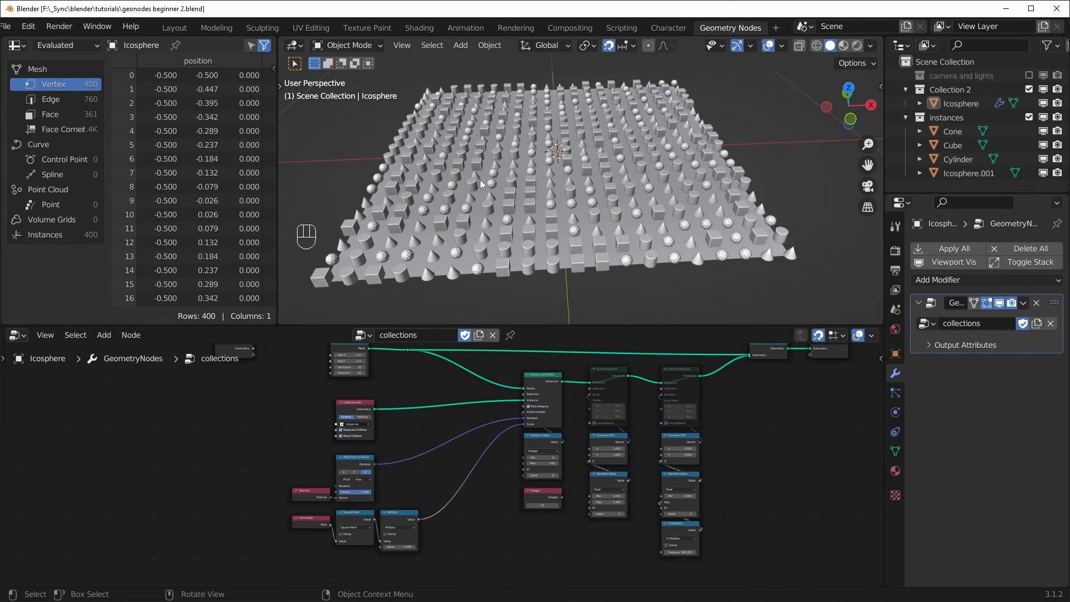
- Check the randomized instance layout from above and save the Blender file
middle_drag(574, 235, 530, 240)
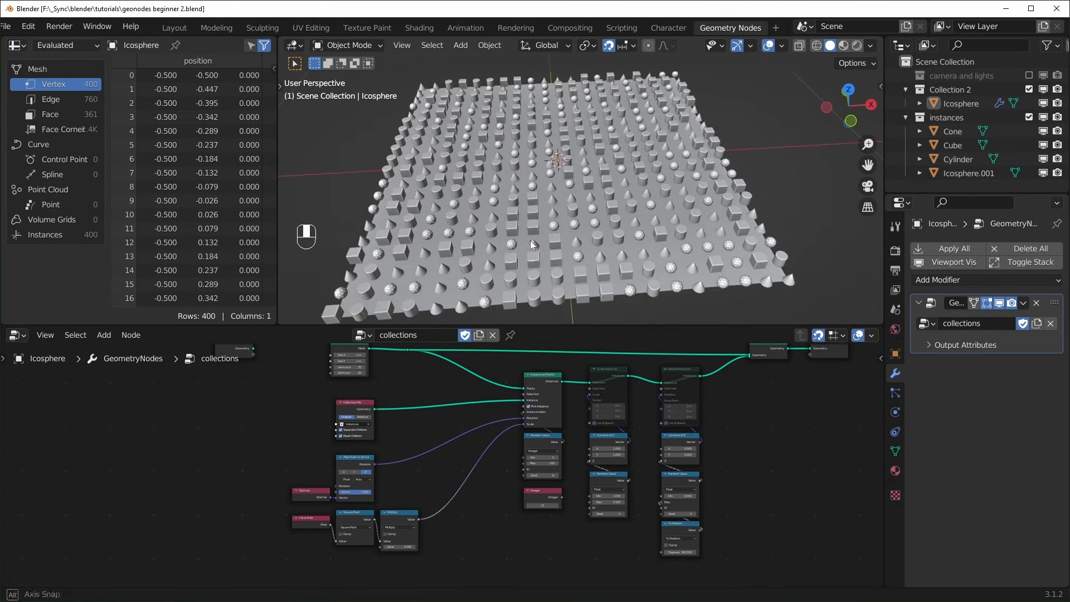
key(KP_7)
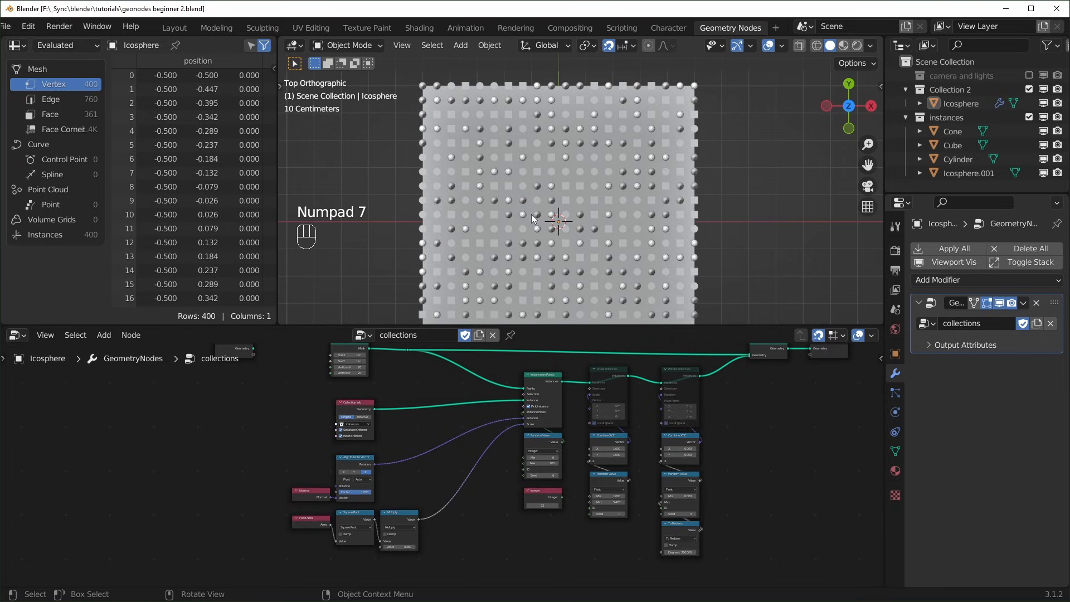
key(ctrl+s)
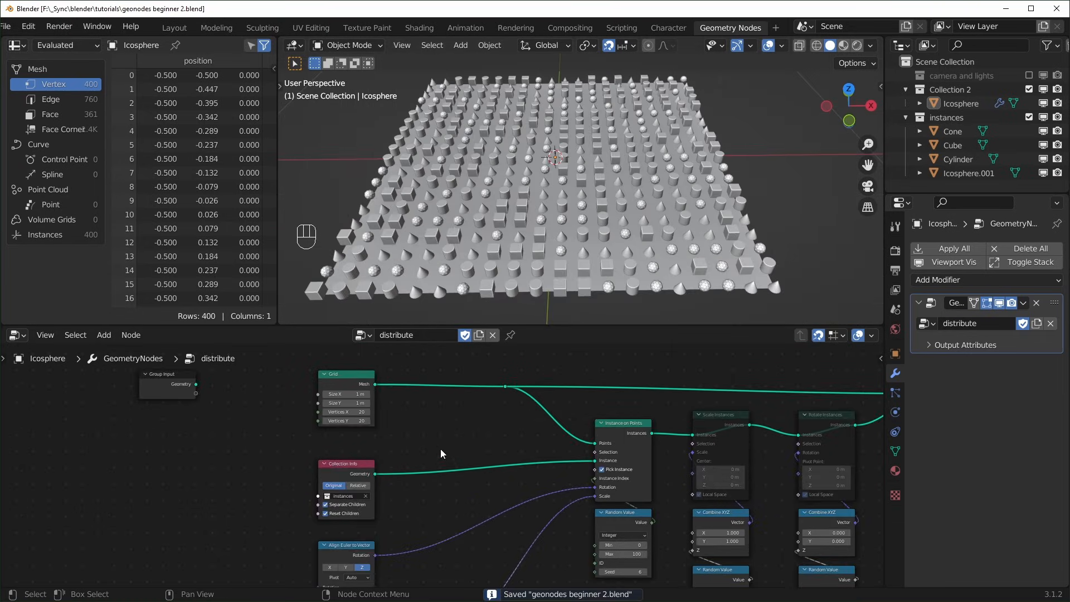
- Add a Distribute Points on Faces node to the distribute node group and place it beside the Collection Info node
scroll(446, 452, up, 1)
click(456, 449)
key(shift+a)
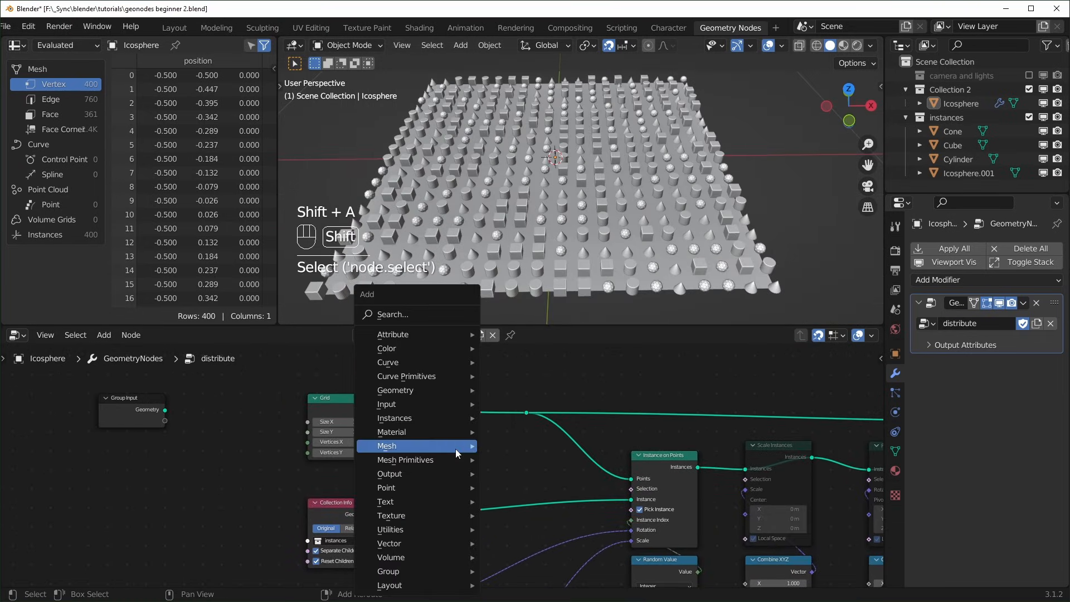
mouse_move(430, 402)
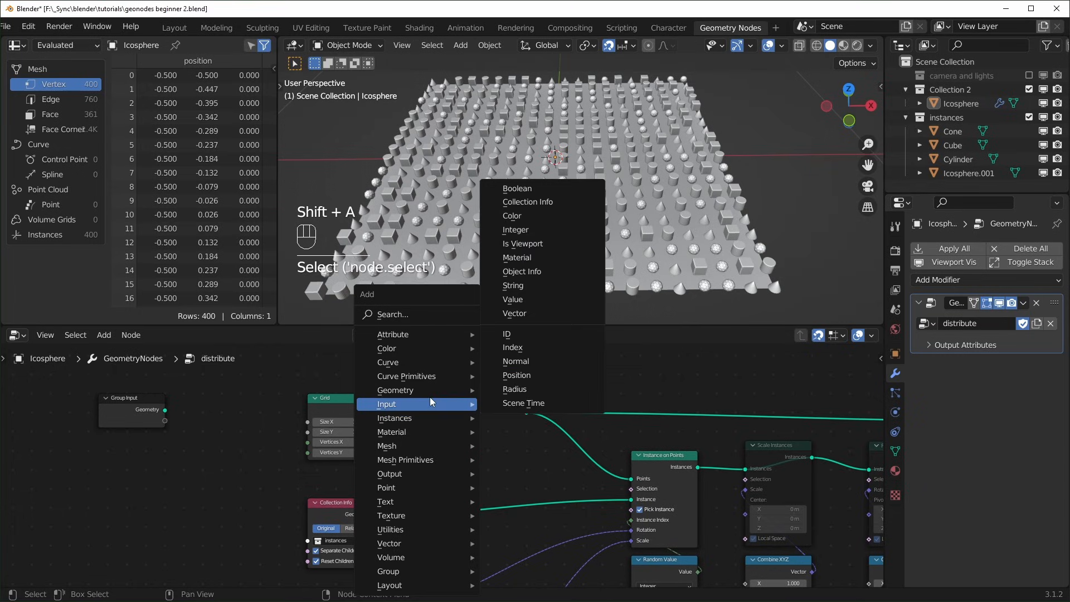
mouse_move(404, 488)
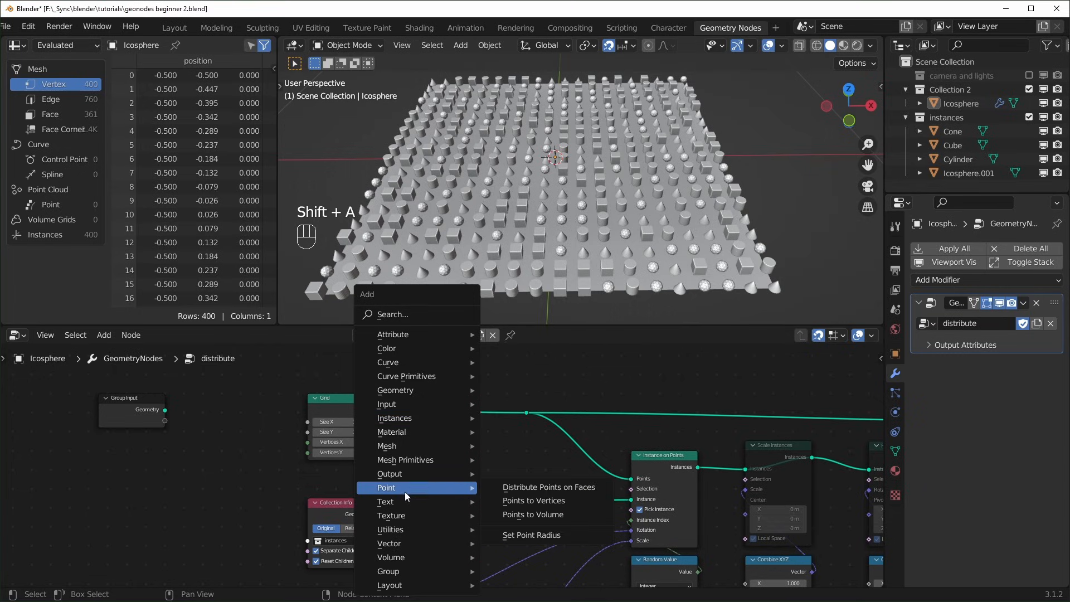
click(550, 487)
scroll(356, 402, down, 2)
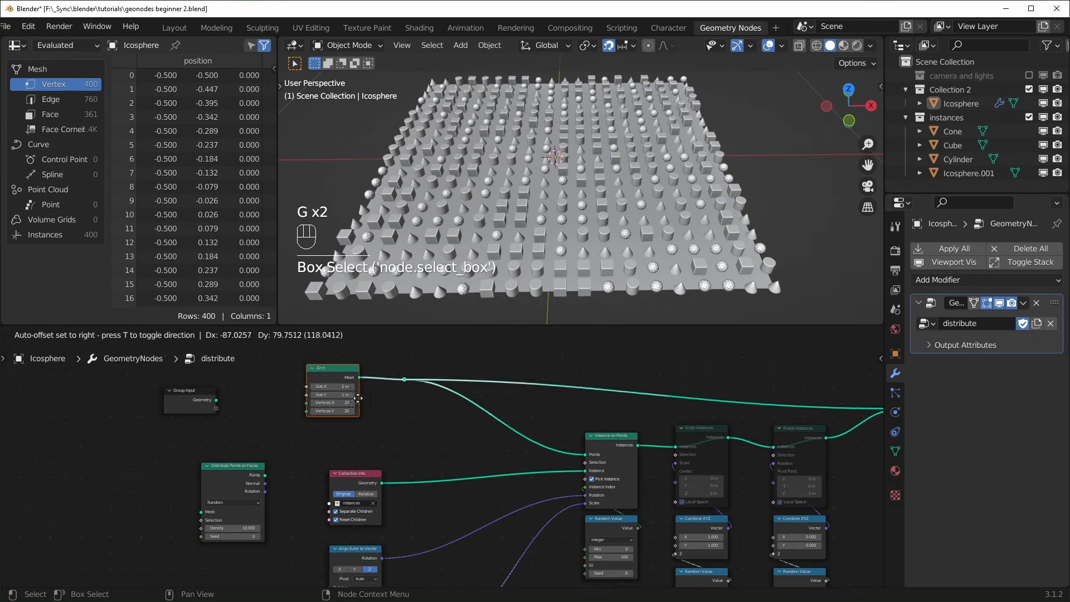
scroll(256, 476, up, 3)
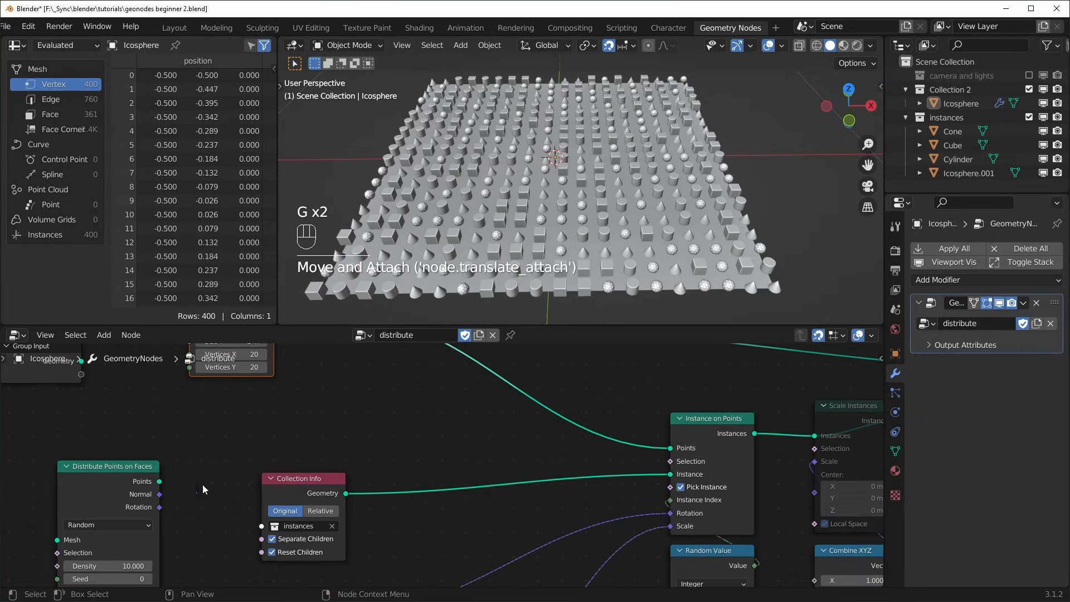
- Insert the Distribute Points on Faces node between Grid and Instance on Points, and preview its generated points
drag(97, 467, 504, 411)
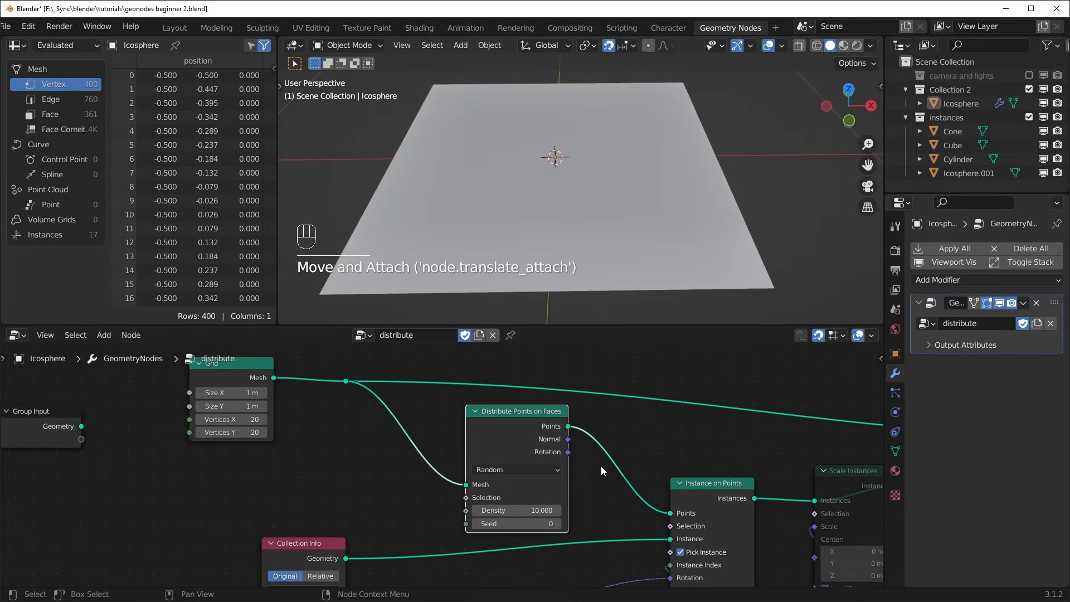
middle_drag(601, 466, 526, 471)
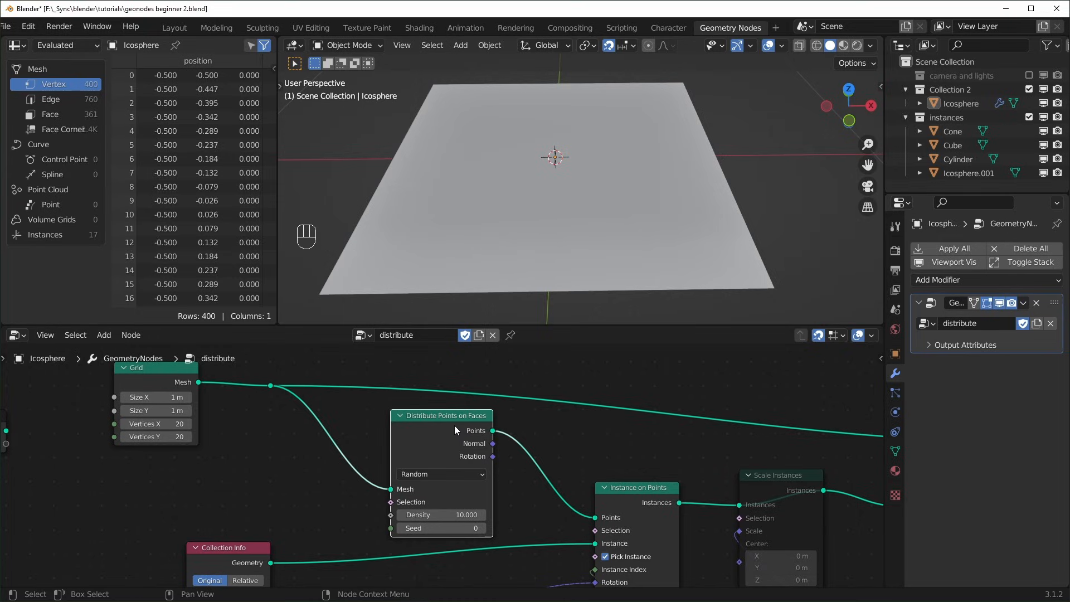
alt+shift+click(454, 425)
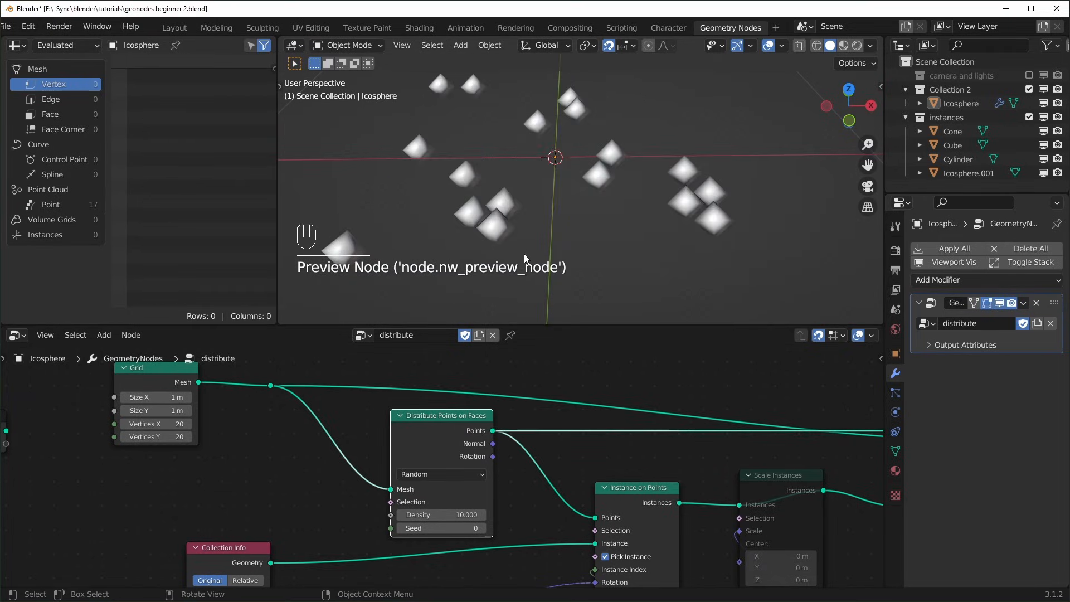
middle_drag(524, 253, 602, 262)
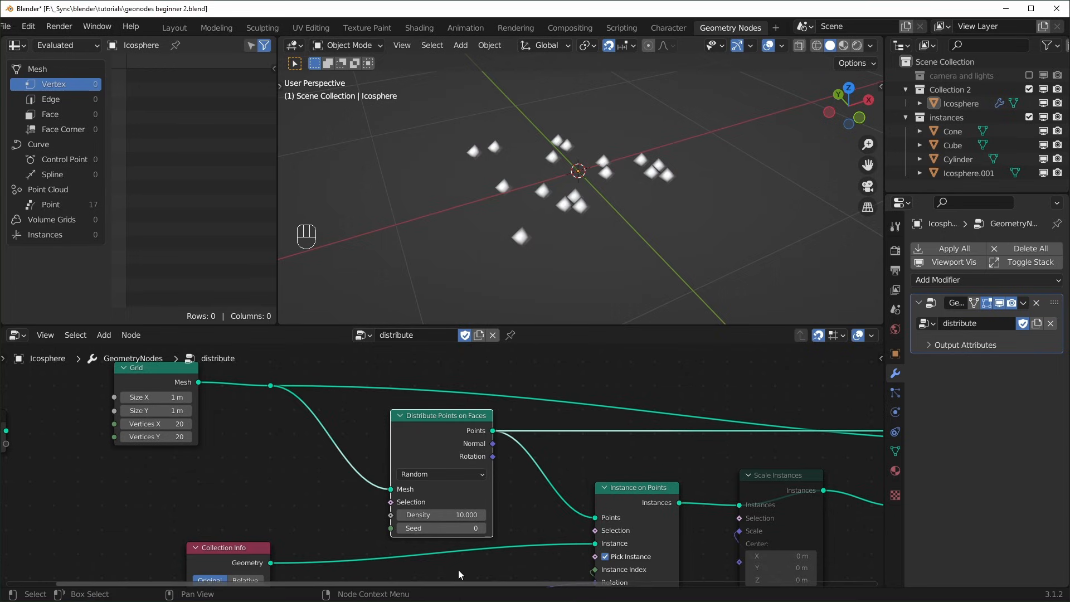
- Raise the density of Distribute Points on Faces to 364.7 and set its seed to 6
drag(441, 514, 675, 515)
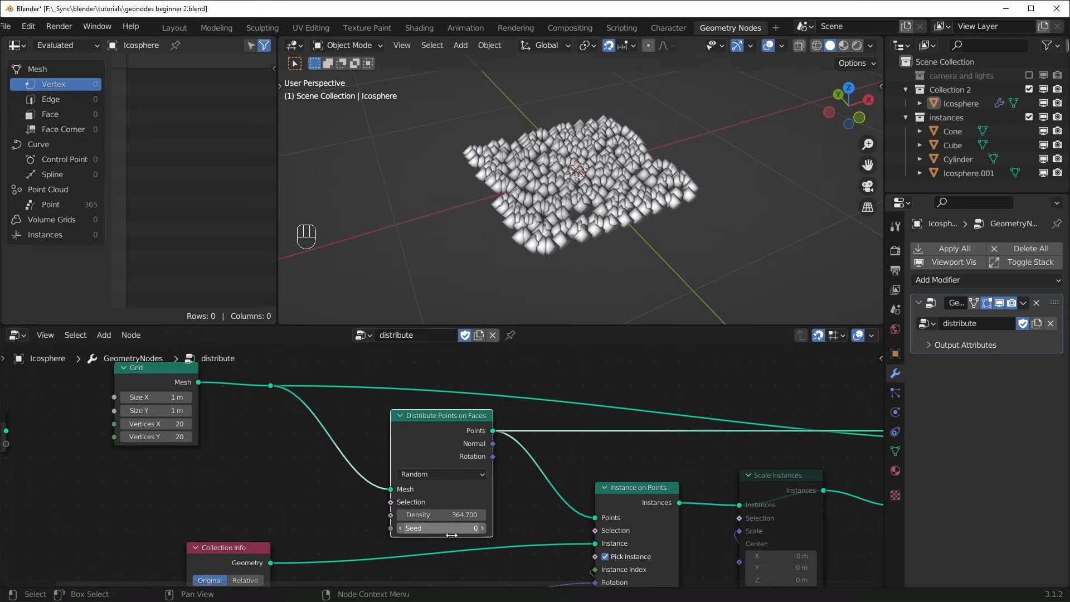
click(484, 529)
click(483, 528)
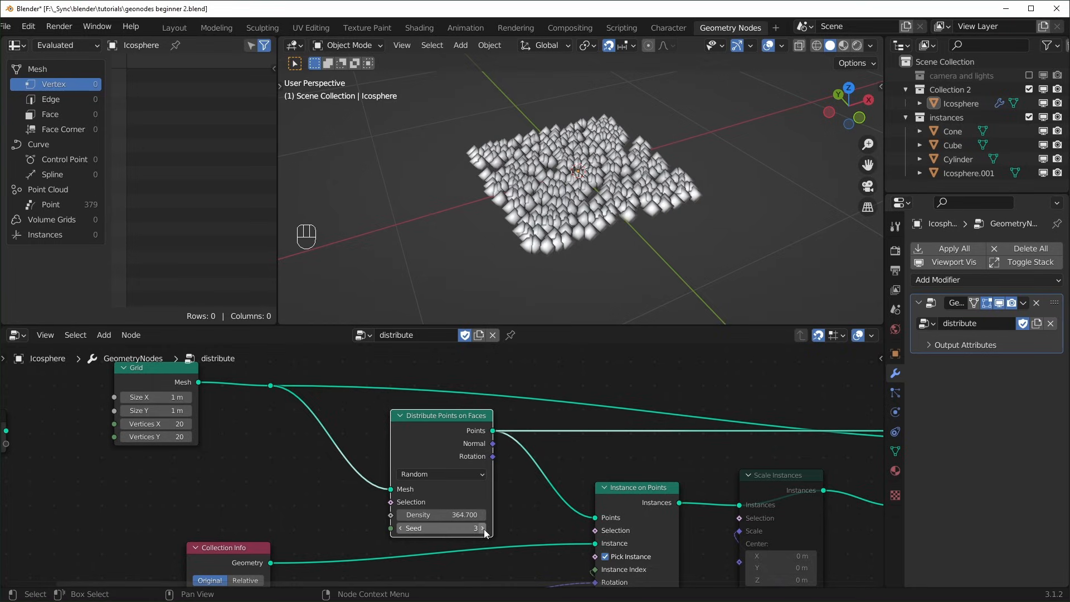
click(483, 529)
click(483, 528)
click(483, 529)
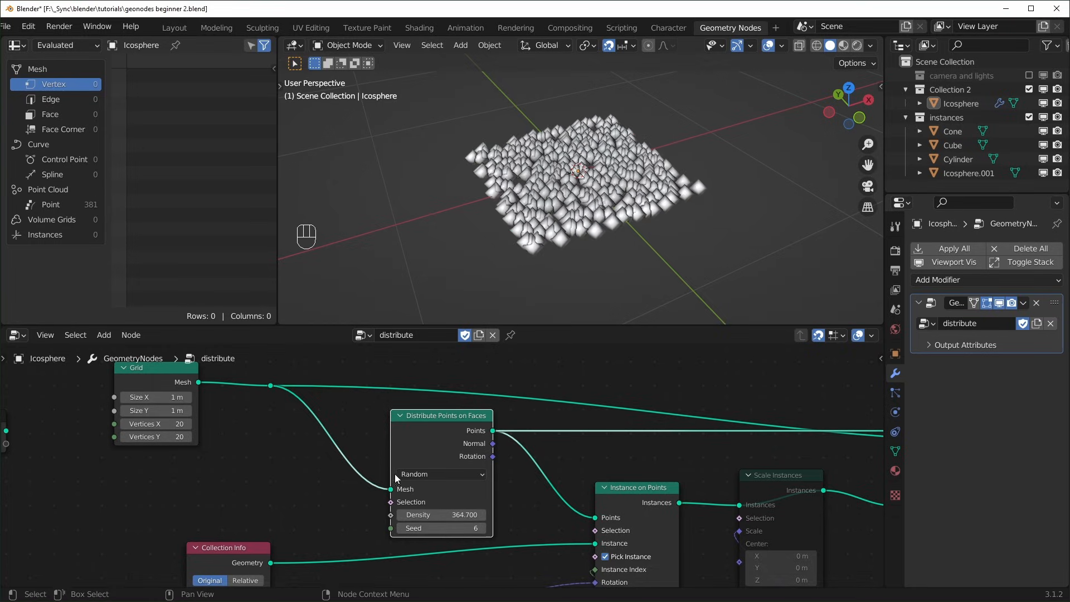
- Lower the point density, switch the distribution method to Poisson Disk and set Density Max to 192.5
drag(472, 516, 429, 516)
click(435, 473)
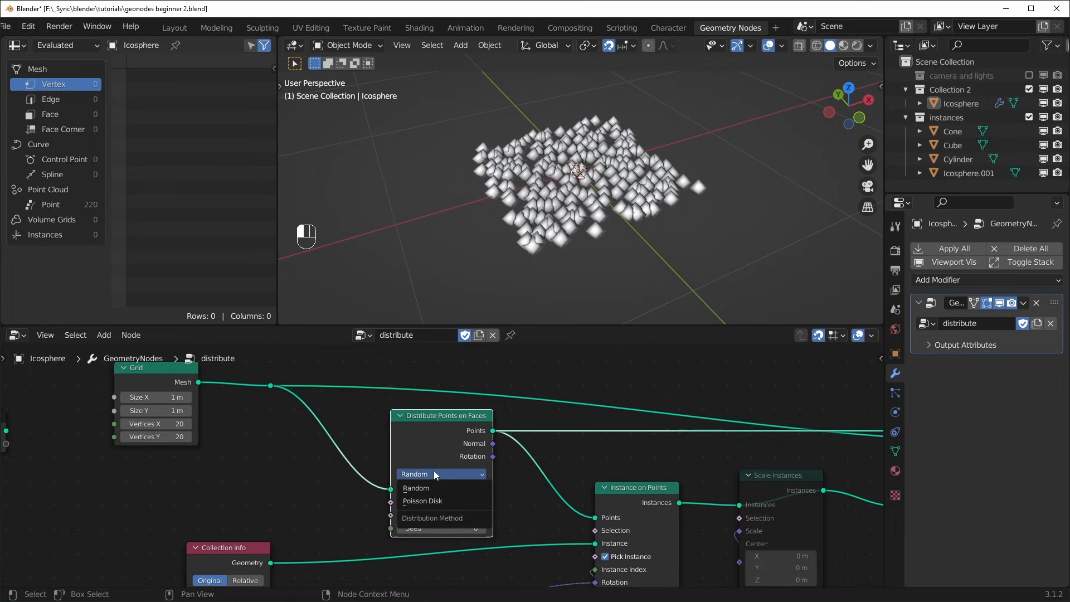
click(426, 500)
drag(441, 528, 502, 528)
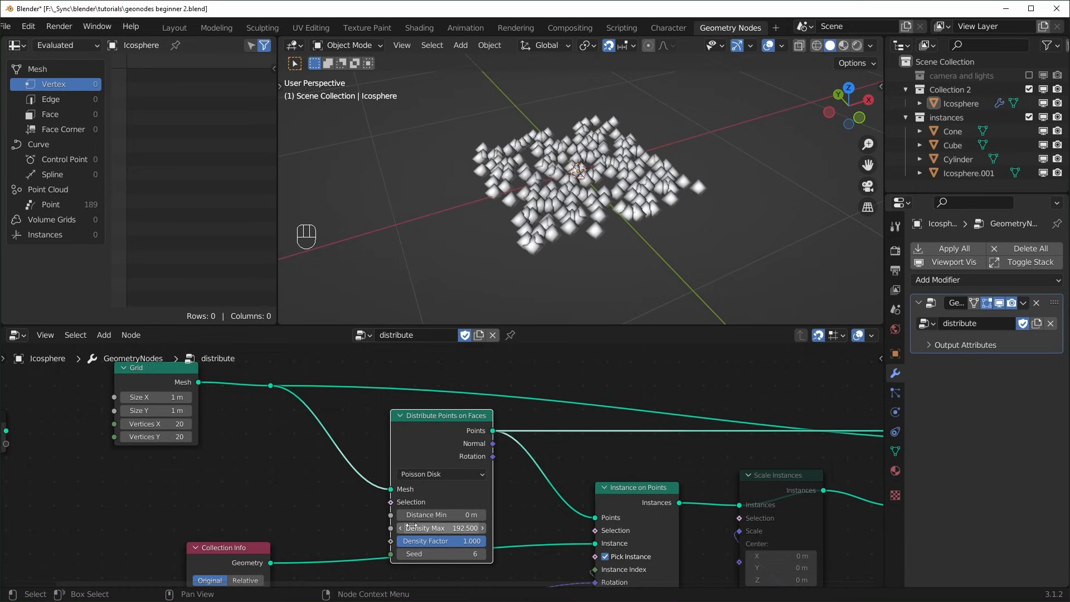
- Show the points from the top and set the Poisson Disk Distance Min to 0.1 m
scroll(416, 524, up, 2)
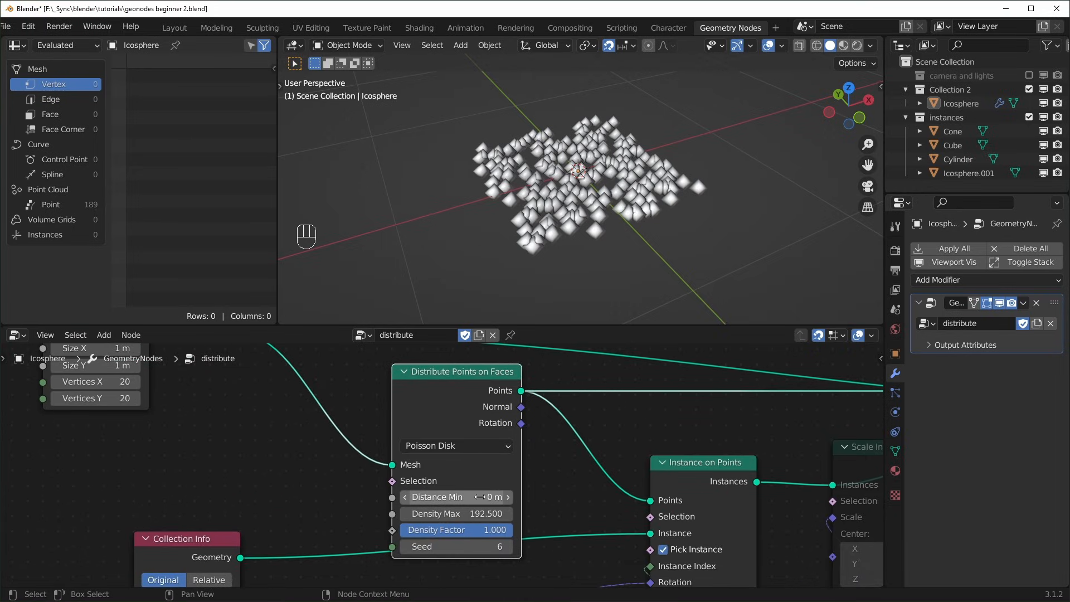
scroll(494, 496, down, 1)
middle_drag(498, 496, 499, 442)
scroll(490, 424, up, 2)
click(566, 402)
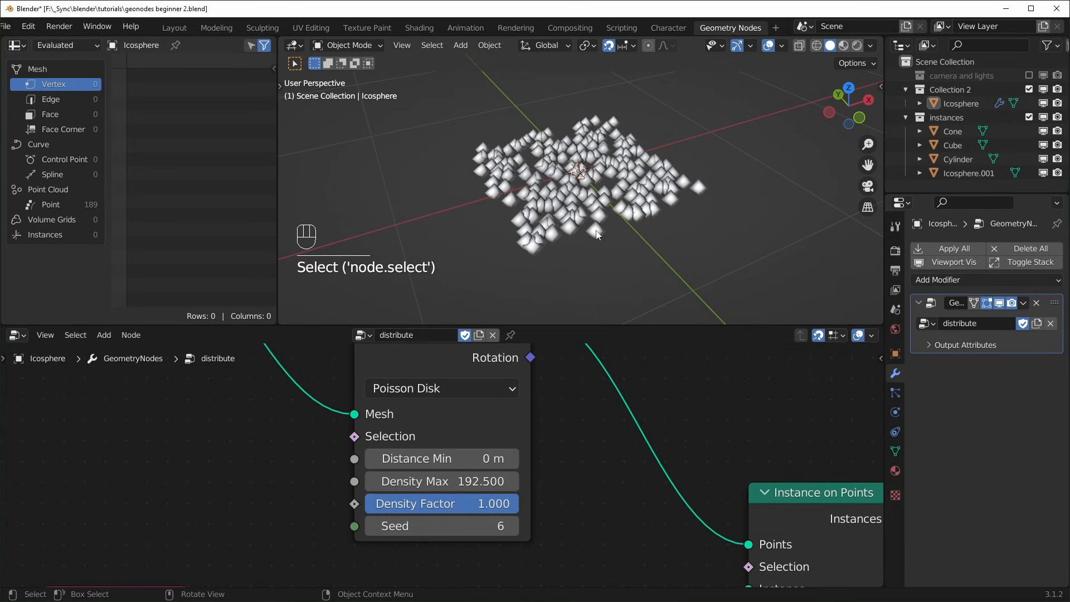
key(KP_7)
scroll(577, 239, up, 4)
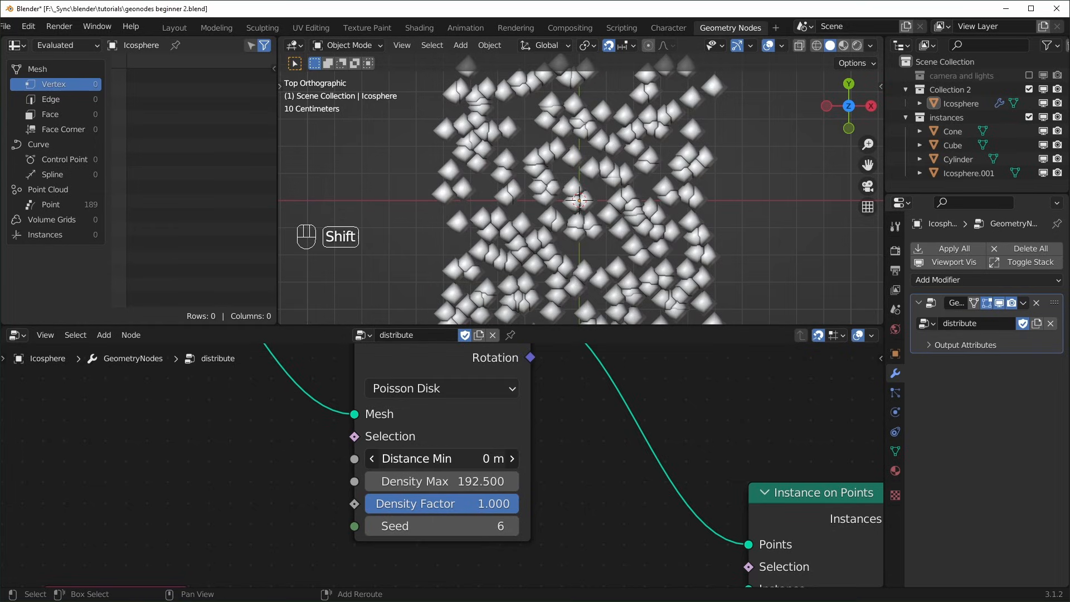
shift+drag(440, 458, 471, 458)
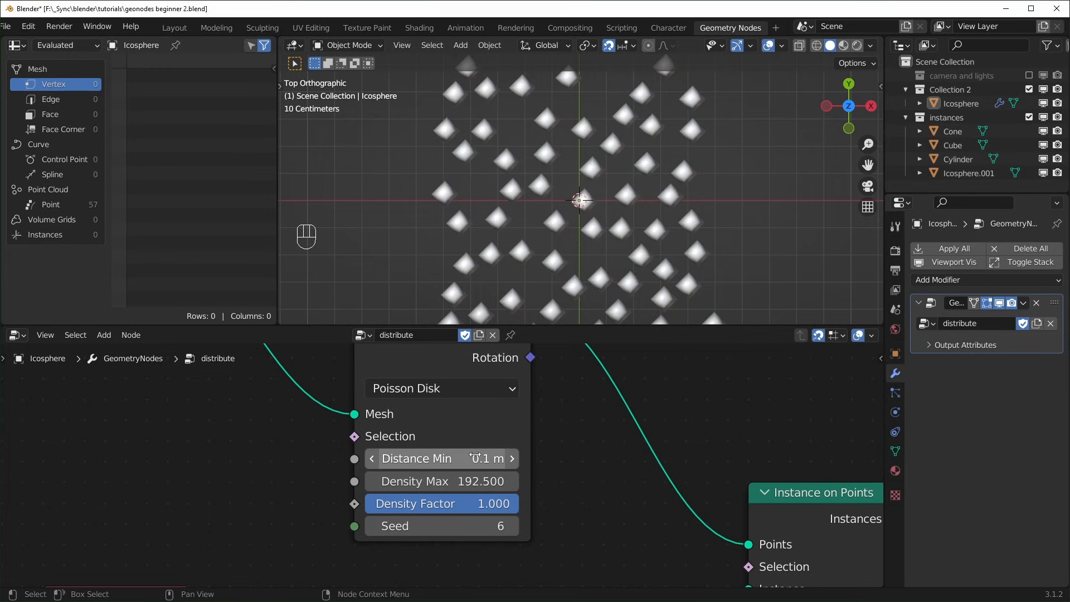
- Test Density Max at 618 and 1113.1 and vary the Density Factor, settling on Density Max 328.5 and Density Factor 1
scroll(543, 248, up, 5)
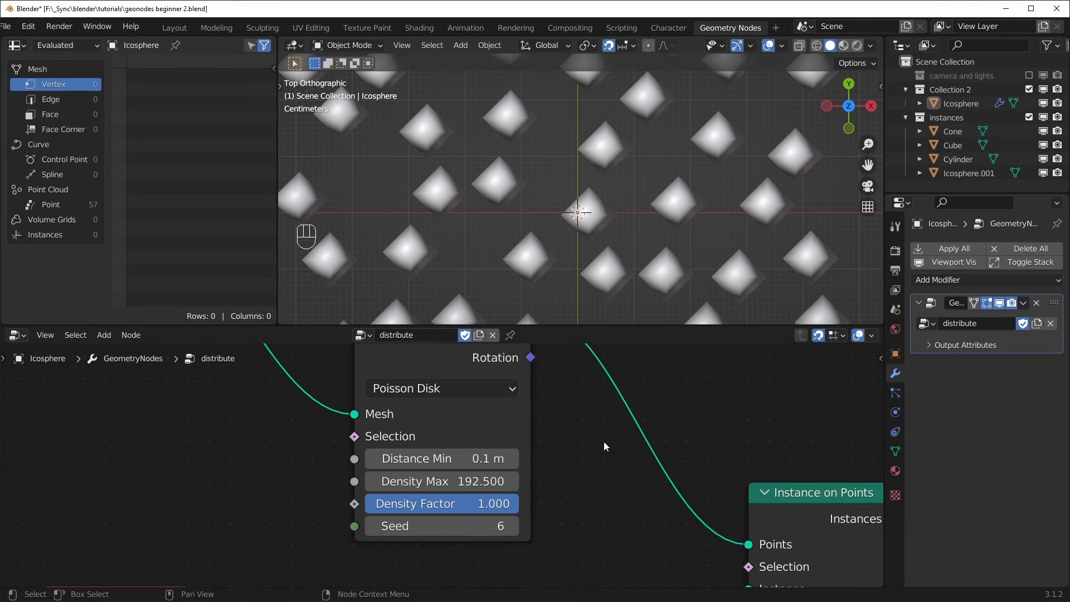
drag(401, 481, 608, 482)
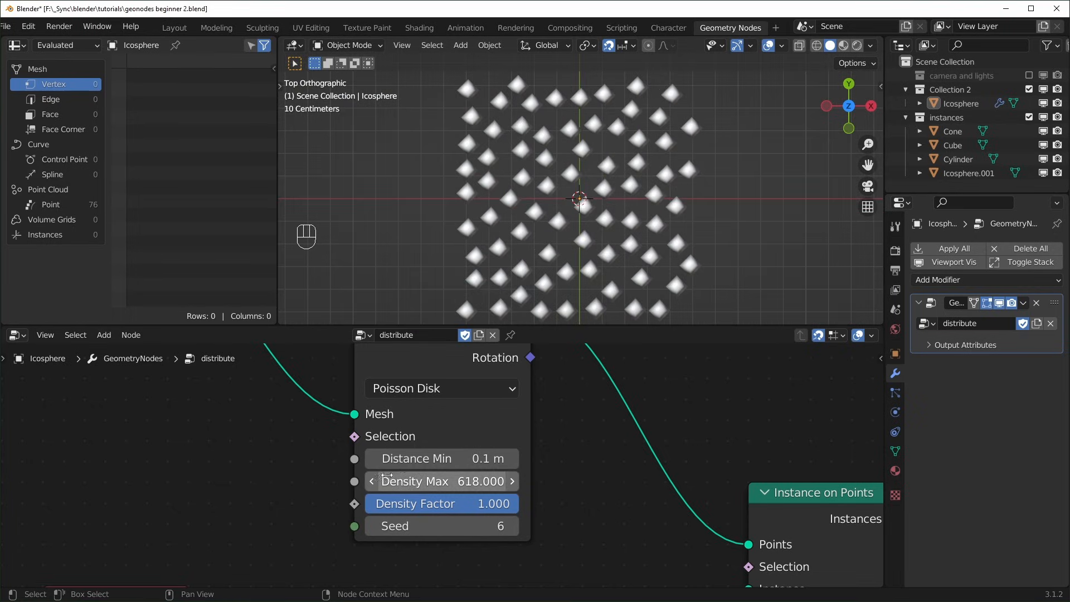
drag(387, 481, 626, 481)
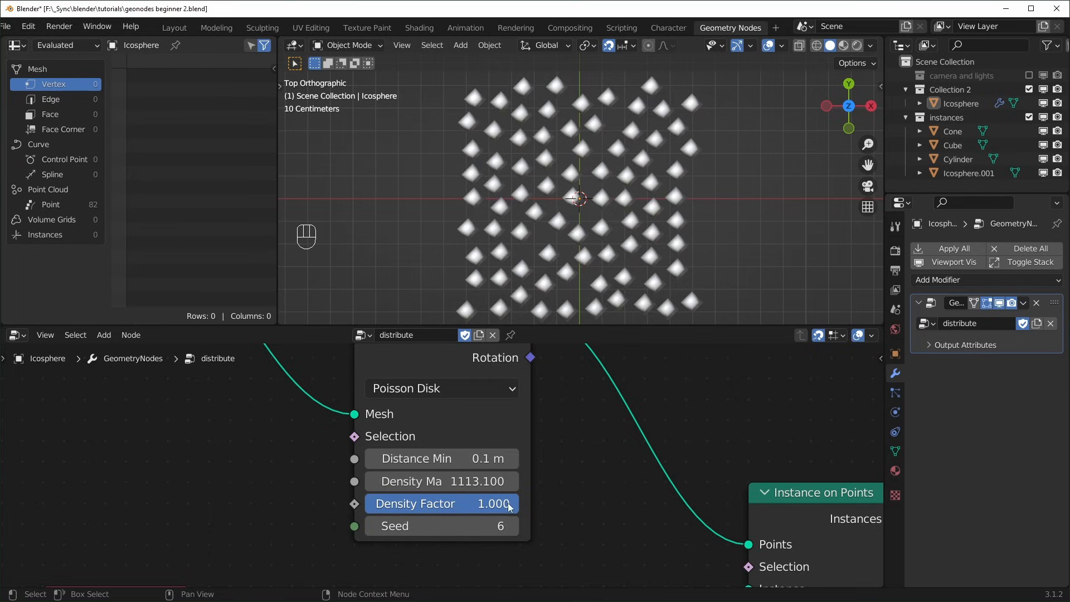
drag(489, 507, 337, 503)
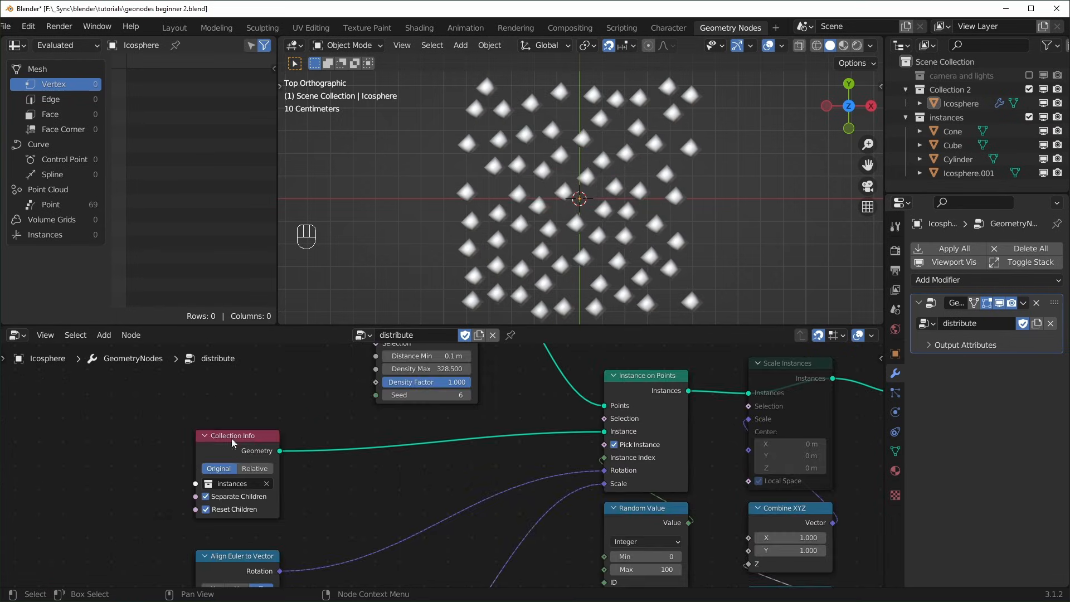
- Preview the Join Geometry node's output and look at the grid in perspective
scroll(432, 443, down, 1)
middle_drag(641, 406, 497, 448)
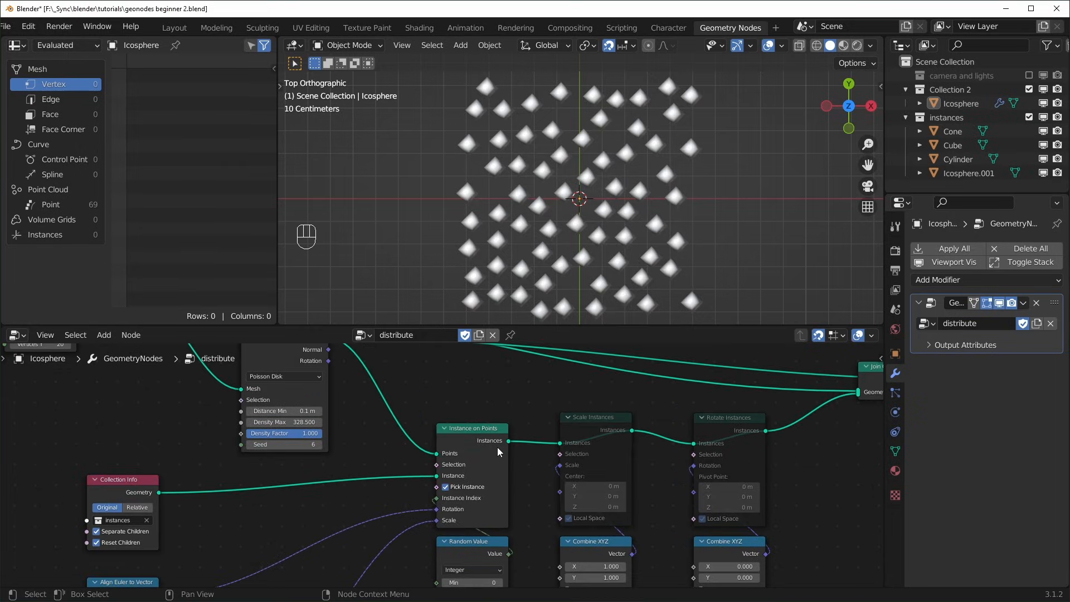
scroll(658, 456, down, 1)
middle_drag(663, 456, 380, 490)
alt+shift+click(557, 422)
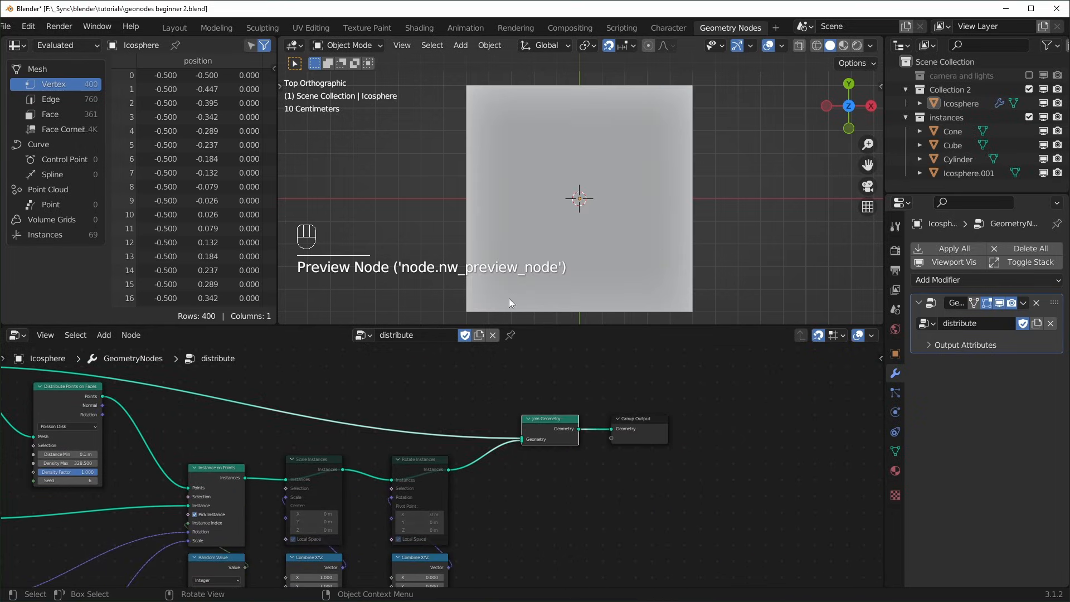
middle_drag(530, 279, 608, 176)
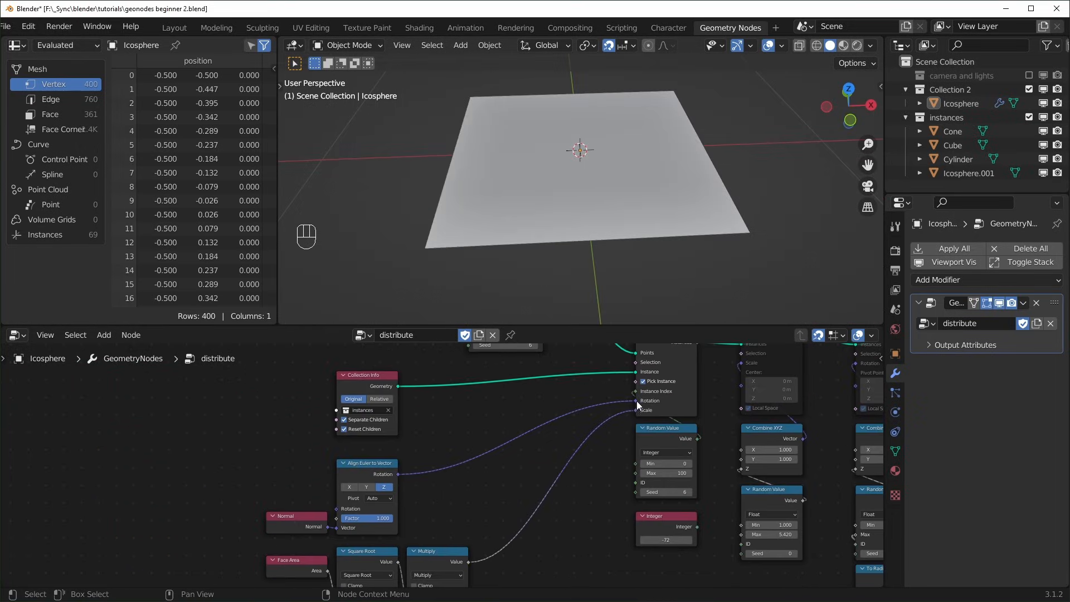
- Disconnect the Rotation and Scale inputs of the Instance on Points node
drag(636, 400, 530, 433)
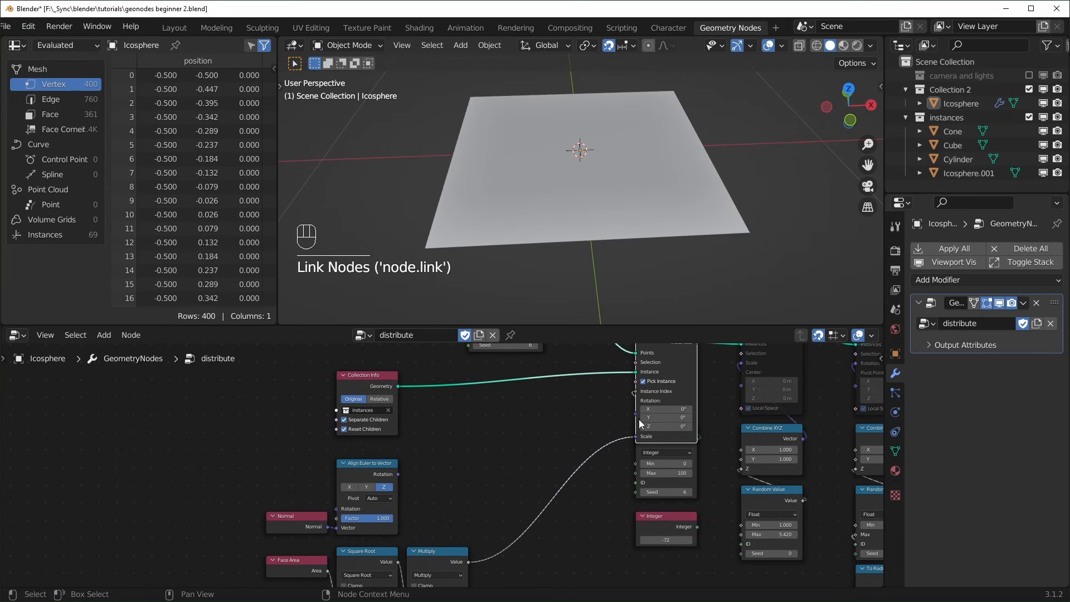
drag(638, 439, 596, 435)
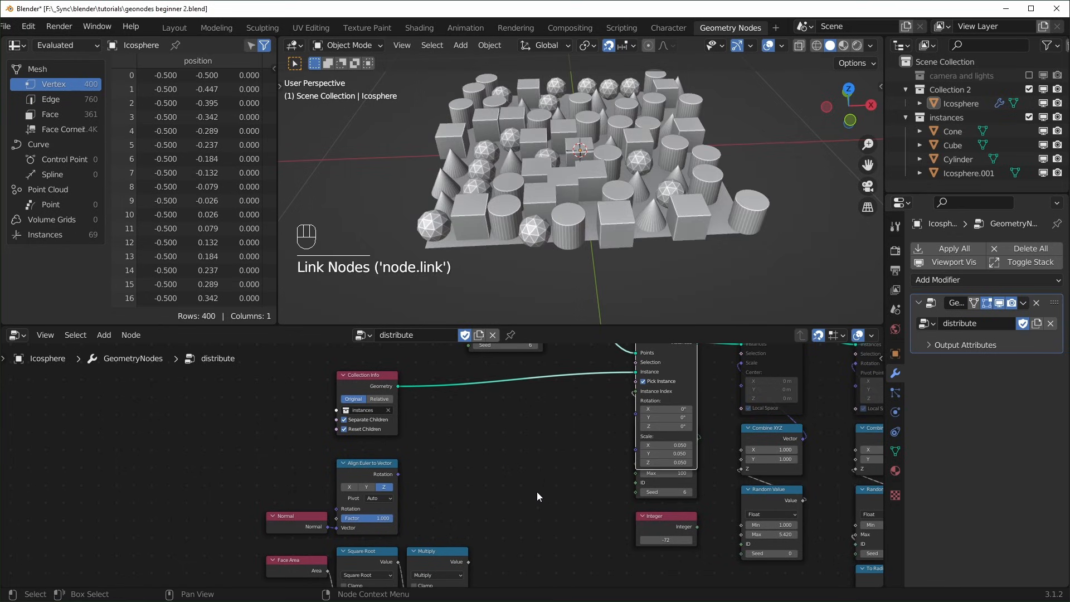
scroll(549, 473, down, 2)
middle_drag(533, 458, 535, 497)
middle_drag(489, 436, 529, 504)
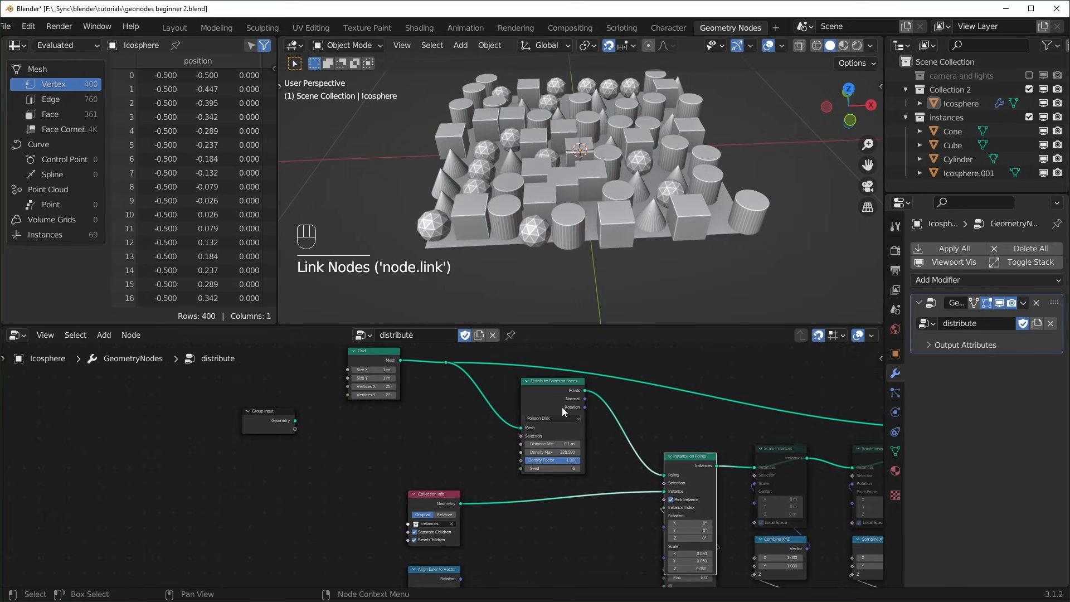
- Preview the Distribute Points on Faces output for comparison, and switch the preview back to Join Geometry
scroll(562, 419, up, 1)
middle_drag(563, 420, 510, 421)
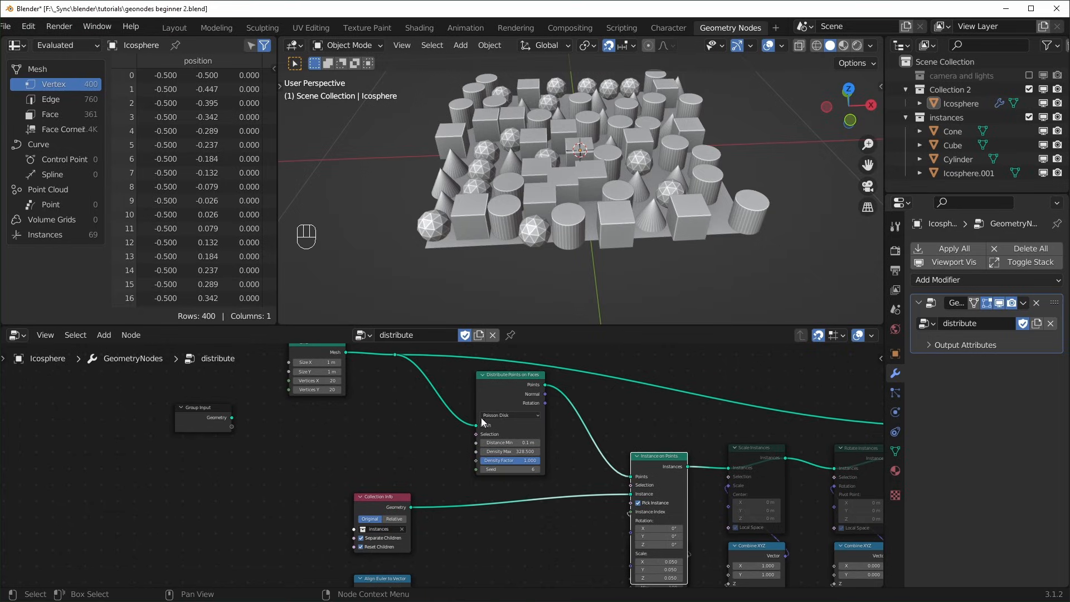
ctrl+shift+click(517, 389)
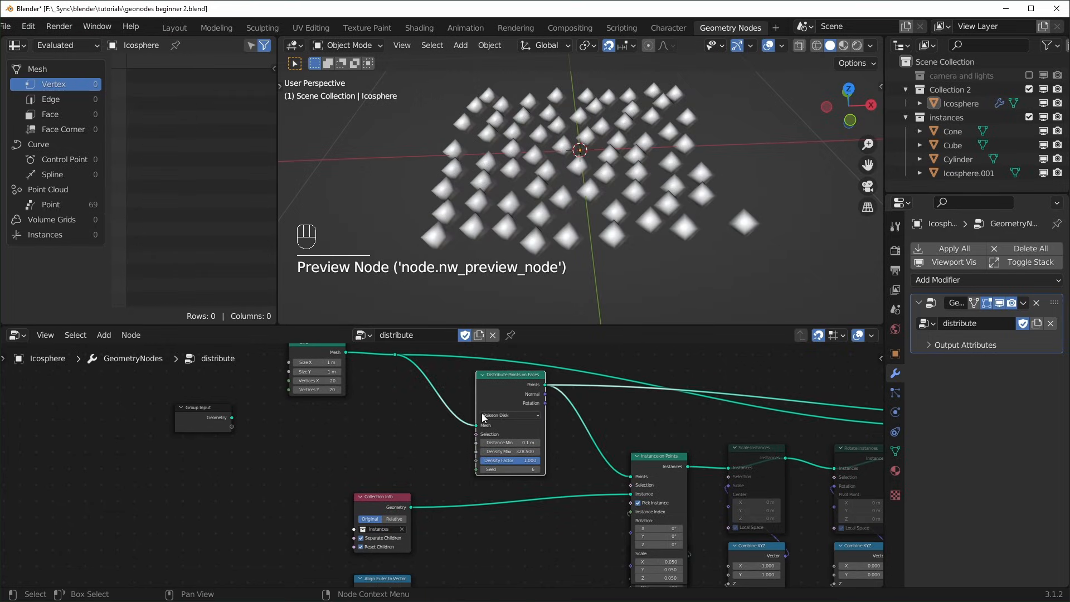
ctrl+scroll(612, 453, down, 10)
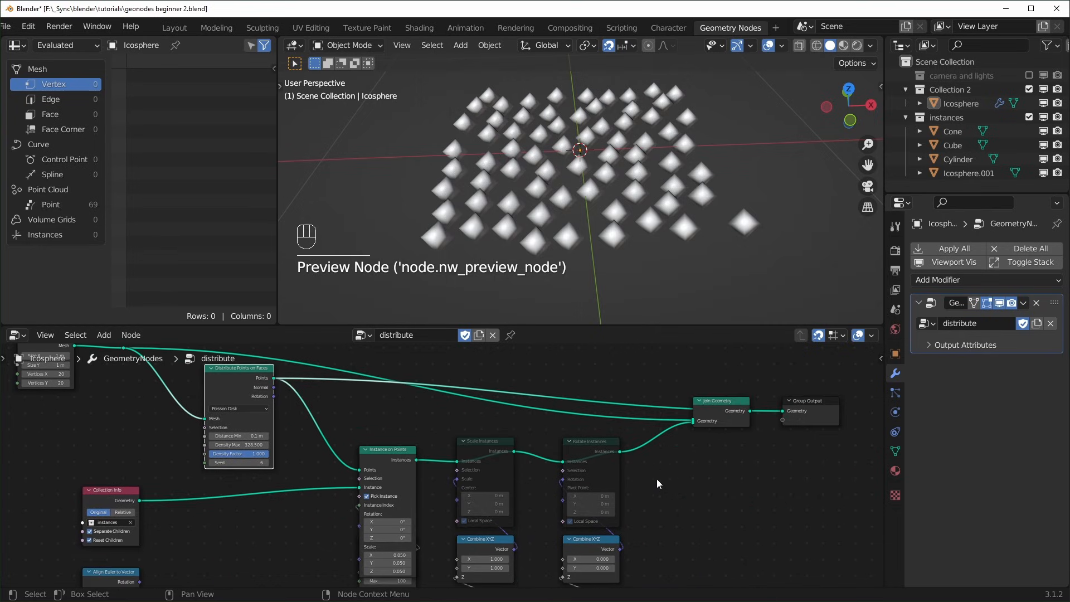
ctrl+shift+click(734, 410)
- Clear the unused rotation and scale helper nodes from below Collection Info, and place the integer Random Value node below Instance on Points
middle_drag(205, 583, 409, 431)
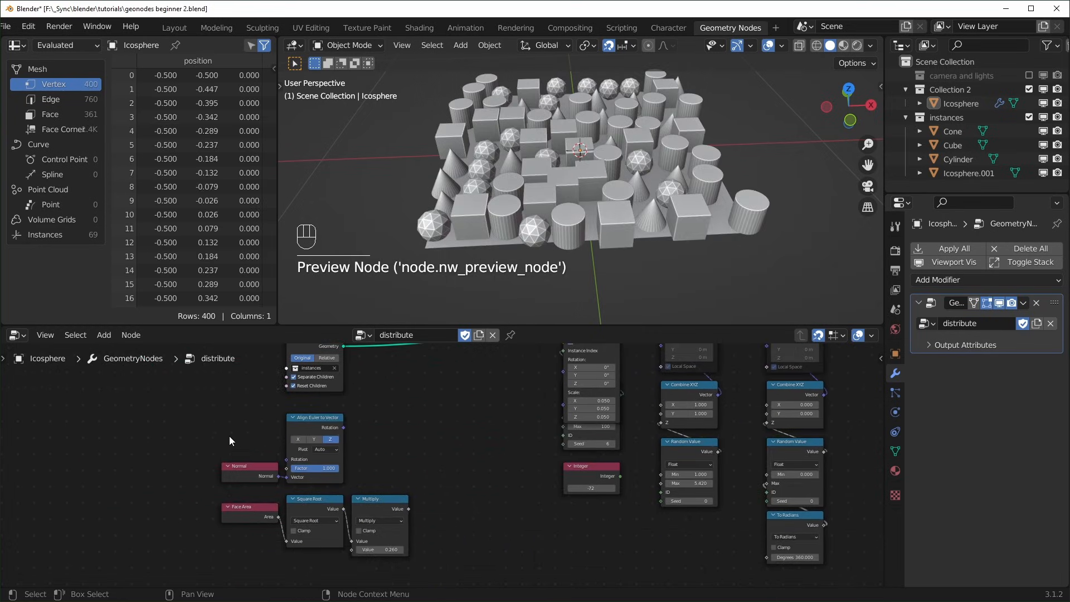
drag(193, 424, 431, 570)
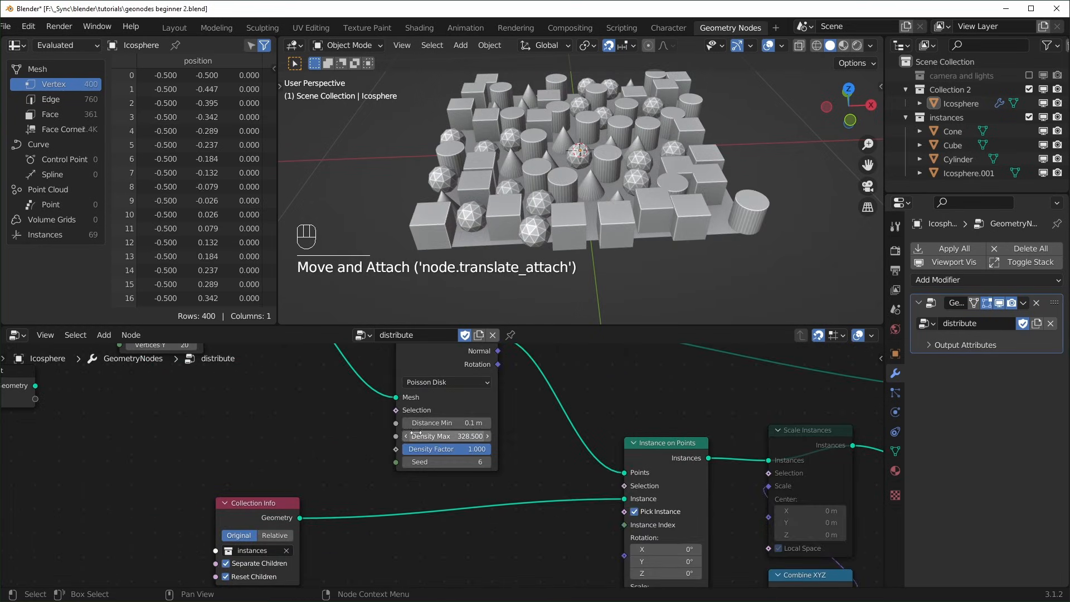
middle_drag(552, 497, 556, 445)
- Add a Cylinder mesh primitive node and place it between Collection Info and Instance on Points
click(532, 512)
key(shift+a)
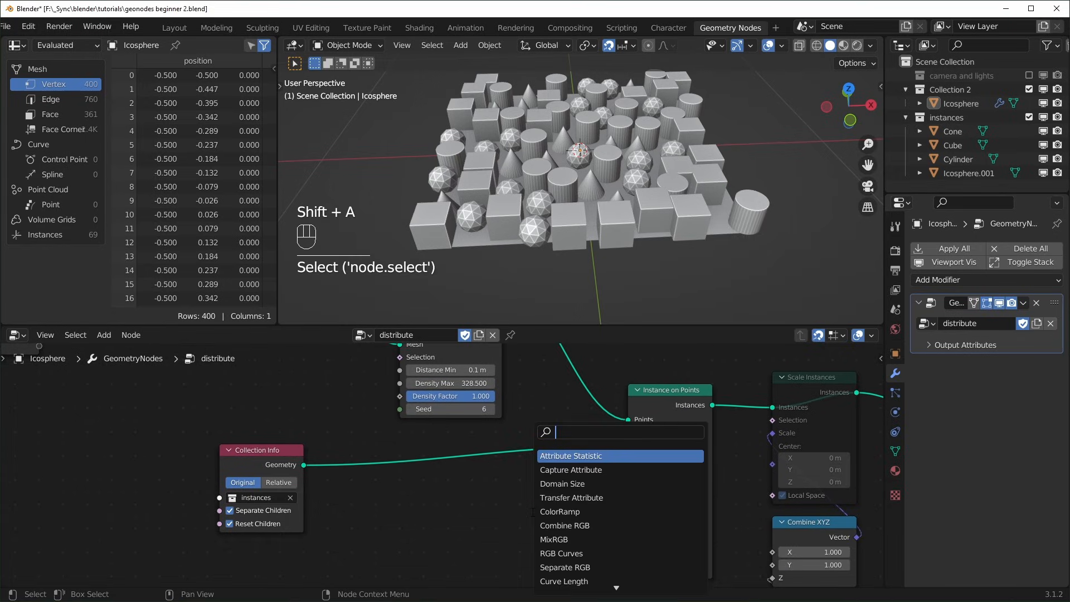
text(cyl)
key(Return)
click(476, 390)
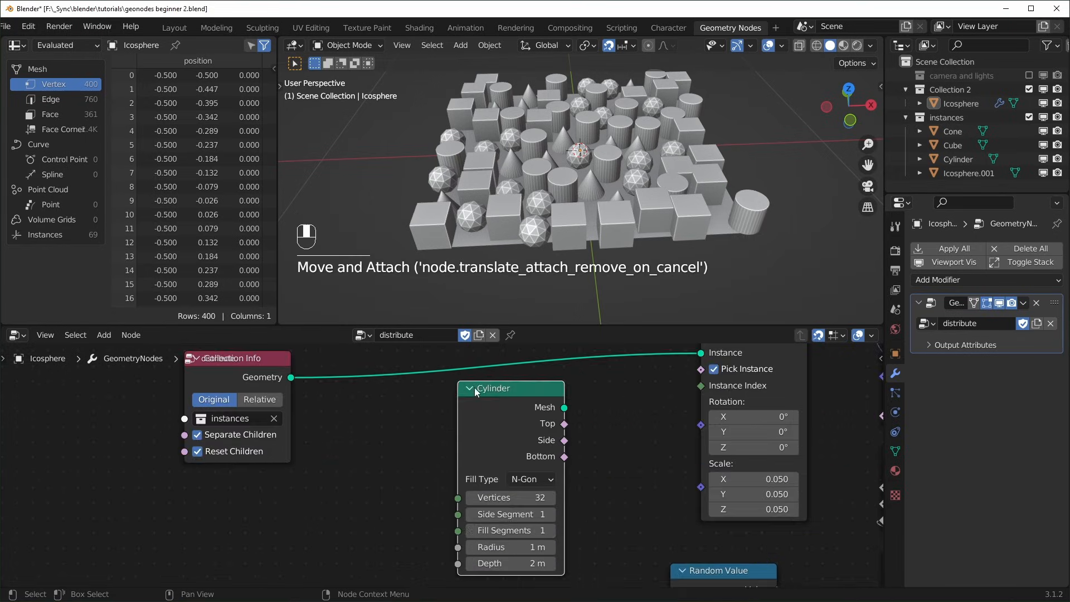
- Set the radius of the Cylinder node to 0.05 m
middle_drag(516, 545, 514, 510)
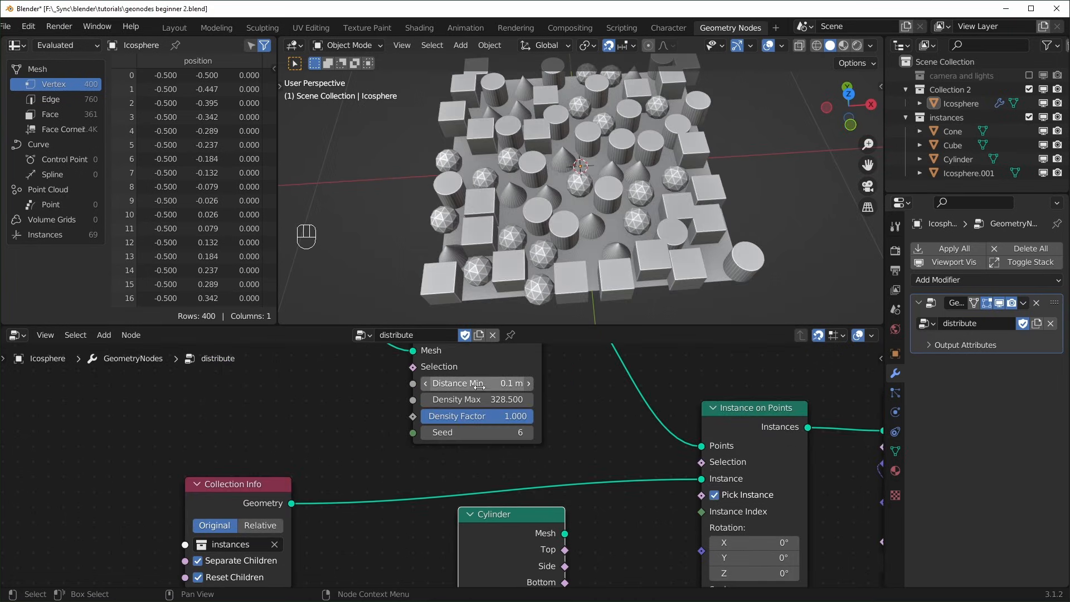
scroll(524, 433, down, 2)
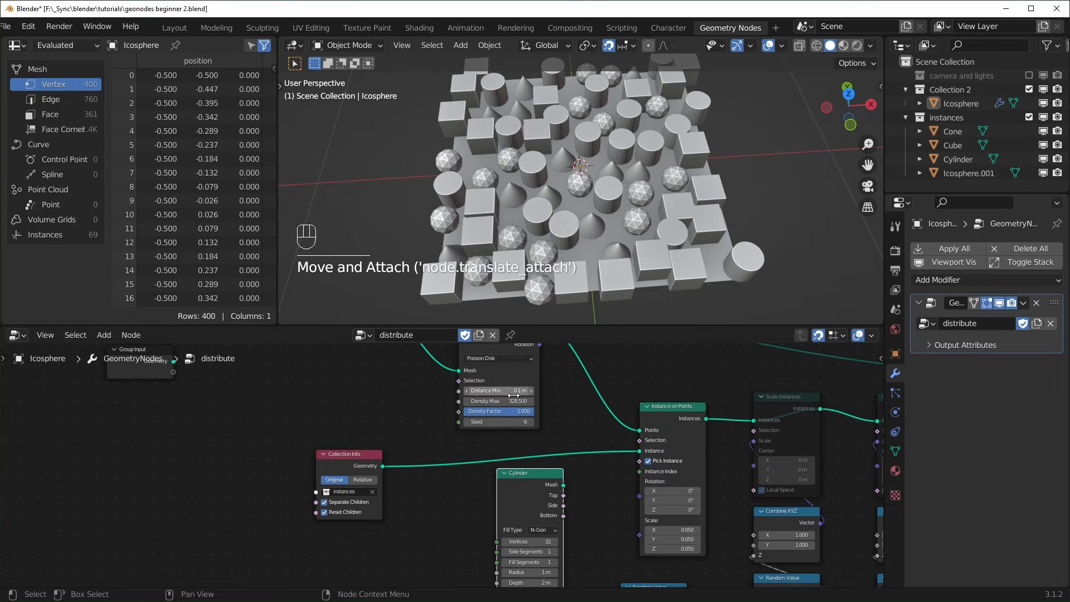
middle_drag(525, 453, 529, 425)
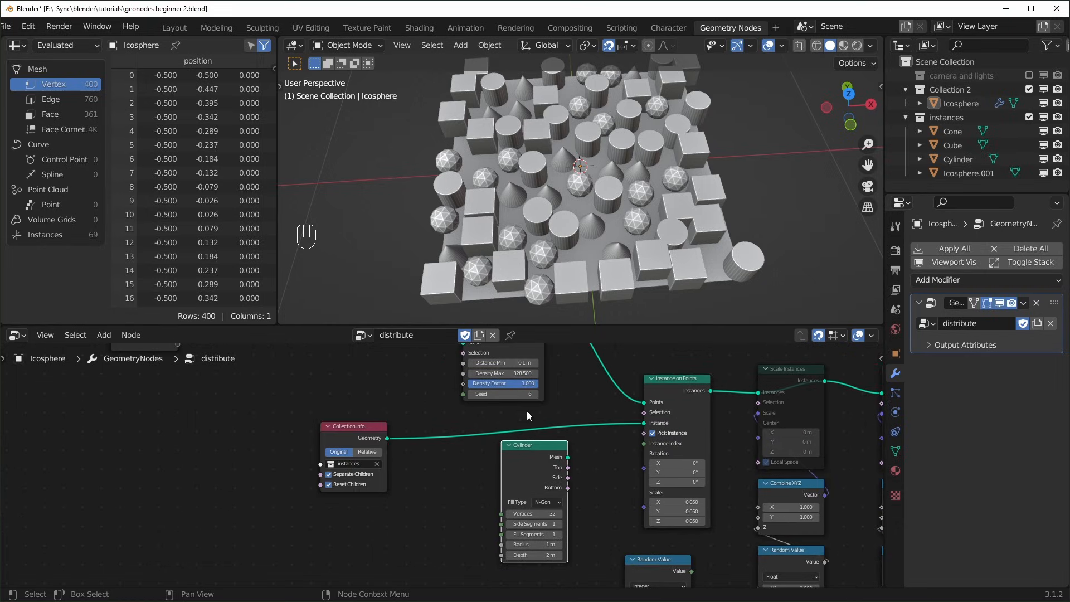
click(541, 546)
key(BackSpace)
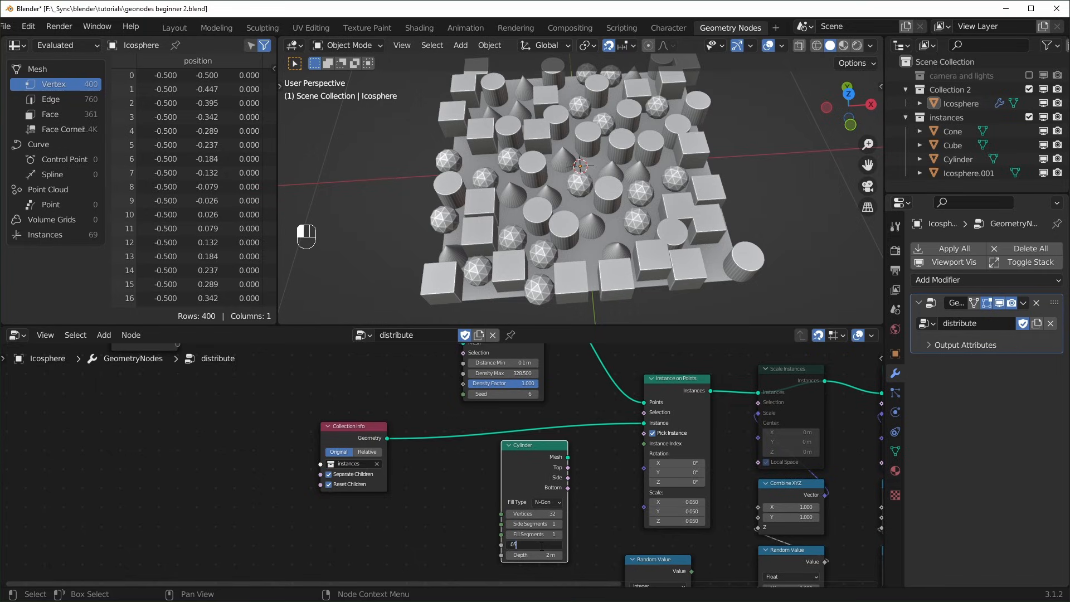
key(Return)
- Connect the Cylinder's mesh to the Instance input of Instance on Points in place of the collection, and turn off Pick Instance
scroll(570, 455, up, 2)
middle_drag(571, 454, 548, 451)
drag(547, 452, 639, 416)
click(644, 425)
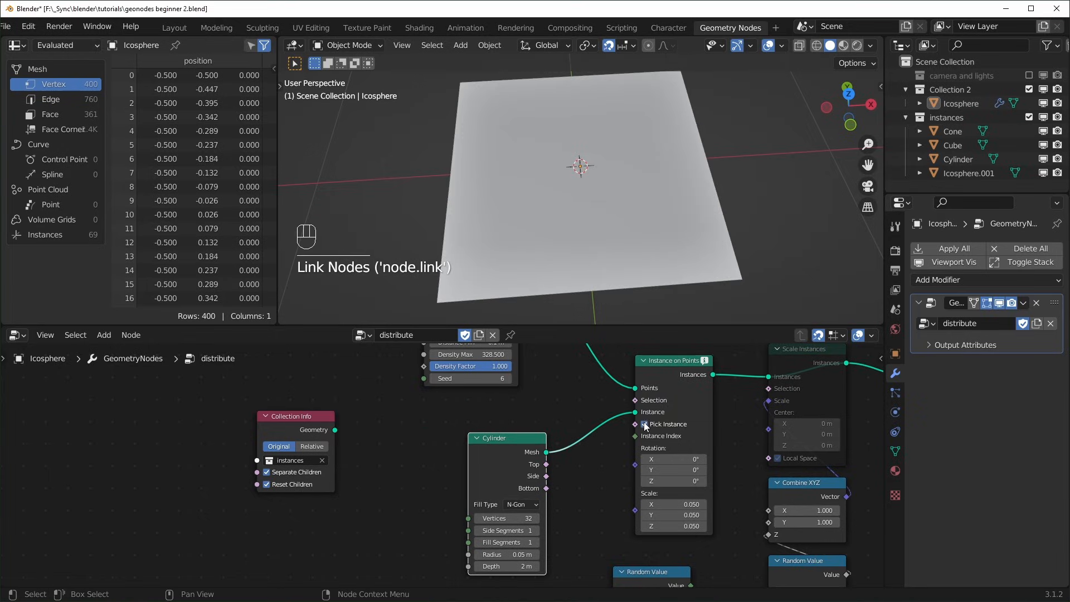
- Set the Instance on Points scale to 1 on X, Y and Z
drag(675, 504, 675, 527)
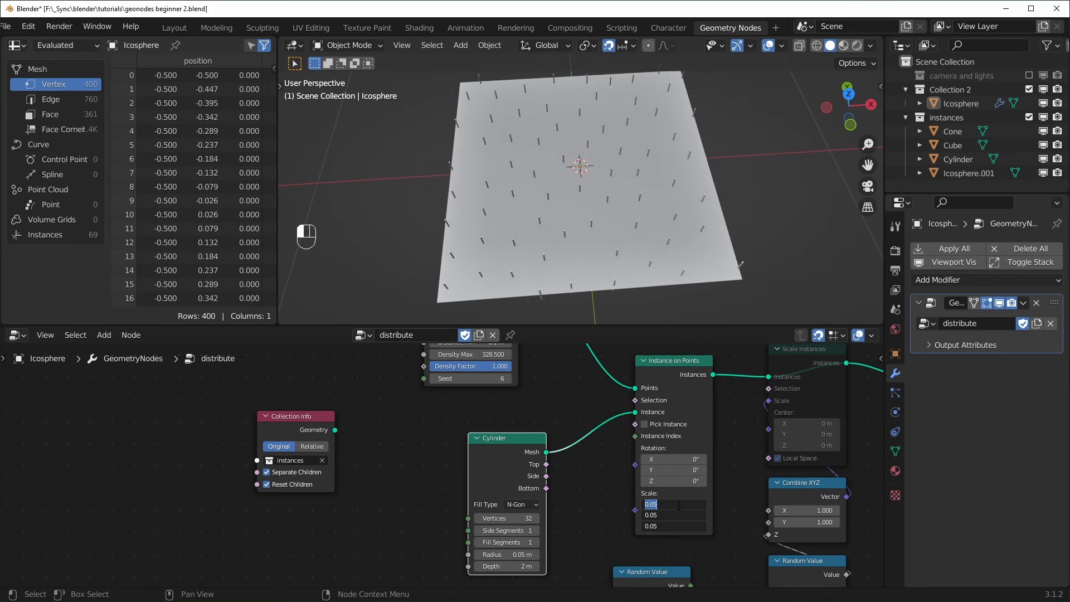
text(1)
key(Return)
- Reduce the Cylinder node's depth to about 0.17 m and view the instances from the top
shift+drag(522, 565, 474, 565)
key(KP_7)
scroll(703, 191, up, 4)
shift+middle_drag(531, 262, 563, 275)
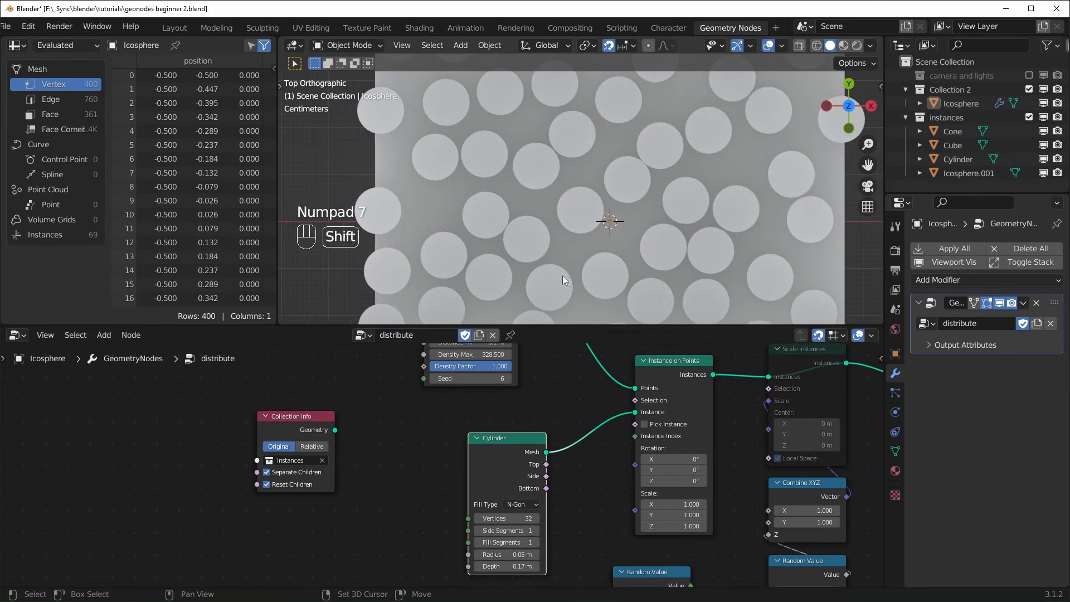
- Raise the Density Max of Distribute Points on Faces to about 1060.5
middle_drag(471, 386, 487, 430)
scroll(486, 431, down, 1)
drag(516, 483, 526, 462)
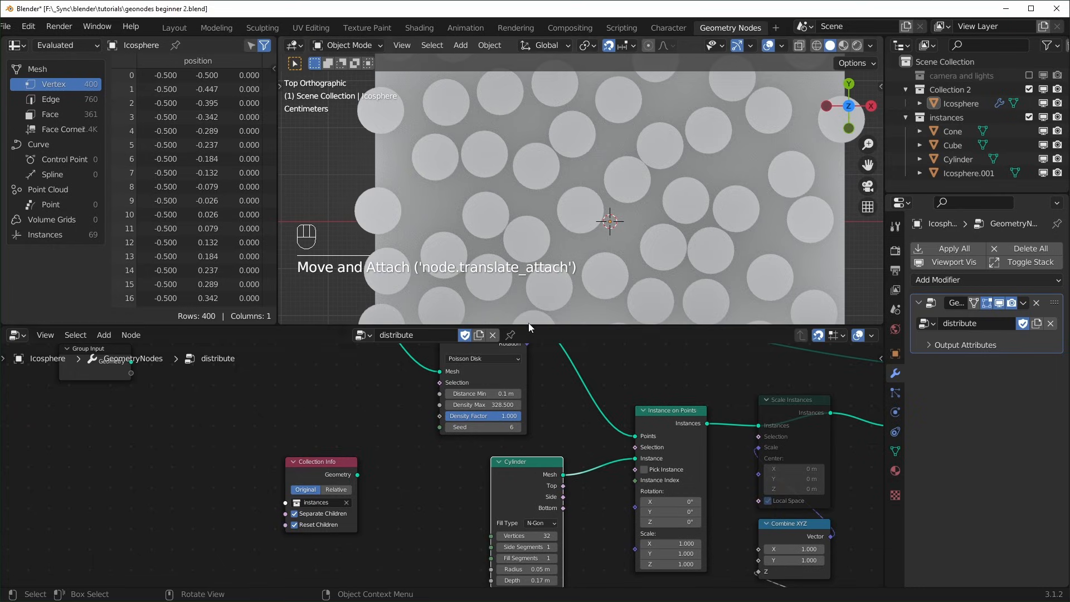
middle_drag(511, 379, 529, 438)
drag(514, 464, 703, 464)
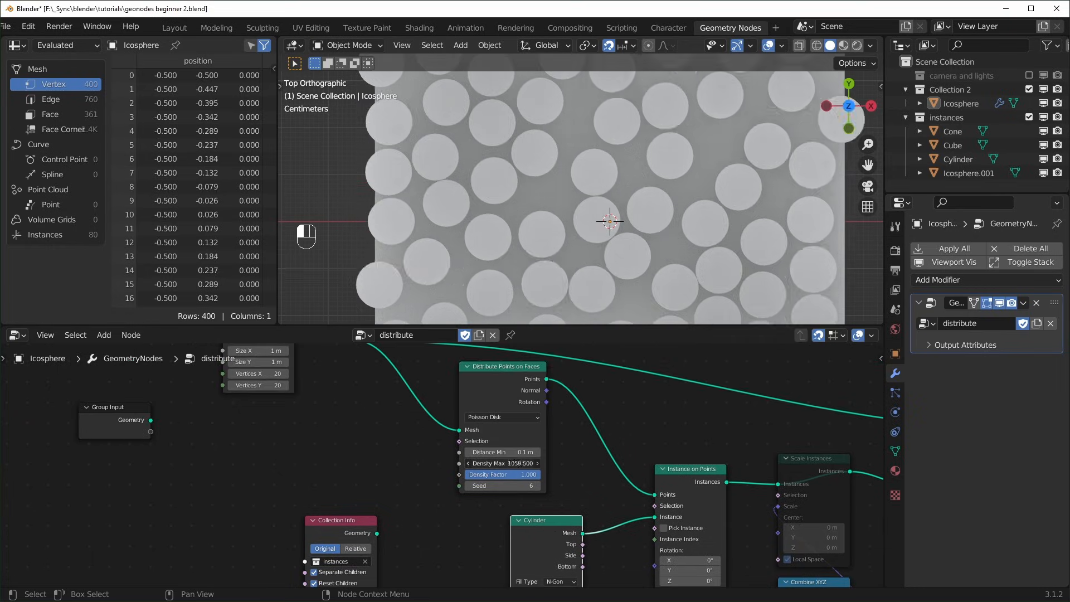
- Add a Cube mesh primitive node and connect its mesh to the Instance input in place of the cylinder
key(shift+a)
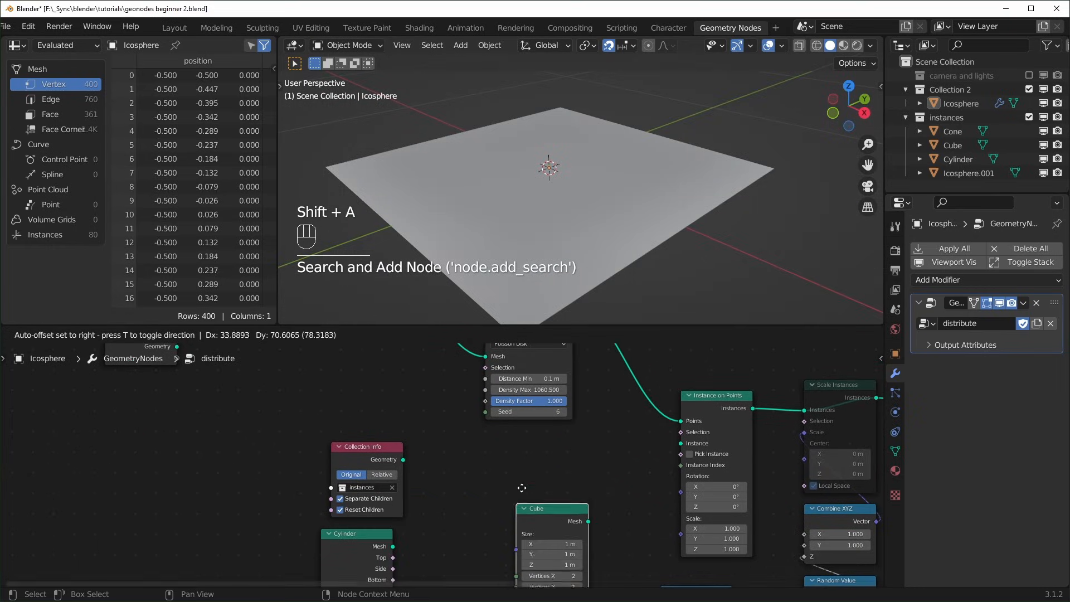
text(cube)
click(510, 446)
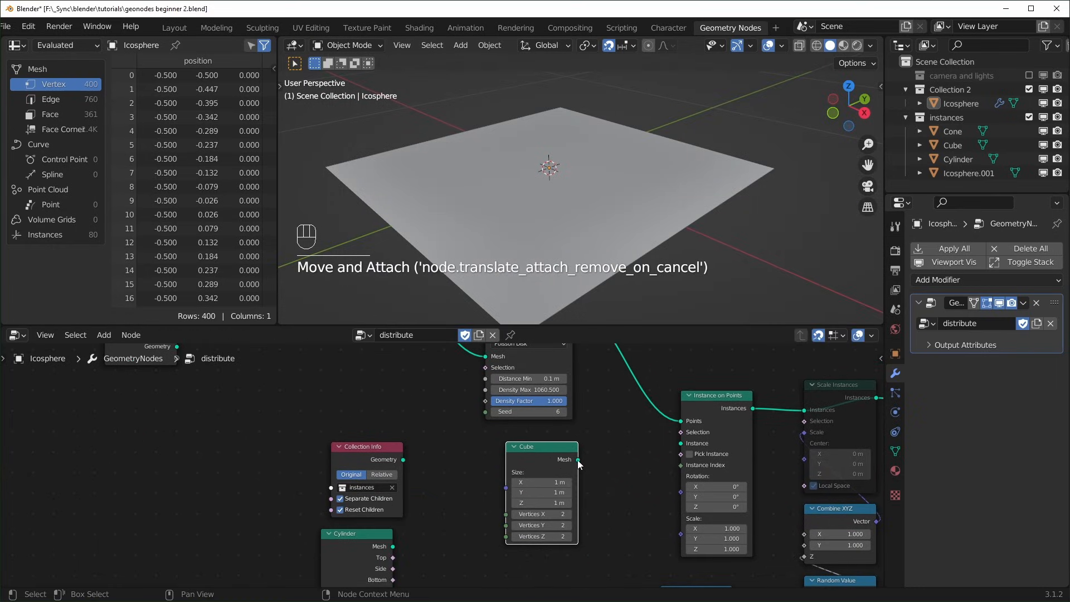
drag(578, 460, 680, 444)
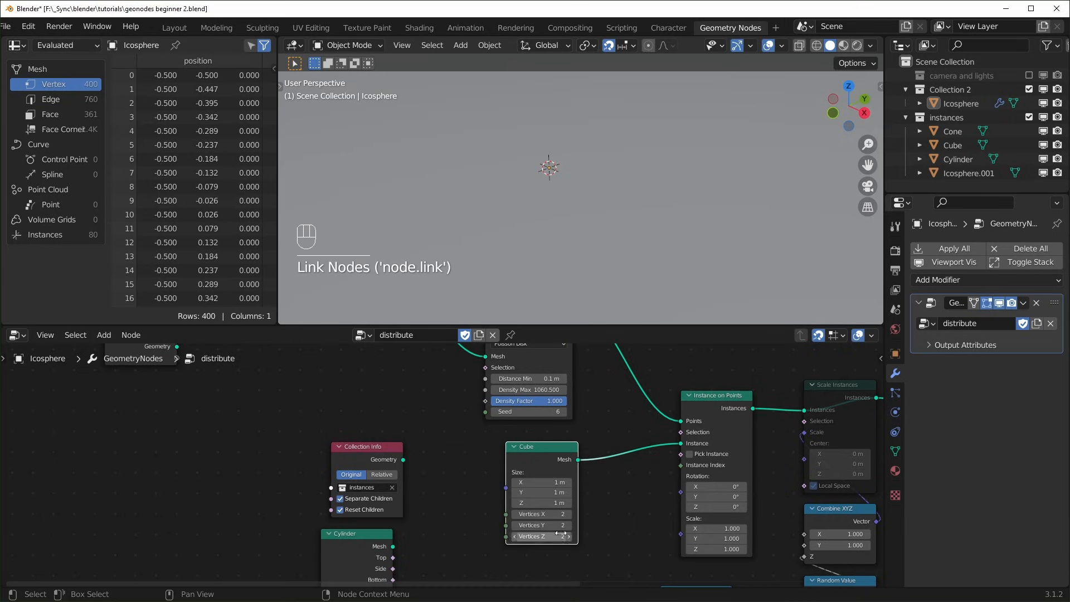
- Set the Cube node's size to 0.1 m on X, Y and Z
mouse_move(557, 482)
shift+mouse_down()
mouse_move(558, 503)
mouse_move(524, 493)
mouse_move(561, 493)
mouse_move(561, 503)
shift+mouse_up()
text(0.1)
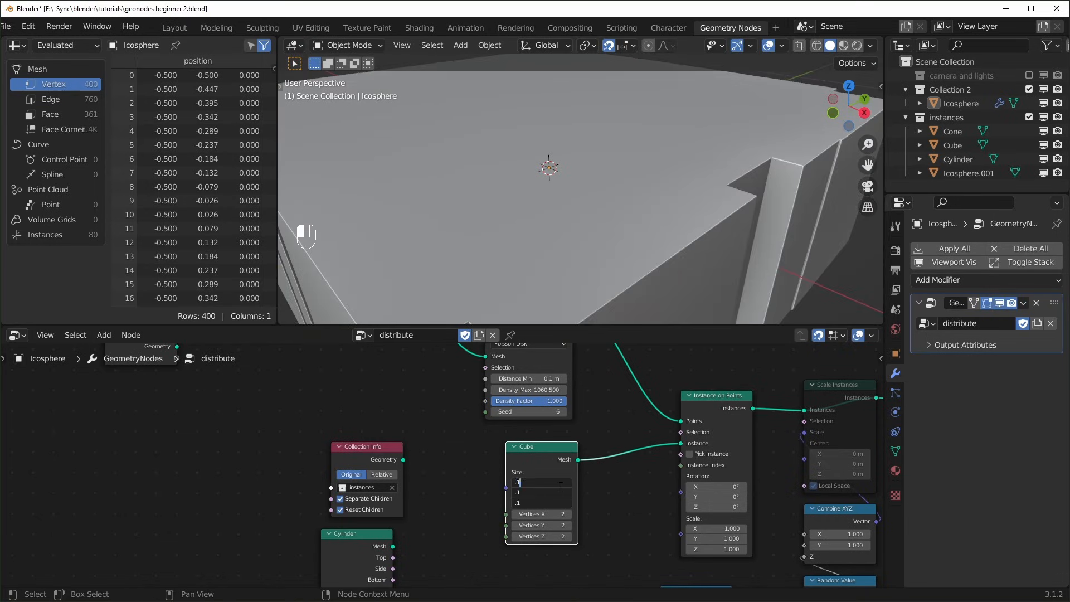
key(Return)
- Examine the spacing and overlap of the cube instances from above in wireframe and solid shading, along with the Poisson Disk settings
key(KP_7)
scroll(585, 239, up, 3)
key(shift+z)
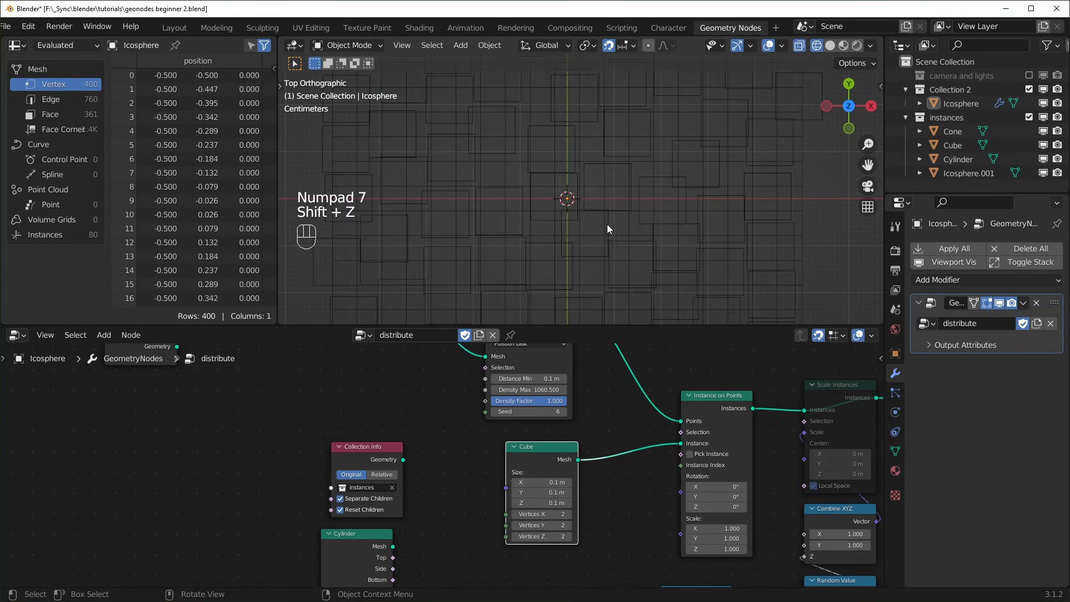
scroll(604, 229, up, 2)
key(shift+z)
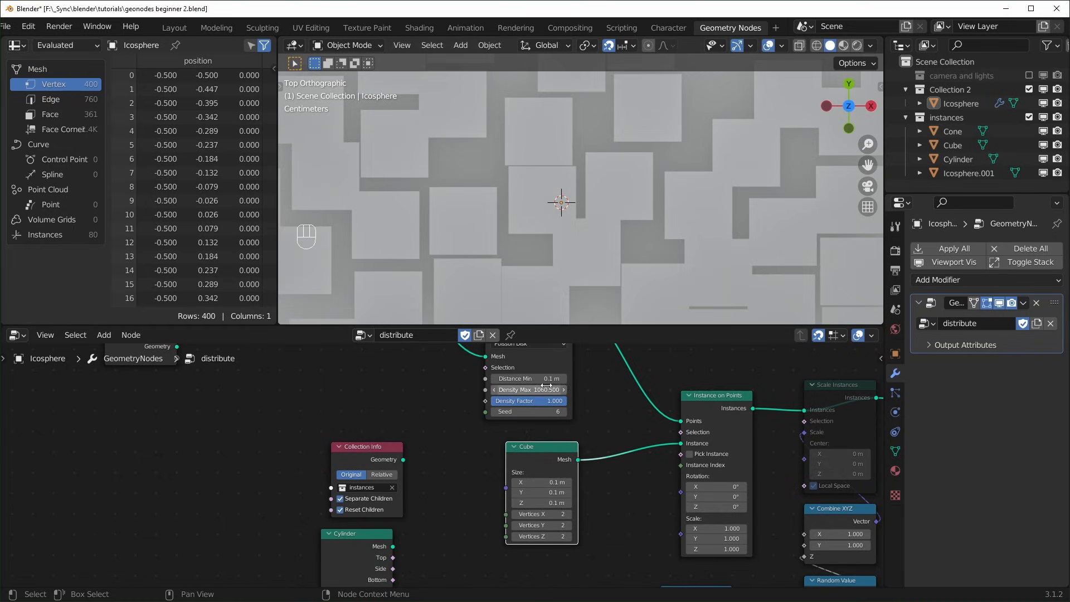
scroll(517, 420, up, 2)
shift+drag(518, 430, 552, 431)
scroll(668, 204, down, 3)
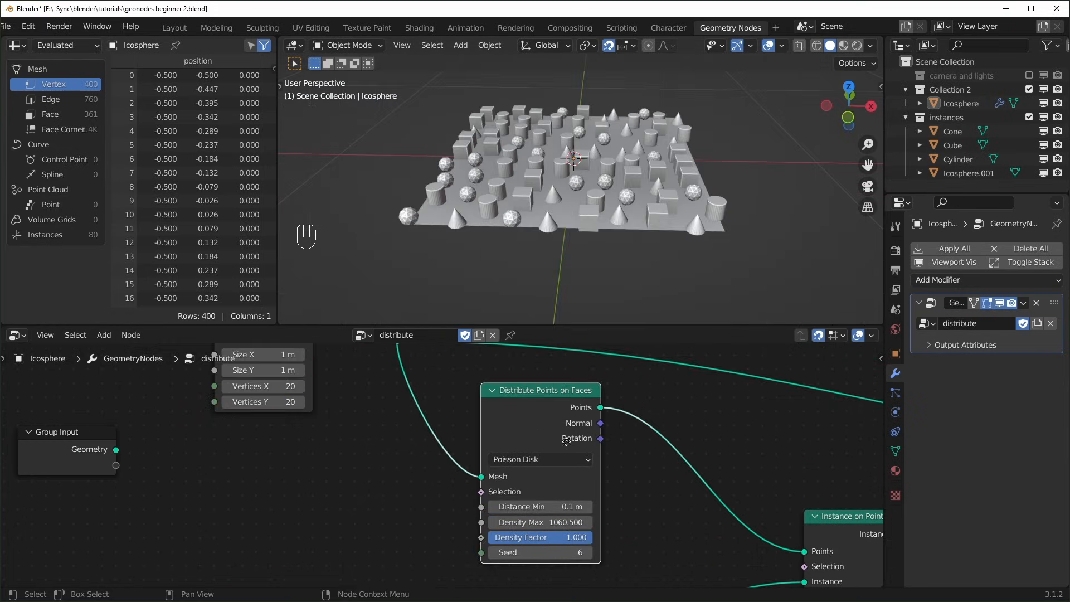
middle_drag(566, 440, 561, 427)
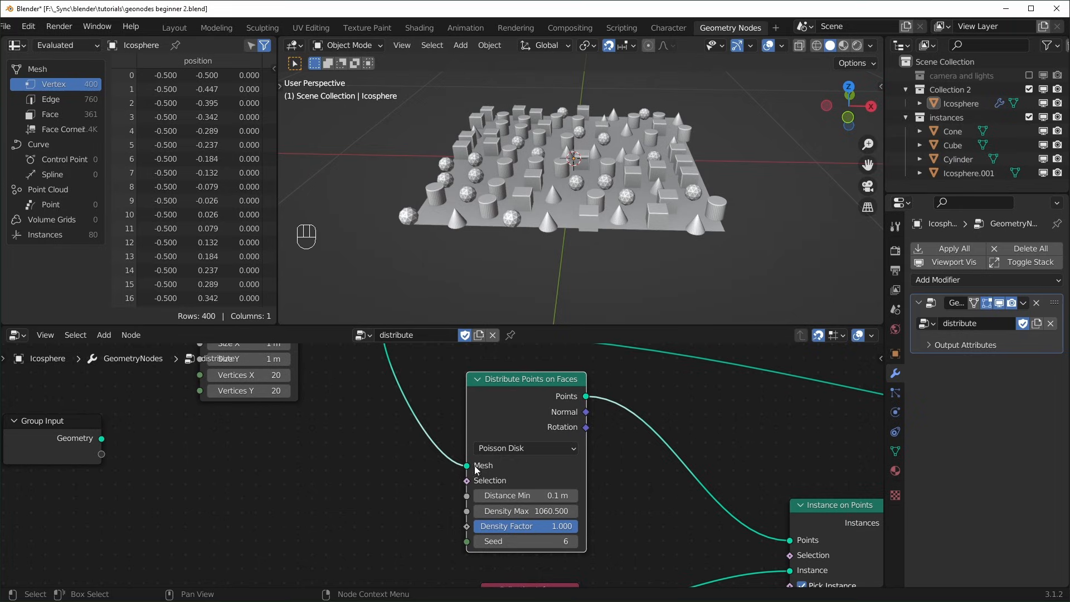
scroll(396, 424, down, 2)
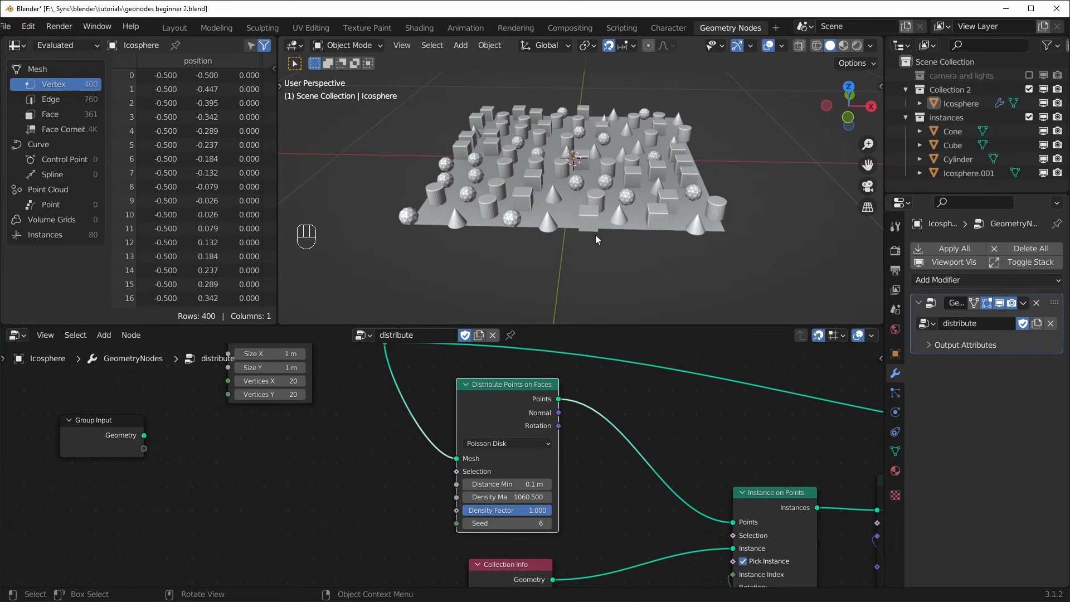
- Detach the Grid node and add an Ico Sphere node that feeds the reroute in its place
middle_drag(332, 391, 443, 449)
alt+drag(377, 391, 251, 392)
key(shift+a)
text(inc)
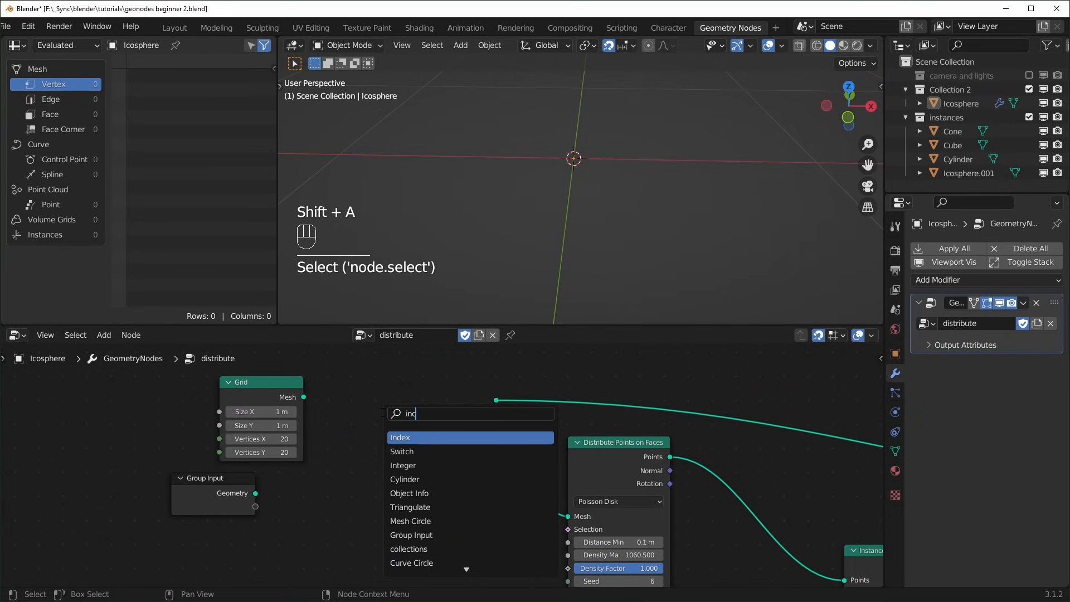
scroll(599, 247, down, 4)
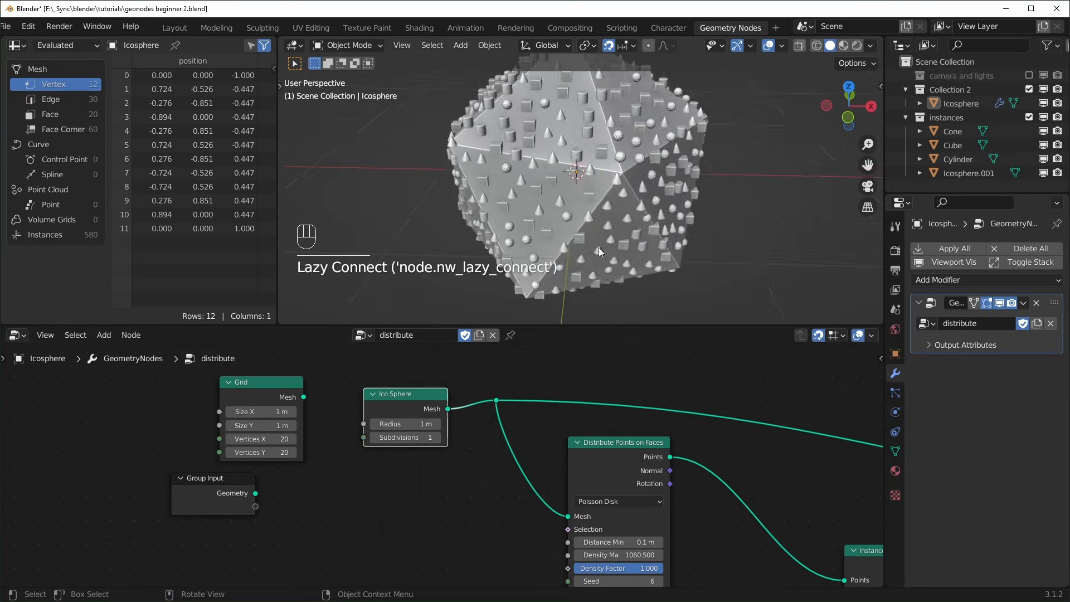
middle_drag(658, 255, 676, 236)
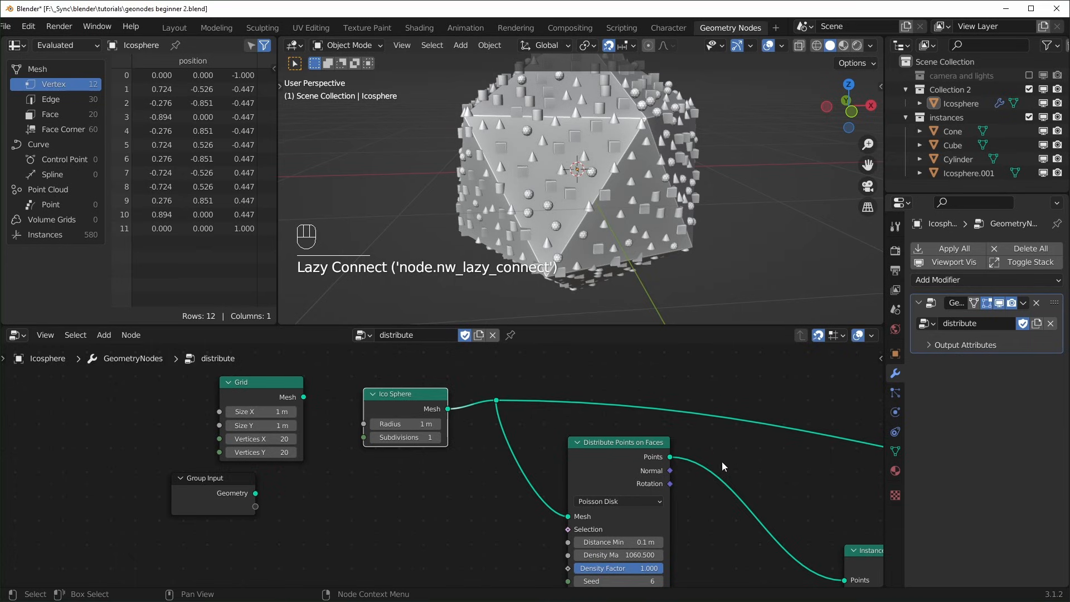
- Connect the Rotation output of Distribute Points on Faces to the Rotation input of Instance on Points, and check the instance alignment around the sphere
middle_drag(731, 504, 603, 468)
middle_drag(284, 398, 349, 437)
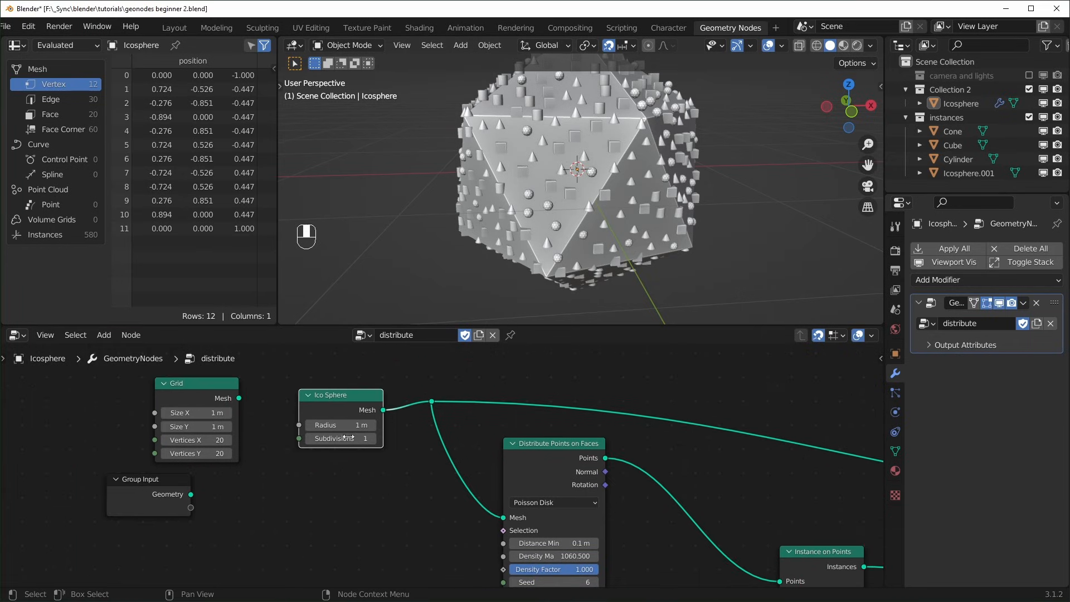
drag(346, 398, 311, 386)
middle_drag(707, 576, 466, 449)
scroll(461, 449, down, 2)
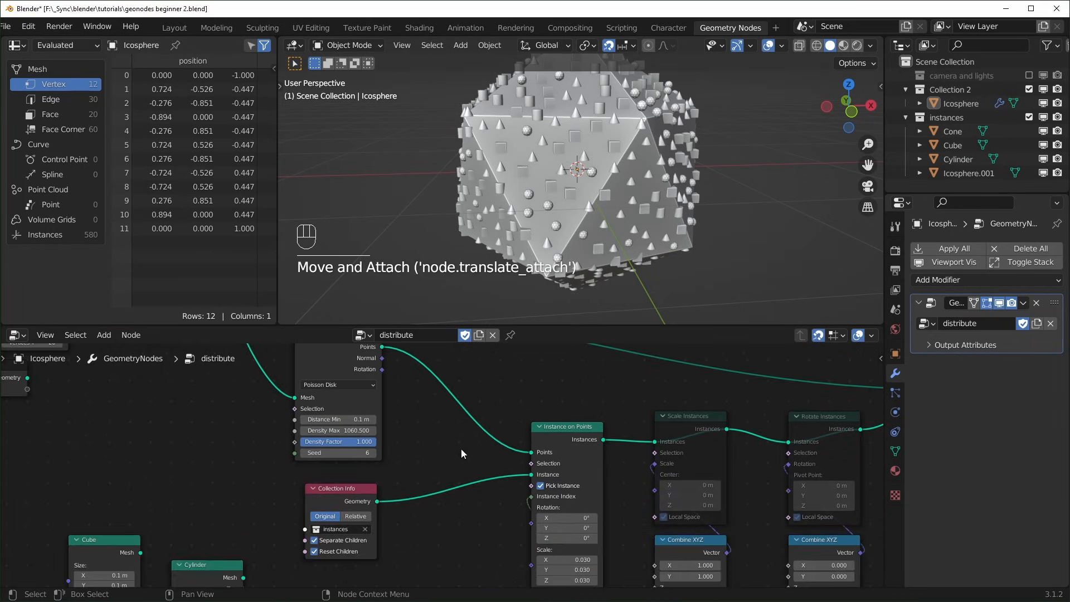
drag(382, 370, 537, 527)
middle_drag(669, 234, 624, 221)
scroll(768, 216, down, 3)
scroll(623, 223, up, 3)
middle_drag(714, 220, 784, 259)
scroll(725, 245, up, 3)
middle_drag(677, 258, 738, 261)
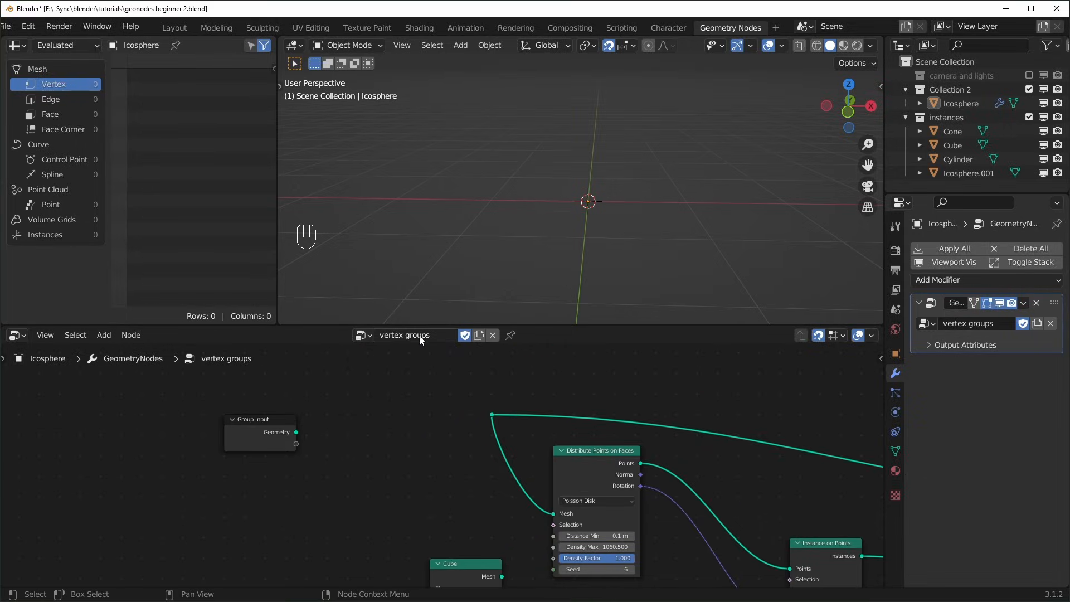
- In the vertex groups node tree, connect the Group Input's Geometry to the reroute feeding Distribute Points on Faces
scroll(273, 431, up, 2)
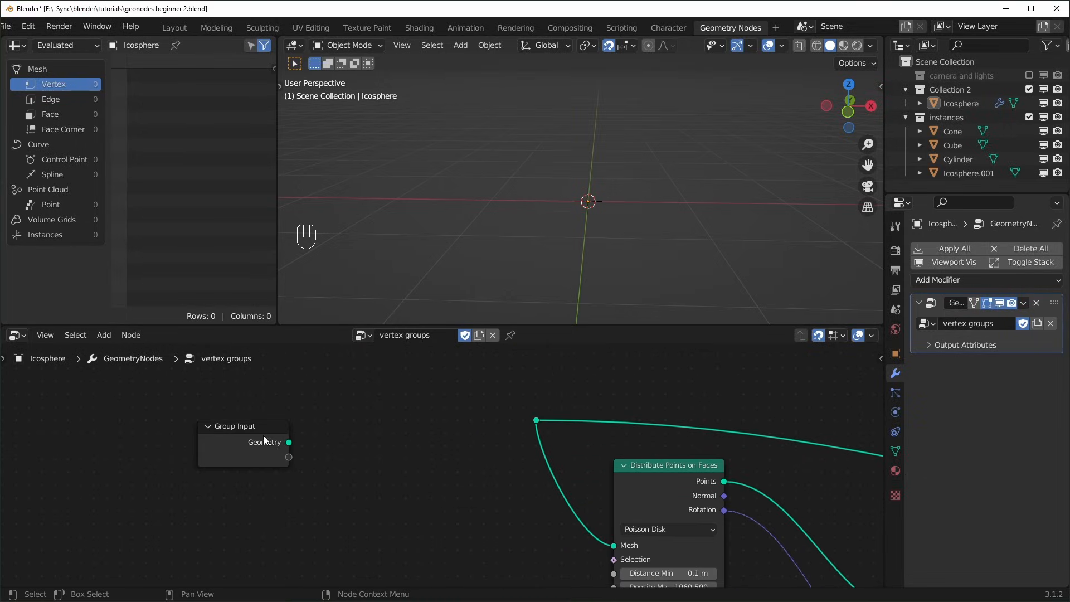
drag(289, 442, 356, 418)
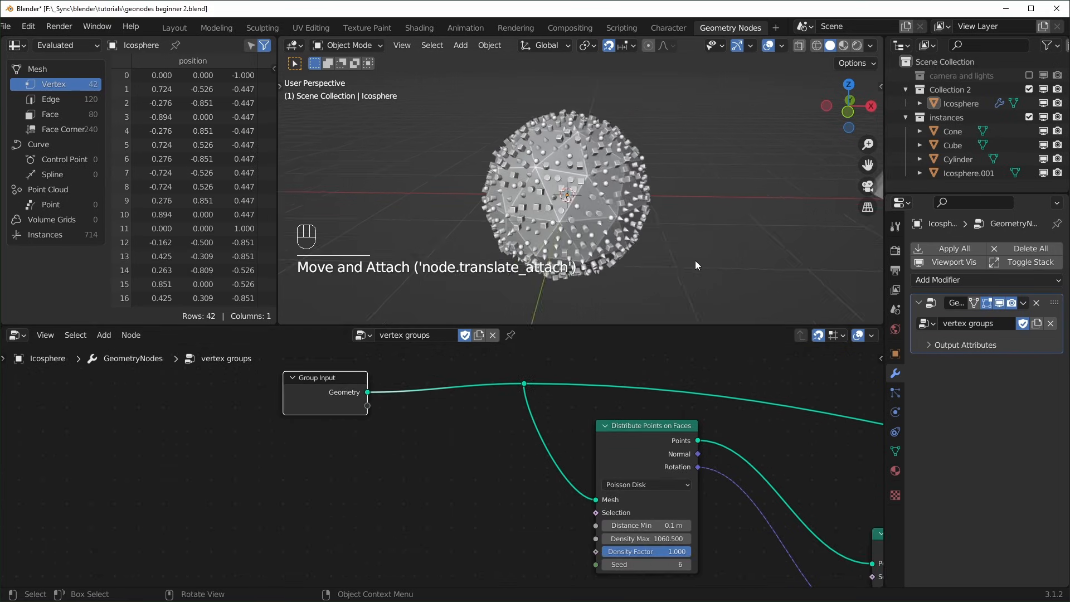
middle_drag(695, 260, 508, 277)
scroll(623, 221, up, 2)
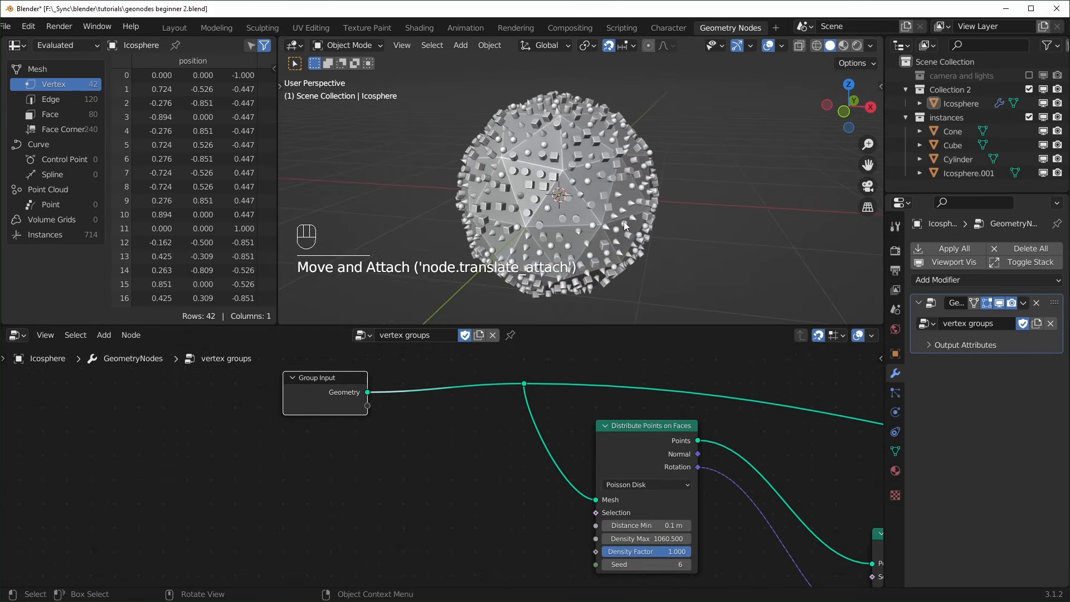
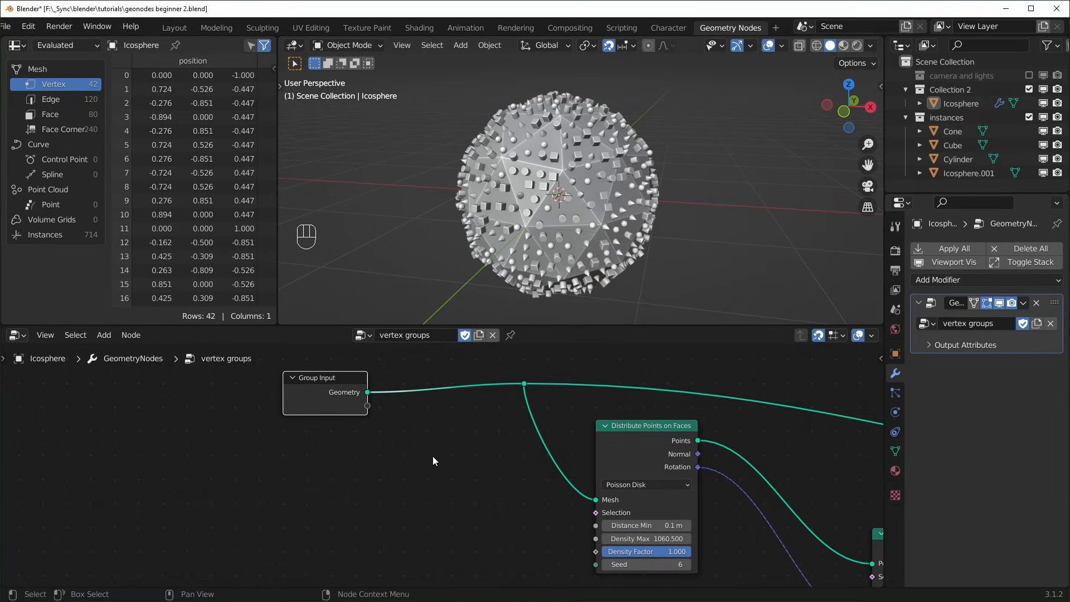
- Expose the Density Factor of Distribute Points on Faces as a modifier input through the Group Input node
drag(639, 432, 624, 429)
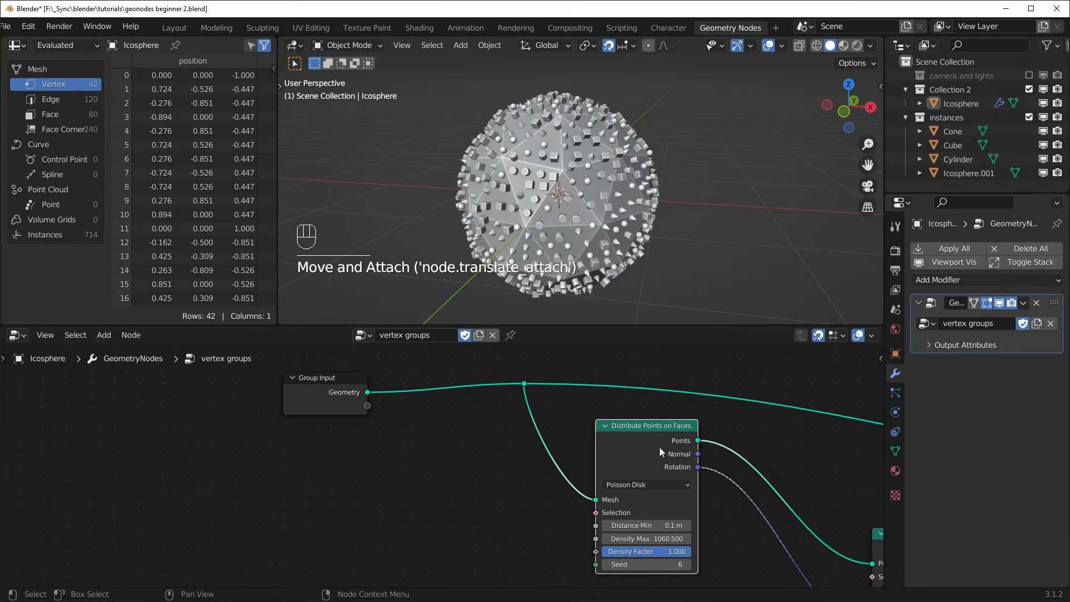
mouse_move(684, 551)
mouse_down()
mouse_move(605, 552)
mouse_move(692, 551)
mouse_up()
middle_drag(551, 529, 562, 480)
scroll(561, 480, up, 4)
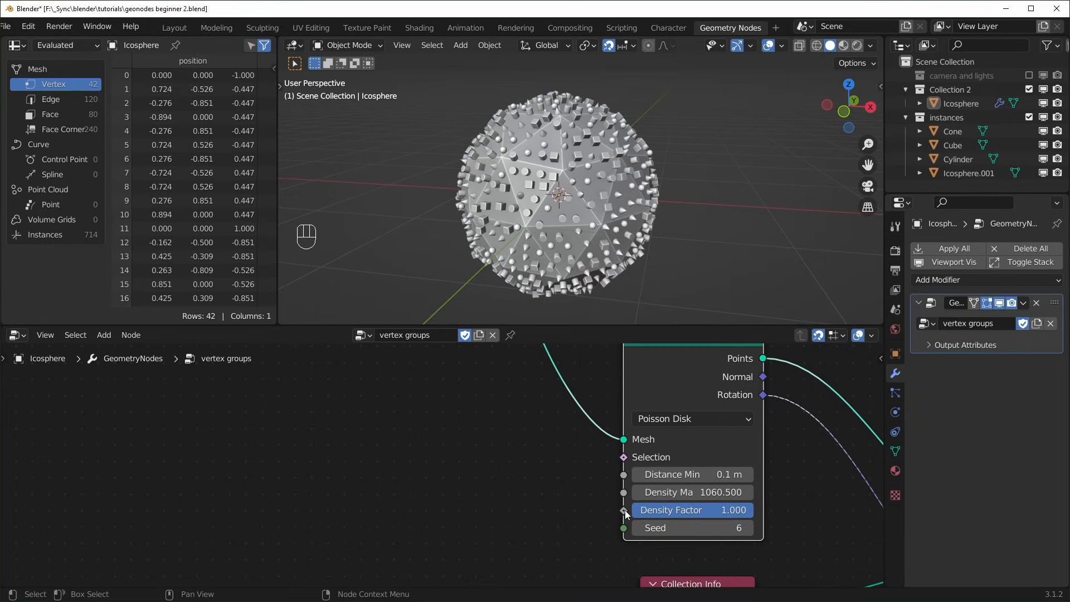
scroll(626, 512, down, 3)
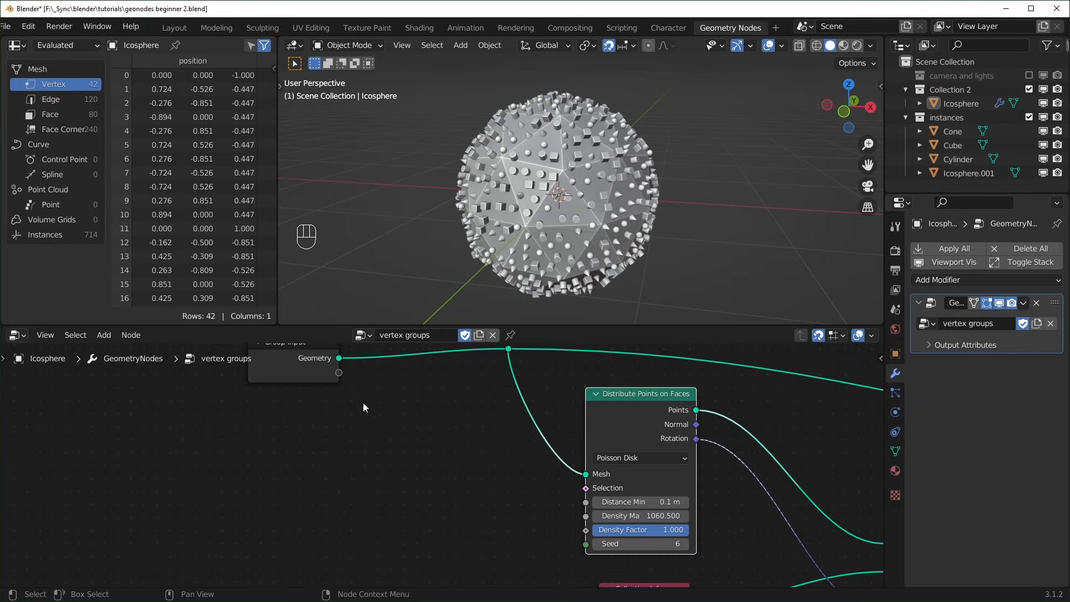
drag(338, 385, 587, 554)
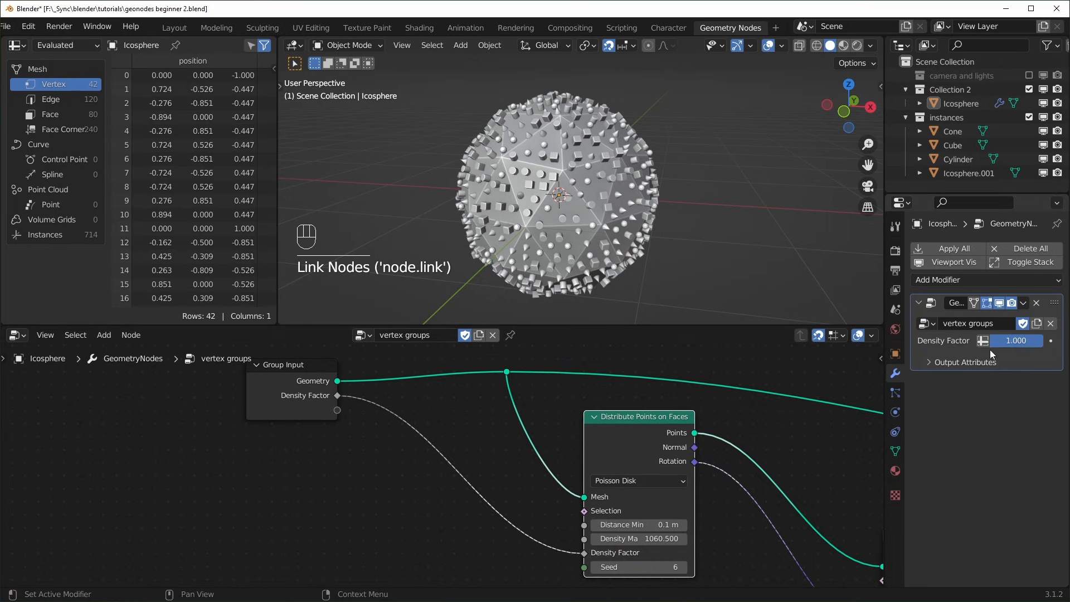
- Try varying the modifier's Density Factor value, and switch that input to use an attribute
mouse_move(1025, 338)
mouse_down()
mouse_move(981, 340)
mouse_move(1043, 340)
mouse_up()
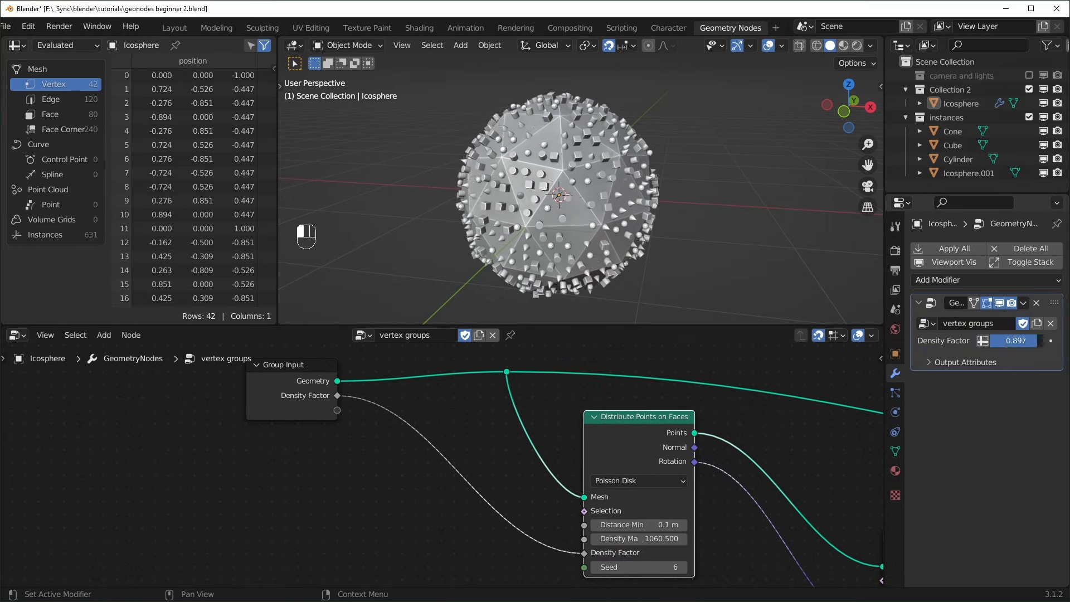
click(982, 343)
click(1008, 341)
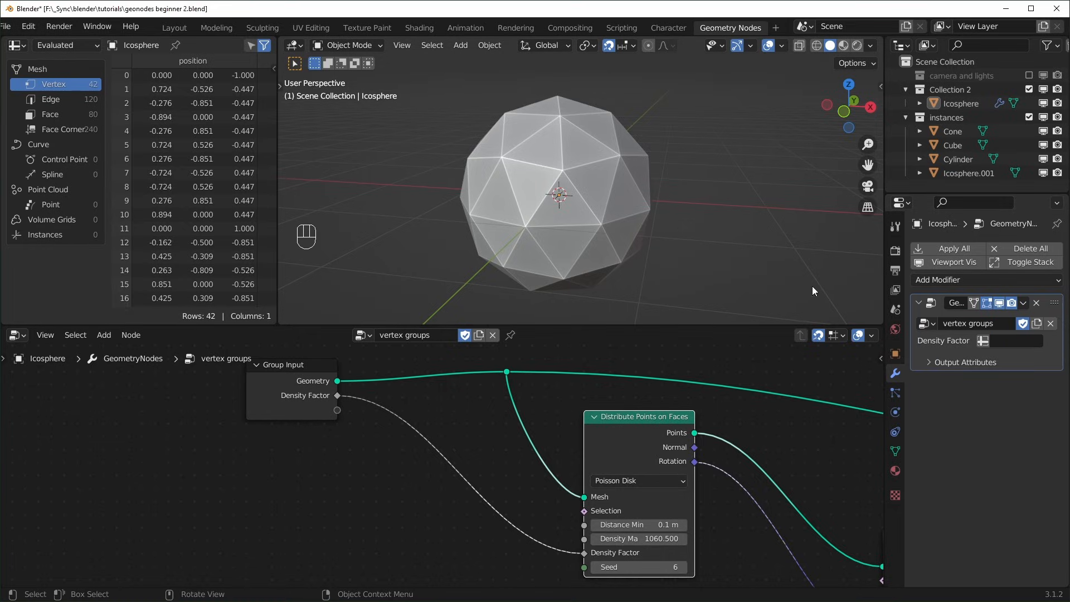
- Add a vertex group to the Icosphere mesh and name it scatter
click(894, 450)
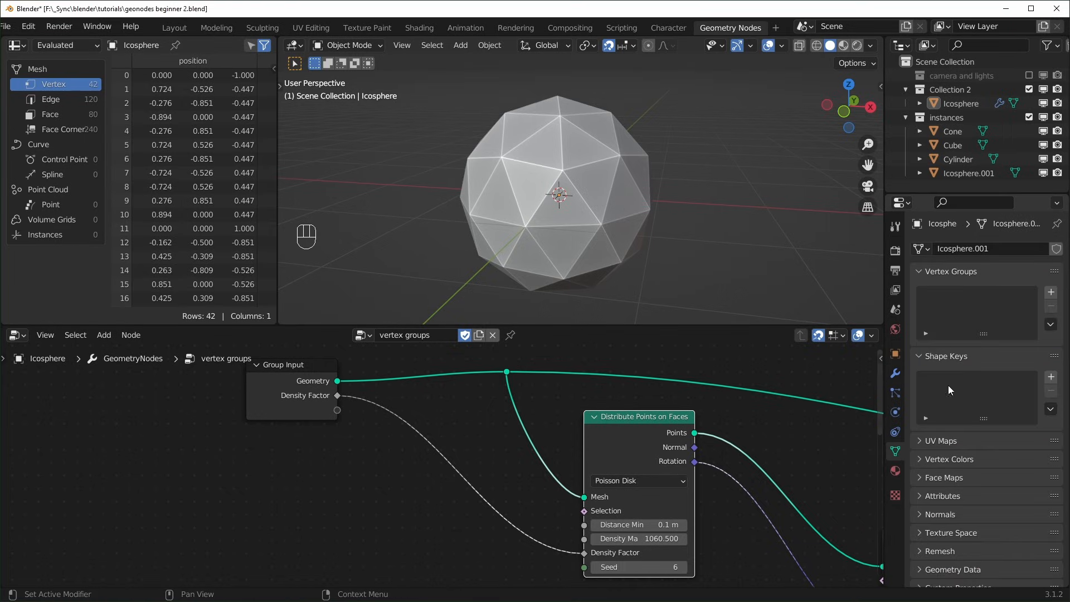
click(1051, 293)
double_click(948, 295)
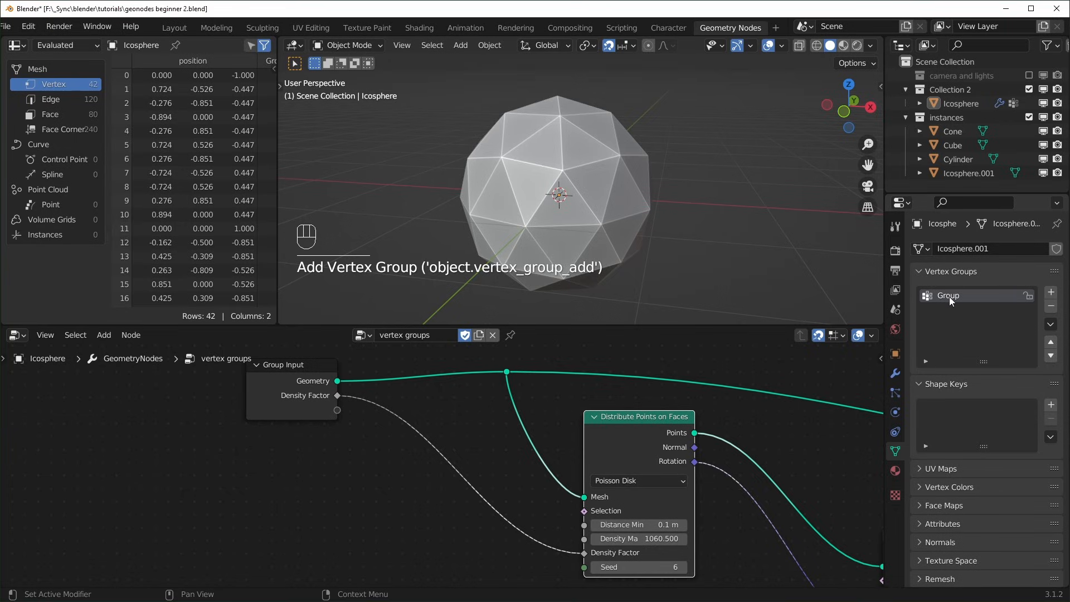
key(BackSpace)
text(scatter)
- Assign the scatter vertex group as the modifier's Density Factor attribute
click(896, 373)
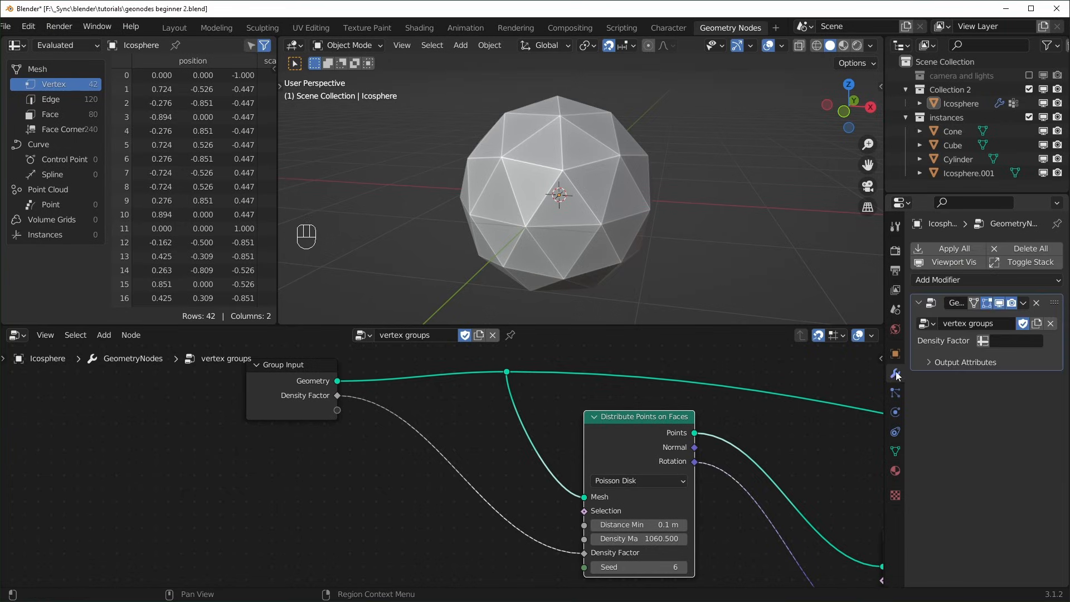
click(1014, 342)
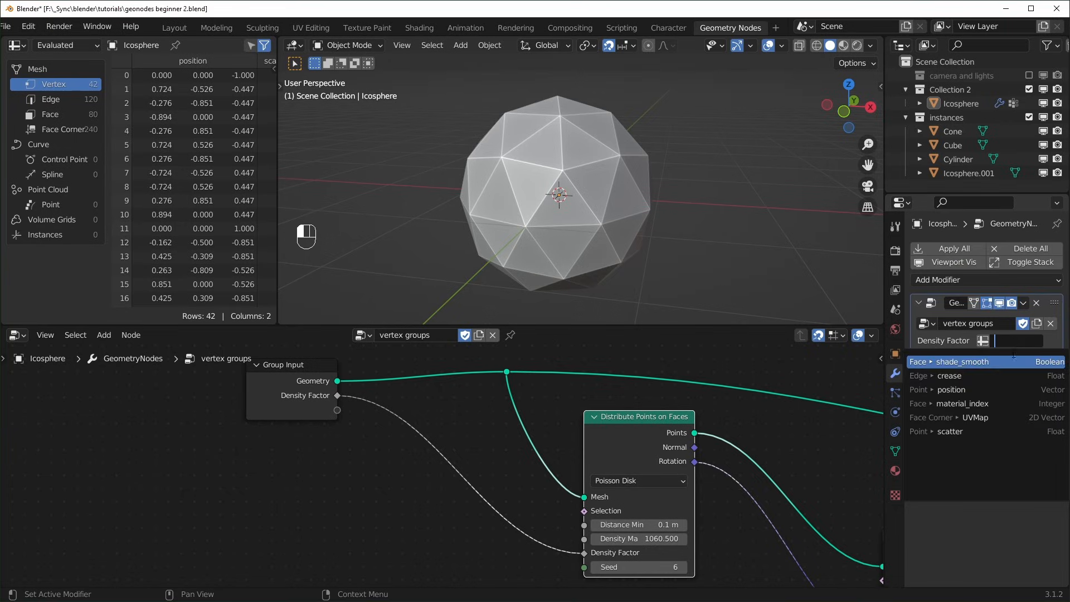
click(954, 434)
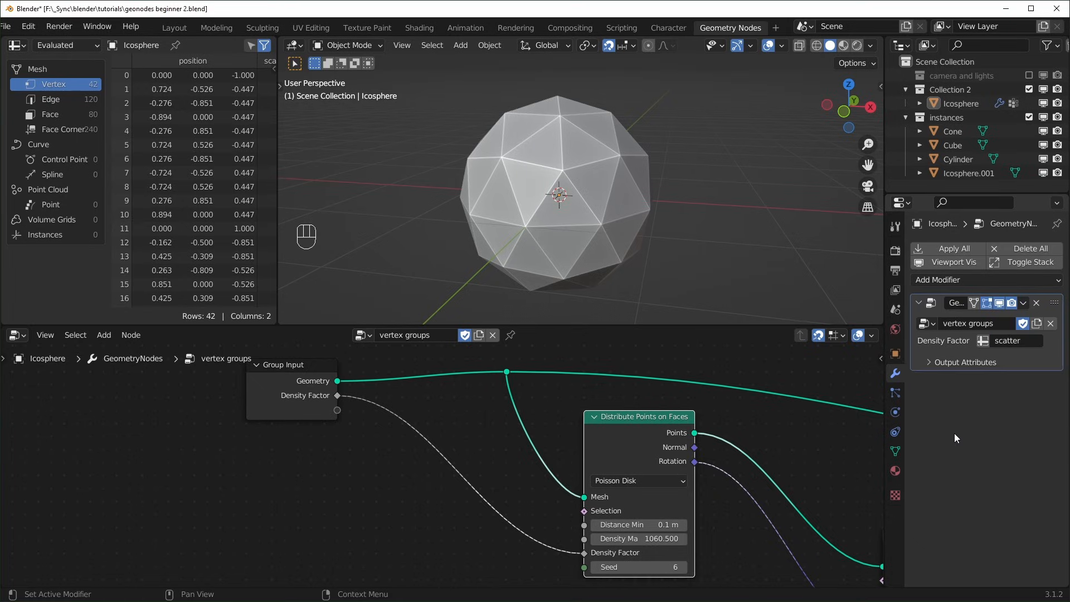
- Show the Icosphere's vertex groups and enter Edit Mode on it with nothing selected, using vertex selection
click(898, 452)
middle_drag(741, 235, 723, 236)
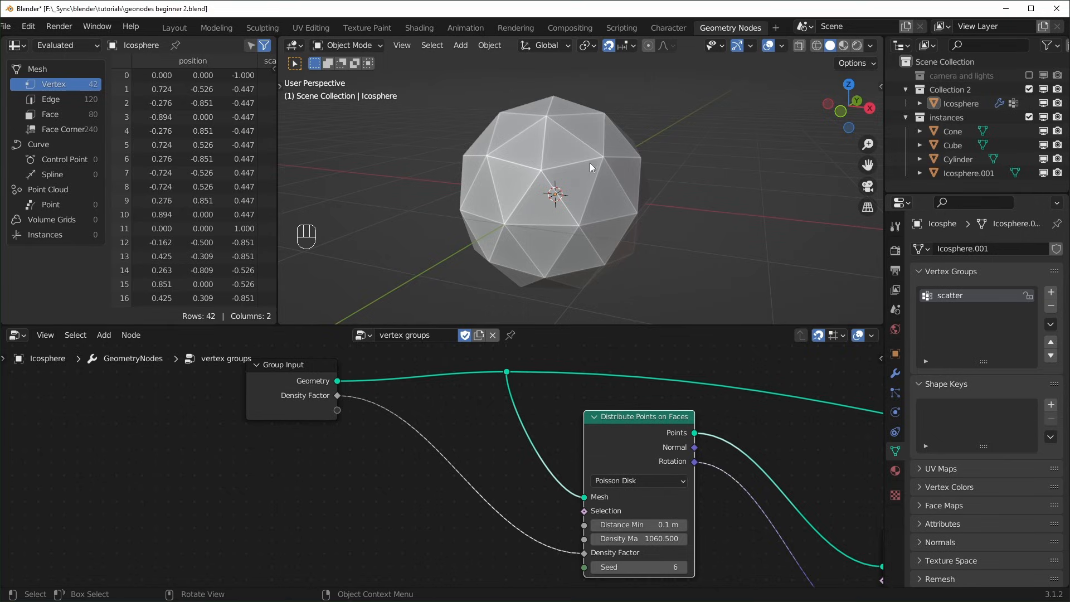
click(605, 160)
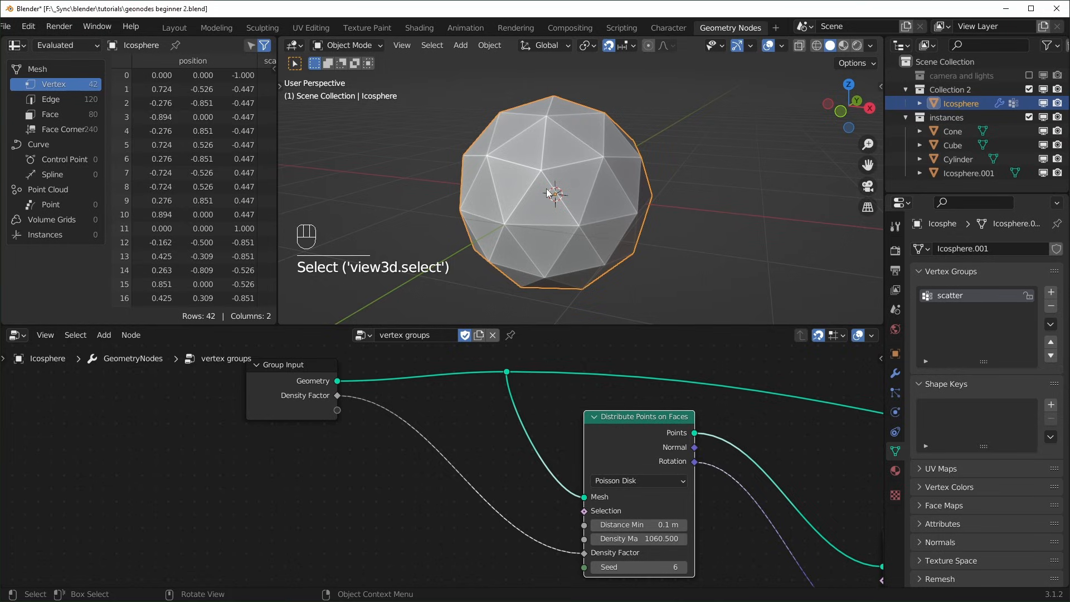
key(Tab)
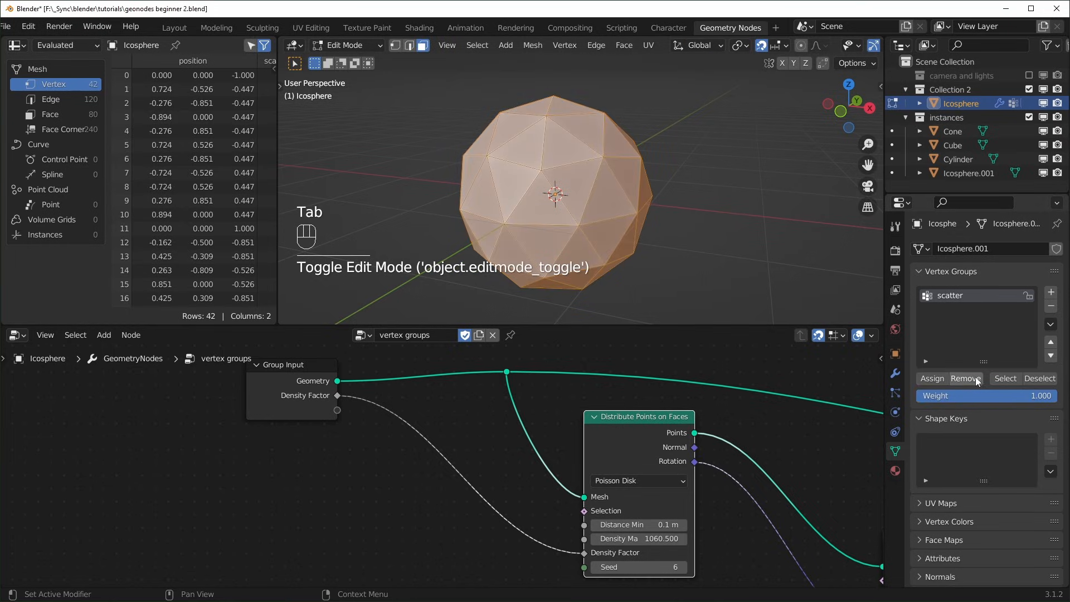
mouse_move(1011, 396)
mouse_down()
mouse_move(975, 395)
mouse_move(1023, 396)
mouse_up()
click(720, 255)
key(1)
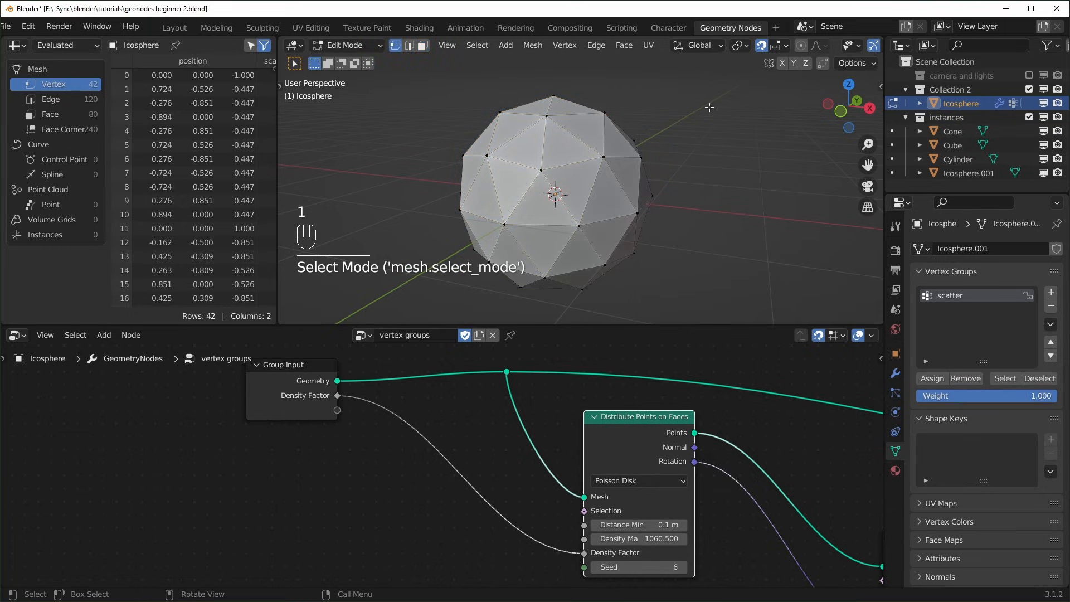
- Try assigning the box-selected vertices on one side of the Icosphere to the scatter group at weight 1.000, and undo the assignment
drag(711, 105, 588, 246)
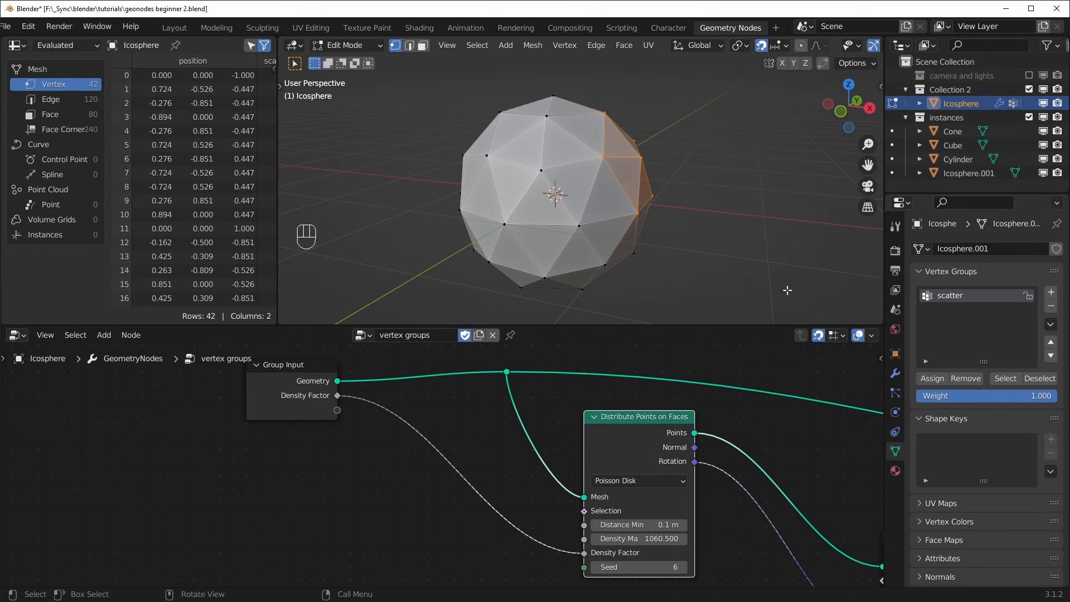
click(933, 378)
middle_drag(719, 237, 620, 236)
scroll(627, 239, down, 5)
middle_drag(638, 241, 685, 249)
scroll(708, 249, up, 4)
scroll(711, 237, down, 2)
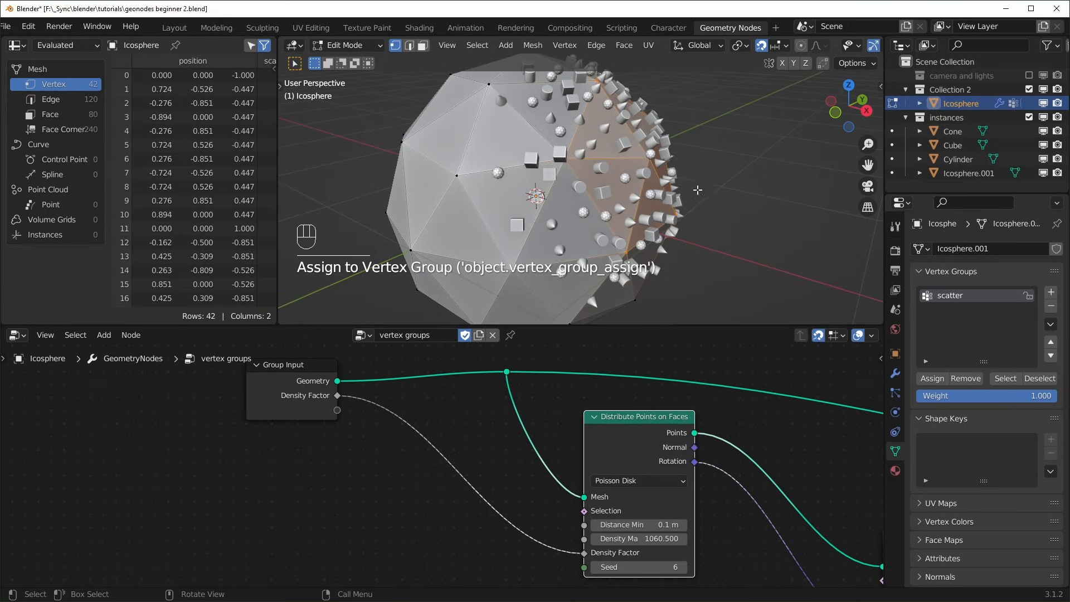
middle_drag(755, 229, 743, 229)
scroll(736, 233, down, 1)
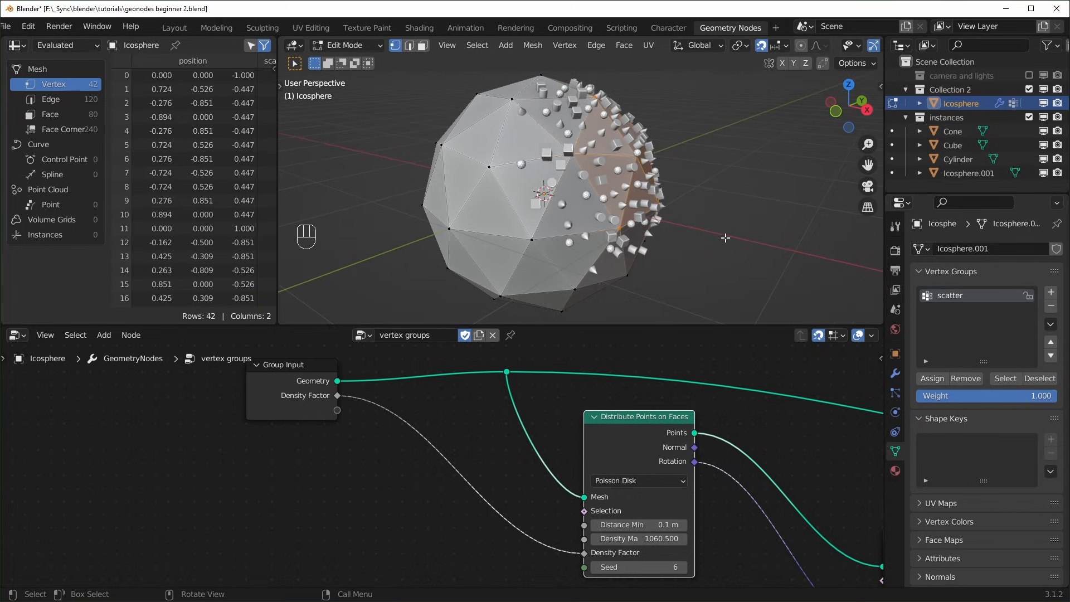
key(ctrl+z)
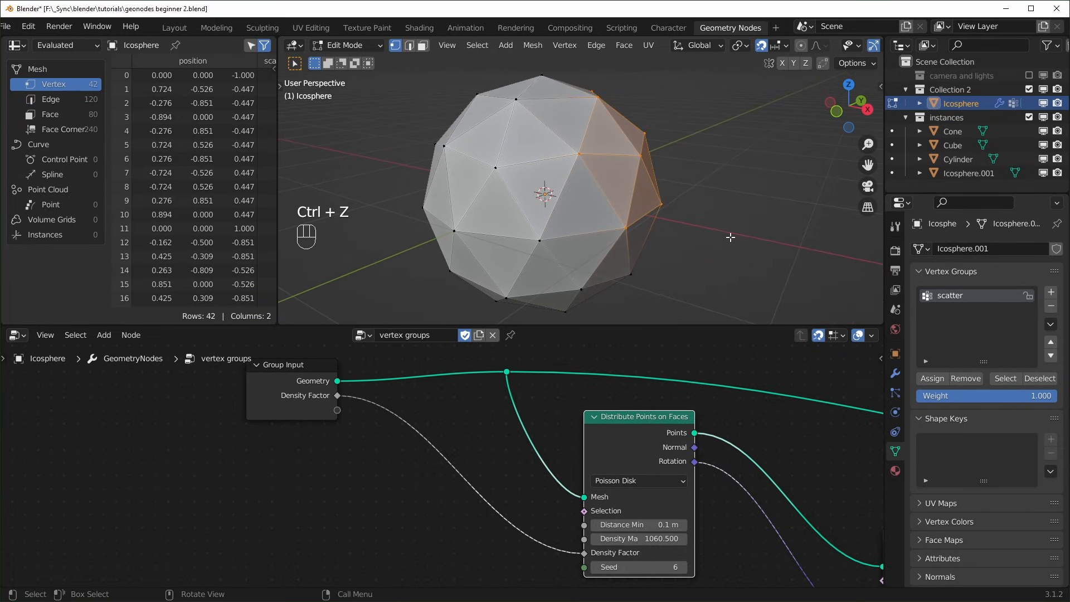
- Subdivide the whole Icosphere mesh with 3 cuts and raise the smoothness to round it, and clear the selection
key(a)
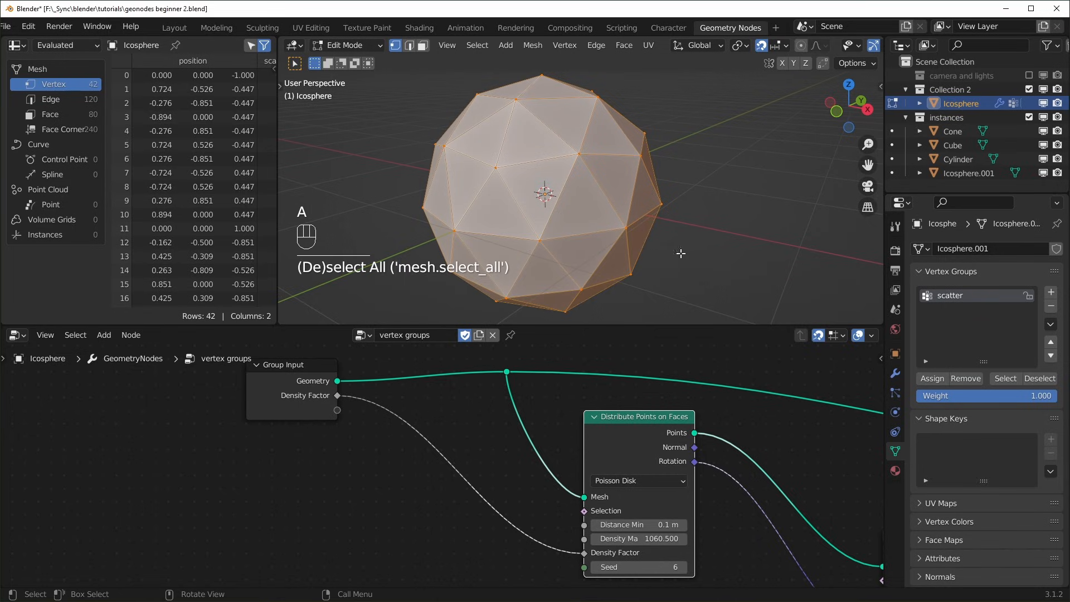
right_click(579, 185)
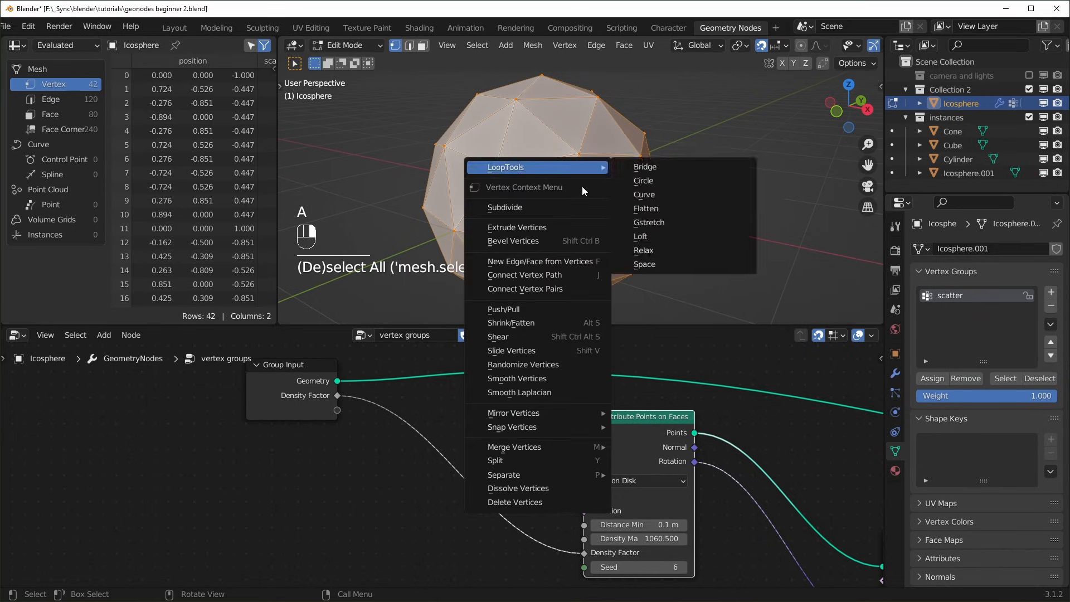
click(537, 206)
click(295, 315)
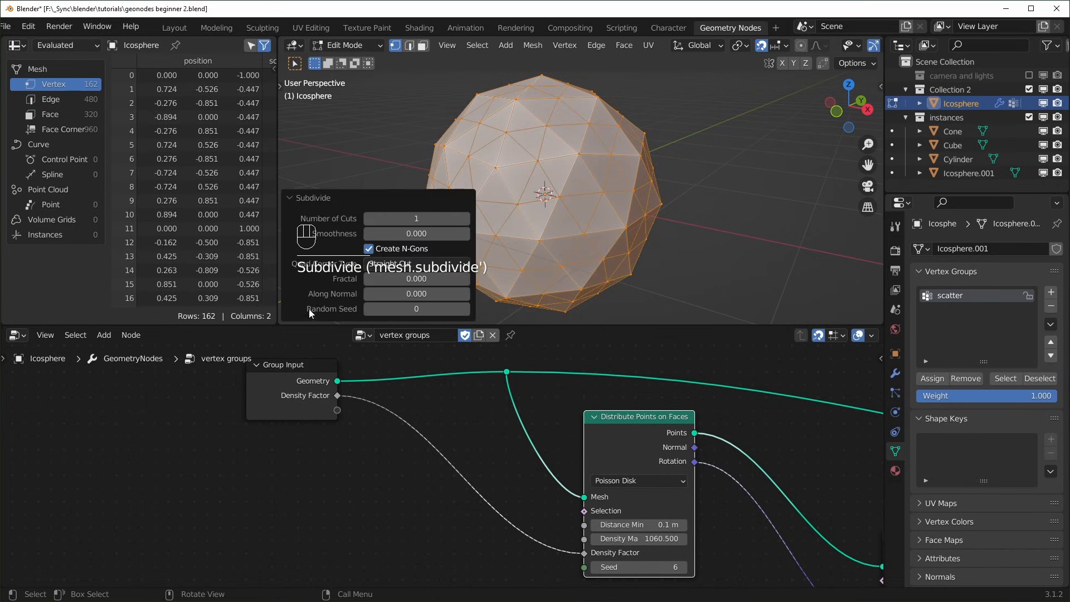
click(466, 219)
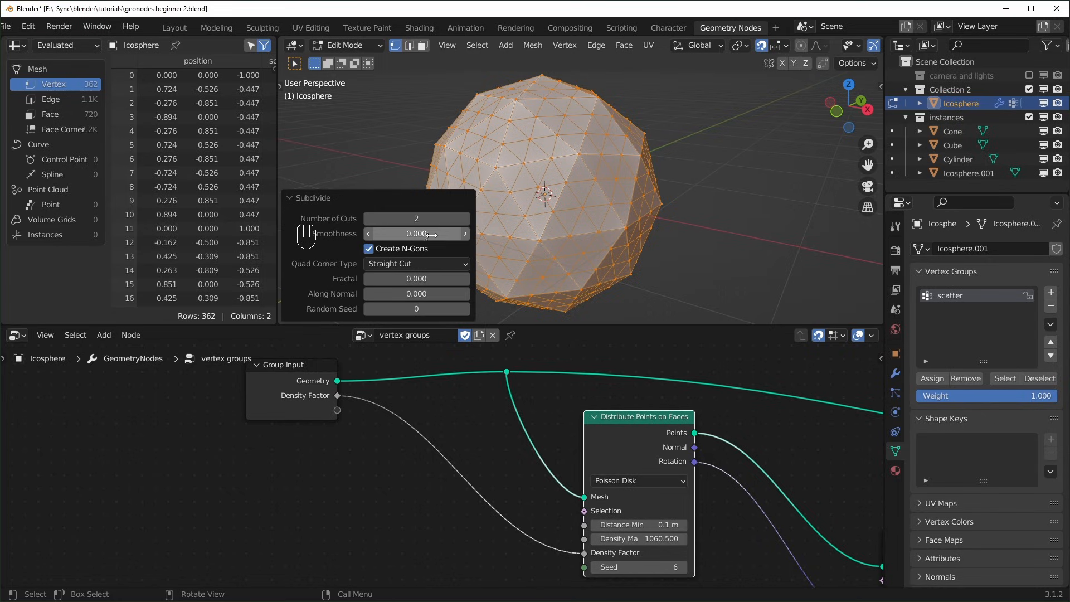
drag(435, 233, 493, 233)
click(466, 218)
click(567, 189)
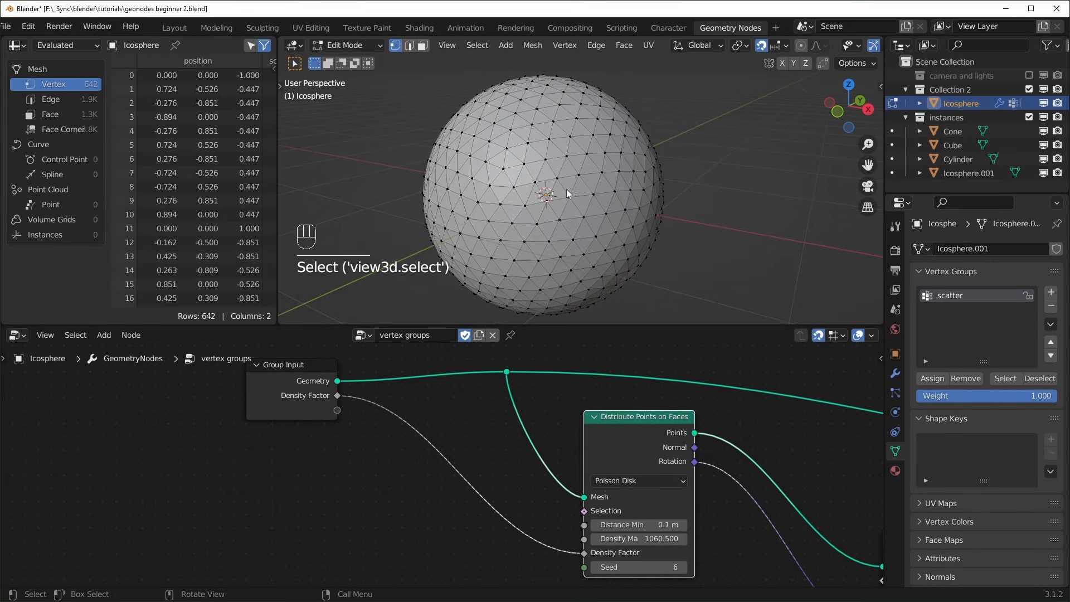
- Assign a box-selected patch of vertices on one side of the Icosphere to the scatter group at weight 1.000
mouse_move(732, 231)
middle_down()
mouse_move(733, 213)
mouse_move(727, 223)
middle_up()
drag(676, 130, 556, 197)
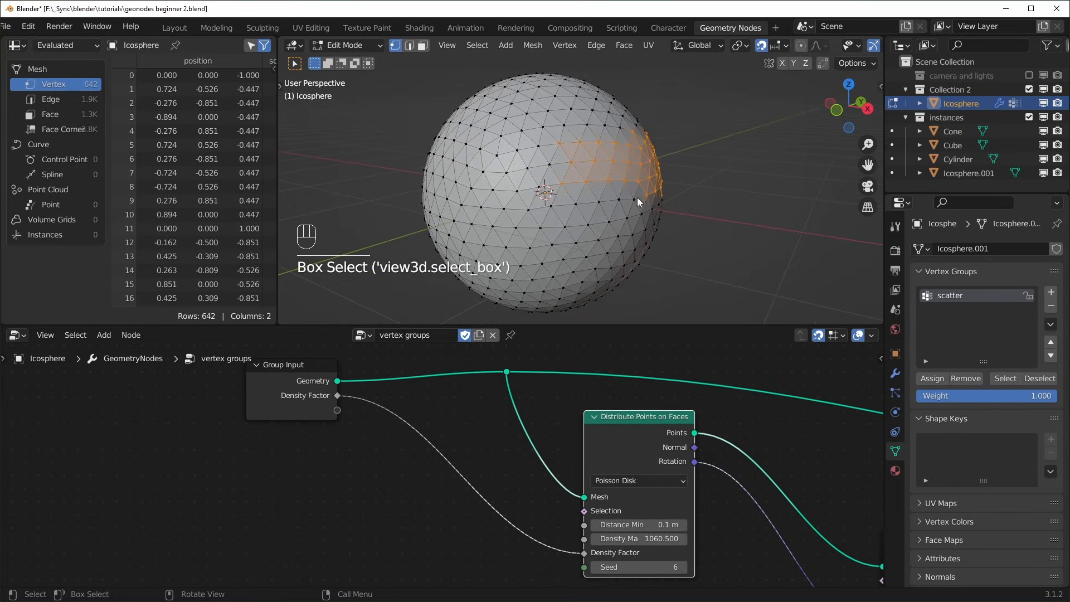
click(929, 378)
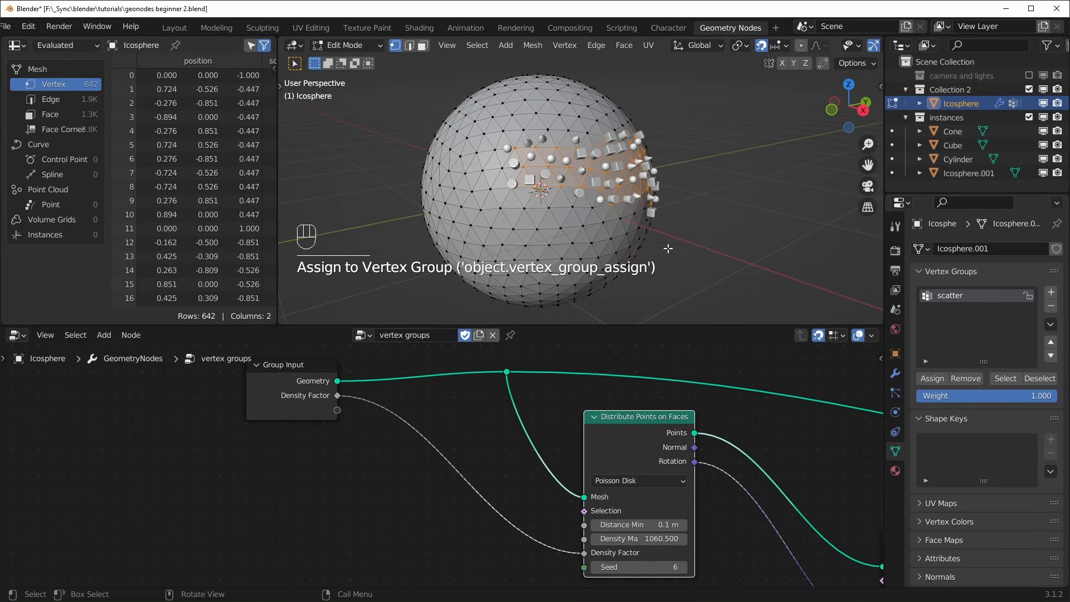
middle_drag(697, 254, 712, 249)
drag(712, 249, 725, 257)
middle_drag(729, 261, 803, 275)
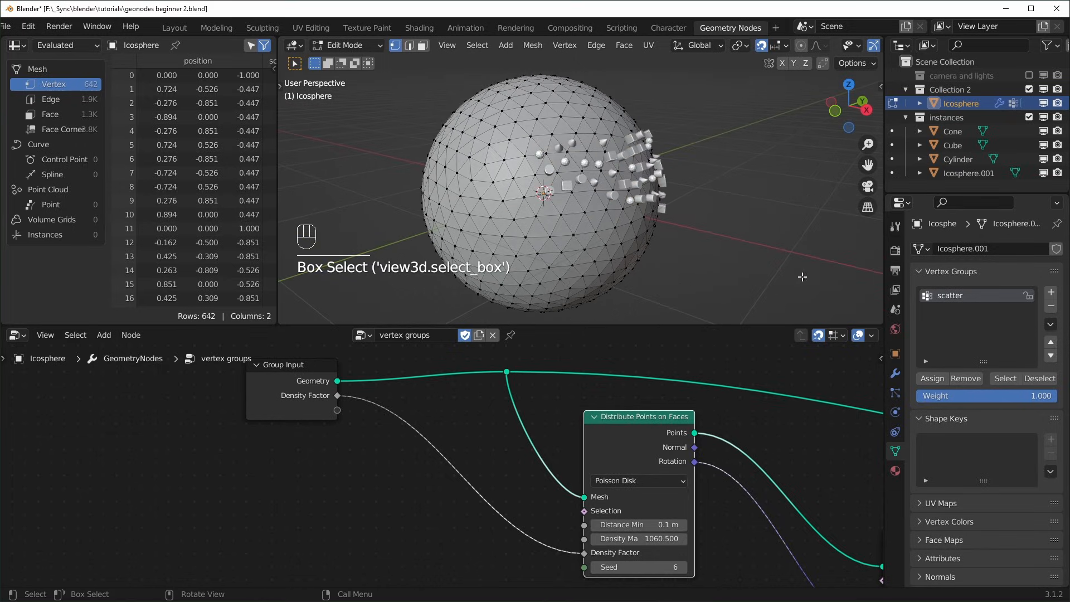
- Set the vertex weight to 0.500 and assign a patch of vertices on the opposite side to the scatter group
mouse_move(1010, 396)
mouse_down()
mouse_move(943, 397)
mouse_move(991, 396)
mouse_up()
middle_drag(666, 143, 695, 146)
drag(422, 105, 534, 197)
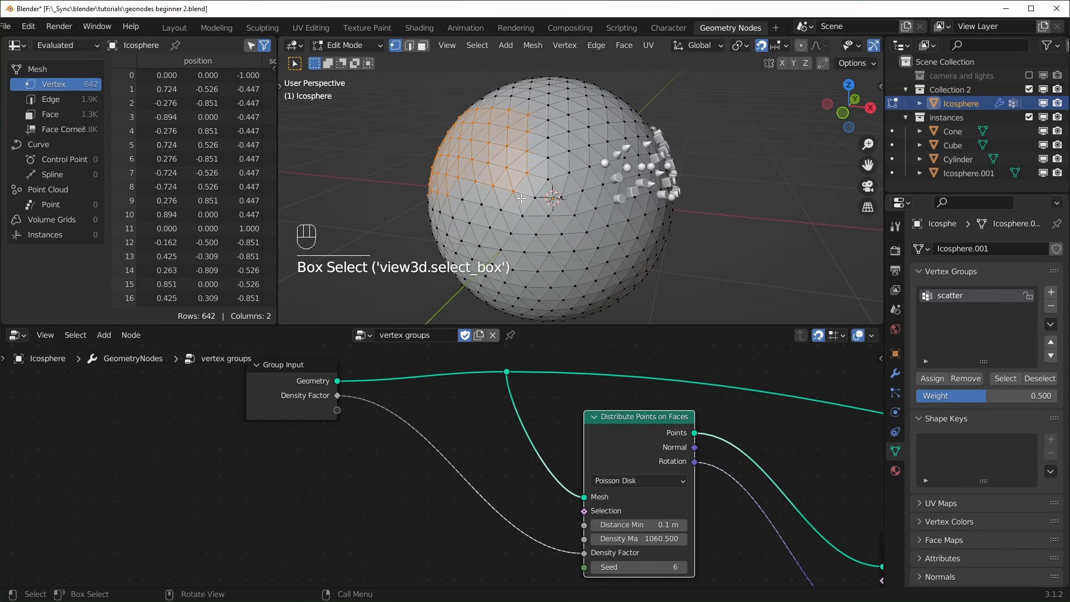
click(942, 381)
click(738, 264)
middle_drag(725, 248, 772, 249)
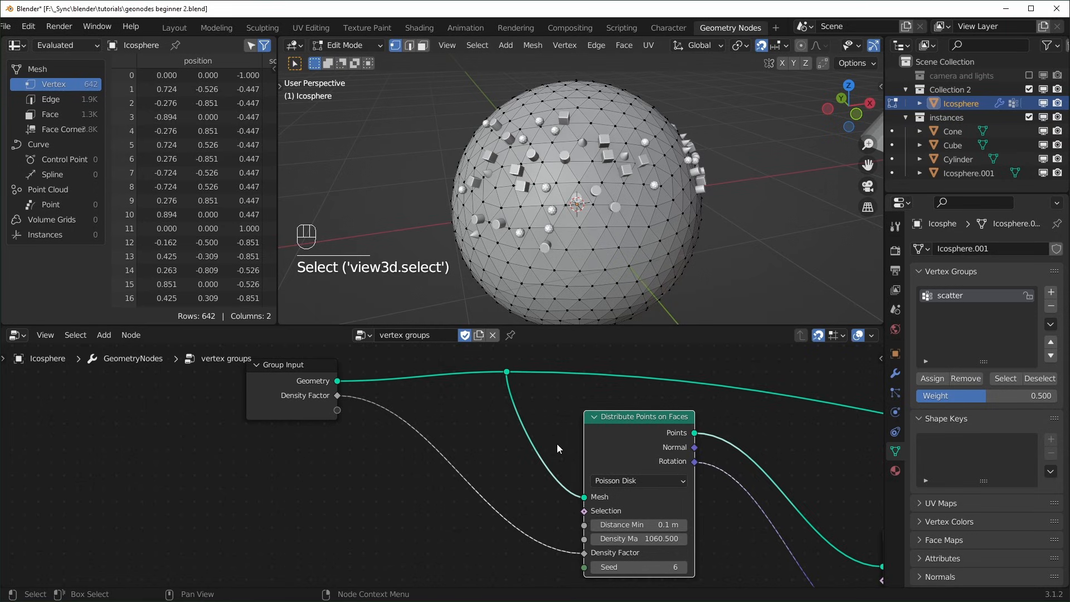
- Try unlinking Density Factor from the Distribute Points on Faces node, and undo back to before the patch assignments
middle_drag(576, 557, 545, 510)
drag(523, 510, 526, 510)
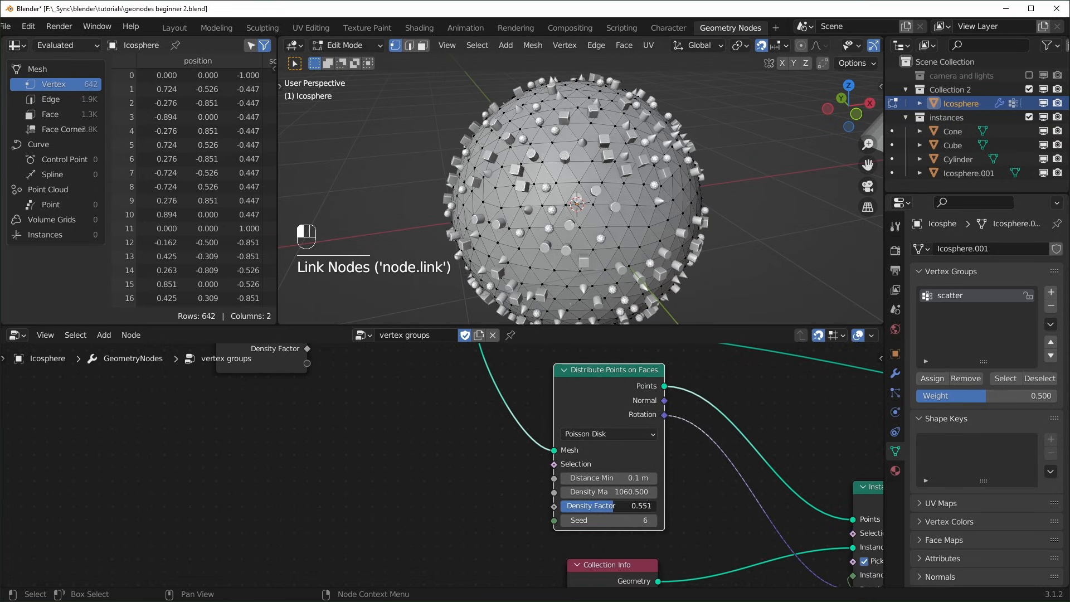
key(ctrl+z)
key(ctrl+z)
key(ctrl+z)
key(ctrl+z)
key(ctrl+z)
key(ctrl+z)
key(ctrl+z)
key(ctrl+z)
key(ctrl+z)
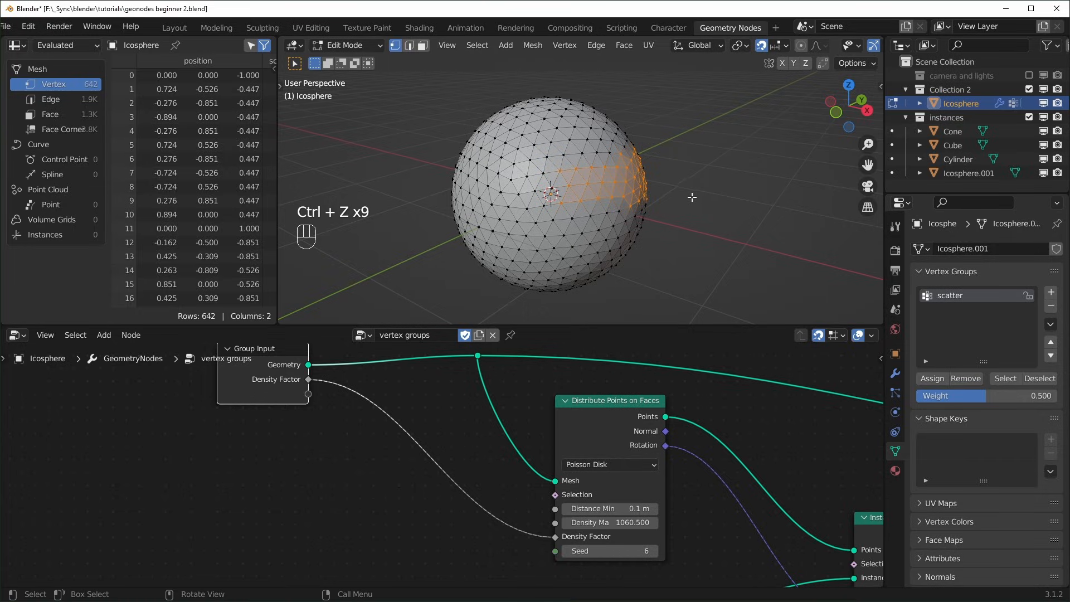
- Switch the Icosphere to Weight Paint mode and paint a wavy band across it at weight 1.000
key(Tab)
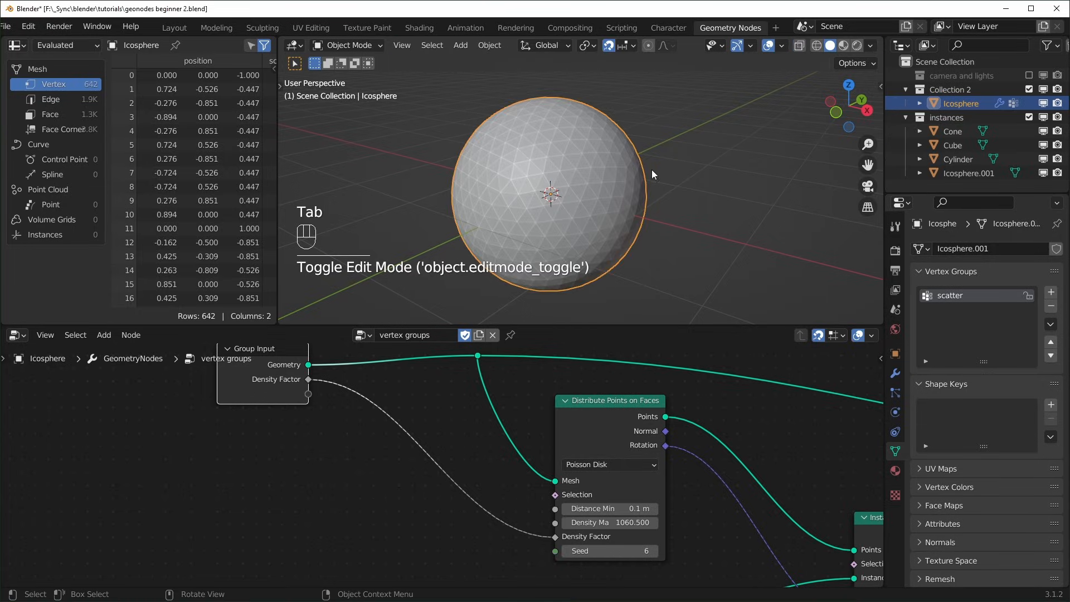
click(368, 49)
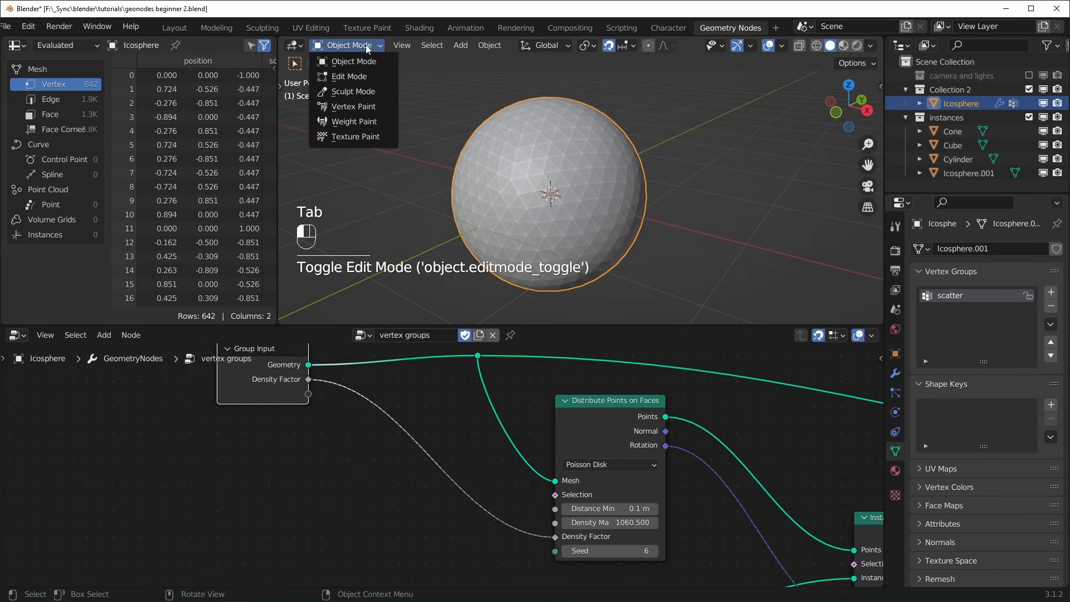
click(358, 122)
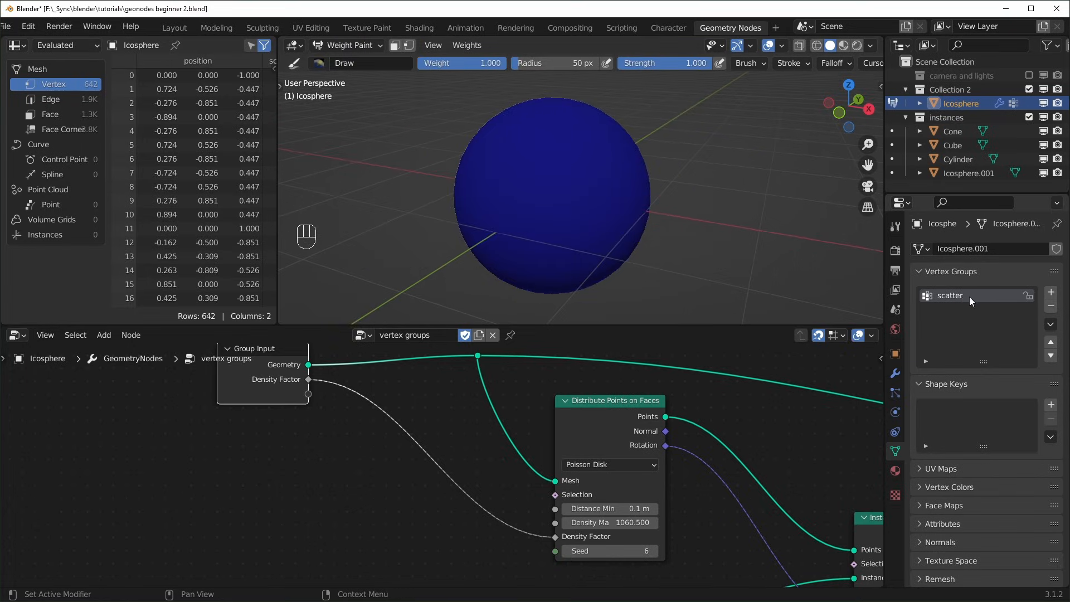
mouse_move(621, 173)
mouse_down()
mouse_move(638, 149)
mouse_move(566, 211)
mouse_move(484, 163)
mouse_move(459, 187)
mouse_up()
middle_drag(550, 242, 596, 231)
- Set the brush weight to 0.383 and paint another patch on the unpainted part of the Icosphere
drag(491, 63, 480, 63)
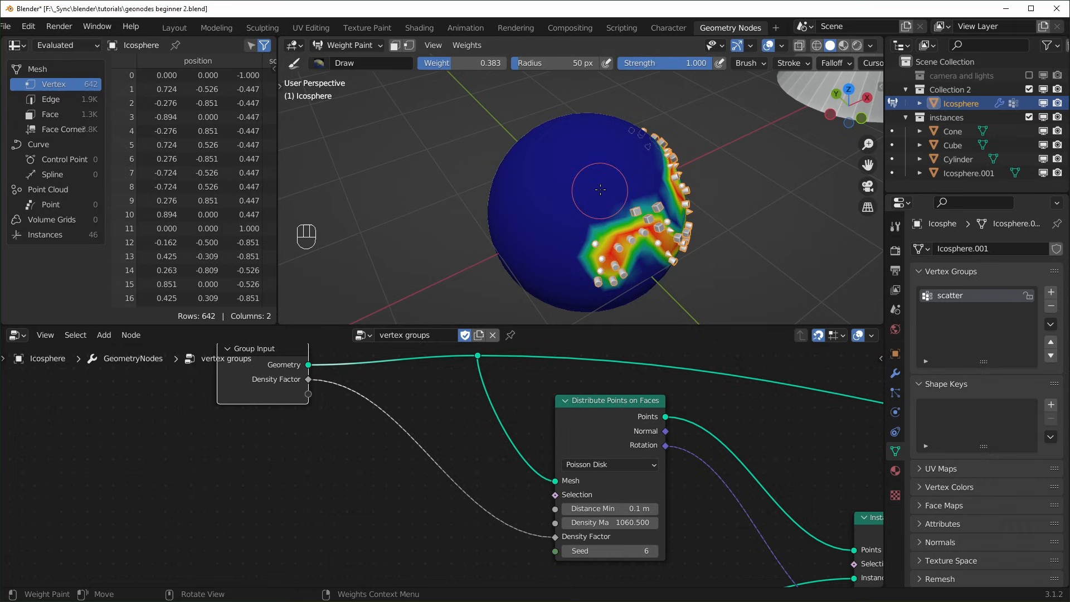
mouse_move(610, 192)
mouse_down()
mouse_move(499, 160)
mouse_move(517, 175)
mouse_move(545, 162)
mouse_move(532, 192)
mouse_up()
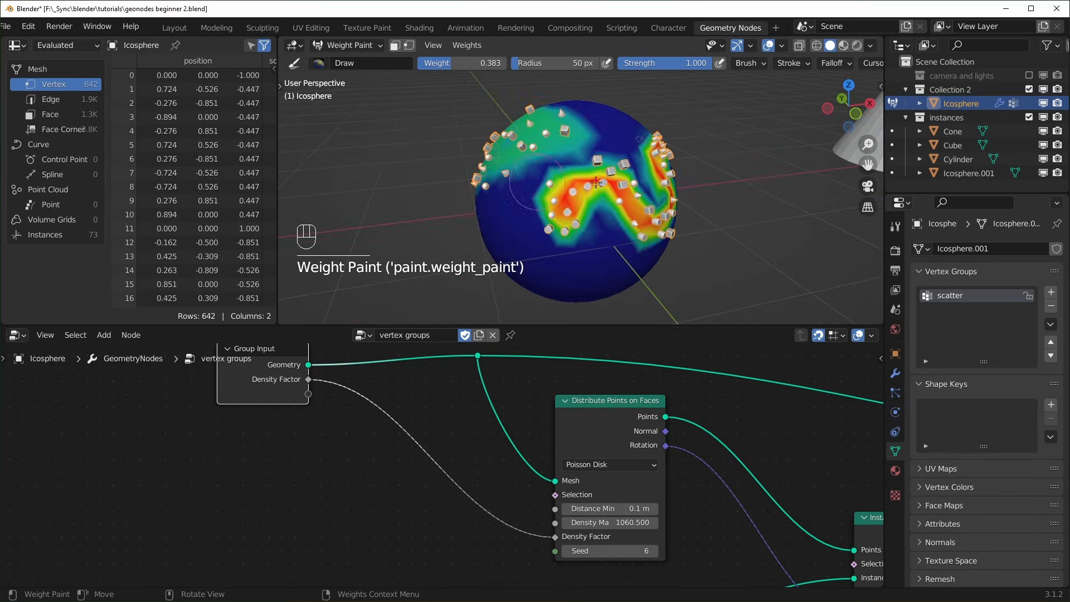
middle_drag(596, 183, 545, 174)
scroll(544, 184, down, 1)
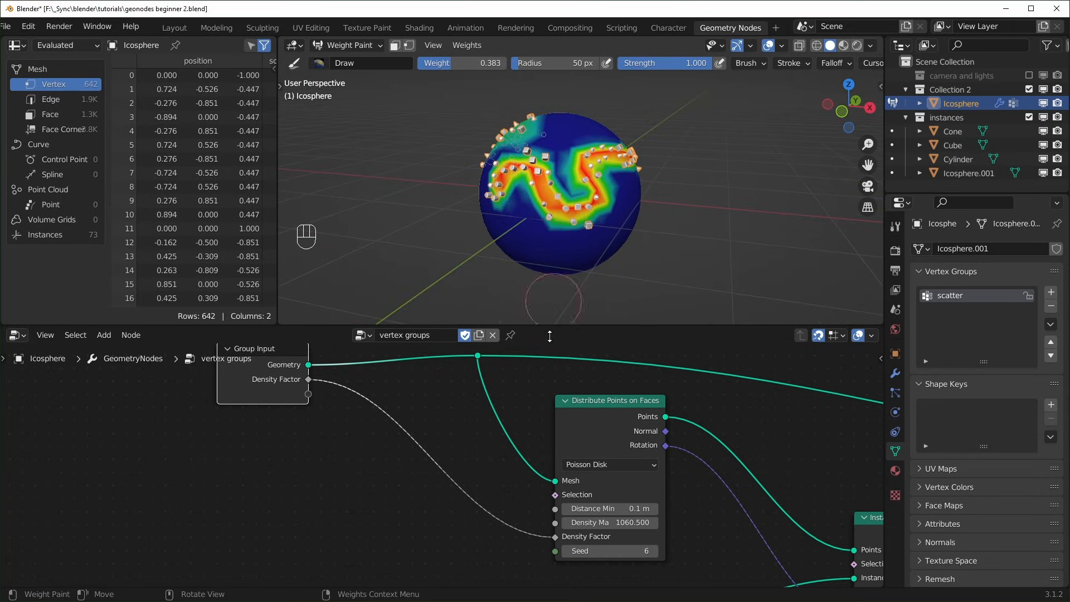
- Show the Icosphere's modifier settings and place a duplicate of the Distribute Points on Faces node below Group Input
middle_drag(522, 440, 490, 441)
scroll(490, 440, down, 1)
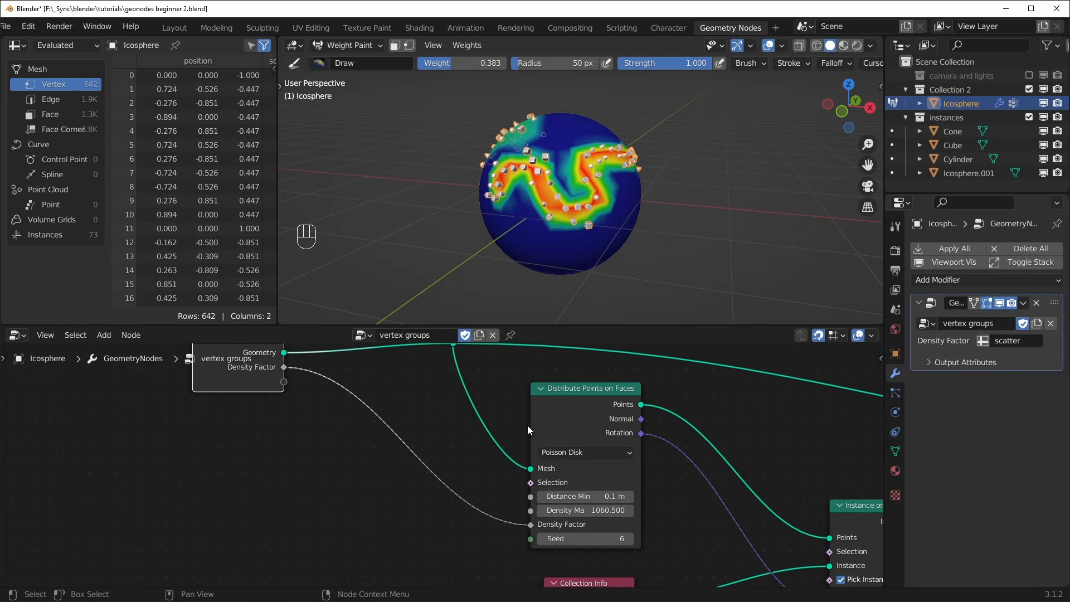
scroll(285, 396, up, 1)
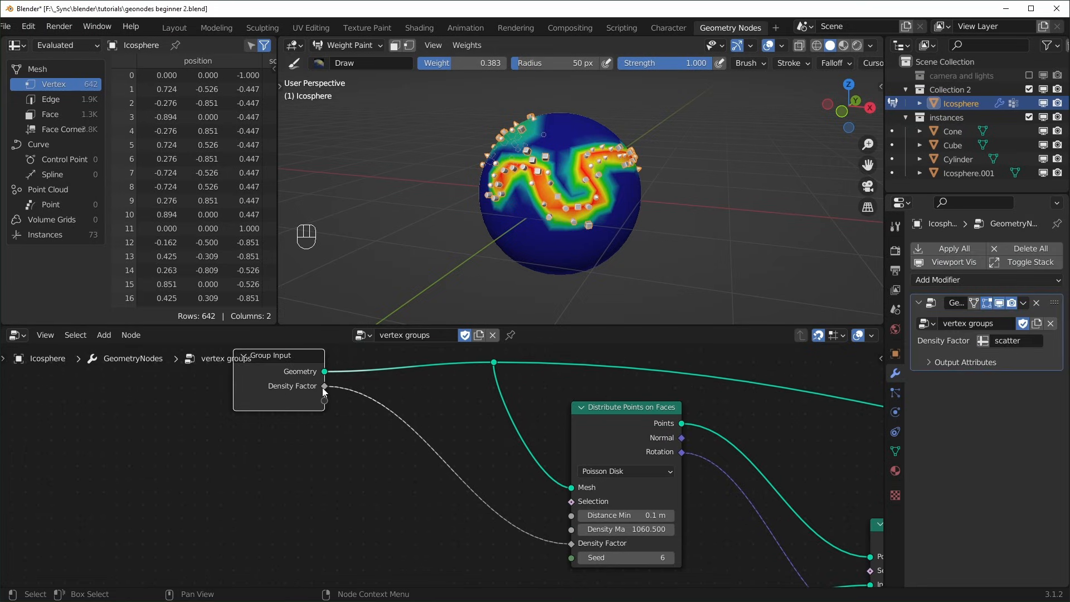
mouse_move(572, 543)
mouse_down()
mouse_move(524, 510)
mouse_move(549, 540)
mouse_move(571, 544)
mouse_up()
middle_drag(448, 392, 401, 376)
key(shift+d)
click(50, 424)
- Set the distribution method of the original Distribute Points on Faces node to Random
click(580, 454)
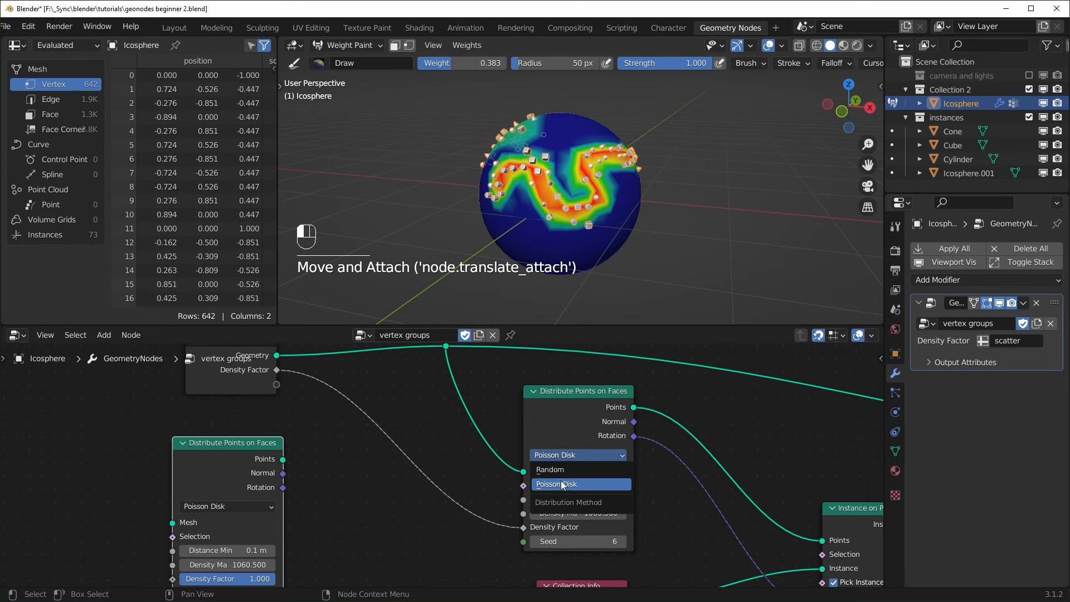
click(569, 470)
scroll(571, 481, up, 2)
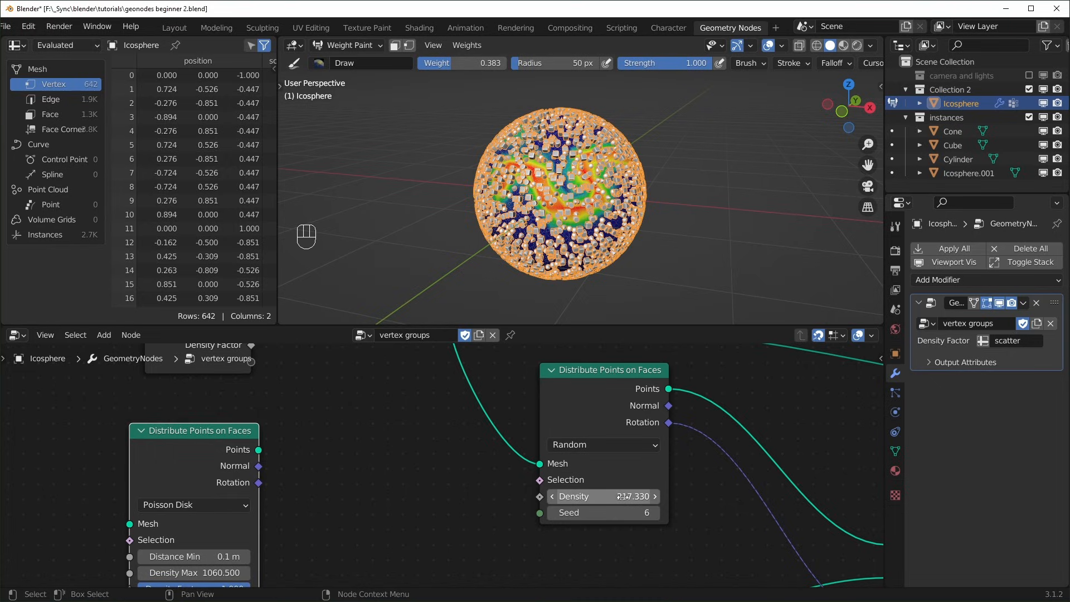
- Try connecting Group Input's Density Factor to the Density socket of the Random Distribute Points on Faces node
drag(540, 496, 511, 487)
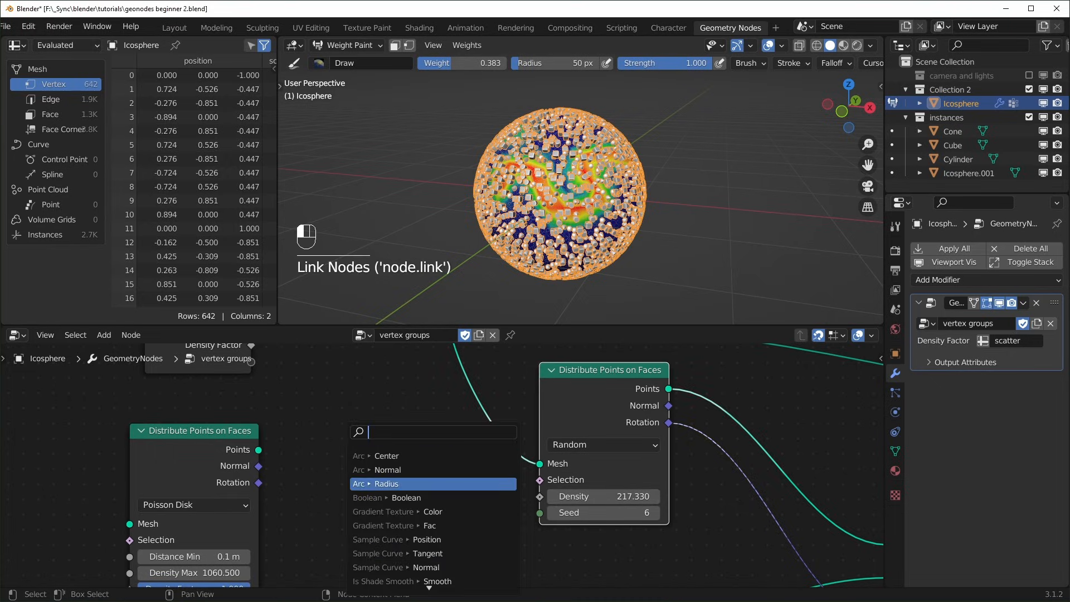
middle_drag(375, 429, 386, 453)
drag(265, 369, 549, 519)
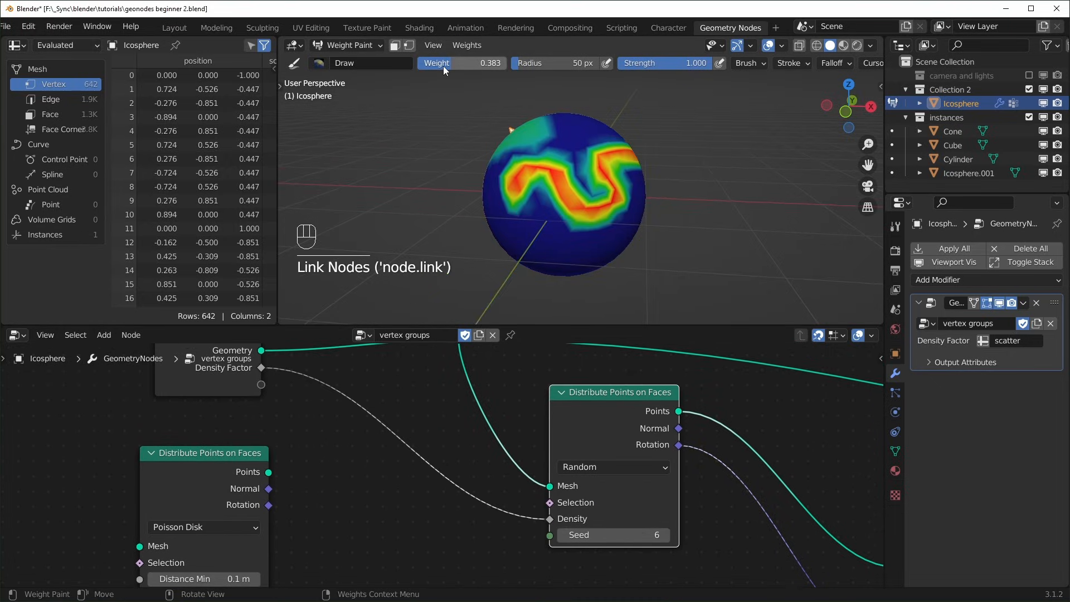
- Set the brush weight to 1.000, then unlink the Random node's Density input and set its value to 1
drag(443, 63, 505, 63)
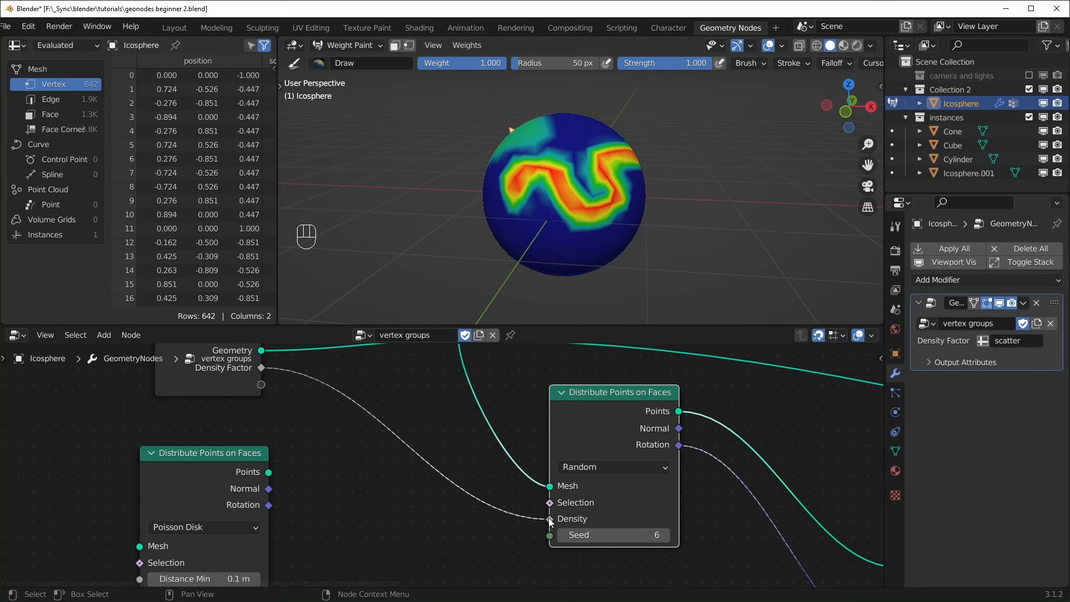
drag(550, 519, 491, 504)
double_click(612, 521)
text(1)
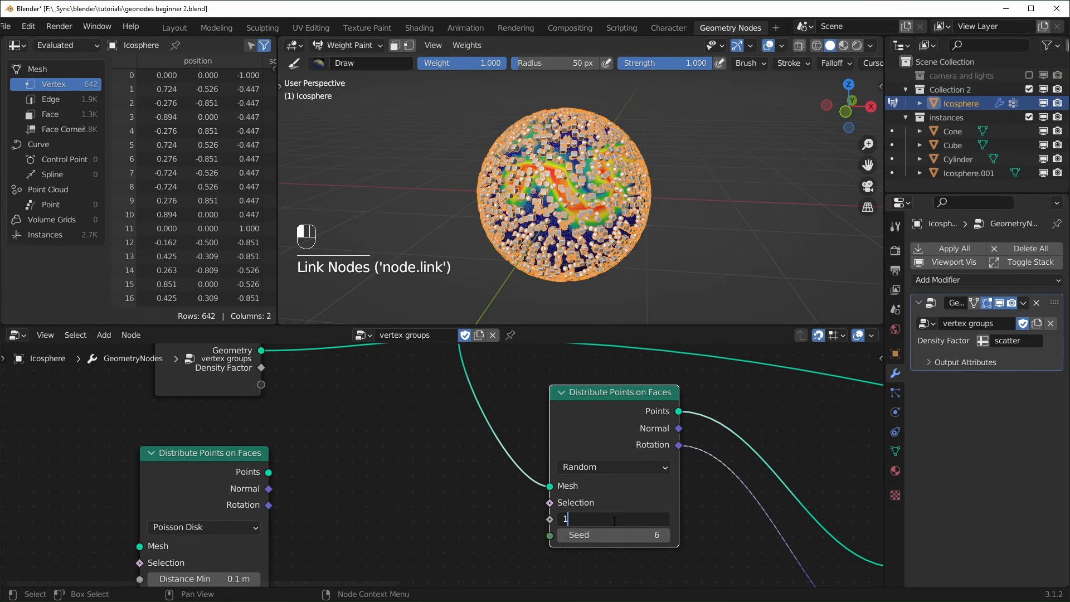
key(Return)
mouse_move(658, 239)
middle_down()
mouse_move(686, 206)
mouse_move(680, 184)
mouse_move(595, 239)
mouse_move(651, 238)
middle_up()
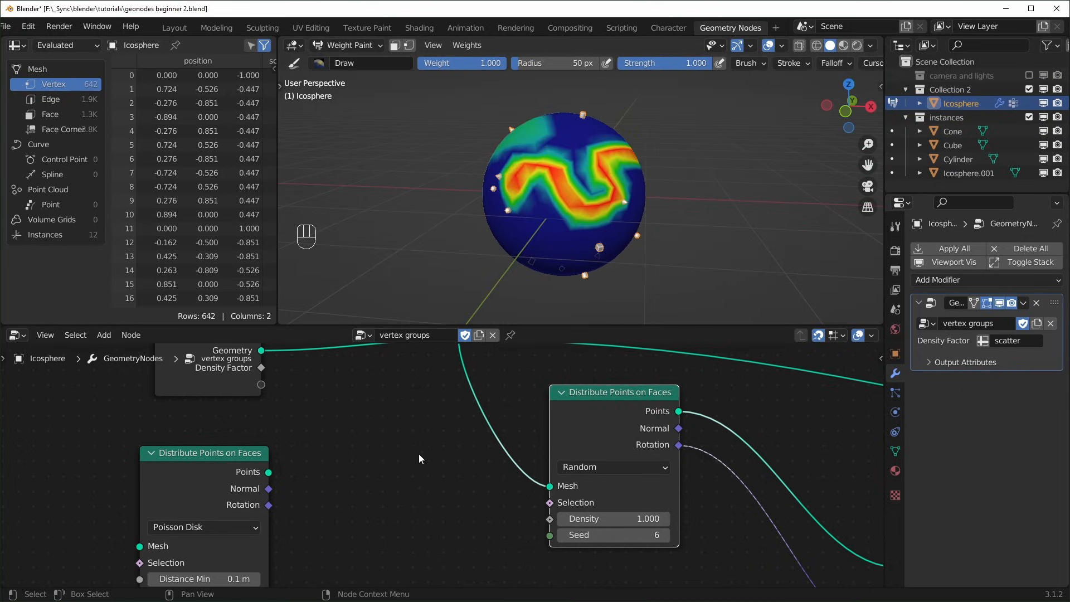
- Link Group Input's Density Factor to the Random node's Density through a Math node set to Multiply by 453.800
middle_drag(419, 453, 429, 474)
drag(271, 388, 559, 539)
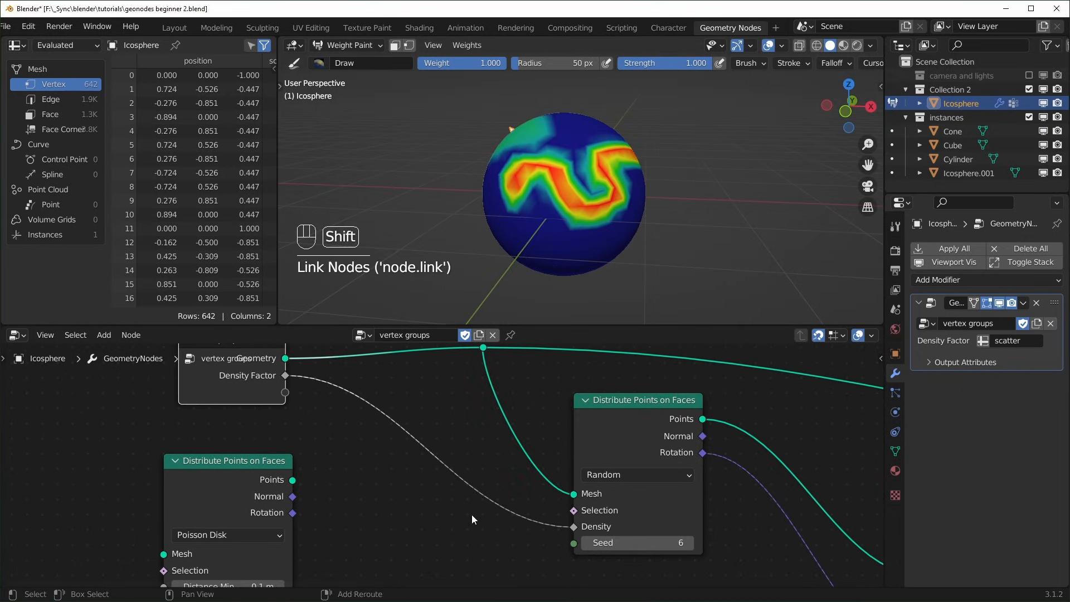
key(shift+a)
text(math)
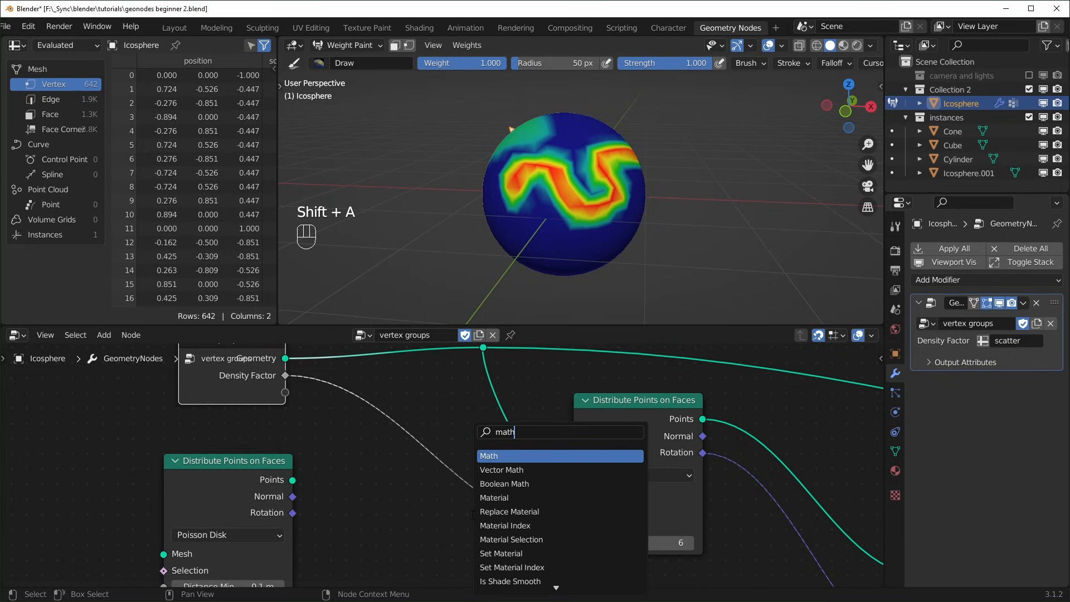
key(Return)
click(443, 453)
click(458, 487)
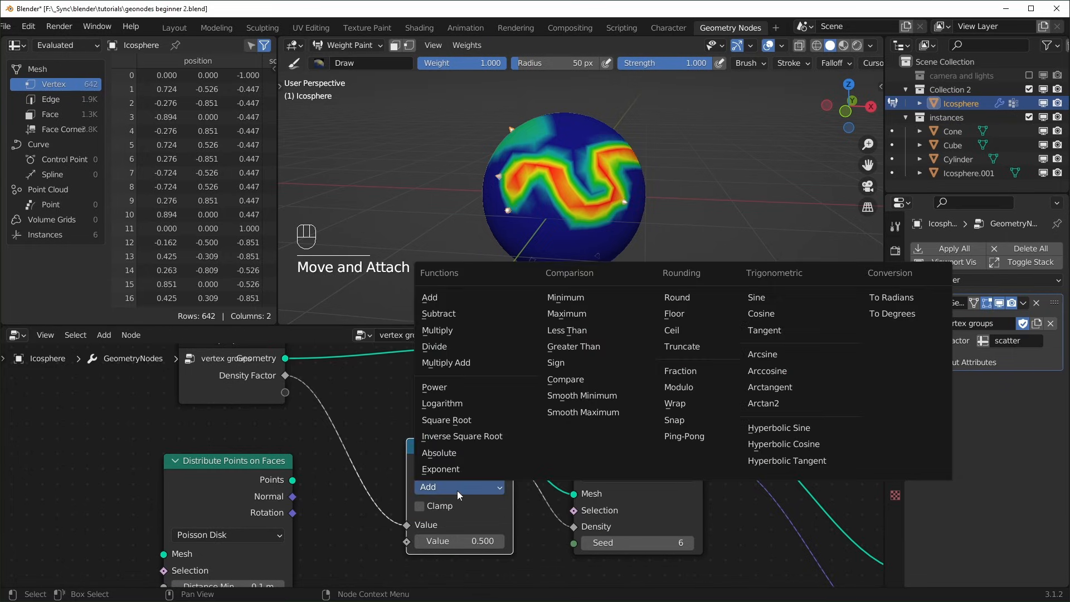
key(m)
drag(471, 542, 501, 543)
- Replace the Multiply node on the density link with a Map Range node and set its To Max to 91.770
middle_drag(574, 264, 625, 279)
key(shift+a)
text(map range)
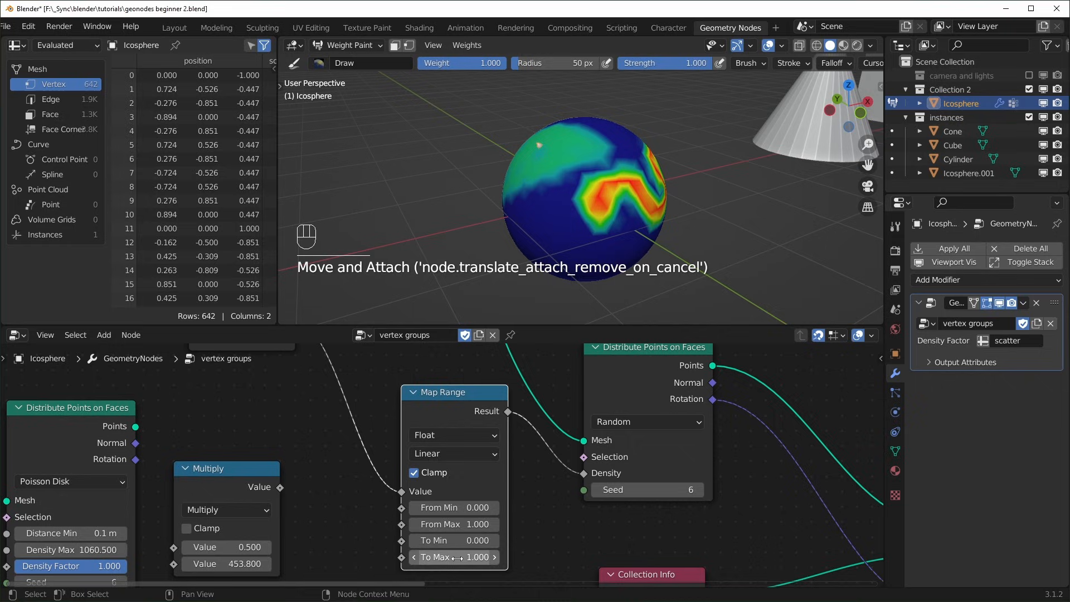
shift+drag(457, 558, 836, 558)
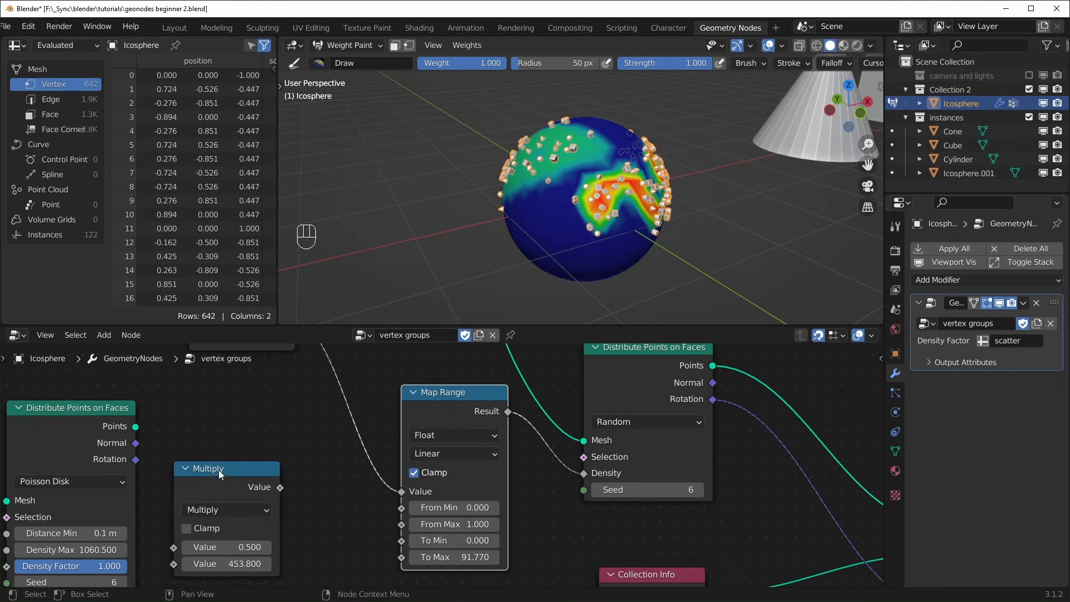
- Move the Multiply and Map Range nodes aside and route Density Factor through the Fac input of a new MixRGB node into Density
drag(220, 474, 205, 413)
alt+drag(448, 410, 264, 564)
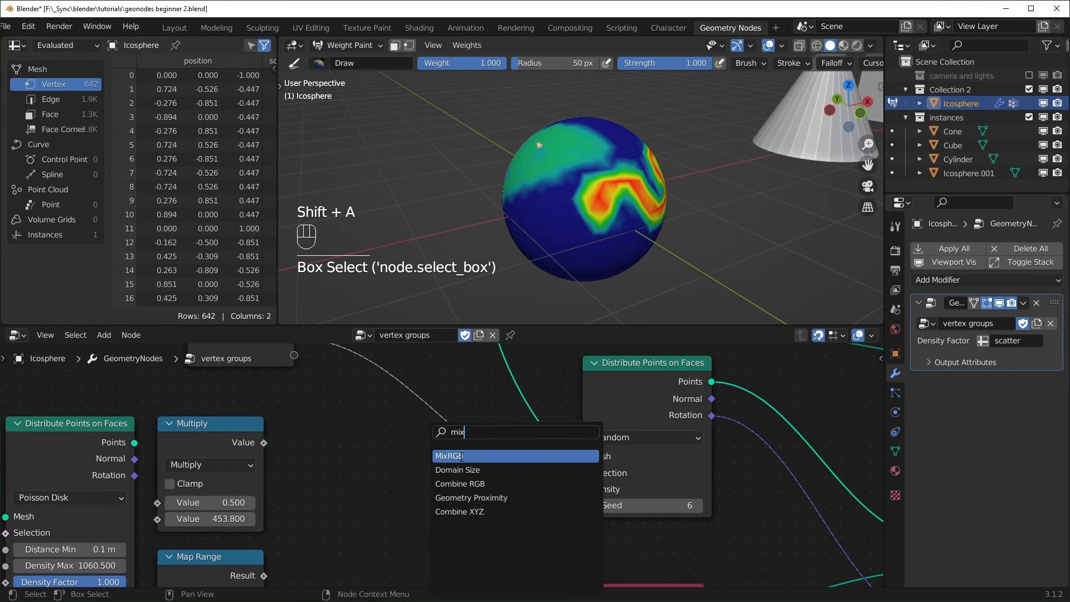
key(Return)
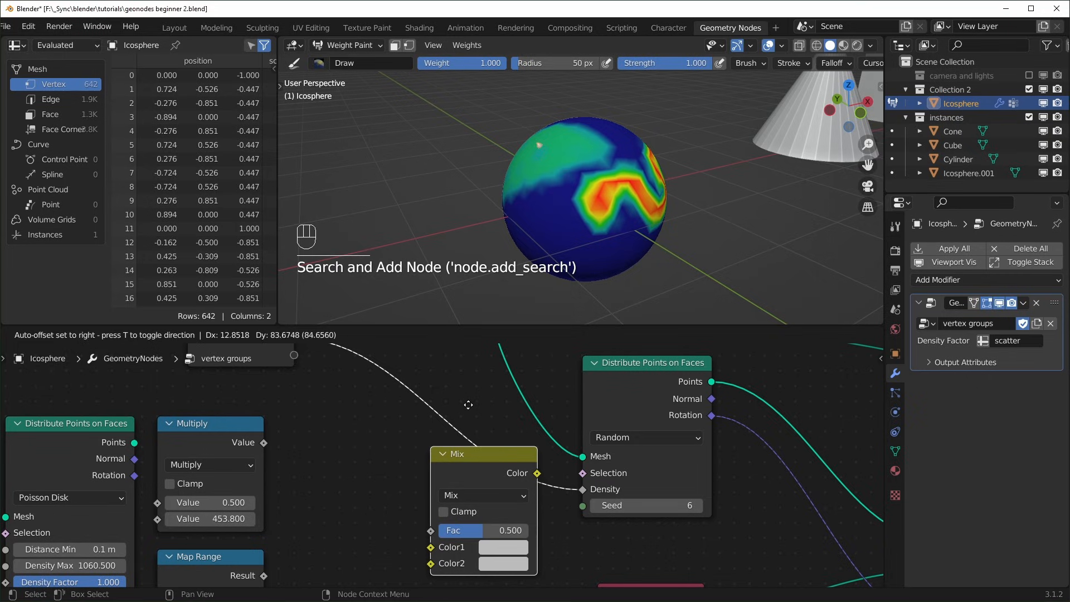
click(457, 395)
middle_drag(458, 394, 483, 432)
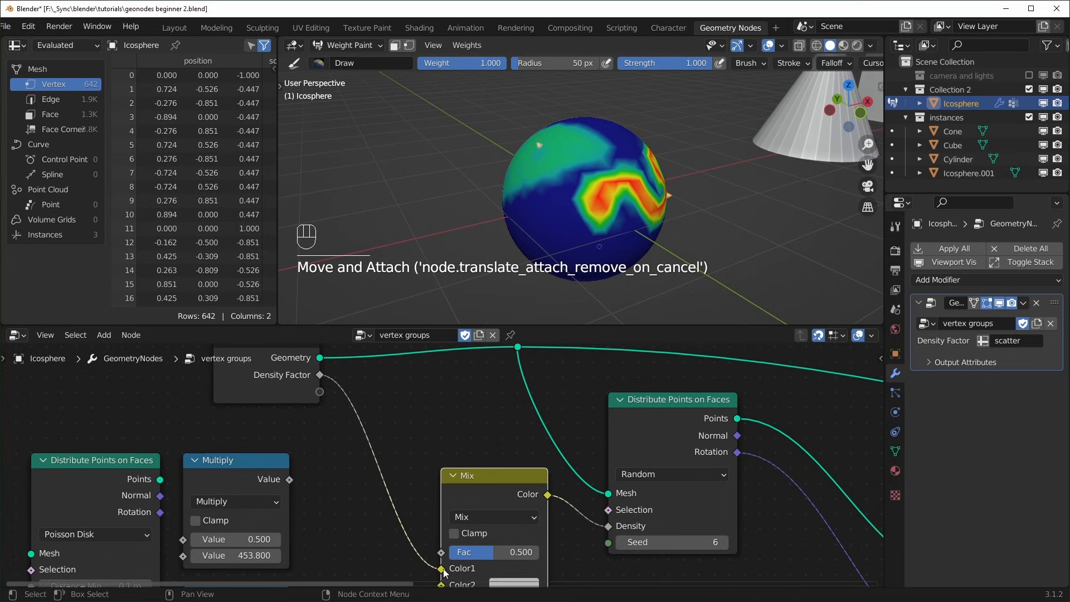
drag(444, 571, 340, 400)
drag(426, 533, 456, 558)
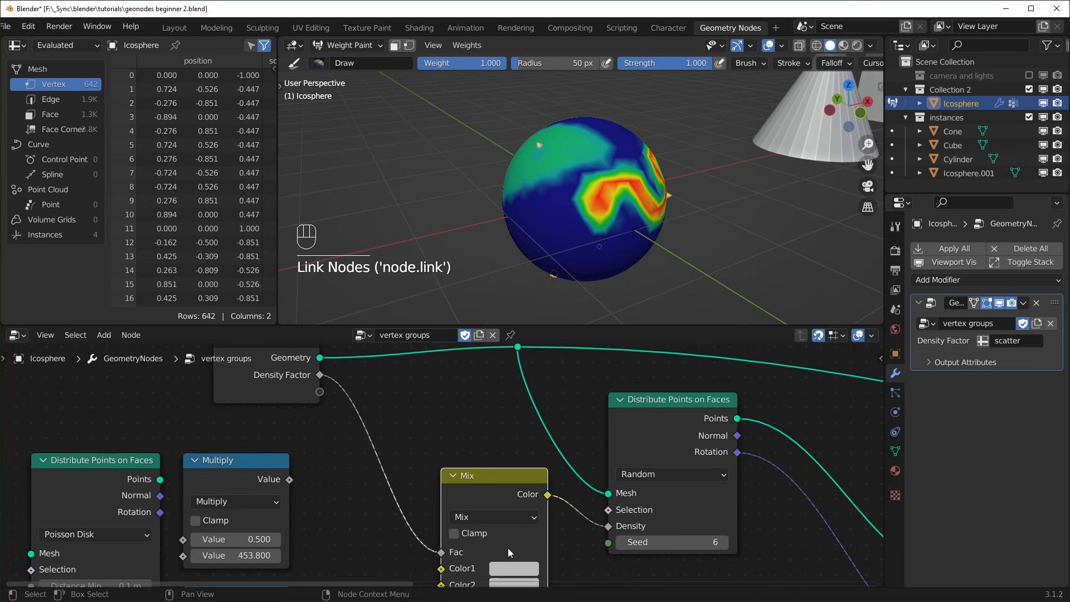
- Set the Mix node's Color1 to black with V at 0.000 and raise Color2's V to white
middle_drag(508, 549, 490, 502)
drag(498, 503, 495, 509)
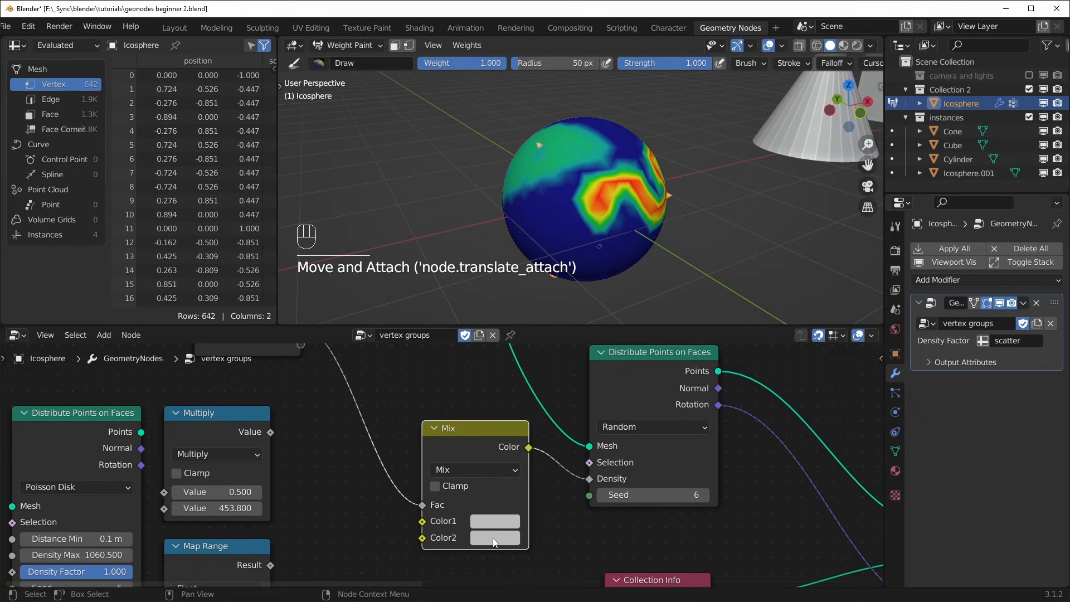
middle_drag(488, 533, 535, 498)
shift+click(392, 492)
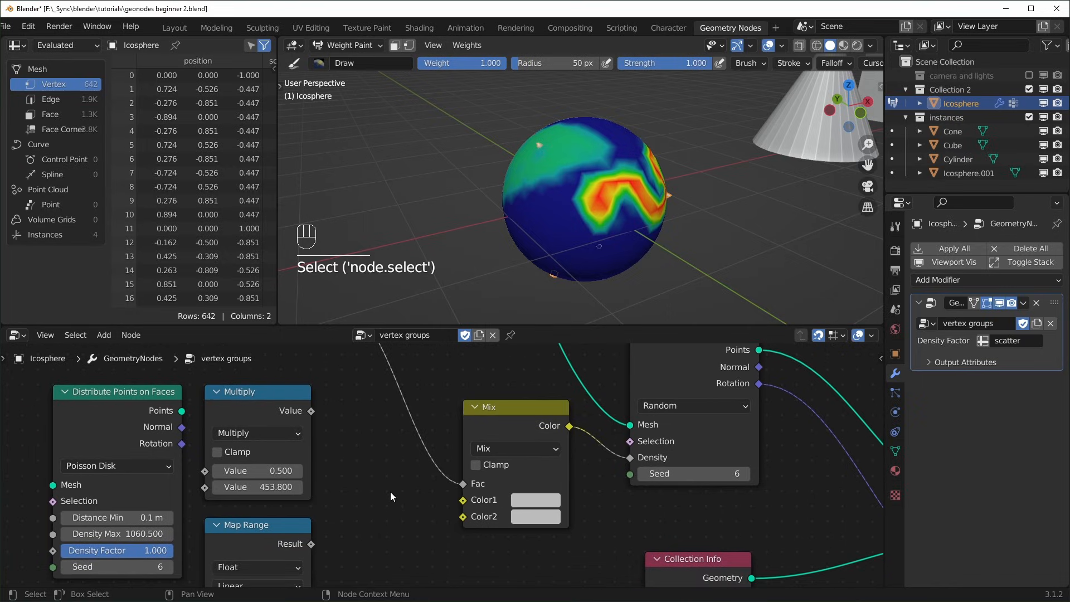
click(546, 500)
drag(581, 462, 518, 463)
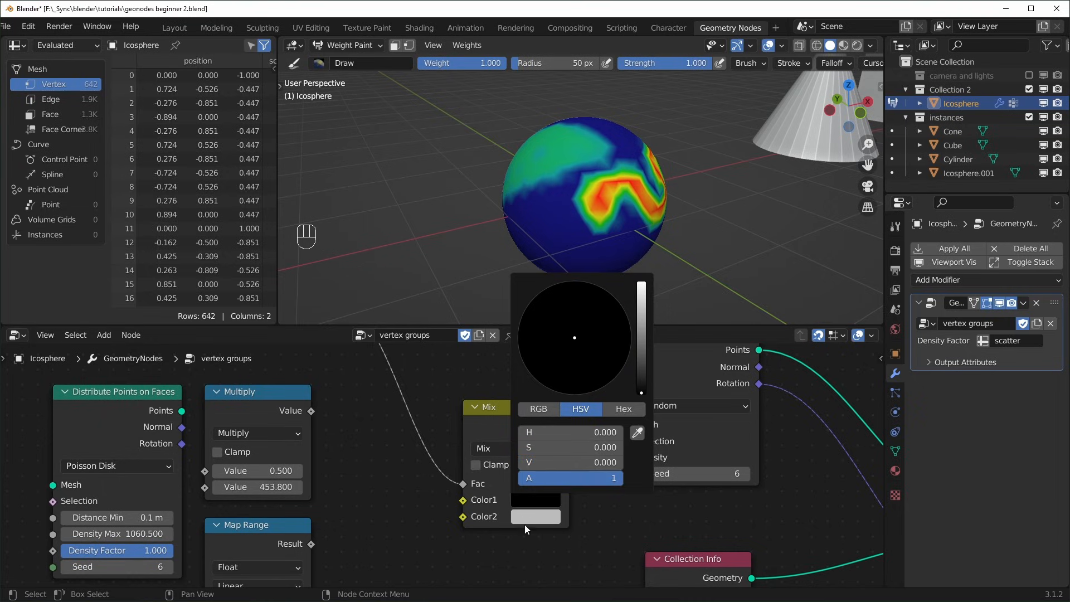
click(536, 518)
click(578, 481)
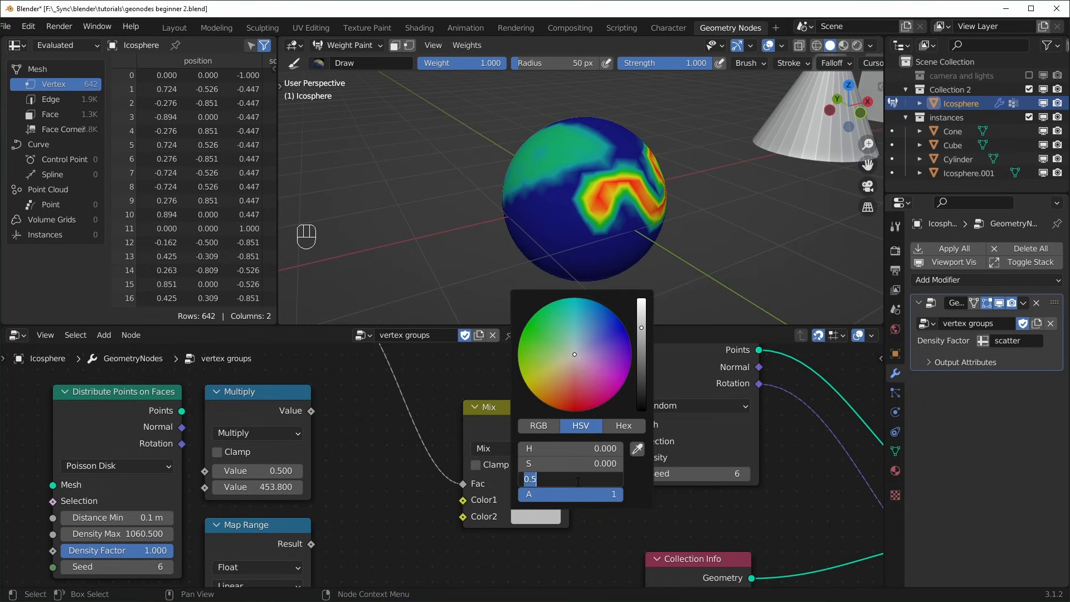
text(1.00)
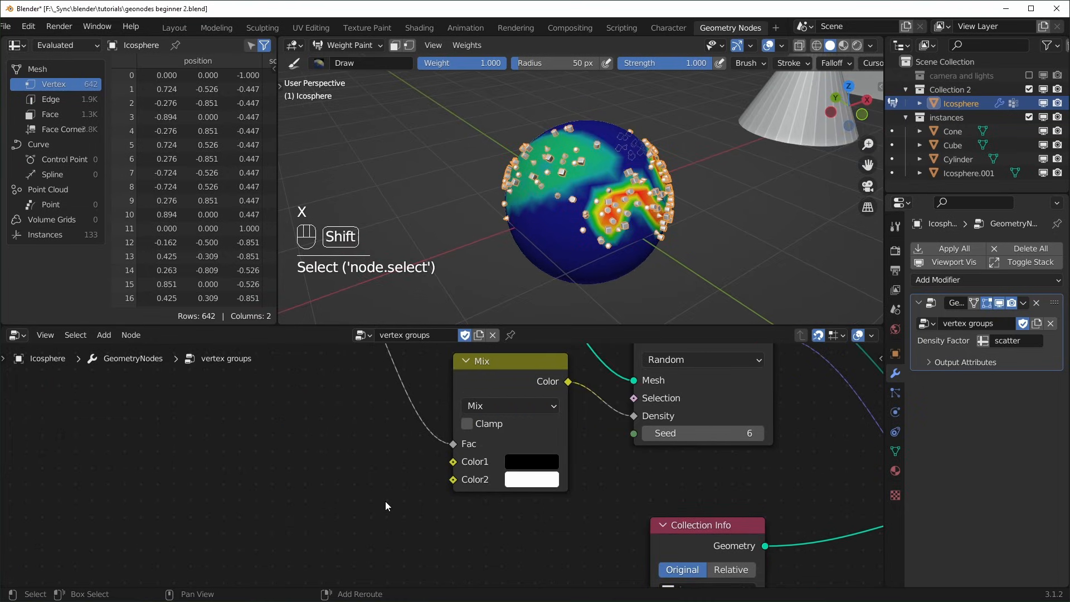
- Add a Value node set to 293.000 and link it to the Mix node's Color2
key(shift+a)
text(value)
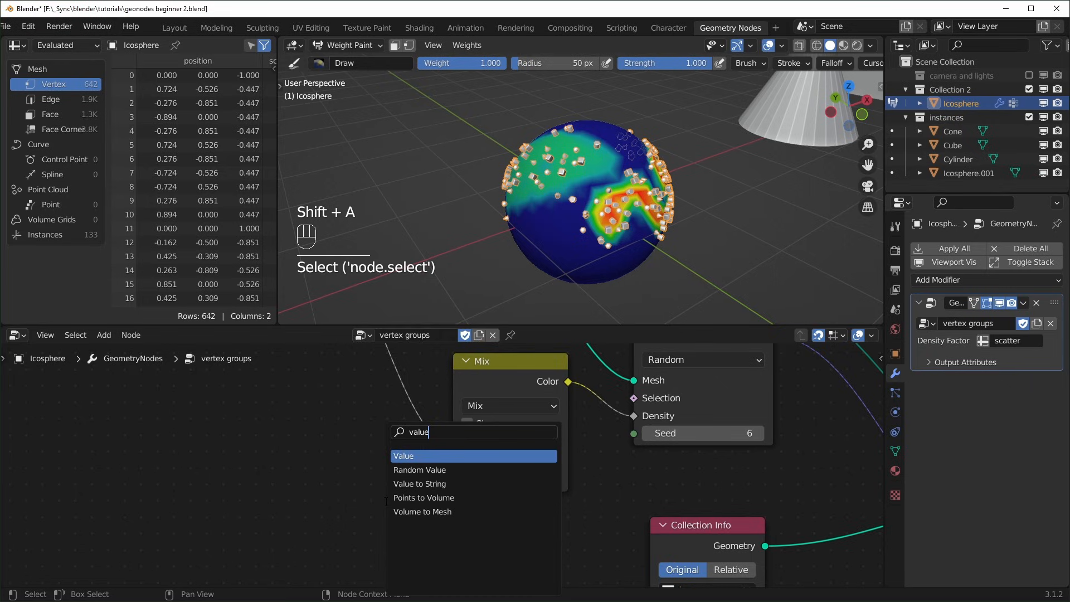
key(Return)
click(345, 468)
drag(354, 464, 425, 433)
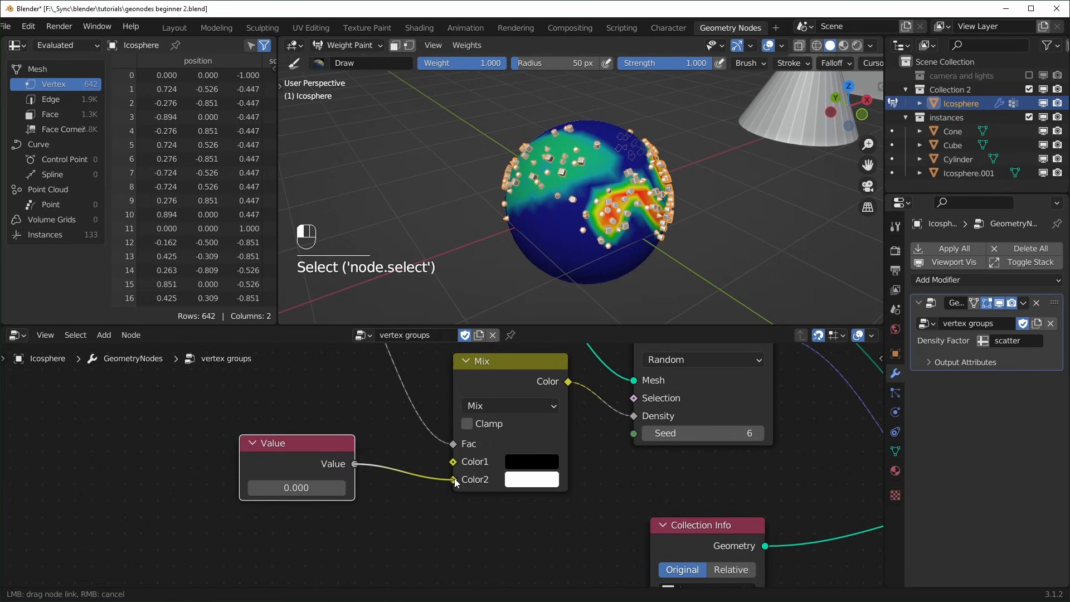
drag(454, 478, 454, 480)
drag(312, 488, 401, 488)
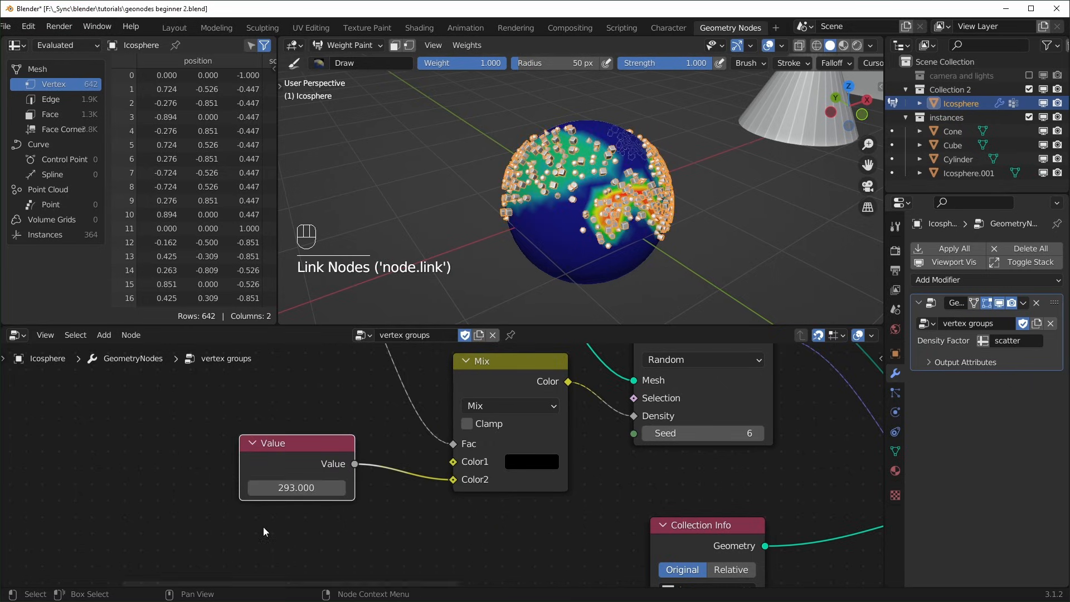
mouse_move(613, 223)
middle_down()
mouse_move(645, 203)
mouse_move(624, 234)
middle_up()
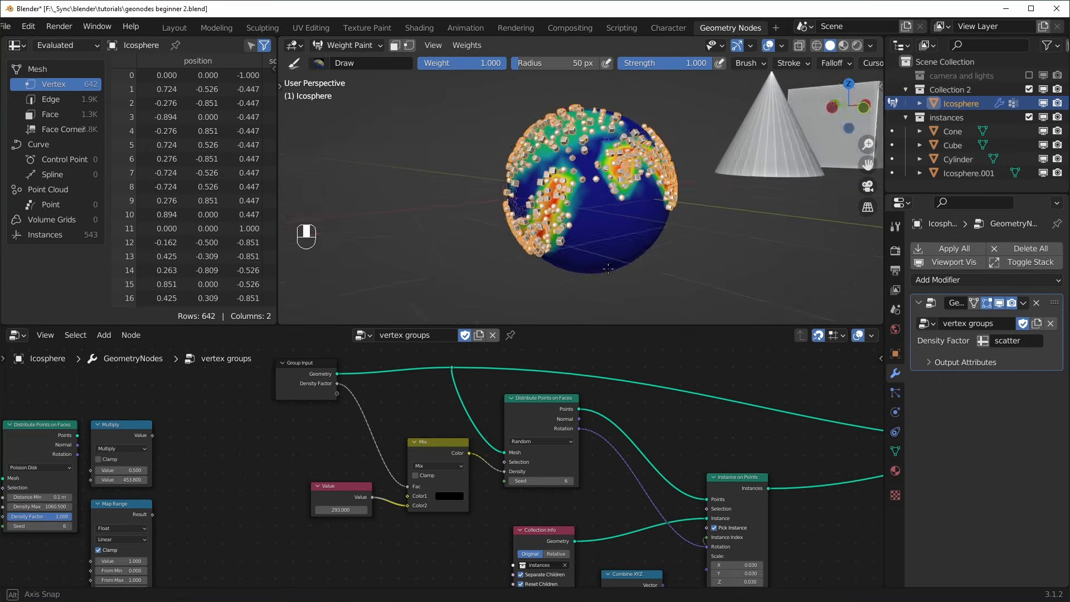
middle_drag(608, 270, 627, 256)
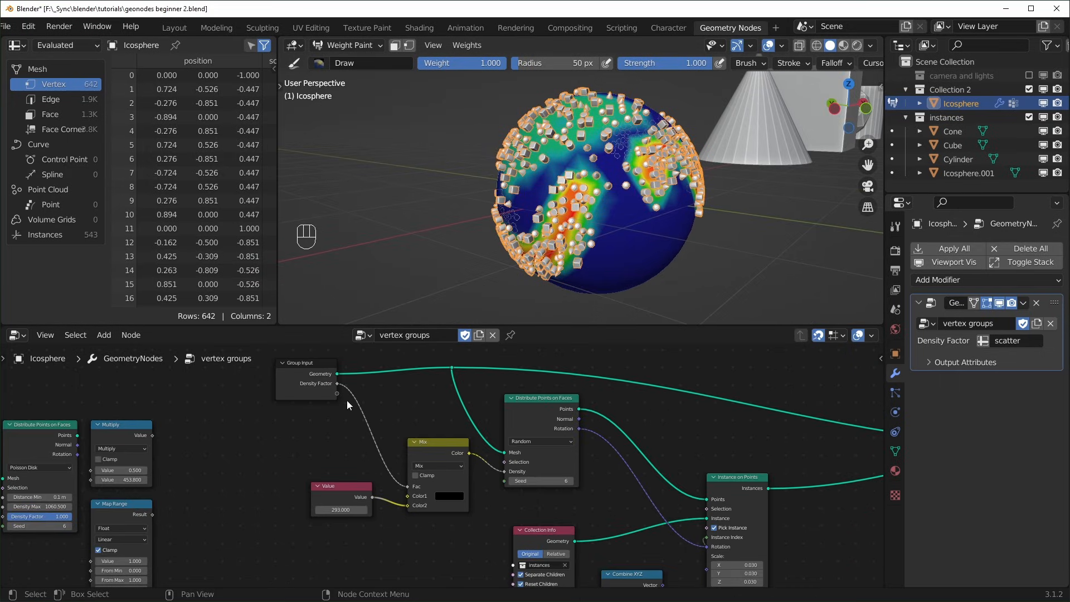
- Link Combine XYZ's Vector to the Scale of Instance on Points and set its X, Y and Z to 0.030
middle_drag(346, 400, 329, 399)
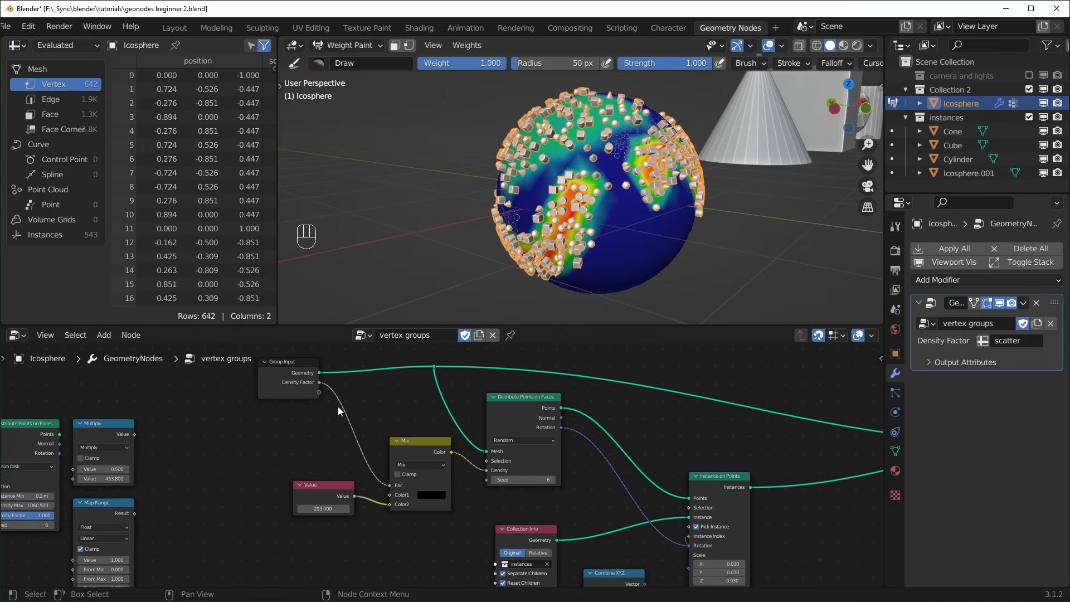
scroll(346, 408, up, 2)
middle_drag(705, 585, 525, 433)
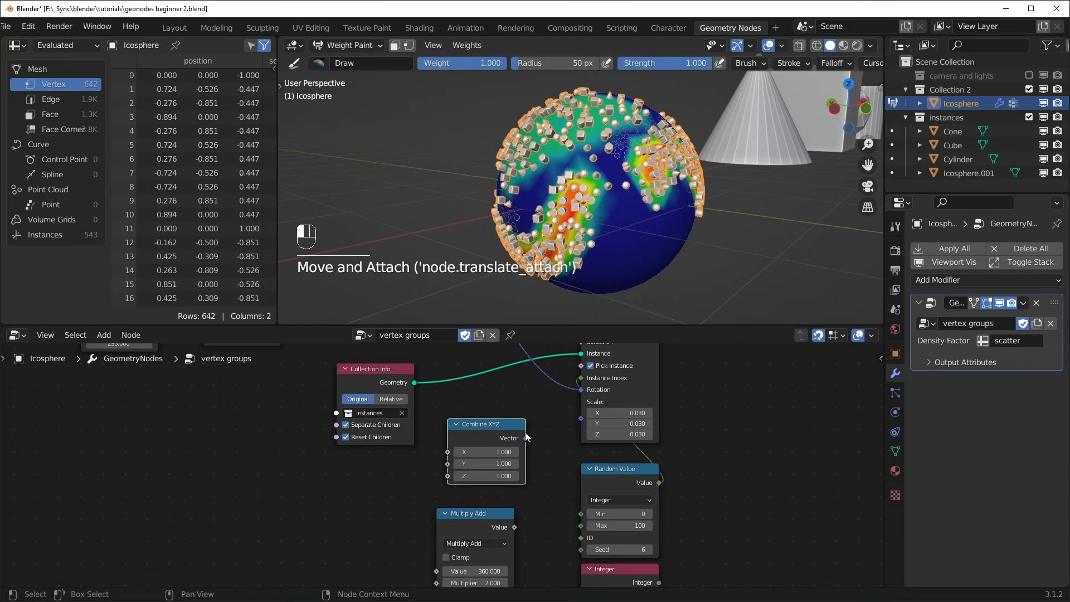
drag(525, 437, 587, 421)
scroll(586, 423, up, 1)
shift+drag(500, 449, 474, 476)
middle_drag(473, 523, 478, 488)
- Place the Multiply Add node under Combine XYZ, set its Addend to 0.030 and link its output to Z
drag(478, 487, 491, 474)
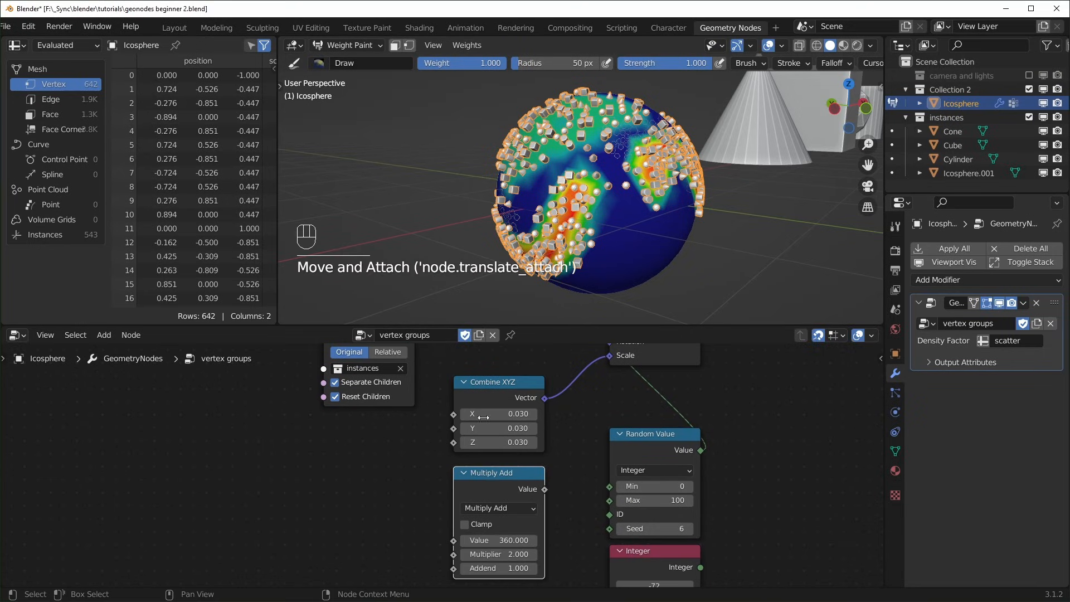
click(503, 570)
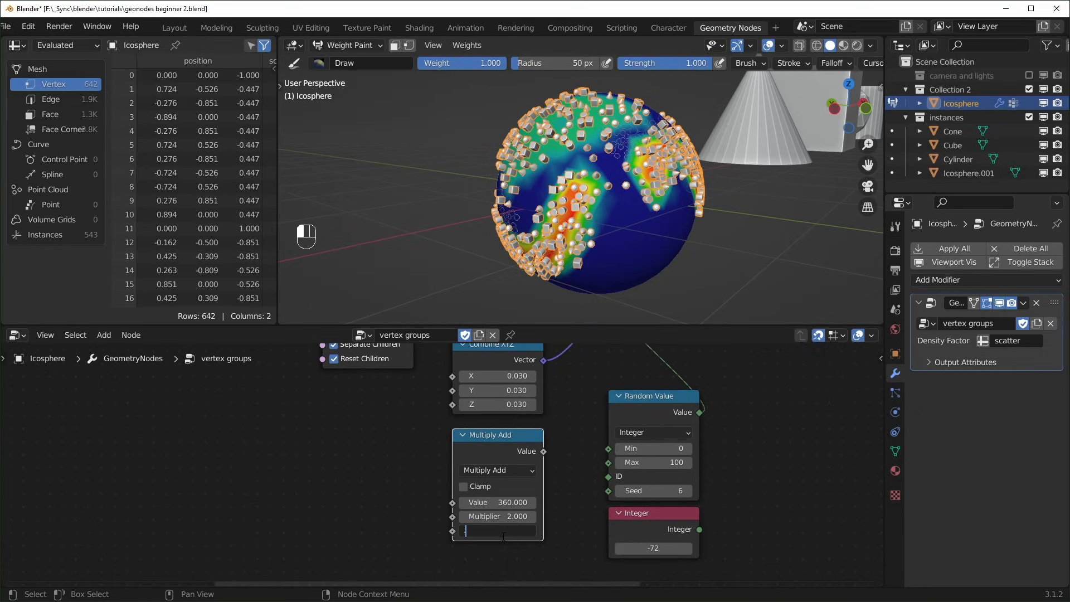
text(.03)
key(Return)
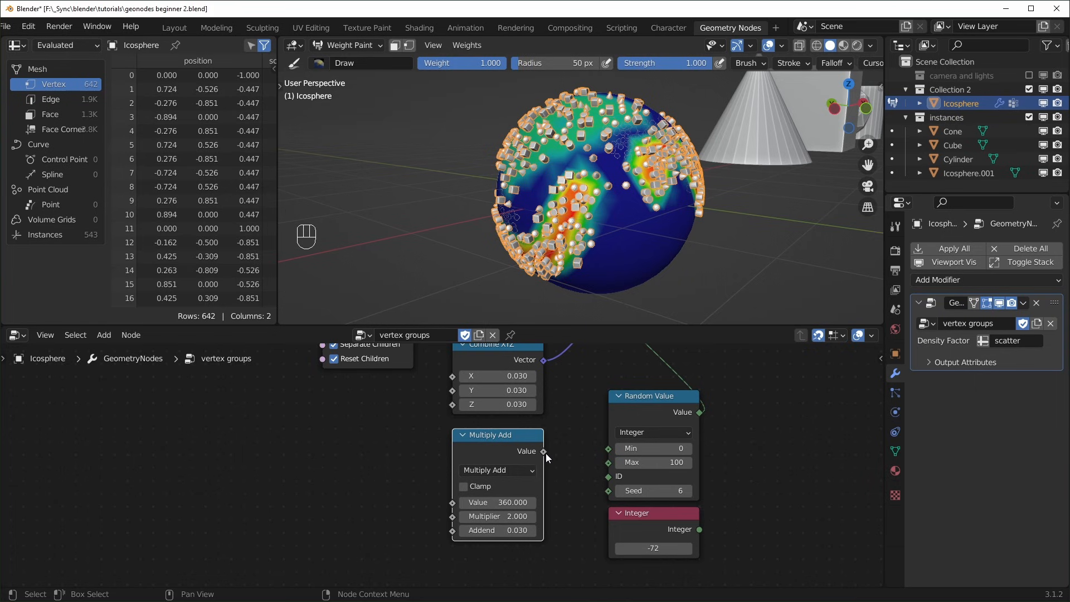
drag(543, 451, 571, 366)
drag(462, 406, 463, 406)
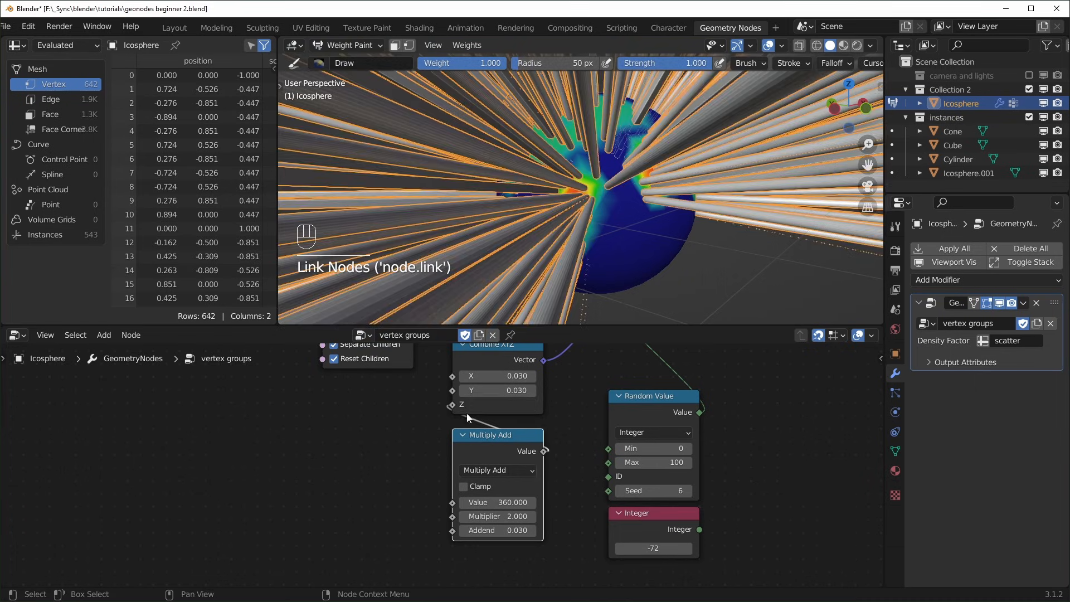
- Set Multiply Add's first Value to 0 and expose it as a new input on the Group Input node
click(514, 503)
text(0)
key(Return)
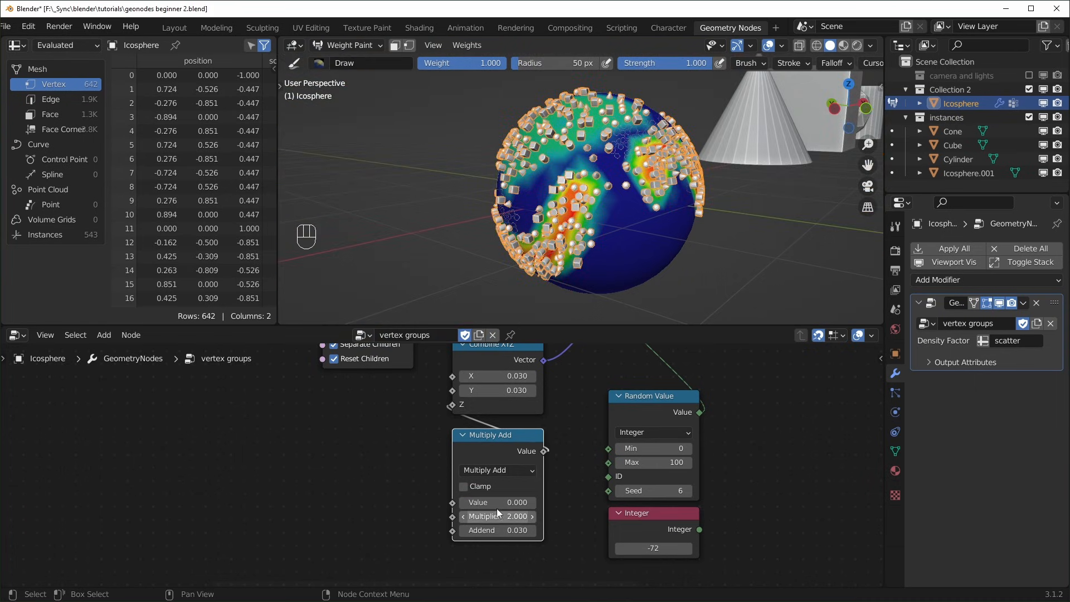
scroll(491, 502, down, 2)
scroll(478, 494, down, 2)
middle_drag(342, 460, 462, 529)
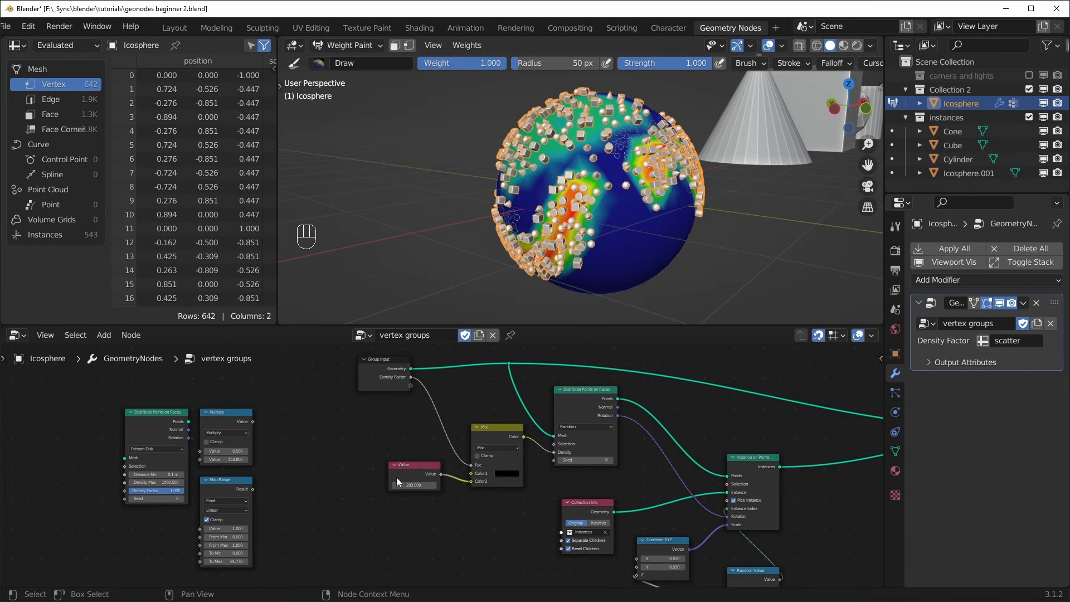
drag(411, 386, 617, 472)
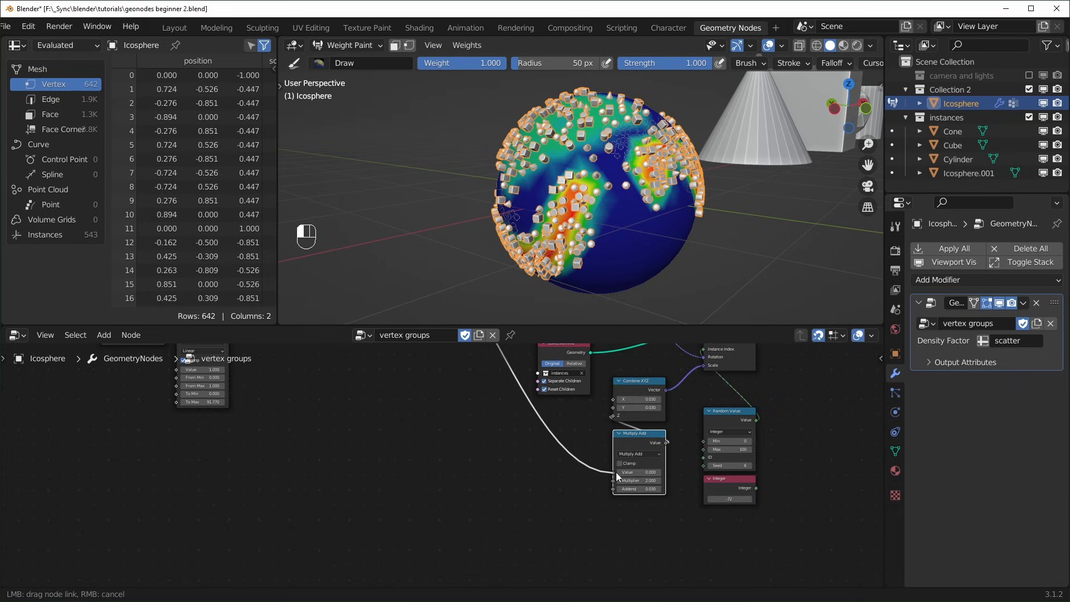
scroll(617, 473, up, 3)
middle_drag(534, 506, 536, 486)
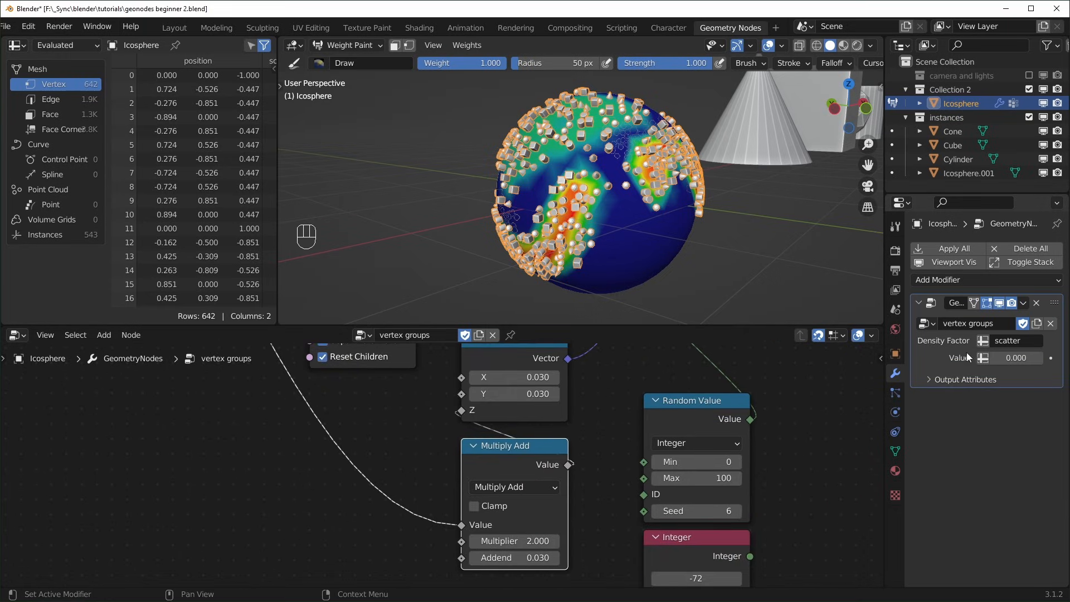
- Create a vertex group named scale on the Icosphere and assign it as the modifier's Value attribute
click(896, 451)
click(1051, 294)
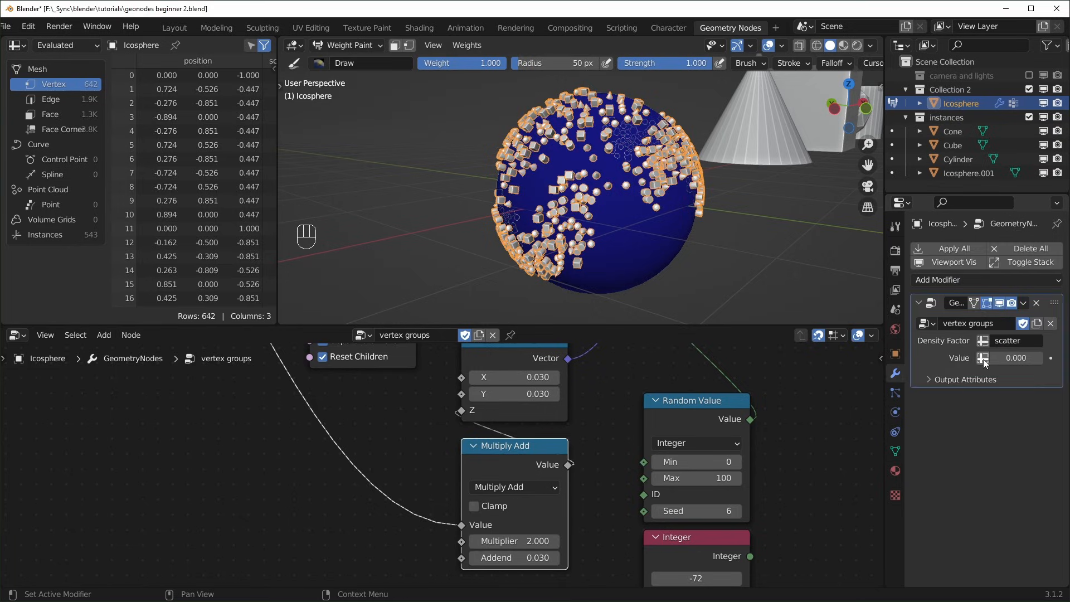
click(983, 358)
click(1015, 359)
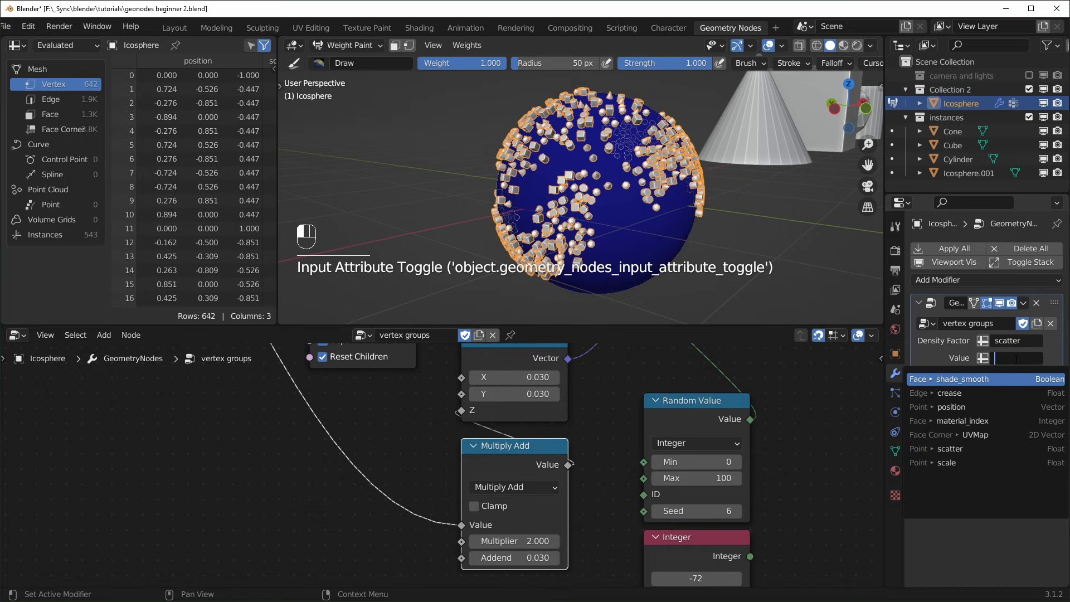
click(949, 463)
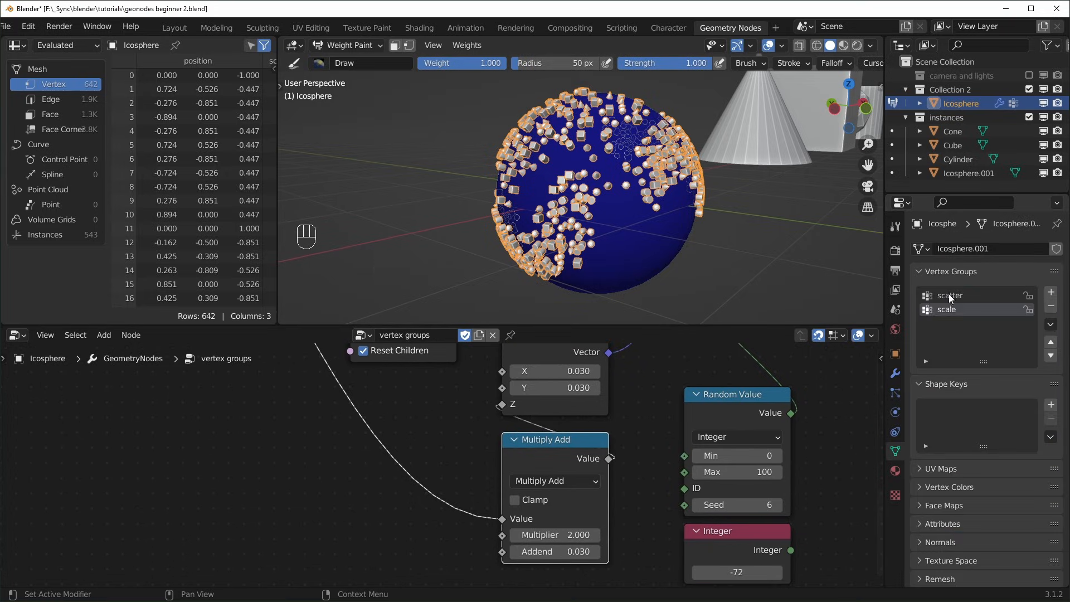
- Compare the weights of the scatter and scale vertex groups, ending with scale active
click(949, 295)
click(949, 309)
click(951, 295)
click(949, 311)
click(952, 295)
click(949, 310)
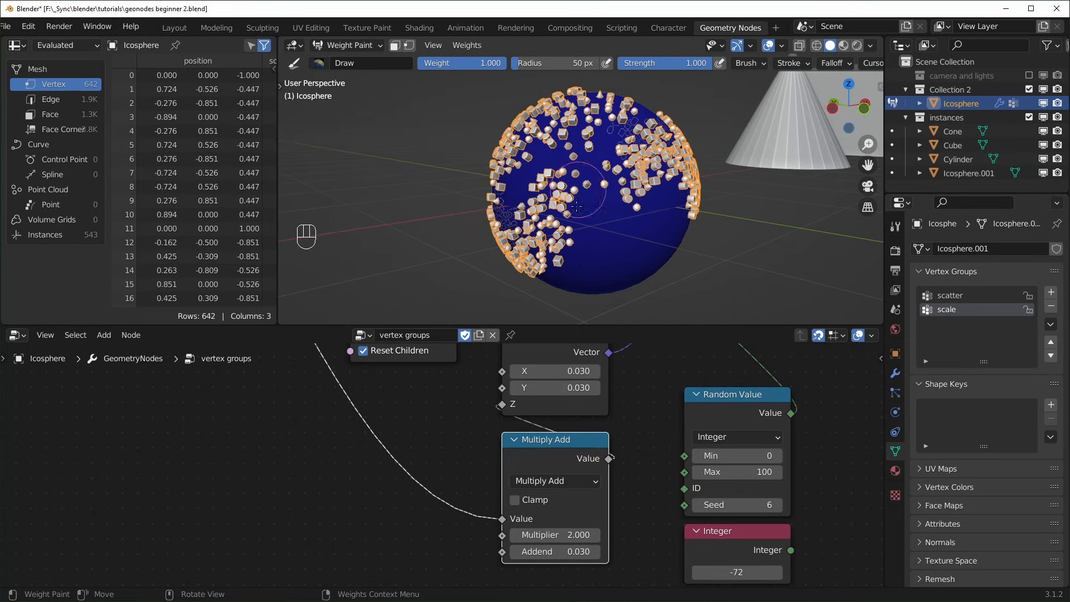
- Paint a patch of weight among the instances in the scale group and set Multiply Add's Multiplier to 0.200
drag(641, 209, 586, 173)
mouse_move(625, 187)
middle_down()
mouse_move(734, 229)
mouse_move(716, 243)
middle_up()
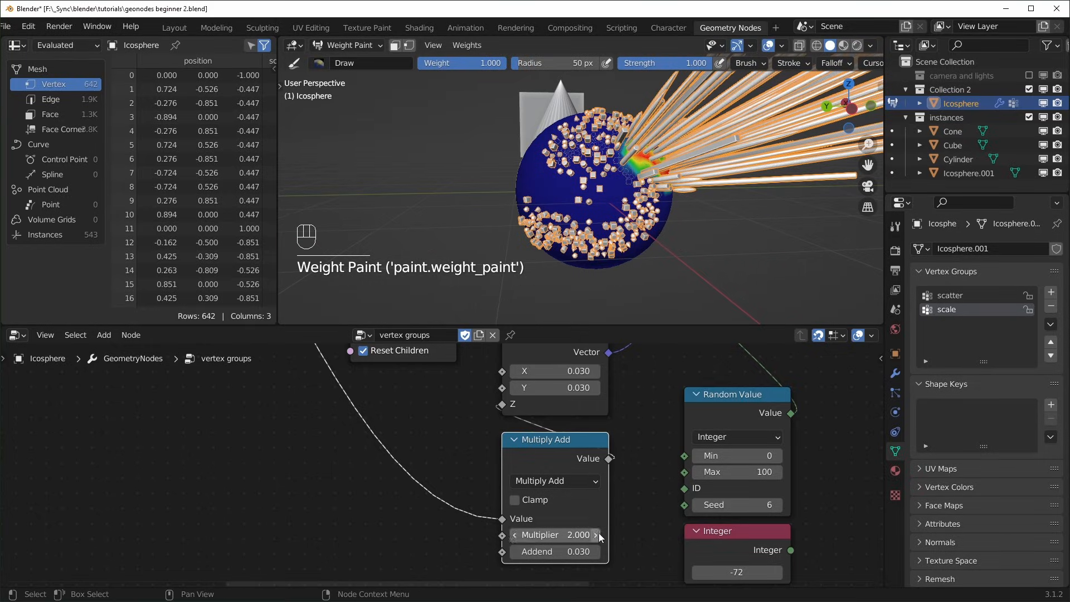
shift+drag(580, 535, 452, 535)
mouse_move(755, 249)
middle_down()
mouse_move(641, 231)
mouse_move(726, 207)
mouse_move(689, 253)
middle_up()
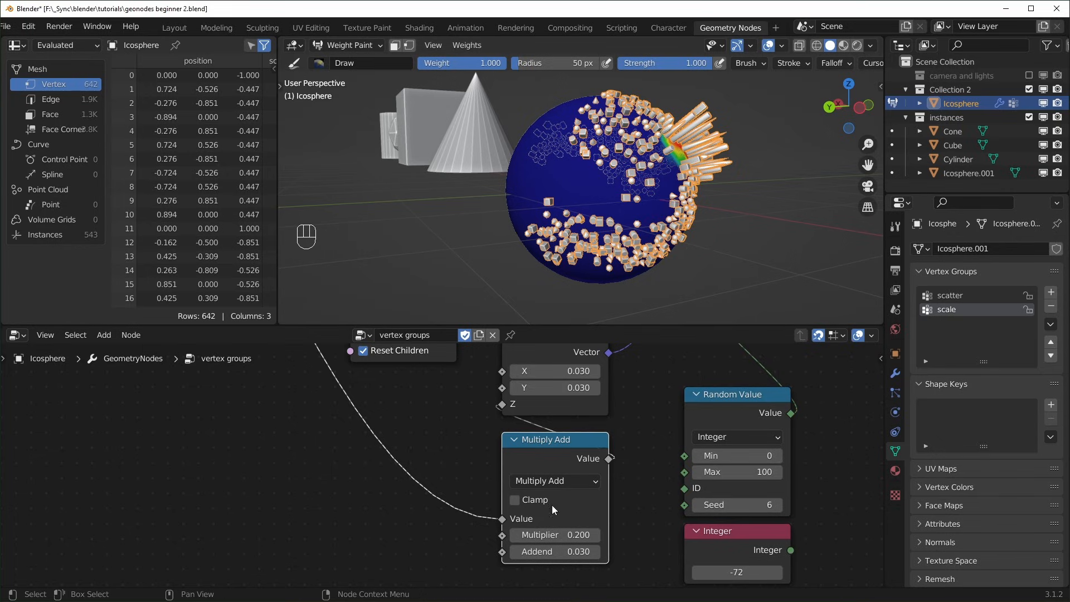
- Paint another patch of weight on the Icosphere's surface in the scale vertex group
middle_drag(649, 178, 613, 200)
click(573, 178)
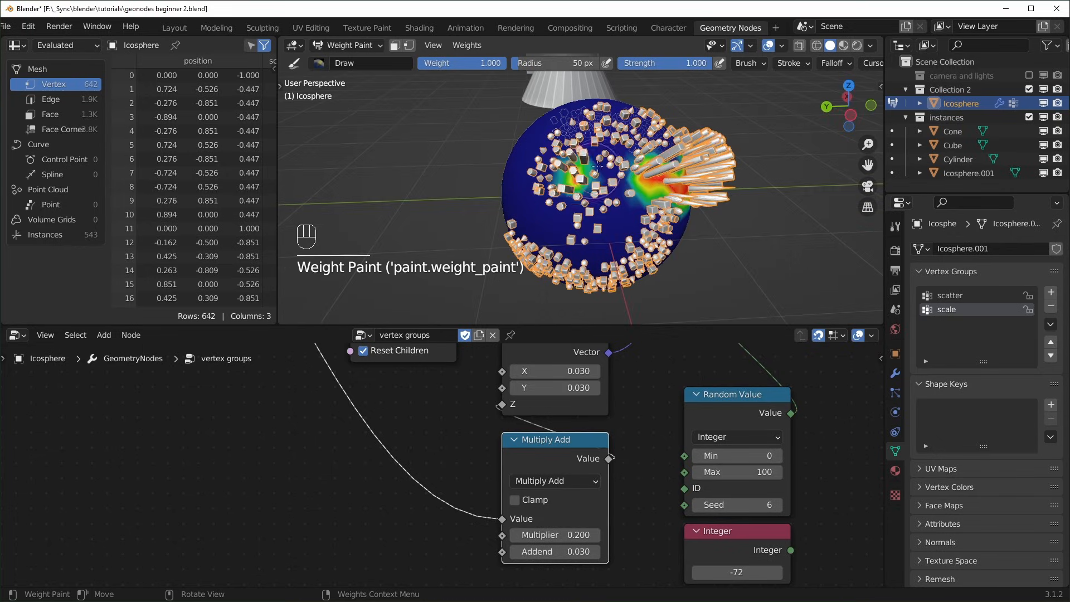
drag(588, 173, 608, 133)
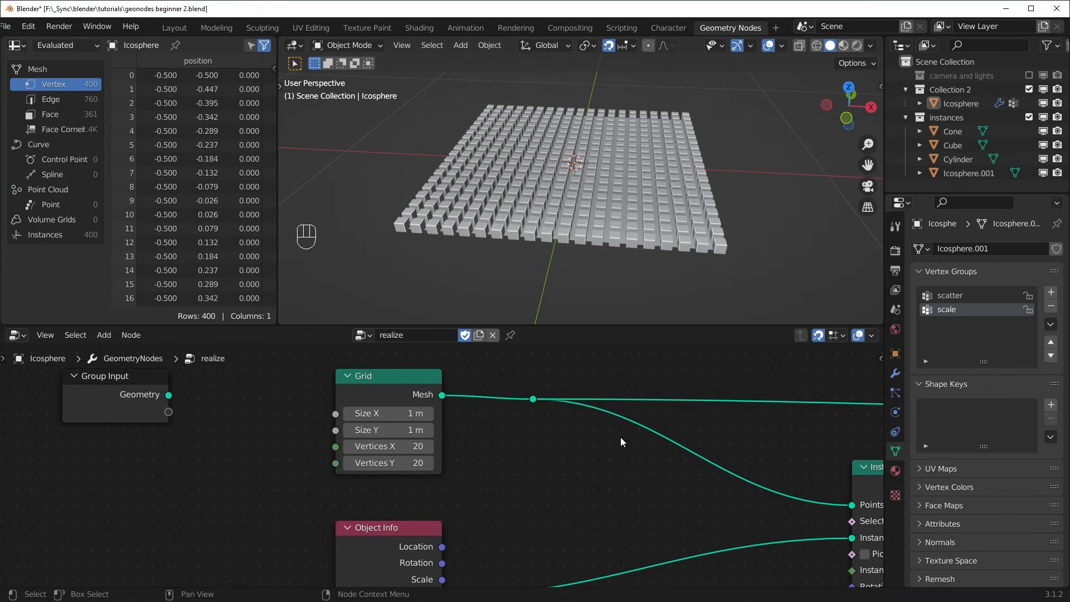
- Add a Realize Instances node beside Instance on Points in the realize node tree, leaving it unconnected
scroll(620, 437, down, 2)
middle_drag(821, 527, 495, 464)
scroll(535, 467, down, 1)
middle_drag(567, 466, 554, 443)
drag(569, 394, 664, 395)
scroll(555, 436, up, 1)
key(shift+a)
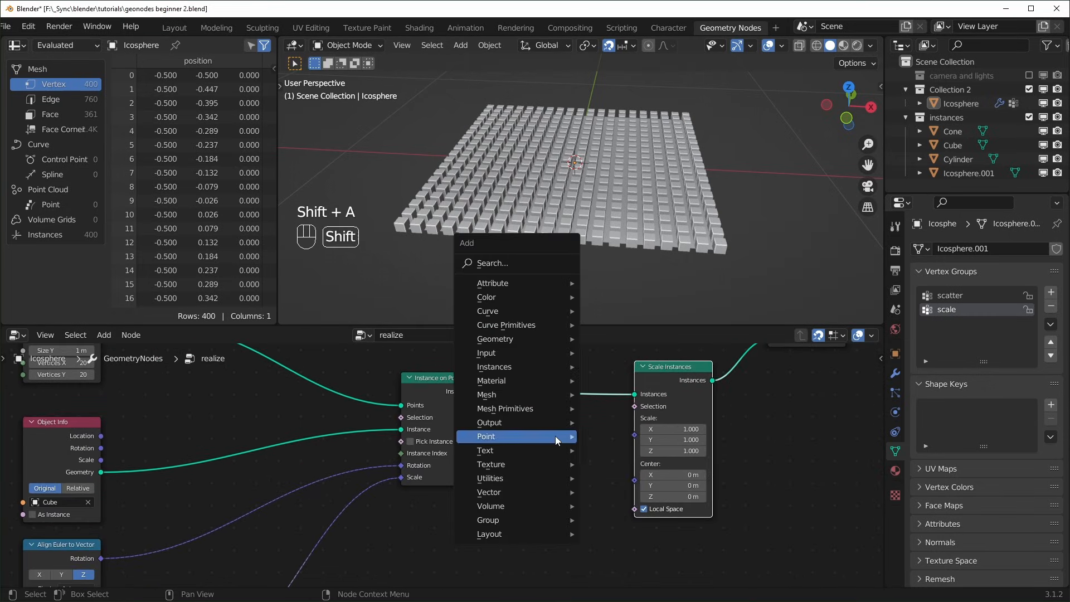
mouse_move(519, 367)
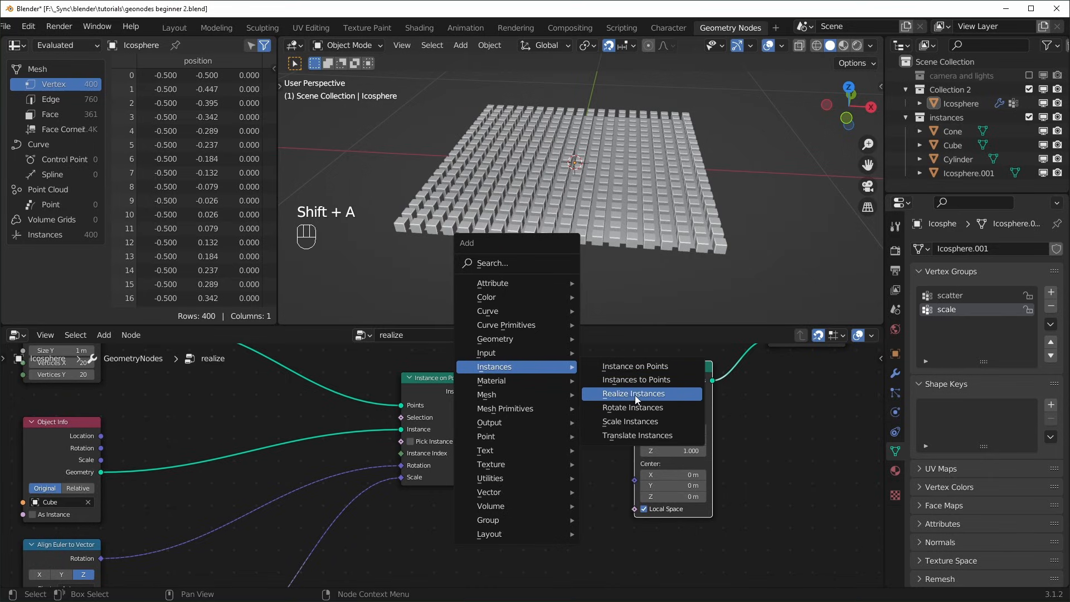
click(650, 393)
click(550, 434)
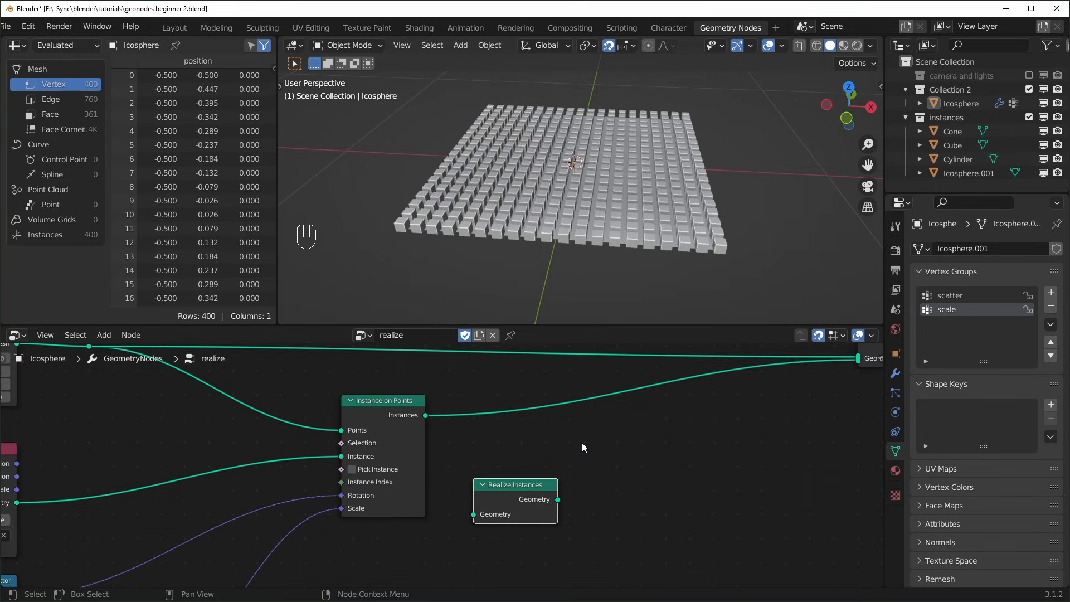
- Insert a Set Position node on the link between Instance on Points and Join Geometry
middle_drag(584, 445, 635, 433)
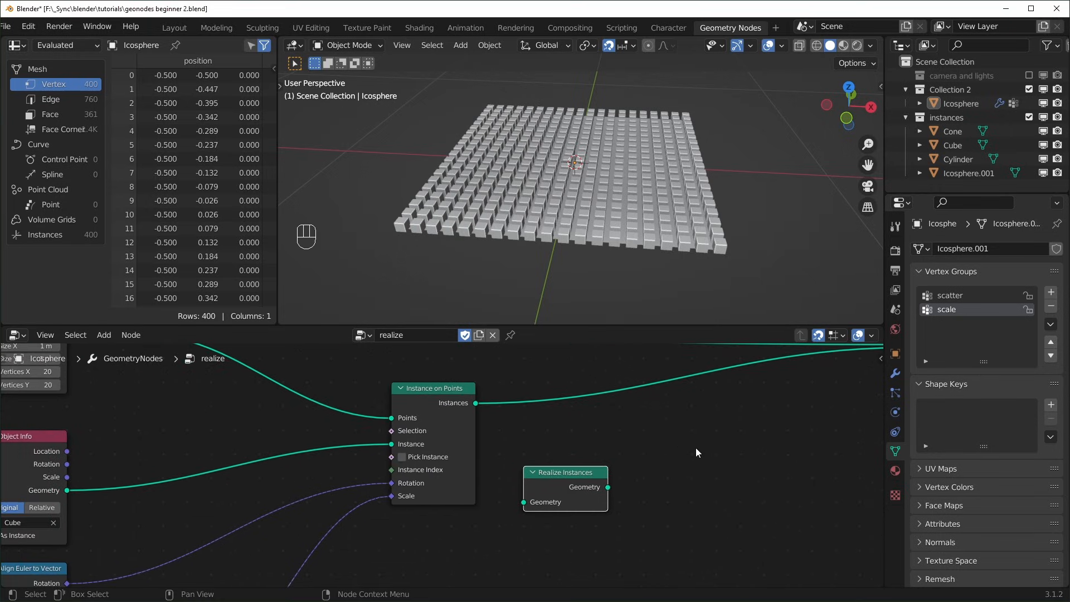
click(718, 446)
key(shift+a)
text(set)
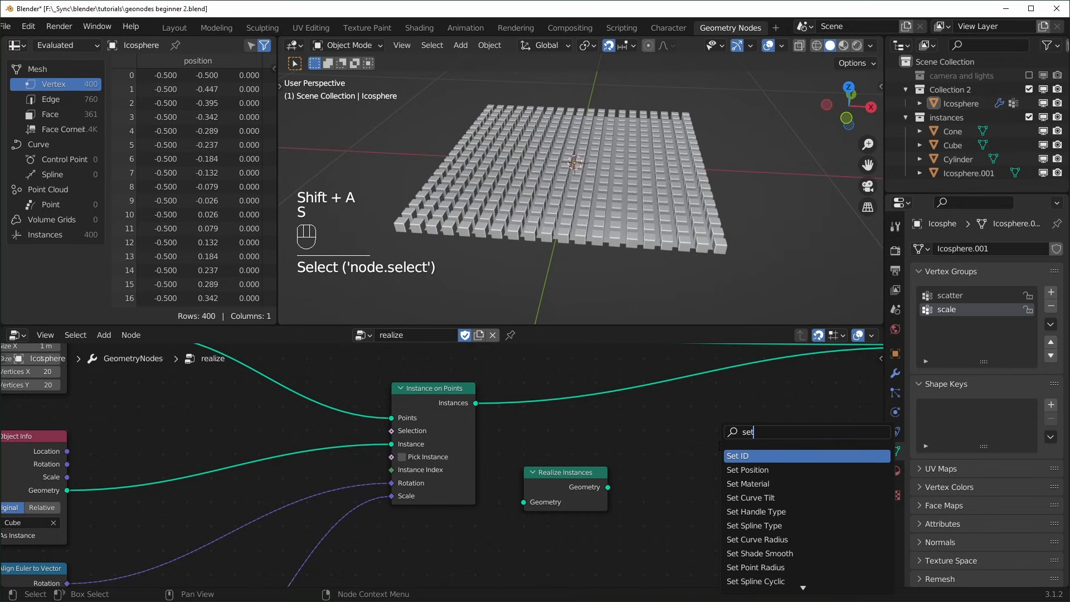
click(748, 470)
click(710, 391)
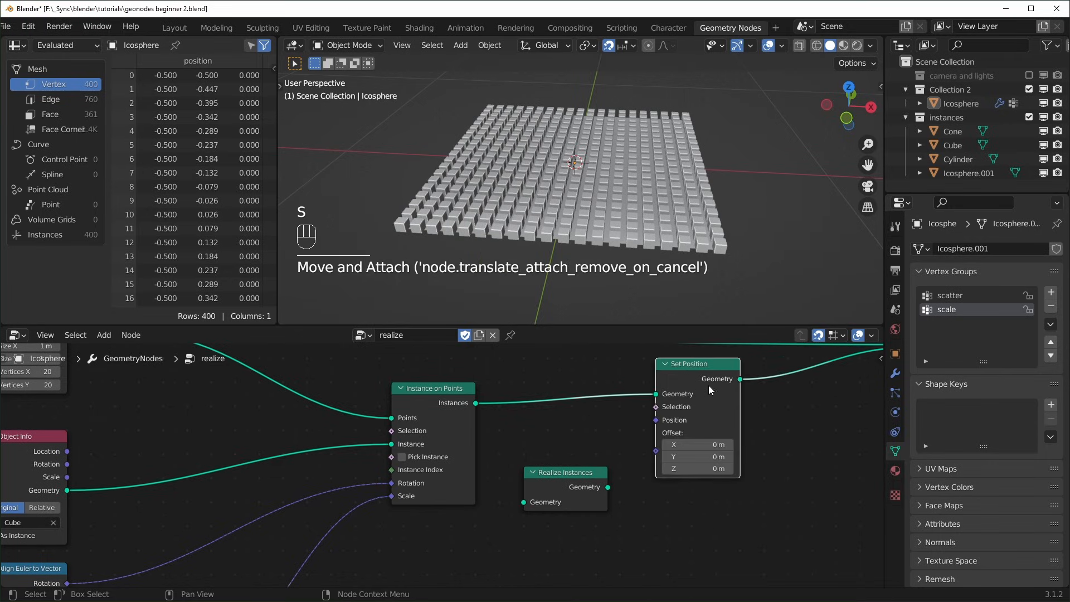
- Look up Displace among the available modifiers and try raising Set Position's Z offset
click(896, 373)
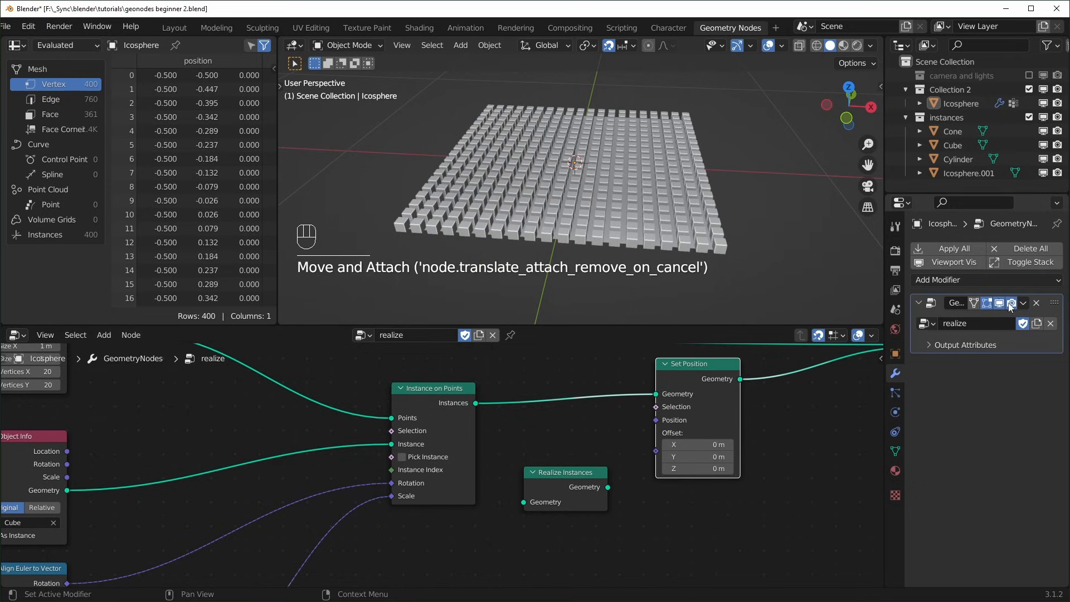
click(1014, 279)
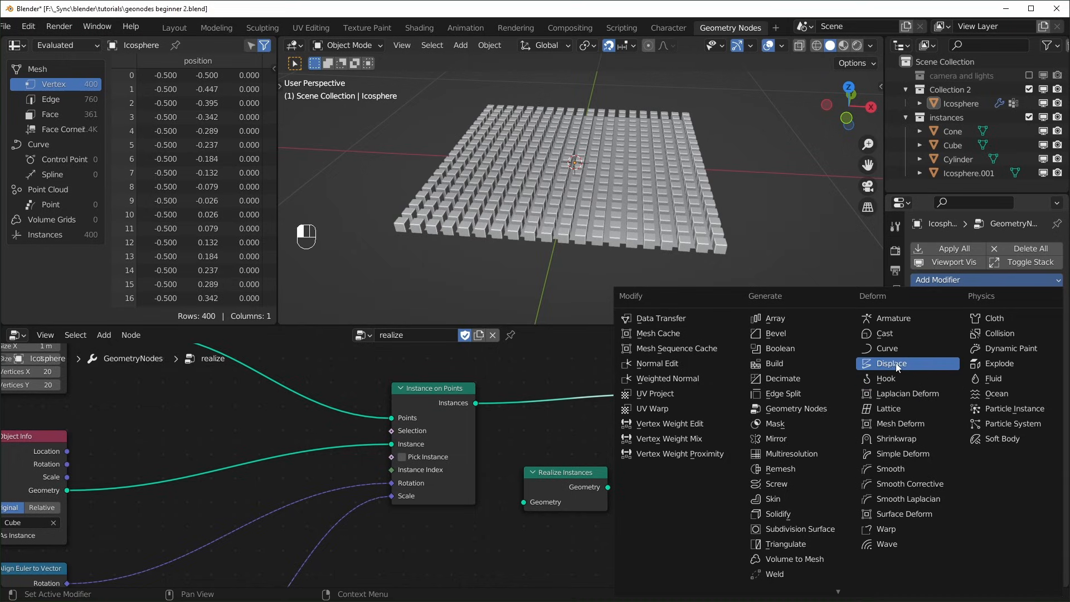
mouse_move(670, 475)
shift+mouse_down()
mouse_move(702, 474)
mouse_move(690, 475)
shift+mouse_up()
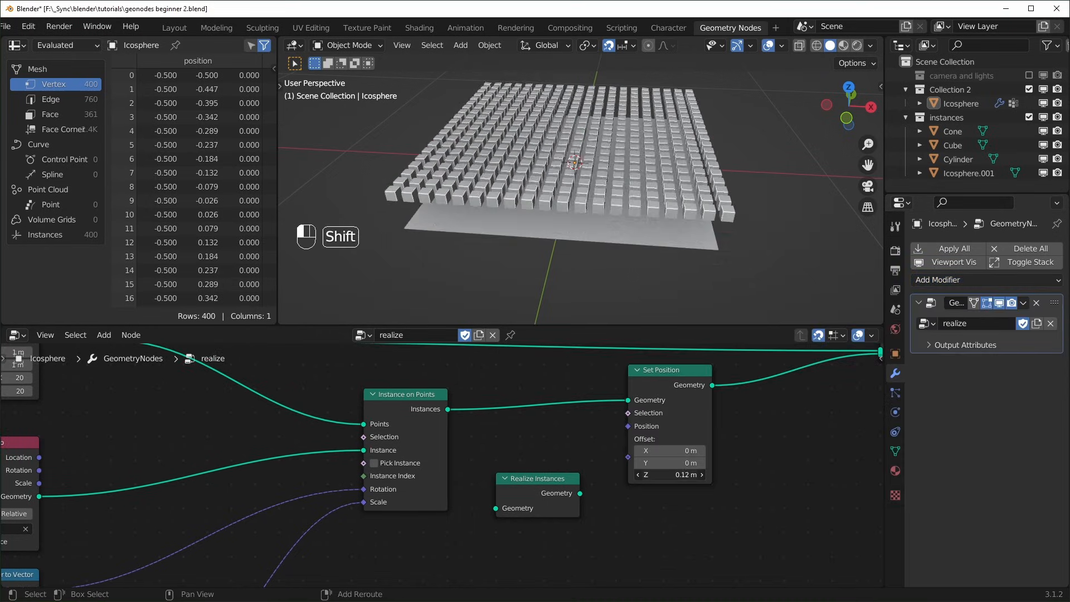
right_click(690, 475)
click(672, 501)
scroll(672, 503, up, 1)
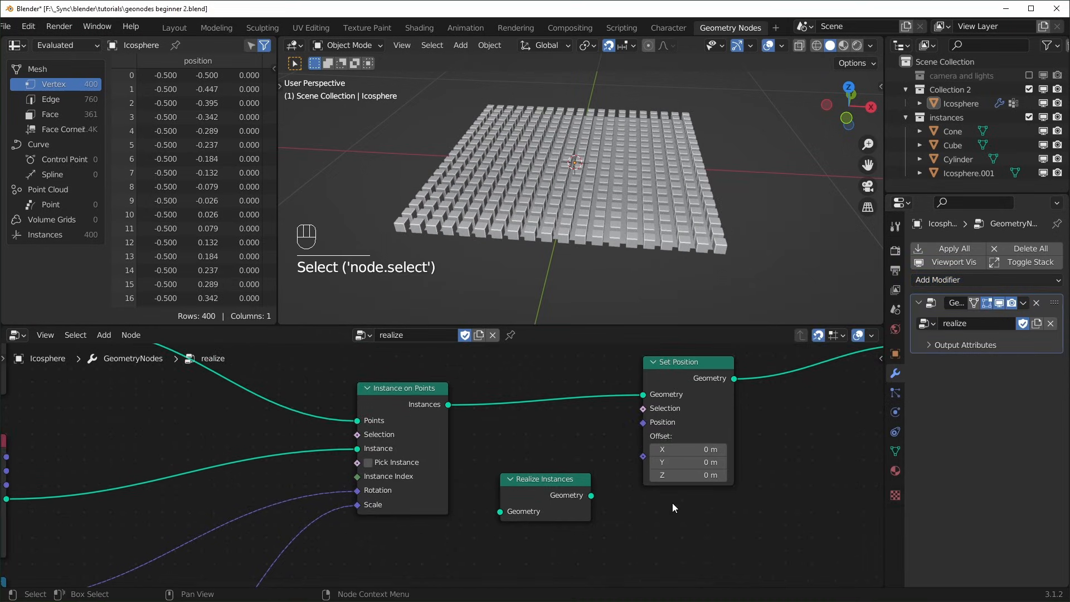
- Add a Noise Texture node below the Realize Instances node
scroll(664, 539, down, 3)
middle_drag(664, 539, 660, 492)
scroll(650, 488, up, 3)
key(shift+a)
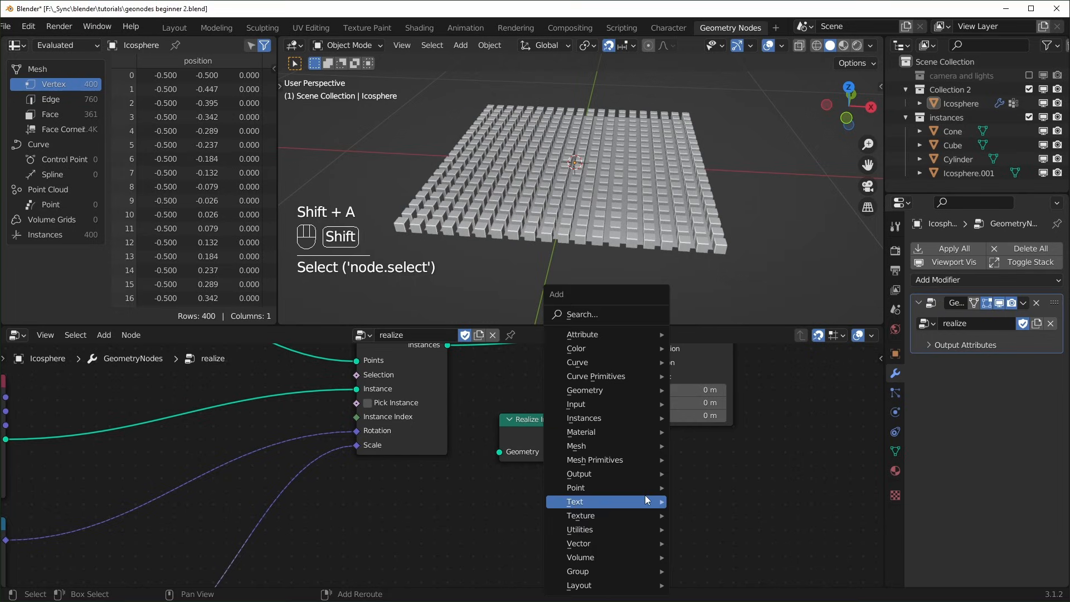
text(snoise)
key(Down)
key(Return)
click(614, 500)
middle_drag(613, 500, 607, 470)
scroll(606, 486, down, 2)
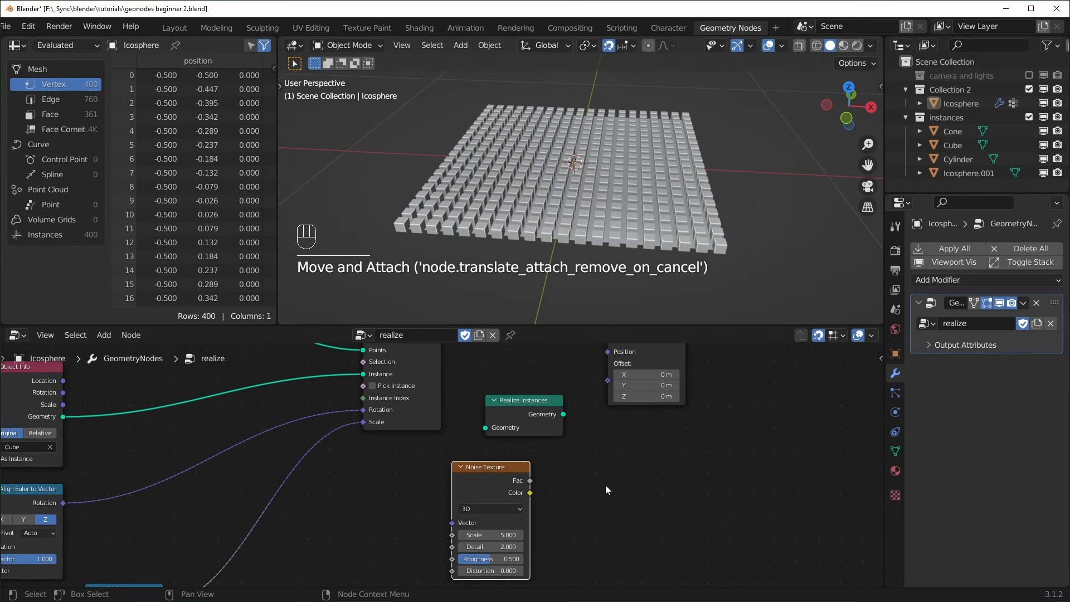
- Add a Math node set to Multiply and link the Noise Texture's Fac output to its first Value
key(shift+a)
text(sadd)
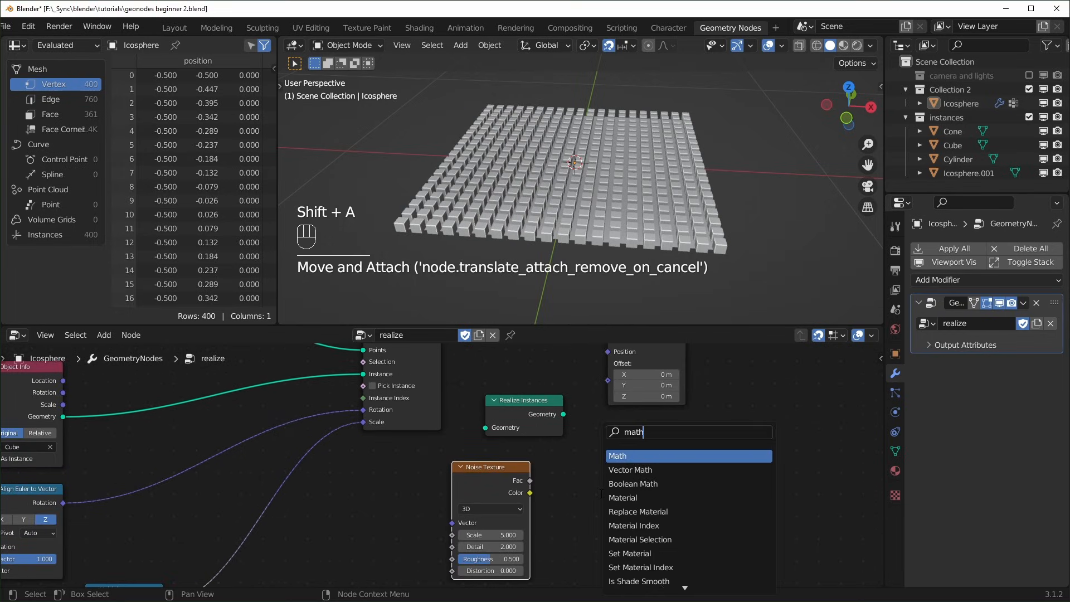
key(Return)
click(556, 461)
click(575, 497)
key(m)
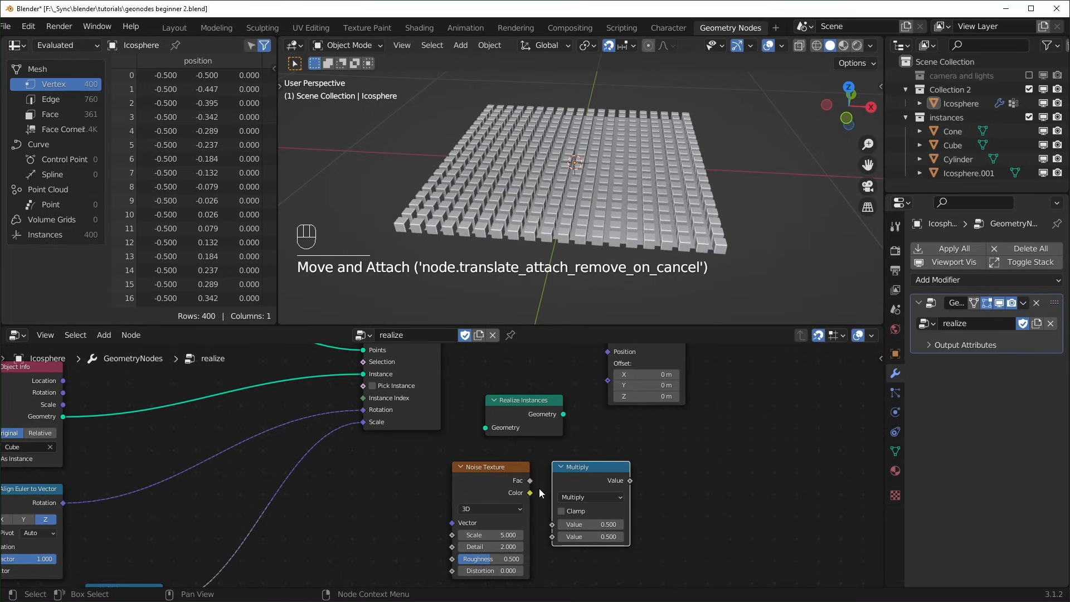
drag(530, 482, 553, 524)
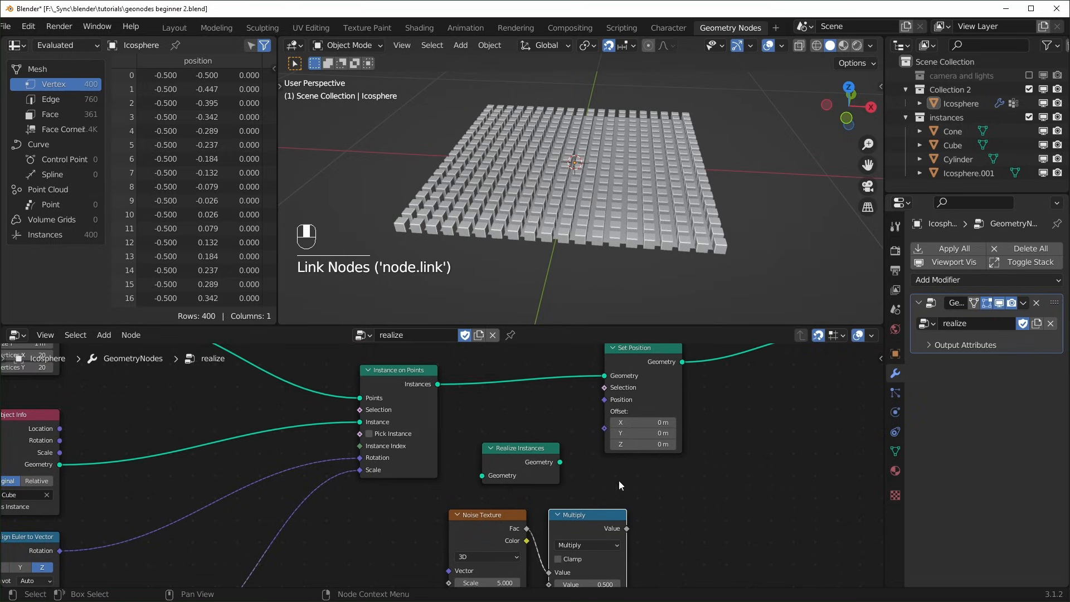
- Move the Noise Texture and Multiply nodes together to make room below Set Position
middle_drag(622, 433, 619, 480)
mouse_move(657, 445)
shift+mouse_down()
mouse_move(702, 444)
mouse_move(657, 445)
shift+mouse_up()
right_click(657, 445)
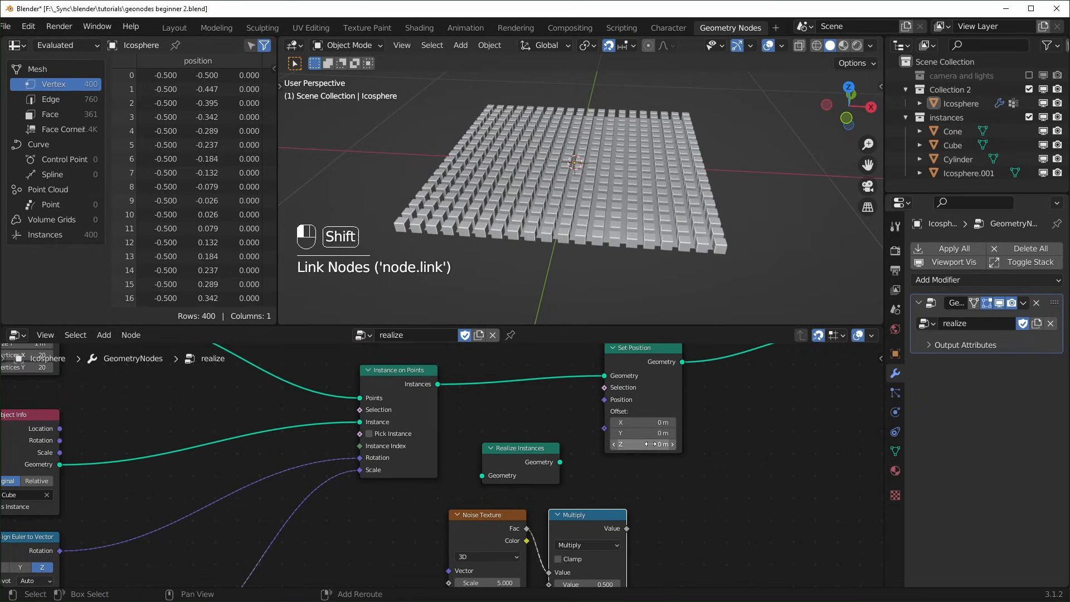
middle_drag(621, 491, 624, 461)
drag(494, 470, 563, 507)
drag(582, 486, 493, 508)
- Feed Set Position's Offset from a new Combine XYZ node and link the Multiply result to its Z input
drag(607, 398, 594, 469)
text(com)
key(Return)
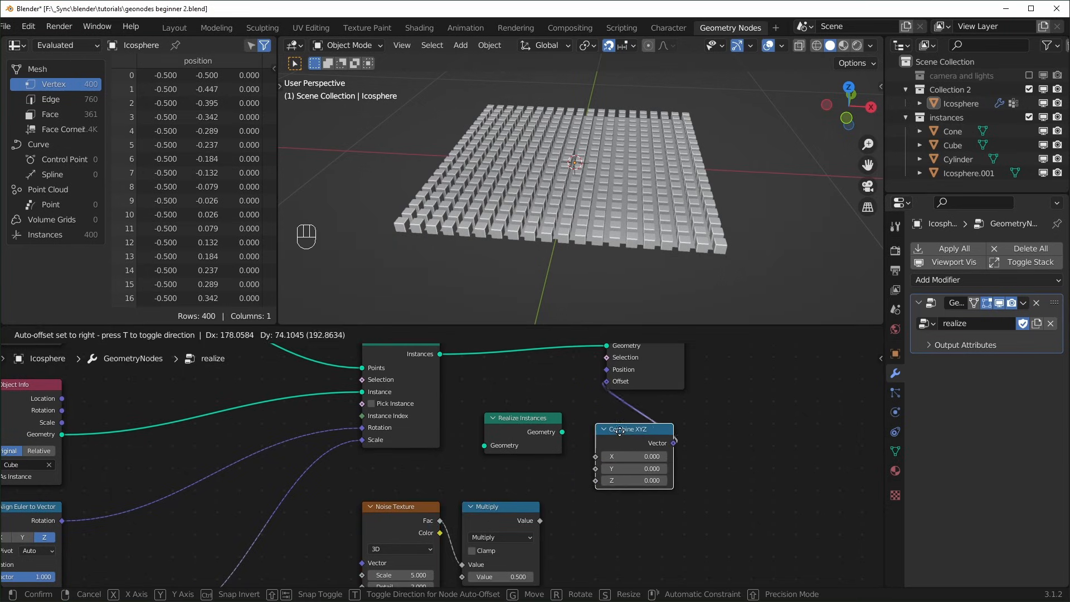
click(674, 426)
drag(541, 520, 595, 470)
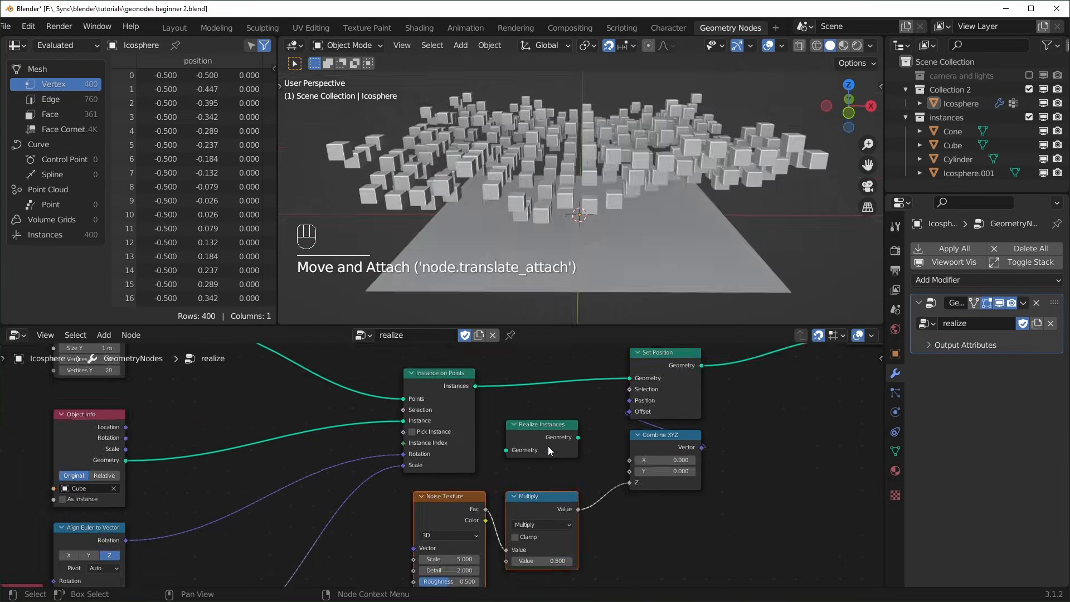
- Line up the Noise Texture and Multiply nodes under Instance on Points and set Multiply's second Value to 0.380
drag(535, 502, 530, 497)
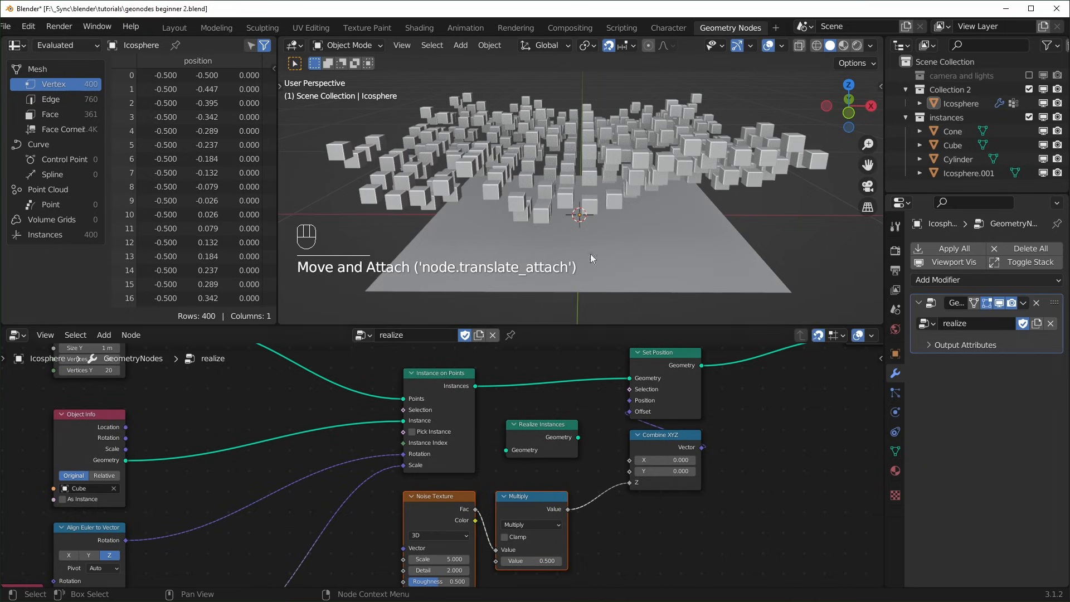
scroll(557, 469, down, 2)
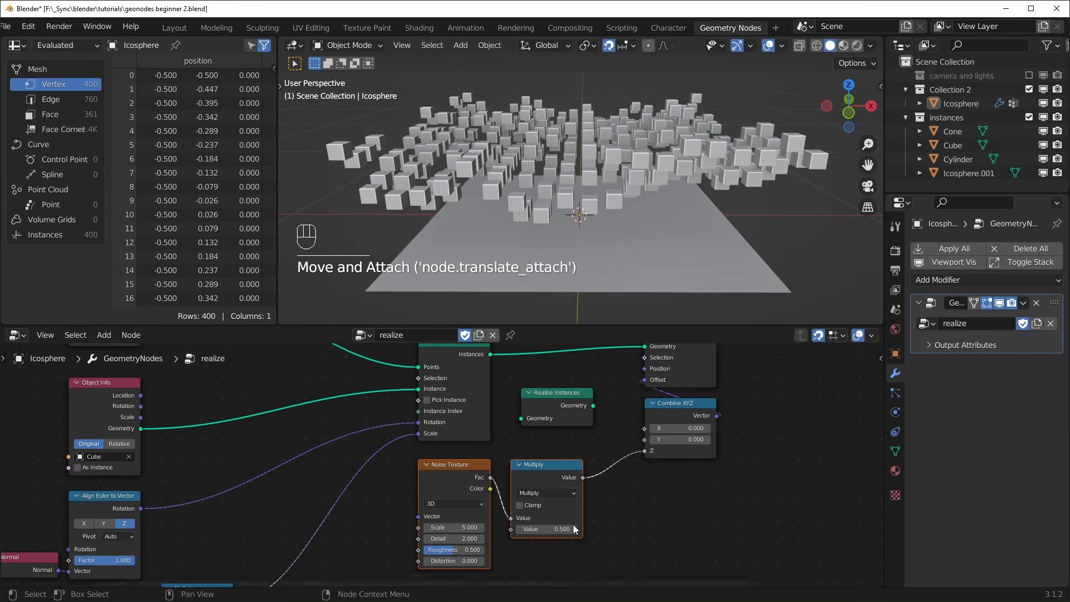
mouse_move(526, 538)
shift+mouse_down()
mouse_move(468, 538)
mouse_move(516, 538)
shift+mouse_up()
scroll(633, 153, up, 2)
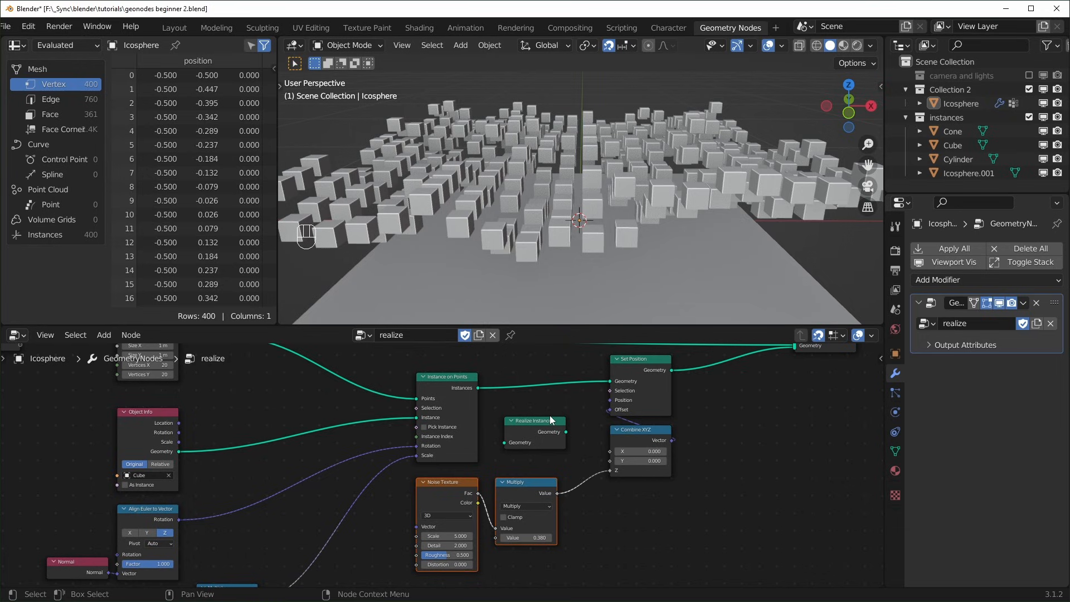
- Insert Realize Instances between Instance on Points and Set Position, and set the Noise Texture's Detail to 0 and Scale to 4.140
drag(545, 426, 536, 384)
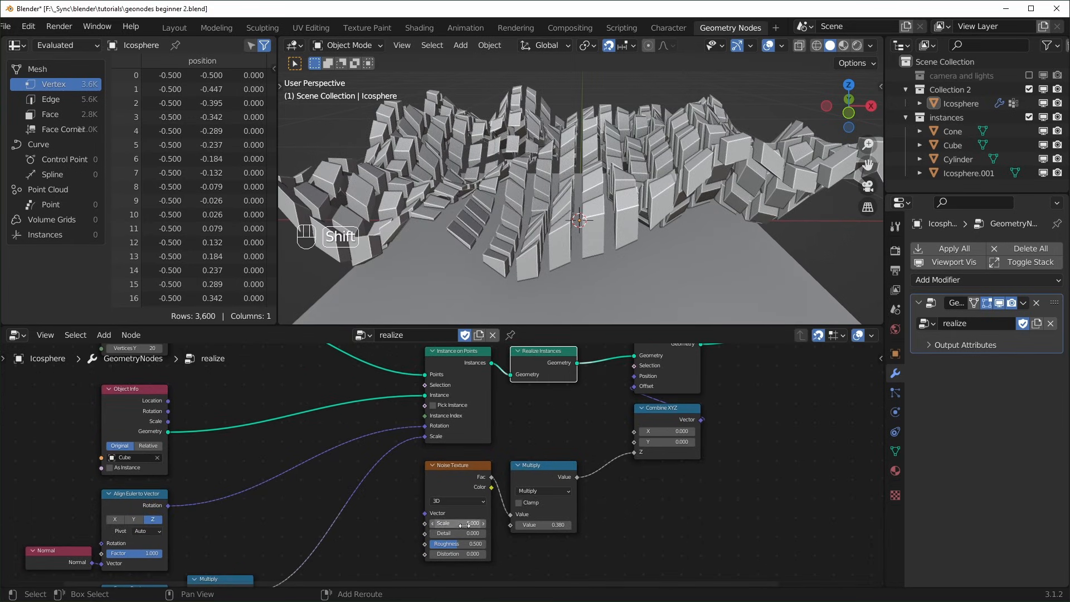
mouse_move(457, 523)
mouse_down()
mouse_move(432, 523)
mouse_move(471, 523)
mouse_up()
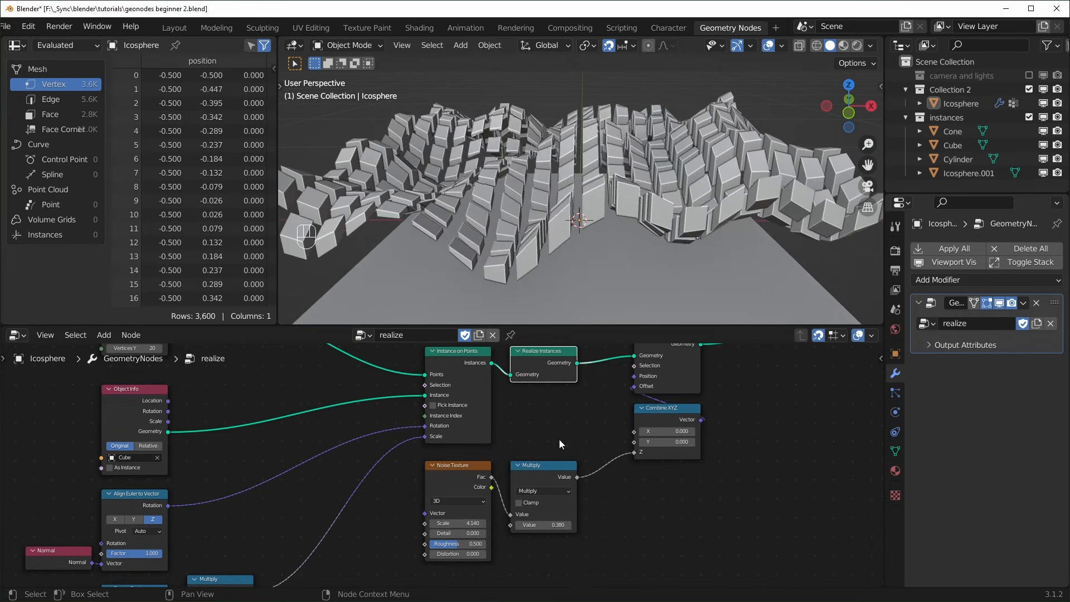
- Detach the Realize Instances node from its links and save the file
alt+drag(550, 366, 549, 414)
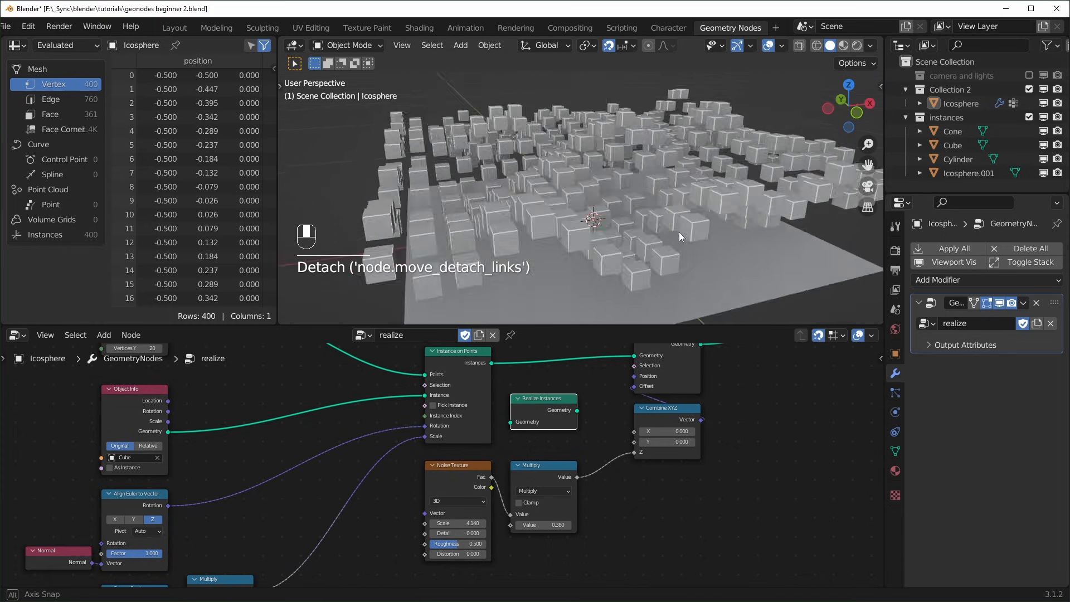
middle_drag(593, 203, 713, 203)
key(ctrl+s)
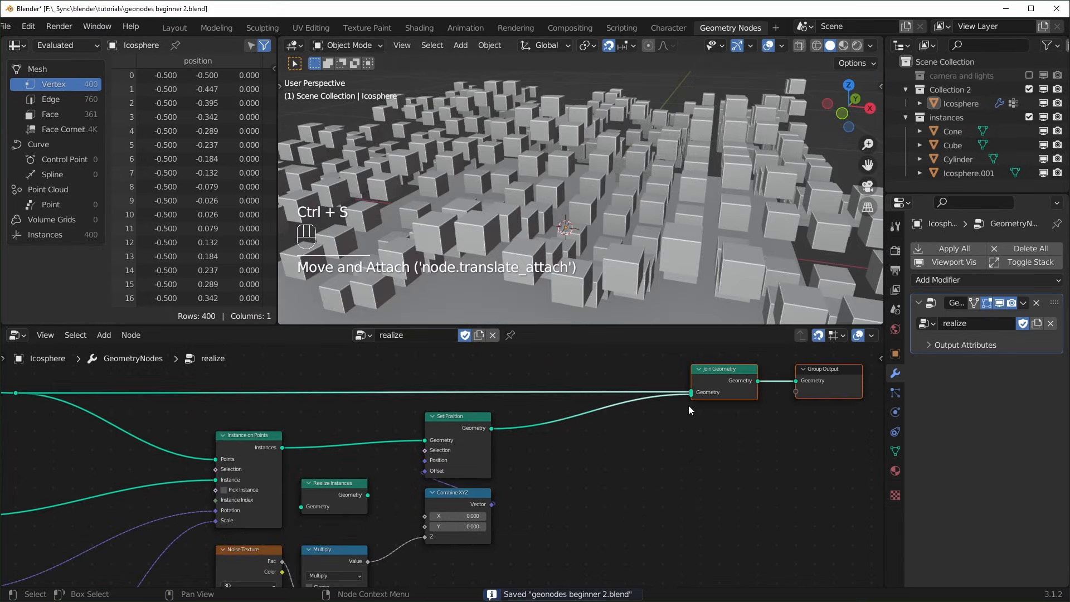
- Add a Set Material node on the link between Set Position and Join Geometry
click(584, 446)
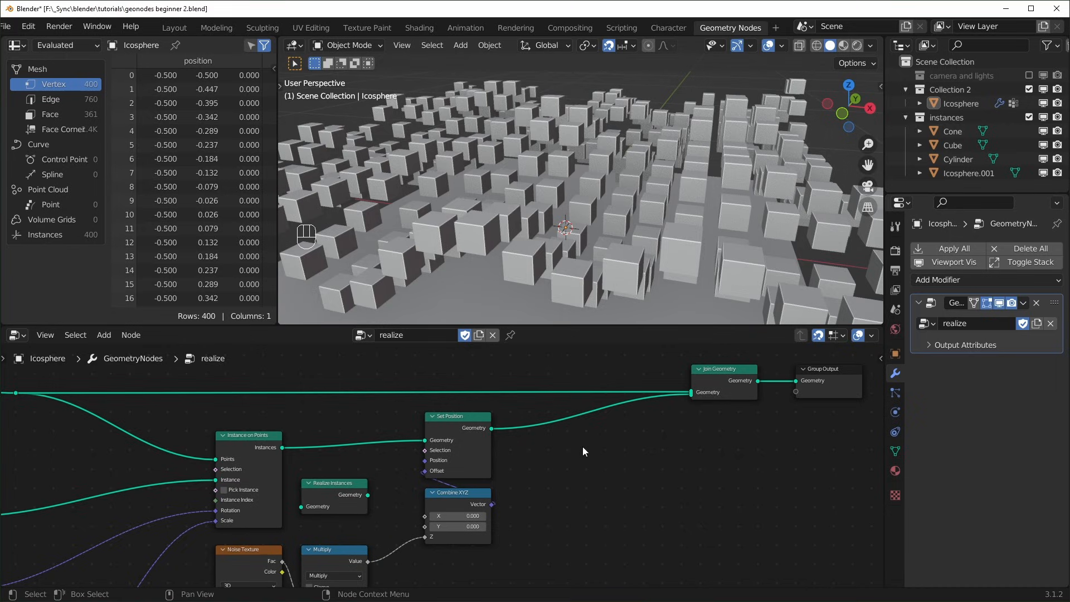
key(shift+a)
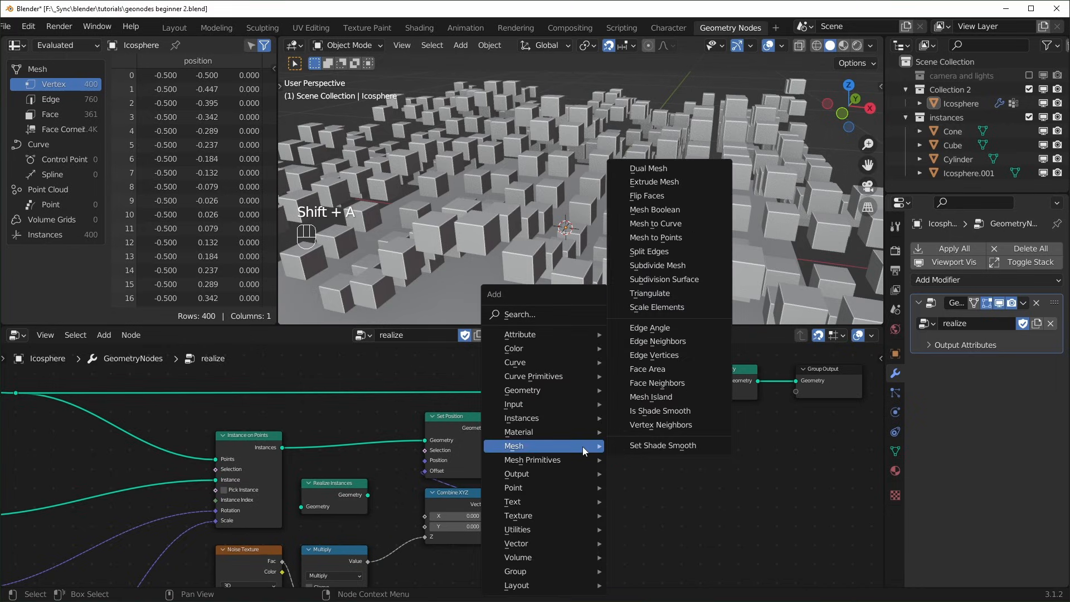
text(set ma)
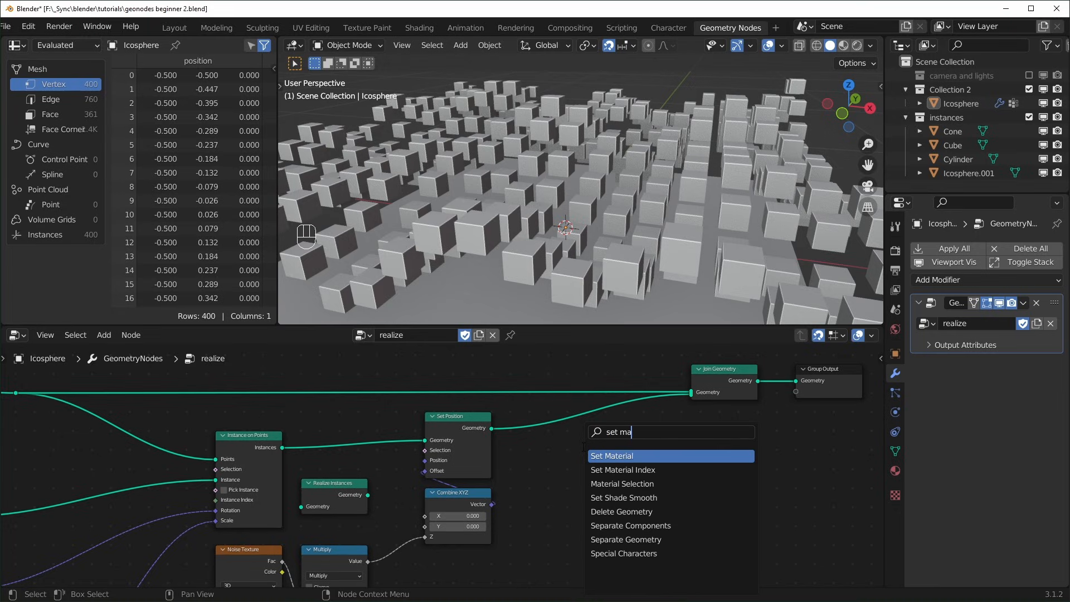
key(Return)
click(576, 445)
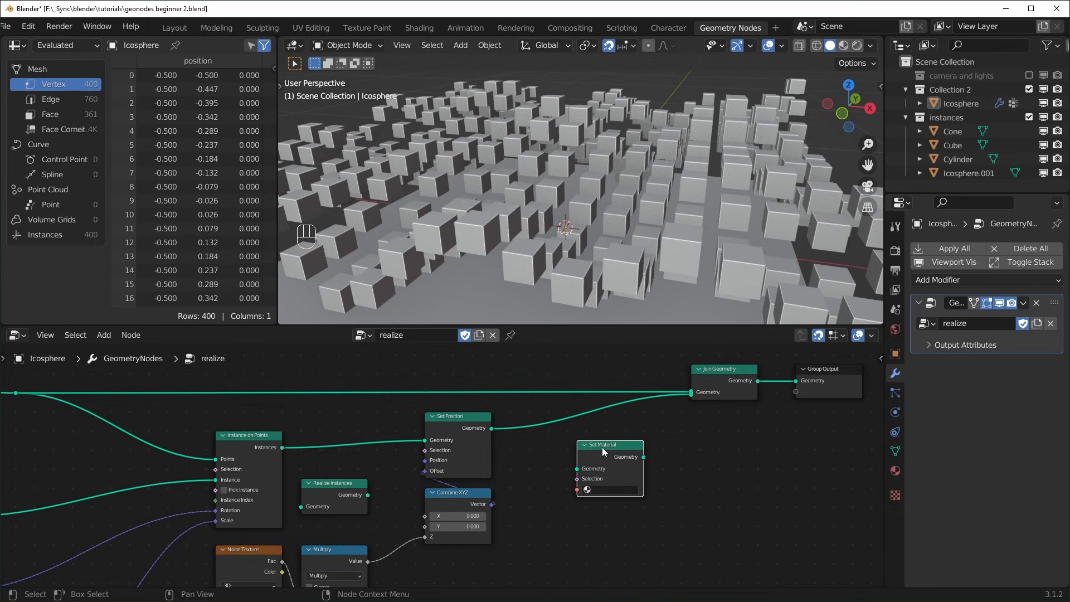
drag(606, 453, 599, 409)
- Create a material named instance on the Icosphere and assign it to the Set Material node
click(896, 471)
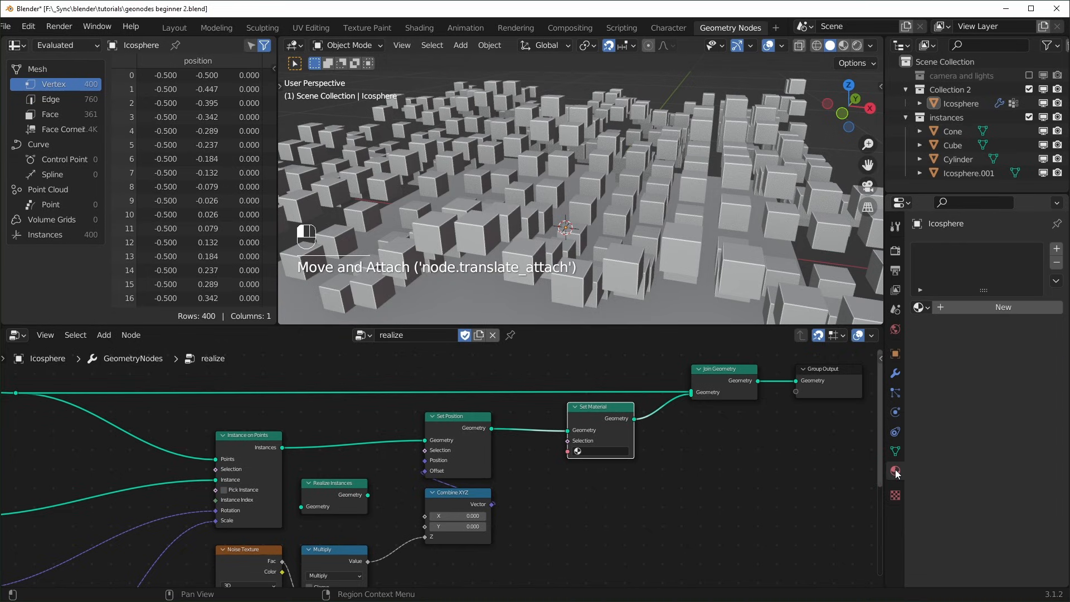
click(976, 312)
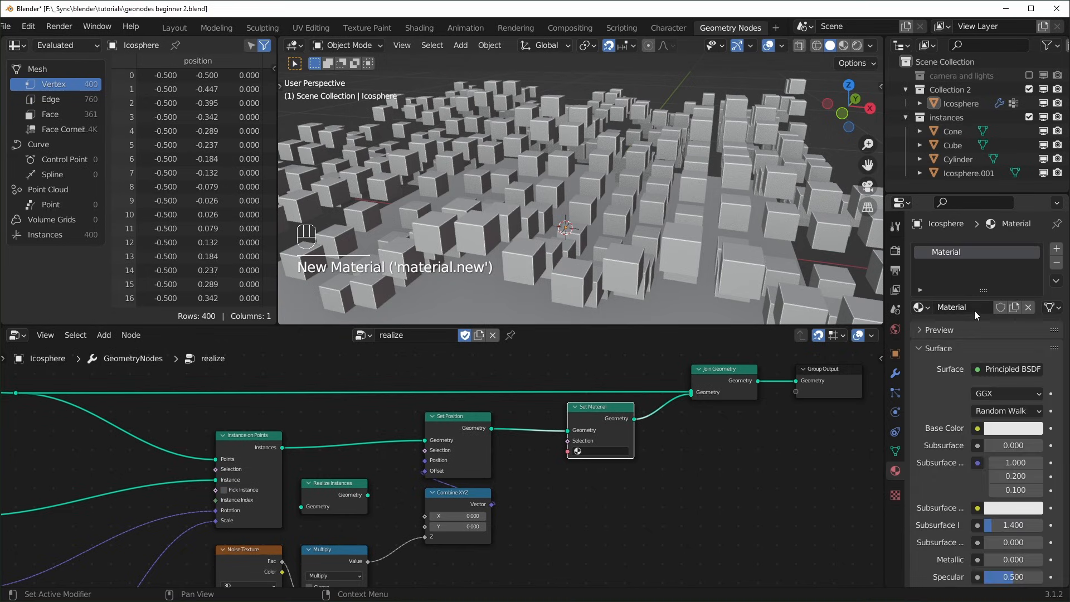
click(977, 312)
text(in)
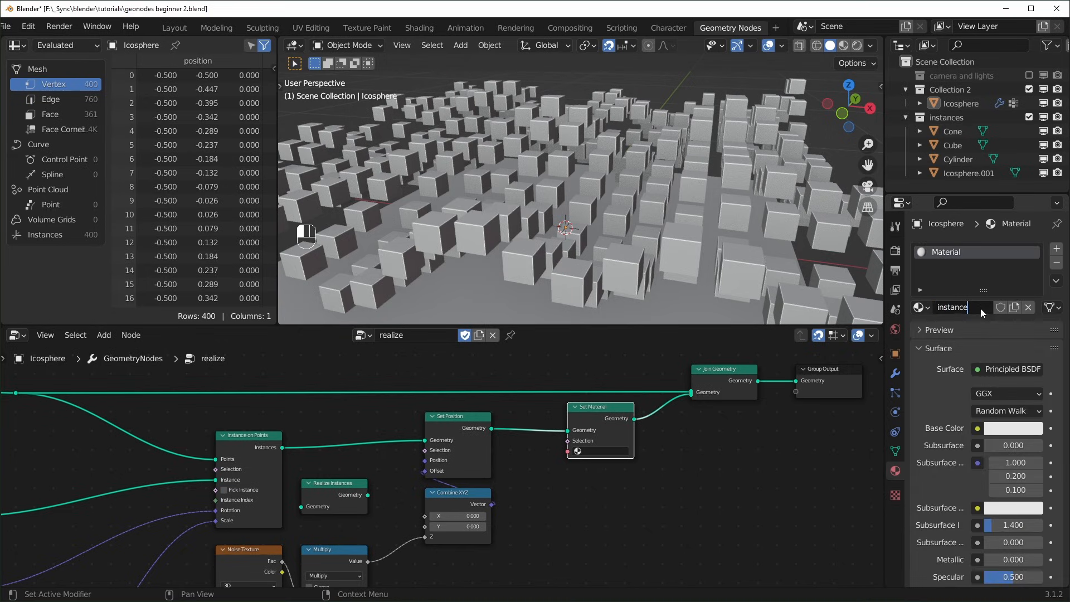
text(stance)
key(Return)
scroll(641, 402, up, 3)
drag(642, 401, 648, 411)
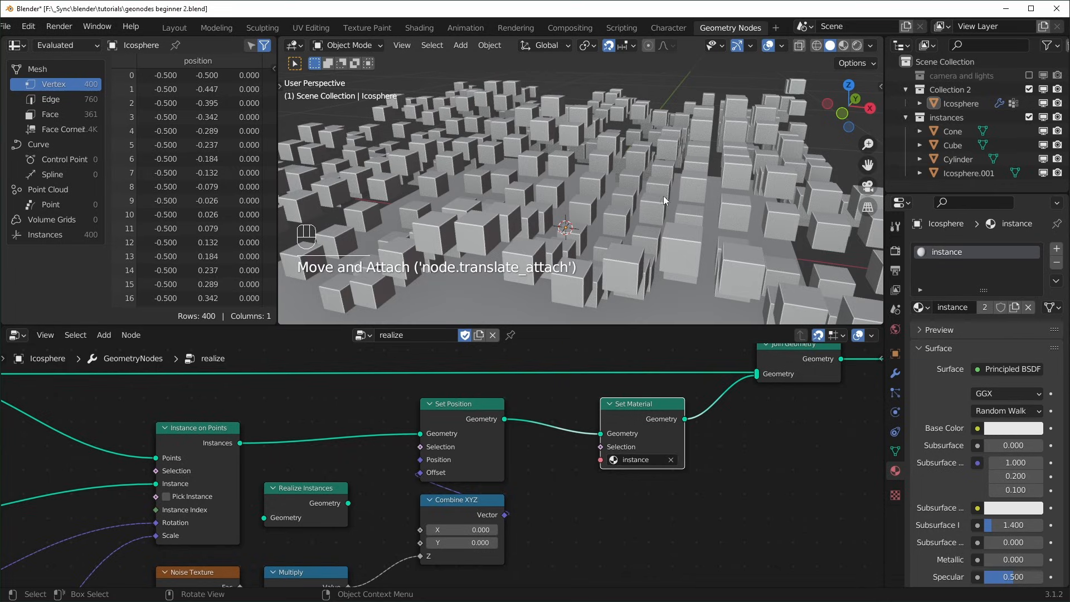
- Add a Voronoi Texture with Texture Coordinate and Mapping nodes to the instance material in the Shading workspace
middle_drag(663, 196, 590, 139)
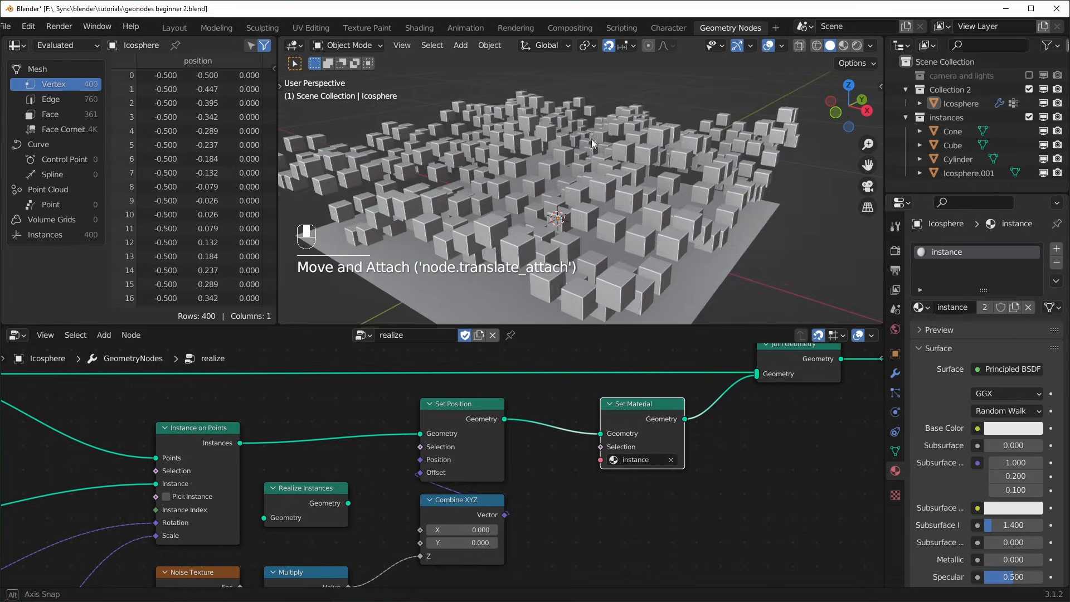
click(423, 27)
middle_drag(312, 219, 242, 218)
scroll(226, 210, down, 4)
click(185, 249)
key(shift+a)
click(185, 249)
text(voro)
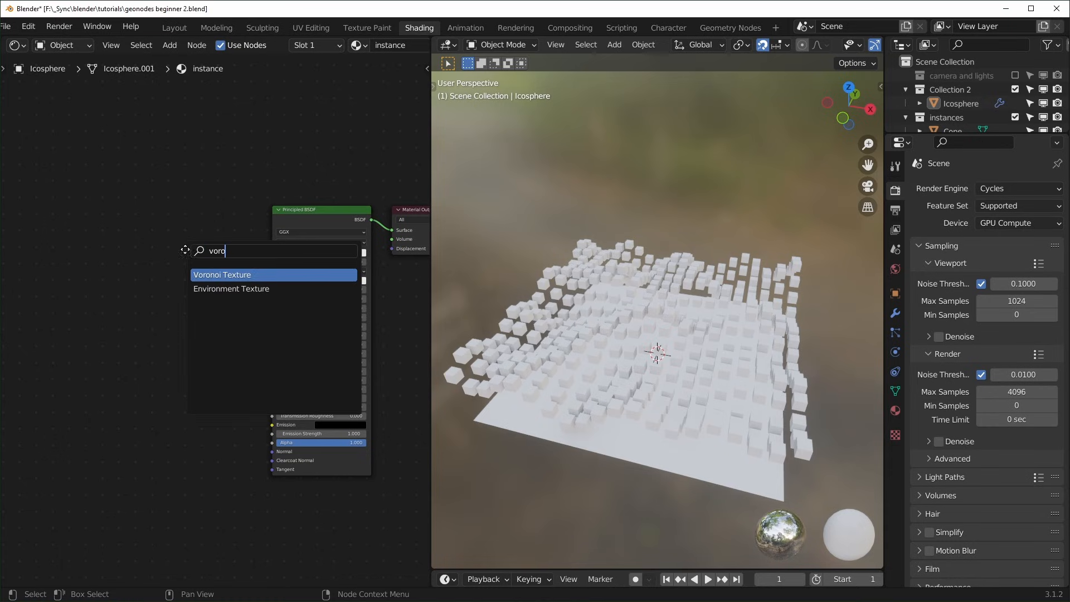
key(Return)
click(187, 245)
scroll(265, 239, up, 2)
key(ctrl+t)
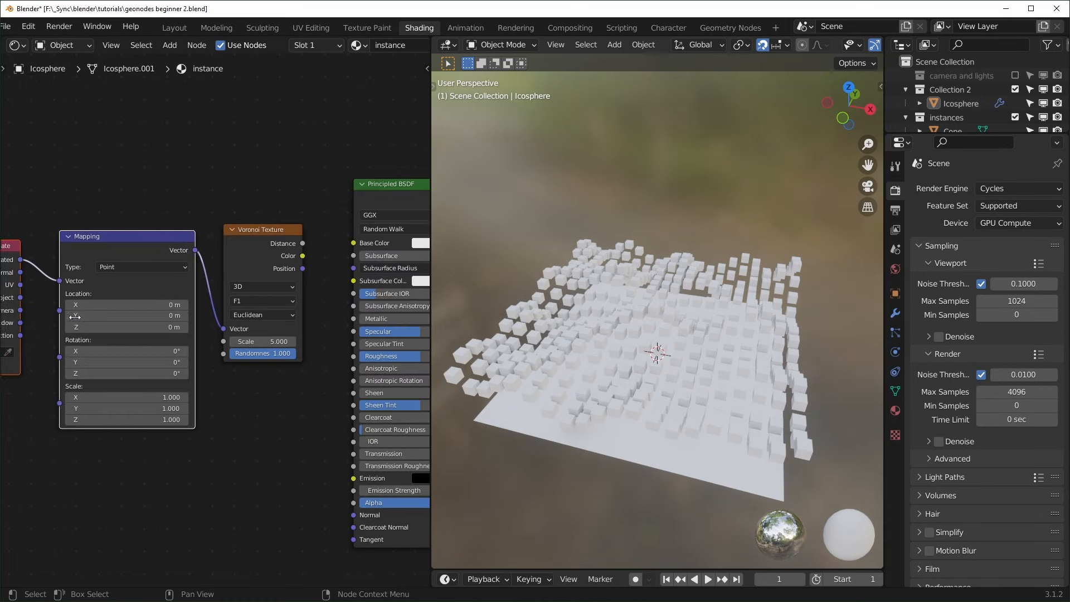
- Feed the Object texture coordinates into the Mapping node and link the Voronoi Color to the Principled BSDF's Base Color
middle_drag(87, 299, 157, 287)
drag(83, 285, 128, 269)
middle_drag(29, 269, 15, 279)
middle_drag(213, 285, 54, 317)
drag(198, 285, 249, 272)
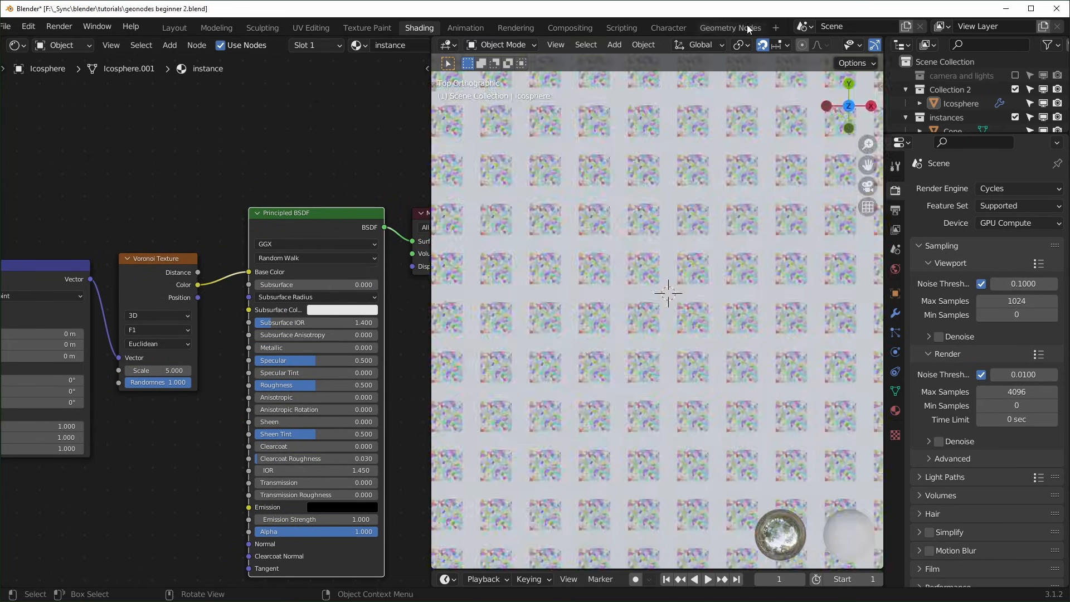
- Set the Voronoi Texture's Scale to 0.710 in the instance material
click(730, 27)
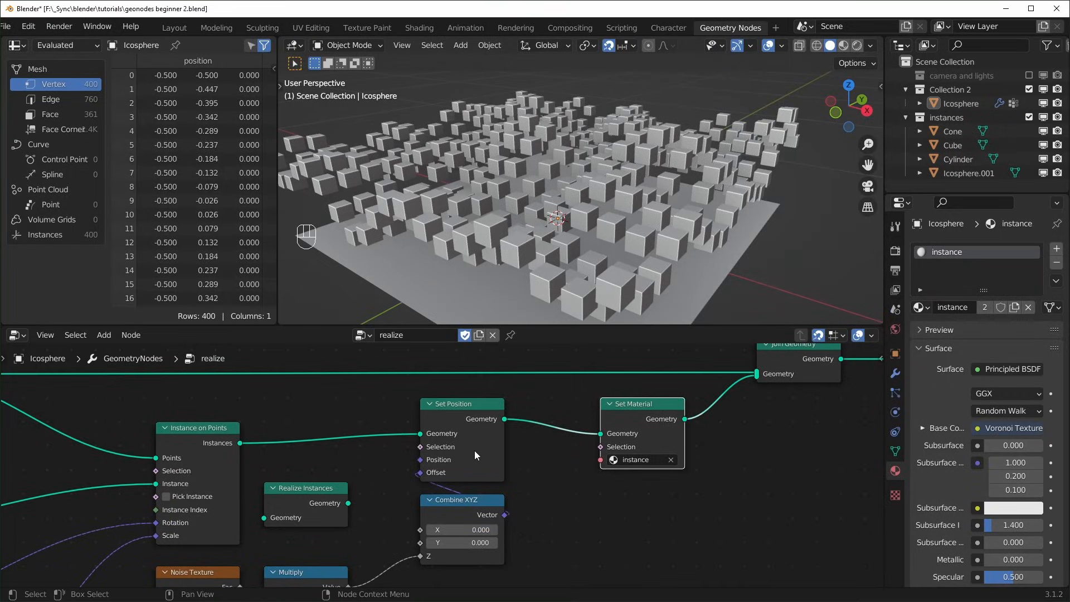
drag(314, 501, 313, 487)
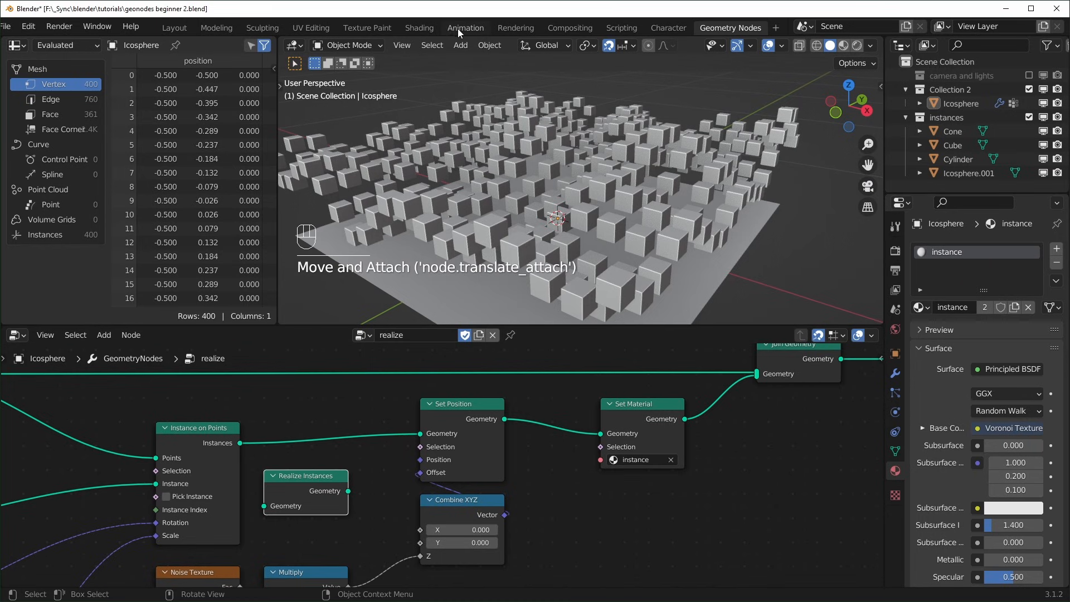
click(420, 28)
scroll(242, 356, up, 1)
drag(237, 362, 208, 362)
scroll(640, 255, up, 3)
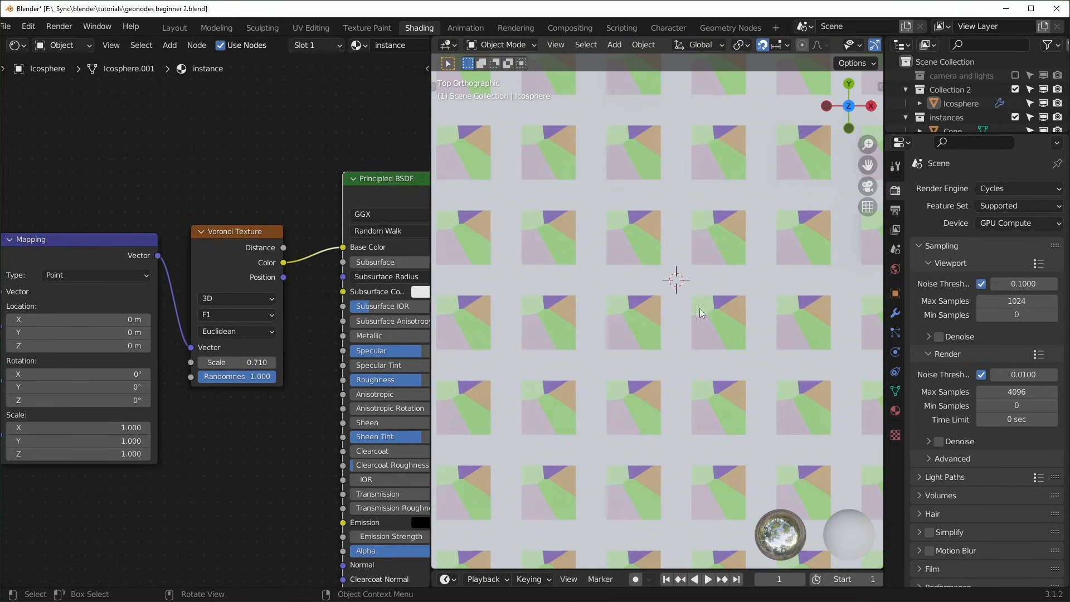
mouse_move(741, 327)
middle_down()
mouse_move(727, 286)
mouse_move(639, 260)
mouse_move(607, 345)
mouse_move(634, 387)
mouse_move(732, 375)
mouse_move(724, 312)
middle_up()
scroll(638, 260, down, 3)
- Show the Geometry Nodes viewport in material preview and set the Noise Texture's Scale to 4.390
click(731, 28)
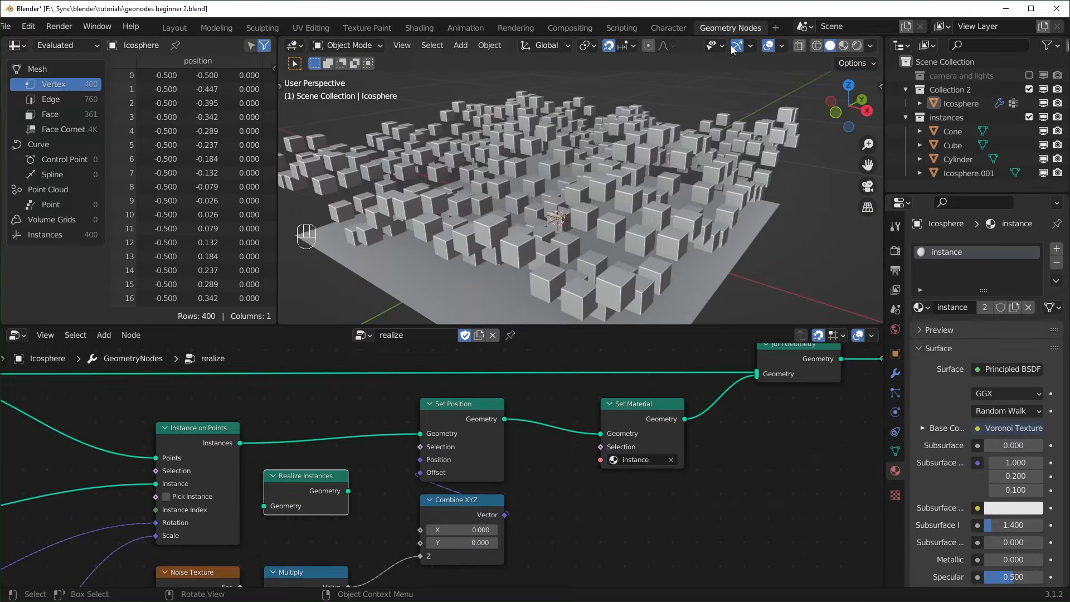
click(843, 45)
mouse_move(687, 427)
middle_down()
mouse_move(845, 317)
mouse_move(914, 316)
middle_up()
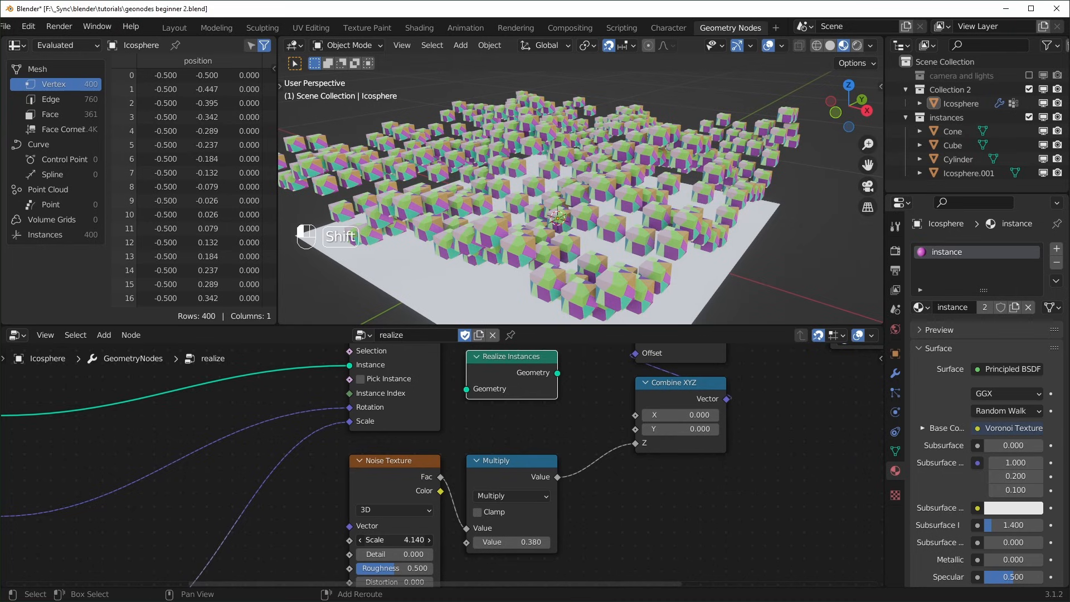
mouse_move(394, 540)
shift+mouse_down()
mouse_move(436, 539)
mouse_move(394, 540)
shift+mouse_up()
- Insert the Realize Instances node between Instance on Points and Set Position, and examine the texture on the realized cubes
middle_drag(512, 393, 528, 472)
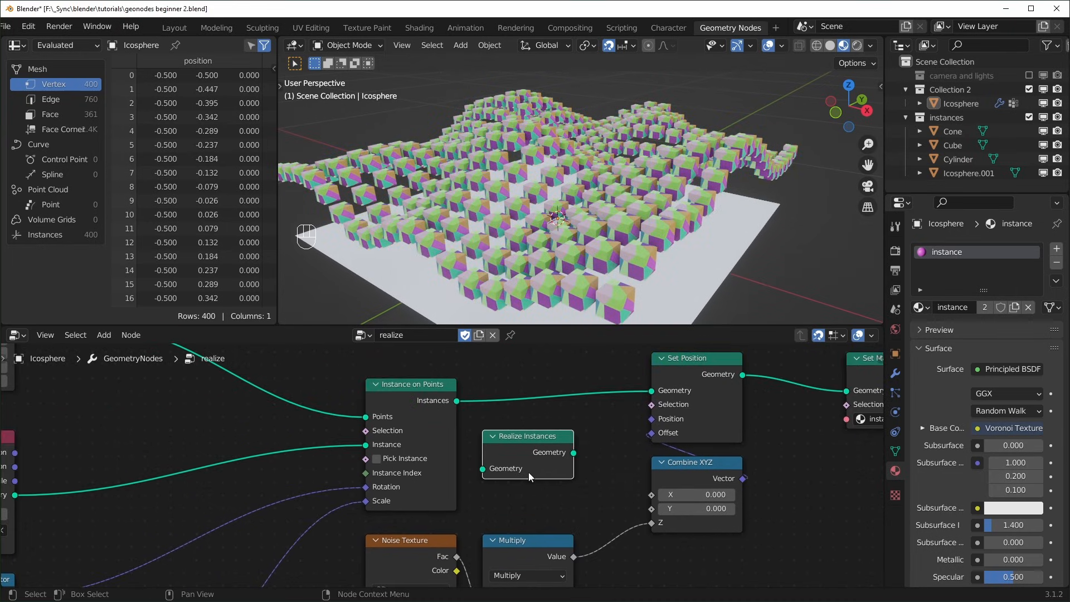
drag(533, 452, 541, 400)
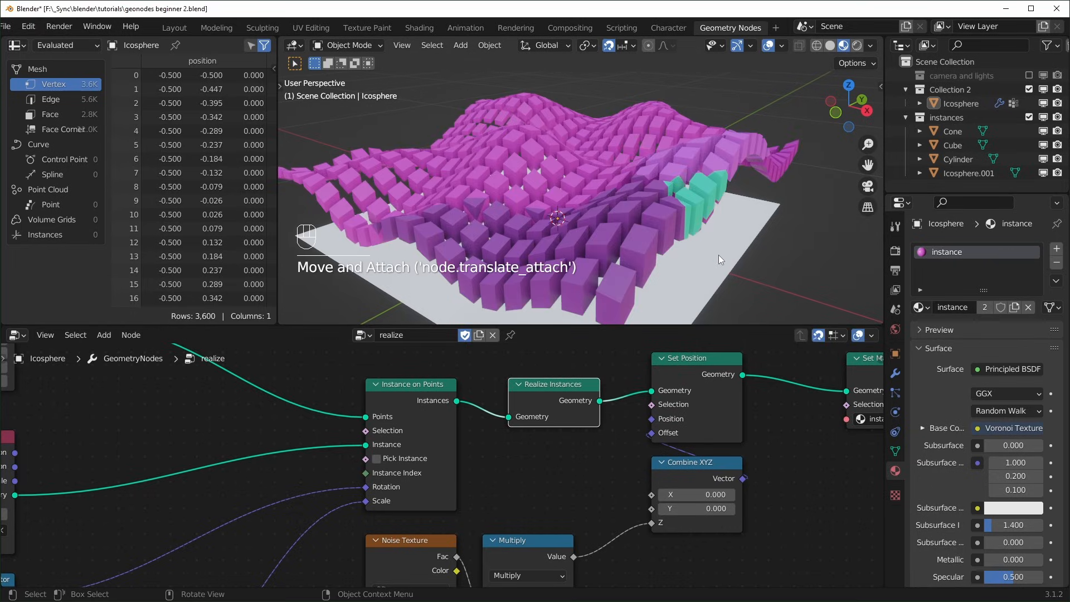
mouse_move(686, 241)
middle_down()
mouse_move(667, 259)
mouse_move(666, 177)
mouse_move(629, 223)
mouse_move(571, 156)
middle_up()
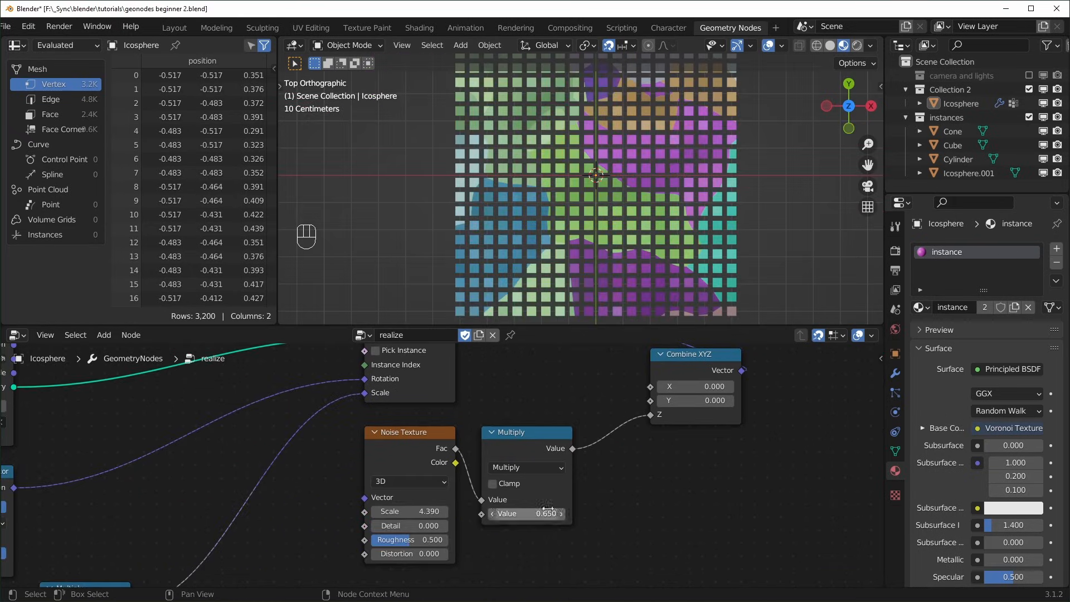
- Set the Multiply node's value for the noise displacement to 0.340
middle_drag(697, 184, 731, 214)
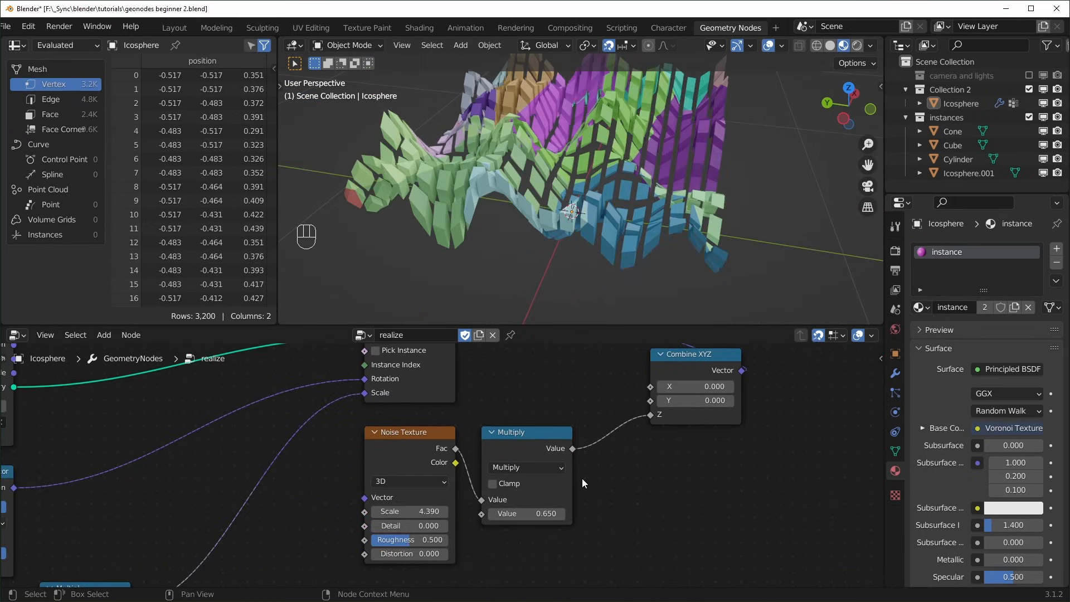
shift+drag(526, 514, 697, 513)
key(KP_7)
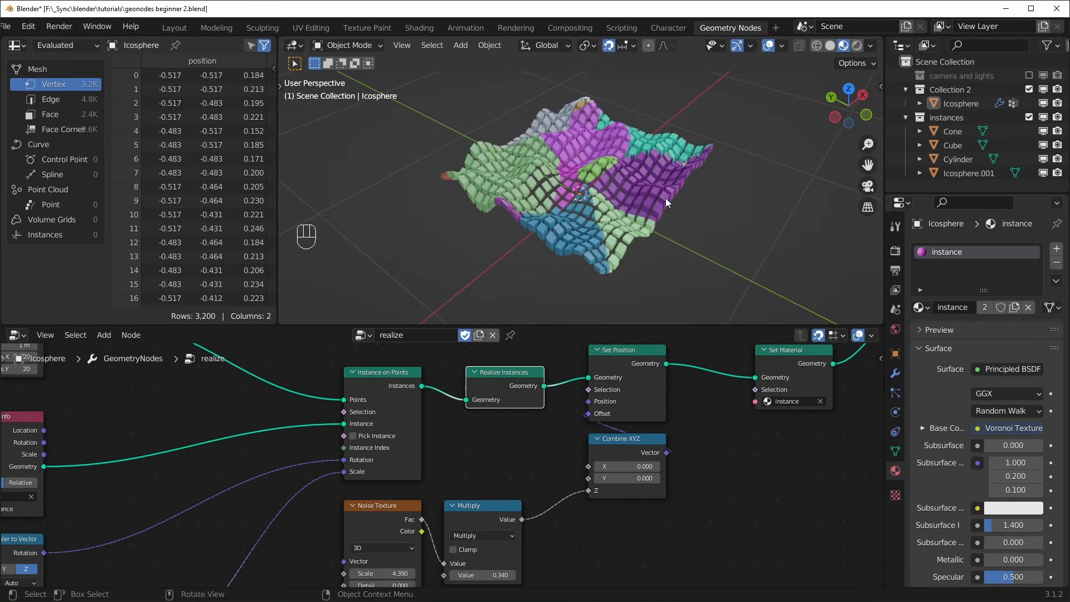
- Detach the Realize Instances node from the link between Instance on Points and Set Position
scroll(479, 407, up, 2)
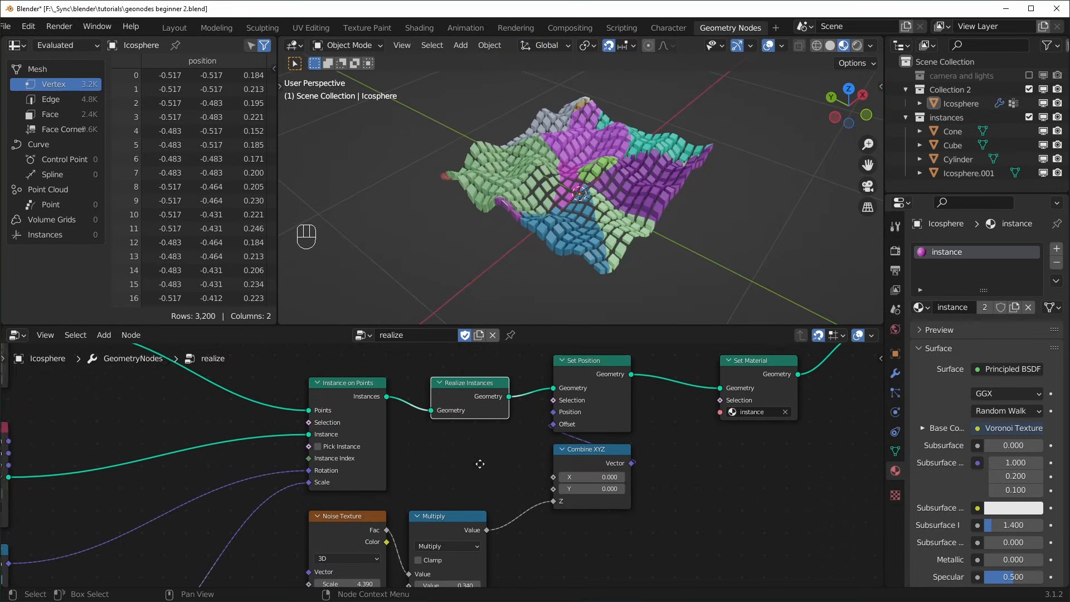
alt+drag(496, 369, 480, 429)
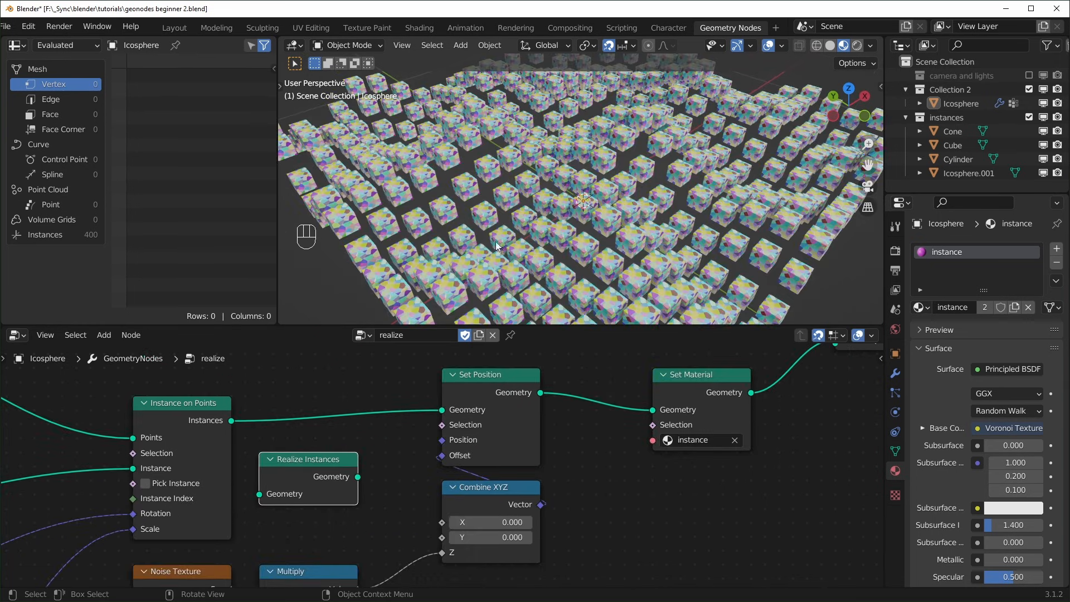
- Add an Object Info node to the instance material and link its Location output to the Material Output's Surface
click(423, 29)
mouse_move(57, 360)
middle_down()
mouse_move(186, 347)
mouse_move(107, 413)
middle_up()
scroll(108, 413, down, 3)
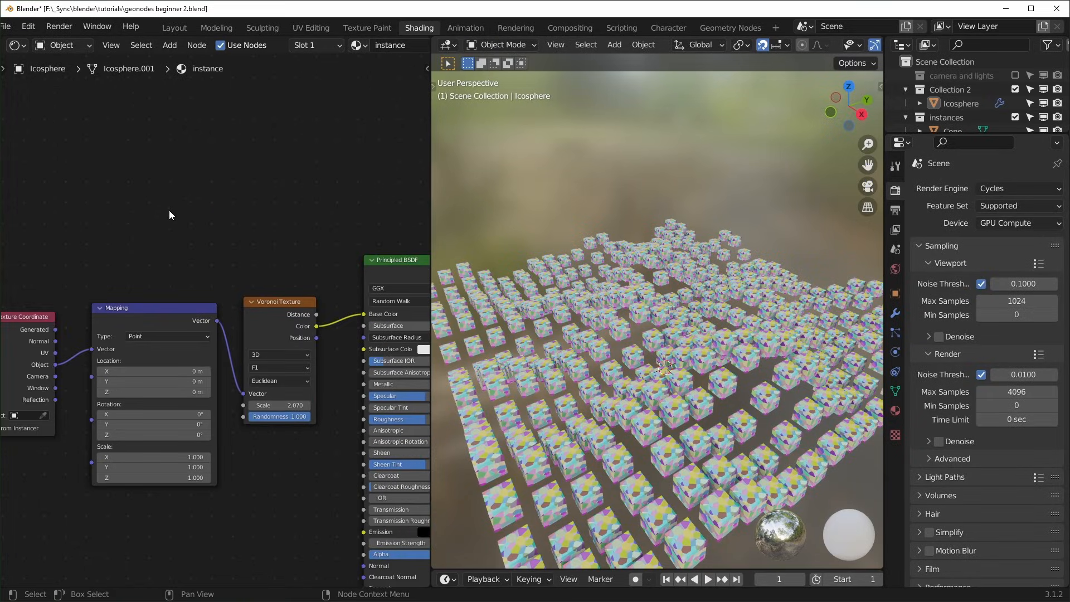
key(shift+a)
click(170, 203)
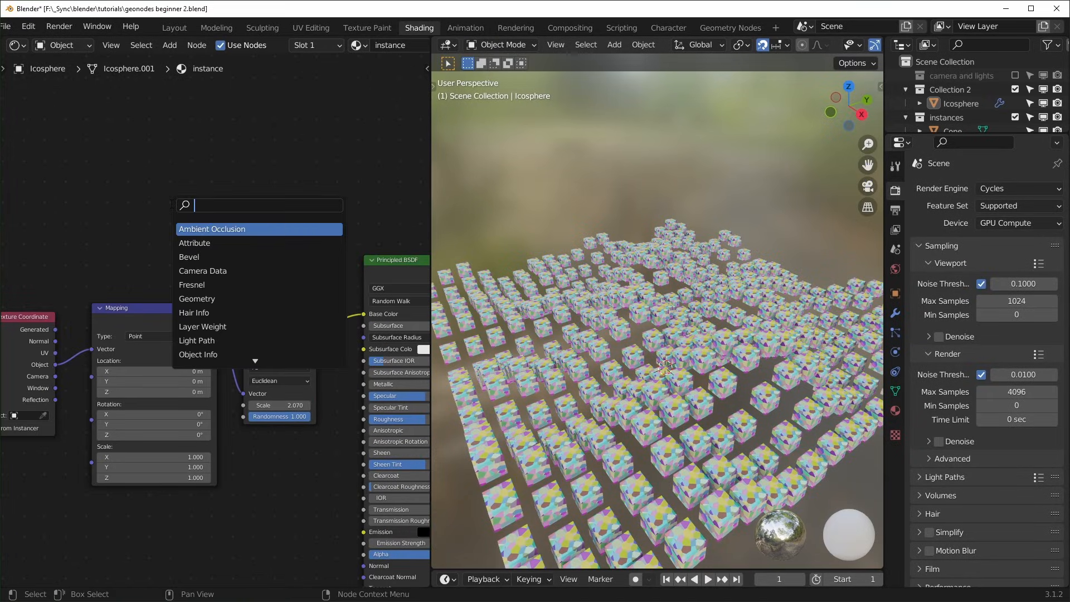
text(obje)
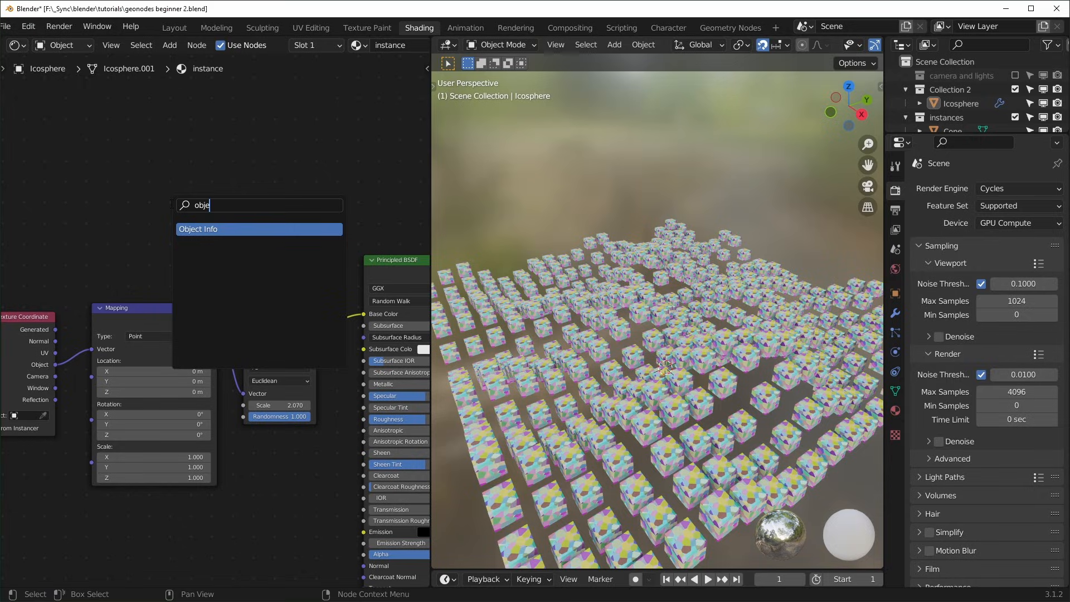
key(Return)
drag(162, 186, 236, 333)
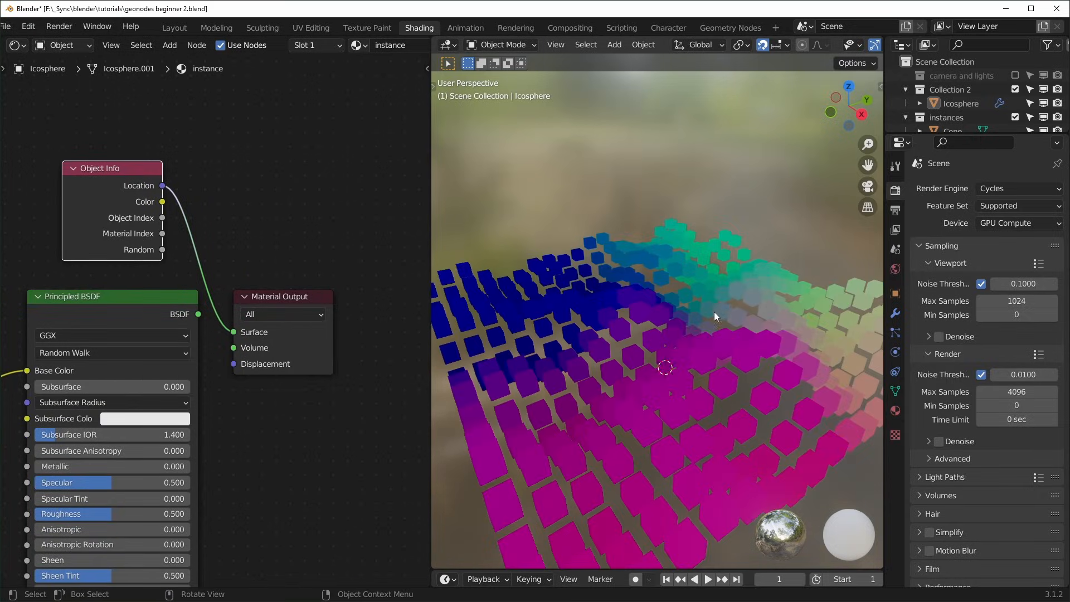
middle_drag(714, 312, 676, 335)
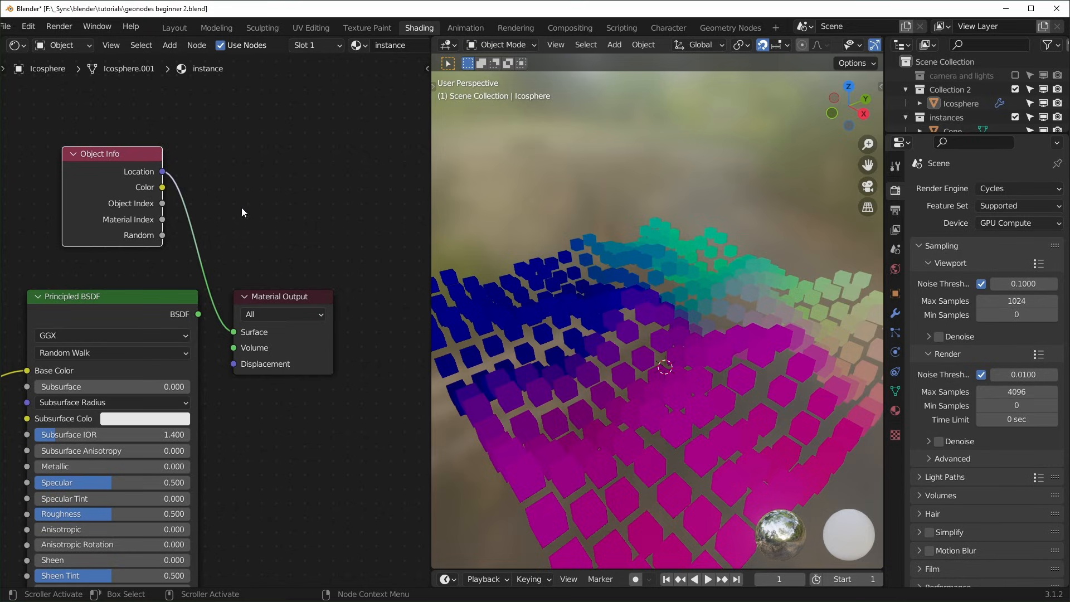
middle_drag(685, 332, 705, 333)
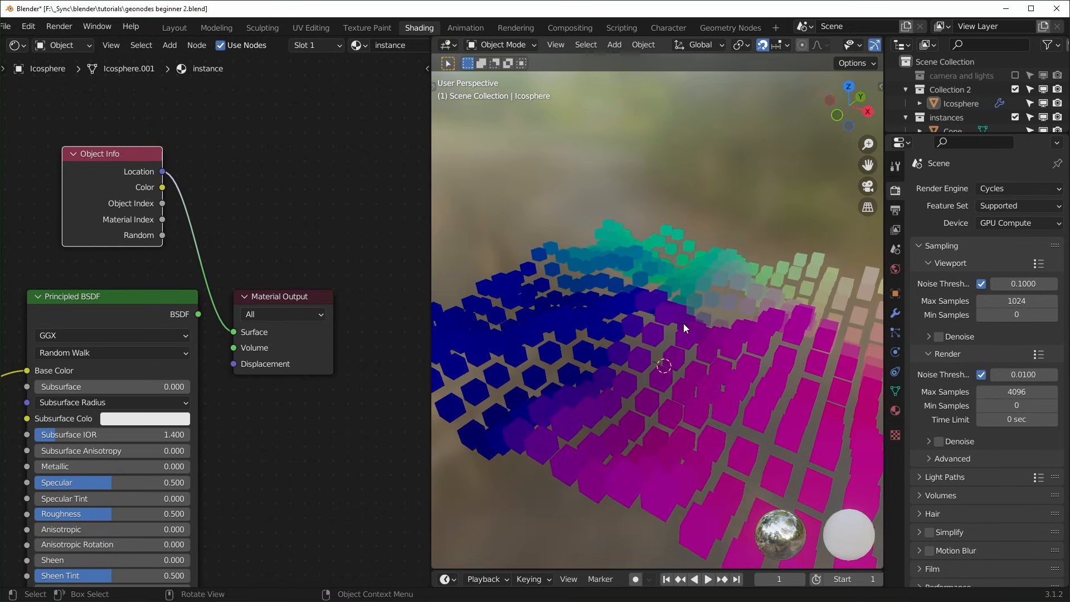
- Preview Object Info's Random output on the Material Output's Surface, and reconnect the Principled BSDF to it
drag(162, 235, 234, 332)
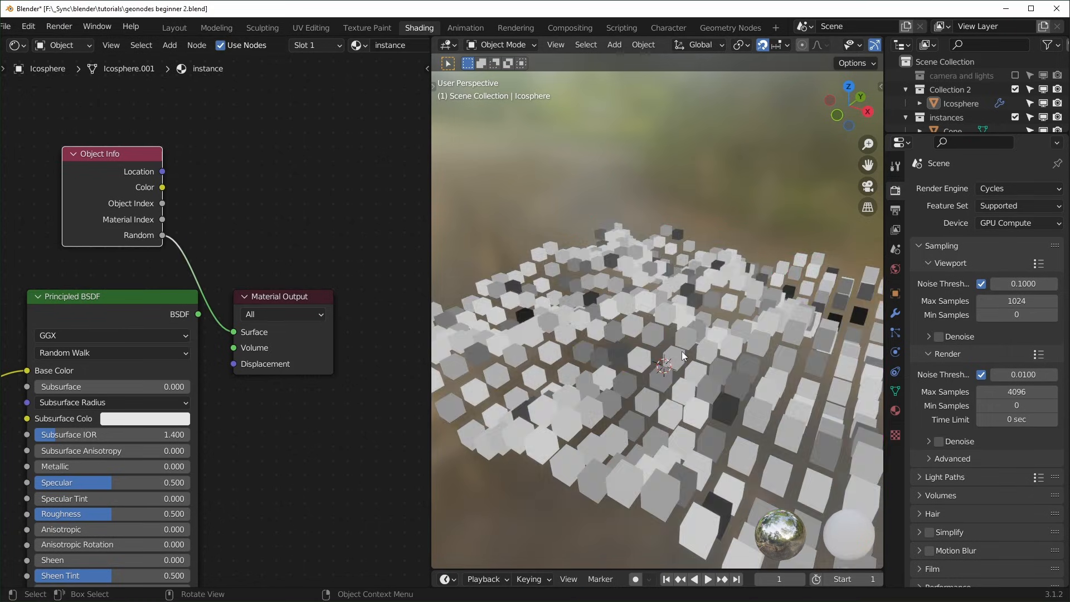
middle_drag(692, 361, 684, 371)
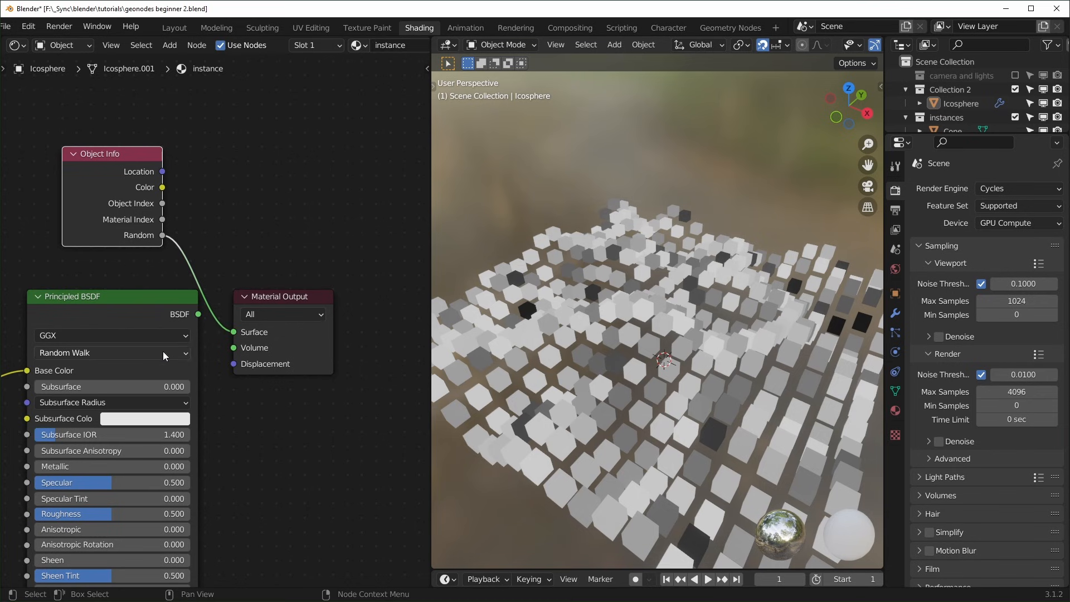
middle_drag(167, 351, 187, 349)
drag(218, 317, 254, 331)
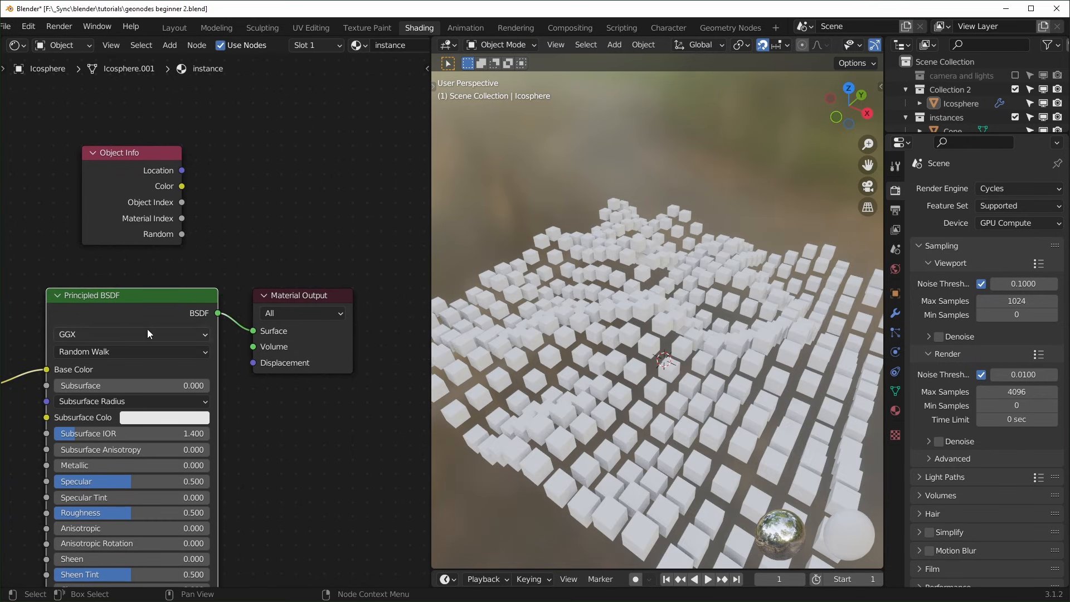
- Move the Object Info node above the Texture Coordinate node
middle_drag(153, 329, 365, 314)
drag(349, 162, 110, 209)
middle_drag(109, 208, 353, 206)
drag(353, 206, 311, 234)
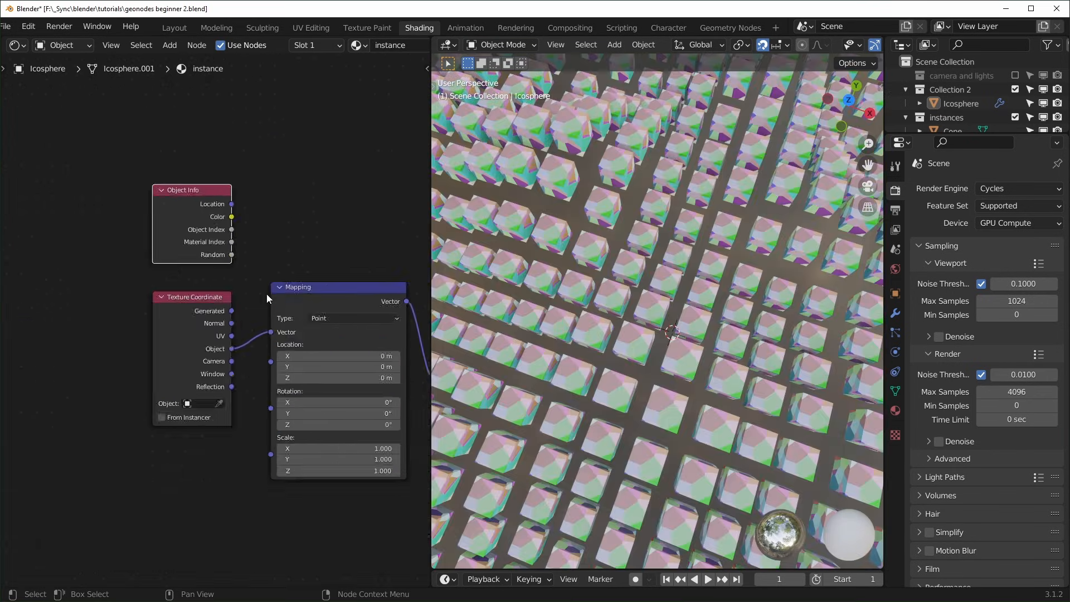
- Try driving the Mapping node's Location with Object Info's Random output
middle_drag(266, 293, 151, 269)
drag(151, 237, 207, 382)
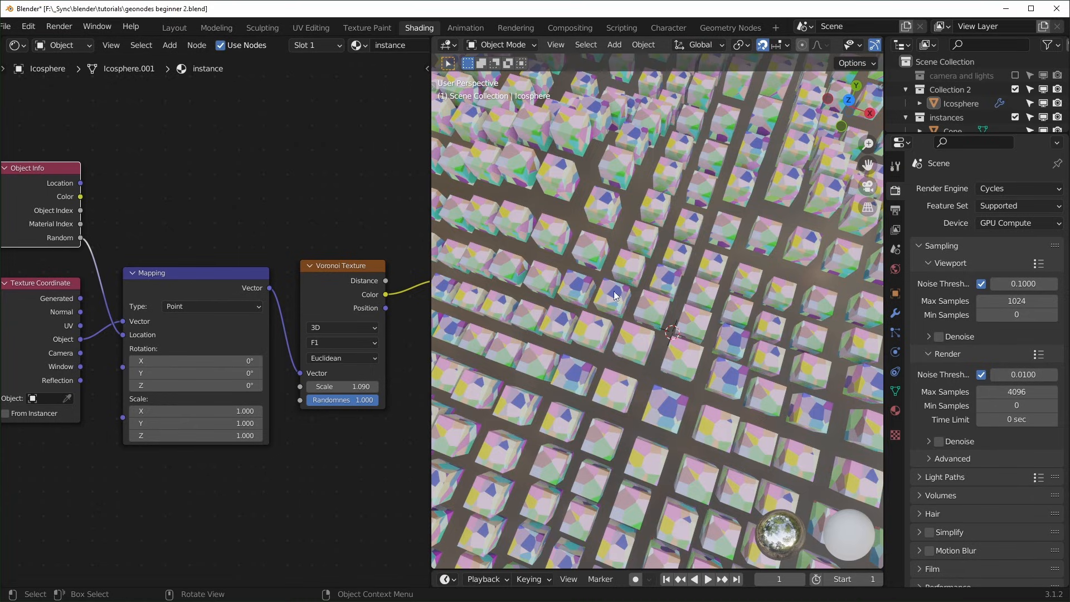
ctrl+right_drag(112, 286, 95, 284)
- Switch the Voronoi Texture to 4D and link Object Info's Random output to its W input
click(330, 327)
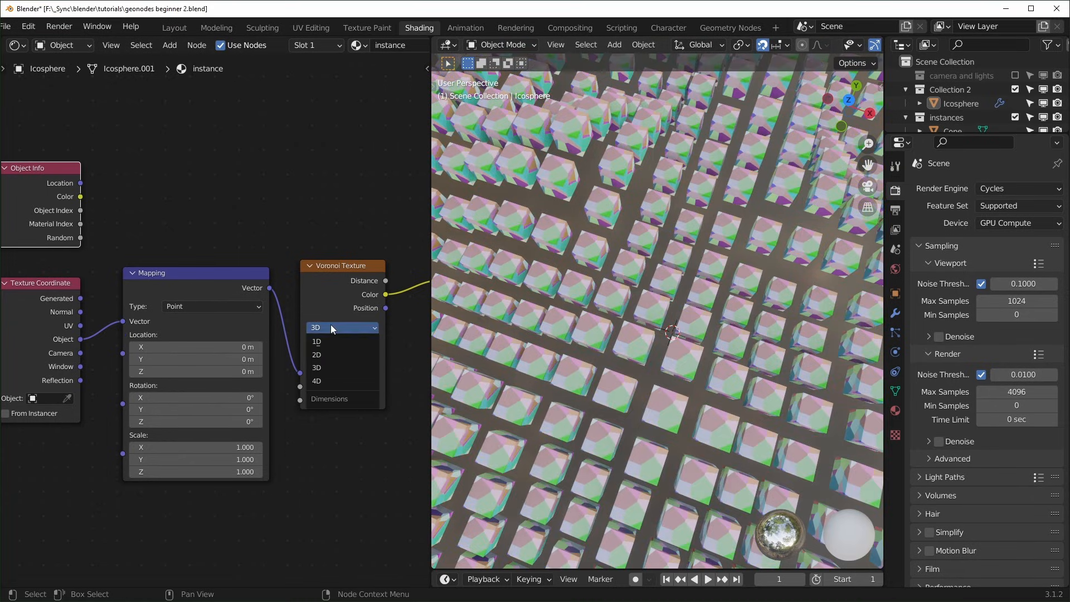
click(330, 376)
drag(31, 175, 177, 187)
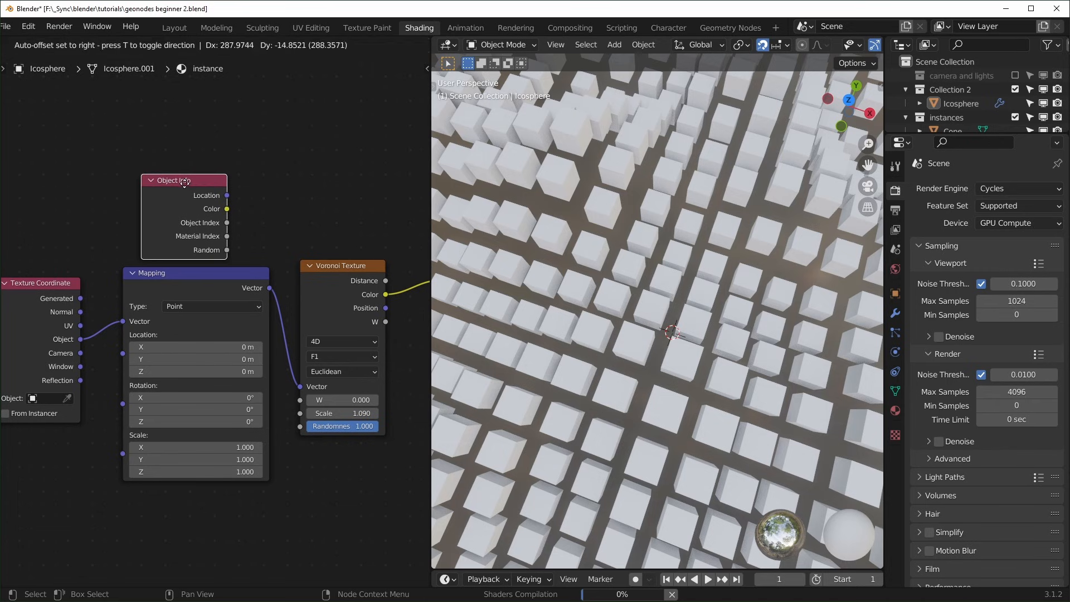
drag(227, 250, 300, 400)
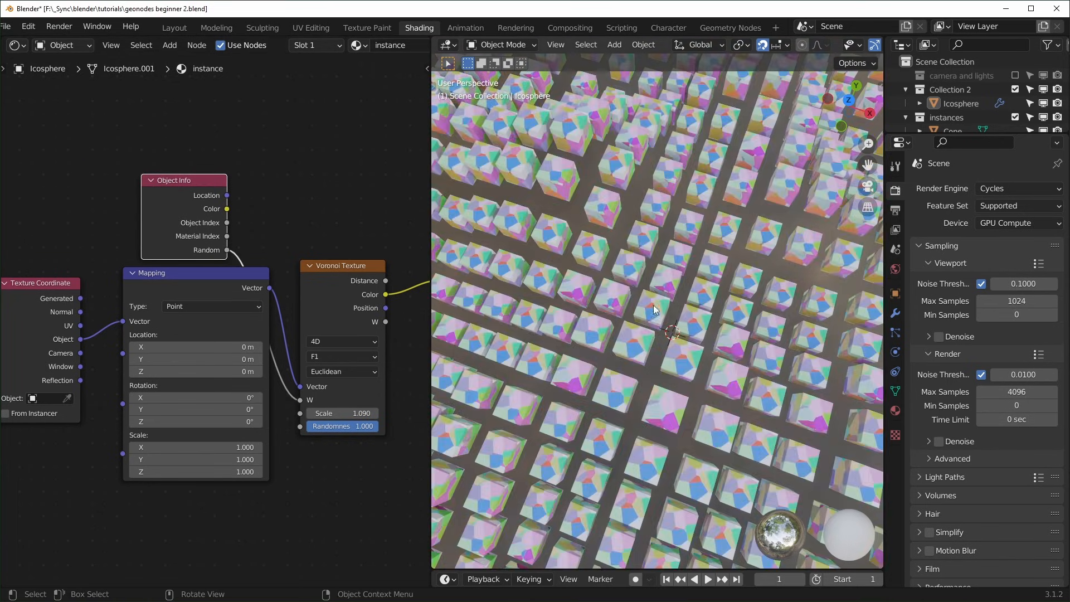
middle_drag(640, 262, 670, 304)
middle_drag(201, 257, 222, 287)
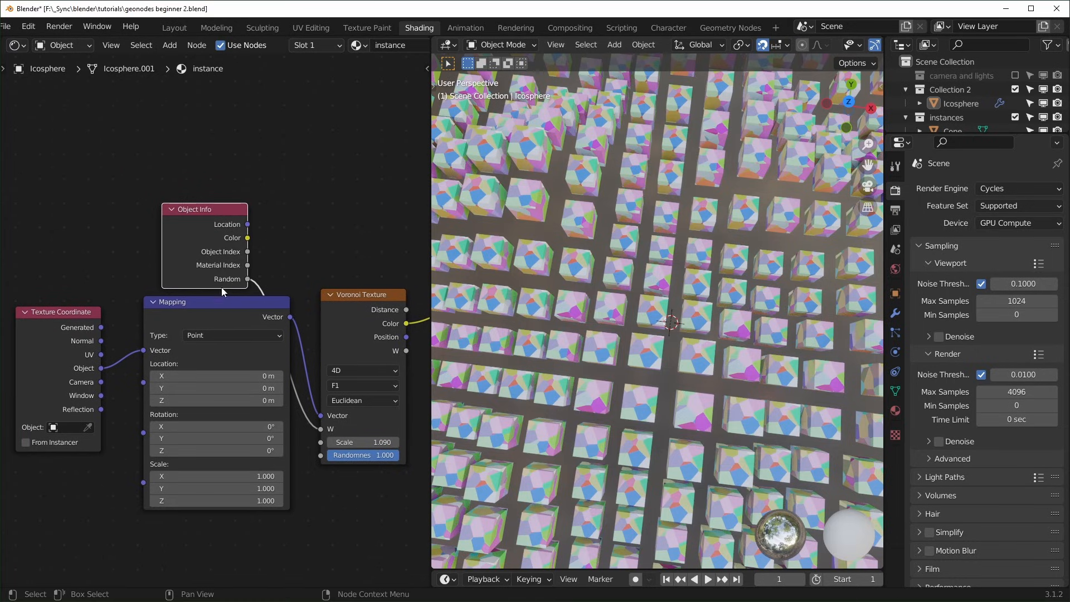
- Make room by moving Object Info aside and insert a Math node between its Random output and the Voronoi W input
drag(187, 210, 114, 136)
middle_drag(277, 199, 260, 224)
key(shift+a)
text(smat)
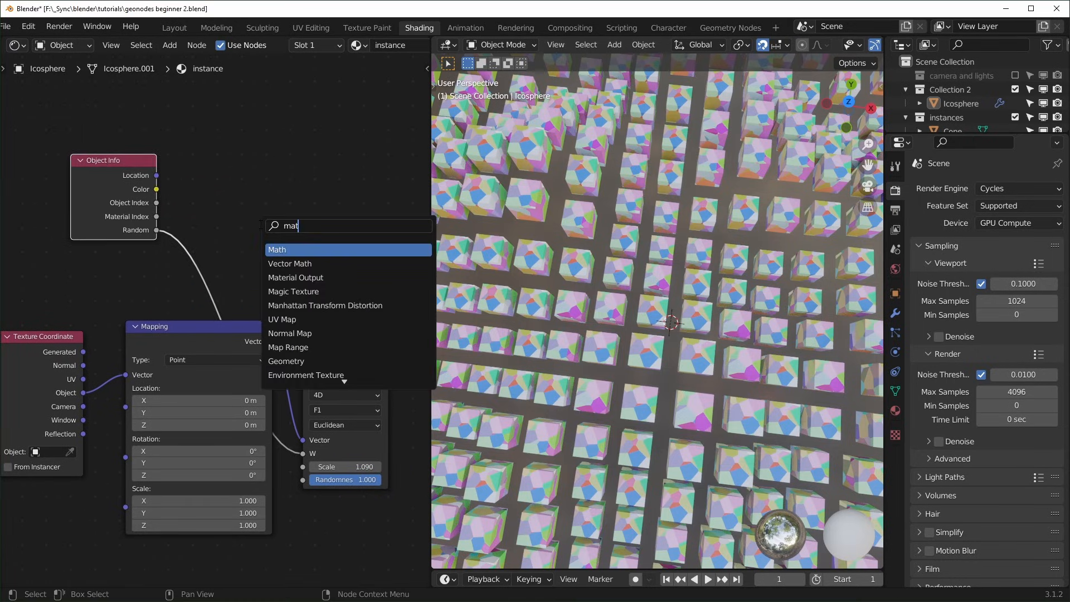
key(Return)
click(199, 152)
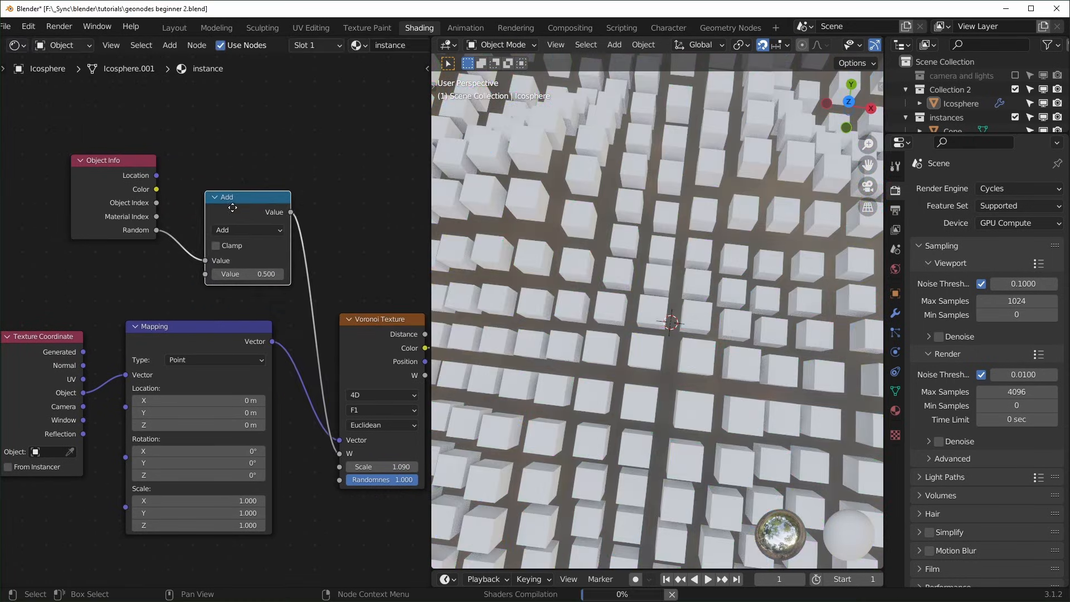
- Set the Math node after Object Info's Random output to Multiply with a value of 500
click(235, 193)
click(238, 239)
click(238, 240)
text(100)
key(Return)
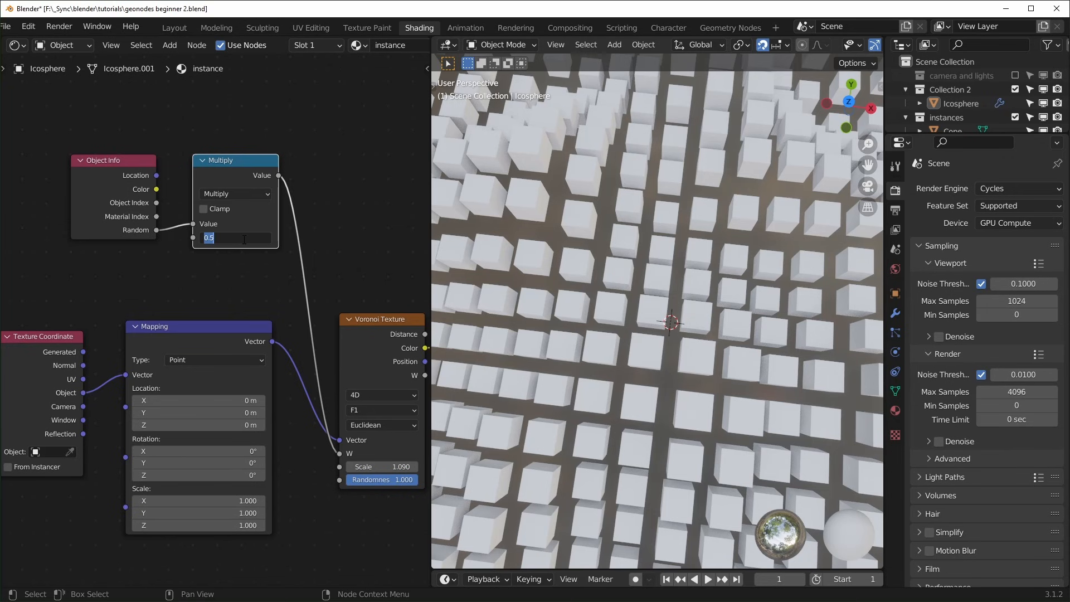
middle_drag(519, 306, 595, 340)
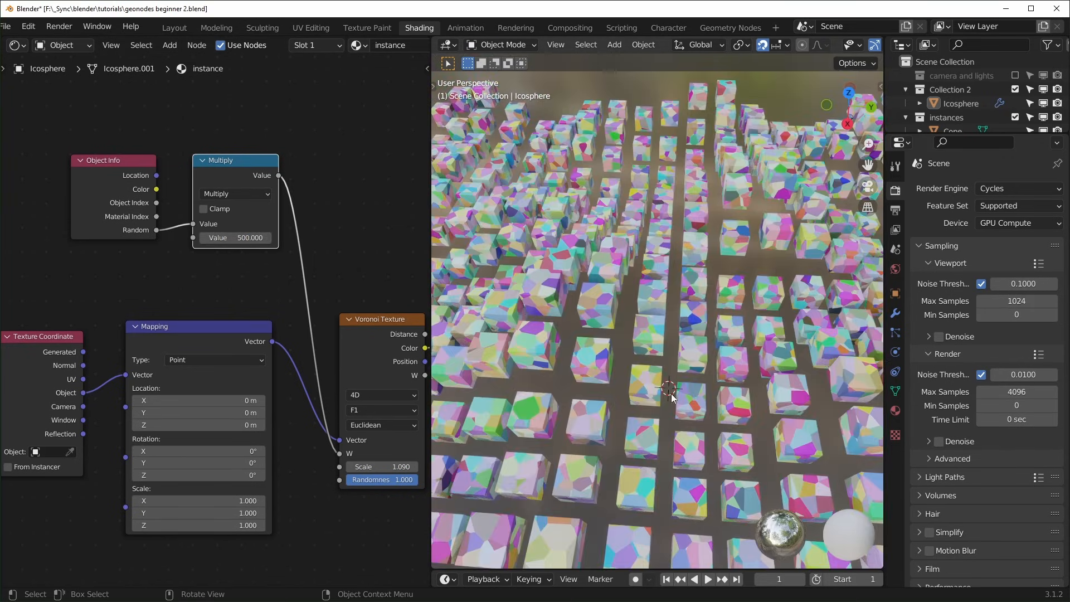
- Move the Multiply node's output link from the Voronoi W input to the Mapping node's Location, and delete the Multiply node
middle_drag(675, 396, 652, 391)
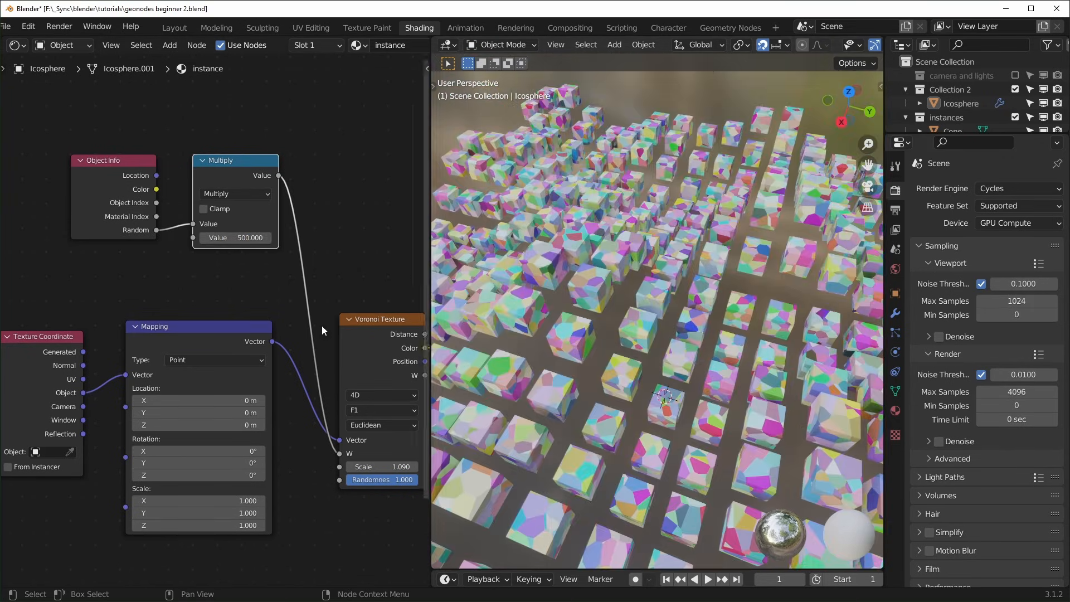
drag(339, 453, 125, 407)
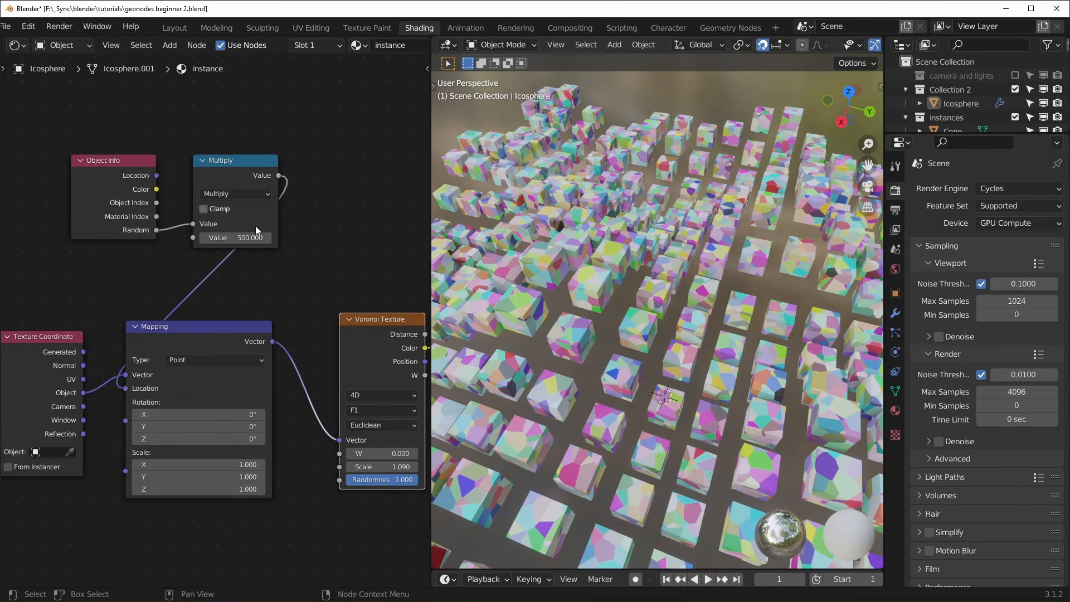
key(x)
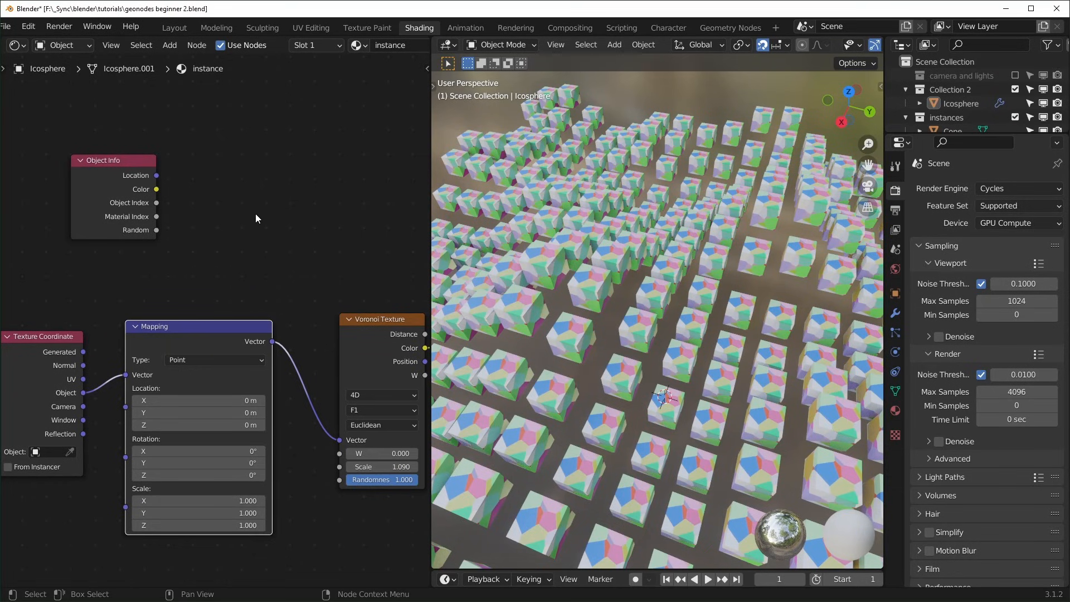
- Add a Map Range node, feeding Object Info's Random into its Value and its Result into the Voronoi Texture's Scale
key(shift+a)
click(255, 213)
text(map)
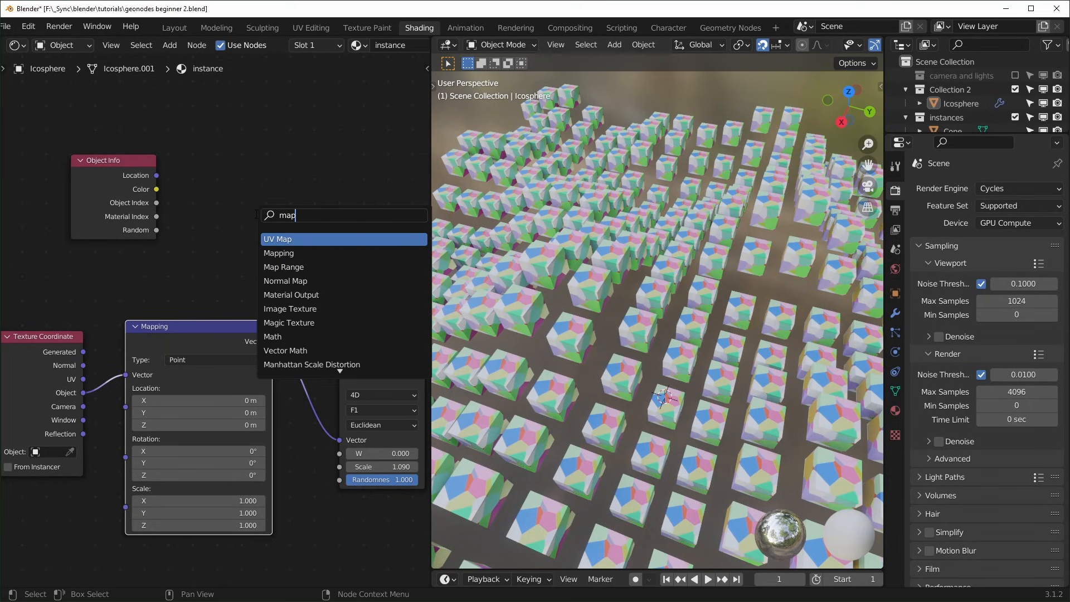
text( rang)
key(Return)
click(207, 157)
drag(157, 230, 206, 241)
mouse_move(291, 176)
mouse_down()
mouse_move(330, 418)
mouse_move(347, 475)
mouse_move(352, 467)
mouse_up()
scroll(223, 296, up, 2)
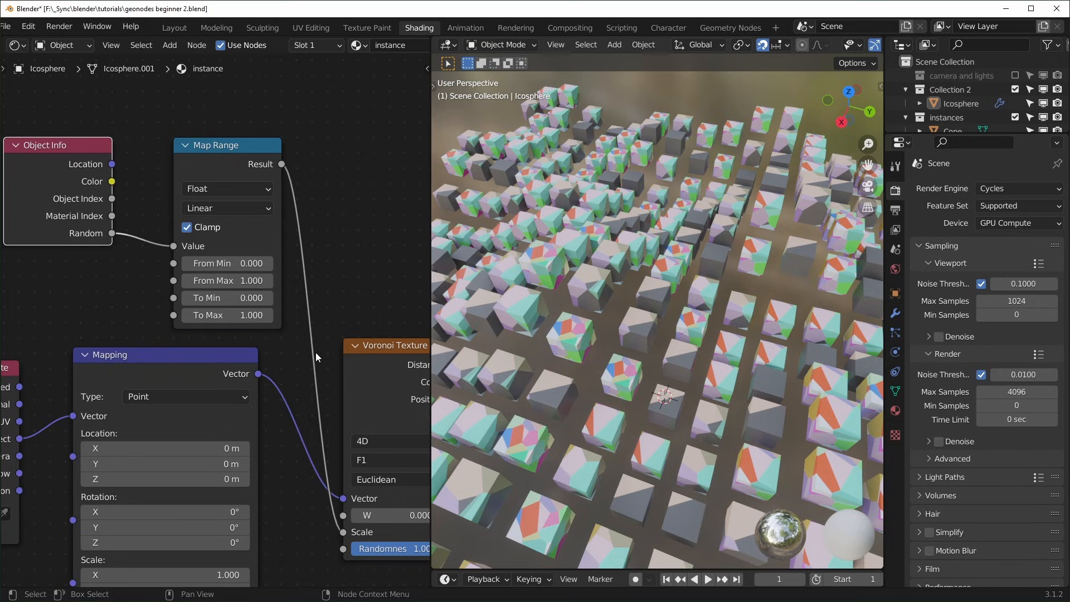
- Set the Map Range node's To Min to 1 and To Max to 50
click(246, 299)
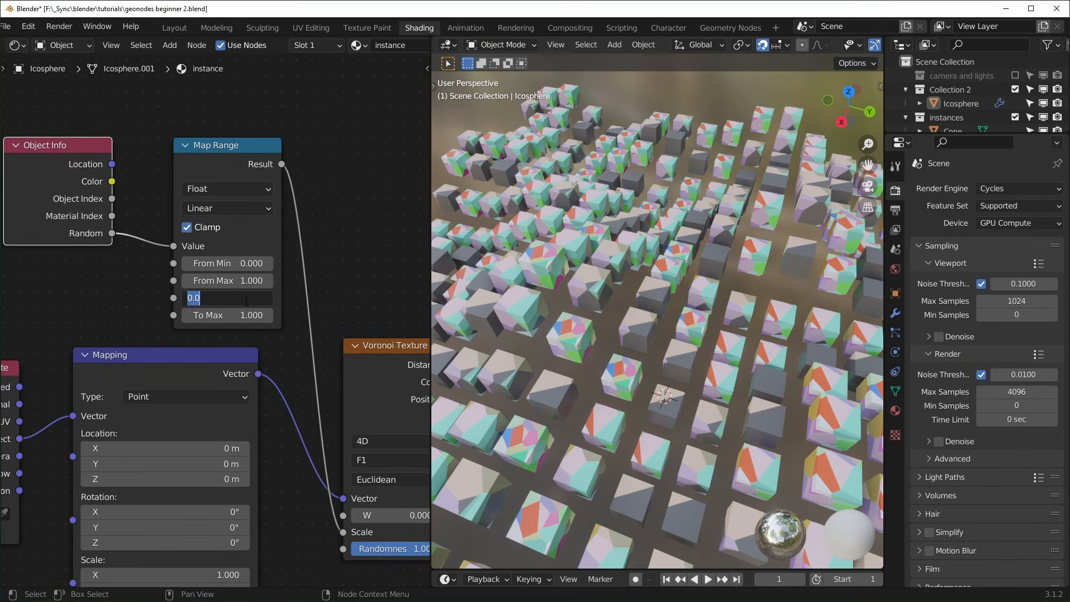
text(1)
key(Return)
click(240, 316)
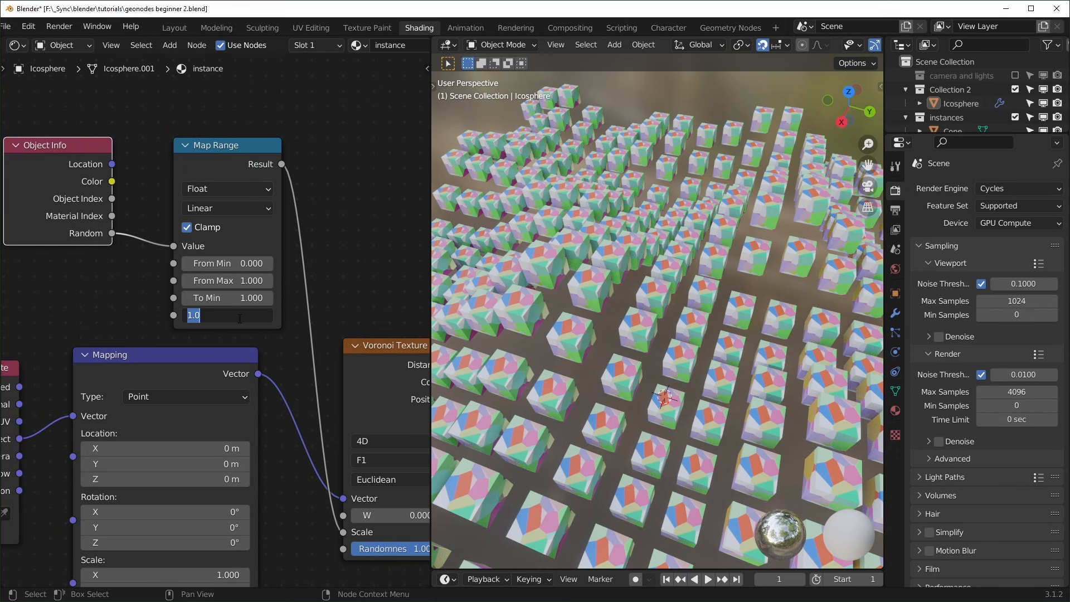
text(50)
key(Return)
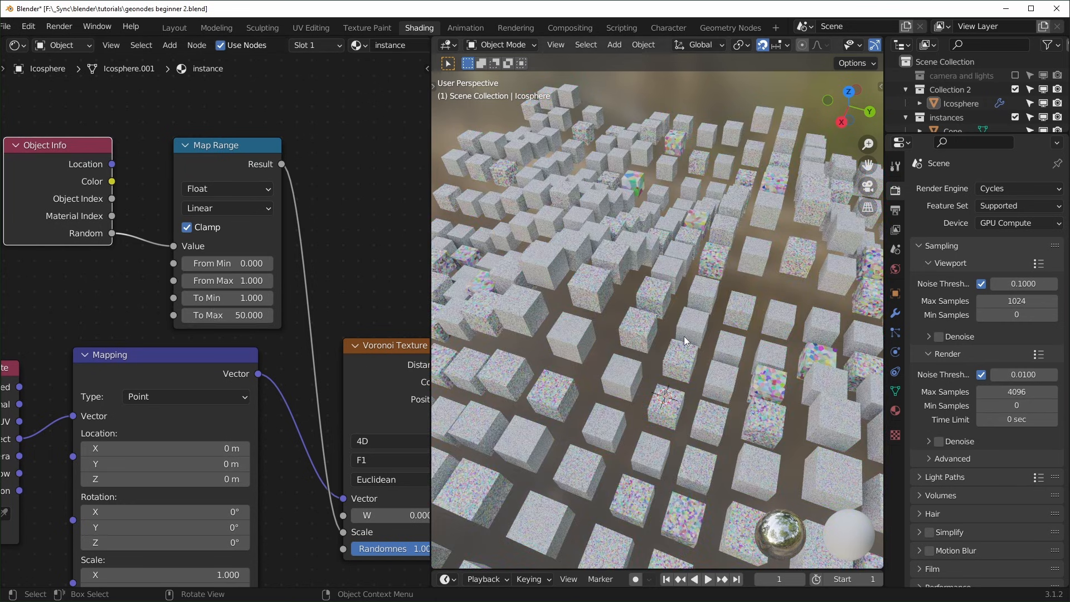
shift+middle_drag(691, 340, 763, 390)
scroll(763, 390, up, 3)
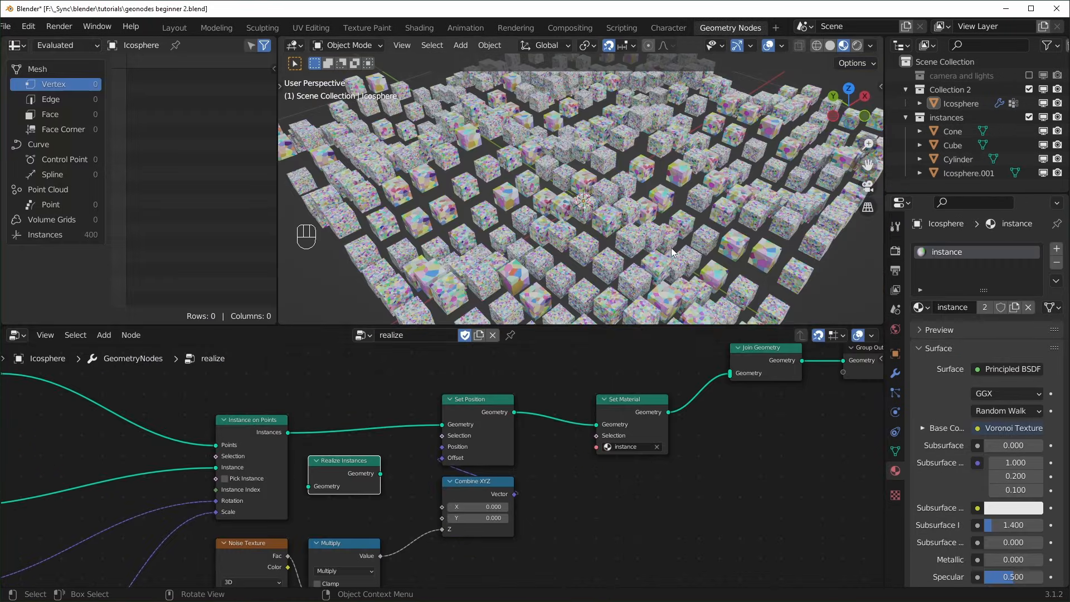
- In the Geometry Nodes workspace, enable the node editor's Timings overlay and bring the output nodes' timings into view
middle_drag(715, 447, 606, 470)
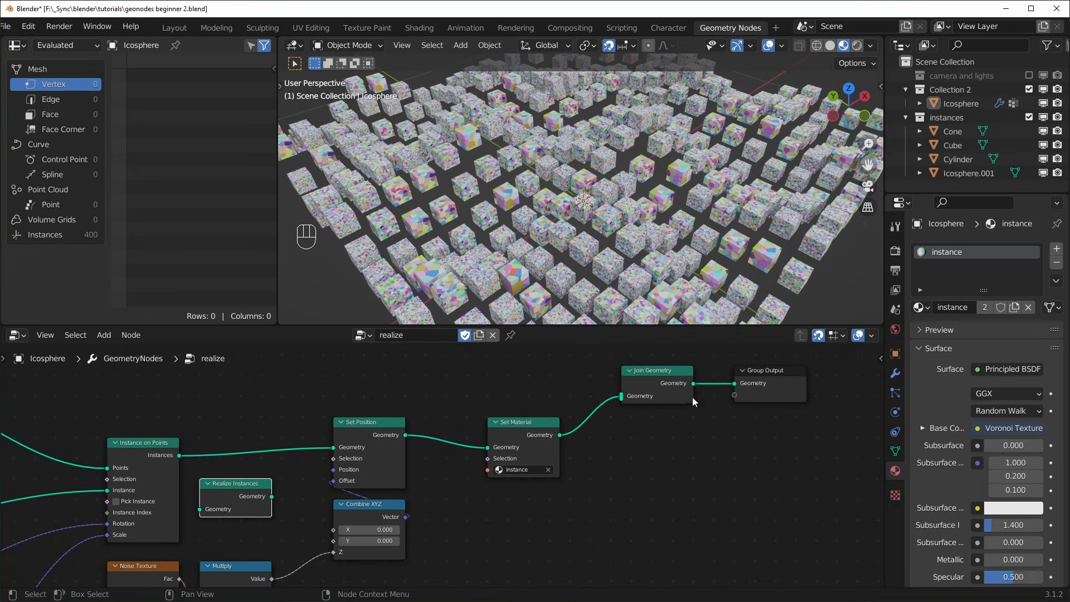
click(872, 334)
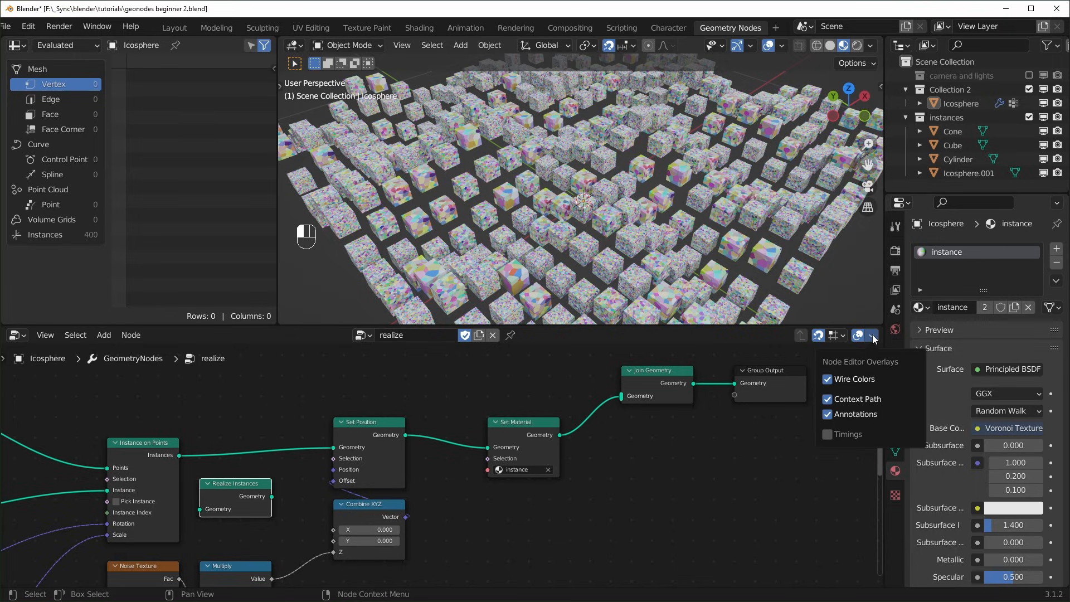
click(827, 434)
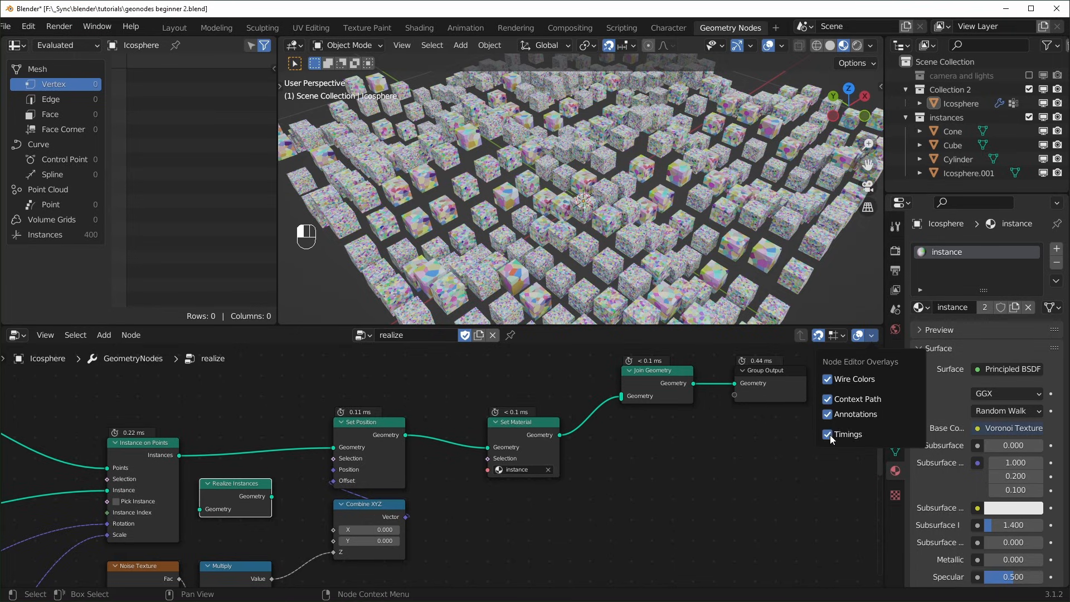
scroll(798, 419, up, 2)
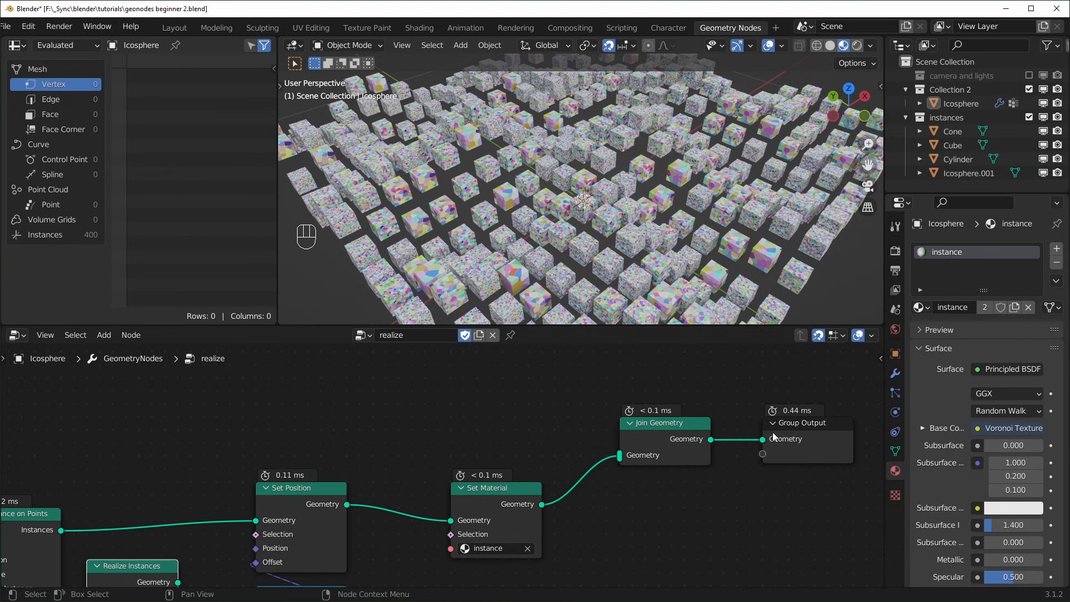
scroll(671, 480, down, 2)
middle_drag(669, 479, 726, 465)
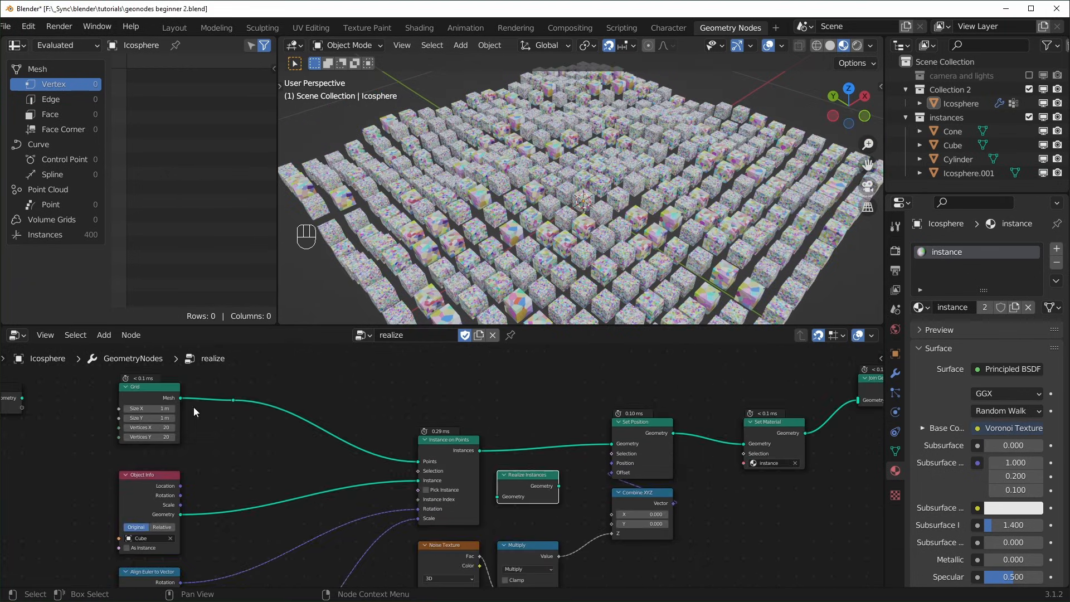
- Raise the Grid node's Vertices X and Y together to make the field of instances far denser
middle_drag(195, 415, 354, 454)
scroll(355, 459, up, 1)
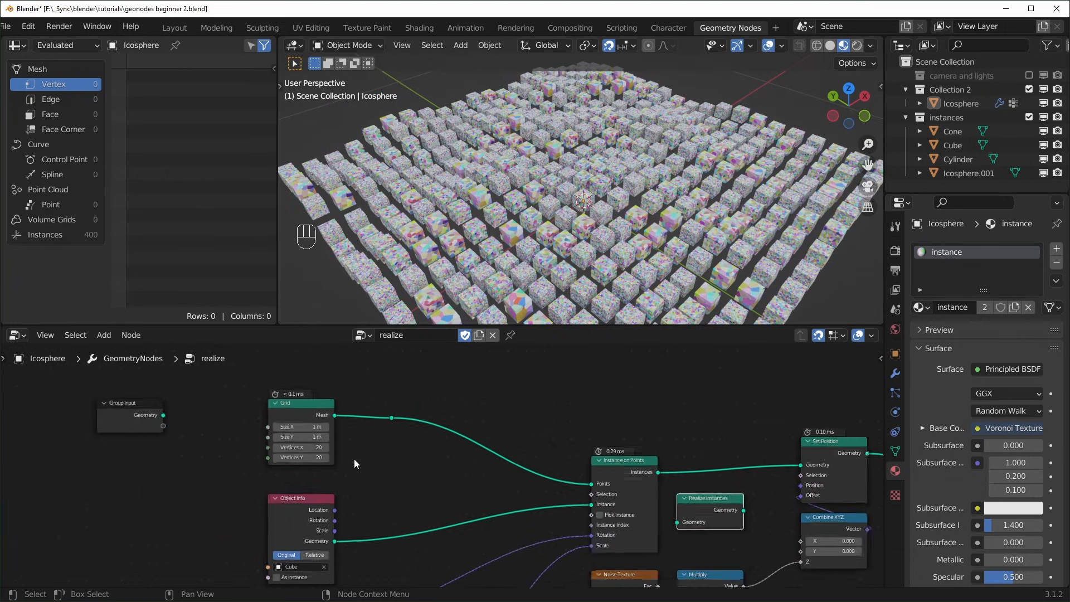
scroll(355, 458, up, 1)
shift+drag(312, 436, 413, 449)
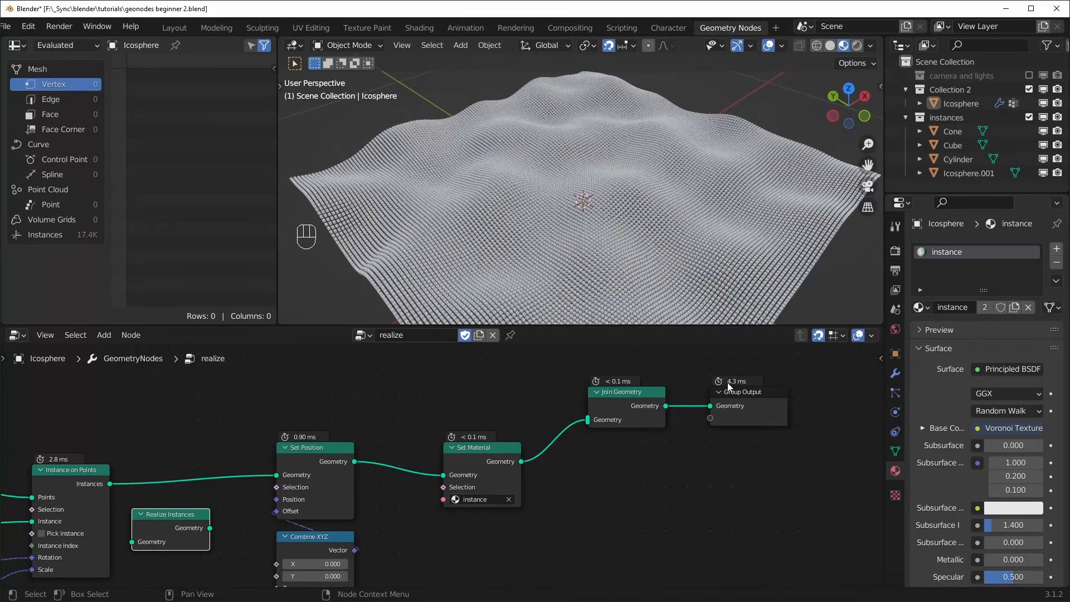
middle_drag(475, 510, 583, 481)
- Try Realize Instances between Instance on Points and Set Position to compare the node timings
middle_drag(439, 480, 390, 504)
drag(256, 519, 255, 467)
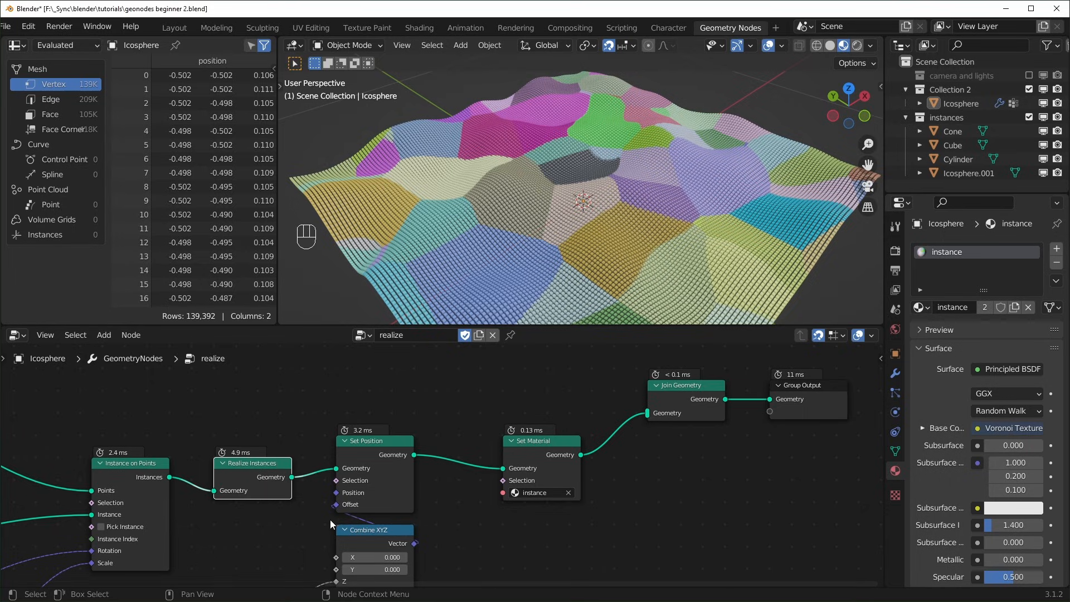
middle_drag(305, 499, 358, 488)
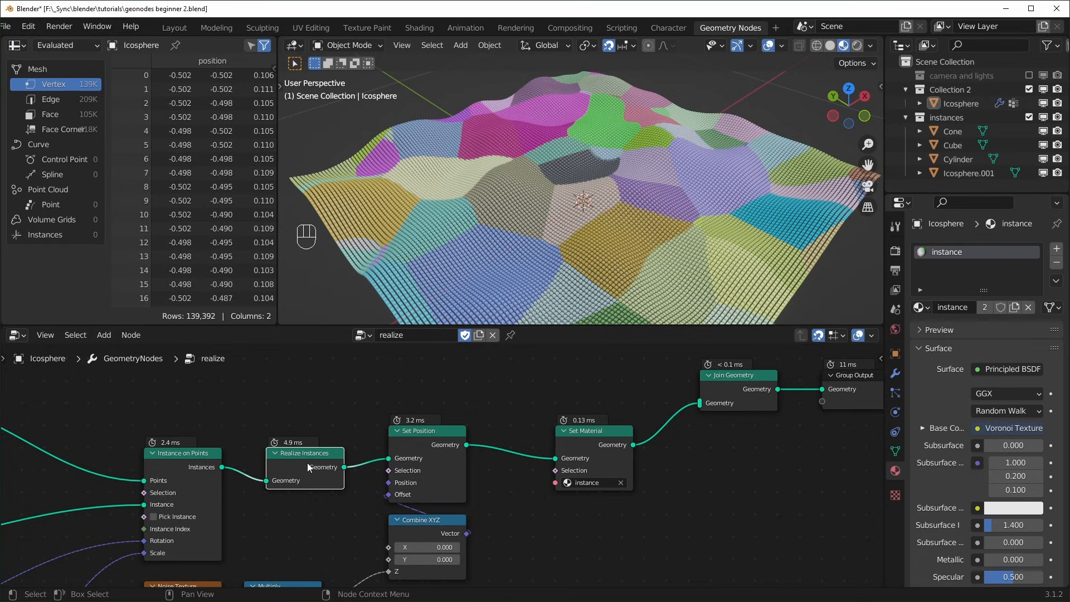
middle_drag(298, 467, 462, 455)
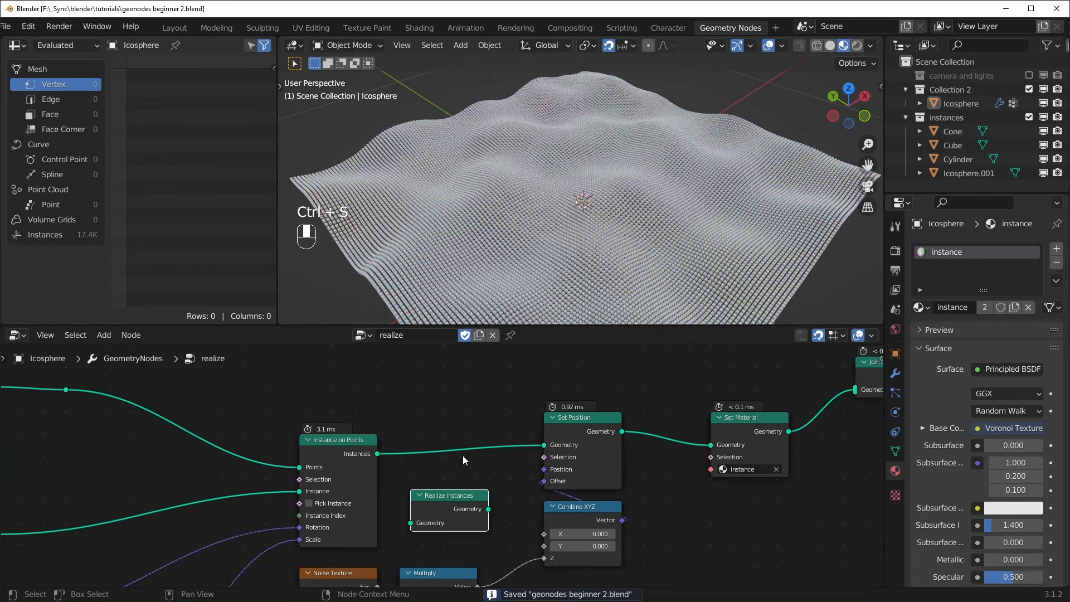
- Reduce the Grid to a 6 by 6 field of cubes and move Join Geometry and Group Output farther away to free space
middle_drag(217, 467, 544, 473)
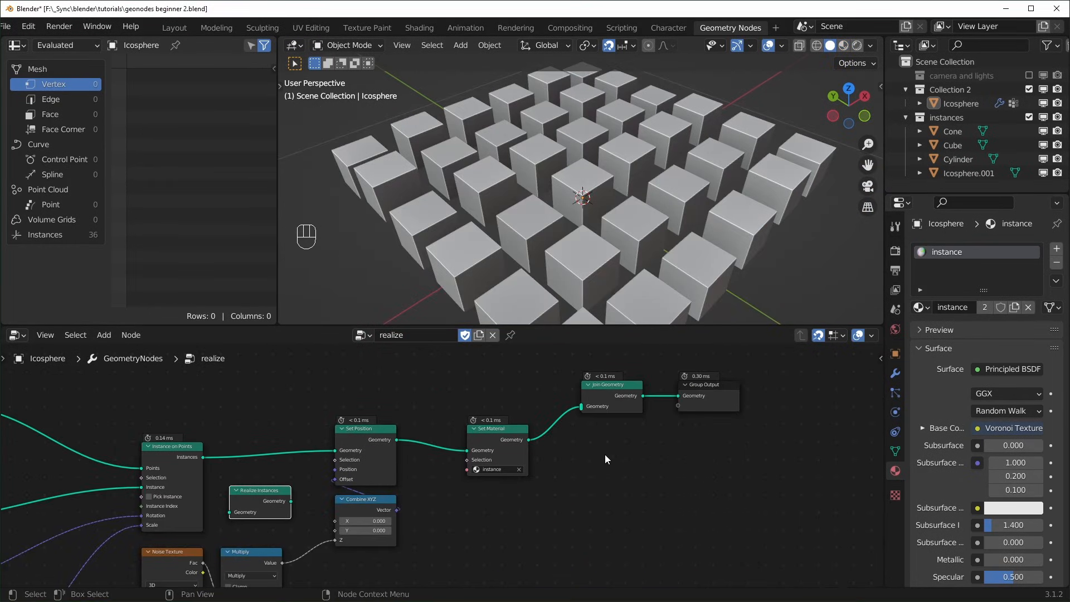
drag(605, 458, 717, 380)
drag(620, 395, 770, 386)
scroll(691, 458, up, 1)
middle_drag(580, 237, 650, 199)
scroll(588, 463, up, 1)
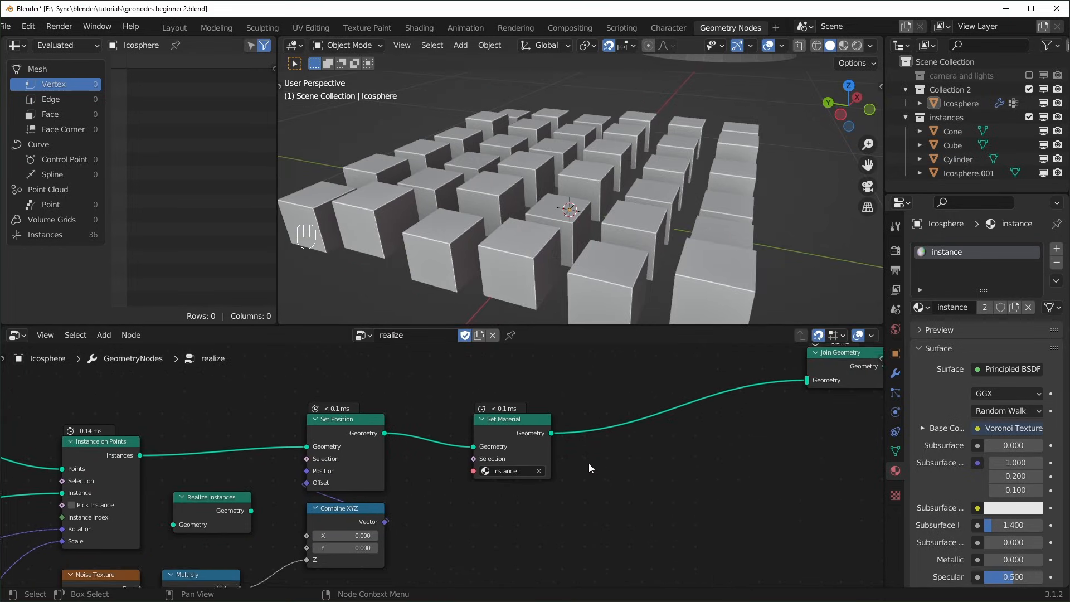
- Add a Distribute Points on Faces node and insert it between Set Material and Join Geometry
key(shift+a)
text(dis)
click(760, 484)
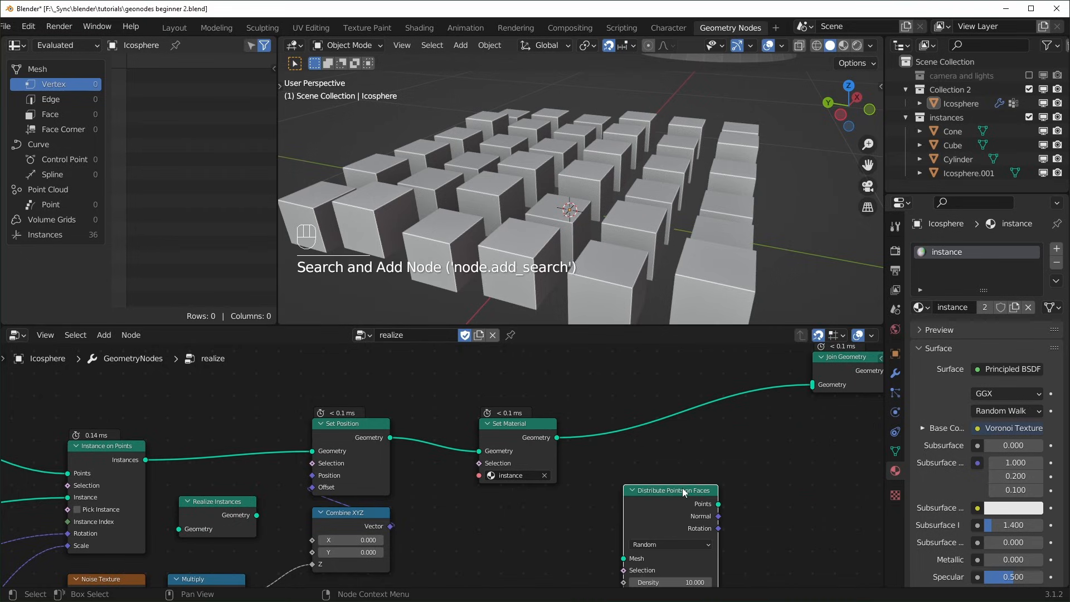
scroll(682, 487, down, 2)
click(641, 475)
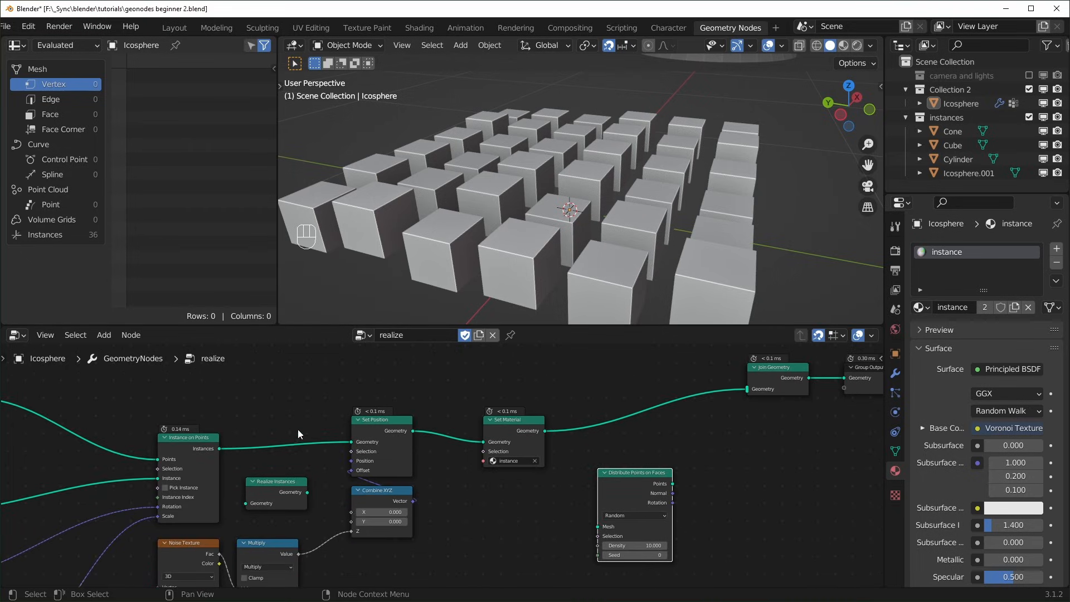
alt+shift+click(207, 447)
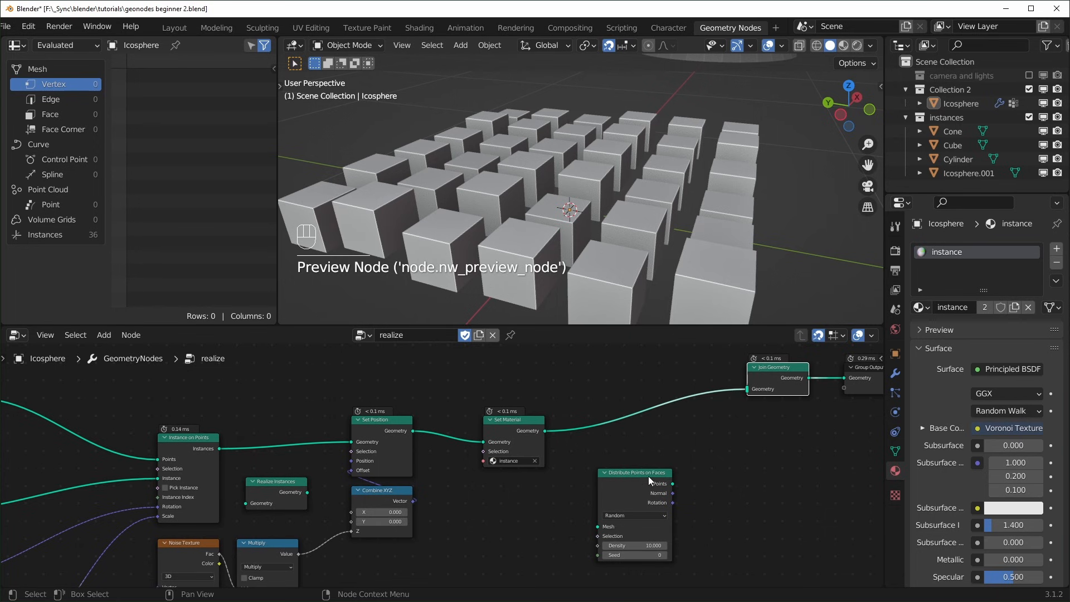
drag(635, 474, 634, 409)
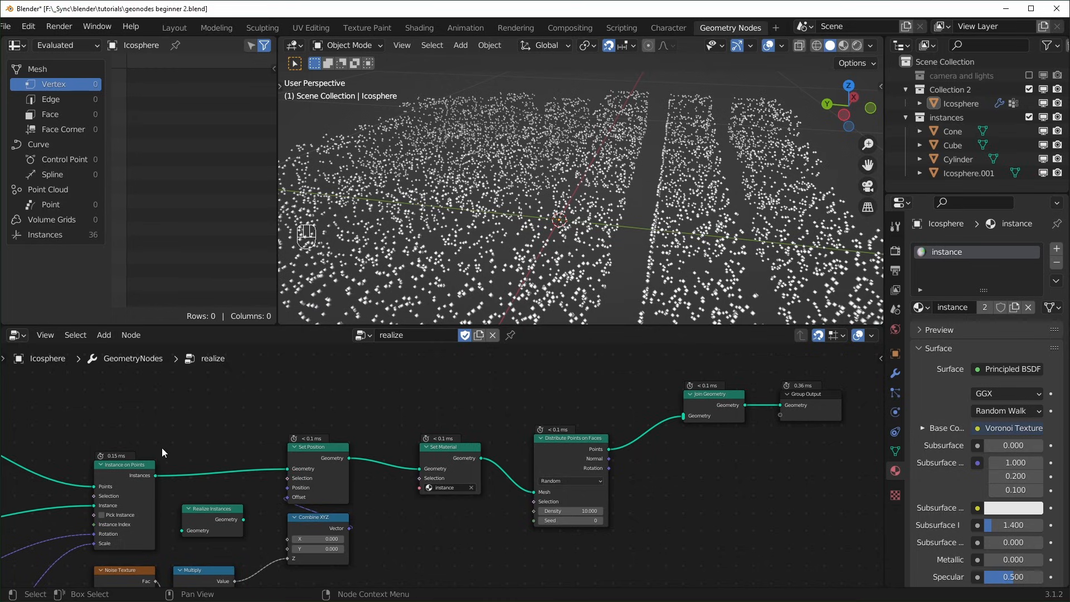
- Mute the Set Position node and also link Instance on Points' Instances output to Join Geometry
drag(276, 415, 340, 473)
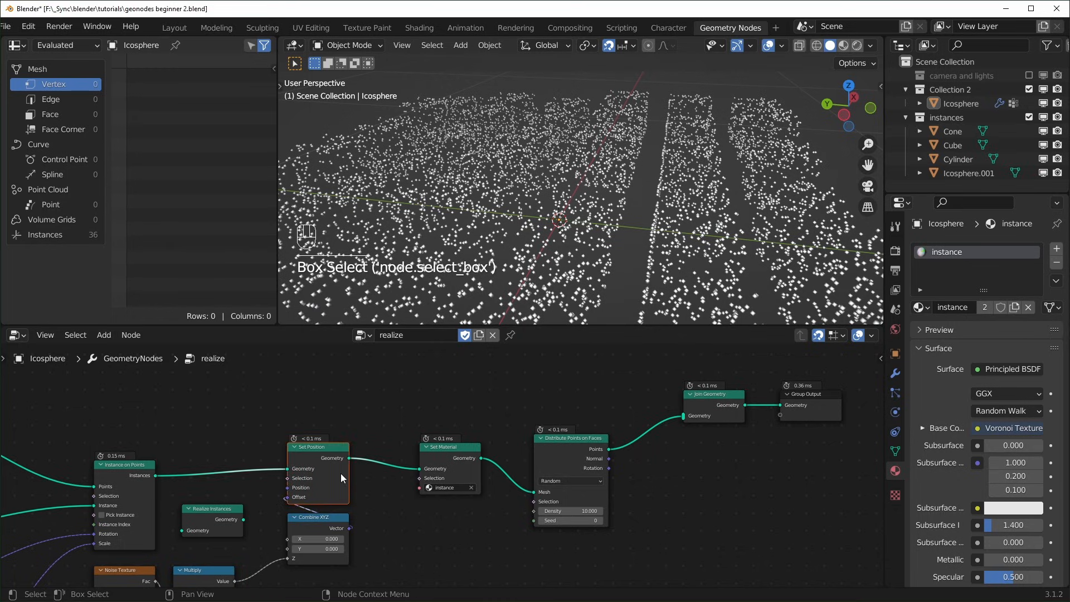
key(m)
drag(155, 475, 683, 416)
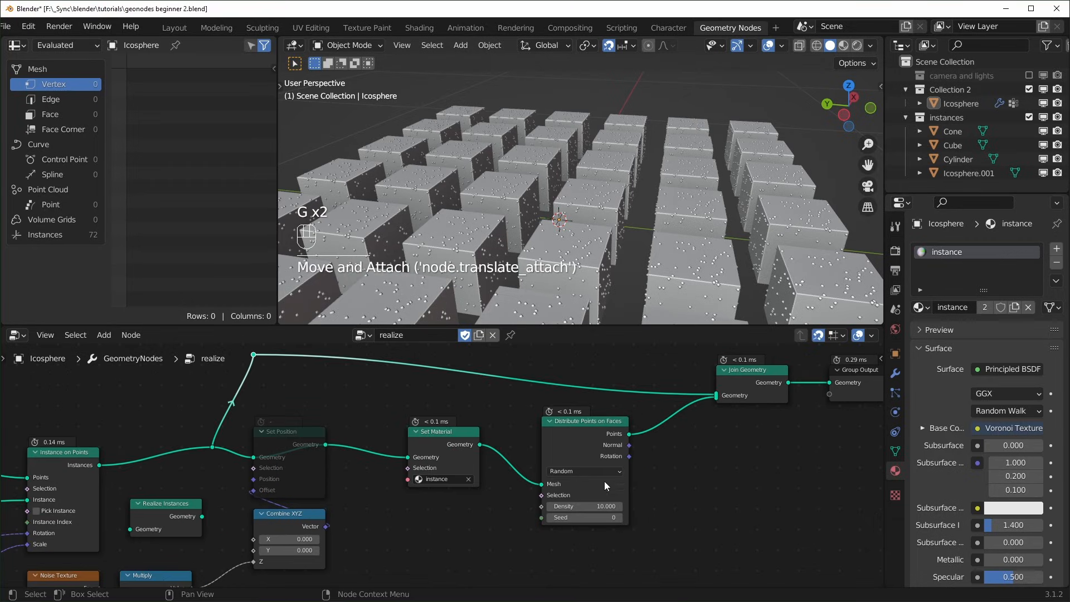
- Lower the Distribute Points on Faces Density to 0.280 and compare the point patterns on the cubes in top view
drag(600, 507, 577, 506)
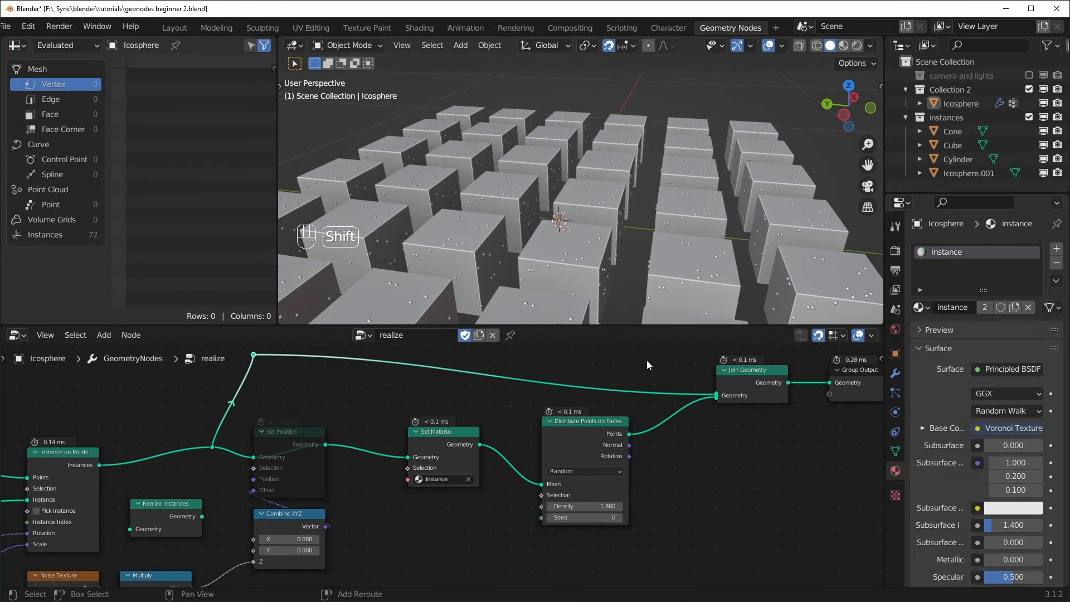
key(KP_7)
scroll(661, 249, up, 4)
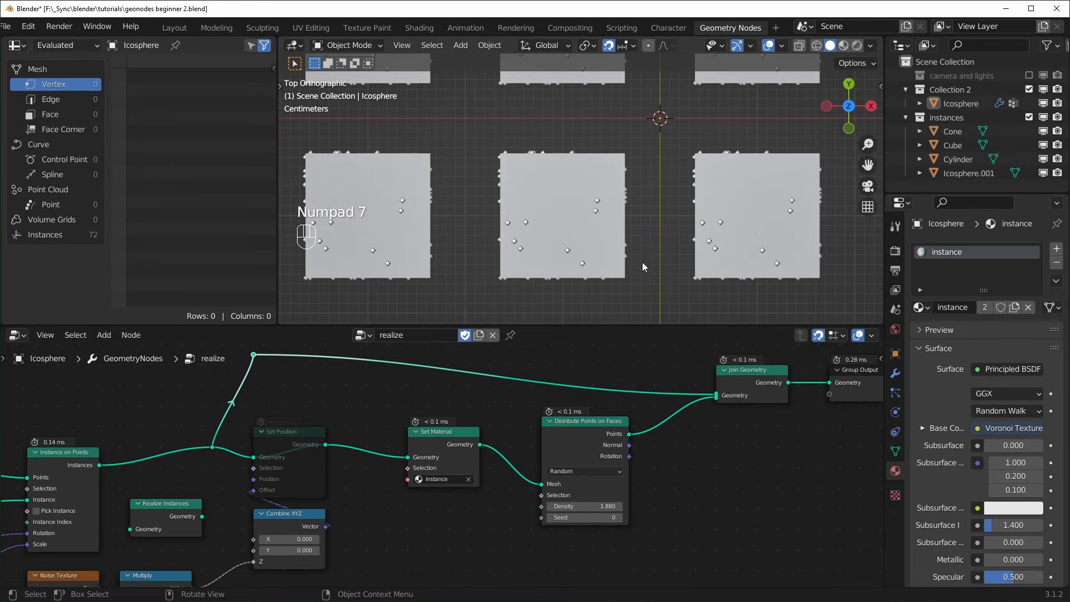
mouse_move(585, 506)
shift+mouse_down()
mouse_move(563, 506)
mouse_move(578, 506)
shift+mouse_up()
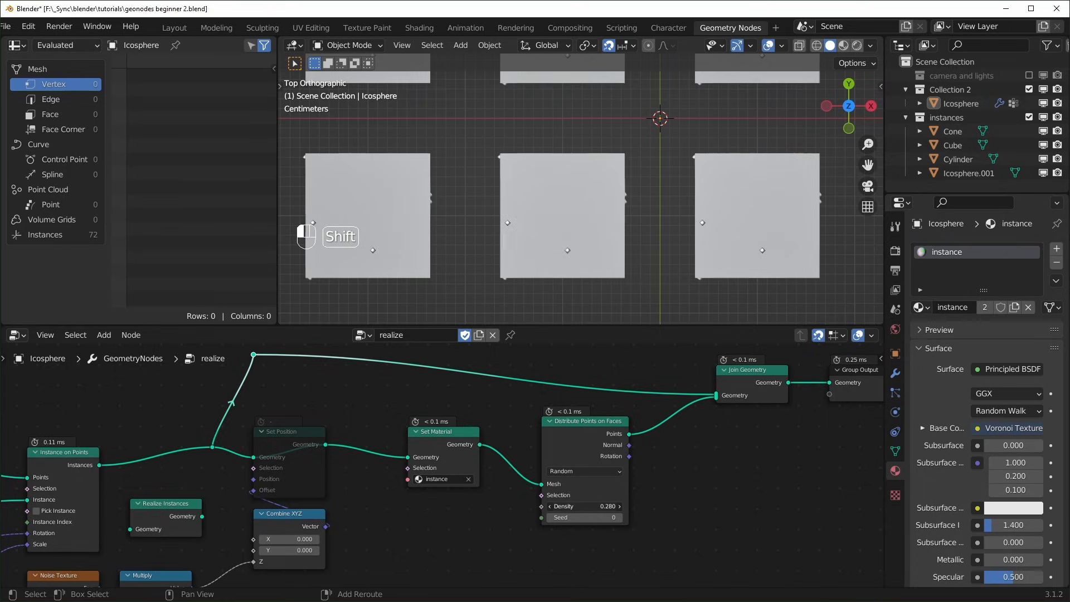
scroll(684, 248, down, 2)
scroll(729, 240, up, 2)
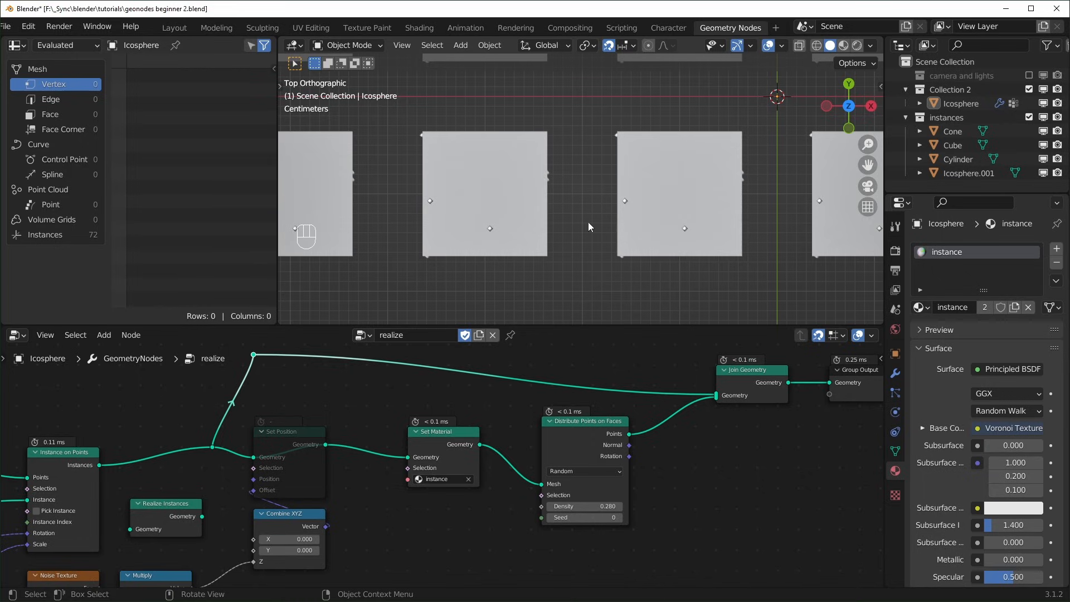
shift+middle_drag(438, 218, 503, 235)
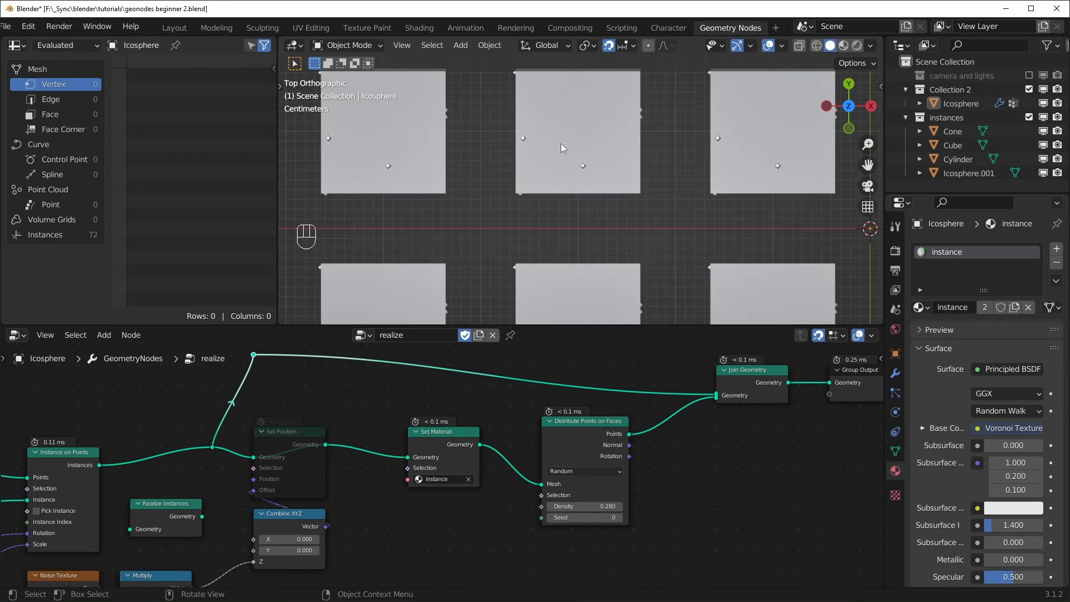
shift+middle_drag(560, 142, 572, 206)
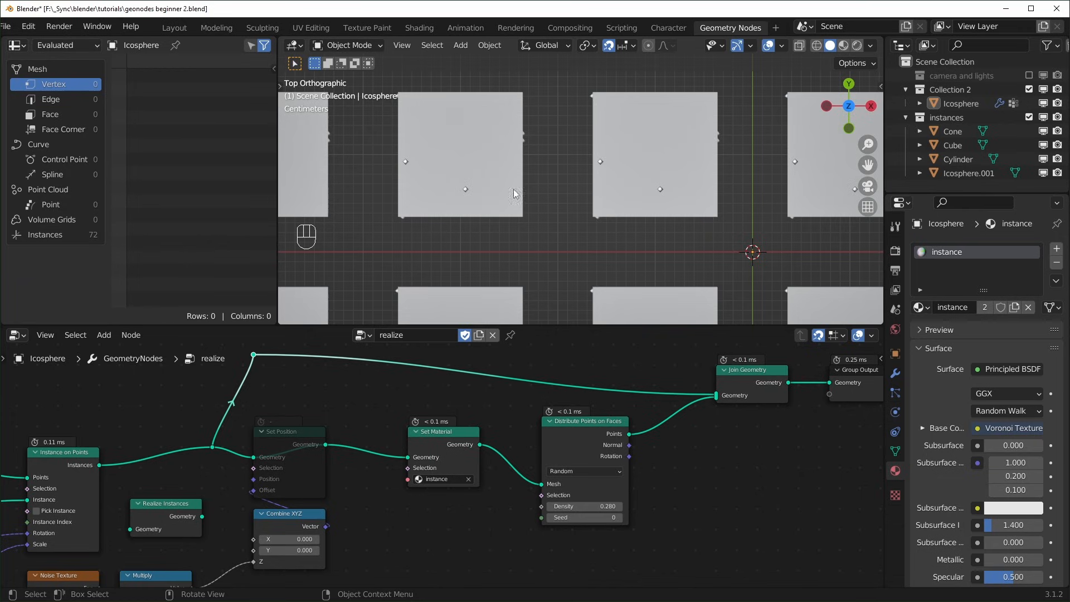
- Insert Realize Instances right after Instance on Points, before the link branches to Set Position and Join Geometry
middle_drag(175, 510, 229, 504)
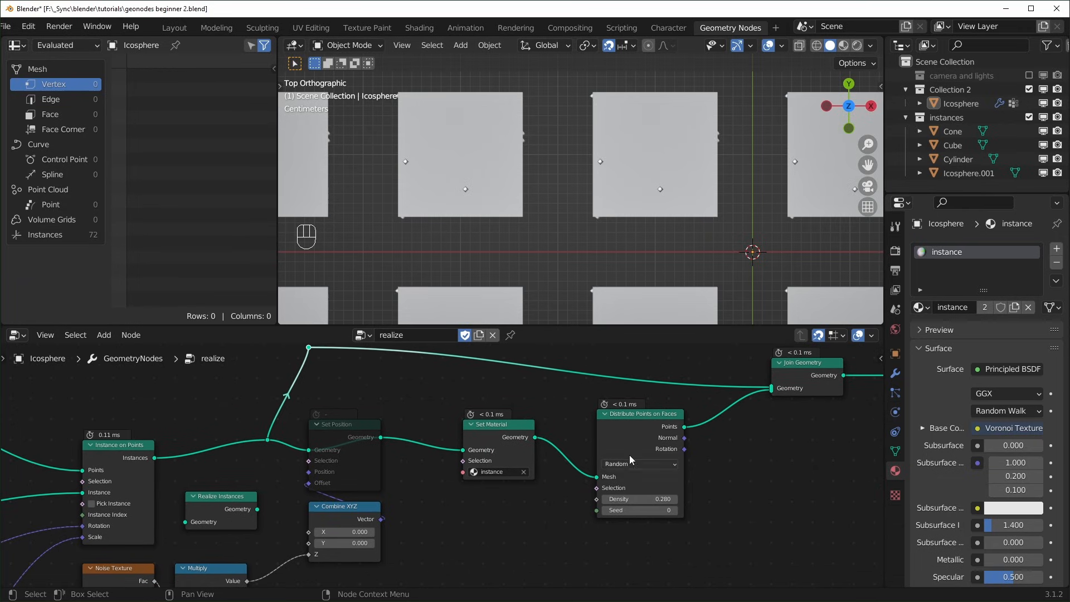
drag(222, 504, 231, 442)
middle_drag(669, 134, 696, 164)
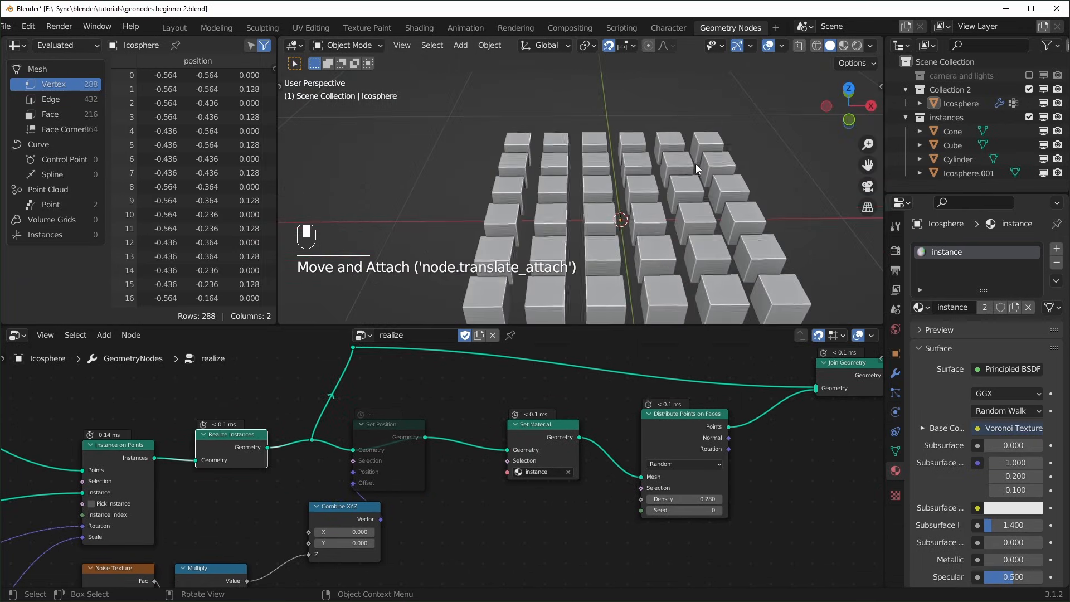
- Raise the Distribute Points on Faces Density to 12.080 and compare the points with Realize Instances attached and detached
drag(686, 499, 719, 499)
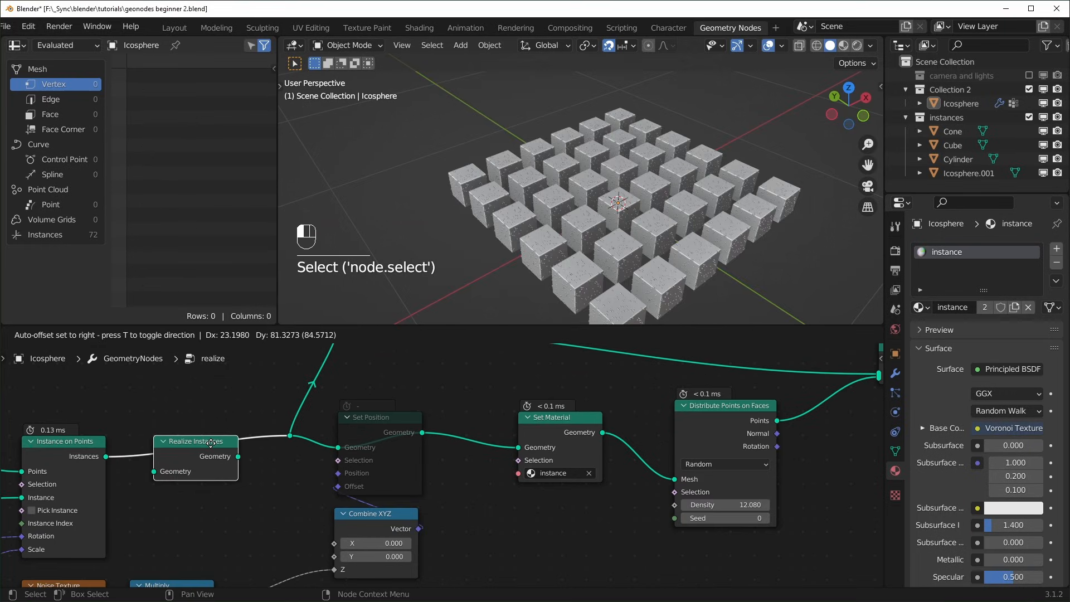
click(211, 443)
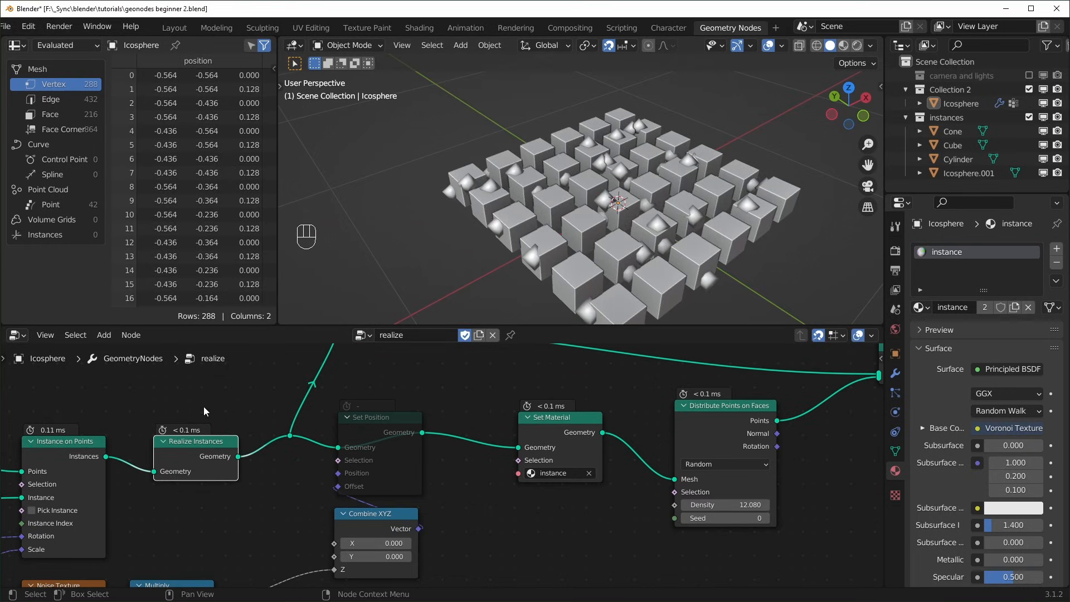
mouse_move(202, 442)
alt+mouse_down()
mouse_move(202, 490)
mouse_move(211, 446)
alt+mouse_up()
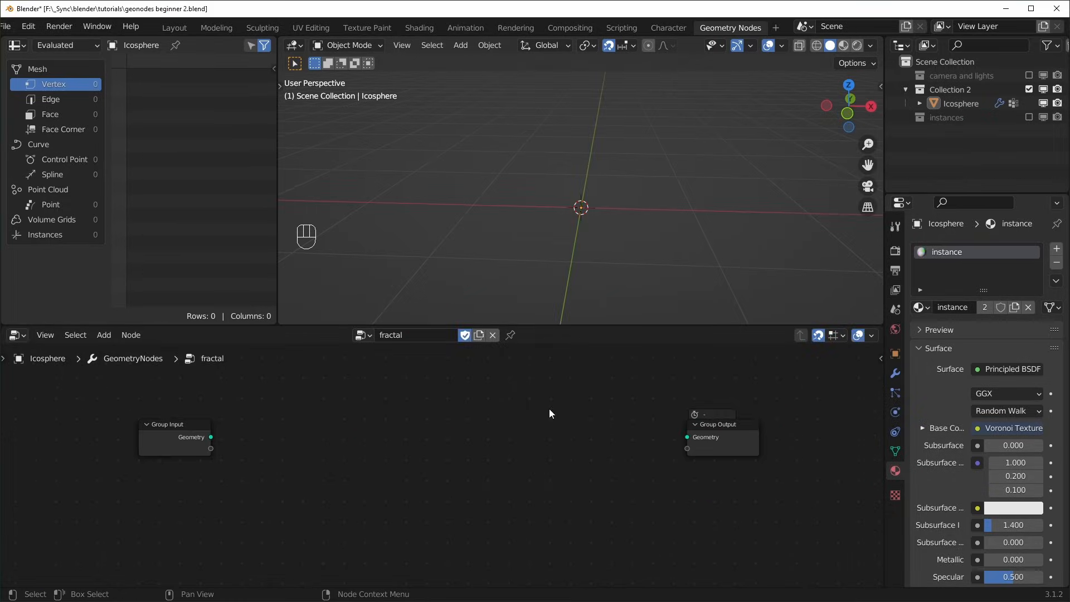
- Add a Cone mesh primitive node in the empty fractal tree and link its Mesh output to the Group Output
middle_drag(616, 251, 627, 249)
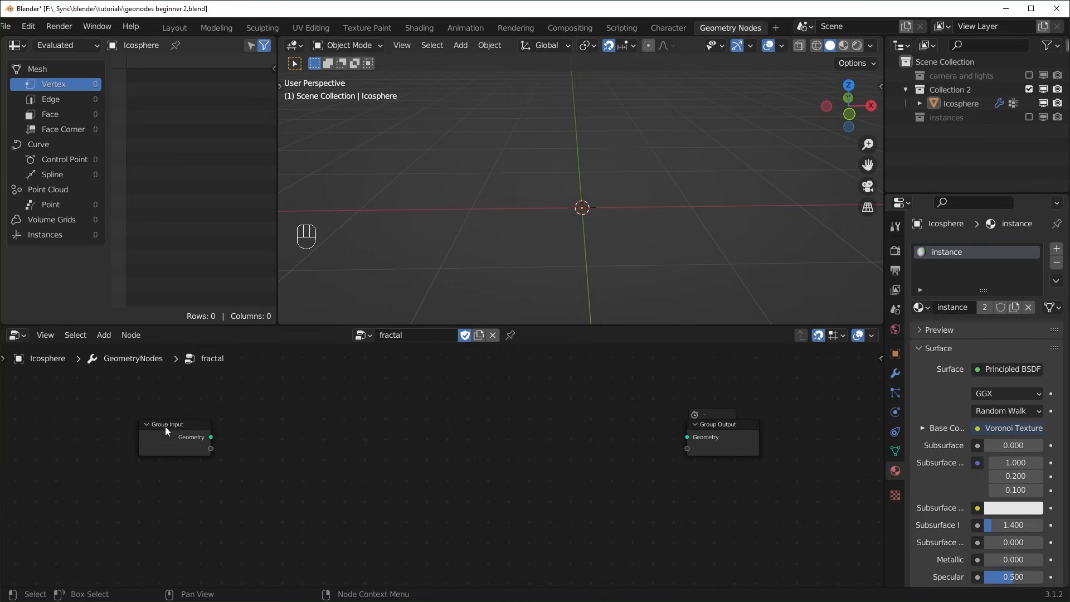
click(401, 452)
key(shift+a)
text(s)
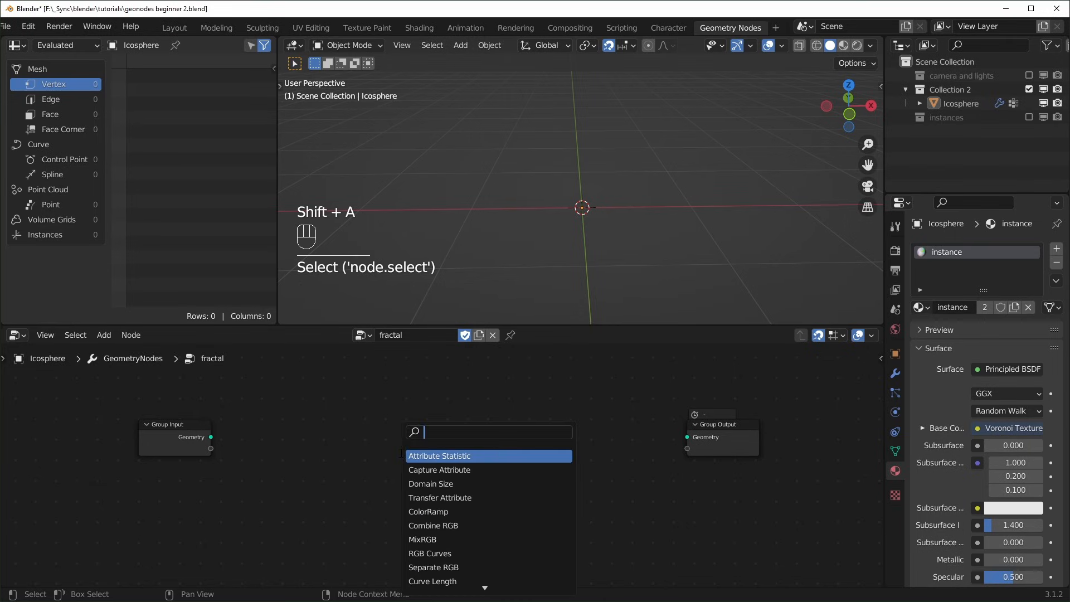
text(cone)
key(Return)
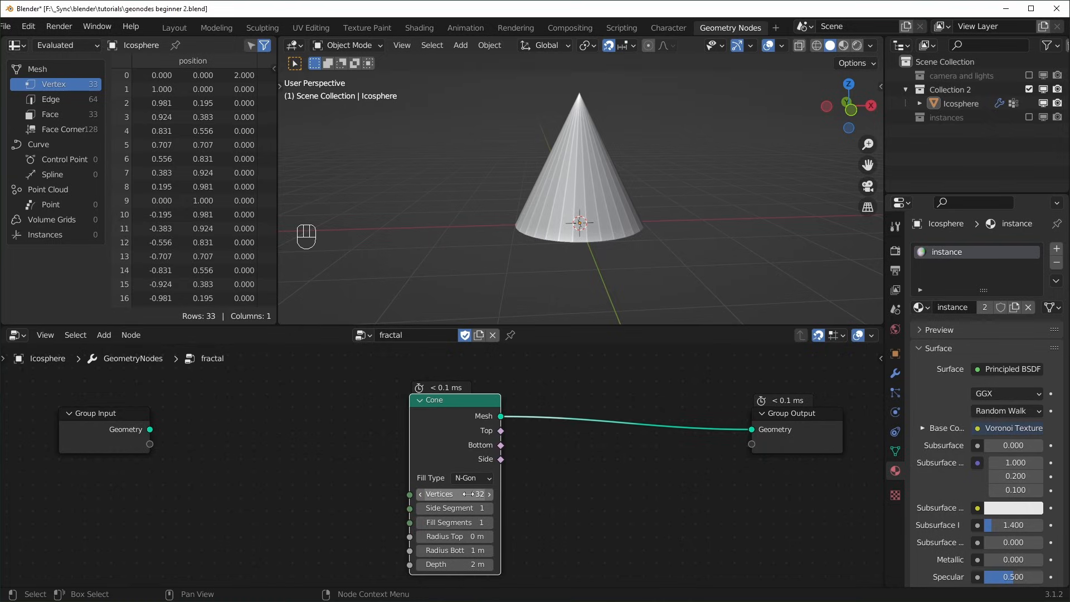
- Turn the cone into a three-sided pyramid with Vertices set to 3 and Depth set to 1.5 m
drag(467, 494, 429, 494)
middle_drag(641, 289, 519, 245)
click(472, 565)
text(1)
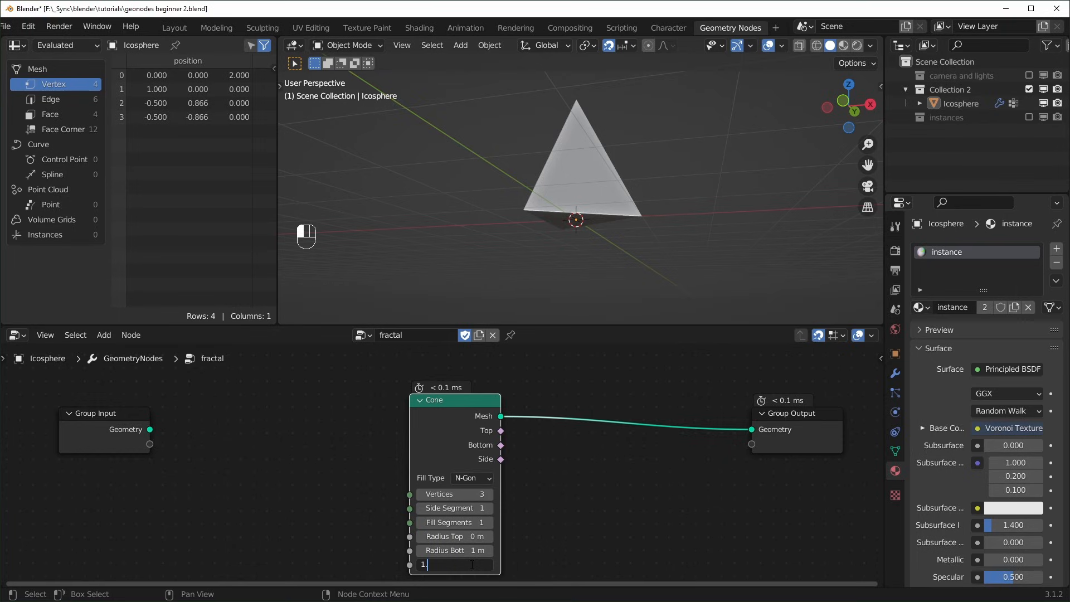
text(.5)
key(Return)
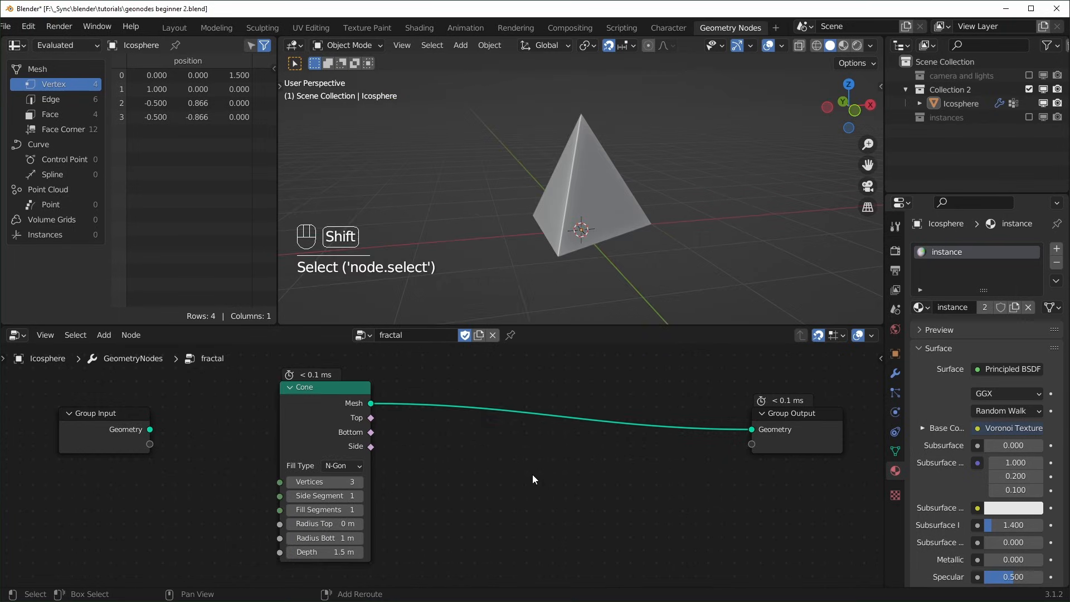
- Insert Instance on Points between Cone and Group Output, and also link the Cone's Mesh to its Instance input
key(shift+a)
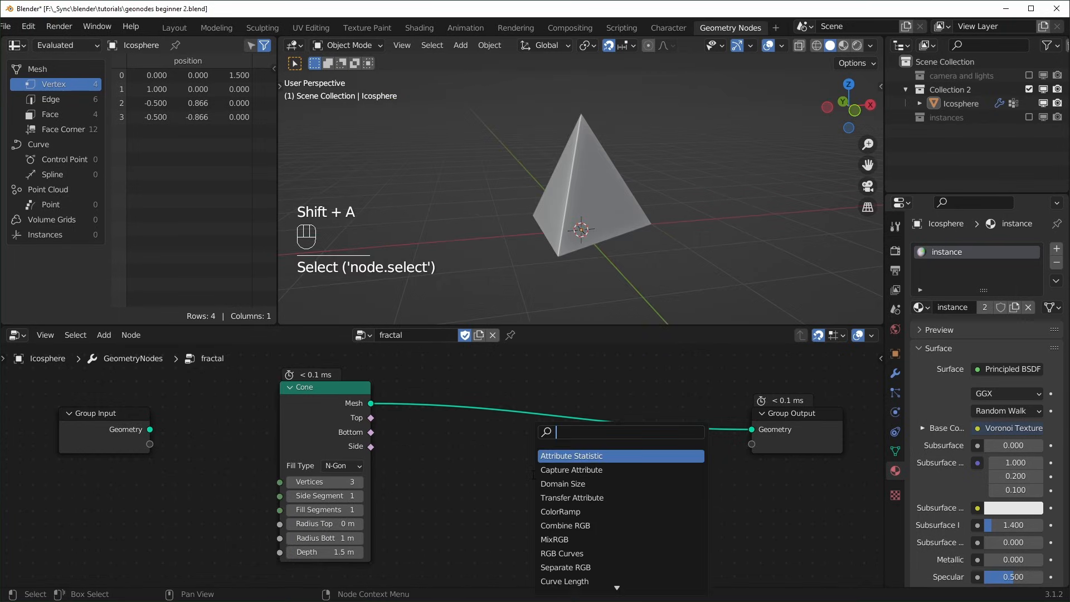
text(inst)
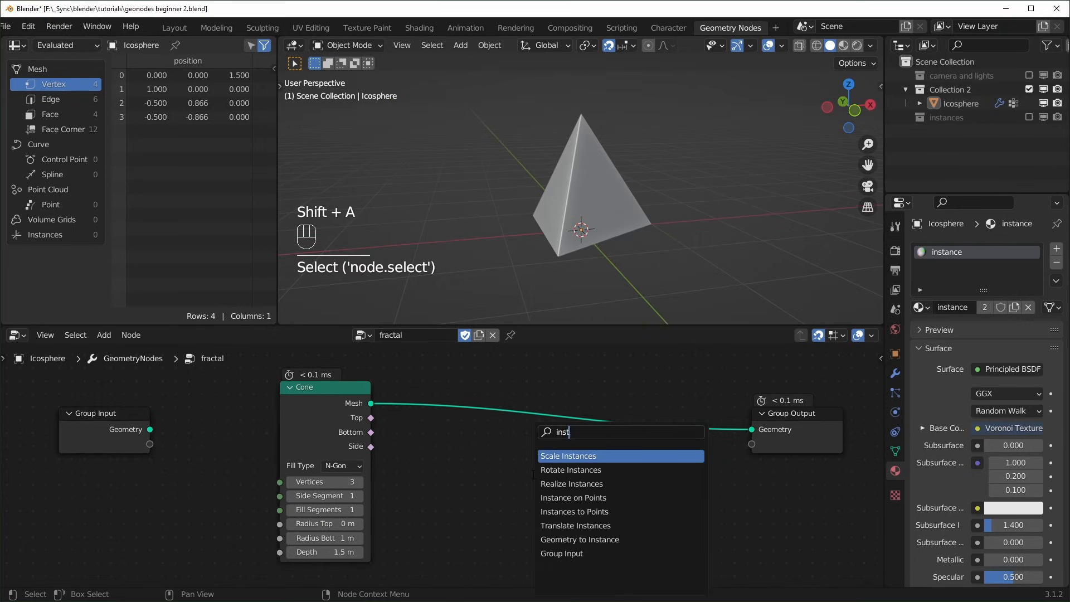
key(Return)
click(505, 380)
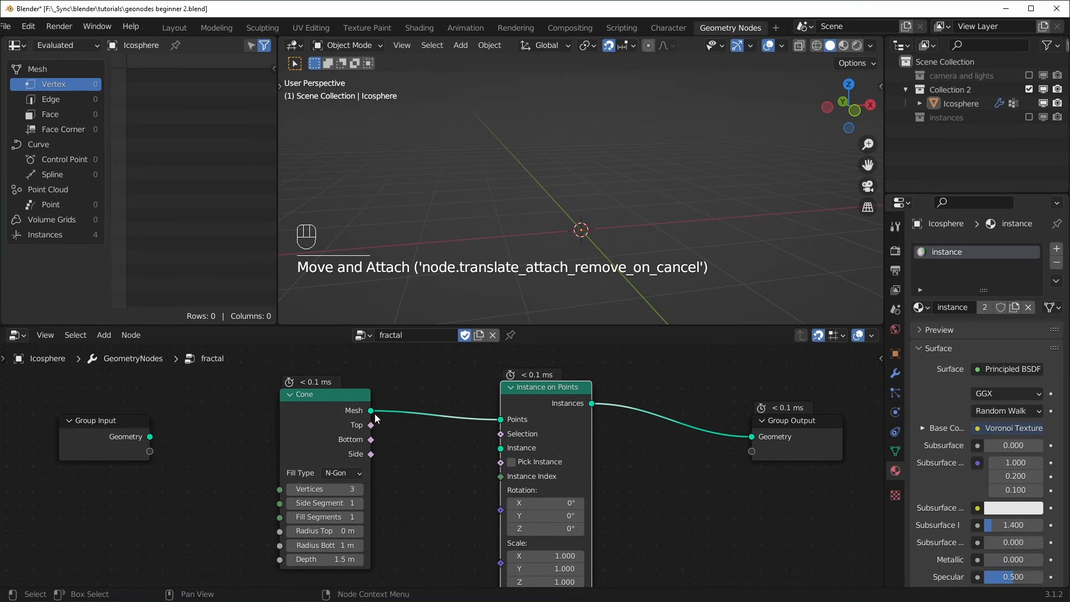
drag(372, 412, 501, 448)
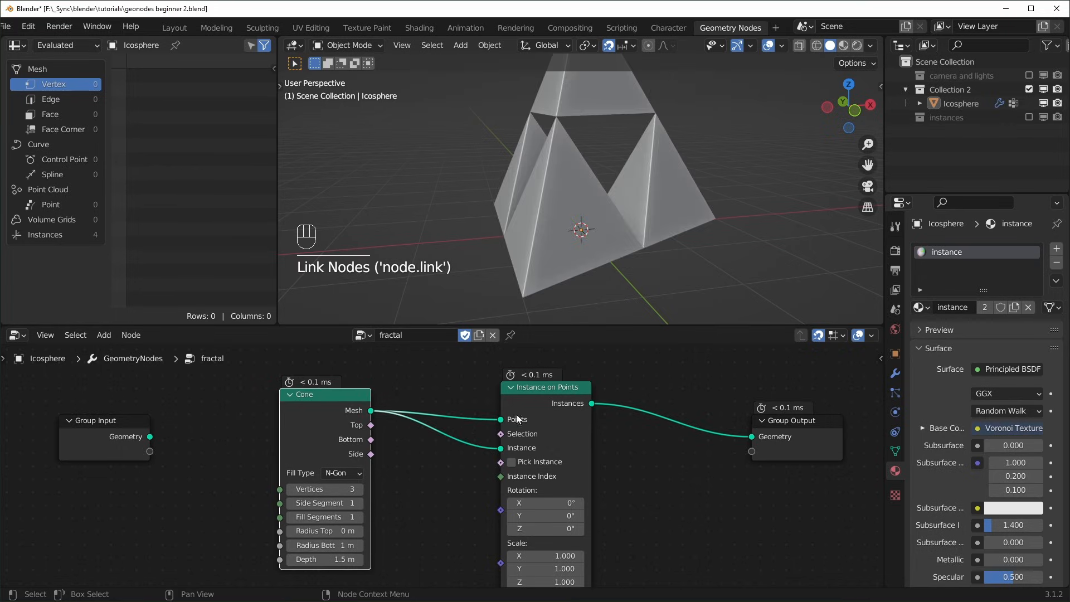
middle_drag(650, 264, 584, 255)
- Space out the Group Input, Cone and Instance on Points nodes to make room in the tree
scroll(764, 374, down, 3)
drag(216, 425, 92, 425)
drag(386, 400, 241, 417)
drag(605, 395, 512, 400)
- Try a second iteration by chaining a duplicate Instance on Points node with the Cone Mesh linked to its Instance input
key(shift+d)
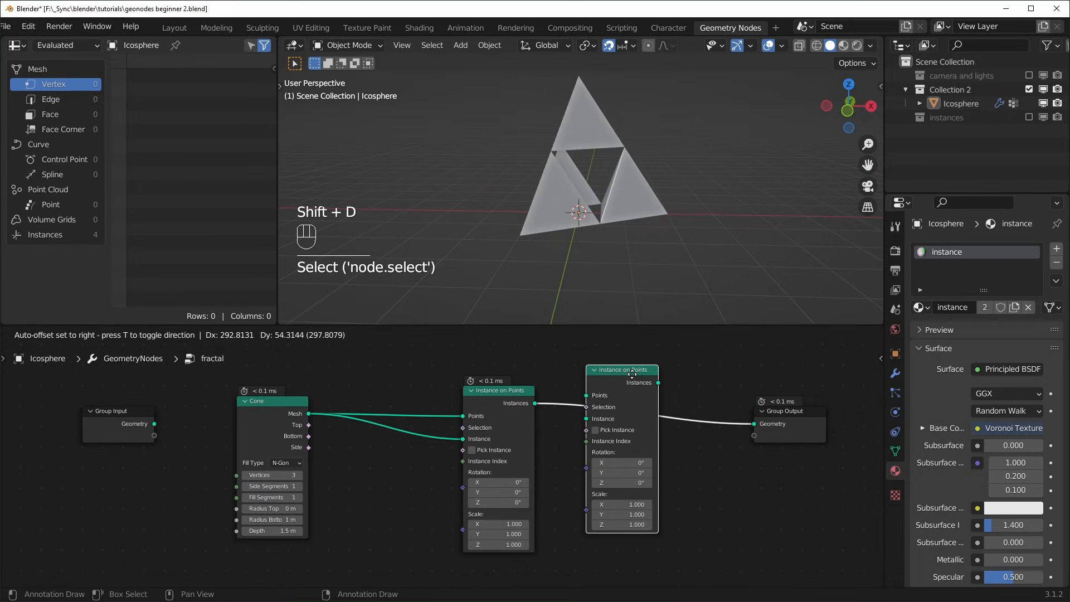
click(632, 374)
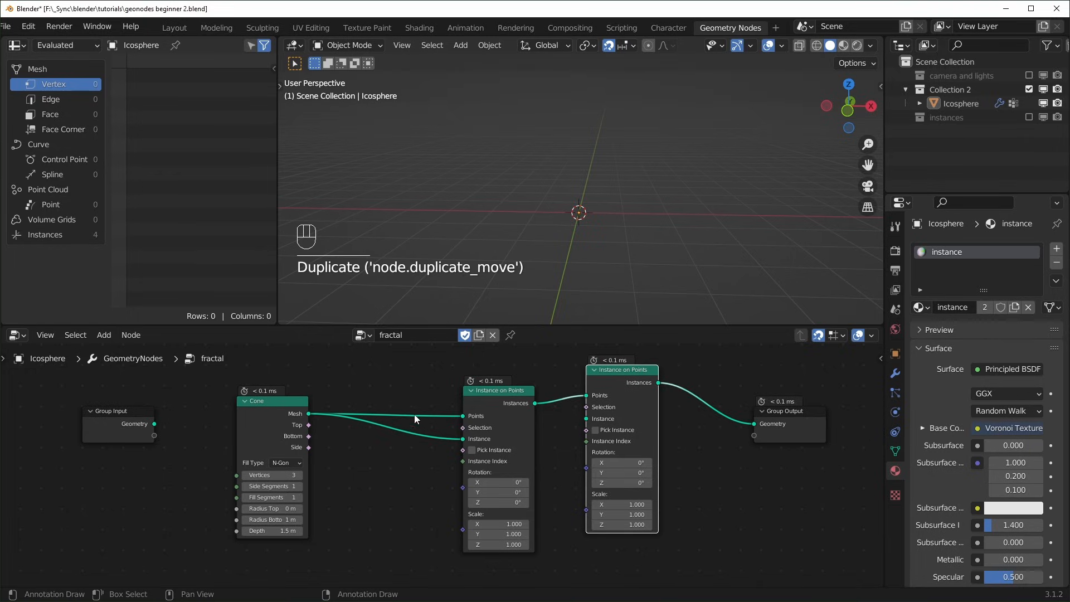
alt+right_drag(305, 419, 627, 447)
click(642, 389)
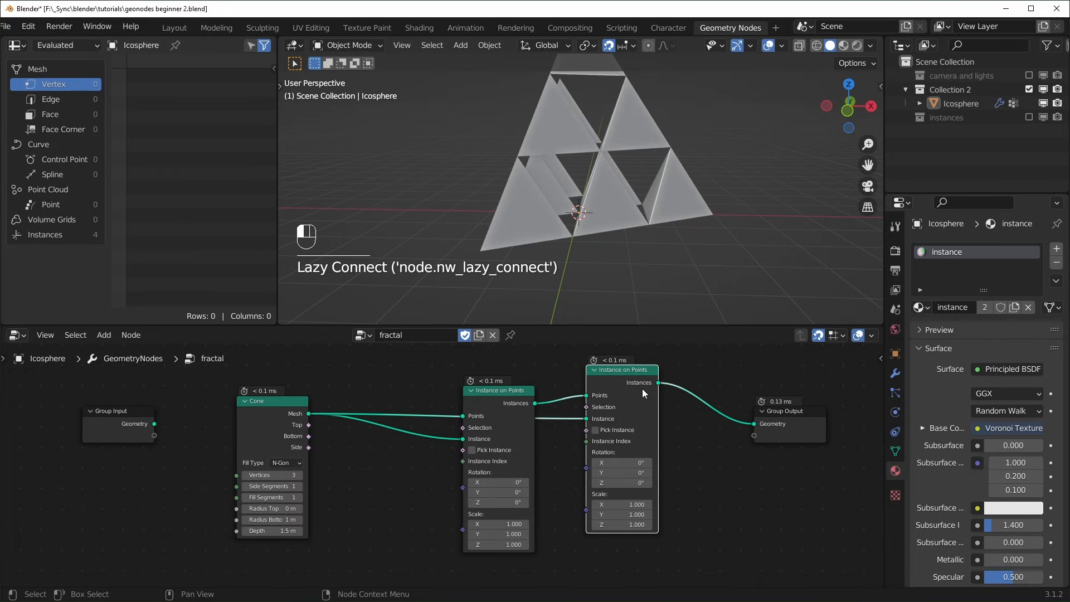
key(ctrl+x)
scroll(557, 419, up, 1)
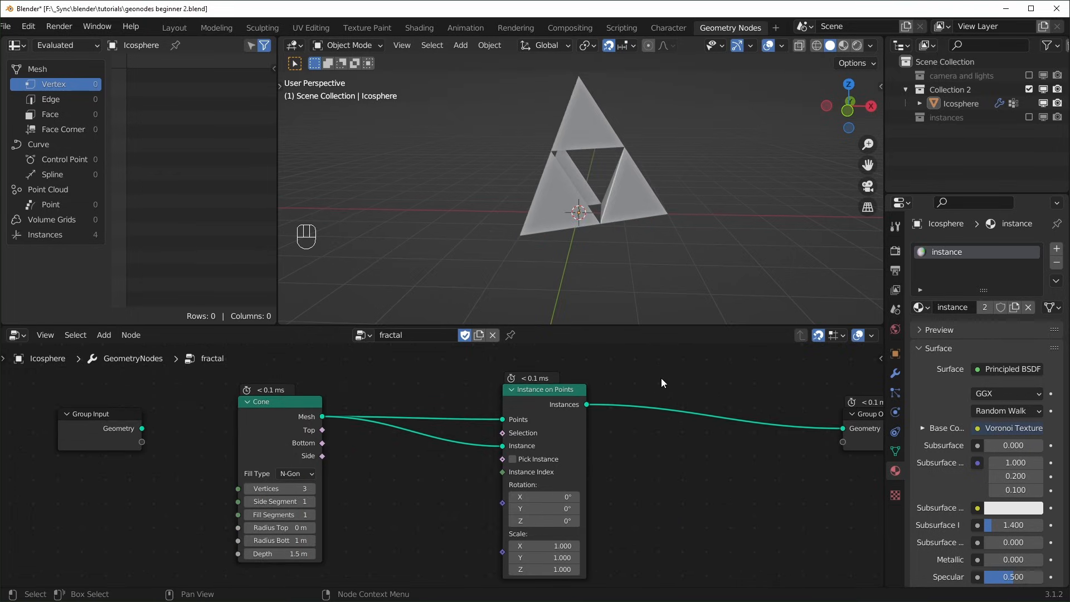
- Turn the Instance on Points node into its own node group
scroll(592, 444, down, 1)
click(526, 380)
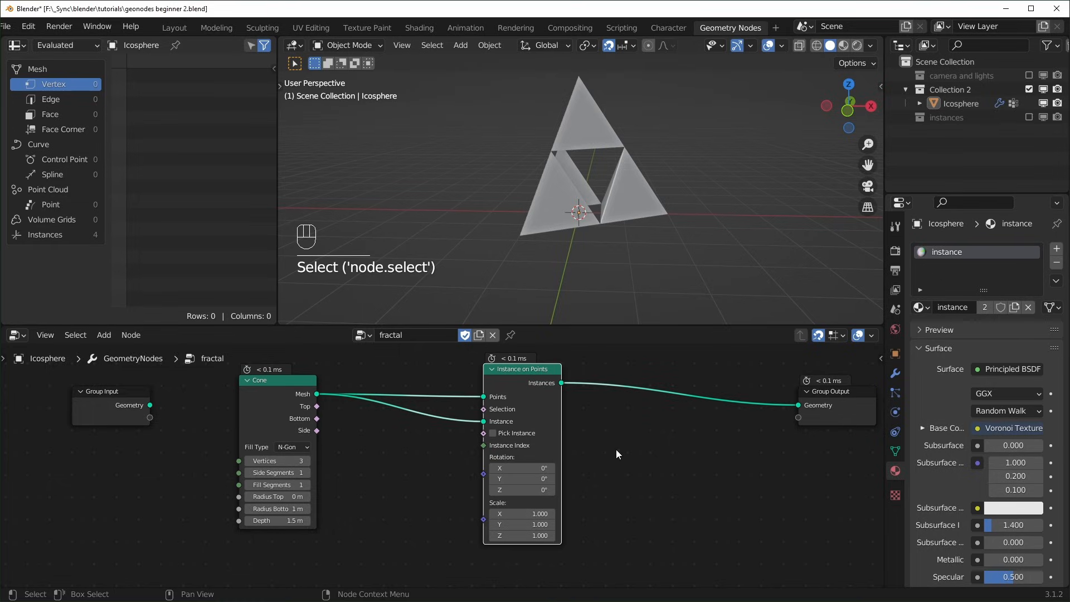
middle_drag(554, 411, 564, 422)
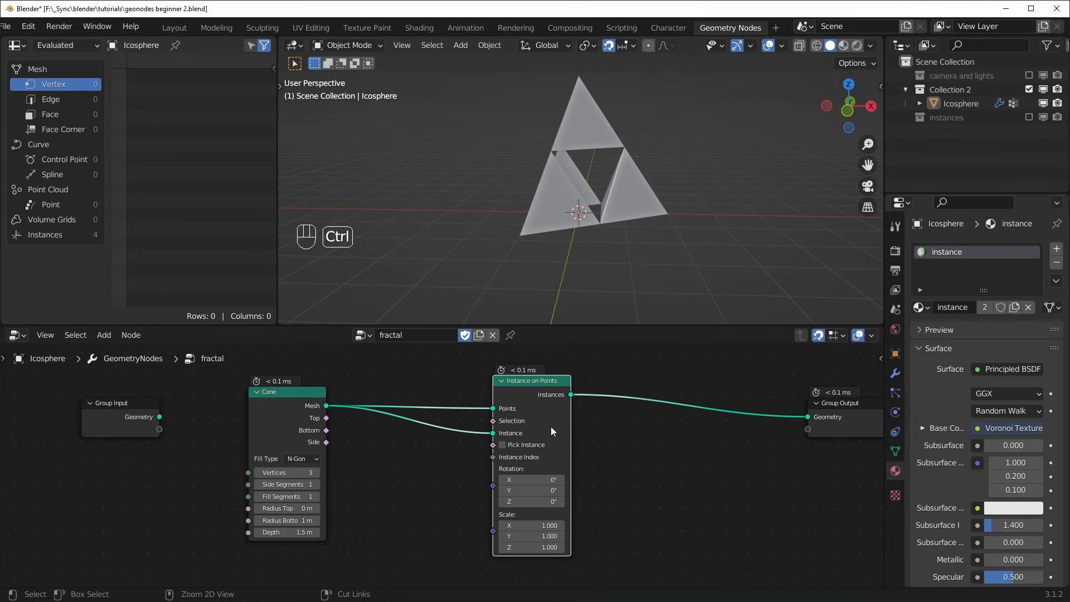
key(ctrl+g)
click(598, 504)
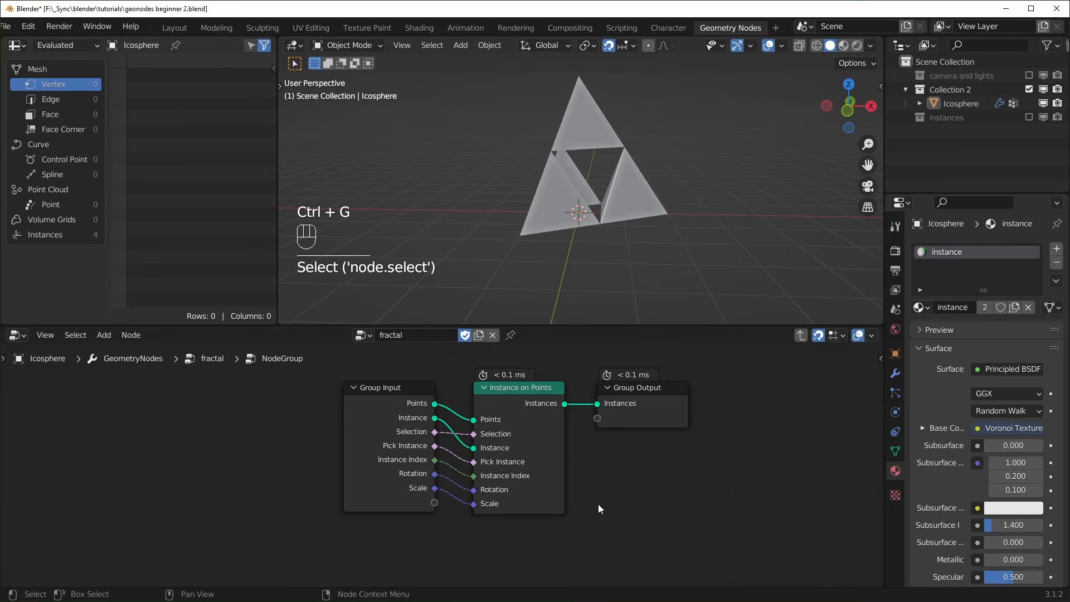
middle_drag(654, 497, 641, 501)
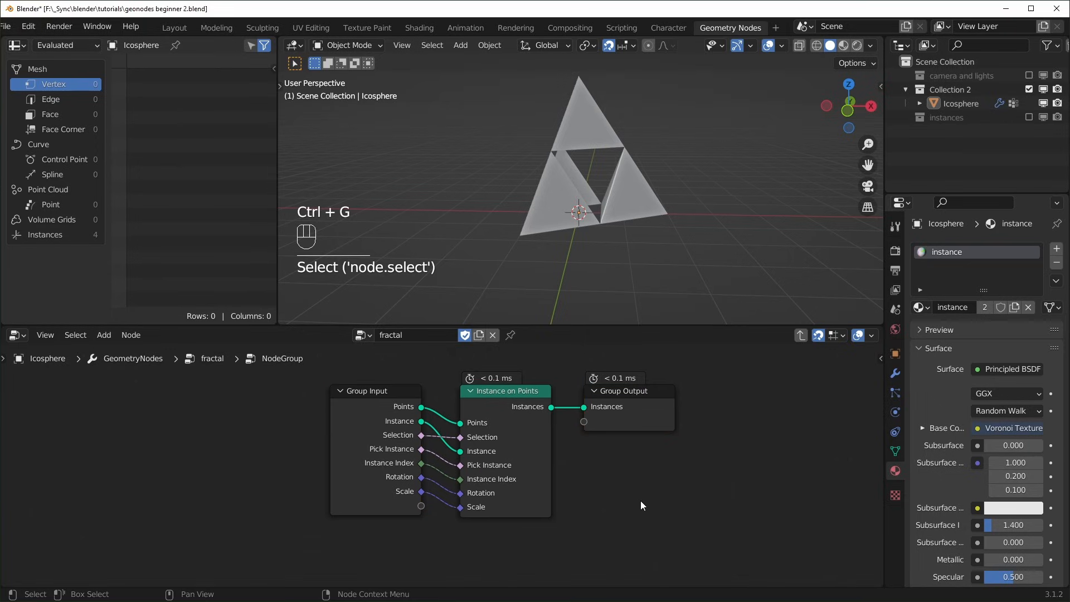
- Leave and re-enter the node group to compare its exposed sockets with the nodes inside
click(799, 334)
scroll(604, 508, down, 3)
click(526, 389)
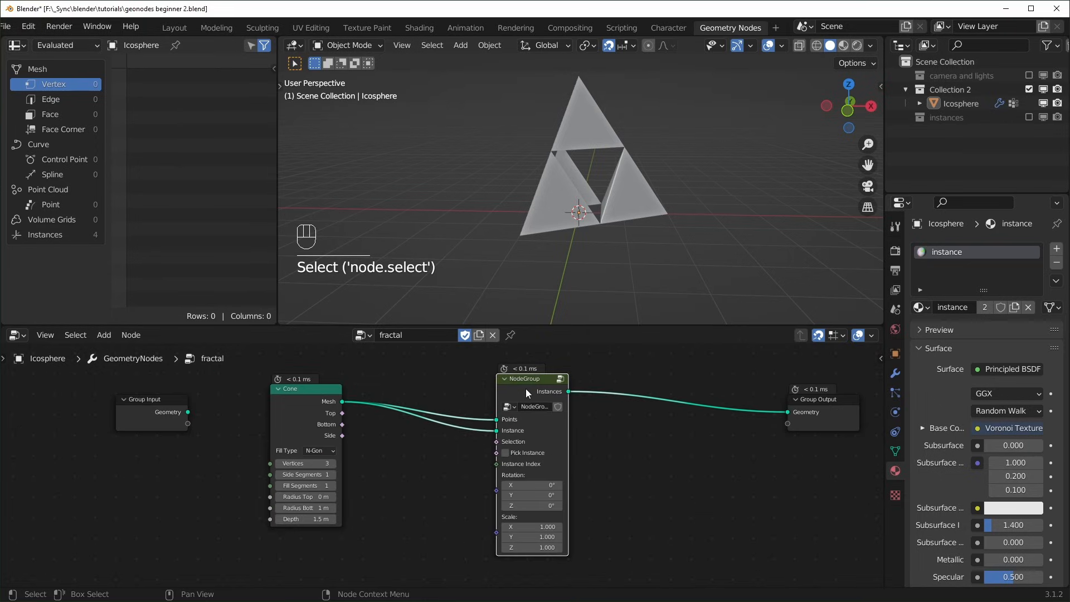
key(Tab)
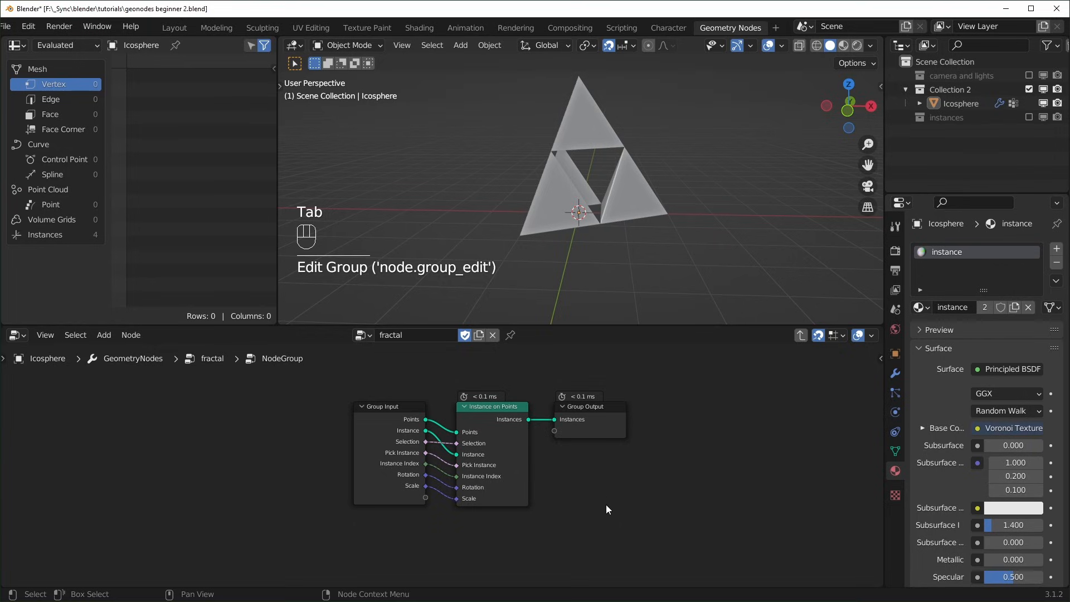
click(402, 416)
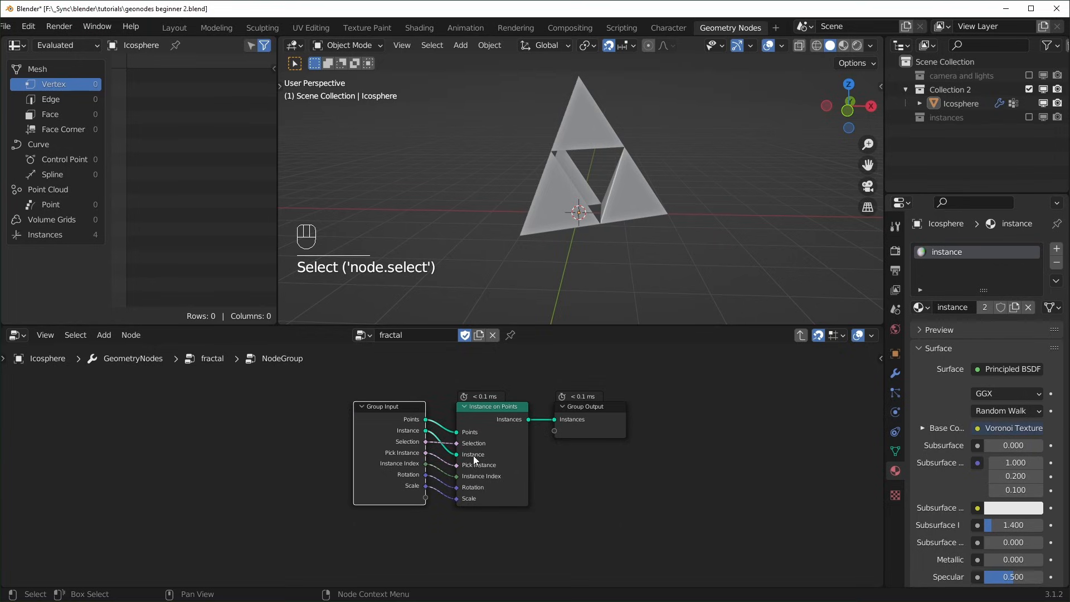
key(Tab)
key(Tab)
key(Tab)
key(Tab)
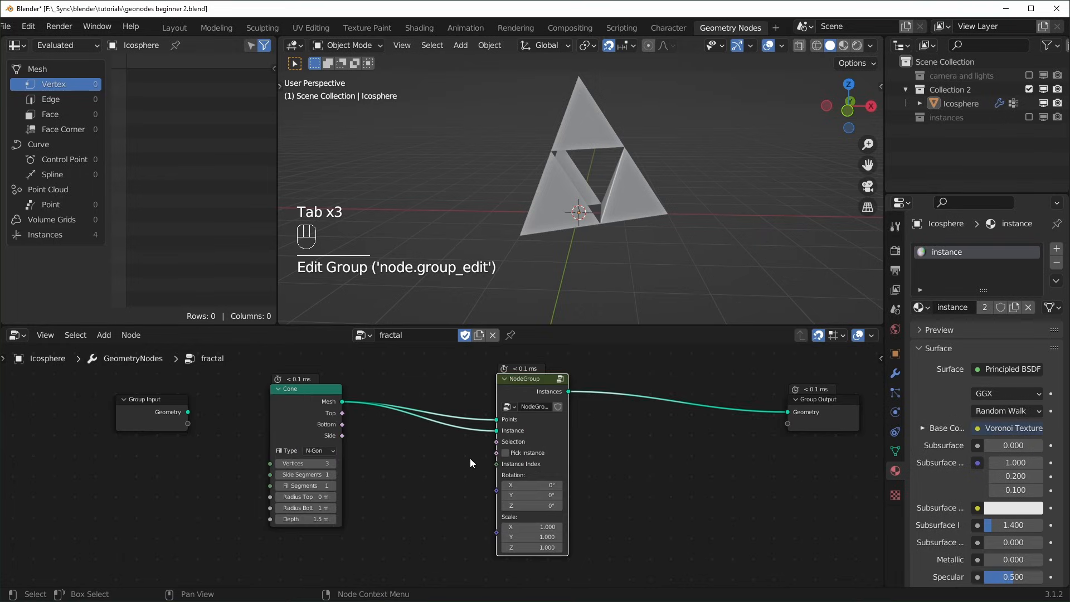
- Remove the Selection, Pick Instance, Instance Index and Rotation inputs from the node group's interface
scroll(470, 458, up, 1)
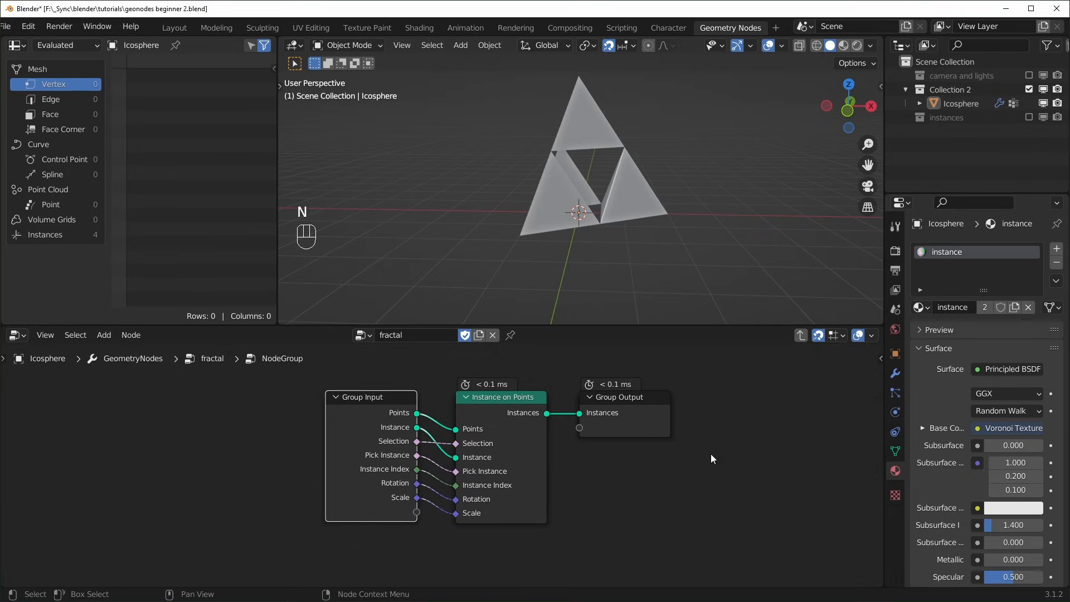
click(883, 358)
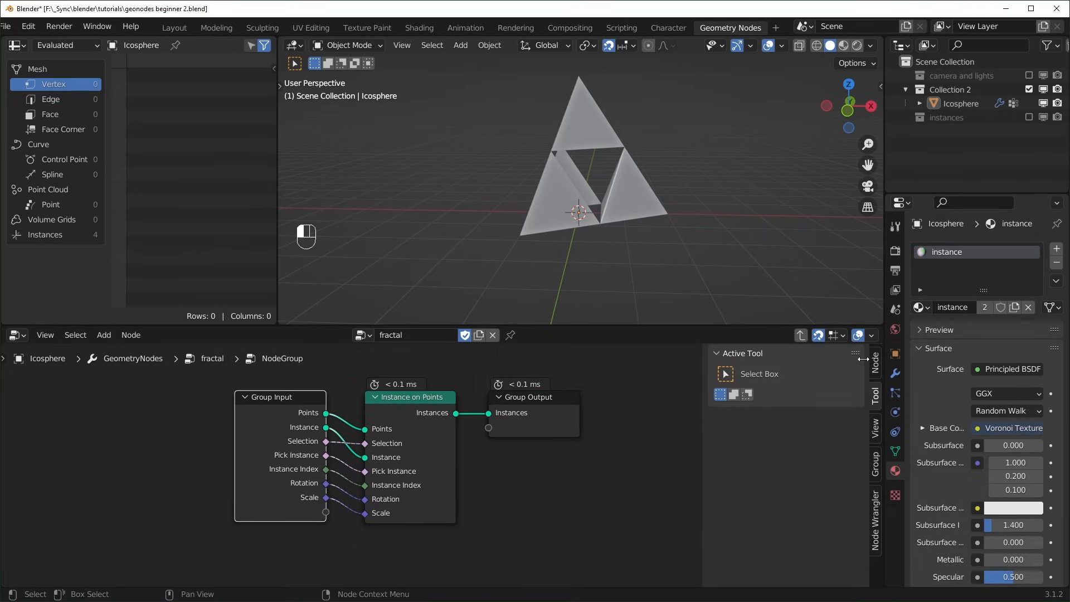
click(877, 468)
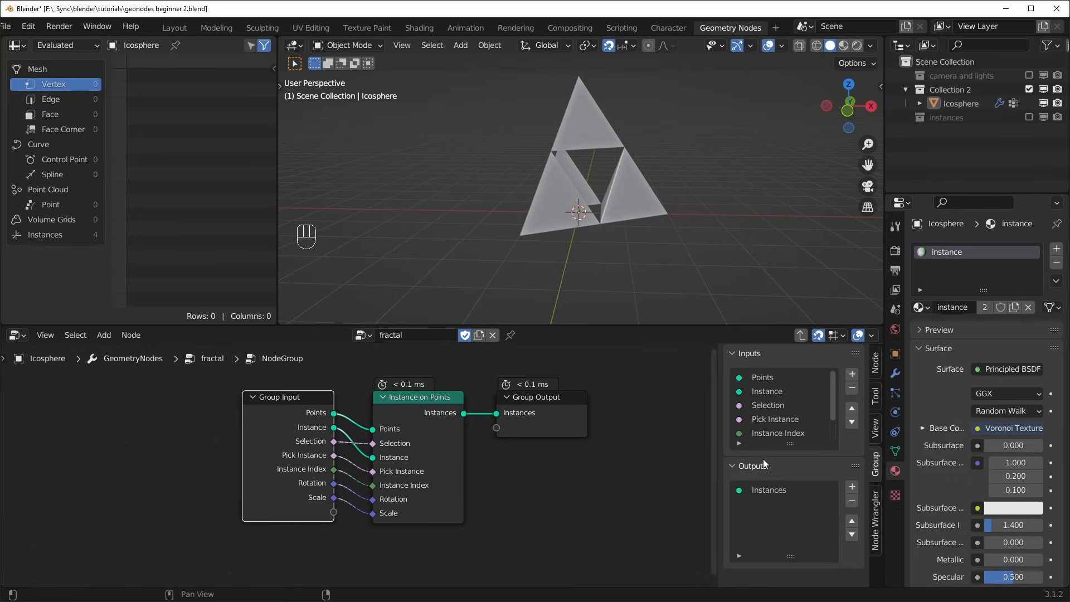
scroll(386, 475, up, 2)
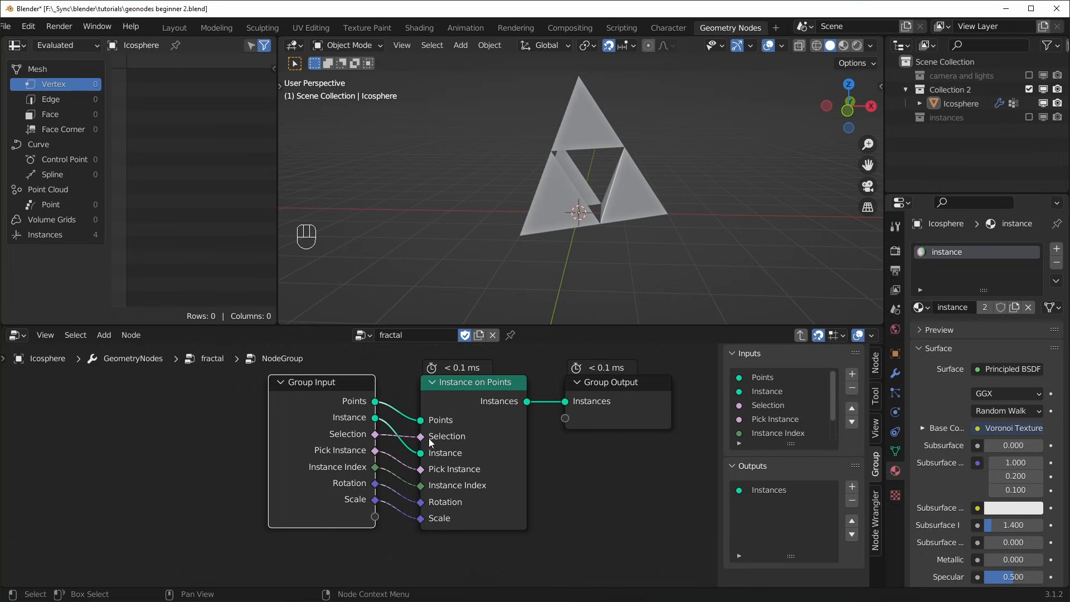
click(779, 404)
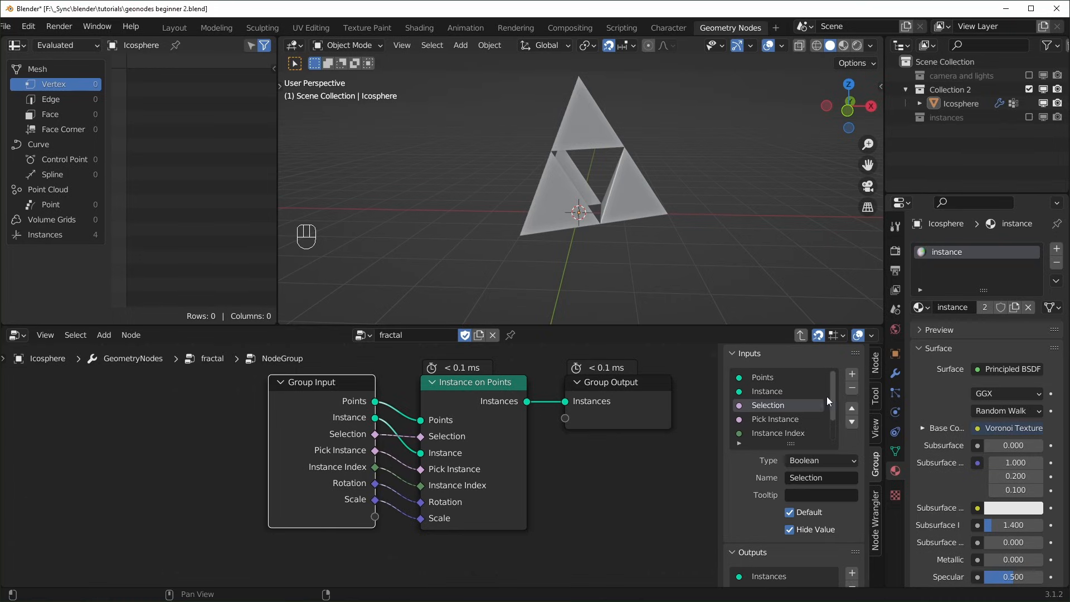
click(853, 388)
click(853, 387)
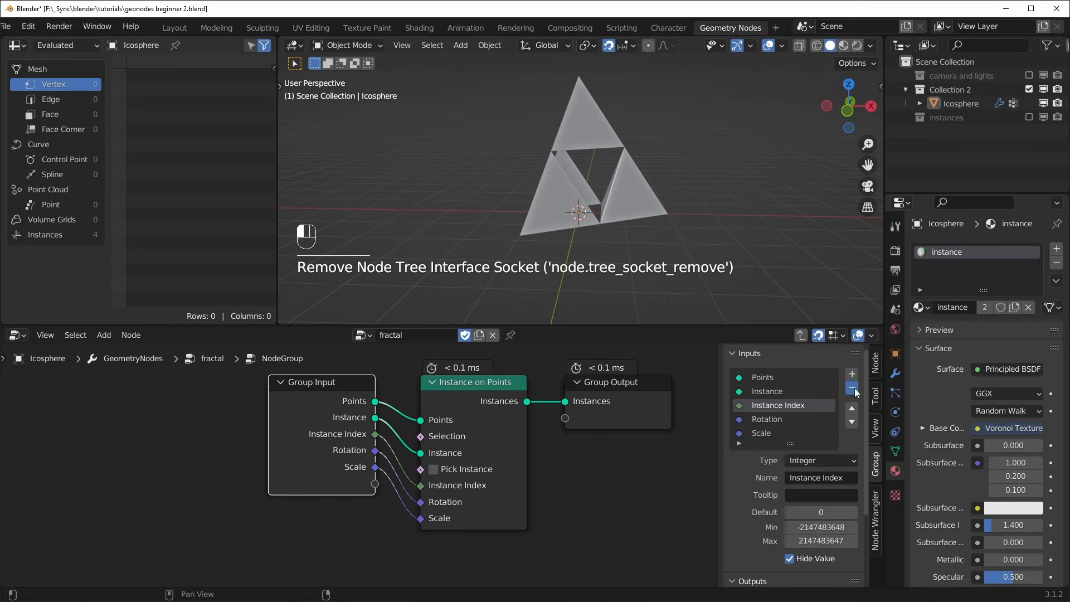
click(852, 387)
click(852, 388)
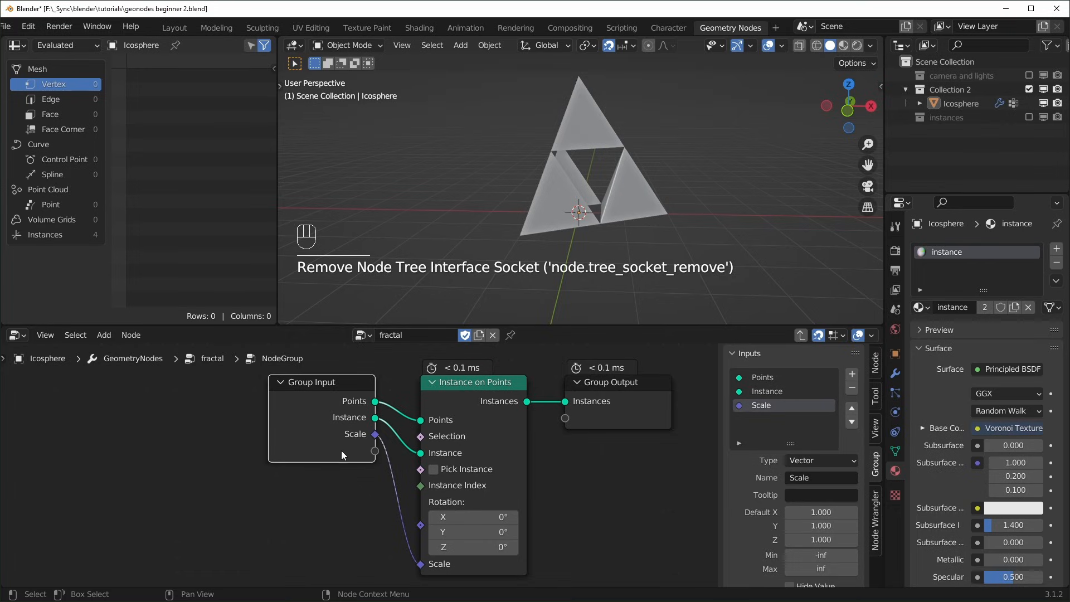
- Space out the group's input and output nodes and change the Scale input's type to Float
drag(332, 413, 271, 411)
drag(586, 405, 609, 406)
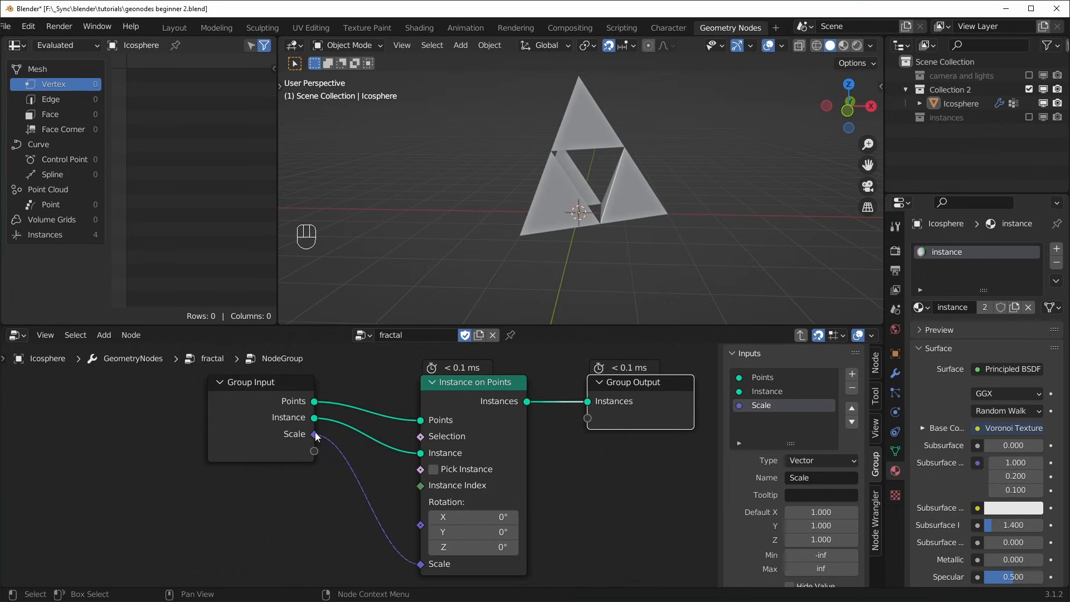
drag(314, 435, 587, 429)
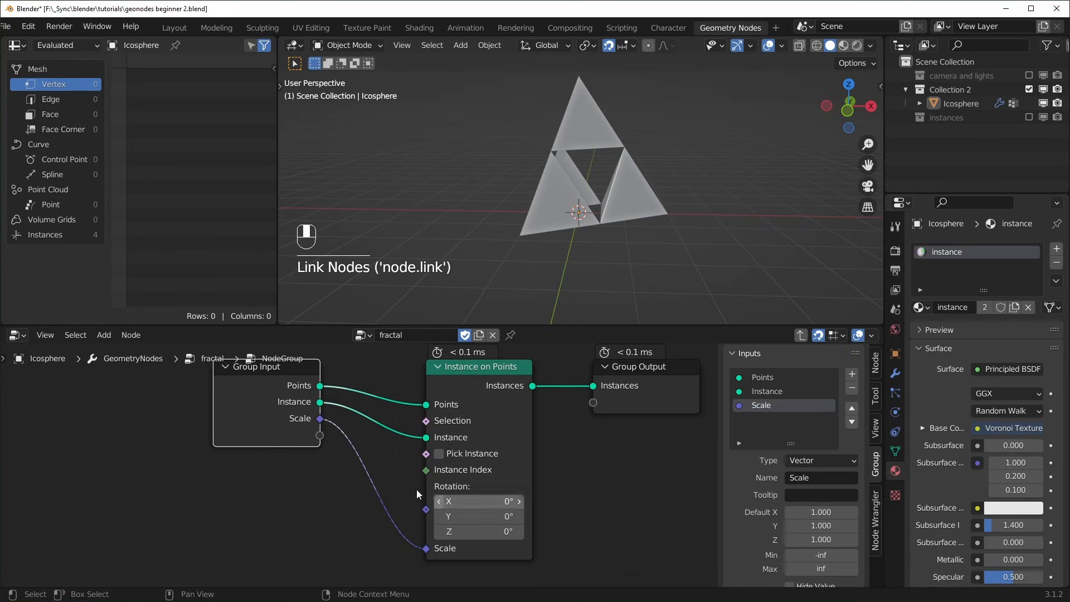
click(825, 460)
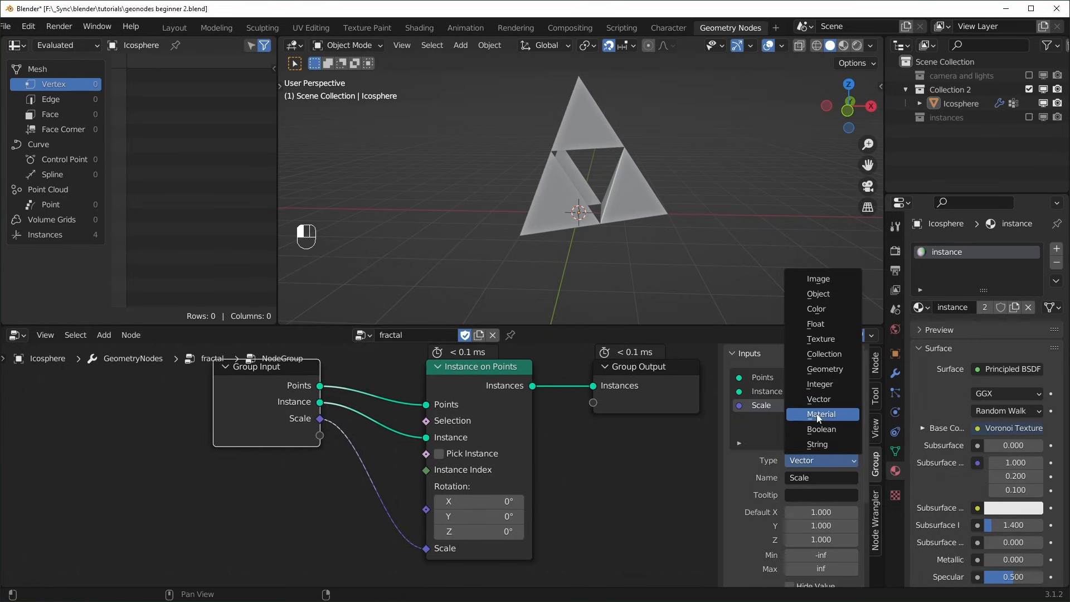
click(815, 324)
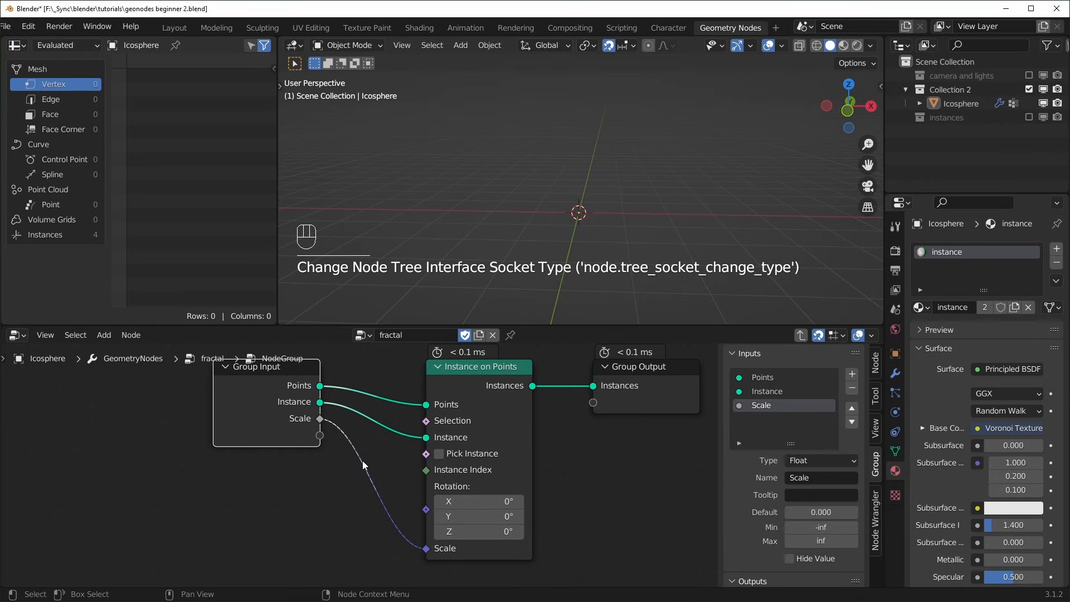
- Return to the main fractal node tree and set the node group's Scale input to 1
key(Tab)
click(507, 433)
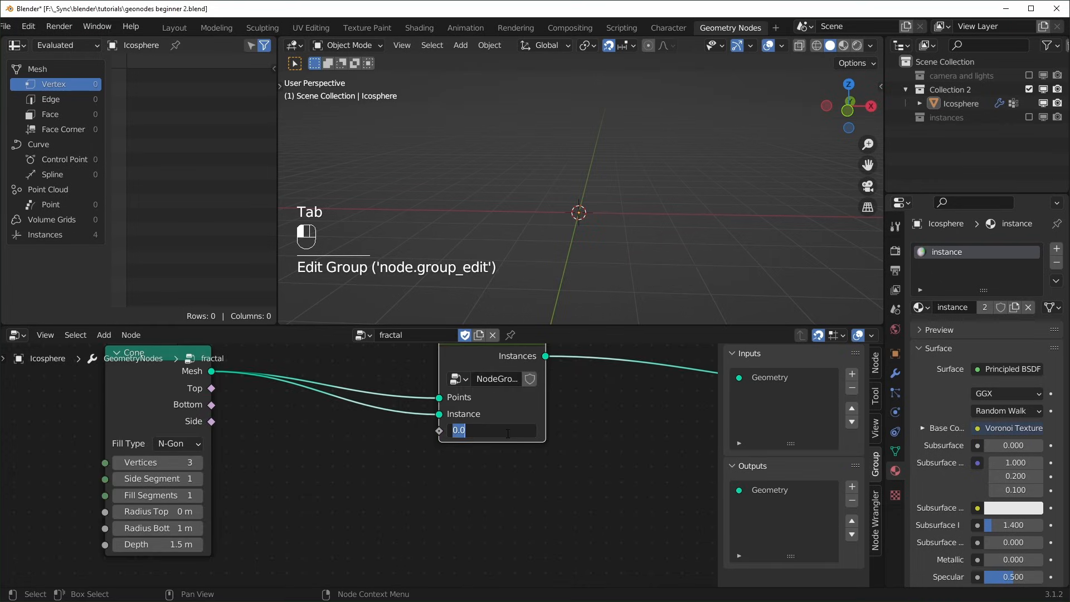
text(1)
key(Return)
- Inside the node group, pass Instance and Scale through to the Group Output and rename the Instances output to Points
key(Tab)
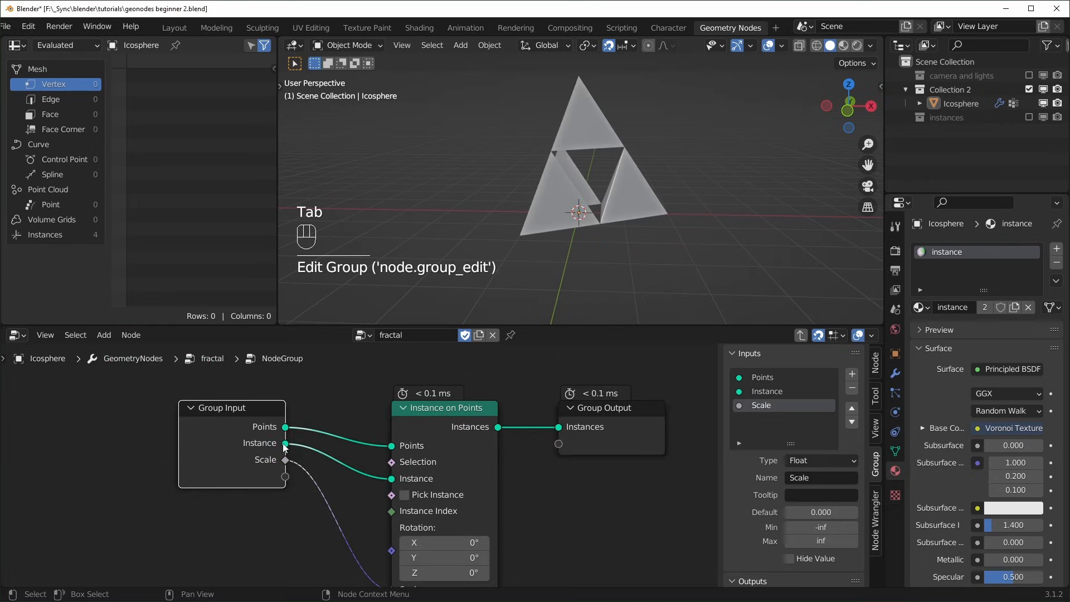
drag(284, 444, 563, 469)
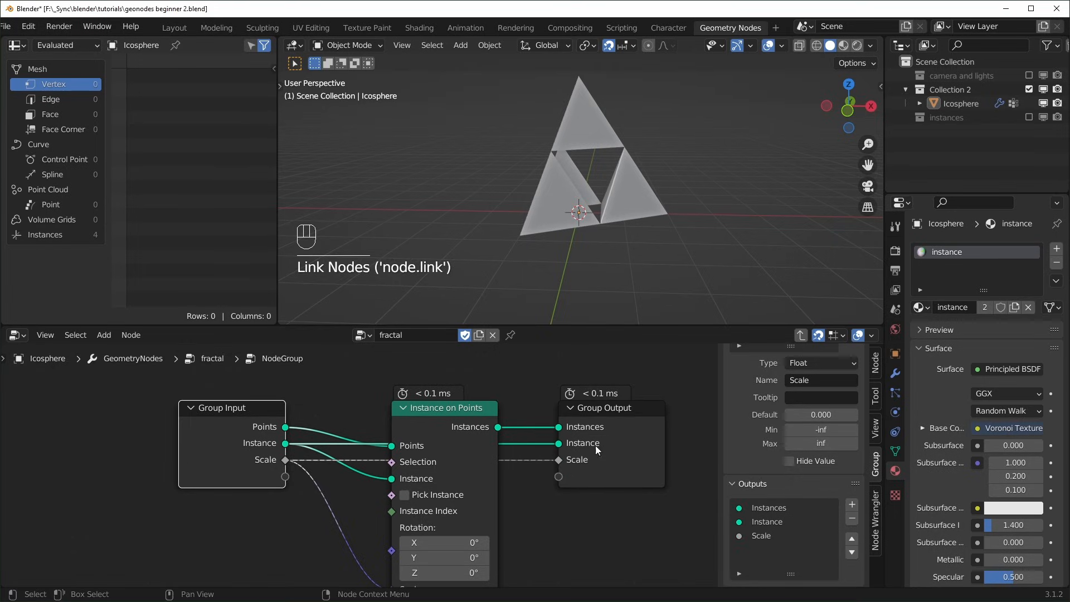
click(783, 509)
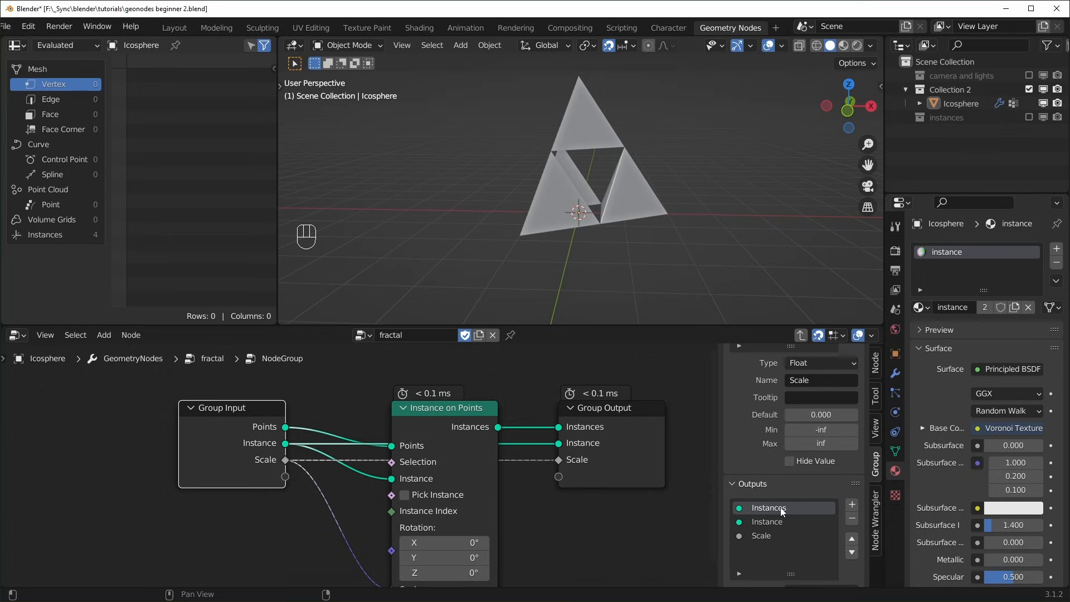
text(p)
key(BackSpace)
text(Points)
key(Return)
click(791, 520)
scroll(795, 518, down, 3)
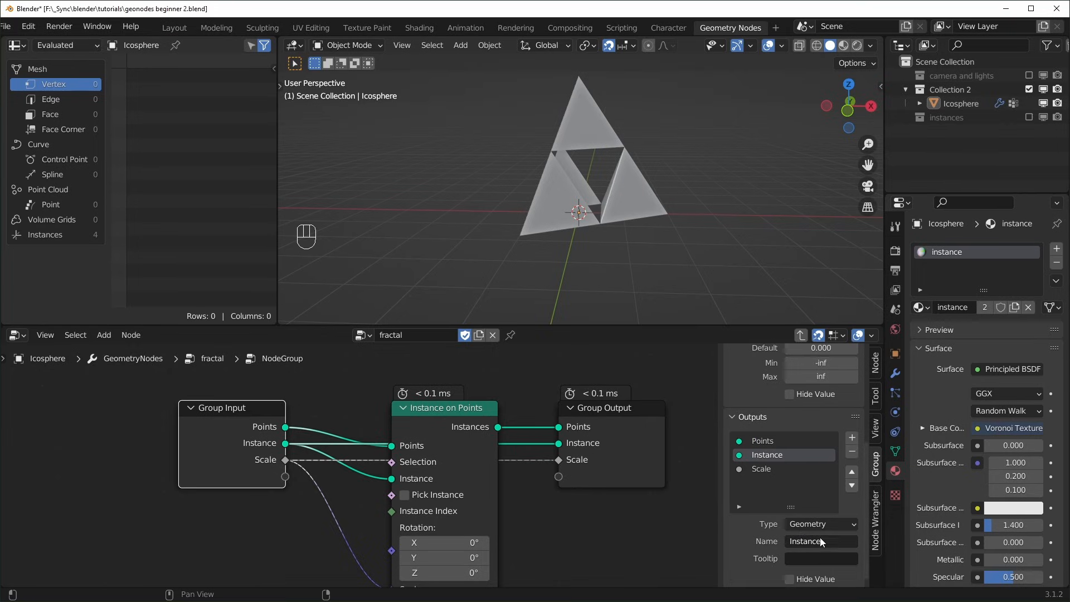
key(Tab)
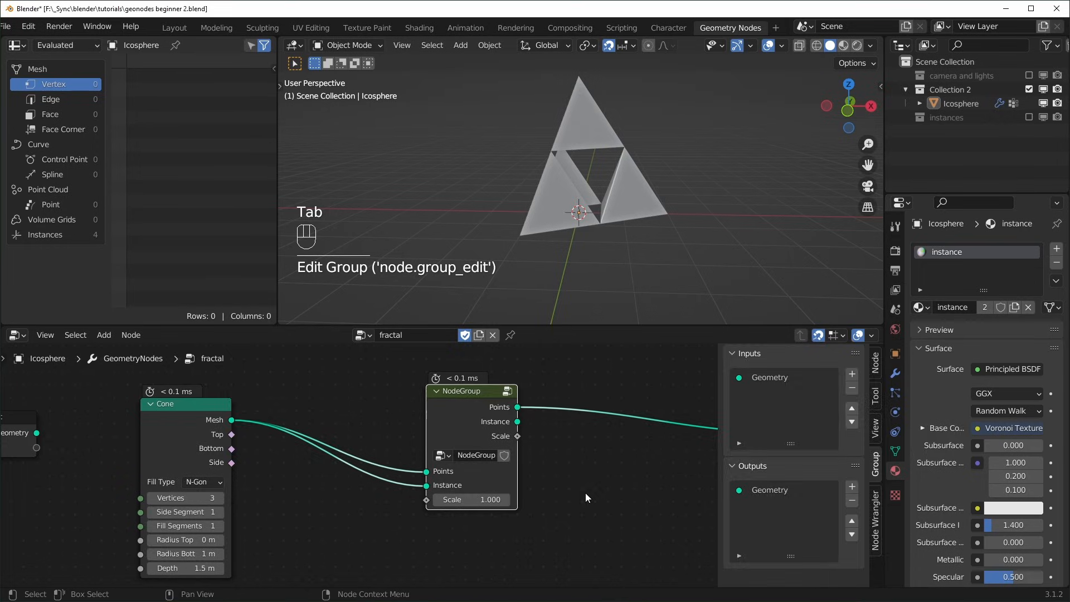
- Duplicate the node group and insert the copy between the original and the Group Output
key(n)
middle_drag(670, 492, 592, 490)
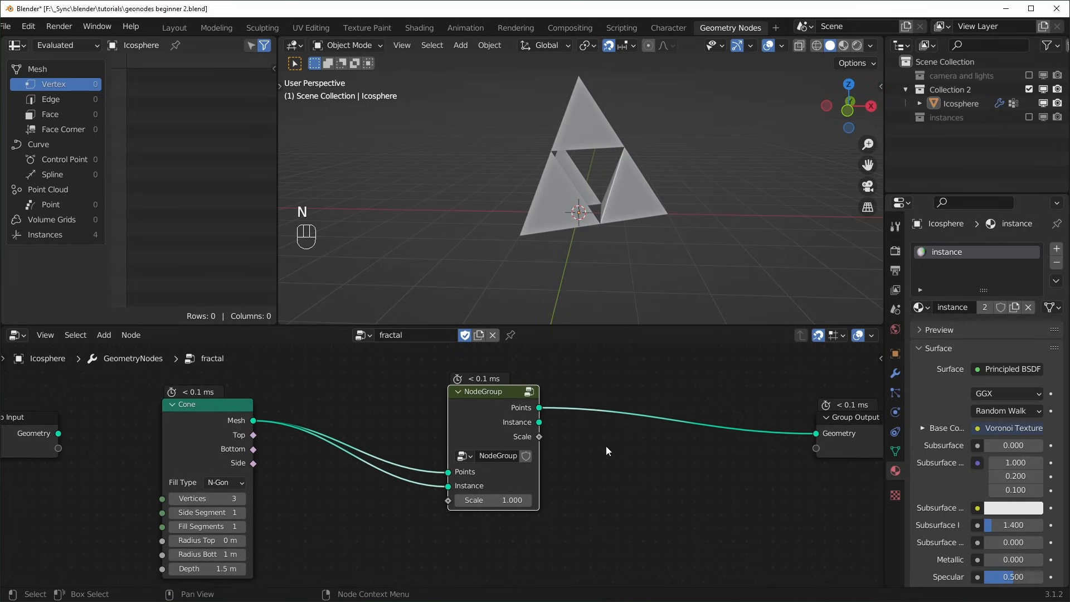
middle_drag(607, 446, 573, 452)
click(467, 408)
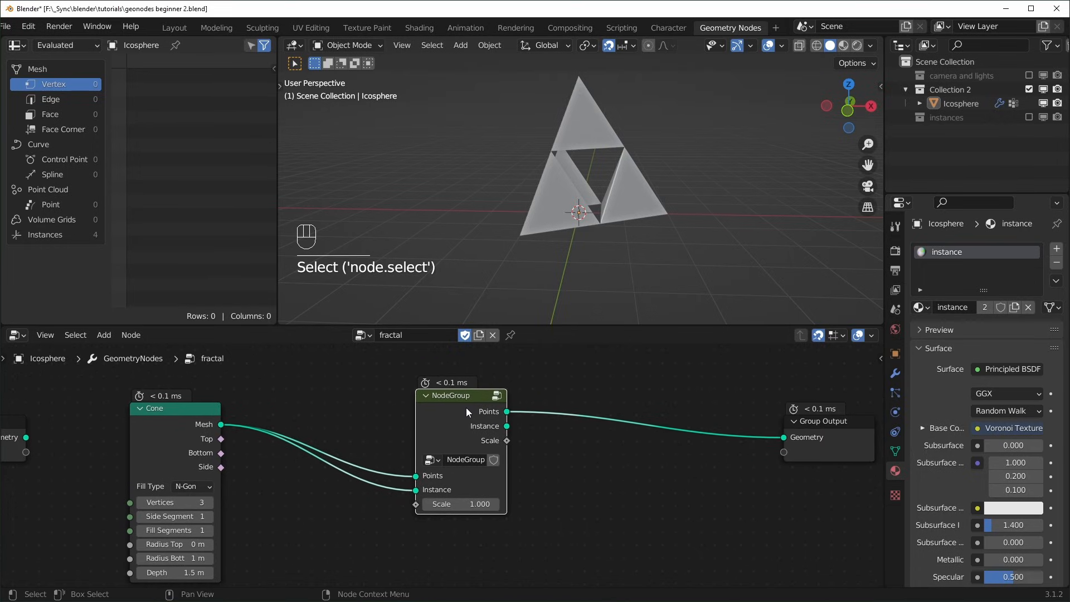
key(shift+d)
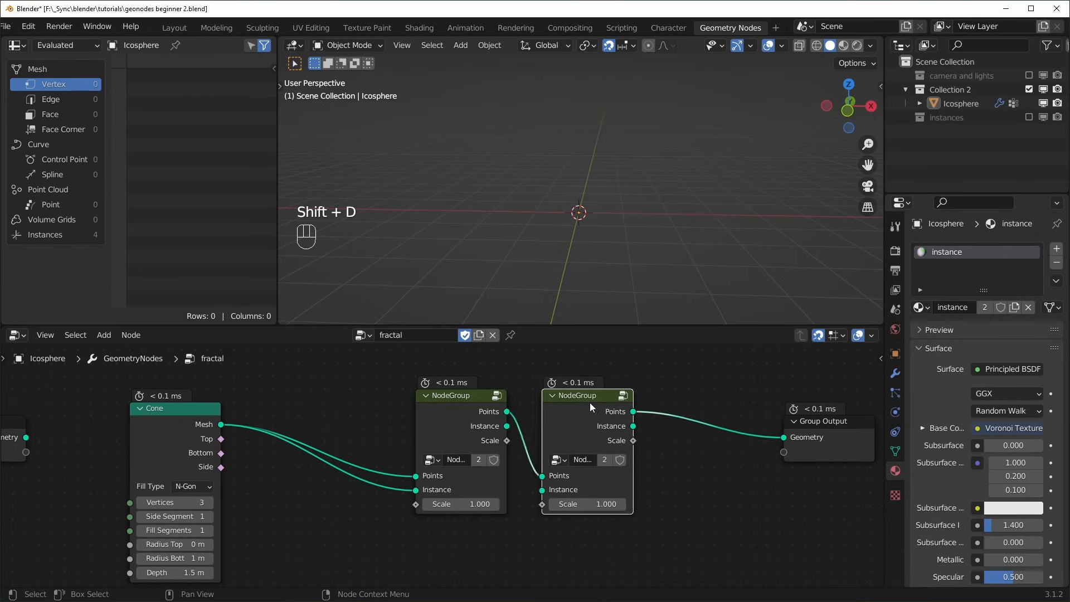
click(609, 404)
drag(609, 405, 594, 406)
- Link the first node group's Points, Instance and Scale outputs to the matching inputs of the copy
mouse_move(488, 416)
alt+right_down()
mouse_move(567, 478)
mouse_move(564, 492)
mouse_move(537, 411)
alt+right_up()
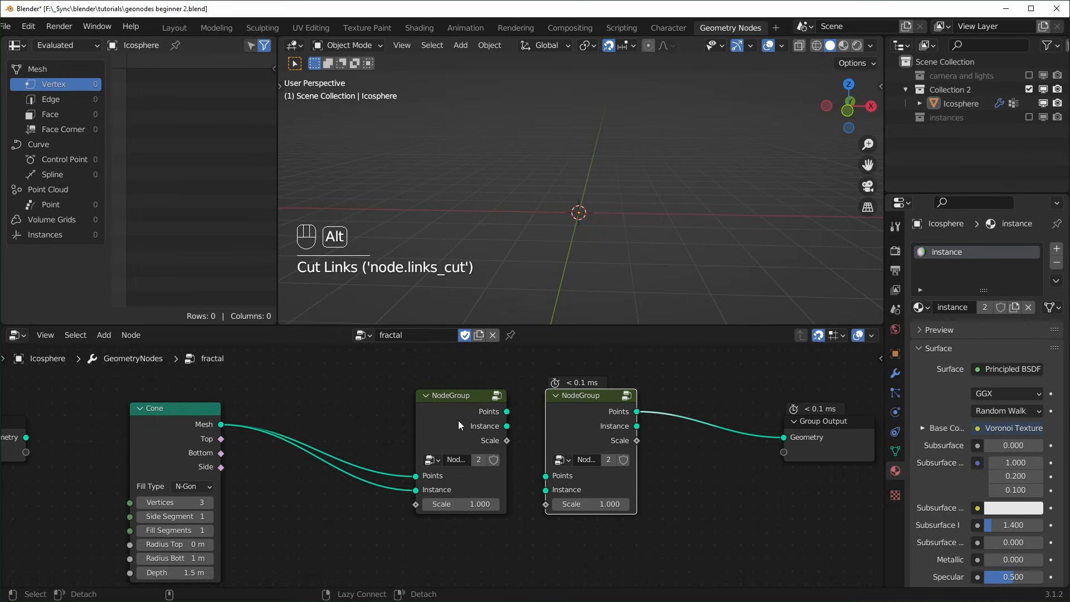
alt+right_drag(477, 403, 560, 477)
alt+right_drag(490, 419, 562, 467)
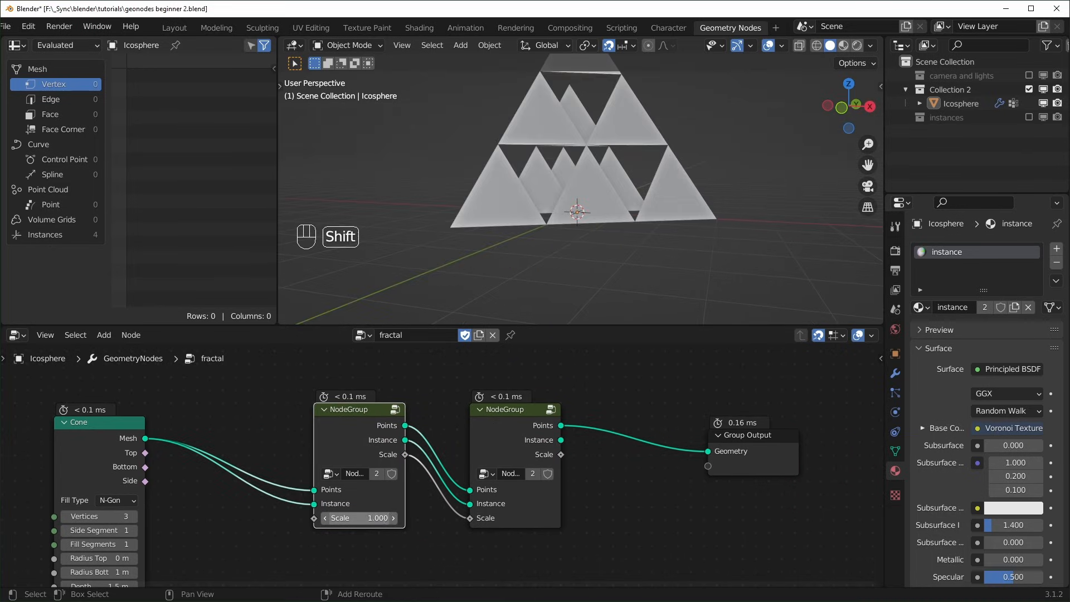
- Set the first node group's Scale to 0.5
shift+drag(374, 519, 338, 518)
right_click(339, 519)
click(370, 517)
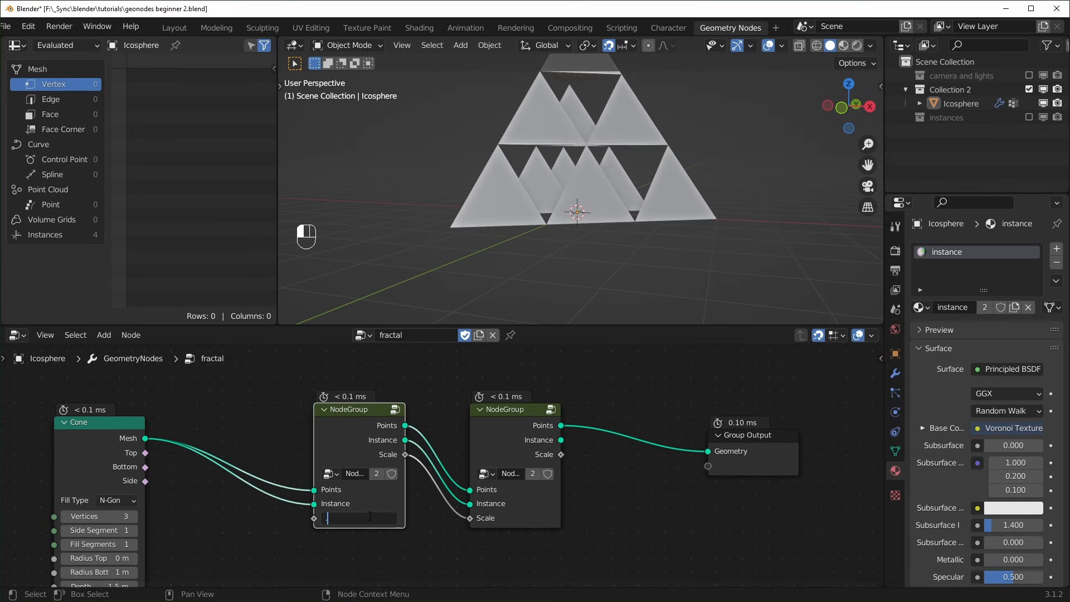
text(.5)
key(Return)
middle_drag(480, 200, 635, 245)
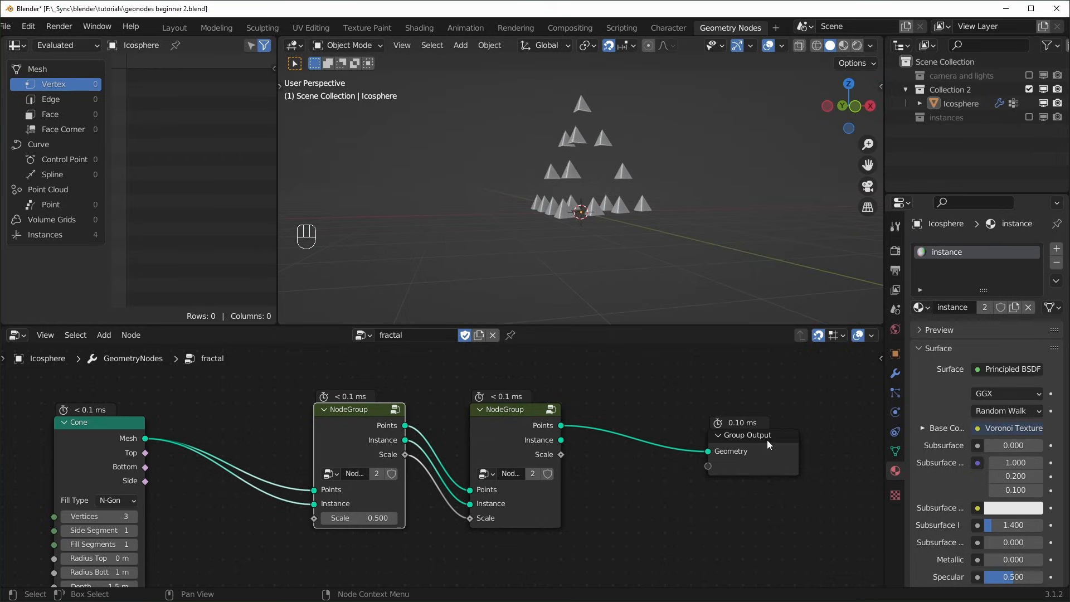
- Insert a Scale Elements node before the Group Output and set its Scale to 2
middle_drag(775, 439, 652, 444)
drag(652, 444, 817, 432)
key(shift+a)
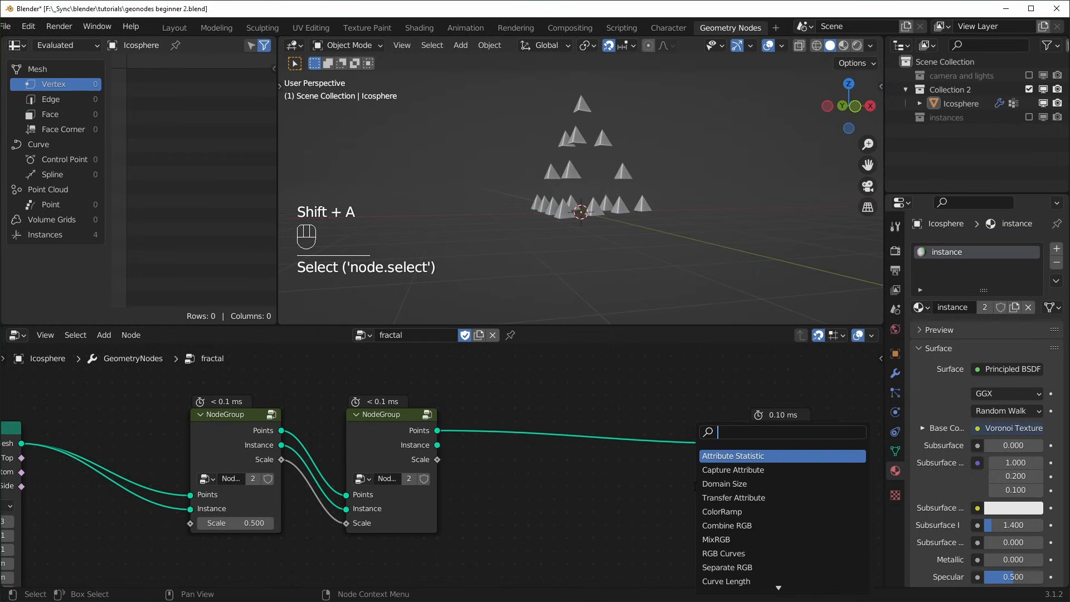
text(scale)
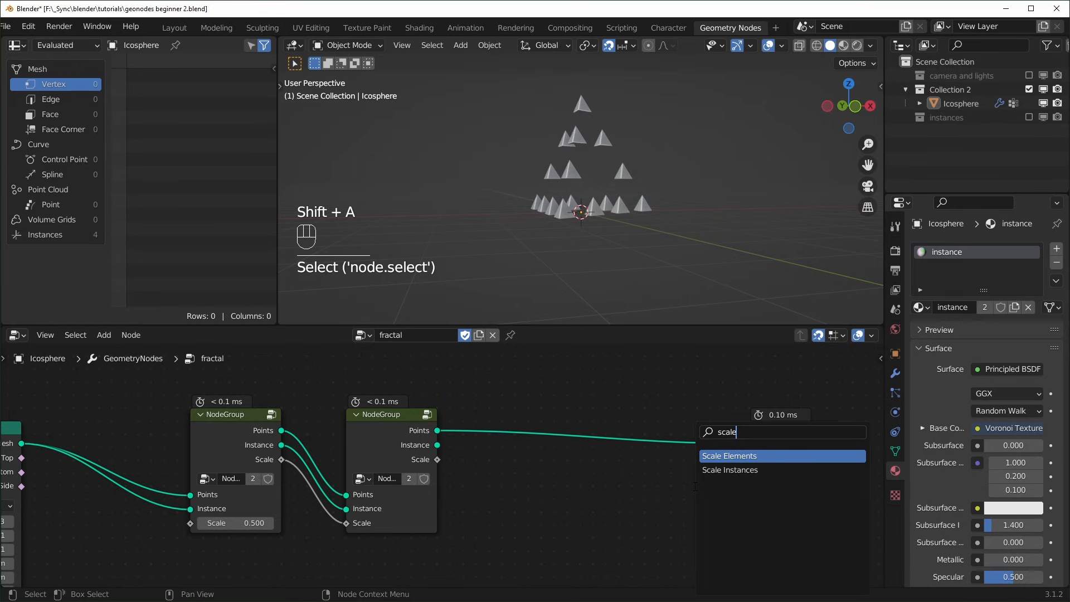
key(Return)
click(663, 496)
click(662, 497)
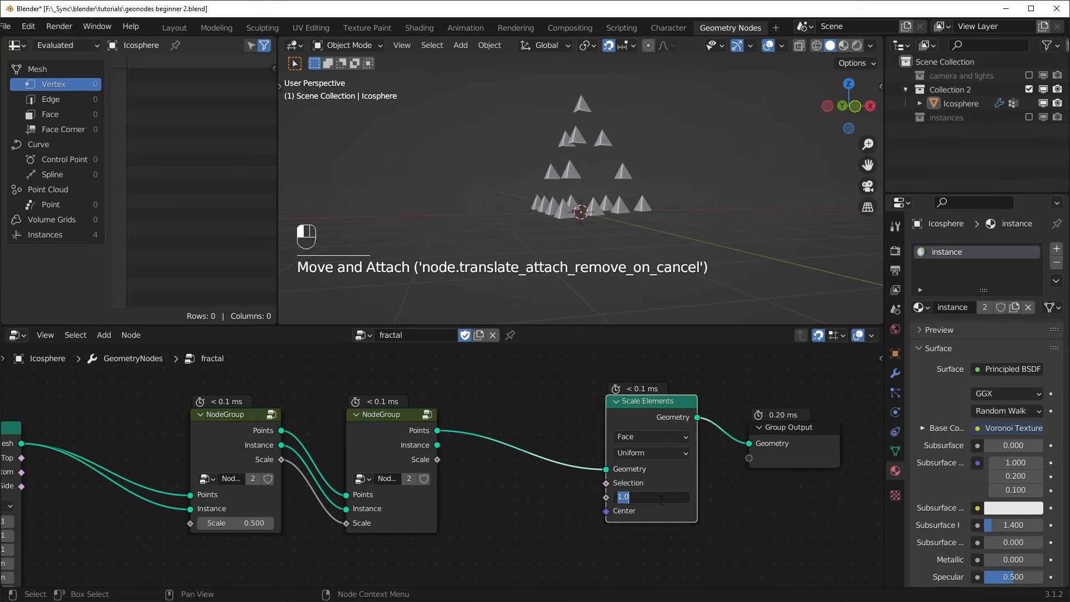
text(2)
key(Return)
- Rearrange the nodes to make room between the second node group and the Scale Elements node
middle_drag(665, 212, 547, 259)
scroll(490, 399, down, 2)
mouse_move(490, 399)
mouse_down()
mouse_move(554, 426)
mouse_move(500, 417)
mouse_up()
click(590, 378)
scroll(540, 435, up, 3)
middle_drag(530, 426, 433, 442)
- Duplicate the second node group into the chain and link its Points, Instance and Scale outputs to the new copy
click(420, 423)
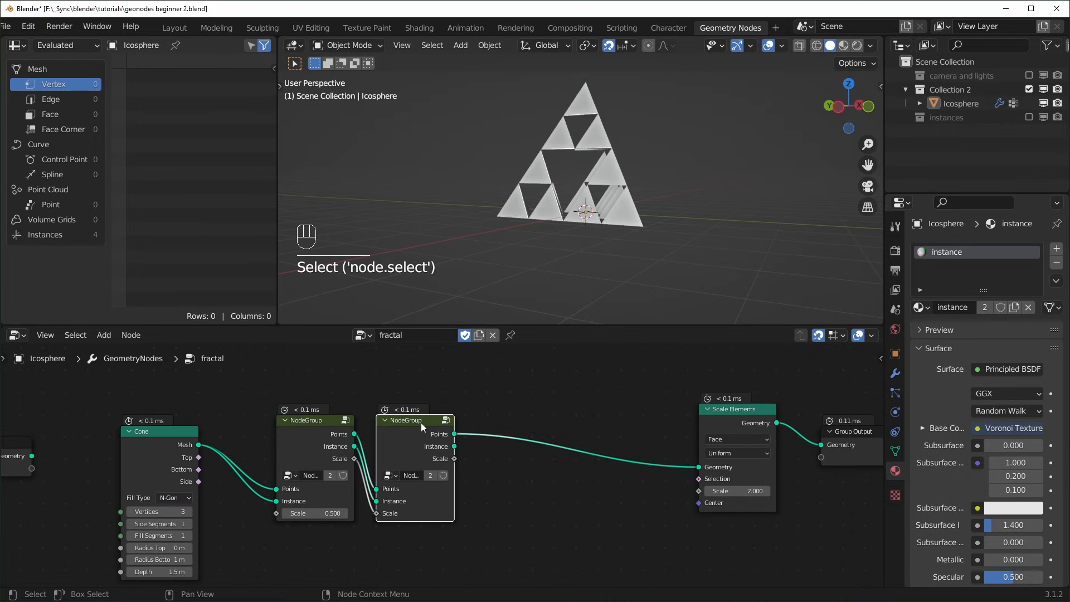
key(shift+d)
click(540, 429)
scroll(530, 428, up, 2)
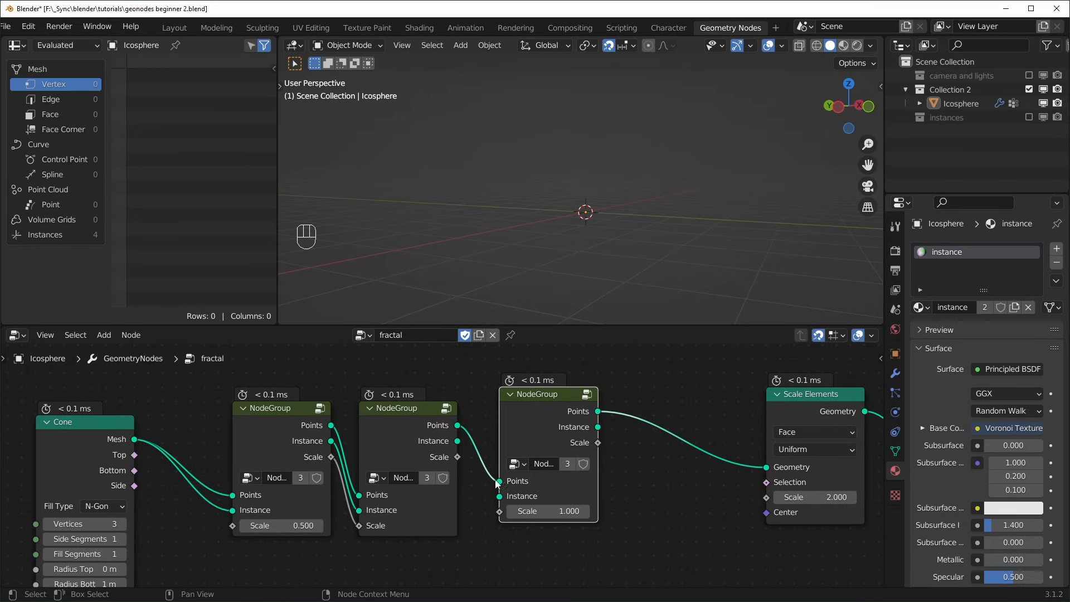
drag(358, 366, 566, 546)
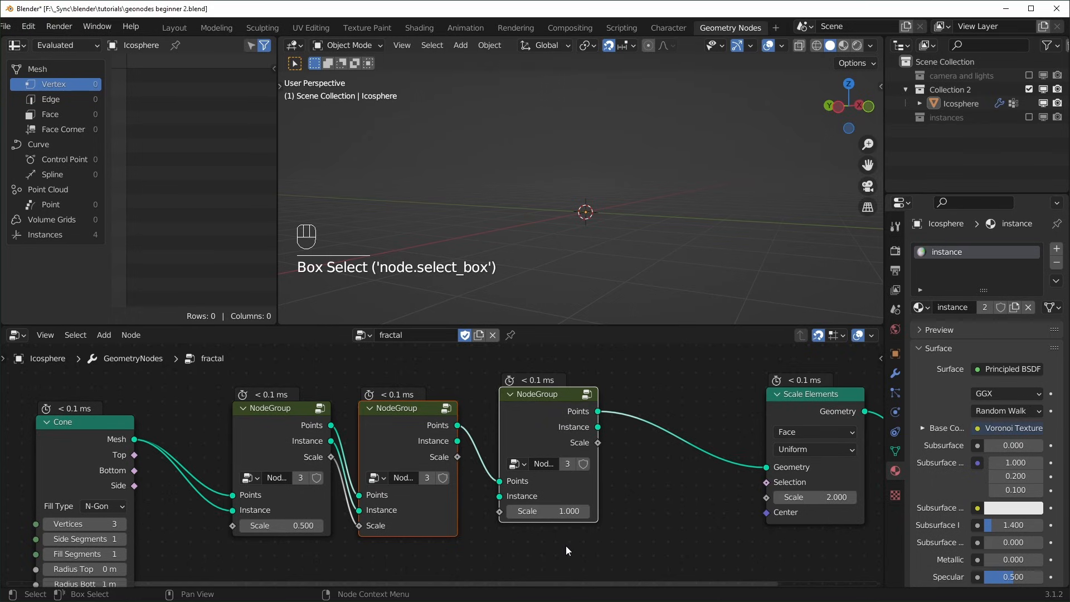
key(f)
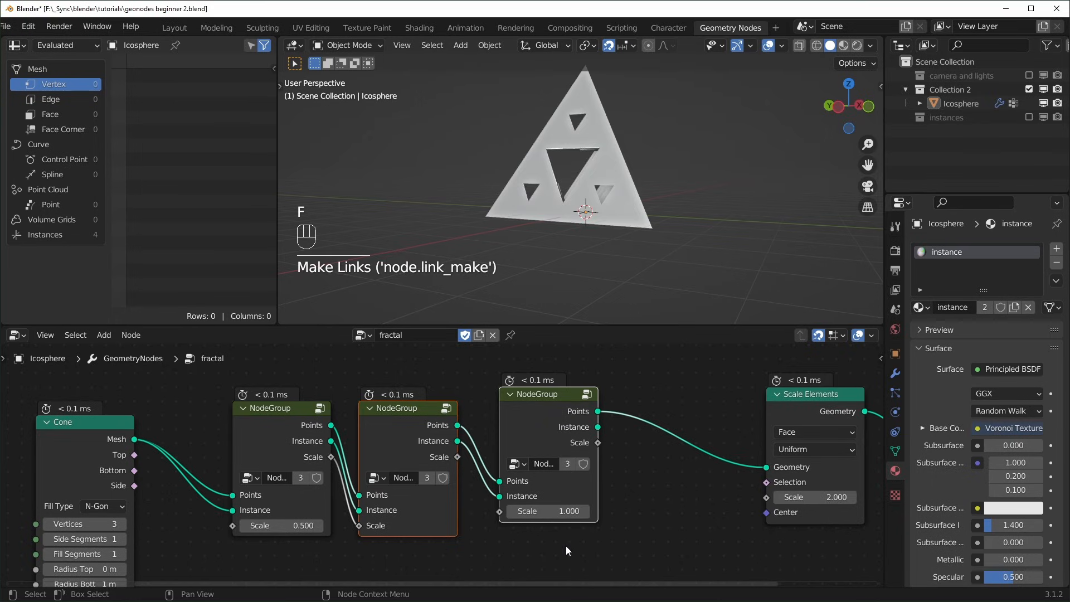
key(f)
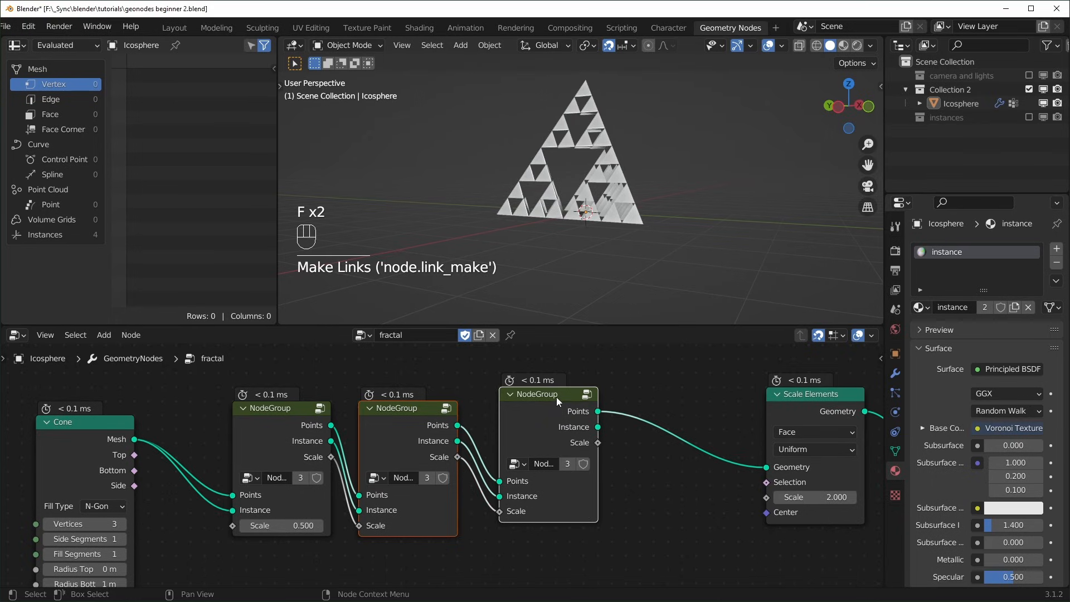
- Move the third node group close to the second to free space before Scale Elements
drag(558, 402, 544, 402)
drag(587, 547, 586, 548)
drag(557, 417, 362, 417)
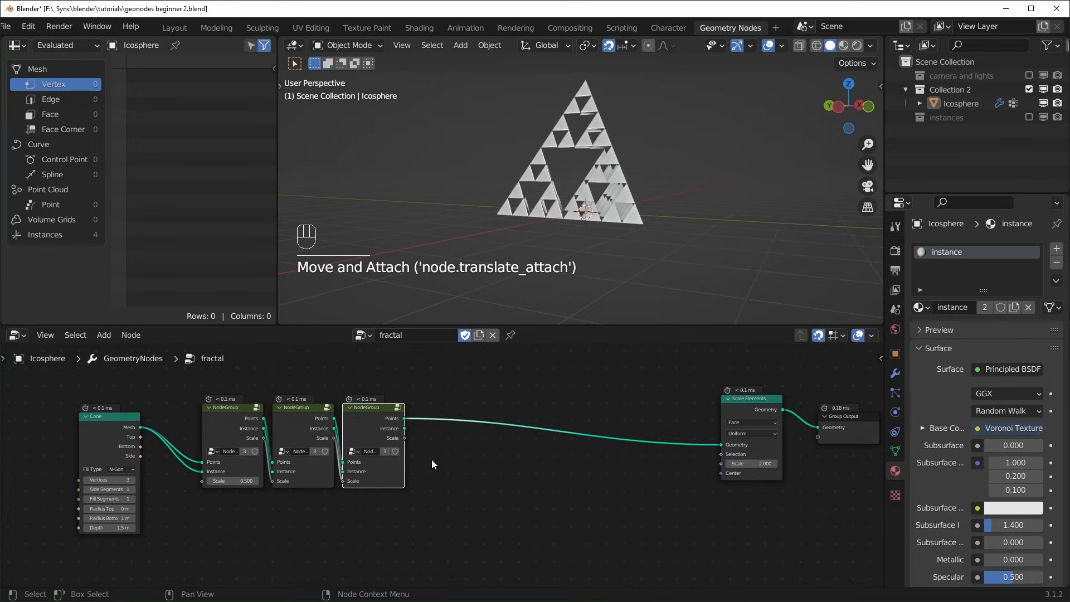
scroll(432, 459, up, 2)
- Add three more duplicates of the node group one after another in front of the Scale Elements node
click(376, 422)
key(shift+d)
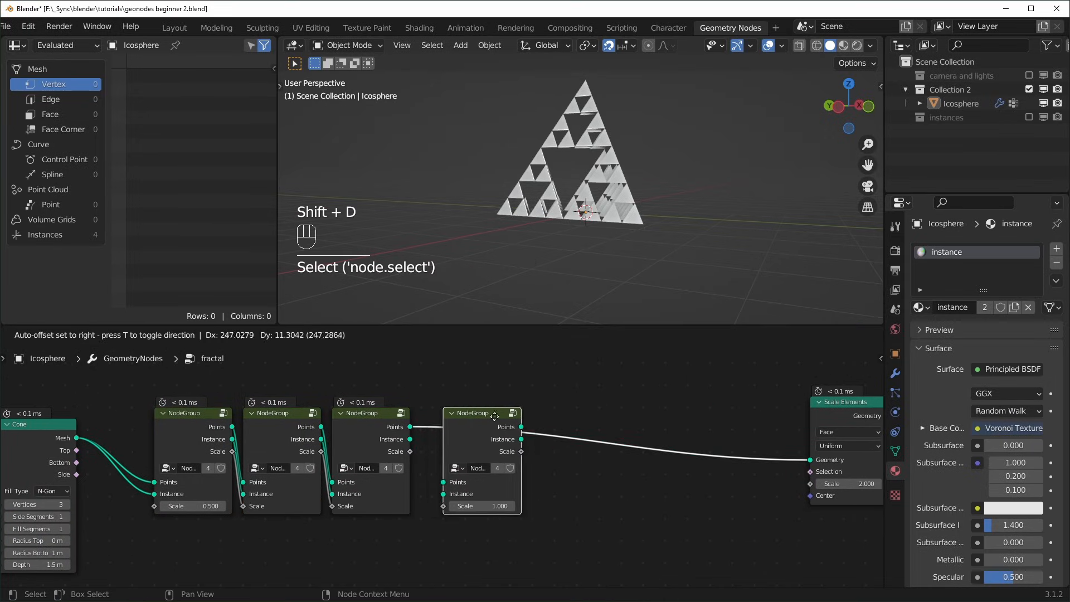
click(467, 419)
key(shift+d)
click(564, 418)
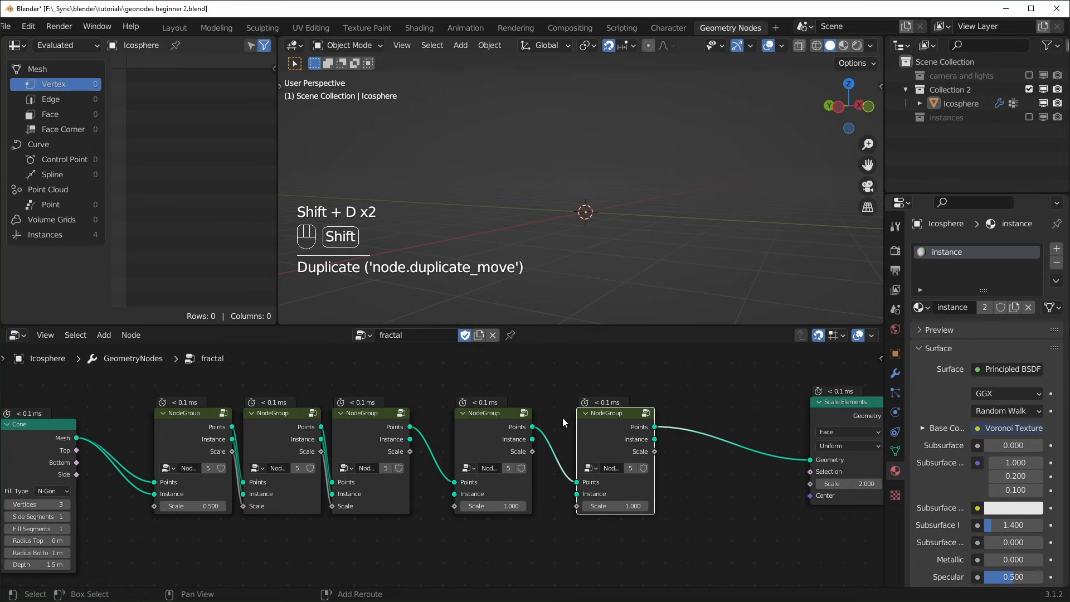
key(shift+d)
click(657, 419)
- Link the Instance and Scale sockets through the third to sixth node groups
drag(786, 502, 453, 383)
drag(378, 365, 728, 555)
key(f)
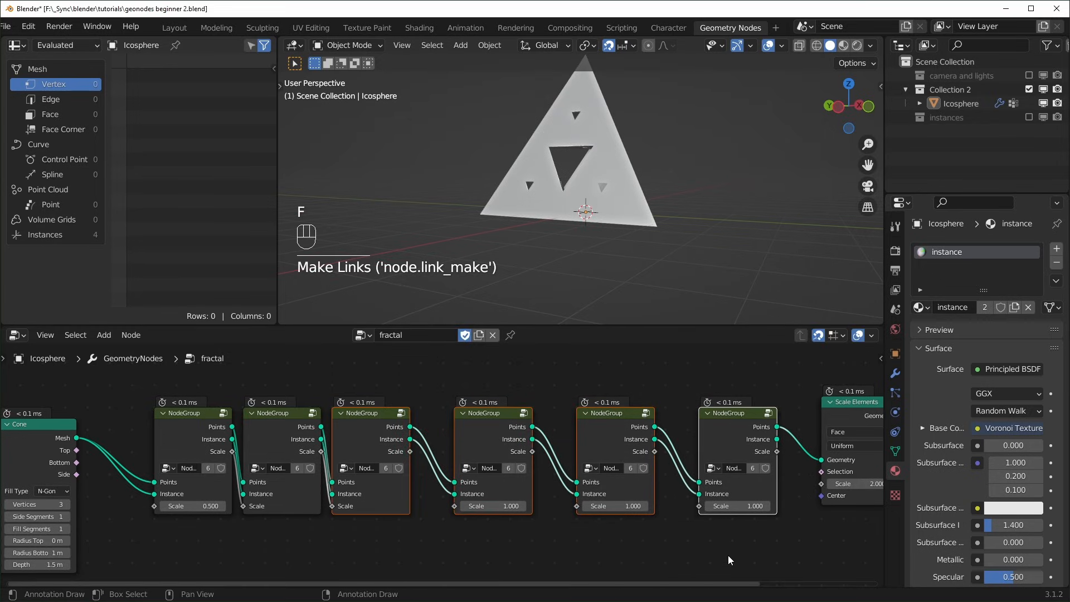
key(f)
- Tighten the spacing of the last three node groups and view the fractal up close
click(530, 459)
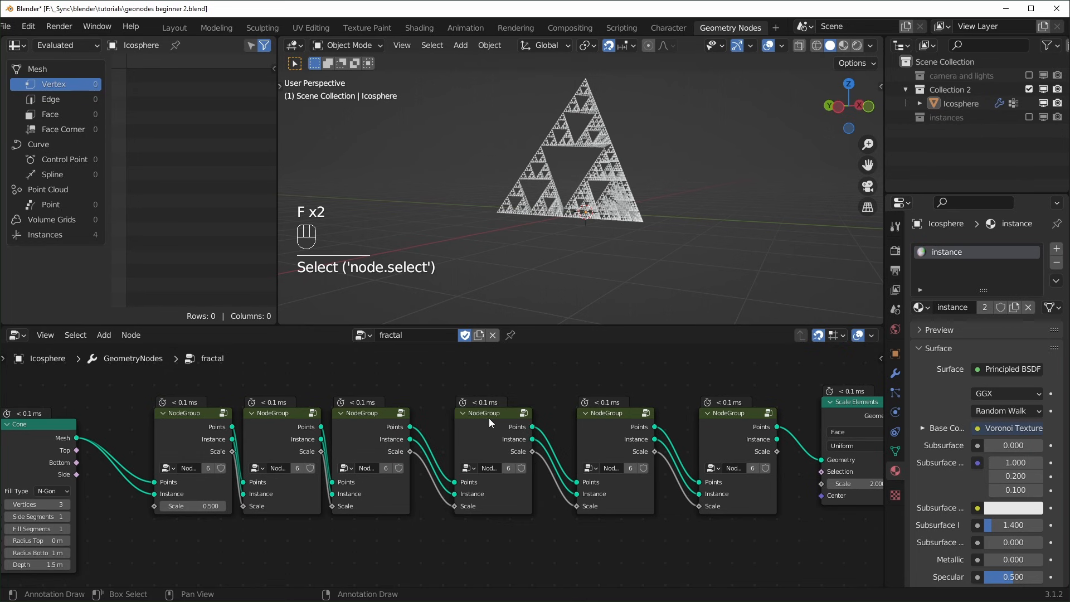
drag(490, 418, 467, 418)
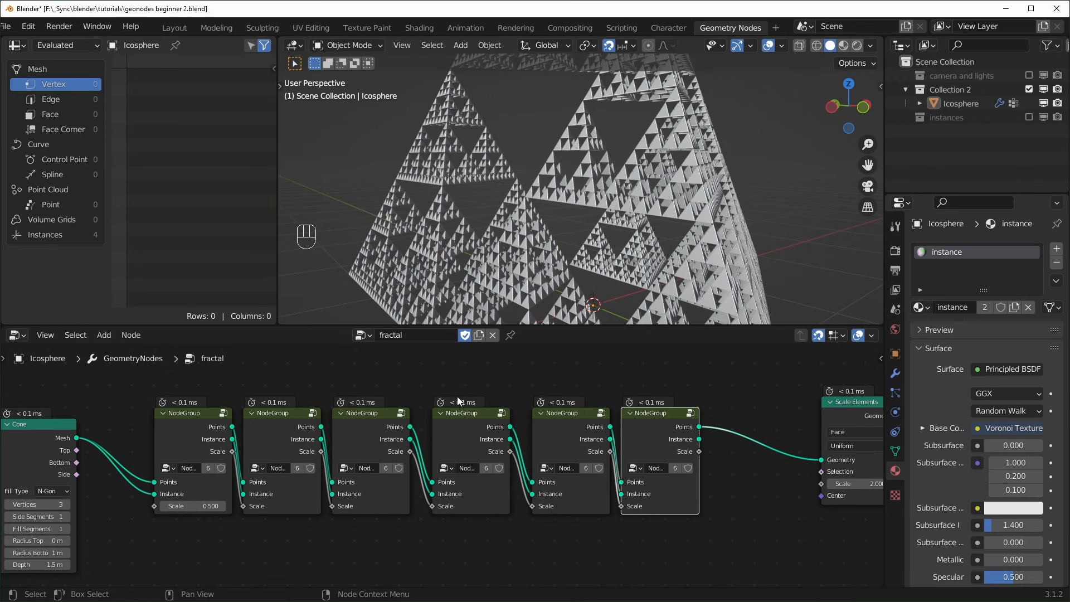
middle_drag(579, 222, 530, 183)
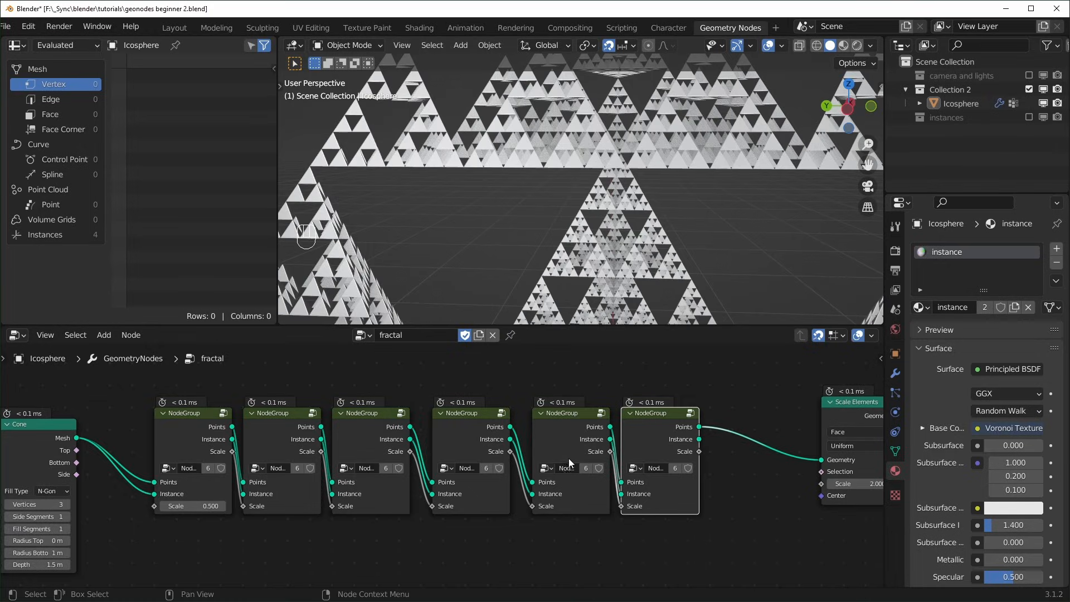
- Inside the shared node group, set the Instance on Points Y rotation to 5.4° and return to the fractal tree
scroll(570, 459, down, 3)
middle_drag(436, 523, 510, 513)
scroll(446, 510, up, 4)
click(437, 513)
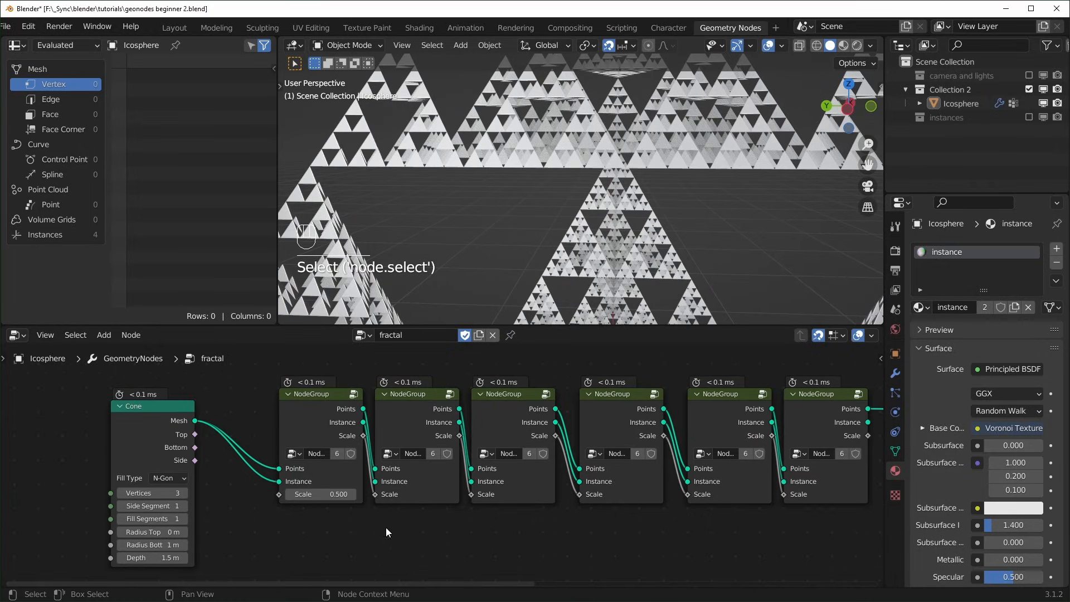
key(Tab)
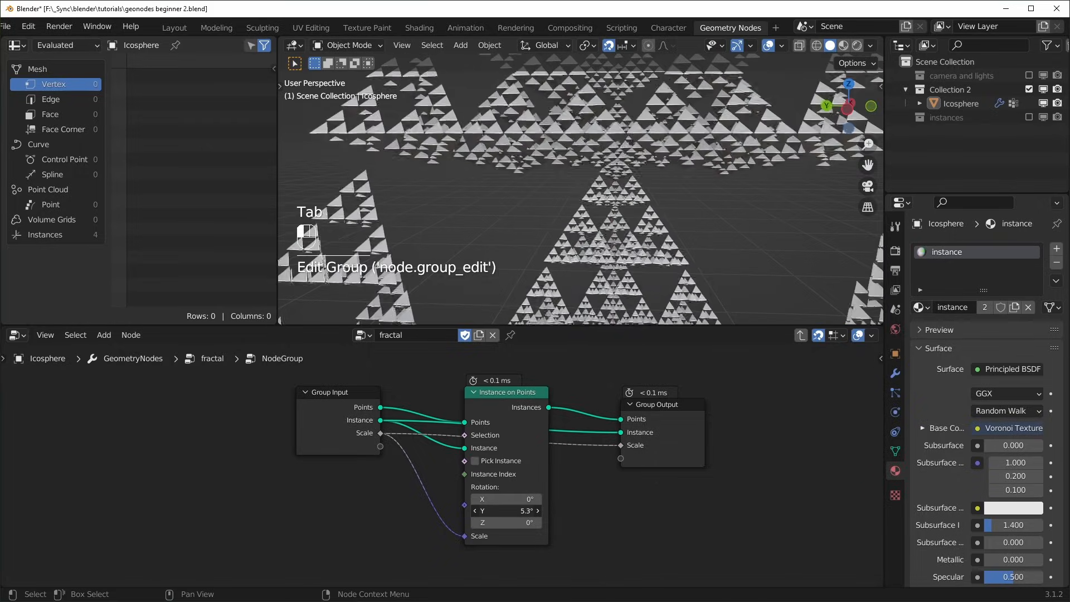
key(Tab)
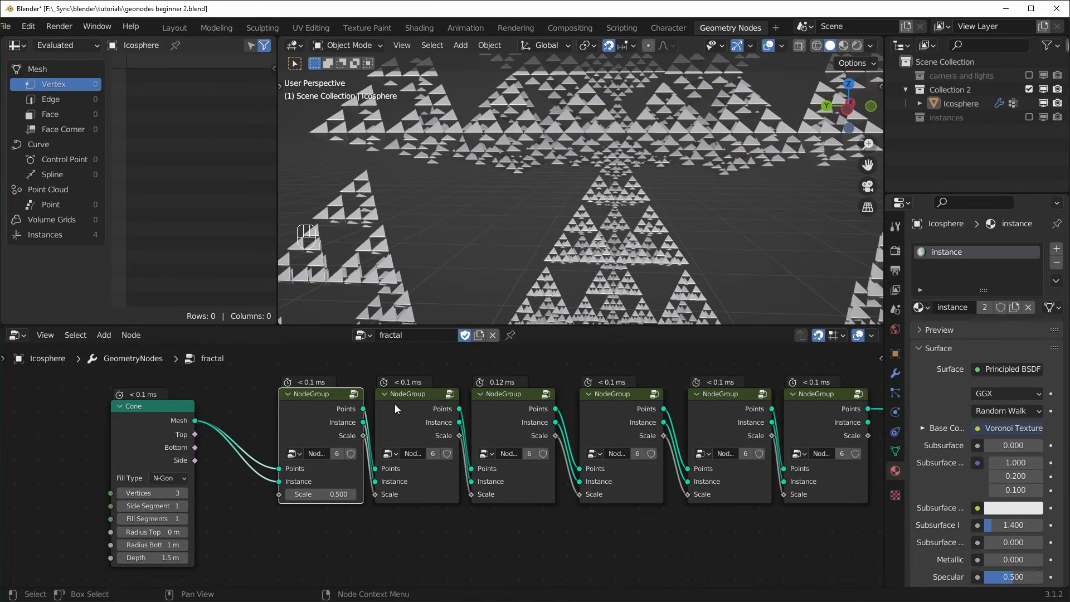
- Make the last node group in the chain a single-user copy
scroll(332, 454, up, 2)
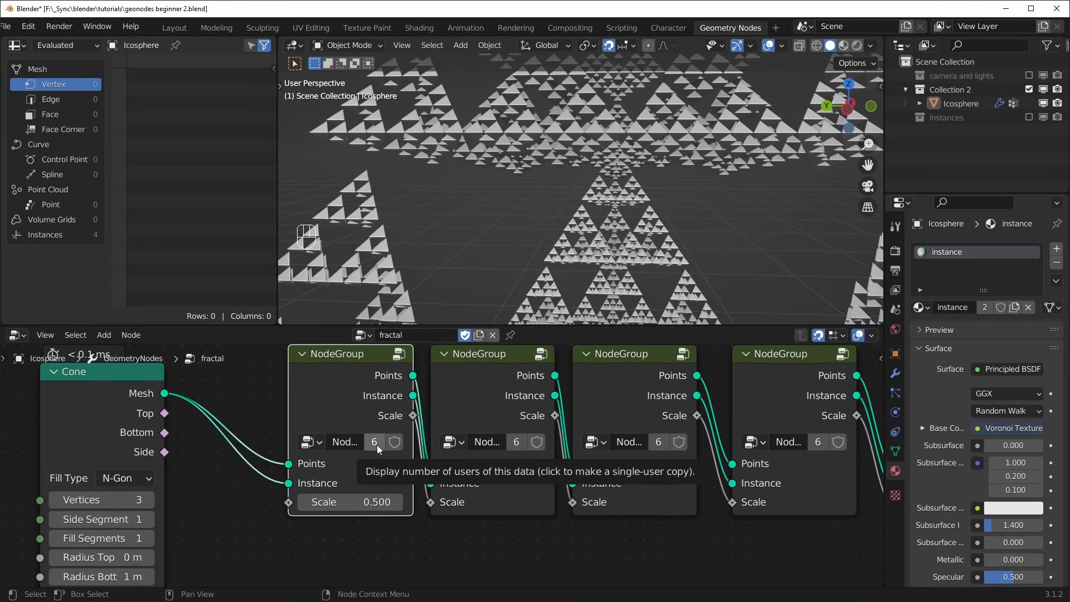
middle_drag(671, 482, 399, 496)
middle_drag(657, 467, 736, 466)
click(728, 453)
middle_drag(614, 456, 648, 477)
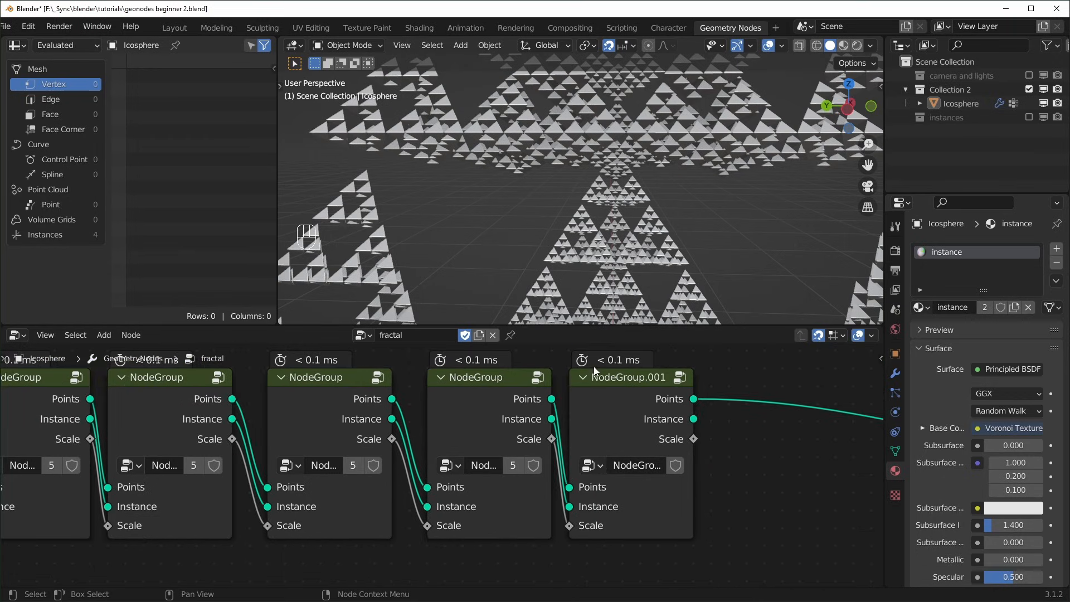
- Open the single-user node group and try to change the Instance on Points Y rotation
click(626, 407)
key(Tab)
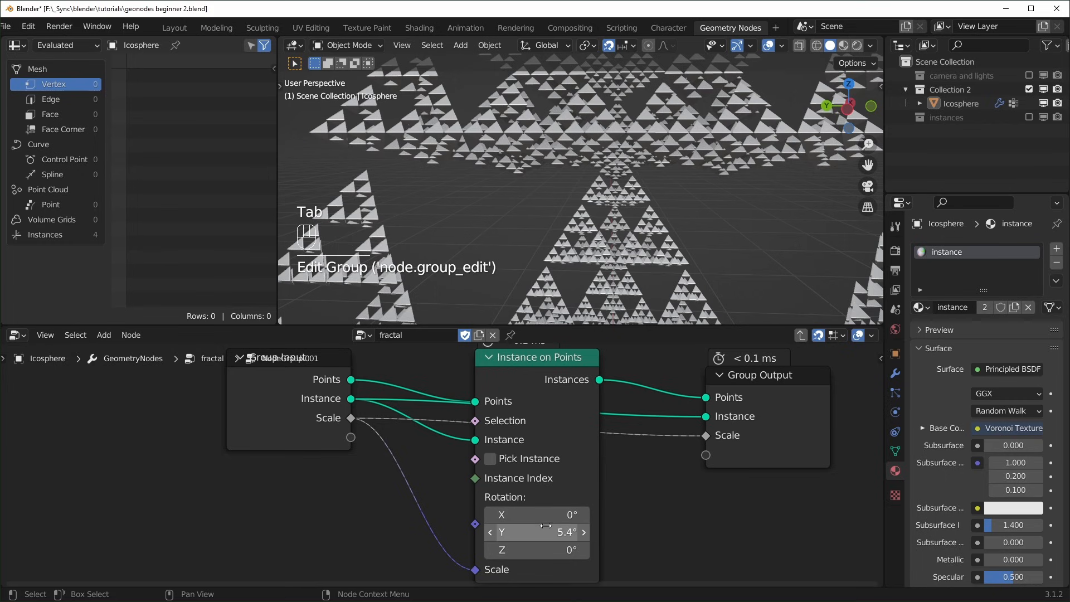
mouse_move(545, 531)
mouse_down()
mouse_move(760, 531)
mouse_move(554, 531)
mouse_up()
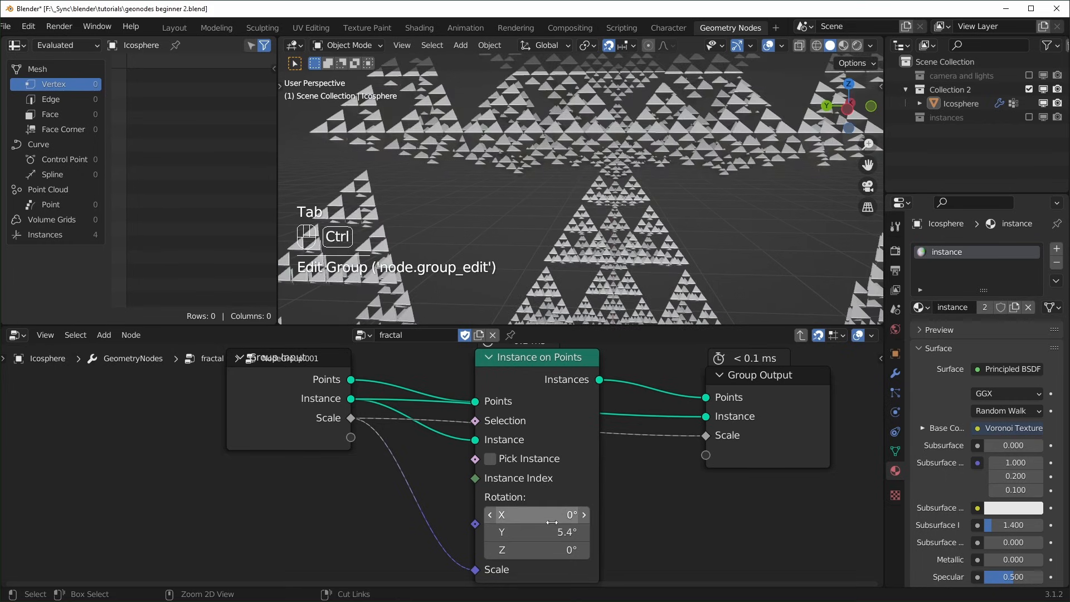
- Undo the single-user copy and the Y rotation change inside the shared node group, ending in the fractal tree
key(ctrl+z)
key(ctrl+z)
key(Tab)
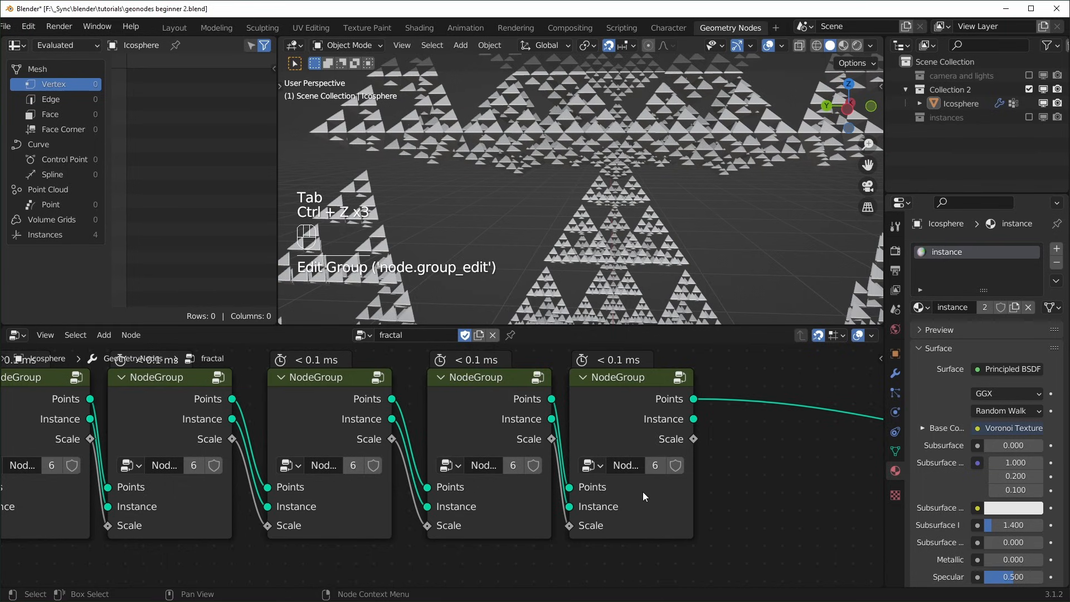
key(ctrl+z)
key(Tab)
key(Tab)
click(402, 458)
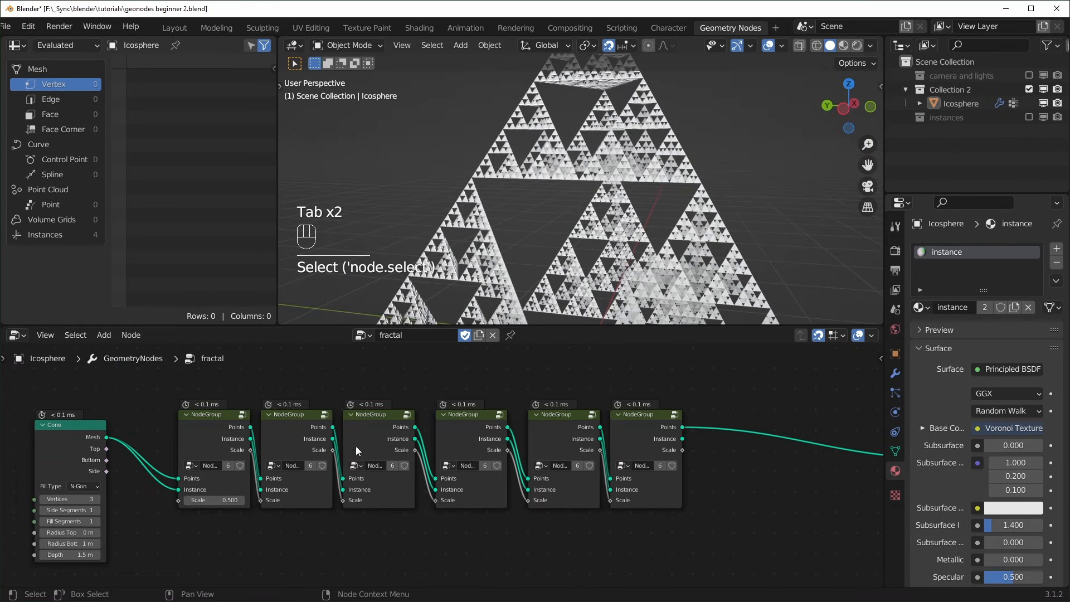
- Append a linked duplicate of the last node group as the chain's seventh, toggle it to compare the fractal, and leave it muted
middle_drag(694, 481, 603, 484)
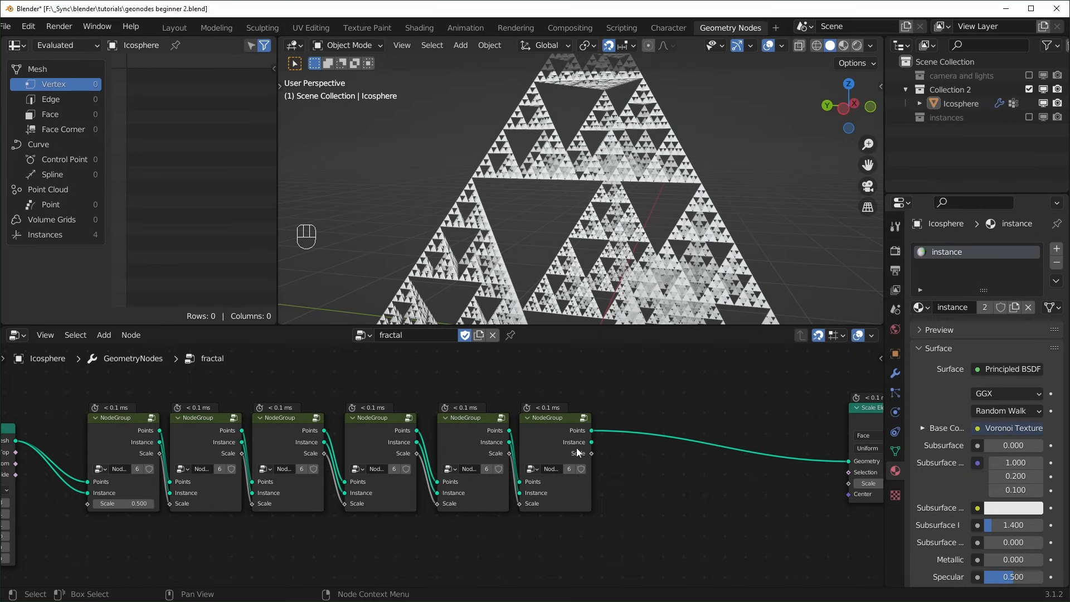
middle_drag(578, 448, 539, 450)
scroll(695, 246, down, 3)
middle_drag(694, 245, 614, 234)
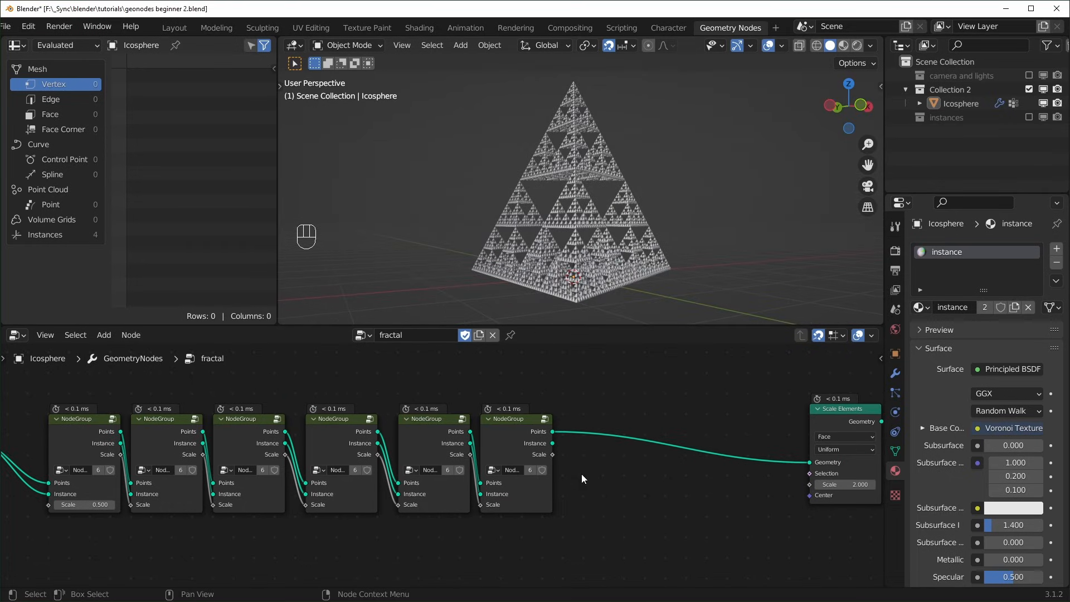
middle_drag(581, 474, 591, 474)
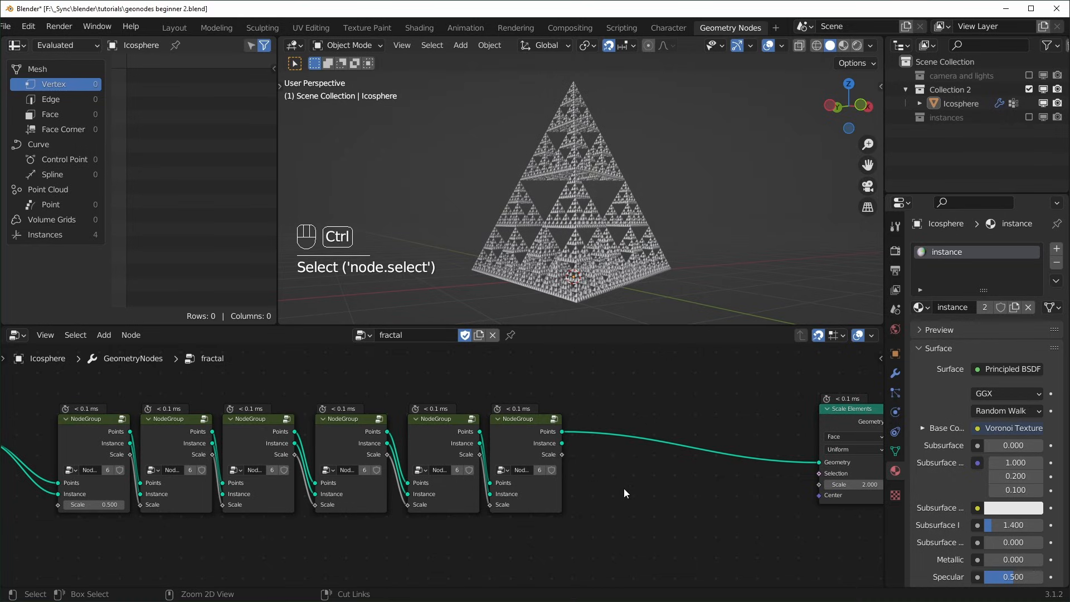
key(ctrl+shift+d)
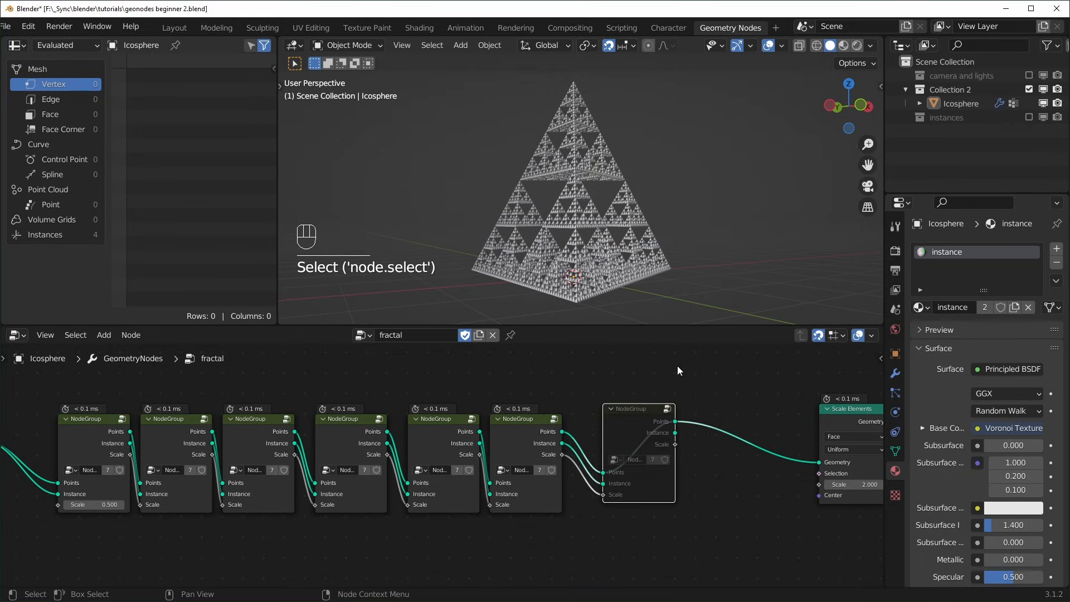
key(m)
middle_drag(606, 251, 563, 312)
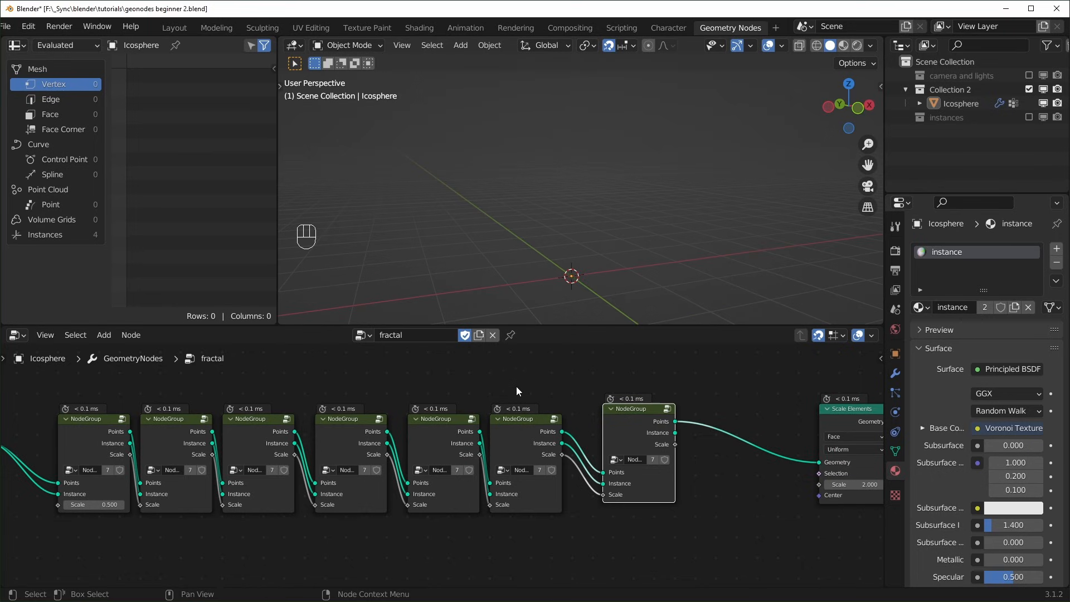
key(m)
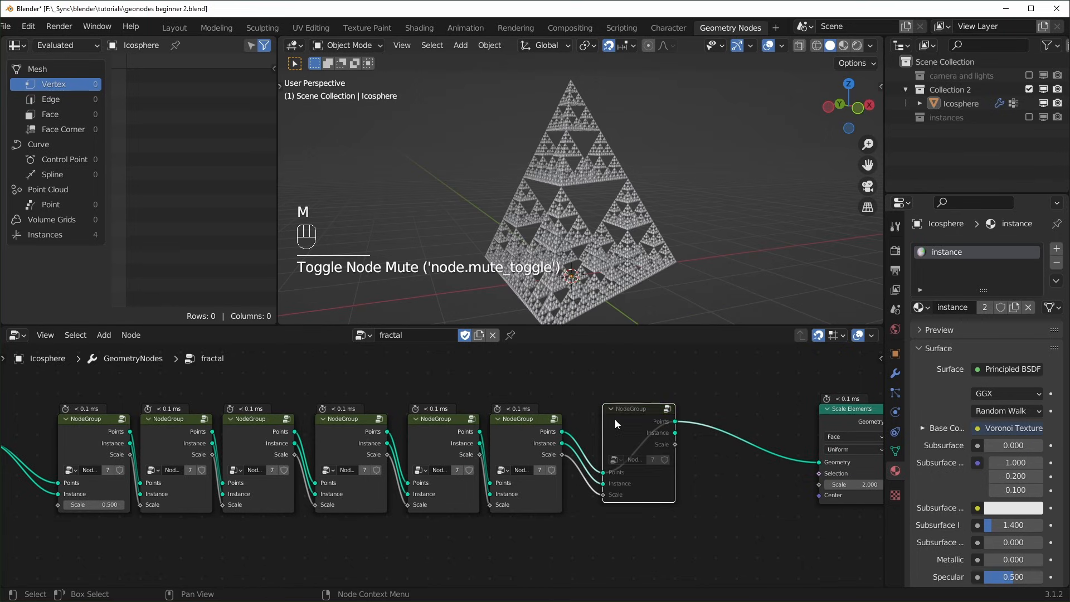
- Insert a Realize Instances node between the muted seventh node group and the Scale Elements node
middle_drag(615, 419, 558, 430)
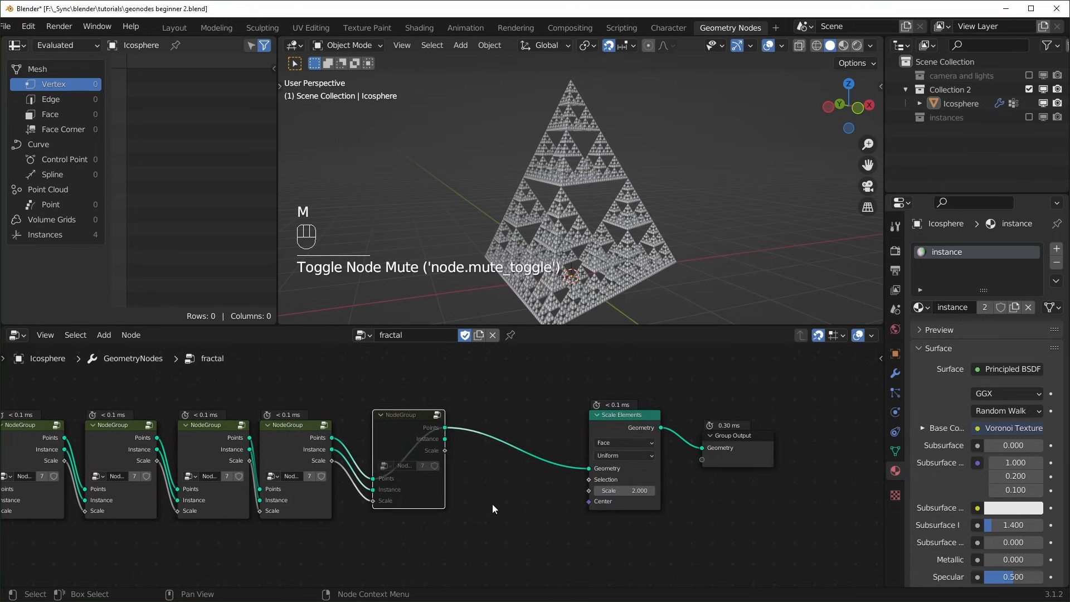
key(shift+a)
text(real)
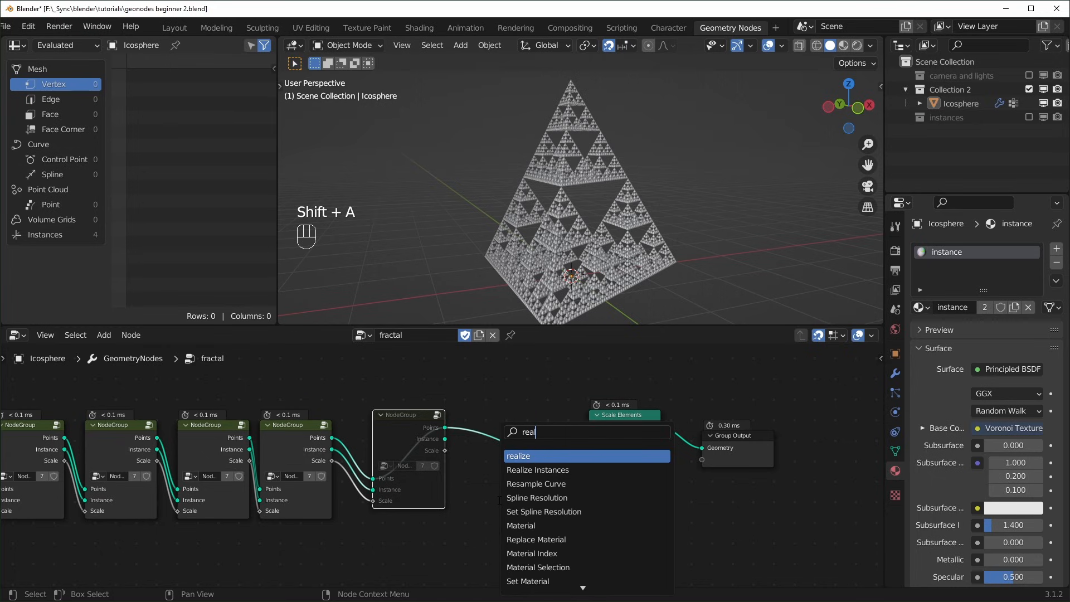
key(Down)
key(Return)
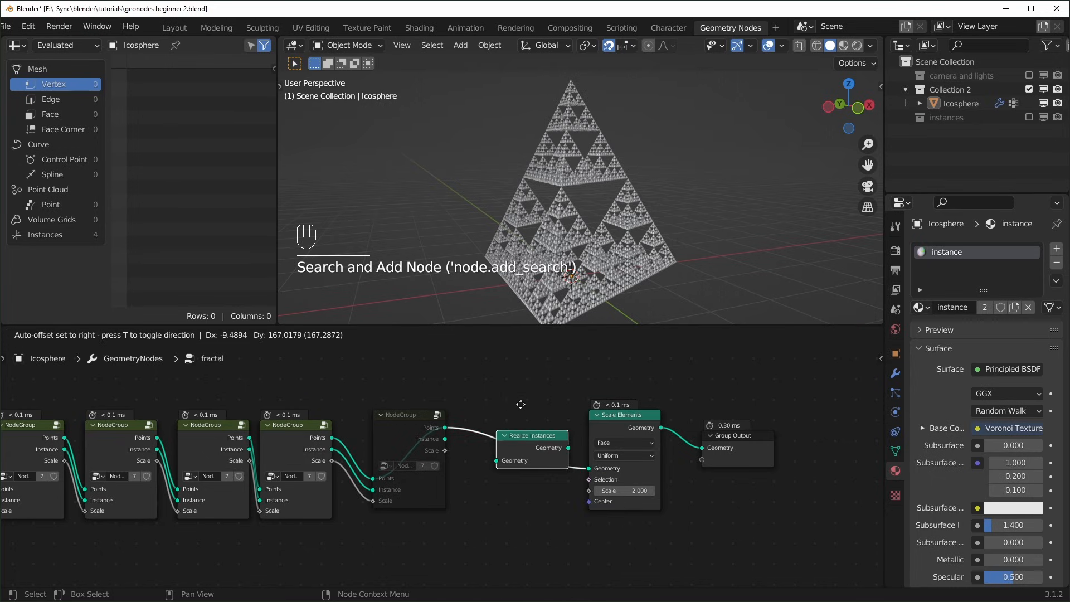
click(521, 404)
scroll(567, 481, up, 2)
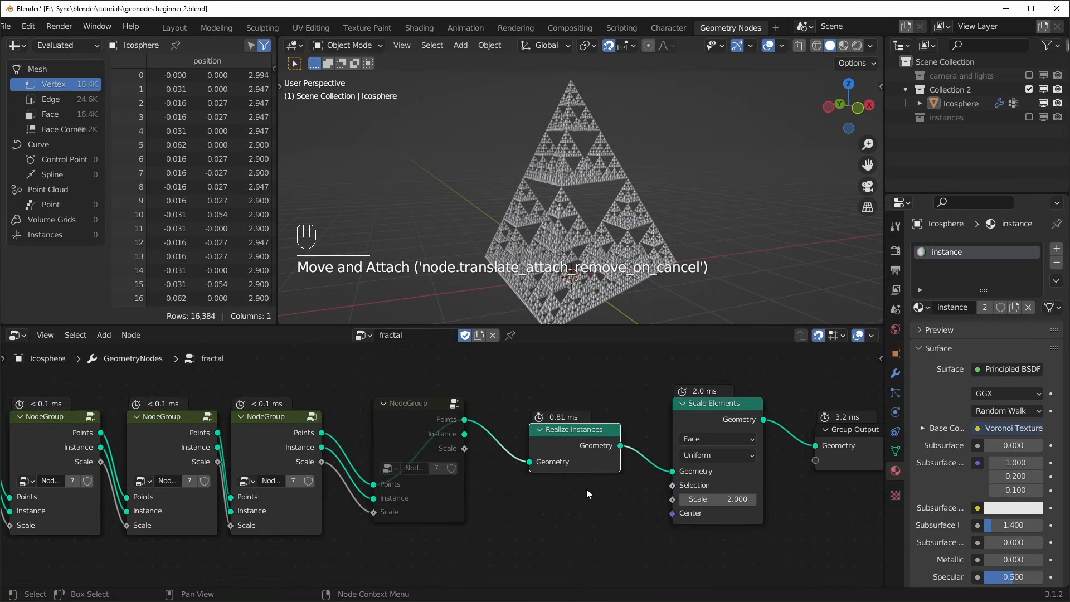
middle_drag(593, 232, 641, 289)
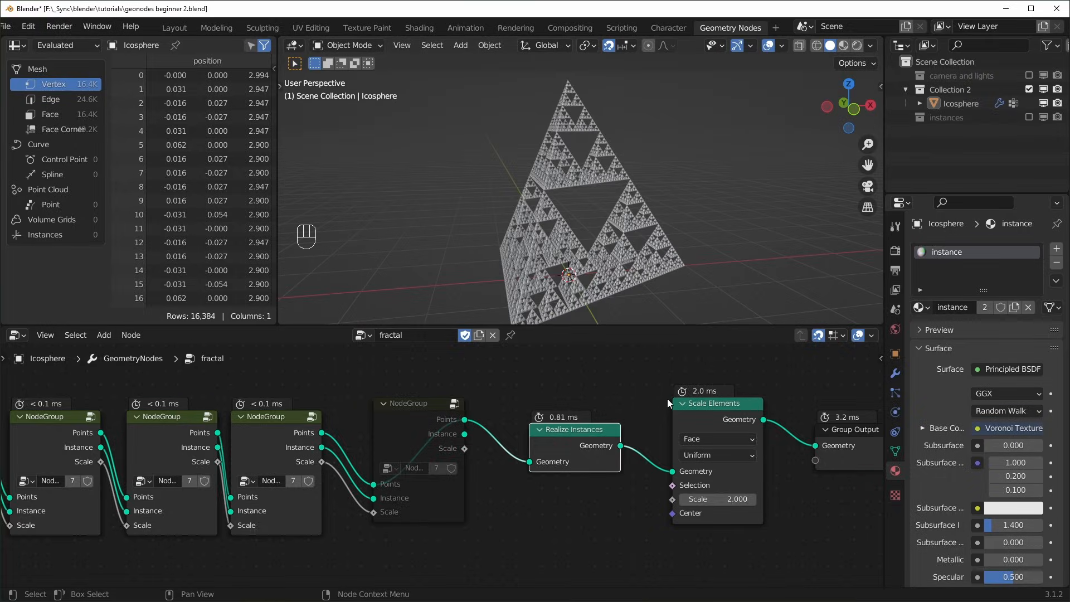
middle_drag(667, 399, 492, 416)
alt+drag(405, 449, 376, 458)
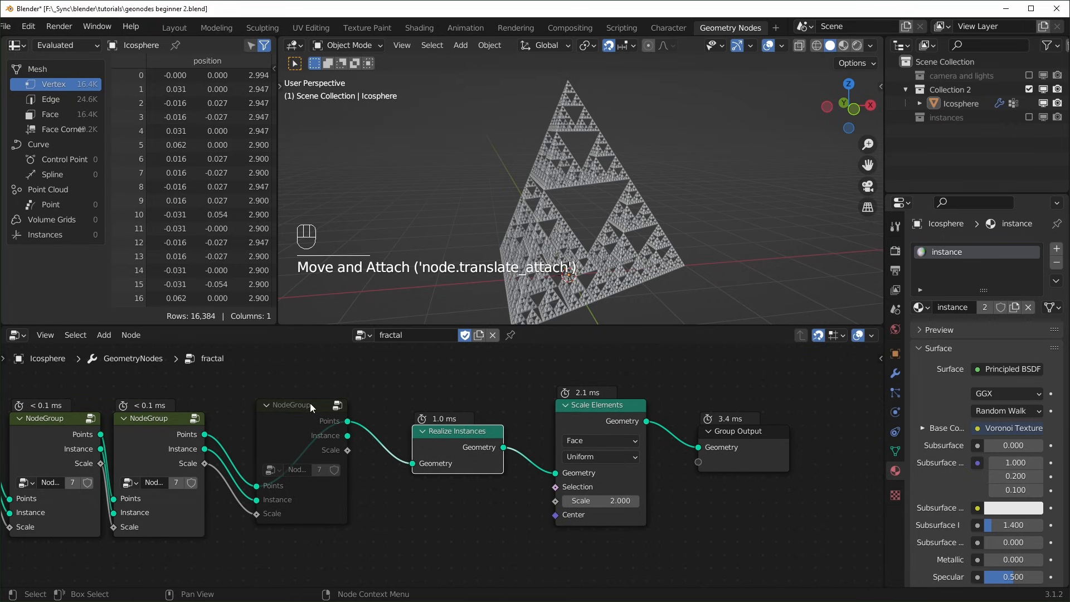
- Unmute the seventh node group, toggling it on and off to compare the fractal's detail up close
click(300, 410)
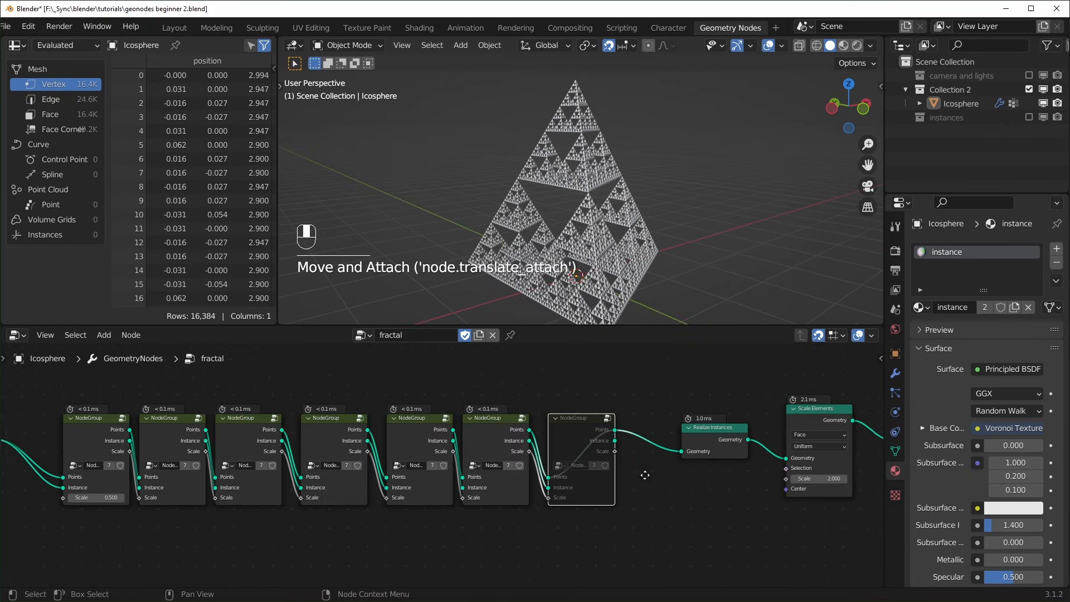
scroll(479, 449, up, 2)
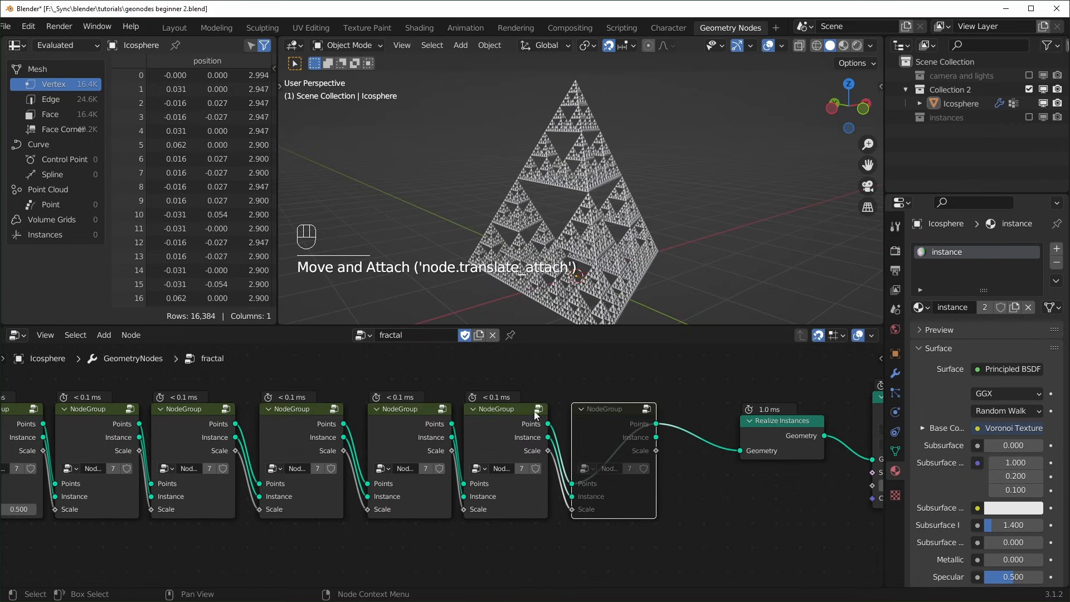
key(m)
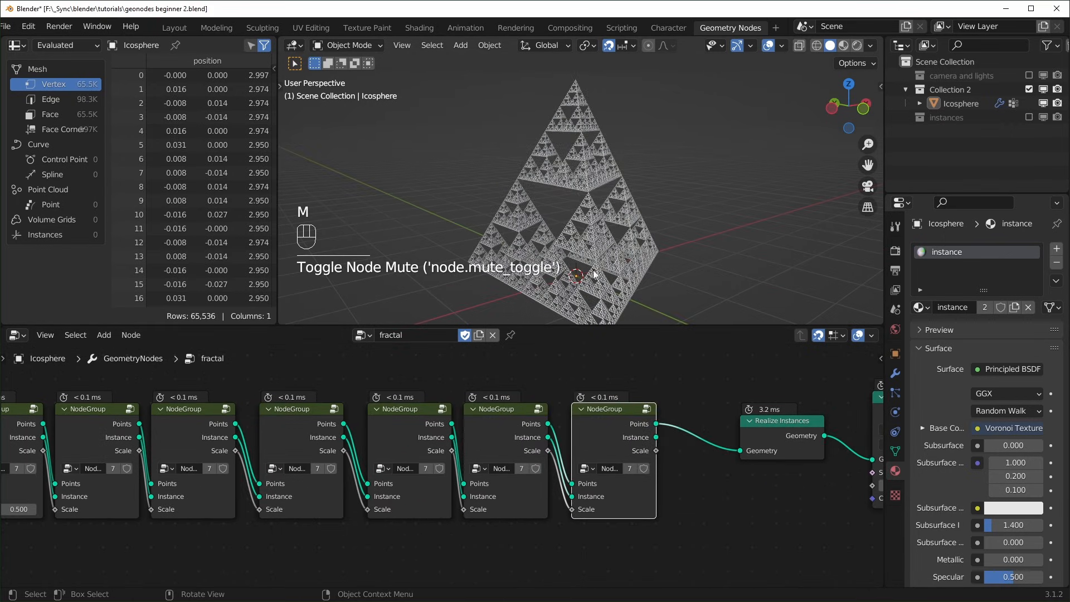
scroll(594, 274, up, 5)
key(m)
key(m)
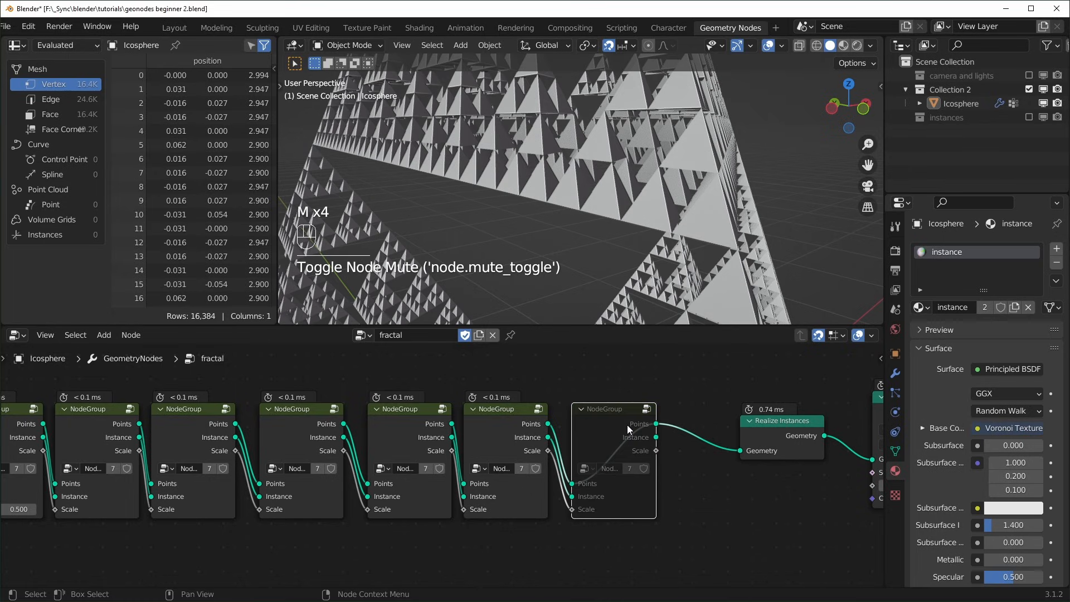
key(m)
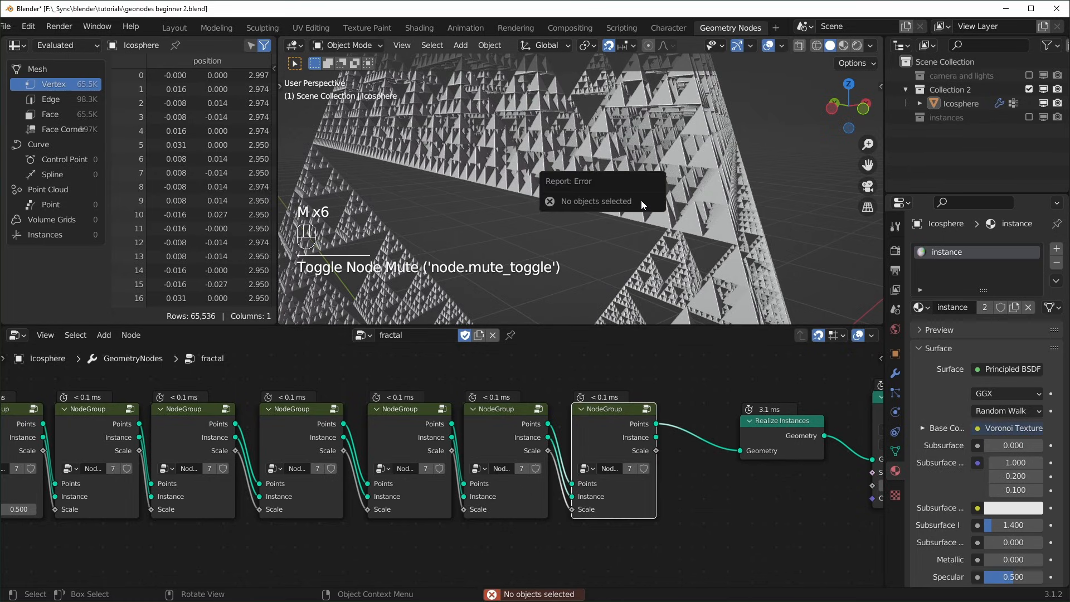
- Widen the gap between the seventh node group and the Realize Instances node to make room in the chain
scroll(272, 387, down, 3)
drag(272, 386, 729, 538)
drag(703, 440, 478, 440)
scroll(540, 493, up, 3)
middle_drag(540, 496, 579, 510)
scroll(628, 262, down, 3)
middle_drag(635, 257, 666, 258)
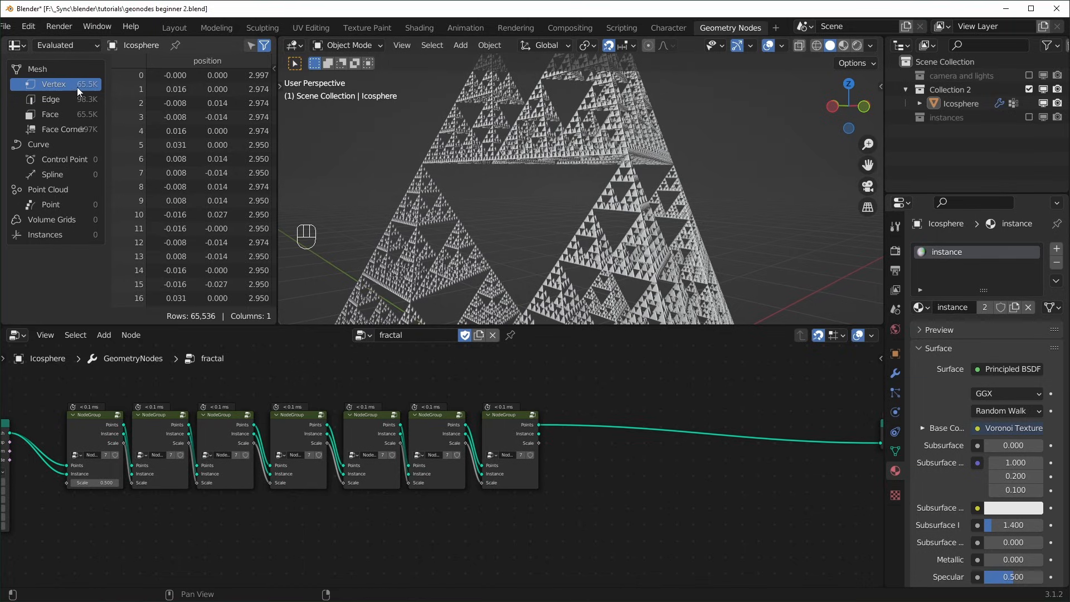
- Duplicate the last node group as the eighth in the chain with its sockets linked, and save the file
click(506, 419)
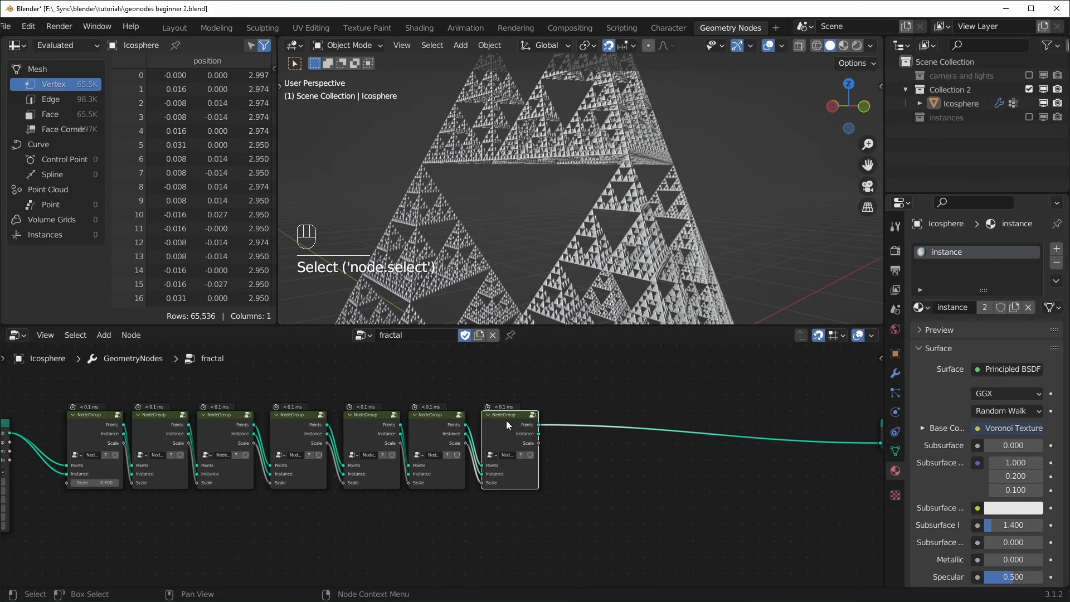
key(shift+d)
click(583, 420)
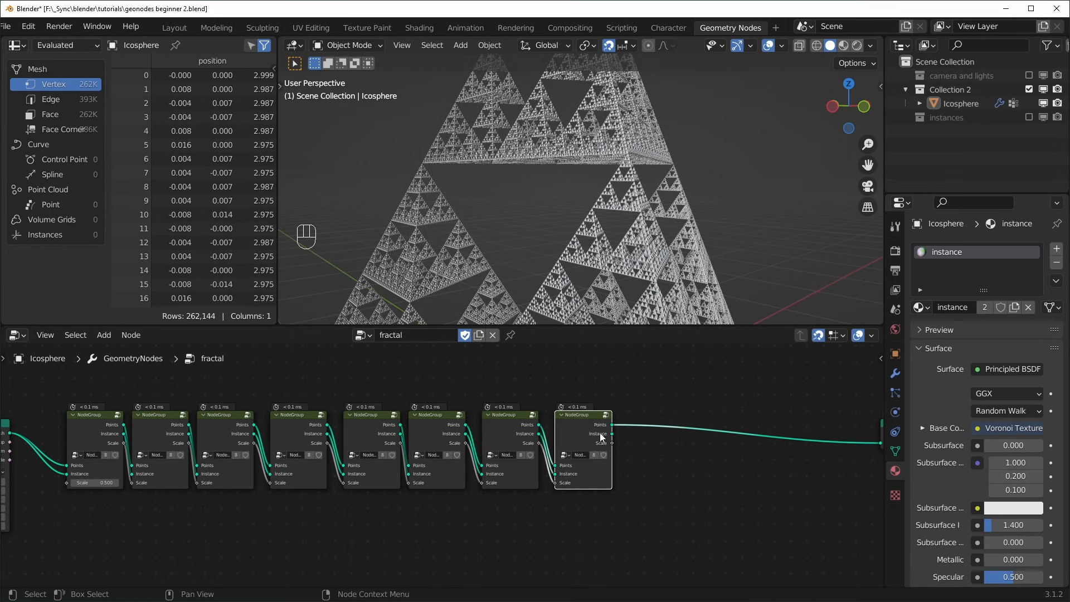
key(ctrl+s)
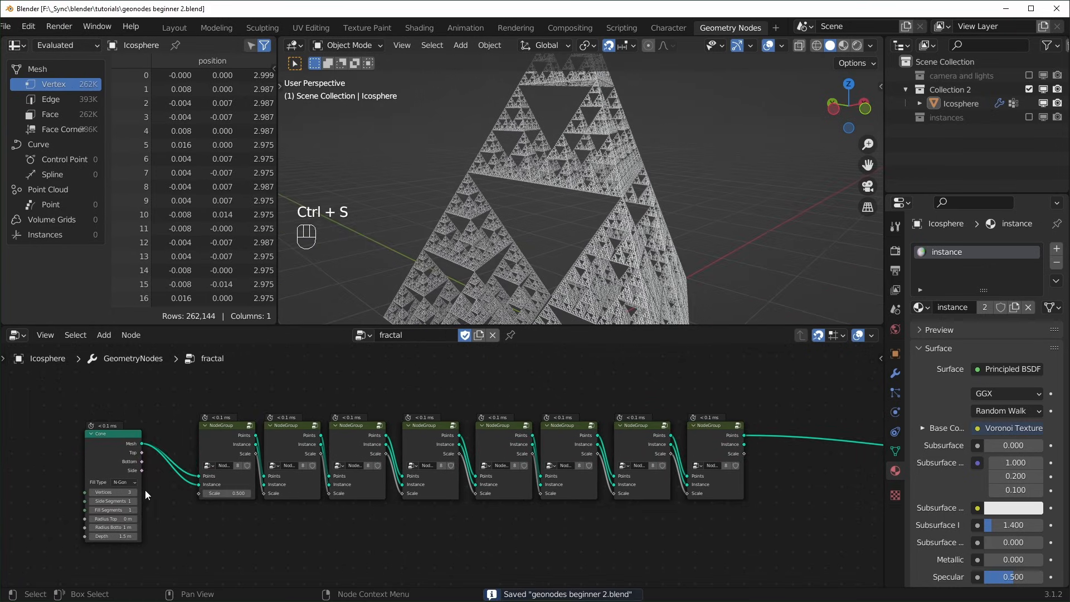
- Mute the last five node groups in the chain, leaving the first three active
middle_drag(144, 492, 234, 474)
scroll(526, 242, down, 2)
middle_drag(527, 242, 521, 190)
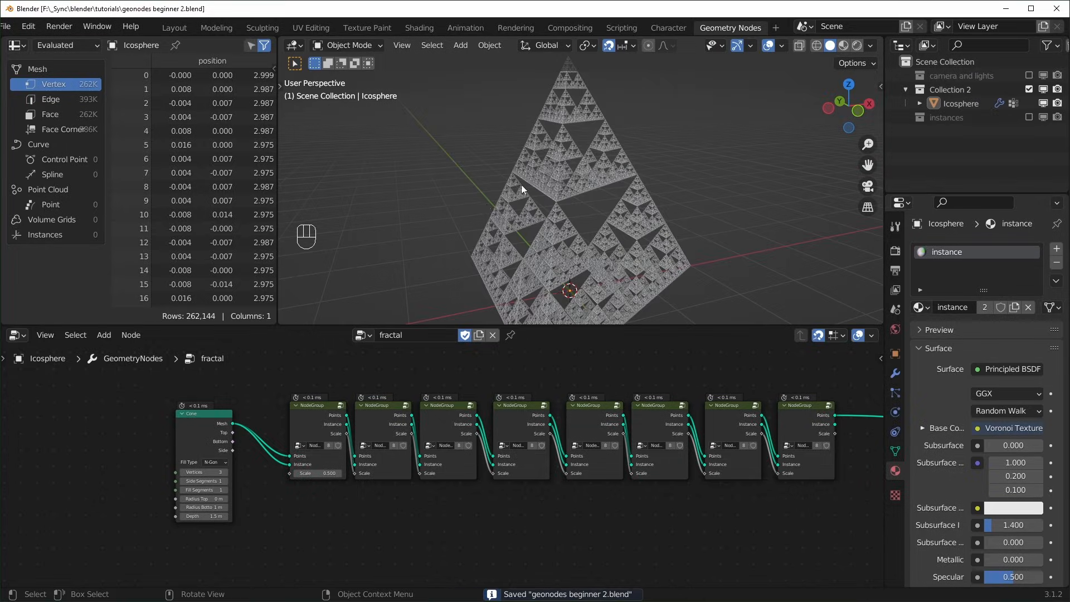
middle_drag(666, 503, 479, 526)
scroll(574, 513, up, 1)
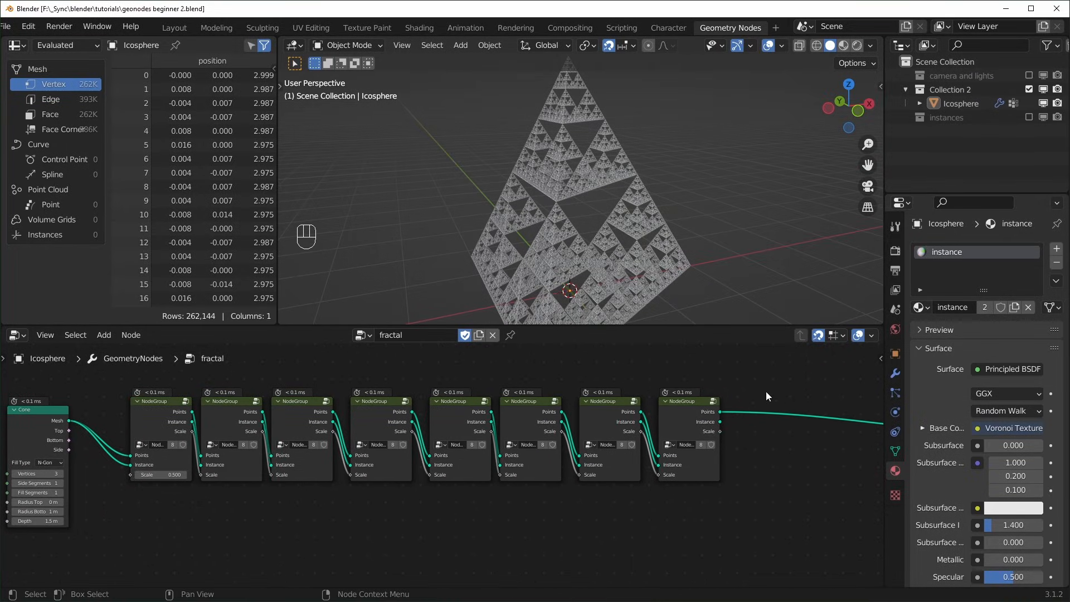
drag(779, 376, 389, 504)
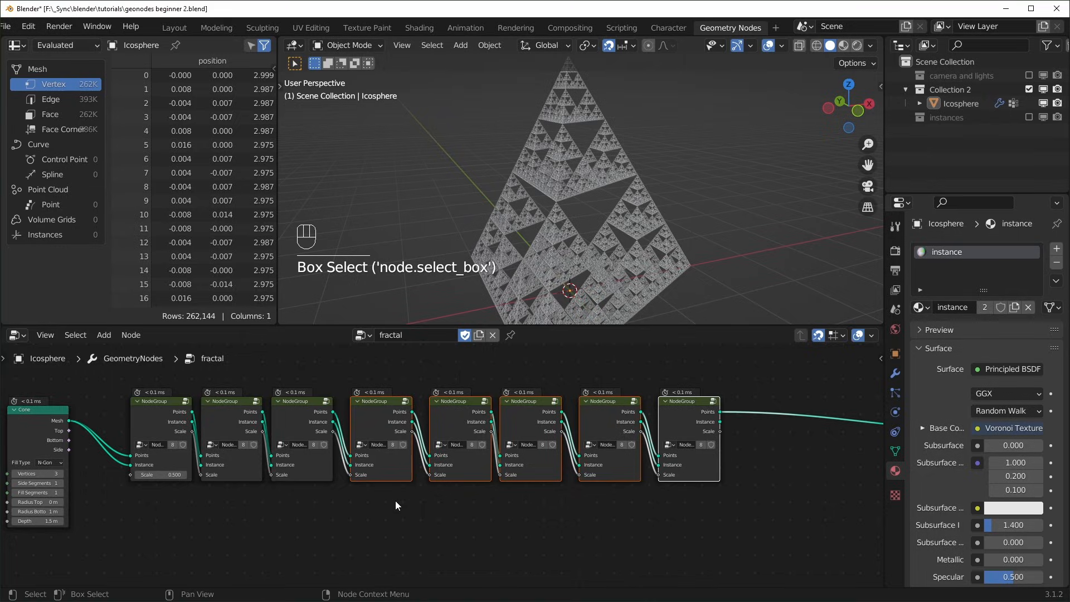
key(m)
- Merge the Cone's two Mesh links through a reroute, and detach the Cone node from the chain
middle_drag(272, 484, 605, 462)
scroll(447, 478, up, 1)
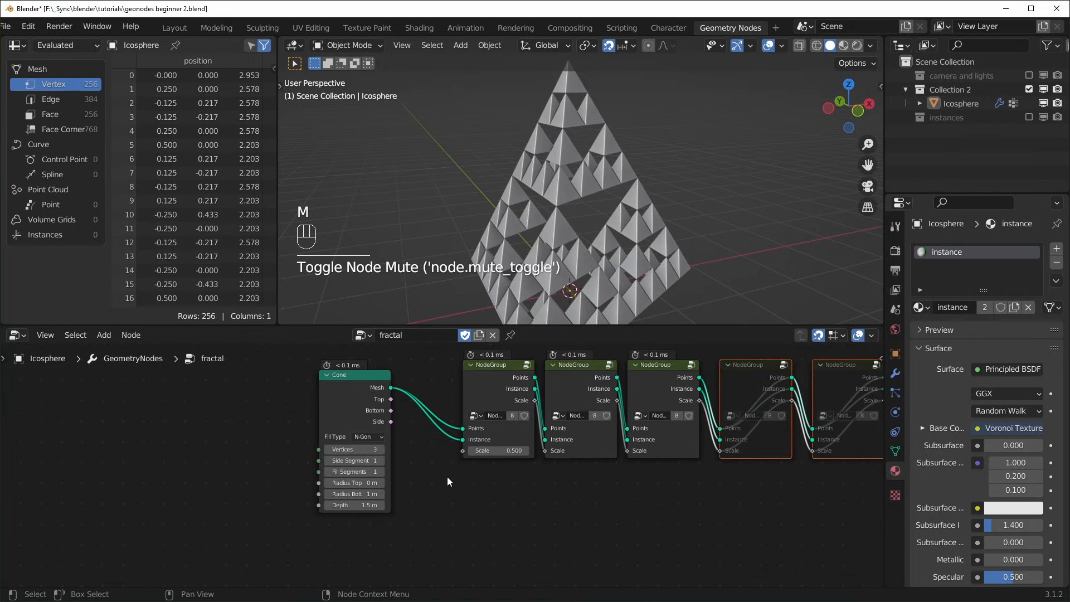
middle_drag(447, 478, 469, 500)
drag(353, 411, 300, 413)
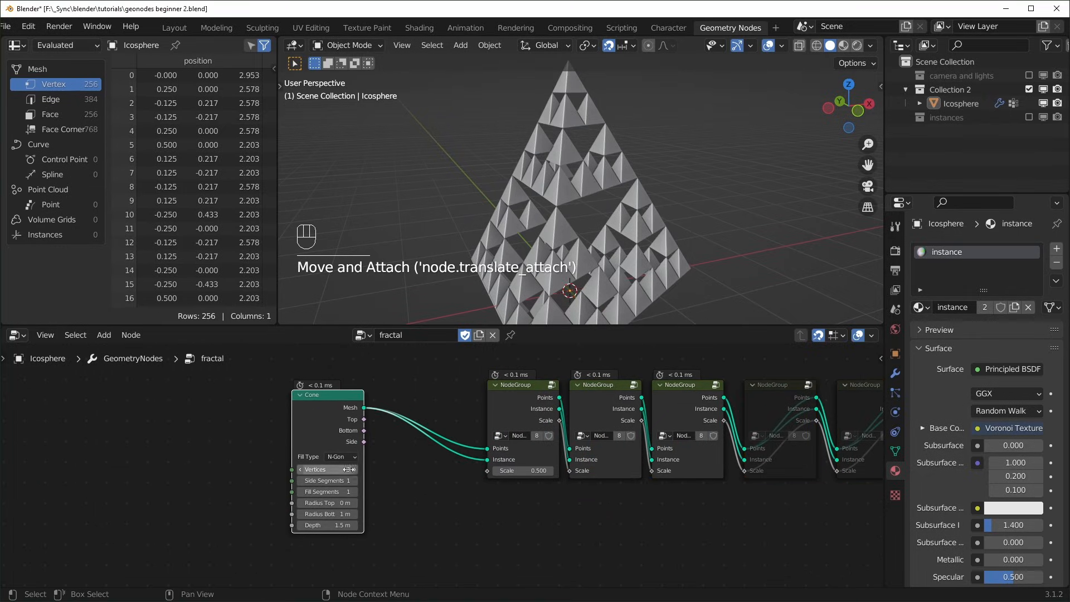
drag(349, 469, 322, 470)
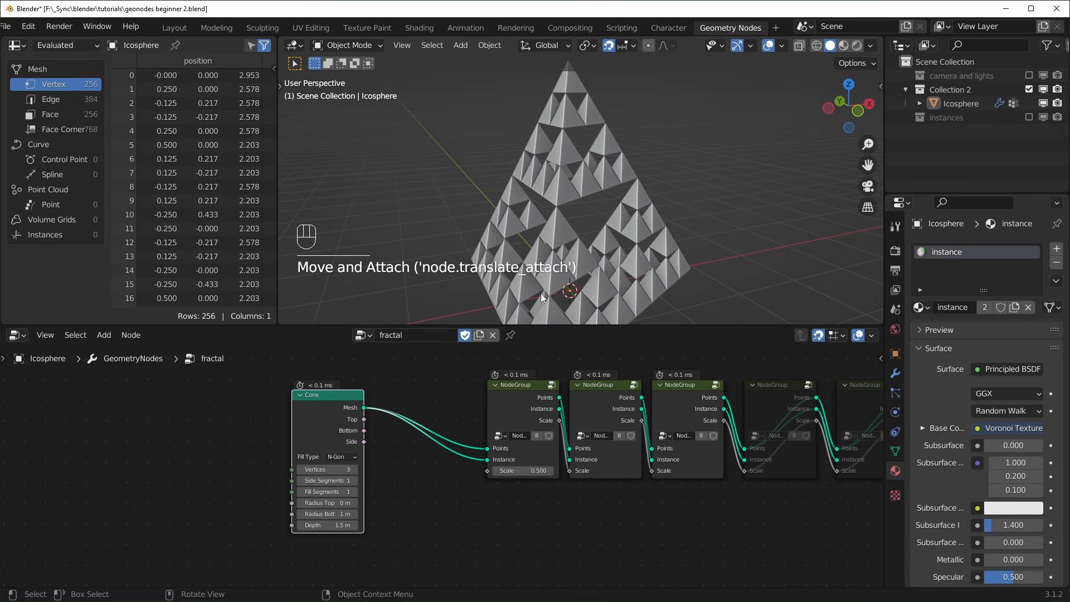
shift+right_drag(432, 464, 430, 400)
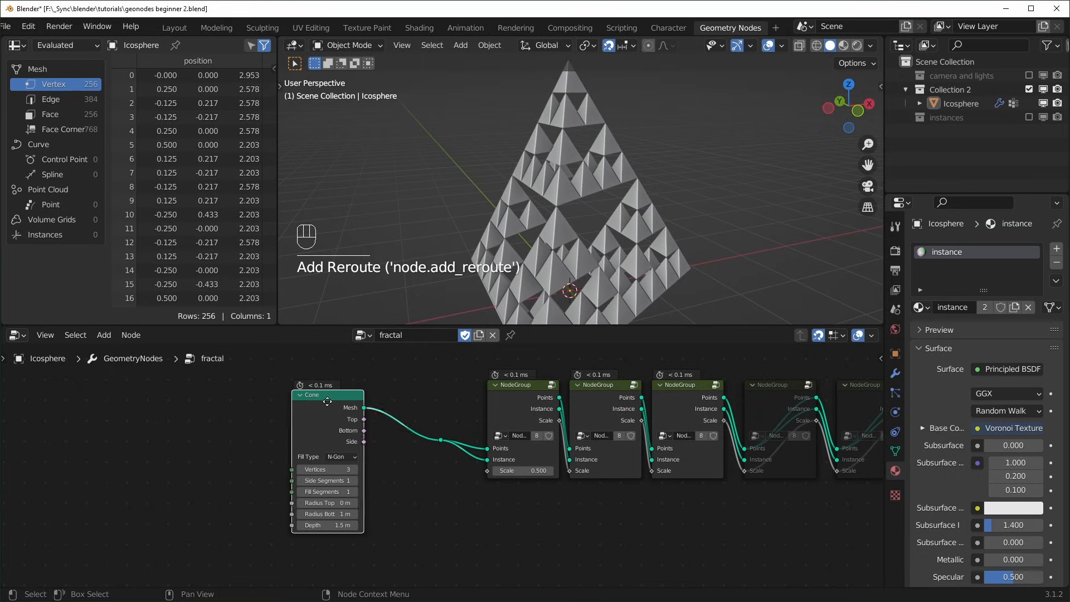
ctrl+drag(328, 402, 187, 401)
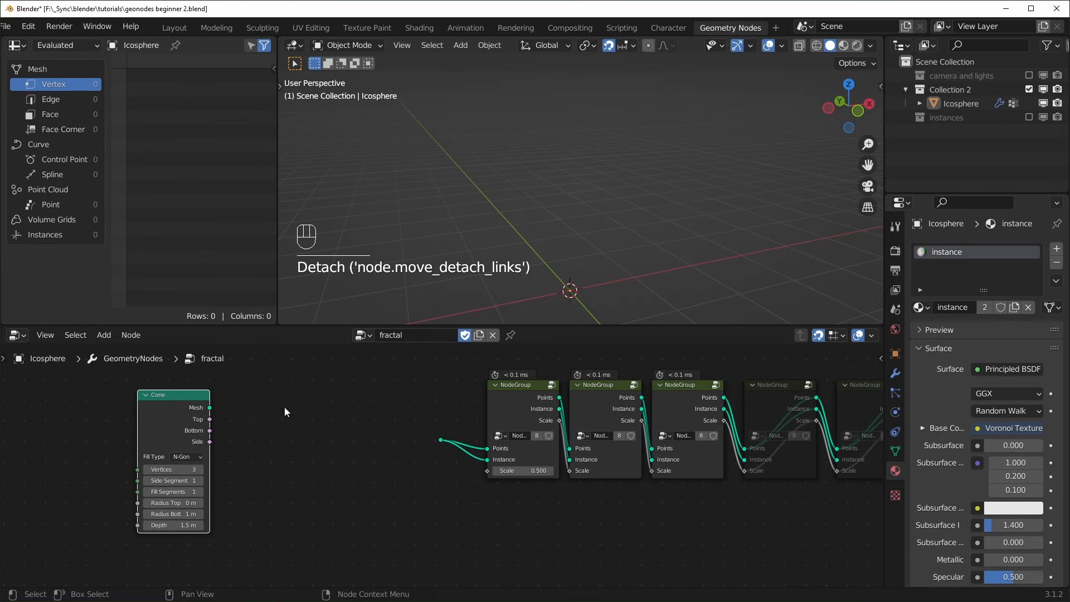
- Add an Ico Sphere node and connect its Mesh output to the reroute feeding the first node group
key(shift+a)
text(ico)
key(Return)
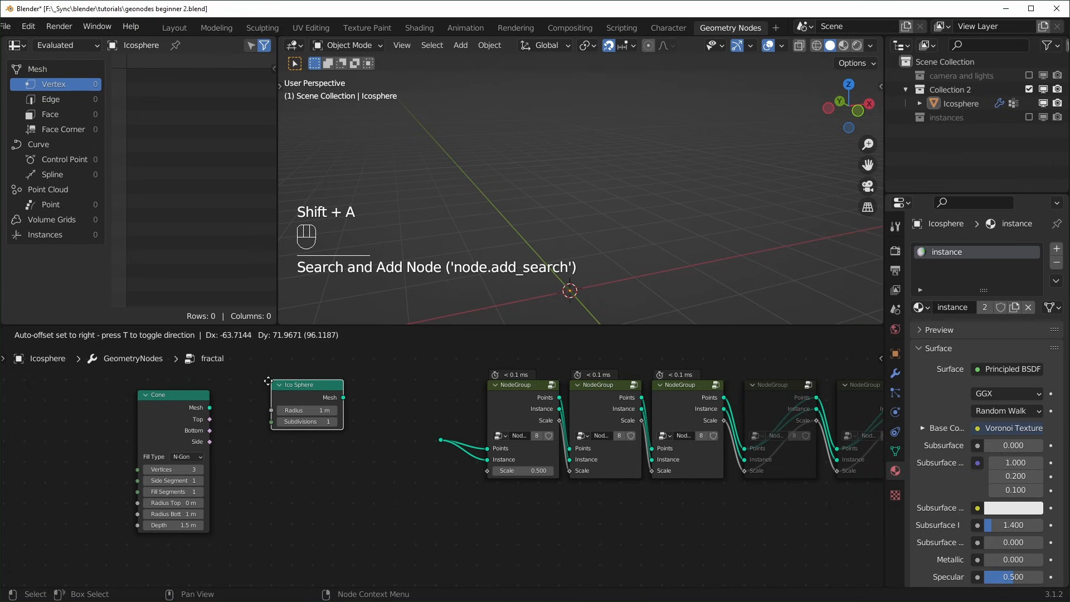
click(269, 392)
alt+right_drag(339, 400, 434, 444)
shift+middle_drag(408, 434, 510, 422)
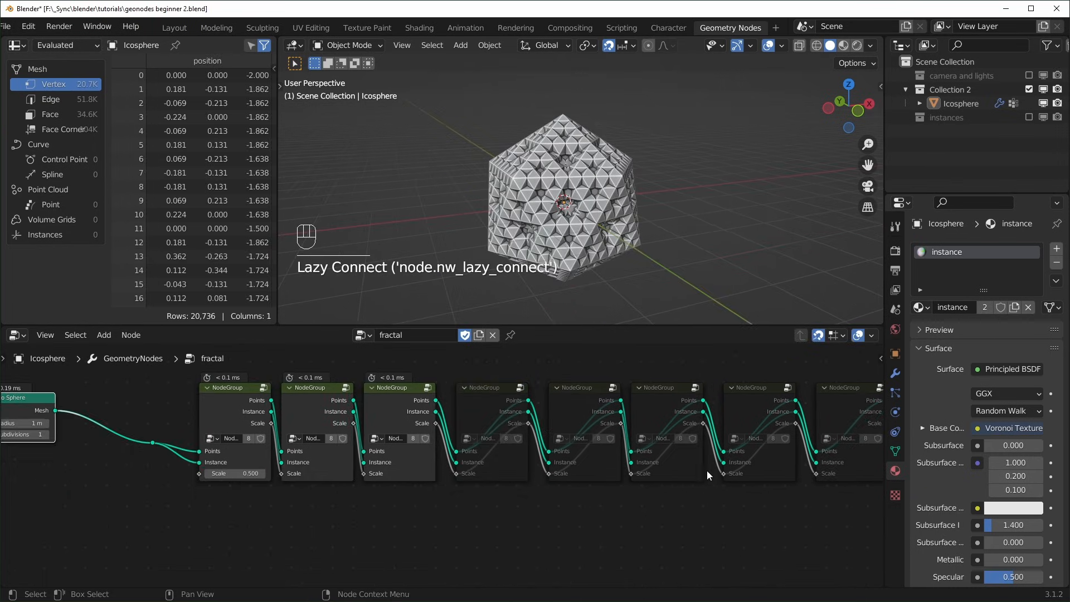
- Set the Scale Elements node's Scale to 1 and save the file
shift+middle_drag(841, 465, 567, 466)
shift+middle_drag(636, 464, 388, 470)
shift+middle_drag(579, 468, 348, 468)
shift+drag(624, 462, 605, 464)
click(636, 464)
text(1)
key(Return)
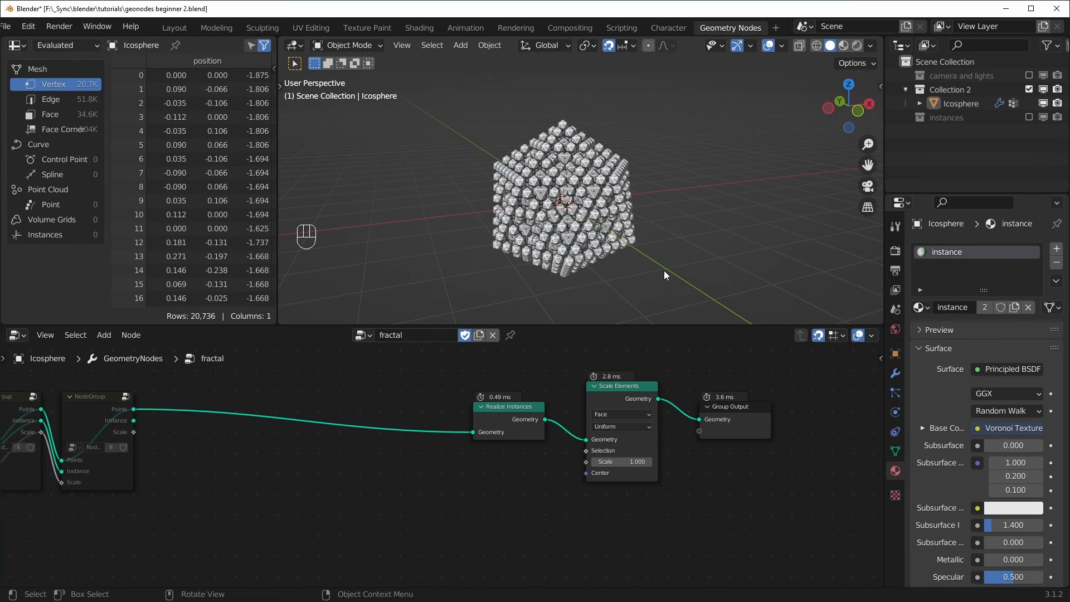
key(ctrl+s)
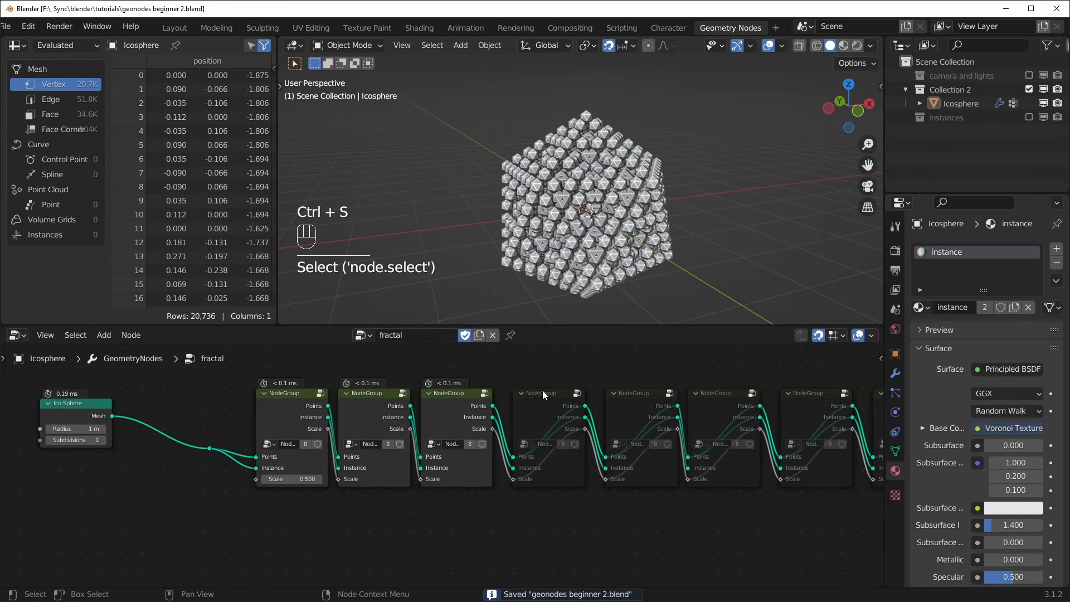
- Unmute the fourth and fifth node groups in the chain, and inspect the denser fractal in a maximized viewport
click(546, 400)
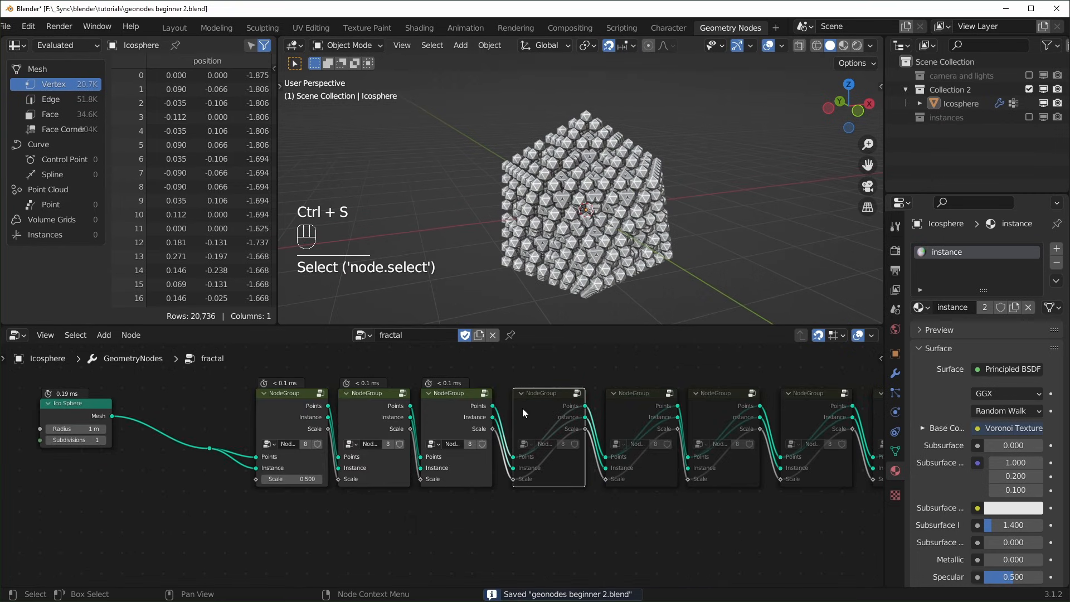
key(m)
click(640, 396)
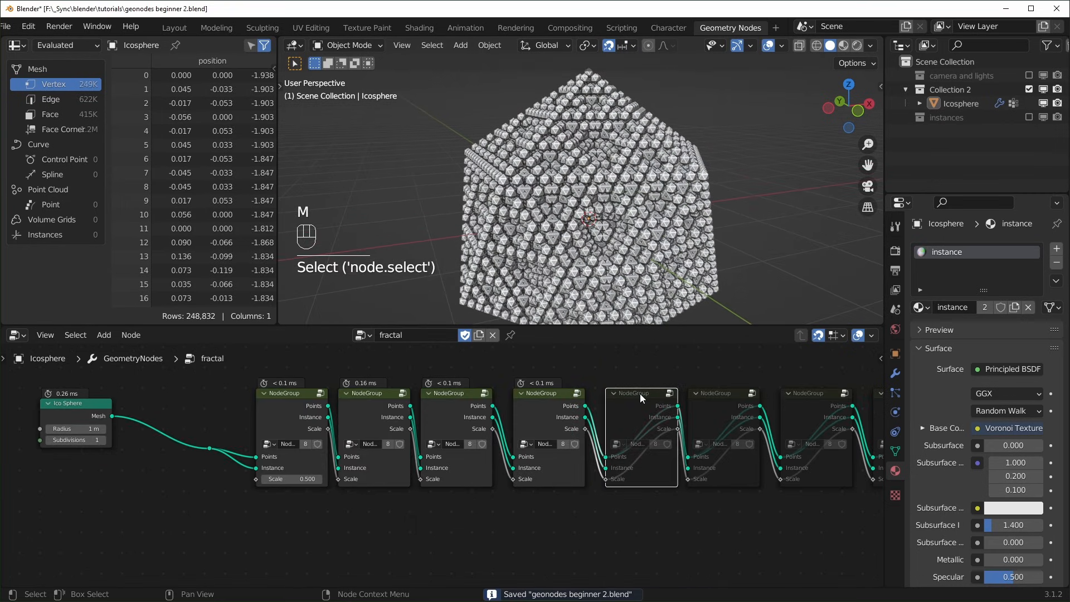
key(m)
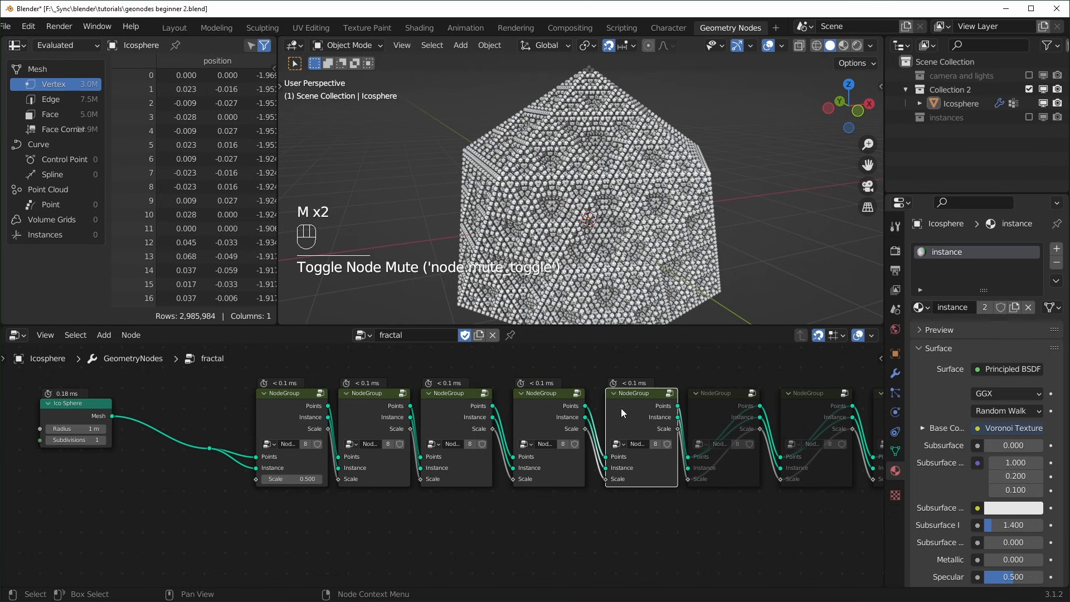
shift+middle_drag(758, 402, 314, 420)
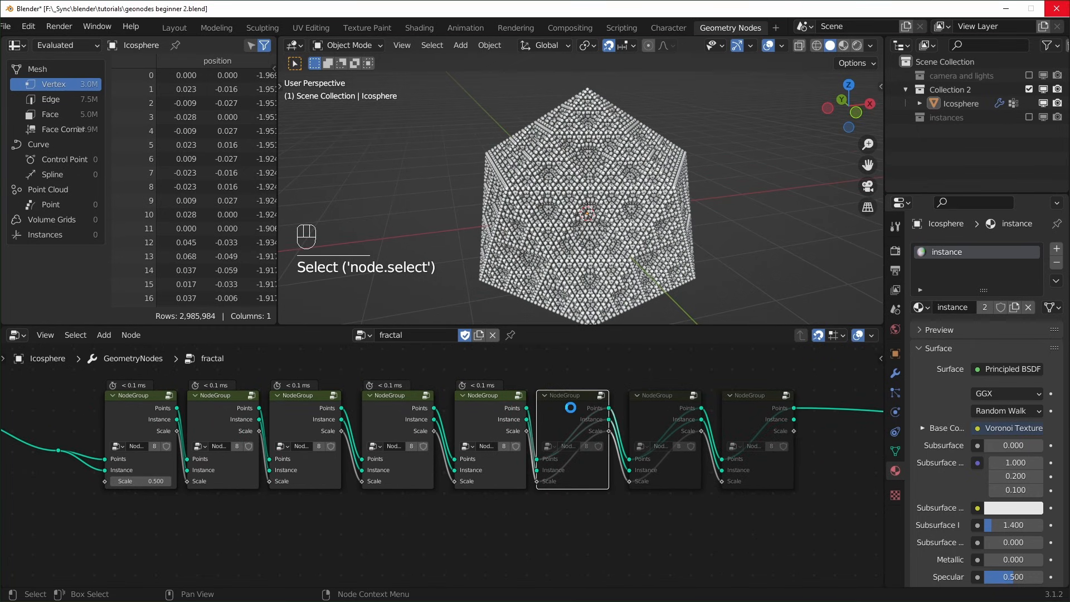
key(ctrl+space)
middle_drag(591, 262, 434, 258)
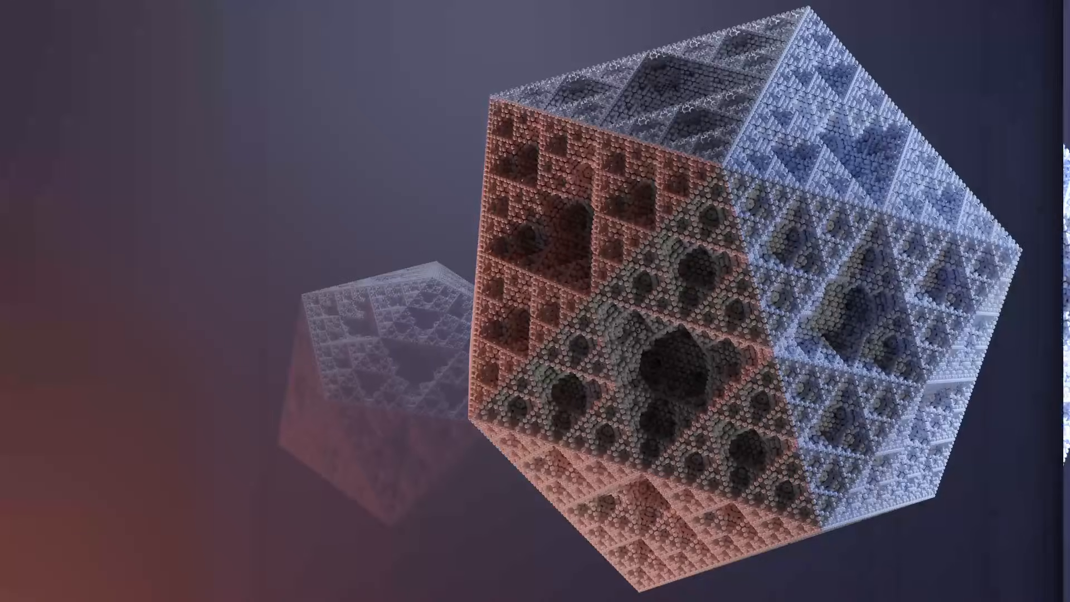